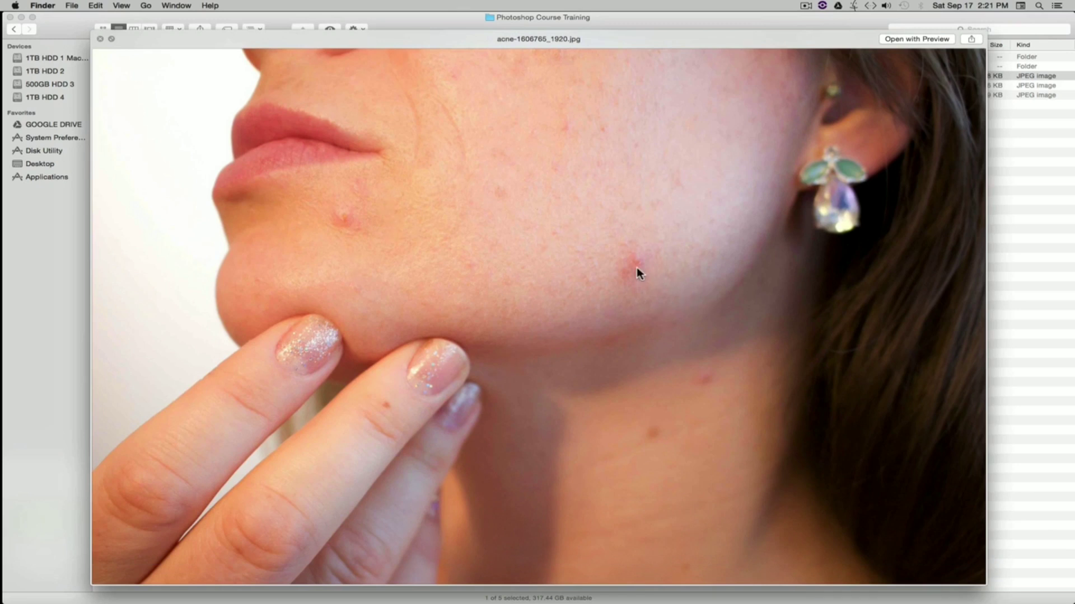
# Step: Preview the course images one by one and browse the Logos folder contents in the course training folder
pyautogui.press('space')
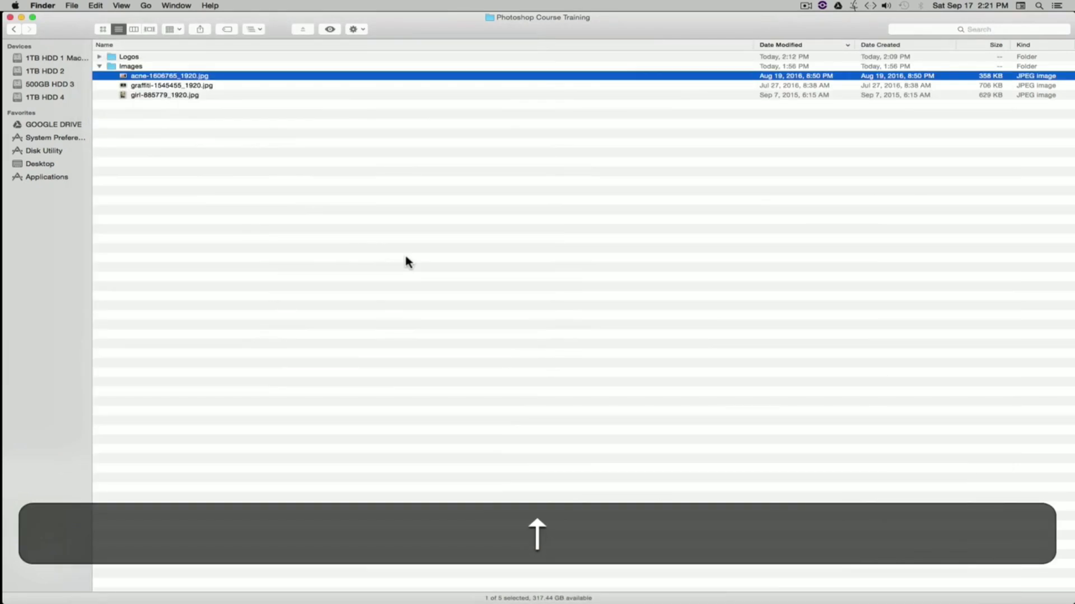
pyautogui.press('Down')
pyautogui.press('space')
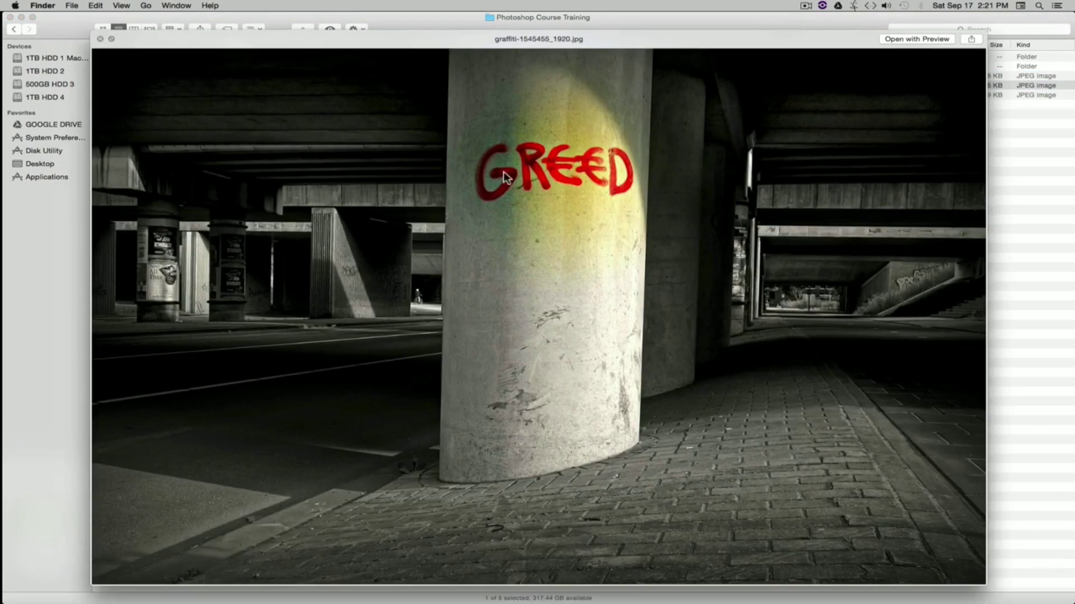
pyautogui.press('Down')
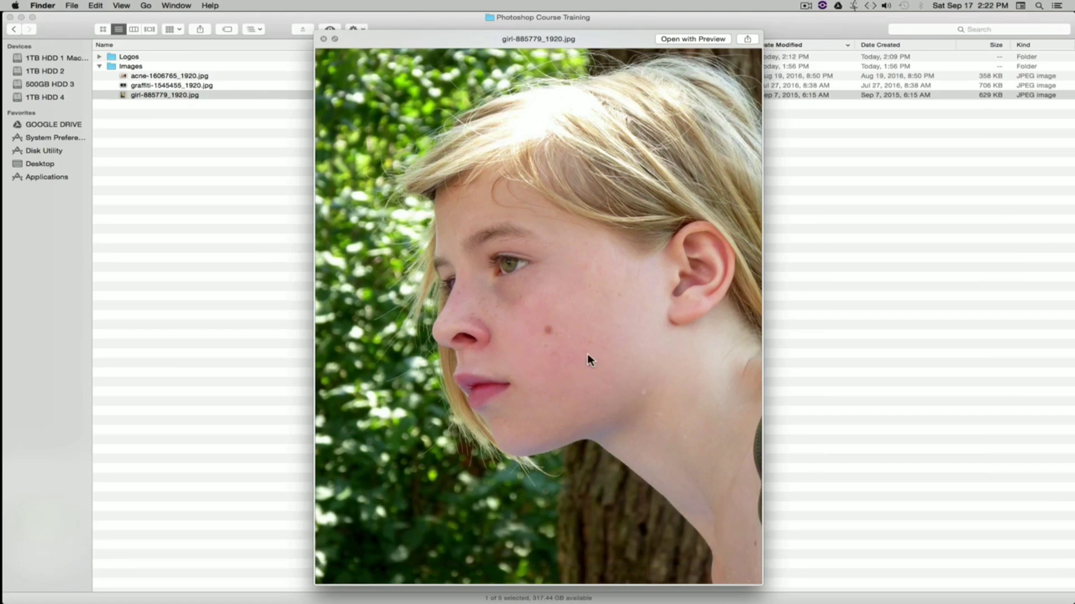
pyautogui.press('space')
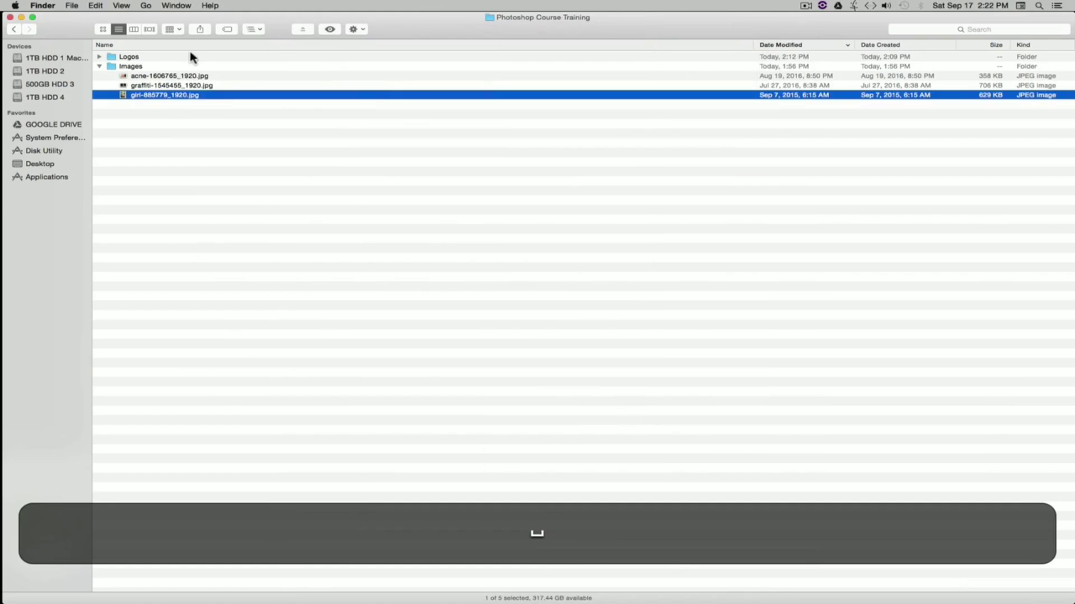
pyautogui.click(98, 67)
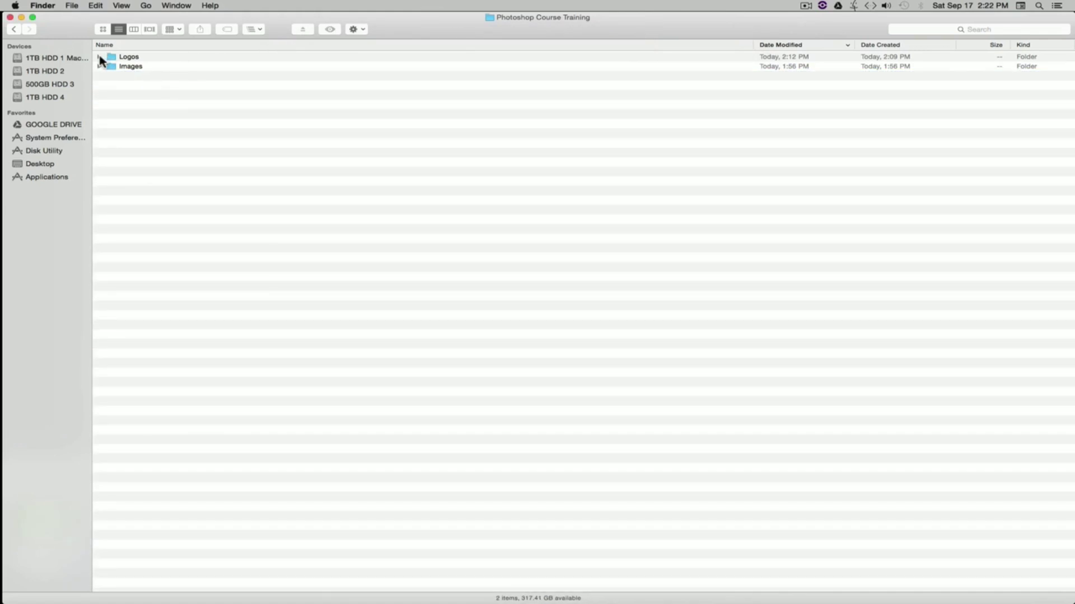
pyautogui.click(100, 57)
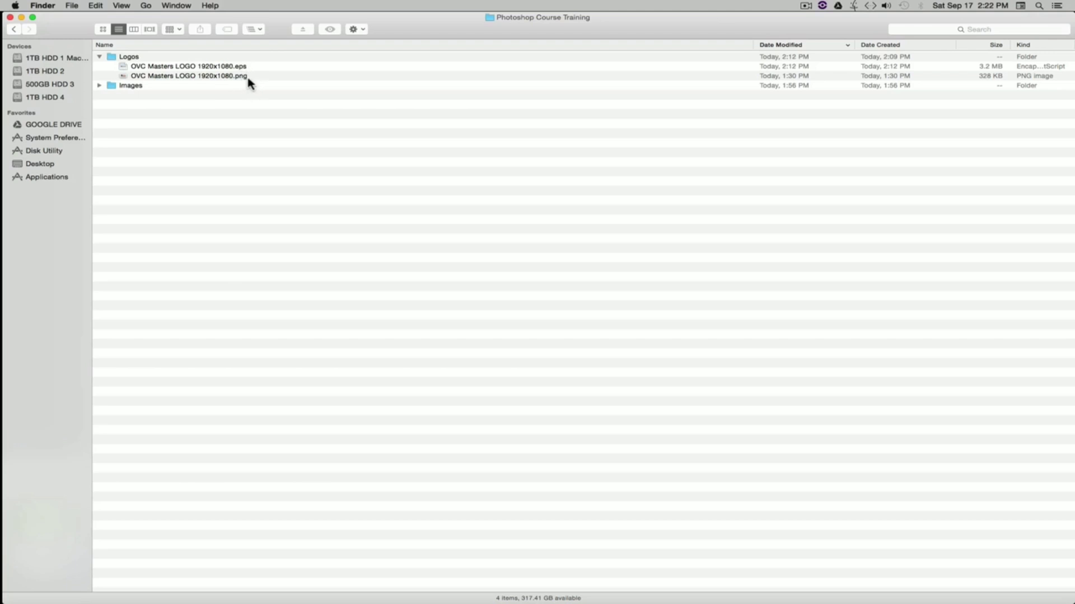
pyautogui.click(100, 57)
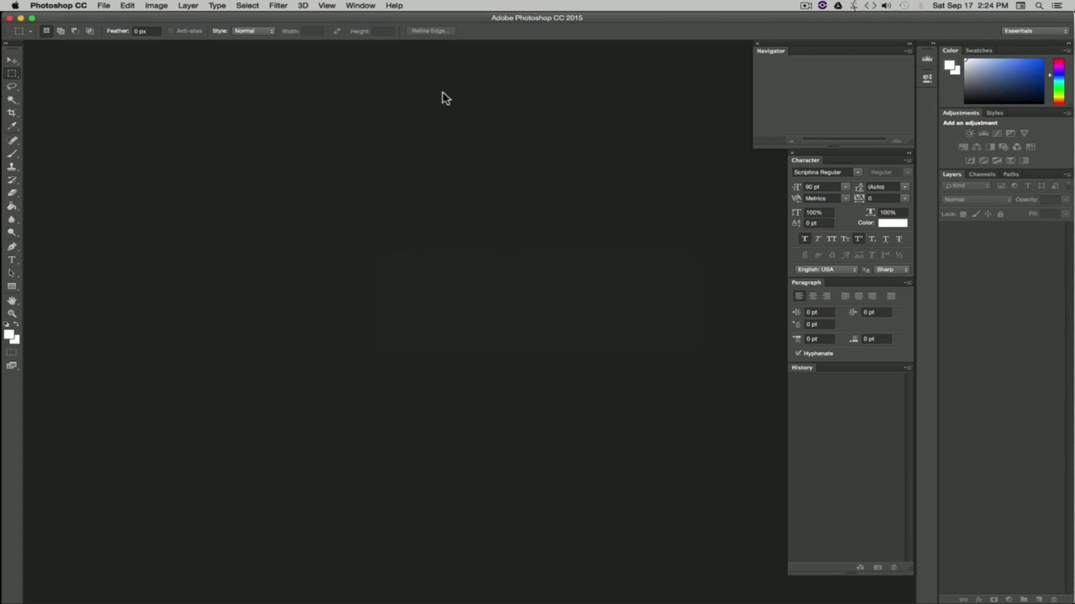
# Step: Switch the workspace to Essentials (Default)
pyautogui.click(360, 6)
pyautogui.moveTo(374, 19)
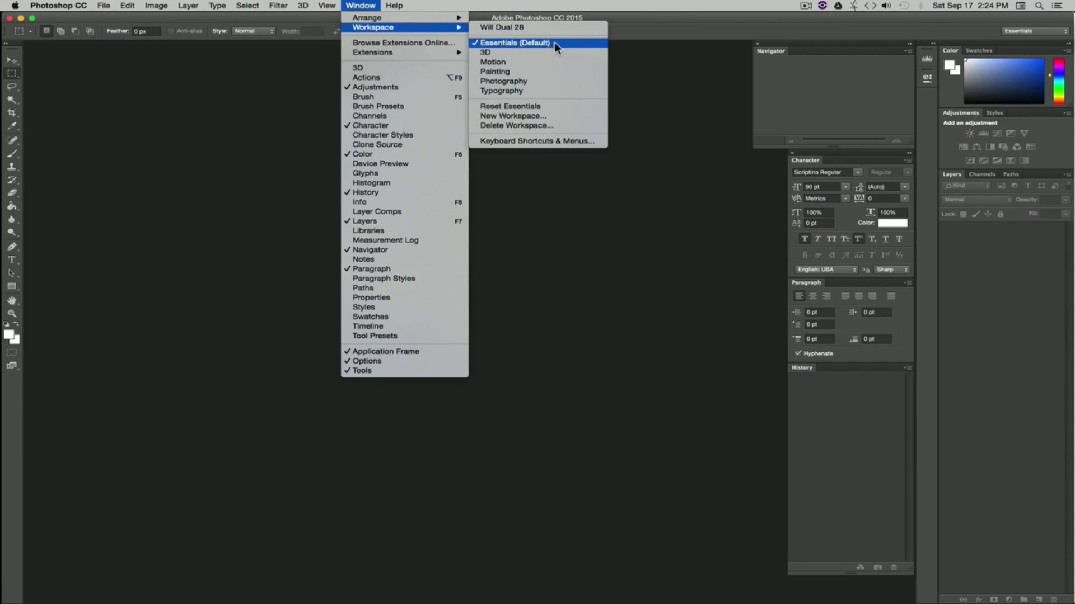
pyautogui.click(532, 43)
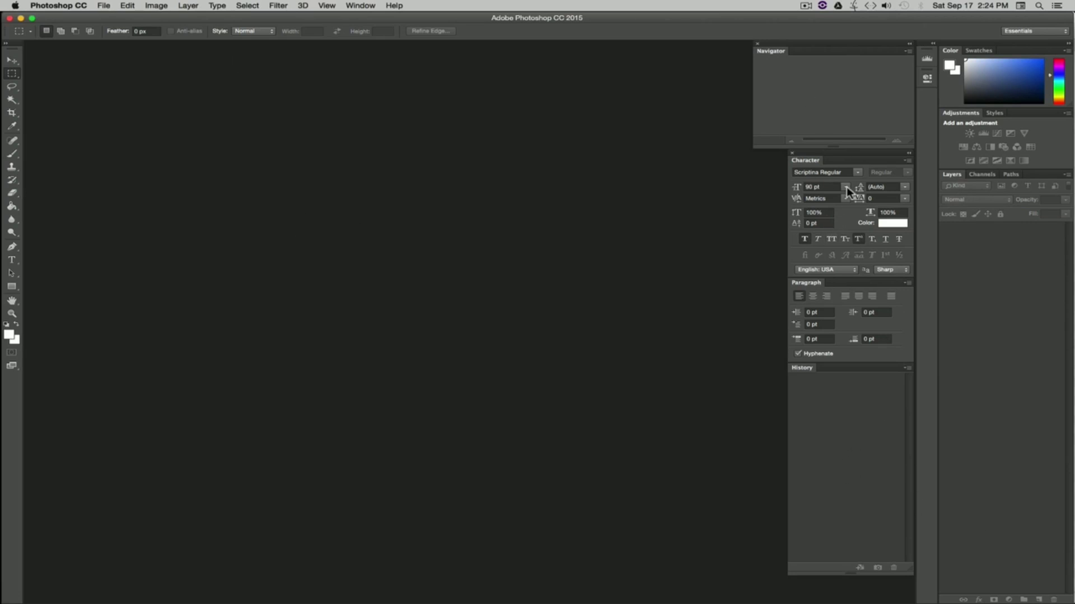
pyautogui.click(104, 6)
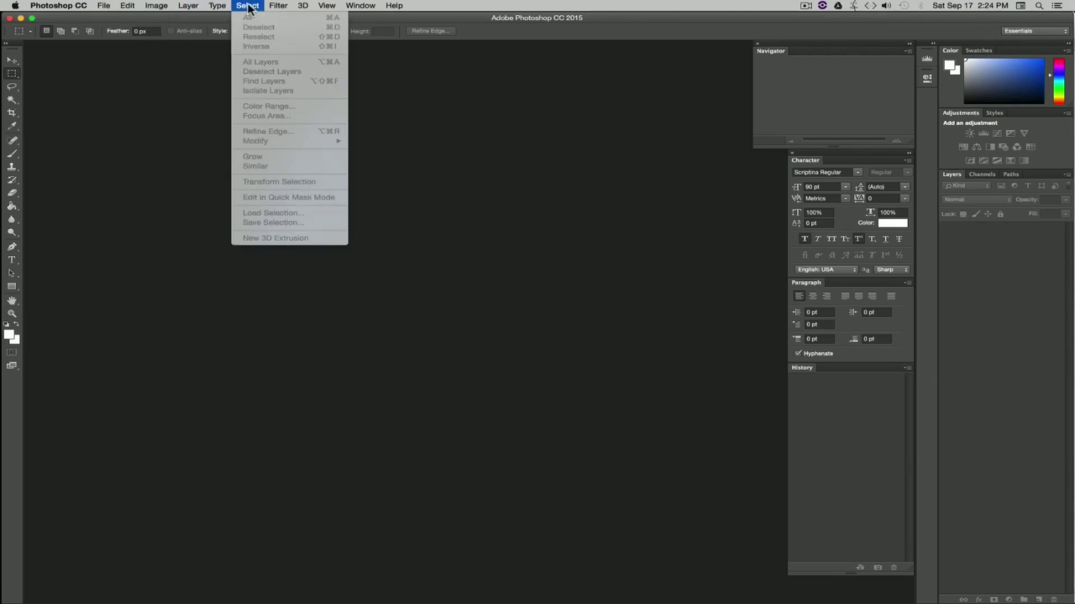
pyautogui.click(414, 80)
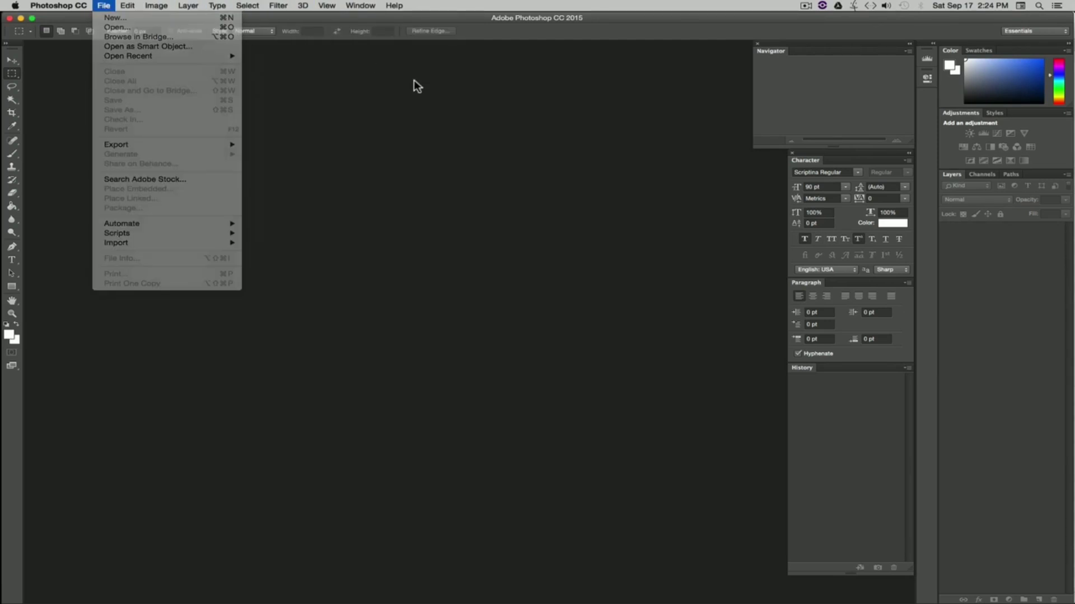
pyautogui.click(361, 7)
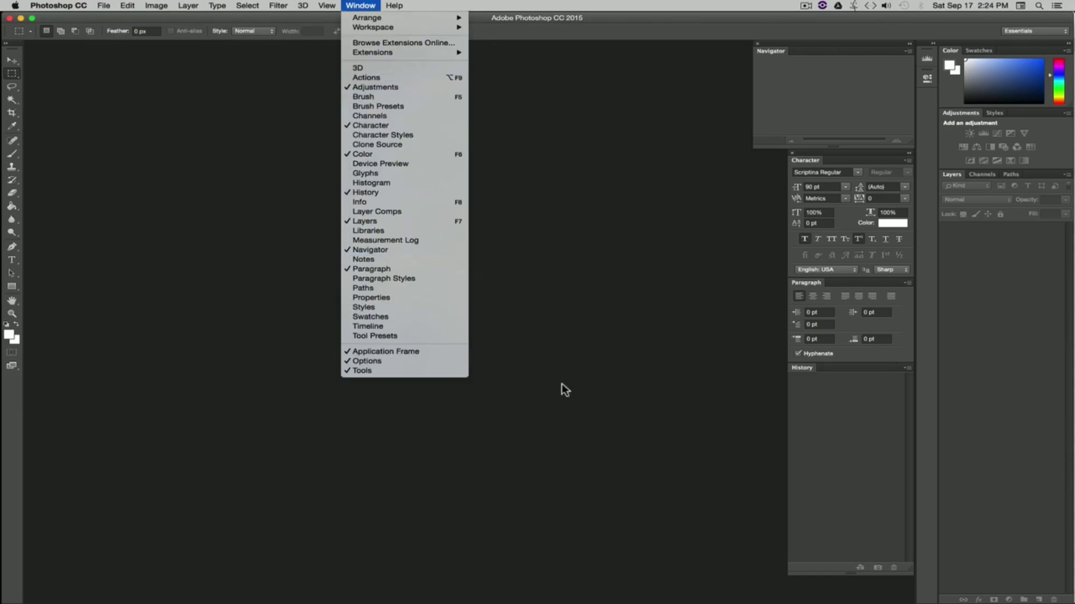
pyautogui.click(637, 224)
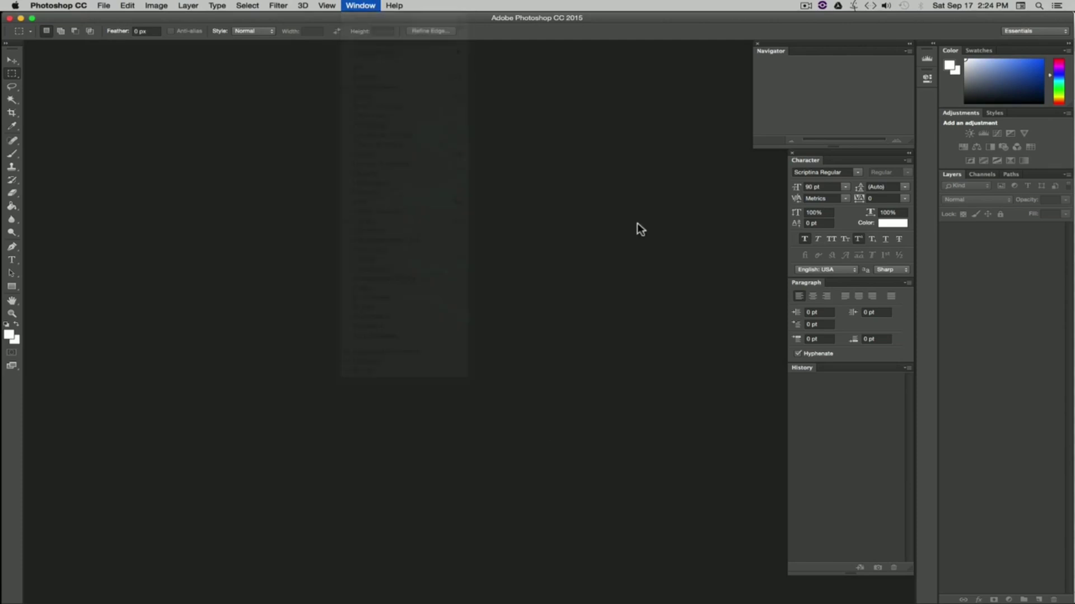
# Step: Close the Navigator panel and reopen it from the window list
pyautogui.click(758, 43)
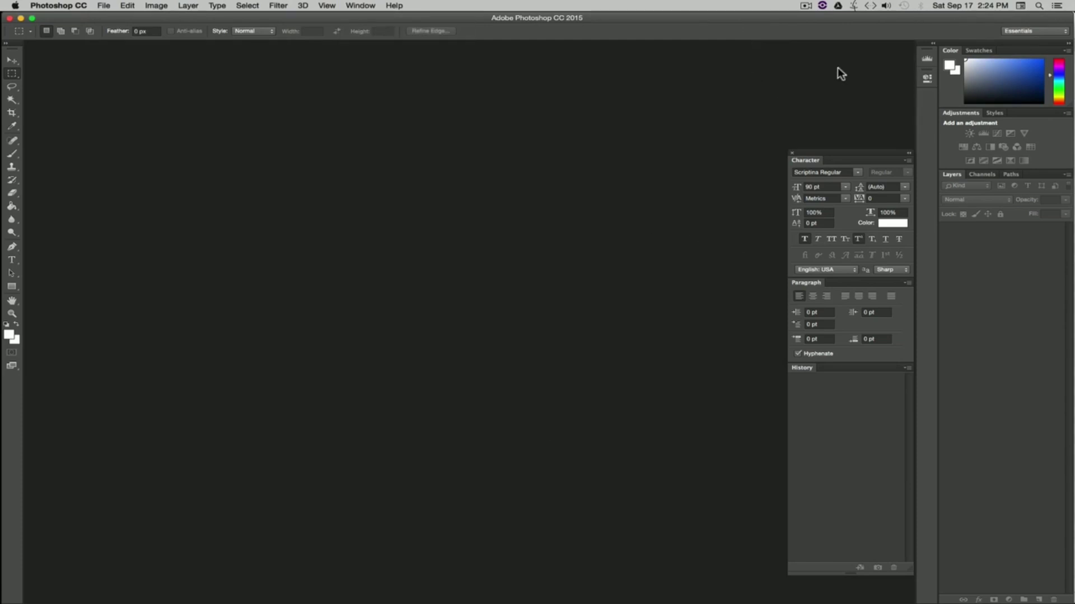
pyautogui.click(360, 5)
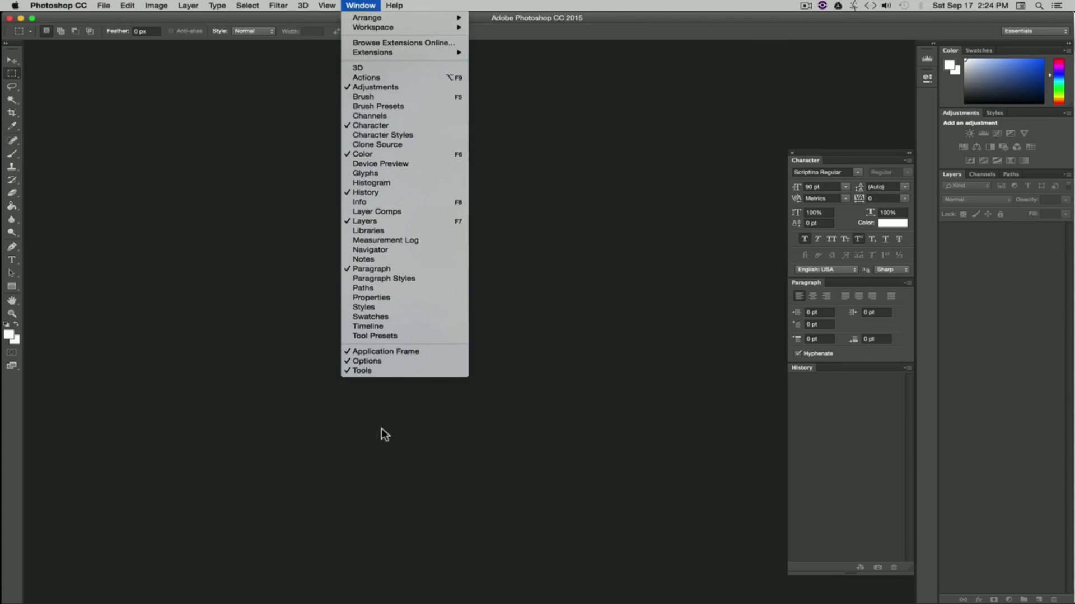
pyautogui.click(365, 250)
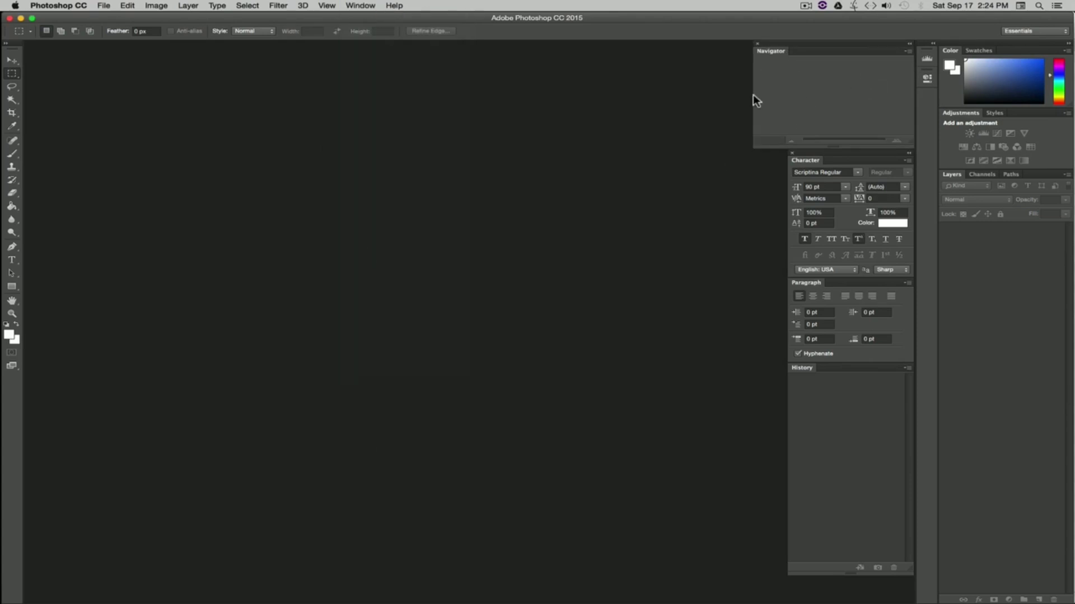
# Step: Close the Character panel group and reopen the Character panel
pyautogui.click(791, 153)
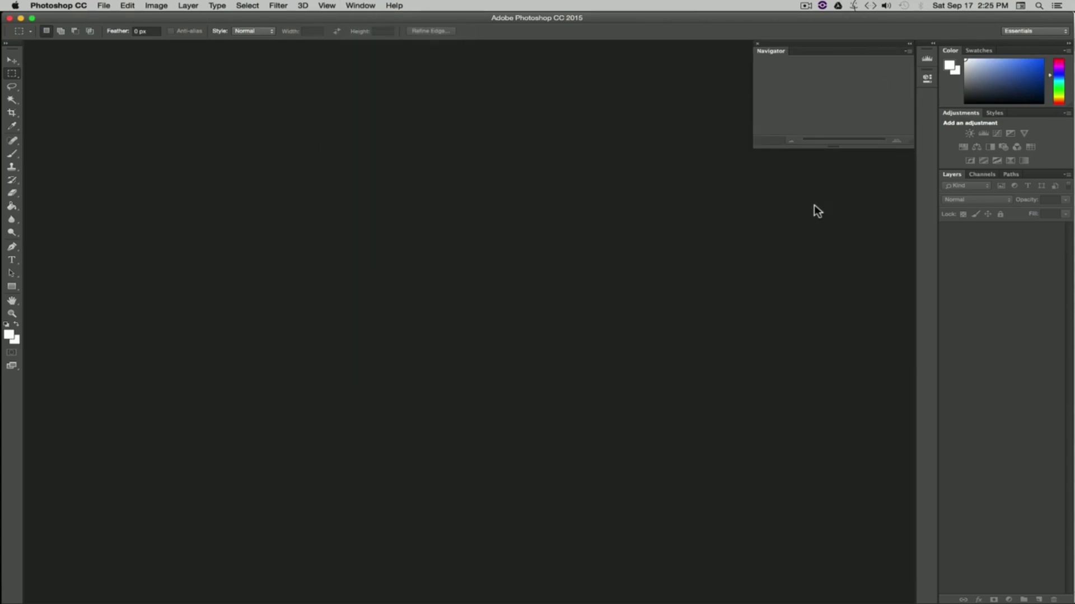
pyautogui.click(355, 5)
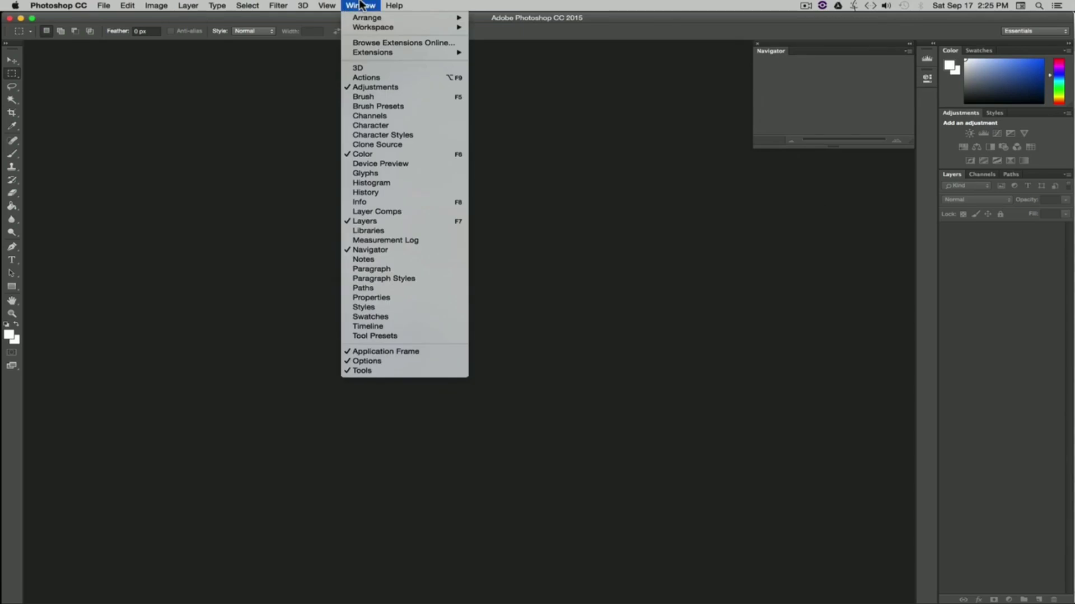
pyautogui.click(370, 126)
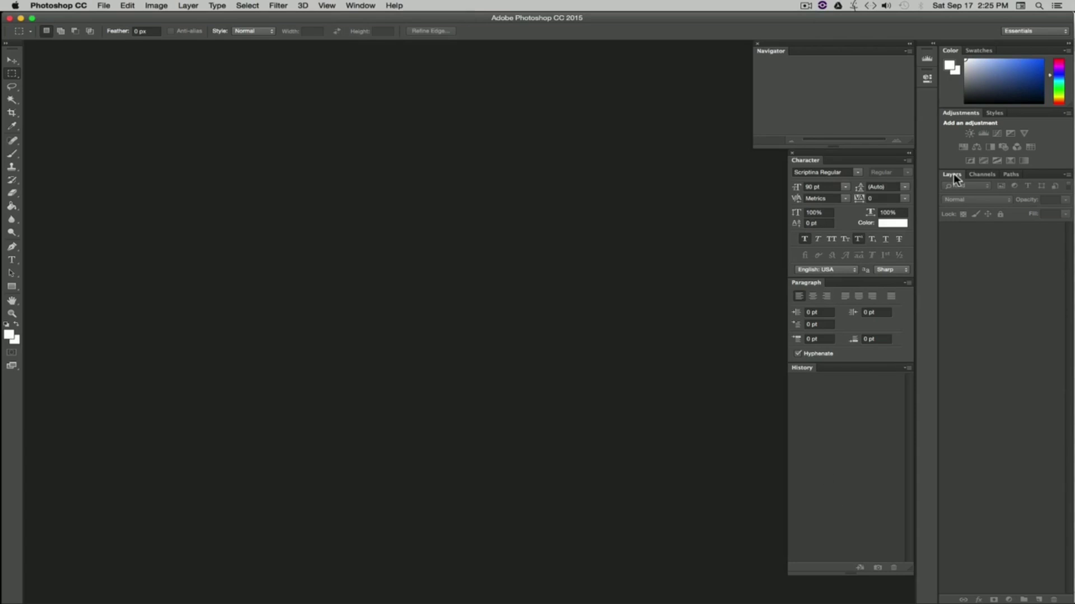
pyautogui.click(361, 5)
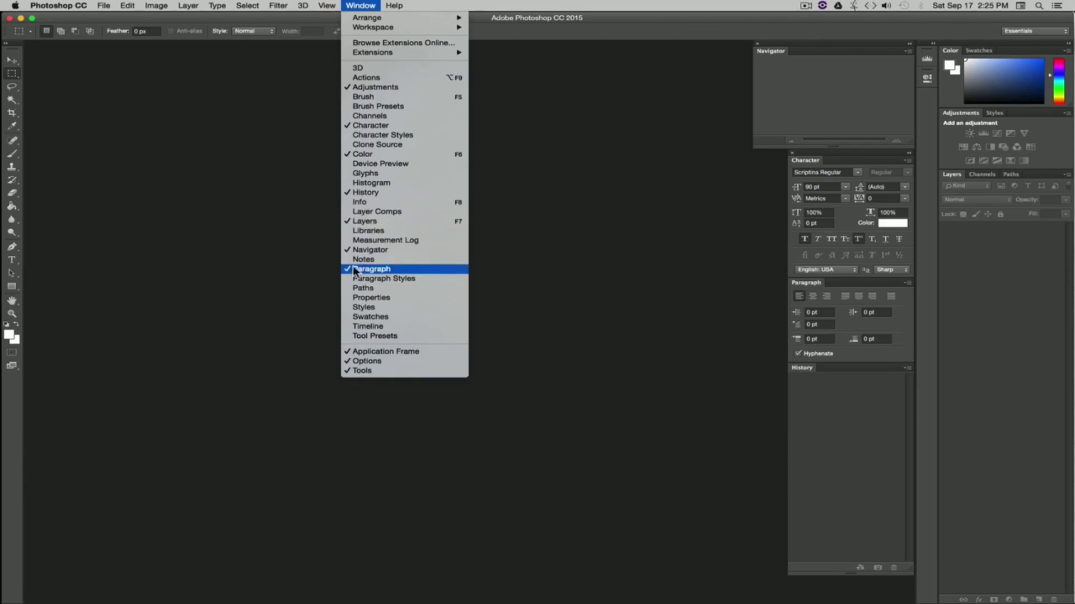
pyautogui.click(565, 256)
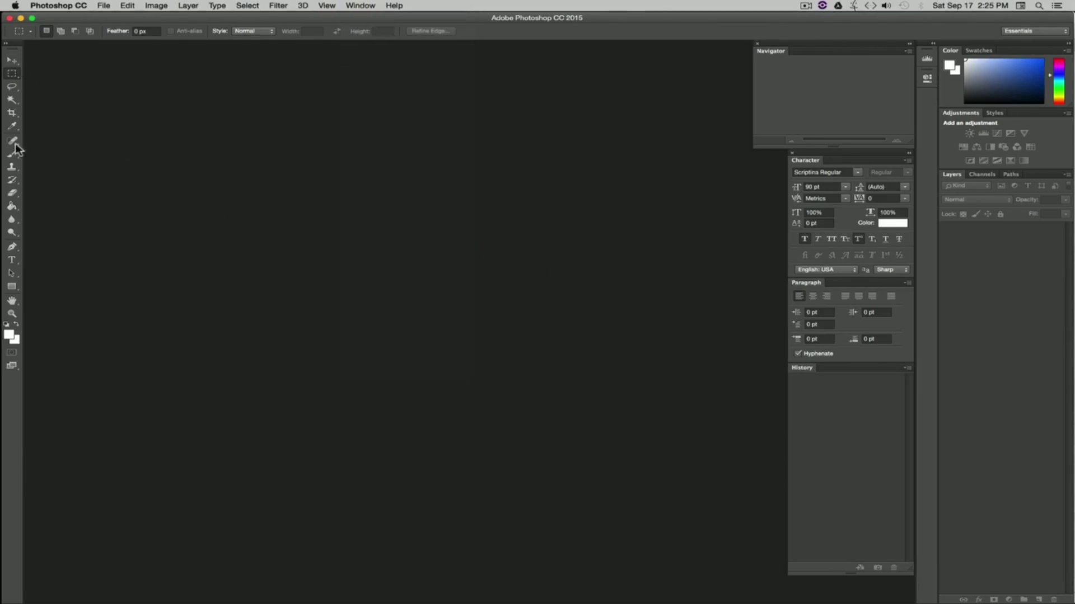
# Step: Inspect the Move tool and the marquee tool's flyout of selection variants
pyautogui.click(12, 62)
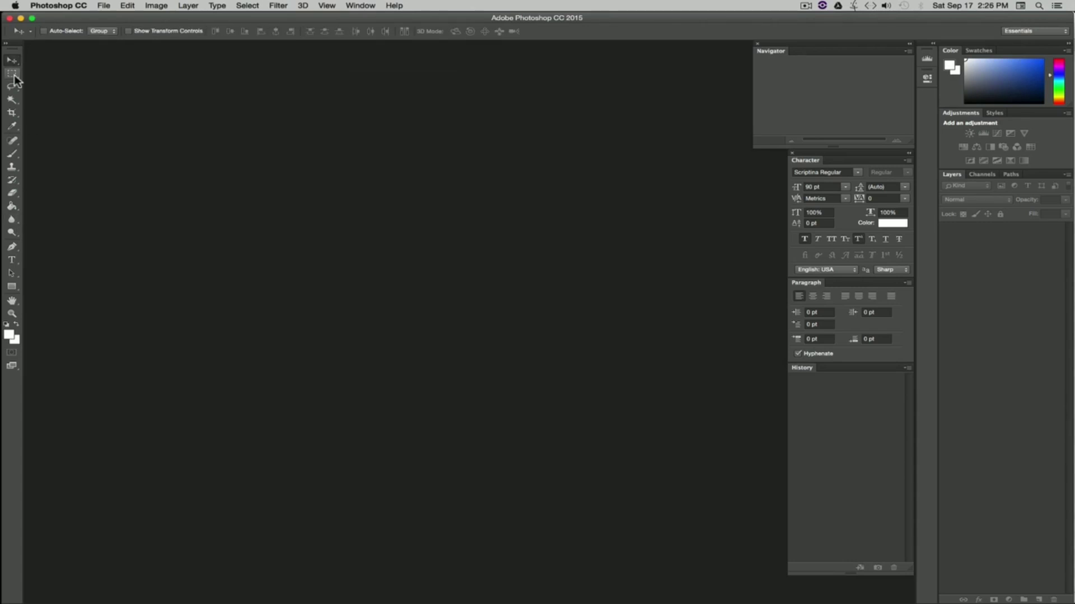
pyautogui.click(14, 79)
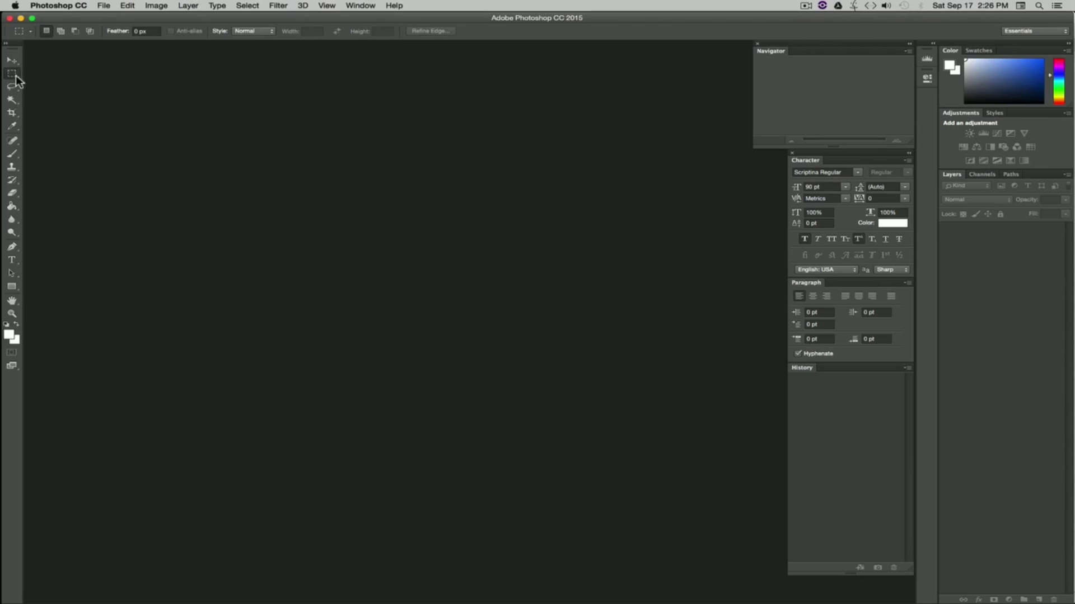
pyautogui.click(16, 80)
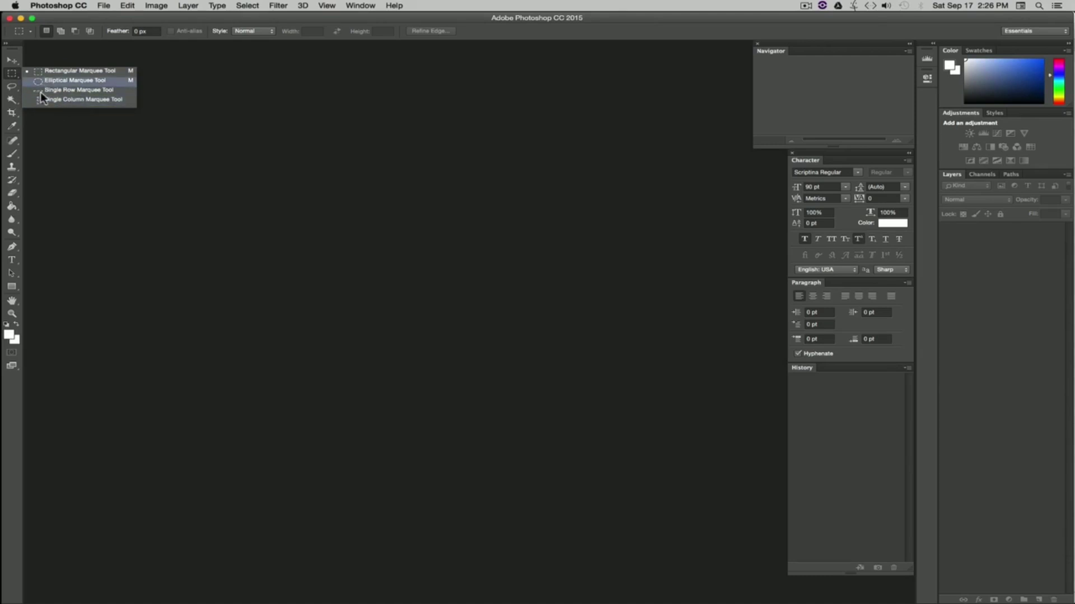
pyautogui.click(103, 133)
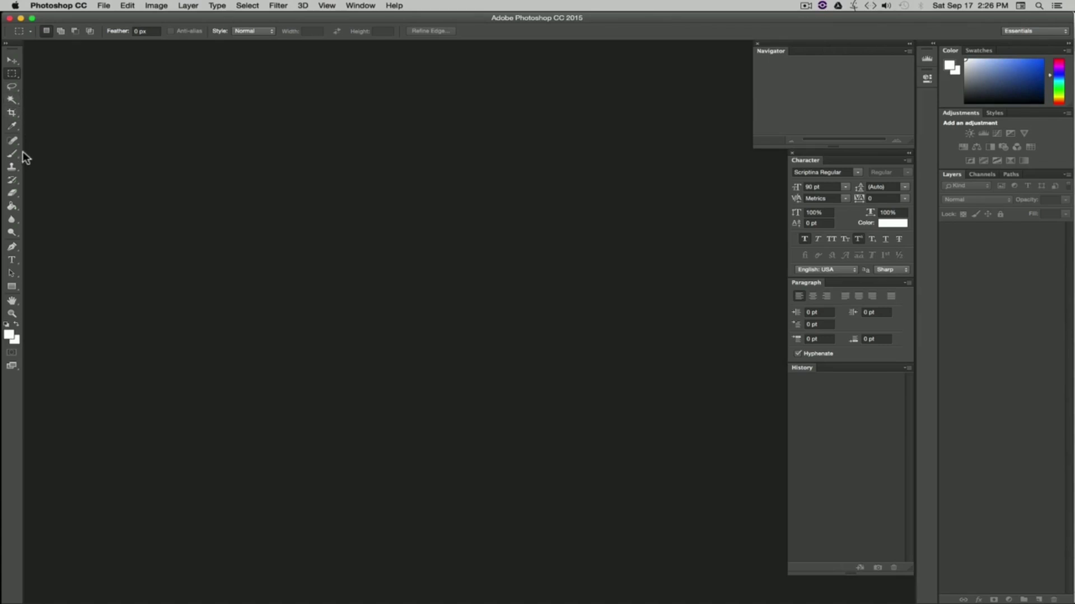
pyautogui.click(11, 86)
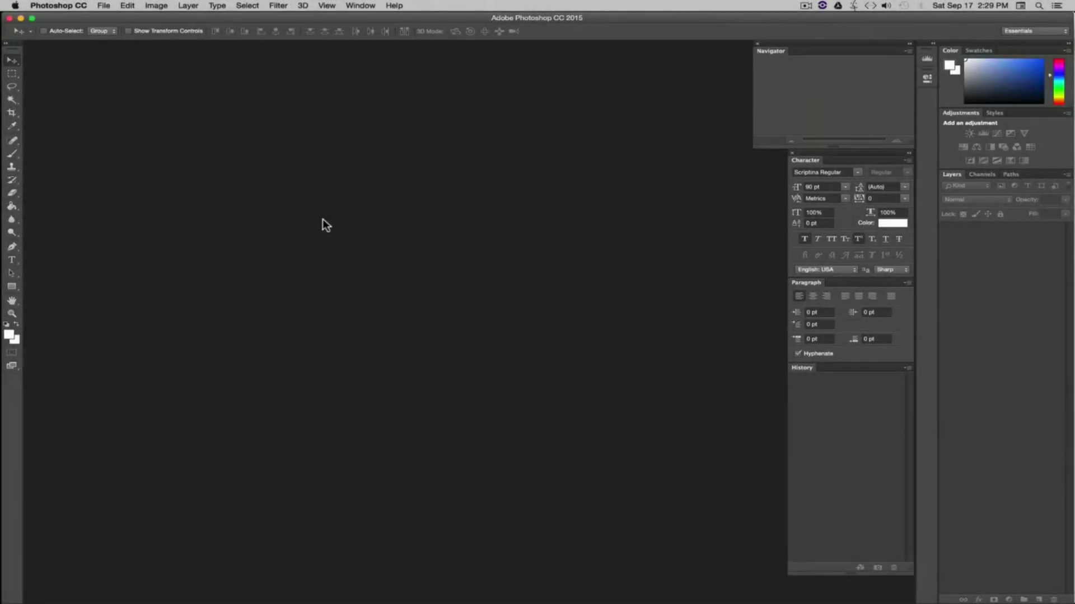
# Step: Start a new document and name it New Project1
pyautogui.click(103, 7)
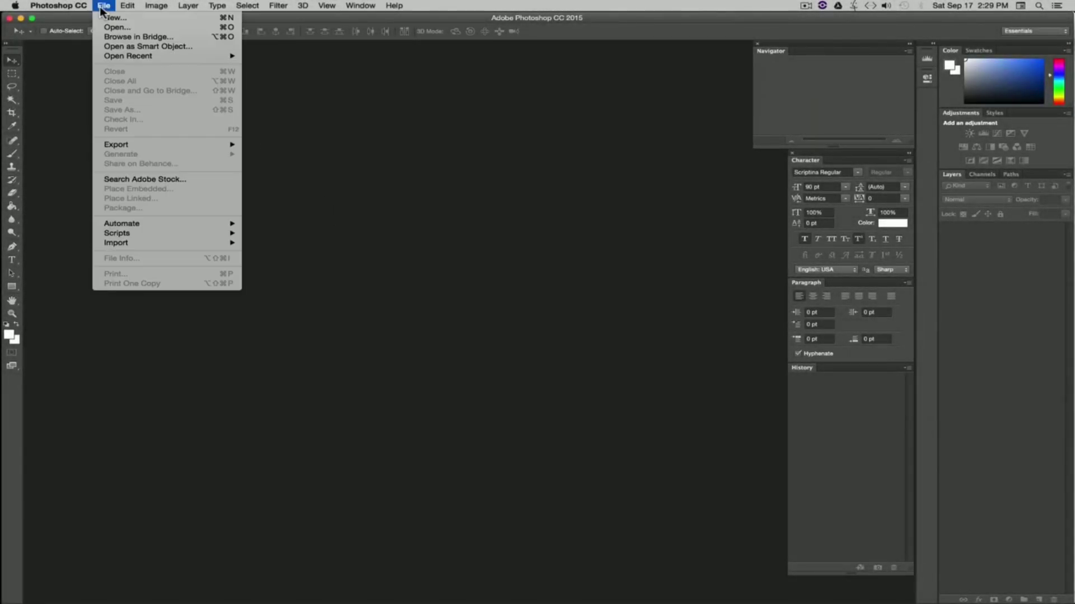
pyautogui.click(112, 20)
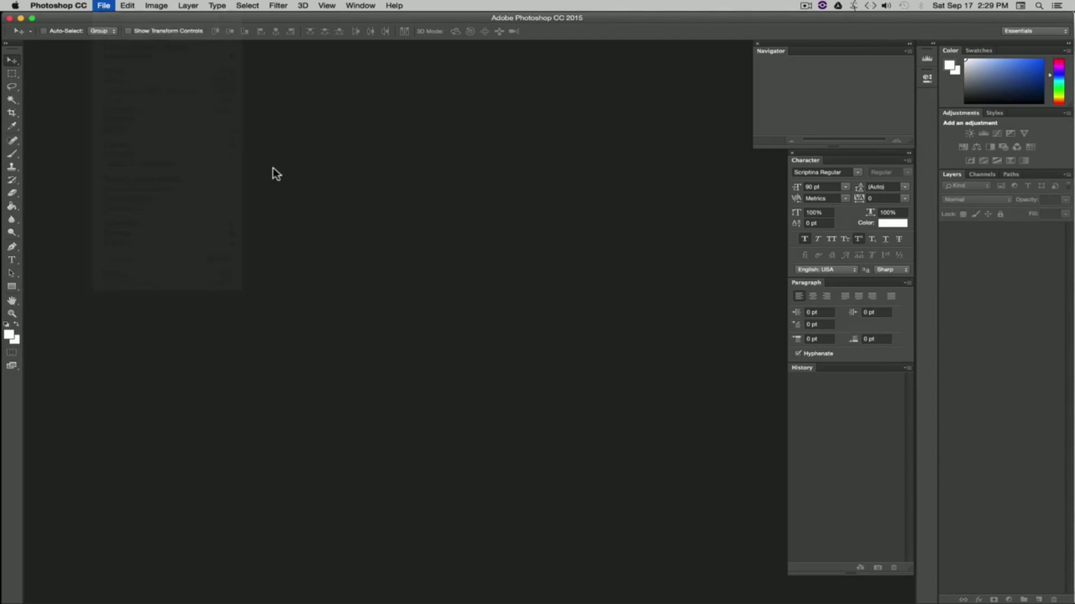
pyautogui.moveTo(568, 203); pyautogui.dragTo(533, 200)
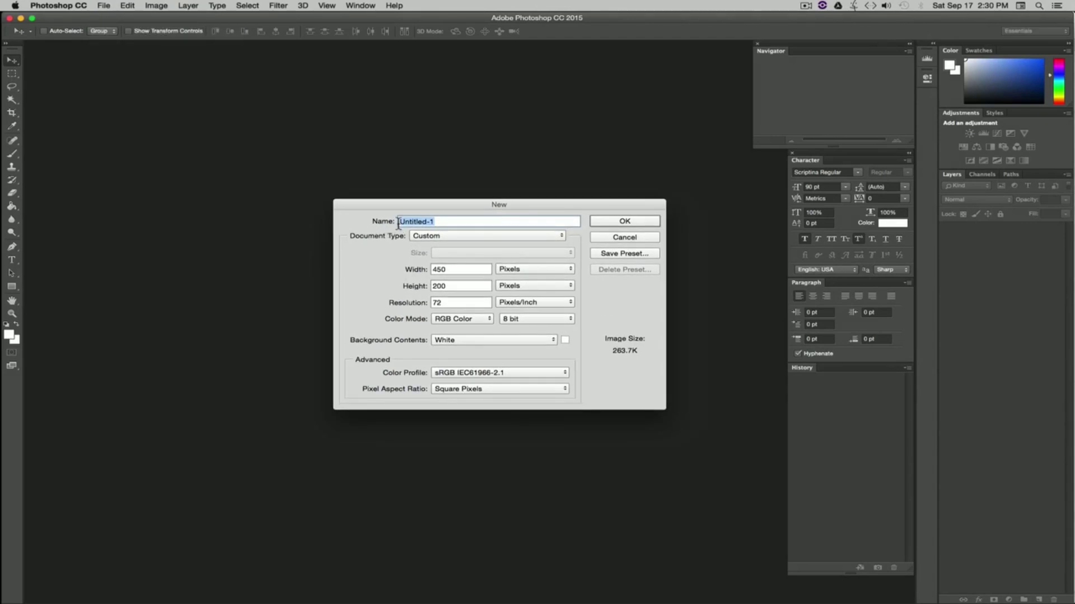
pyautogui.write('N')
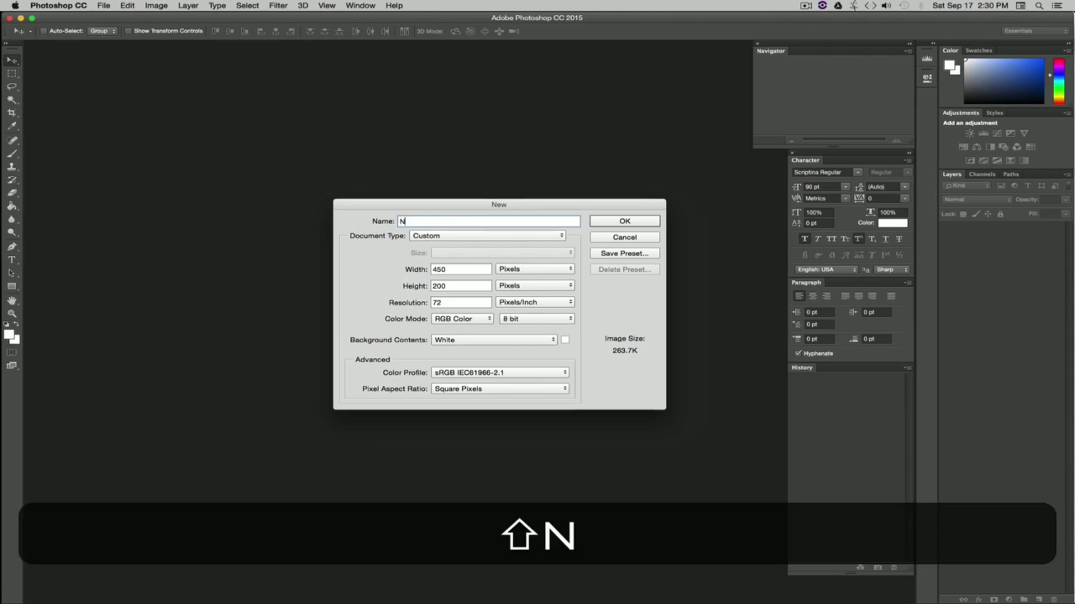
pyautogui.write('ew Project1')
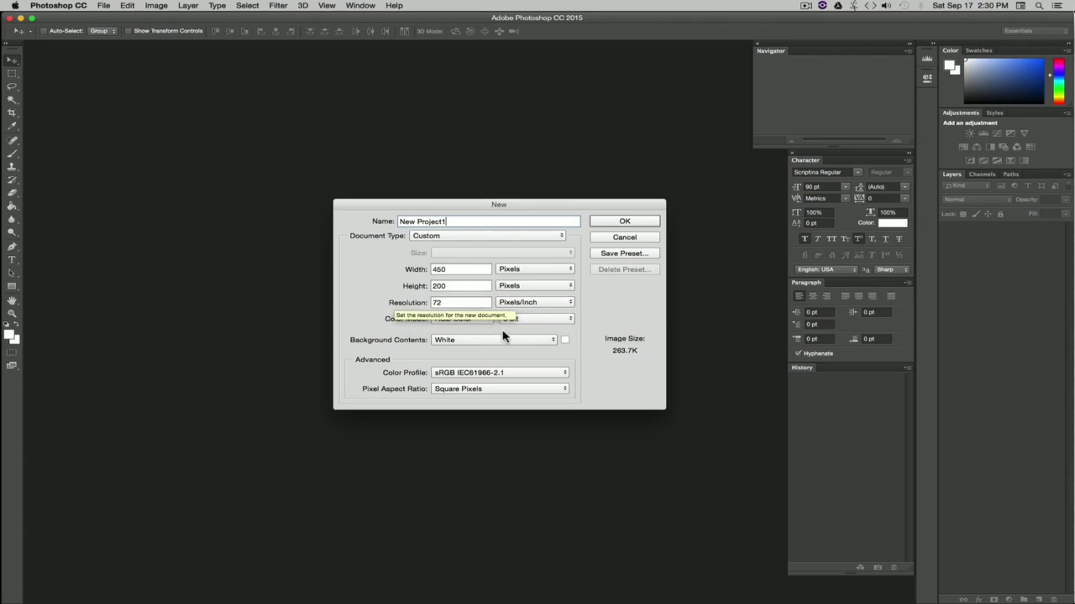
# Step: Set the new document's width to 1920 and height to 1080 pixels
pyautogui.click(519, 270)
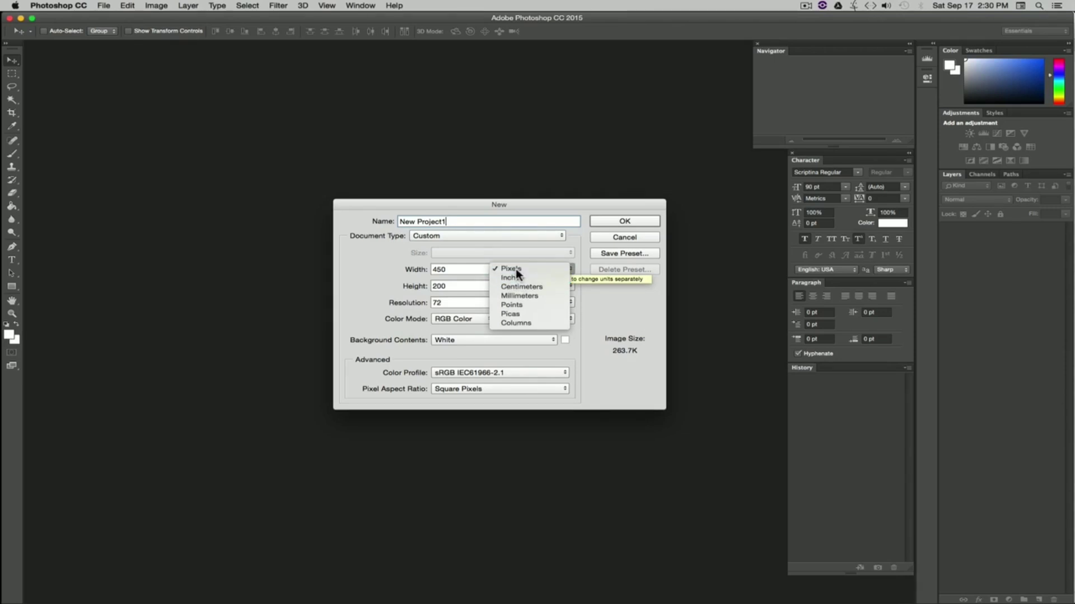
pyautogui.click(516, 268)
pyautogui.moveTo(450, 269); pyautogui.dragTo(383, 269)
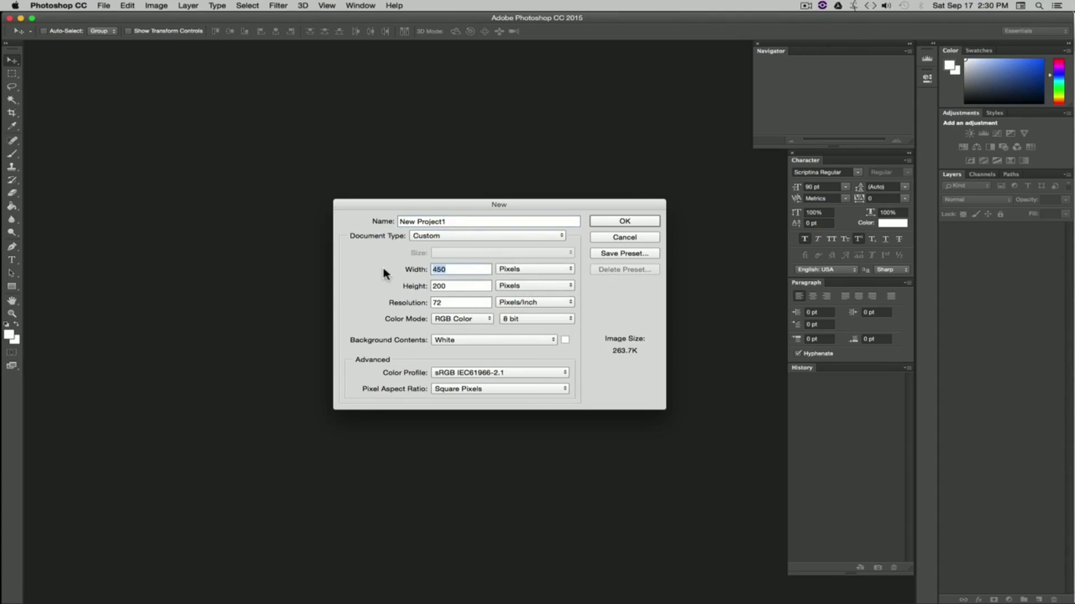
pyautogui.write('1920')
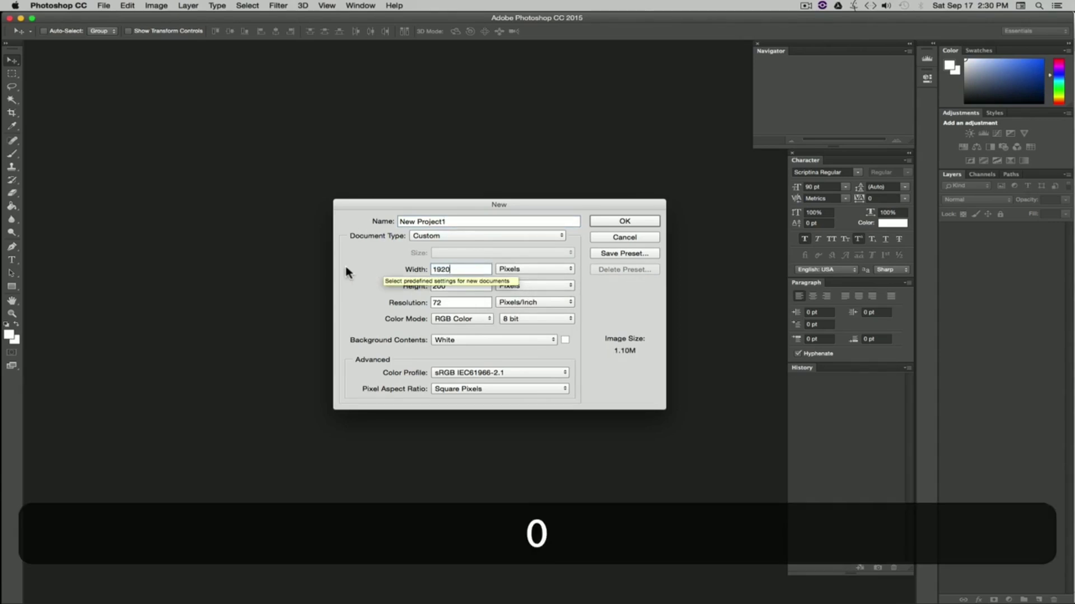
pyautogui.moveTo(469, 288); pyautogui.dragTo(386, 290)
pyautogui.write('1080')
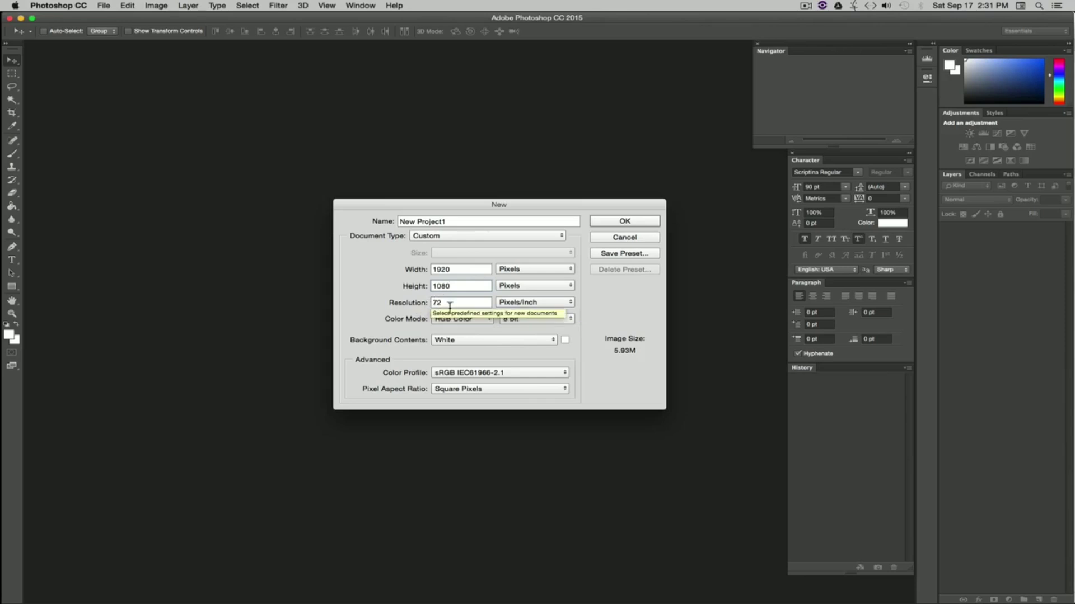
# Step: Keep the color mode at RGB Color and create the New Project1 document
pyautogui.click(475, 320)
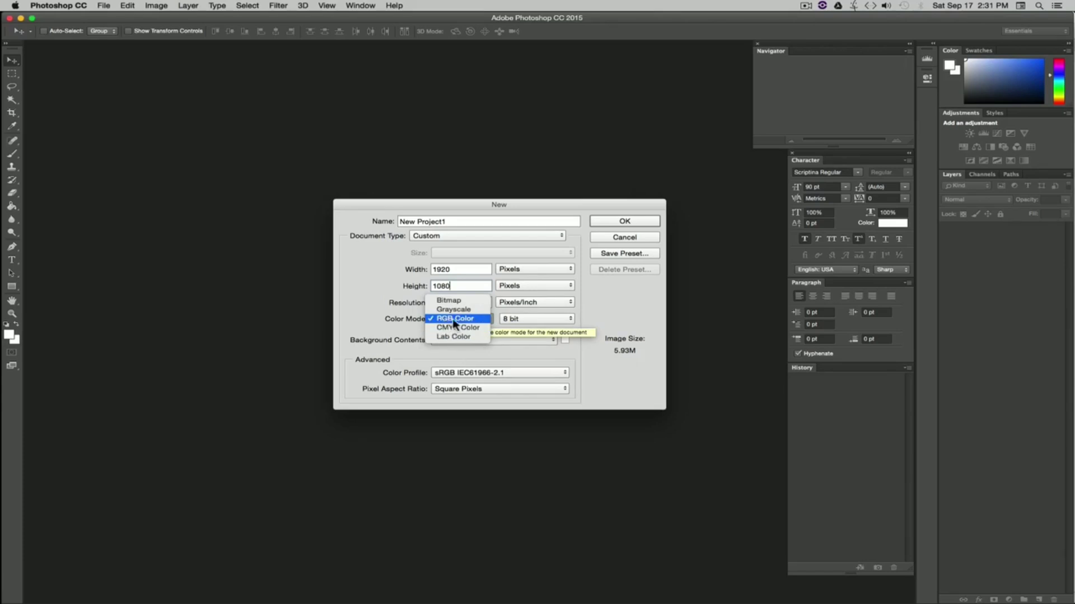
pyautogui.click(456, 324)
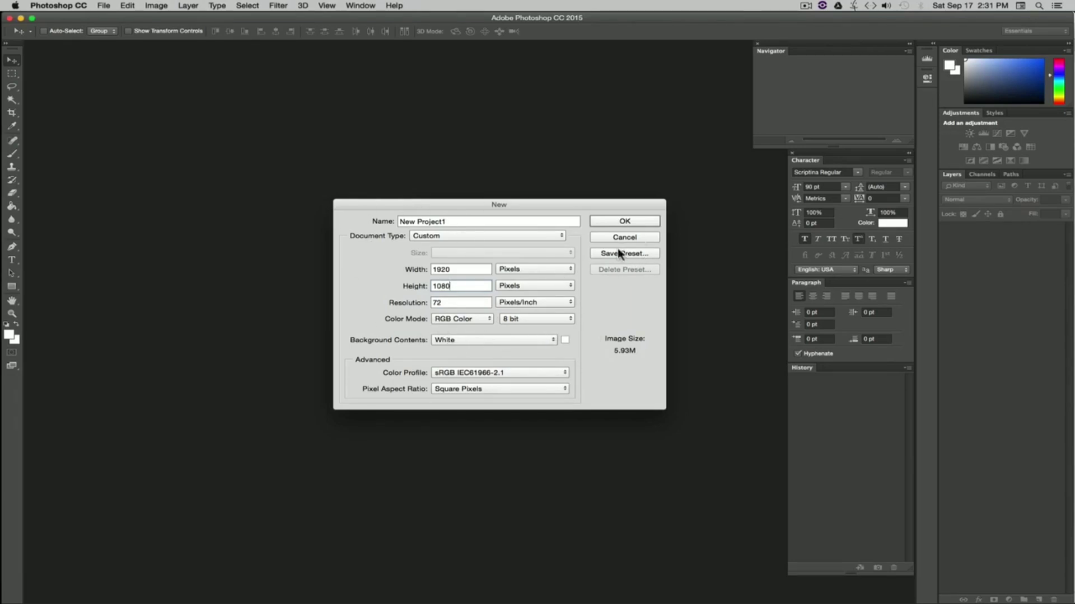
pyautogui.click(625, 221)
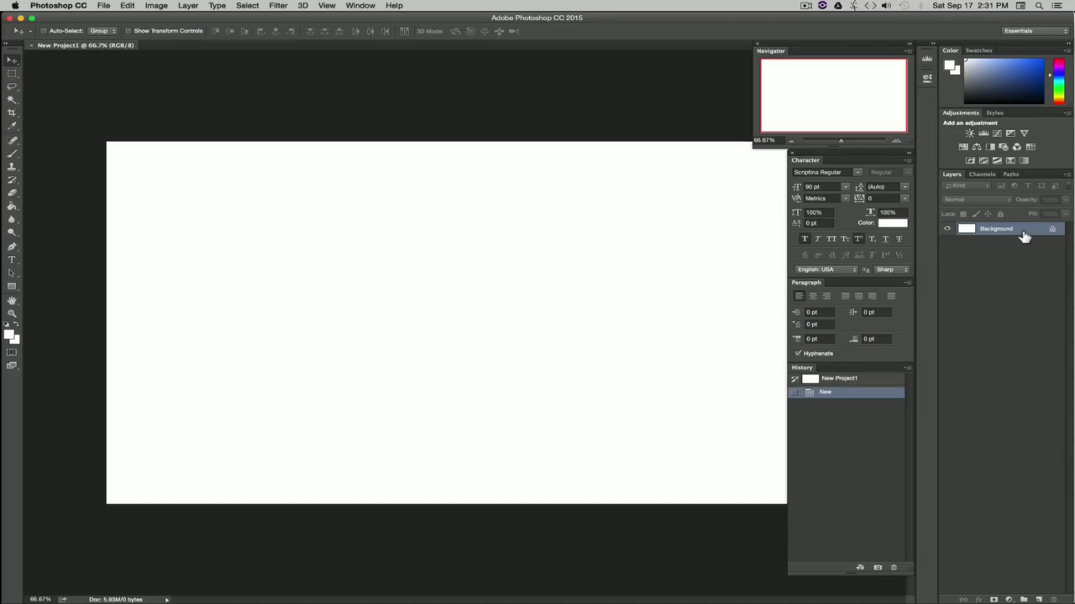
# Step: Unlock the Background layer by converting it into a regular layer, Layer 0
pyautogui.press('alt')
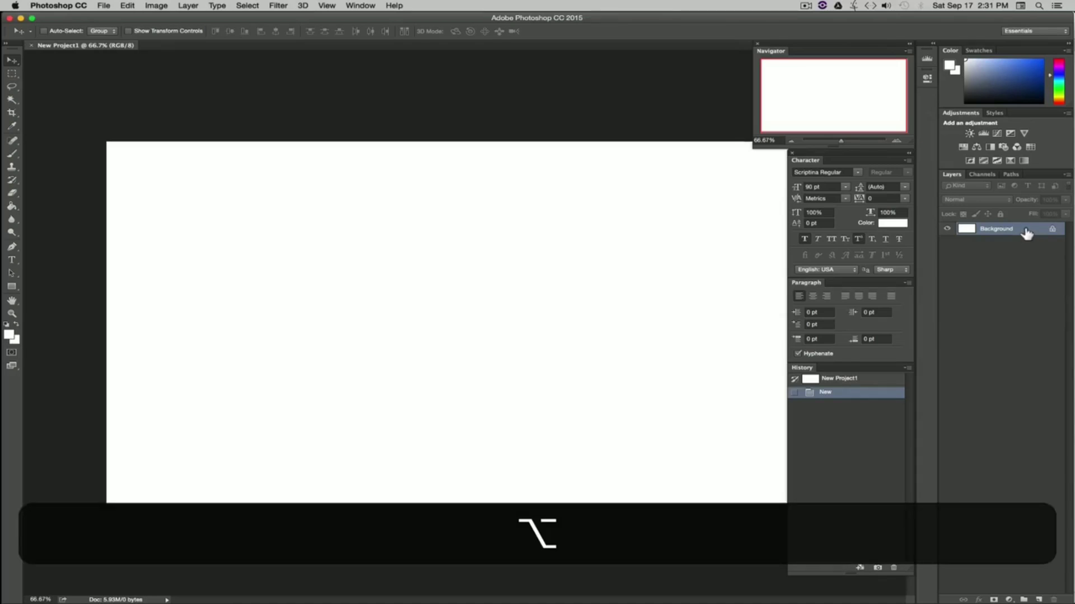
pyautogui.keyDown('alt'); pyautogui.doubleClick(1026, 231); pyautogui.keyUp('alt')
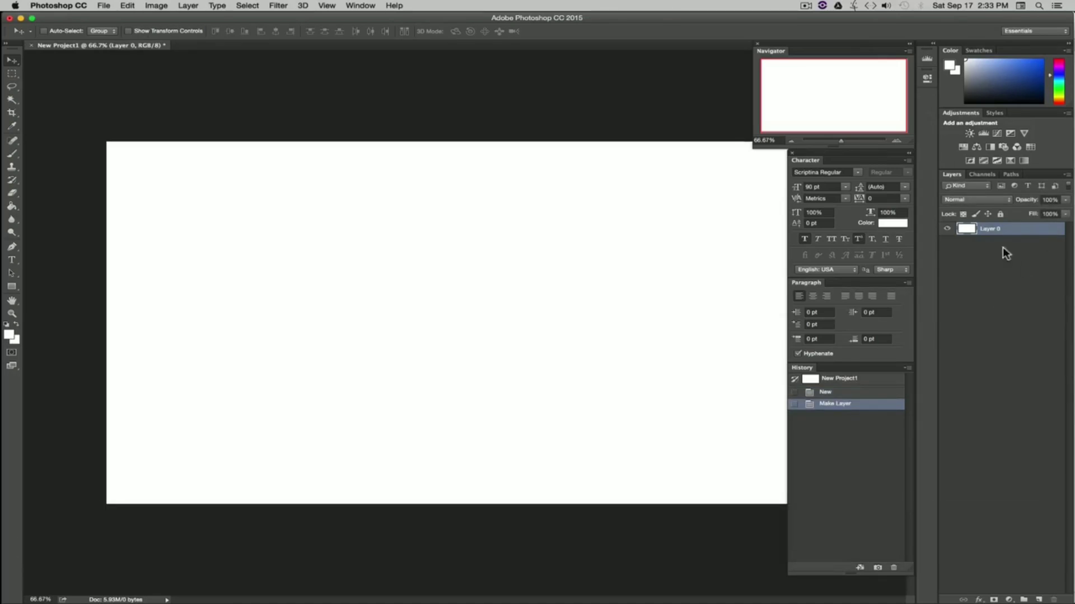
pyautogui.click(989, 277)
pyautogui.click(1006, 234)
# Step: Drag Layer 0 around the canvas to show the transparency, then move it back into place
pyautogui.moveTo(448, 248); pyautogui.dragTo(381, 180)
pyautogui.moveTo(321, 266); pyautogui.dragTo(722, 334)
pyautogui.moveTo(437, 329); pyautogui.dragTo(540, 324)
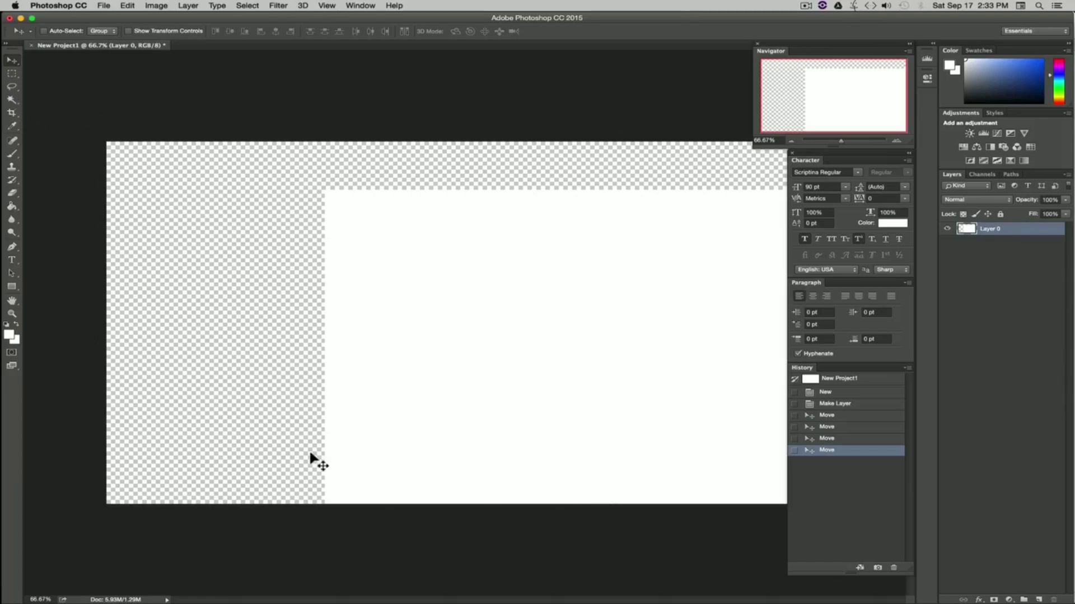
pyautogui.moveTo(508, 370); pyautogui.dragTo(304, 331)
pyautogui.moveTo(448, 355); pyautogui.dragTo(452, 358)
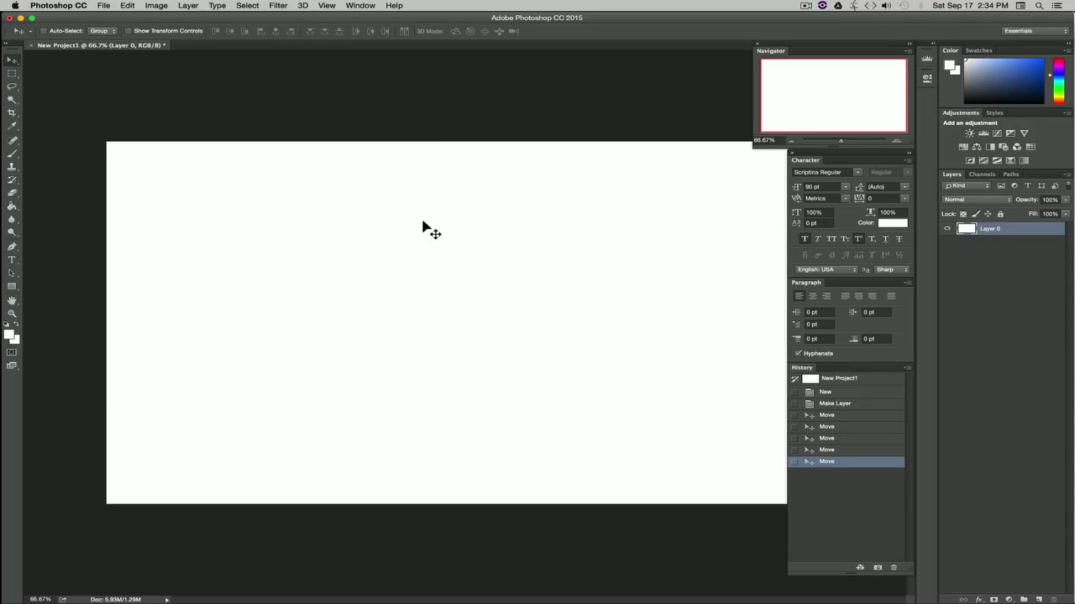
pyautogui.click(106, 7)
pyautogui.click(110, 17)
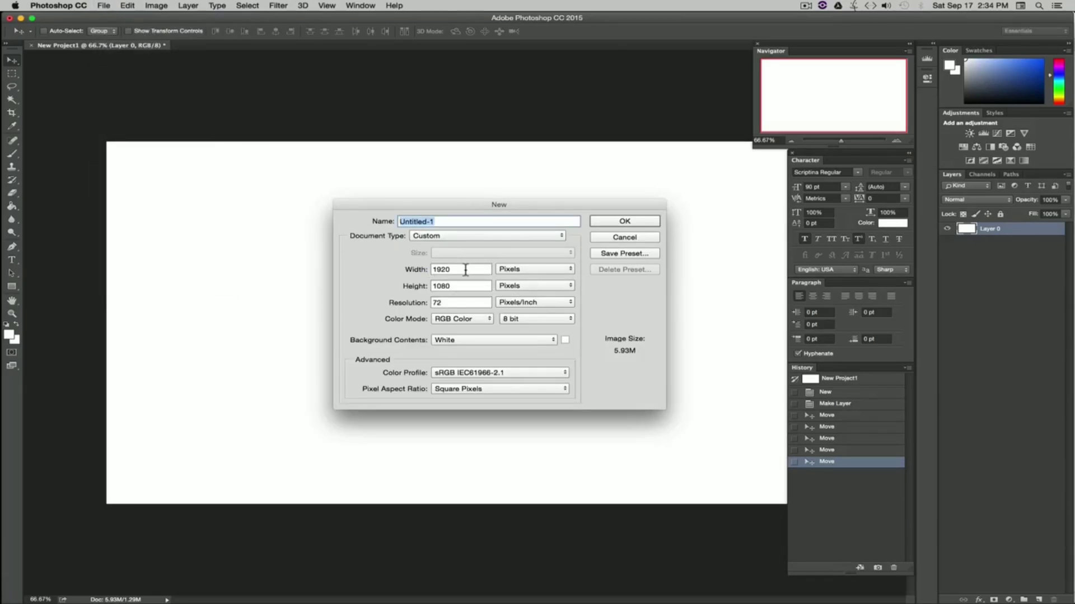
pyautogui.click(631, 238)
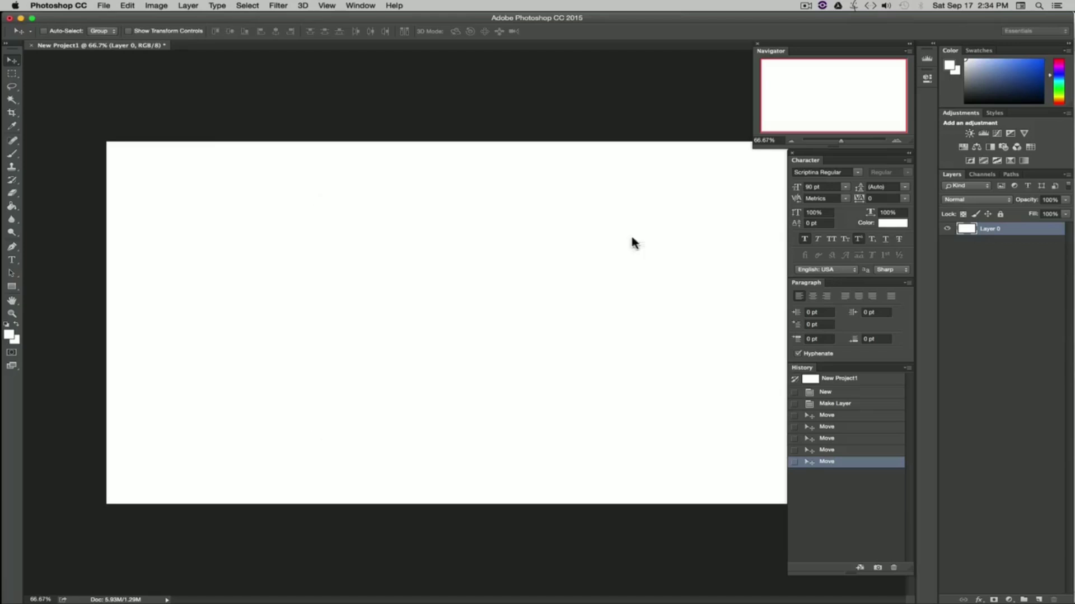
# Step: Enlarge the canvas size to 3840 by 2160 pixels
pyautogui.click(161, 6)
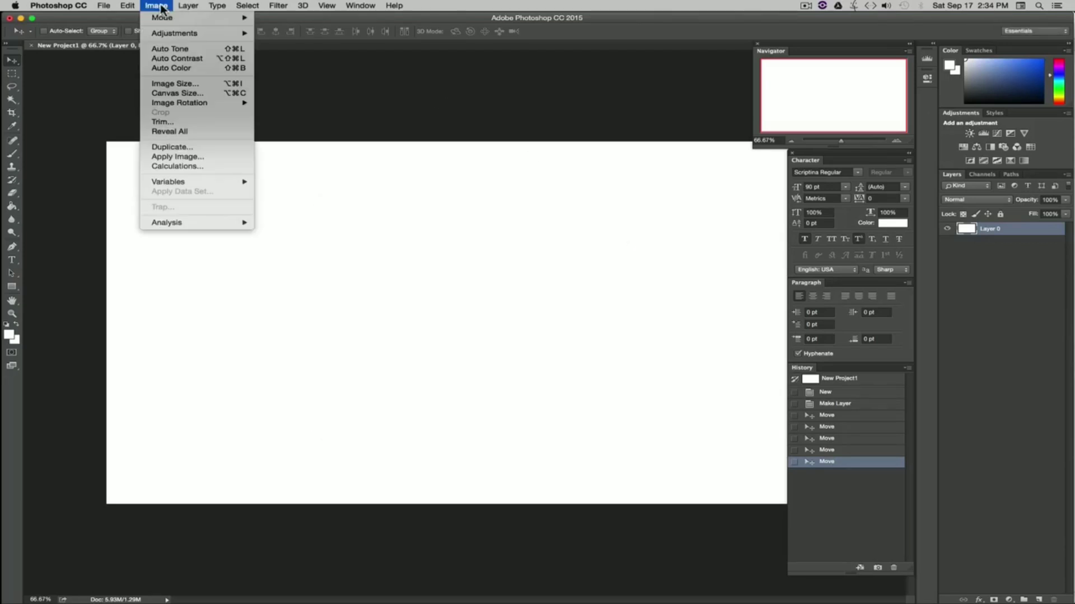
pyautogui.click(205, 93)
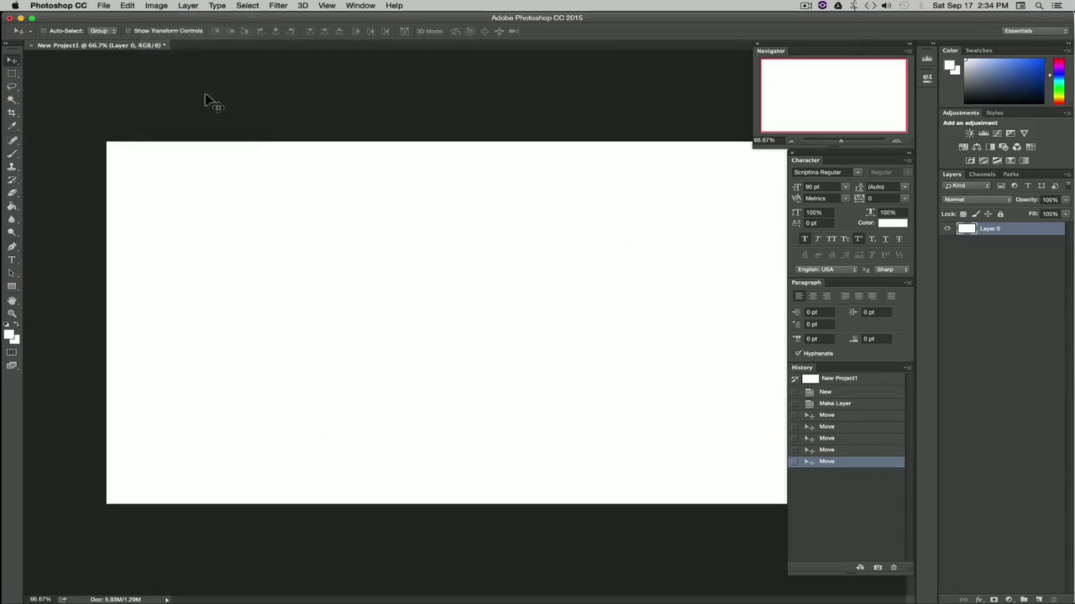
pyautogui.click(574, 273)
pyautogui.click(576, 261)
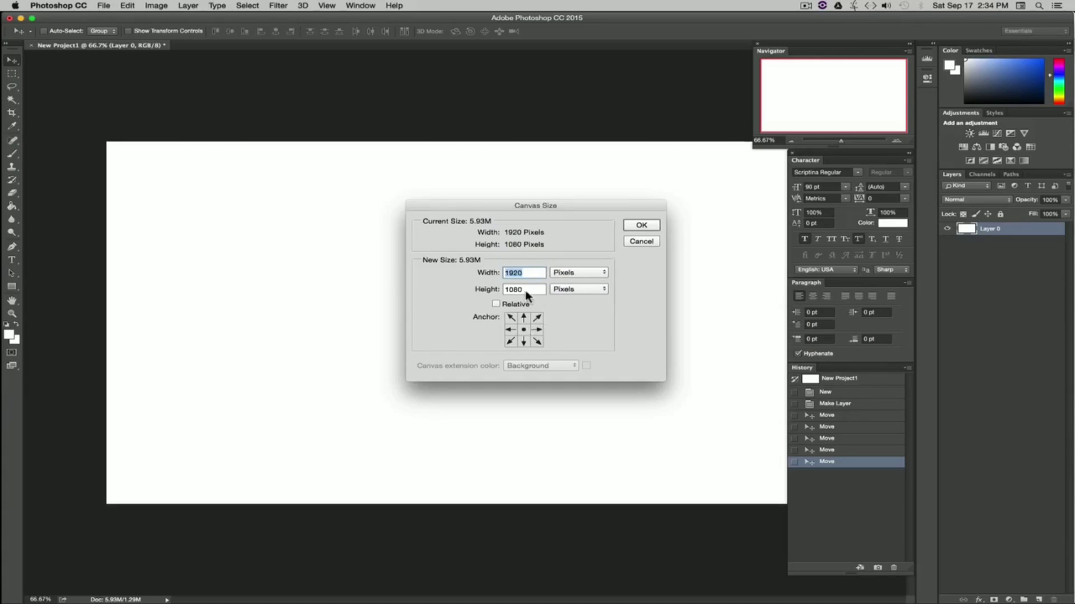
pyautogui.write('3840')
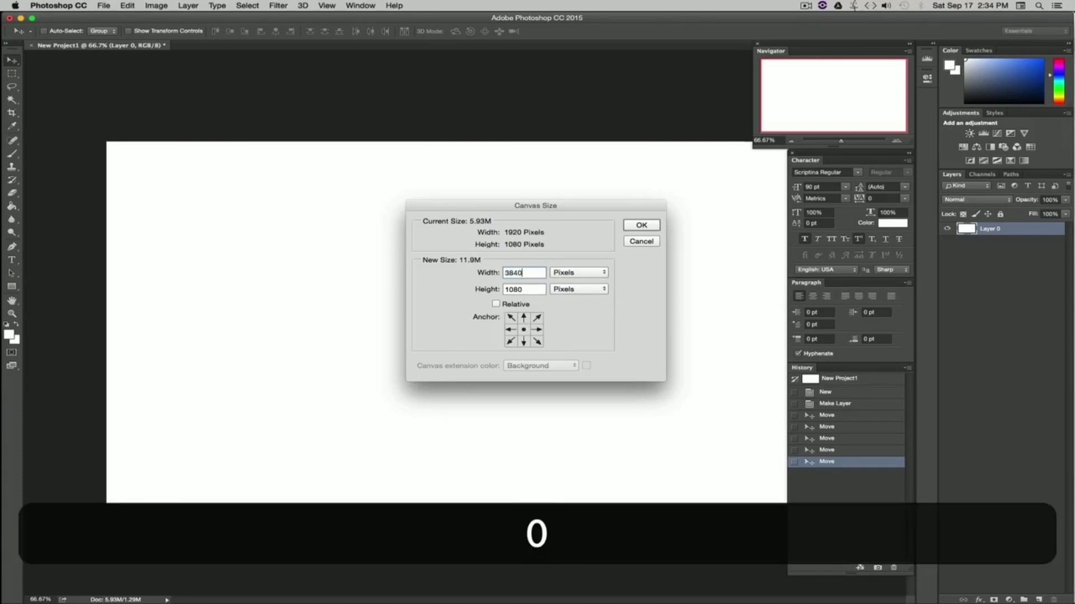
pyautogui.doubleClick(525, 290)
pyautogui.write('2160')
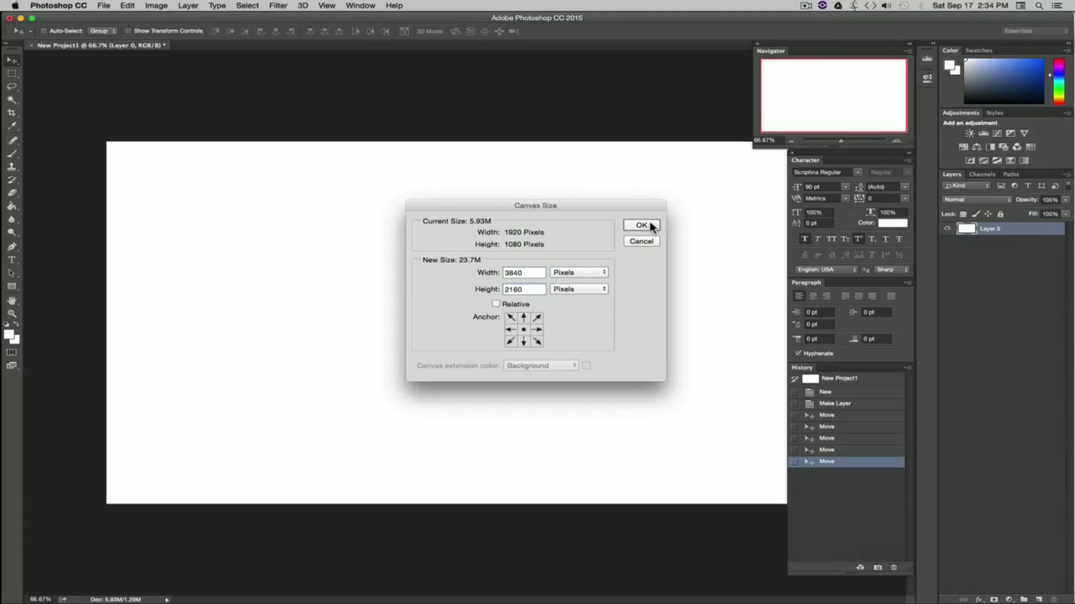
pyautogui.click(647, 224)
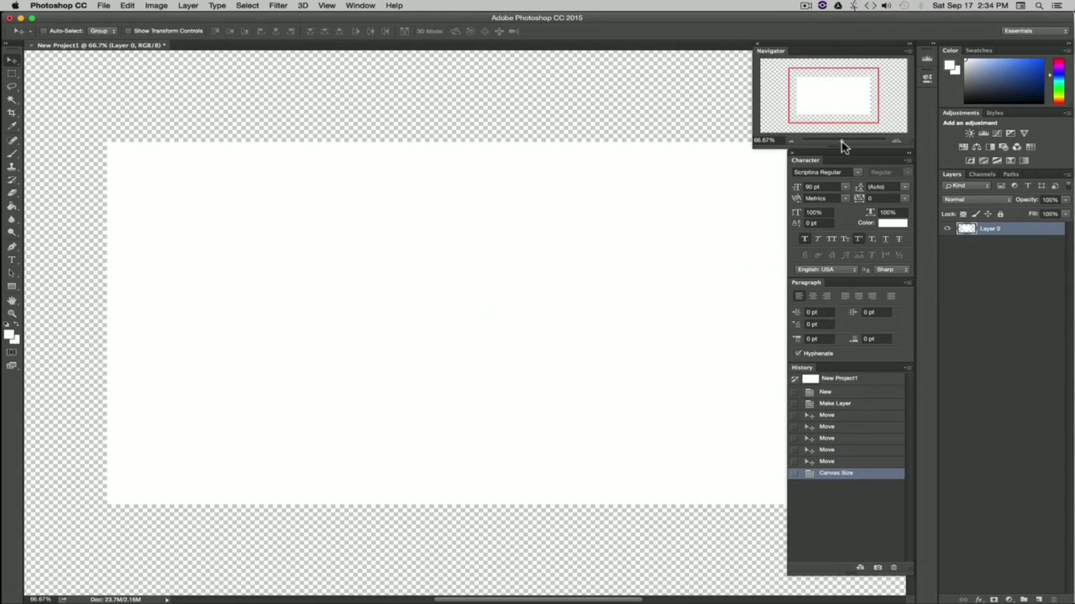
# Step: Zoom the document view with the Navigator, including setting the zoom level to 100%
pyautogui.moveTo(841, 141)
pyautogui.mouseDown()
pyautogui.moveTo(851, 141)
pyautogui.moveTo(821, 140)
pyautogui.moveTo(856, 141)
pyautogui.mouseUp()
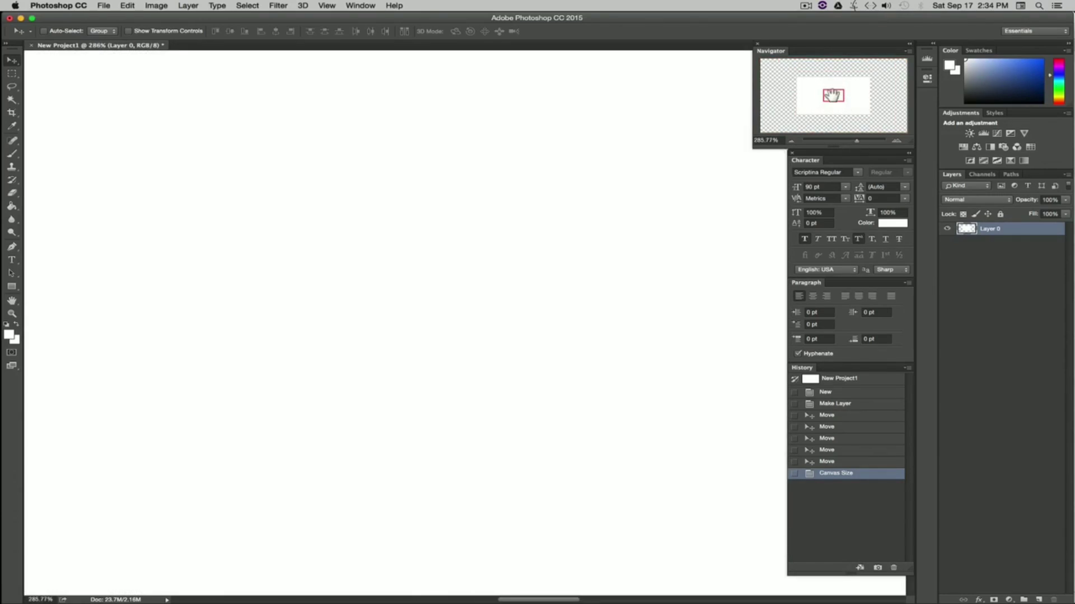
pyautogui.moveTo(833, 95)
pyautogui.mouseDown()
pyautogui.moveTo(805, 82)
pyautogui.moveTo(854, 84)
pyautogui.moveTo(863, 113)
pyautogui.moveTo(803, 110)
pyautogui.moveTo(804, 86)
pyautogui.moveTo(845, 100)
pyautogui.moveTo(833, 96)
pyautogui.mouseUp()
pyautogui.click(771, 139)
pyautogui.write('100')
pyautogui.press('Return')
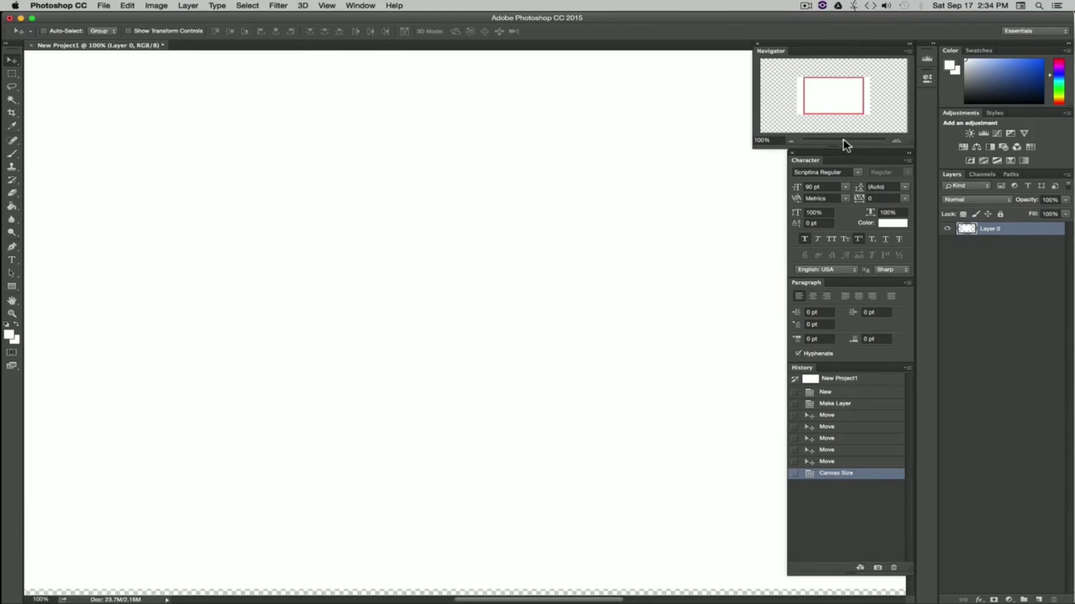
pyautogui.moveTo(843, 139); pyautogui.dragTo(835, 139)
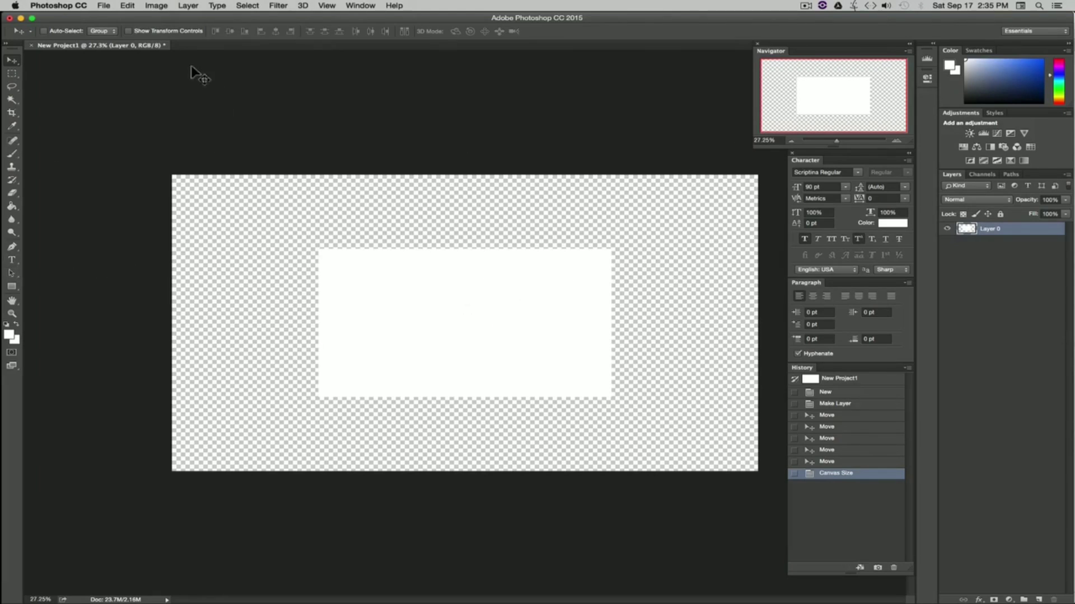
# Step: Scale Layer 0 proportionally with Transform Scale to about 200% so it covers the enlarged canvas
pyautogui.click(123, 6)
pyautogui.moveTo(188, 224)
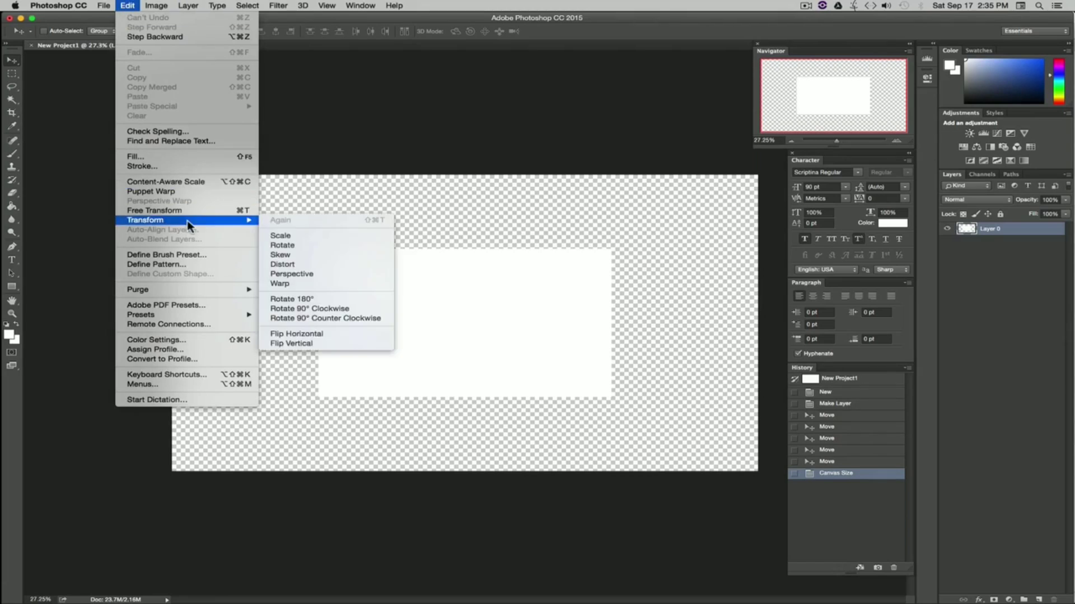
pyautogui.click(286, 235)
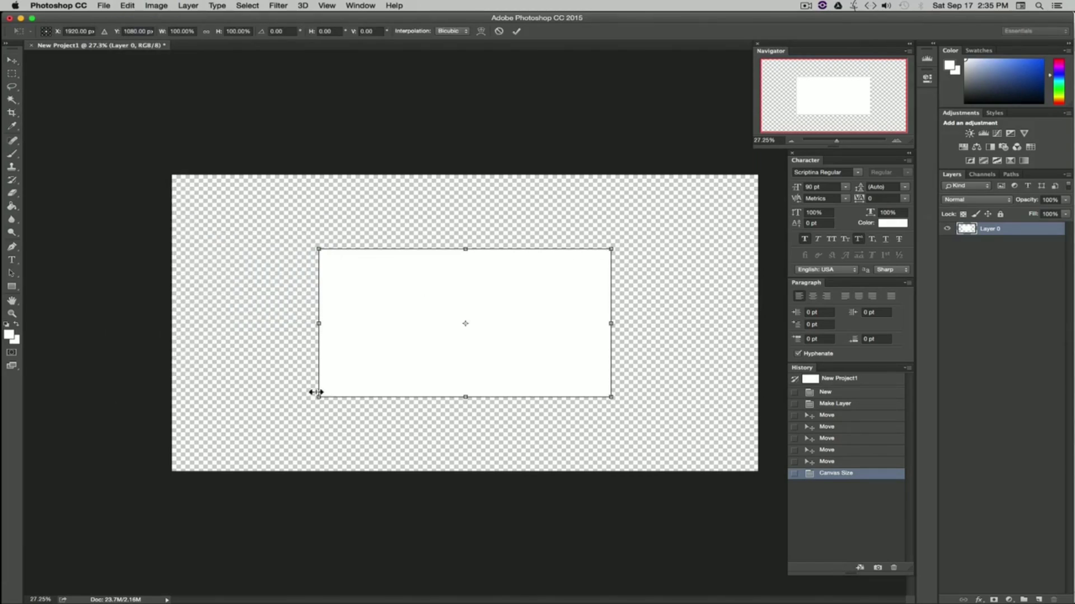
pyautogui.press('shift')
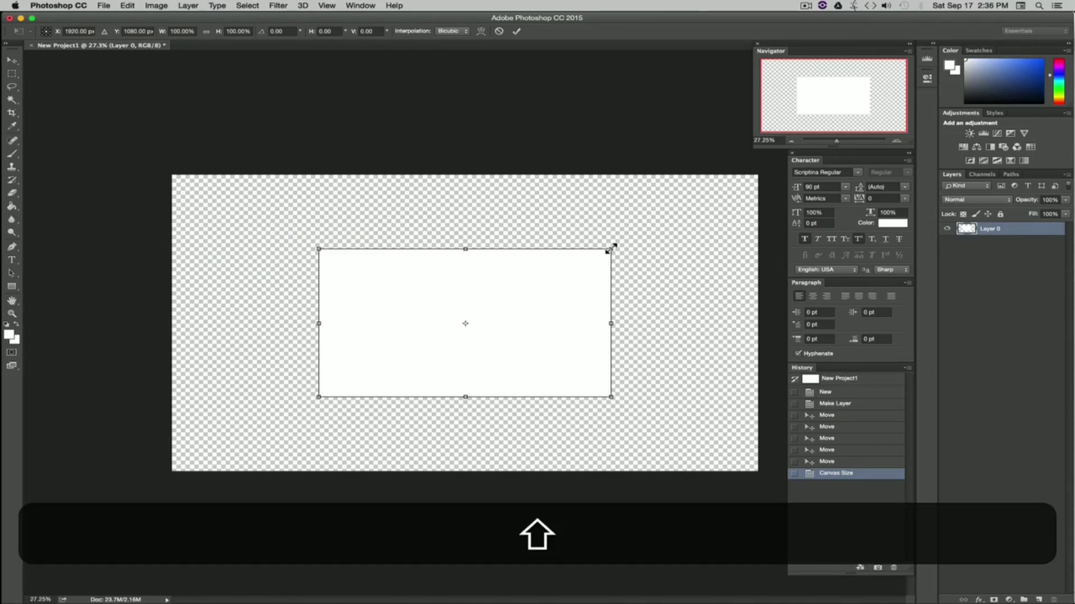
pyautogui.moveTo(611, 247); pyautogui.dragTo(873, 37)
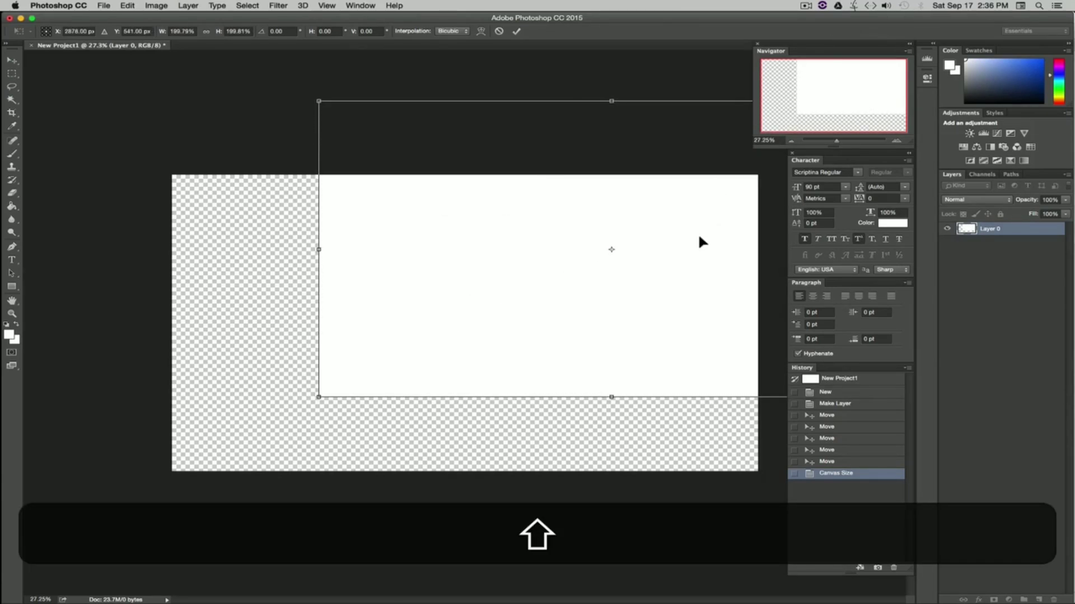
pyautogui.moveTo(699, 236); pyautogui.dragTo(552, 304)
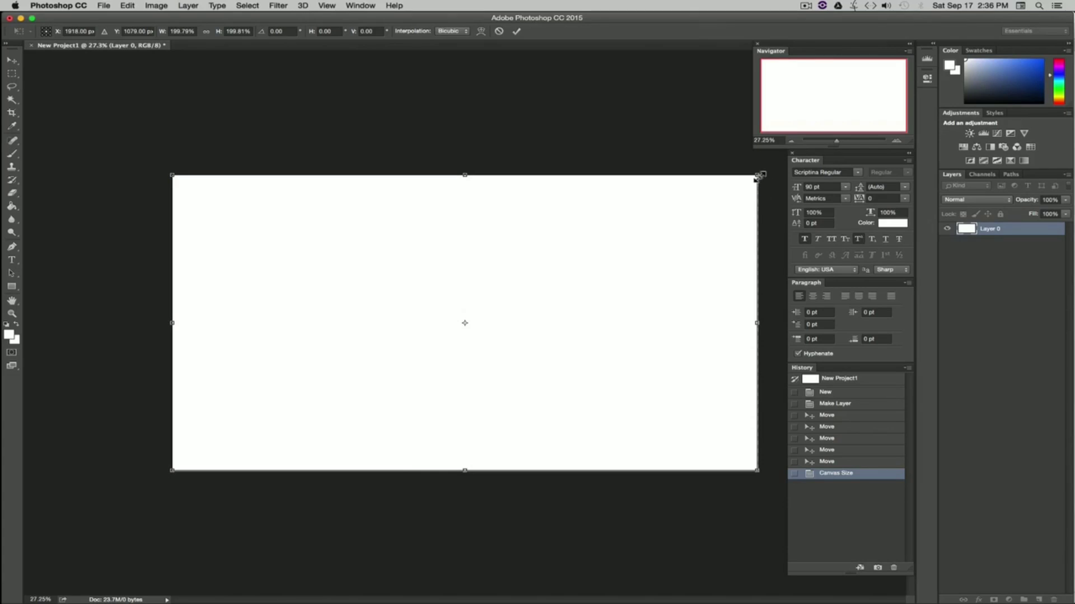
# Step: Adjust the scaled layer's corner and nudge it to align with the canvas edges, then commit the transform
pyautogui.moveTo(756, 177); pyautogui.dragTo(765, 171)
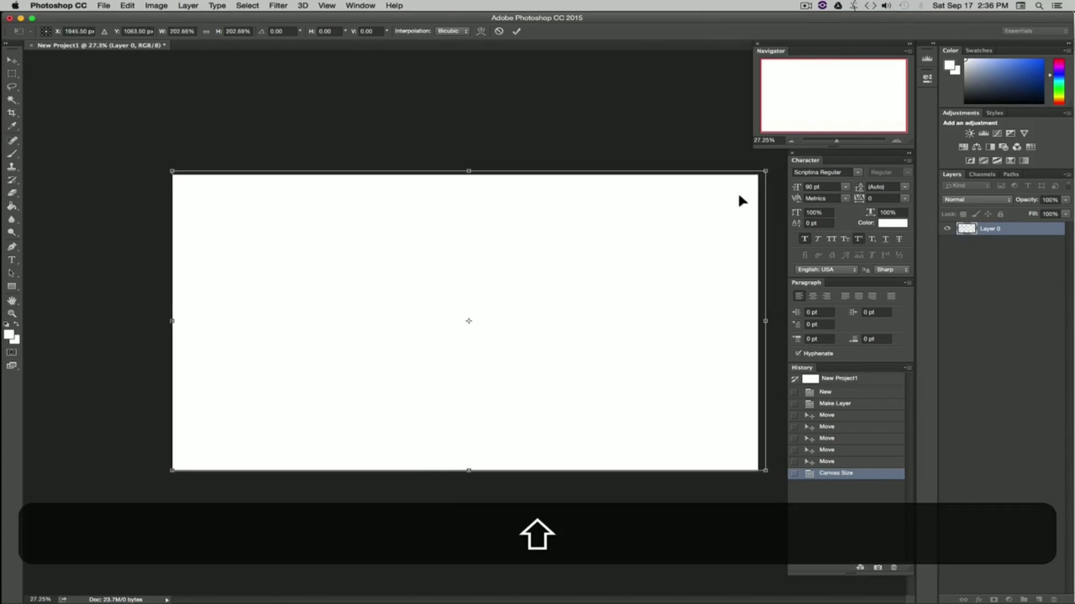
pyautogui.moveTo(709, 227); pyautogui.dragTo(709, 227)
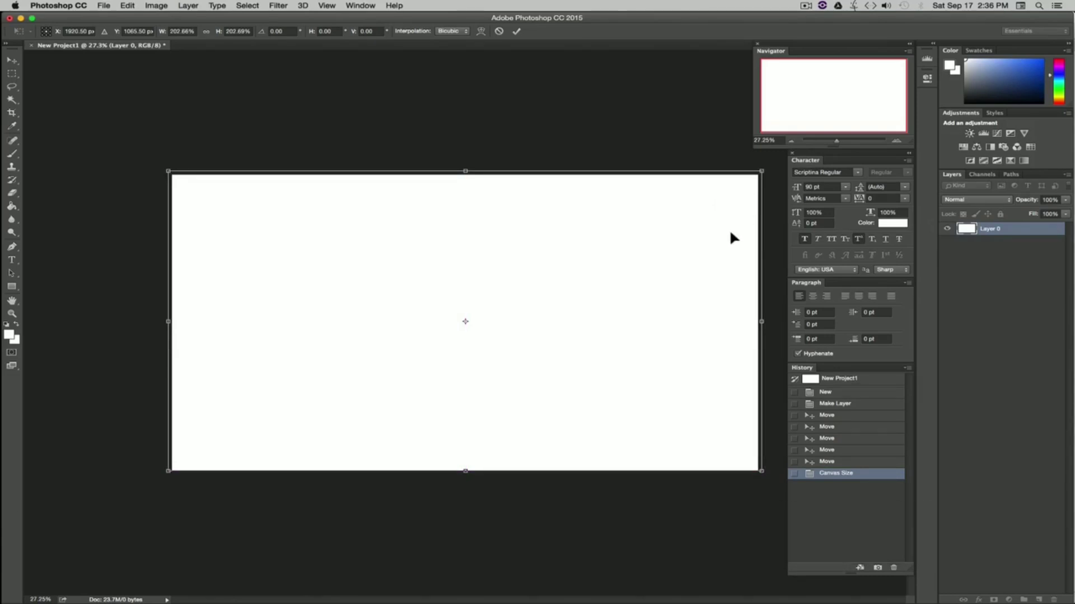
pyautogui.press('Down')
pyautogui.press('Down')
pyautogui.press('Down')
pyautogui.press('Down')
pyautogui.press('Down')
pyautogui.press('Down')
pyautogui.press('Down')
pyautogui.press('Down')
pyautogui.press('Down')
pyautogui.press('Down')
pyautogui.press('Down')
pyautogui.press('Down')
pyautogui.press('Down')
pyautogui.press('Down')
pyautogui.press('Down')
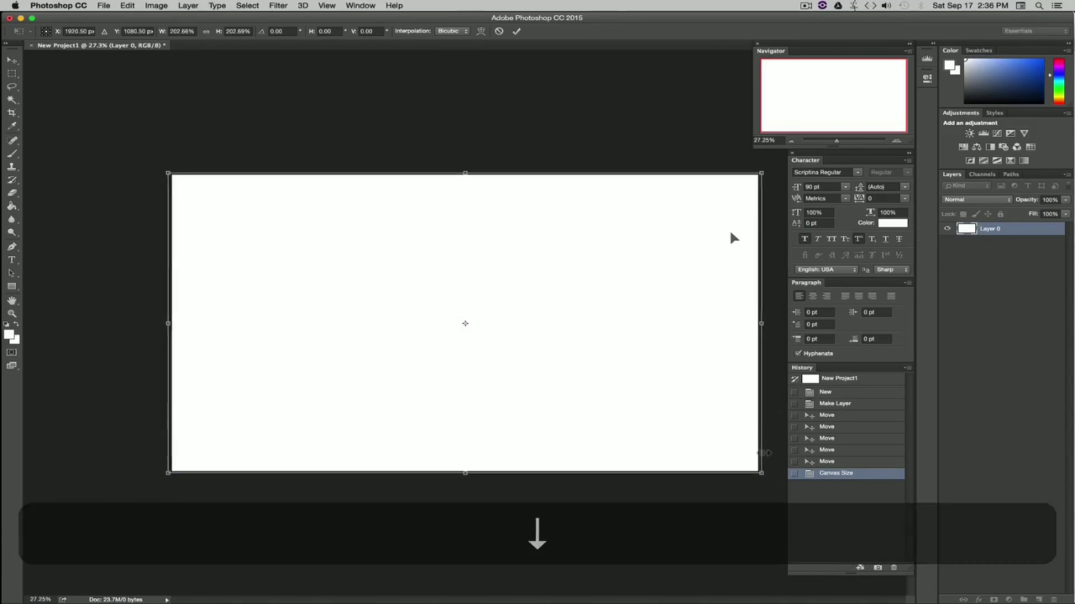
pyautogui.press('Left')
pyautogui.press('Left')
pyautogui.press('Left')
pyautogui.press('Left')
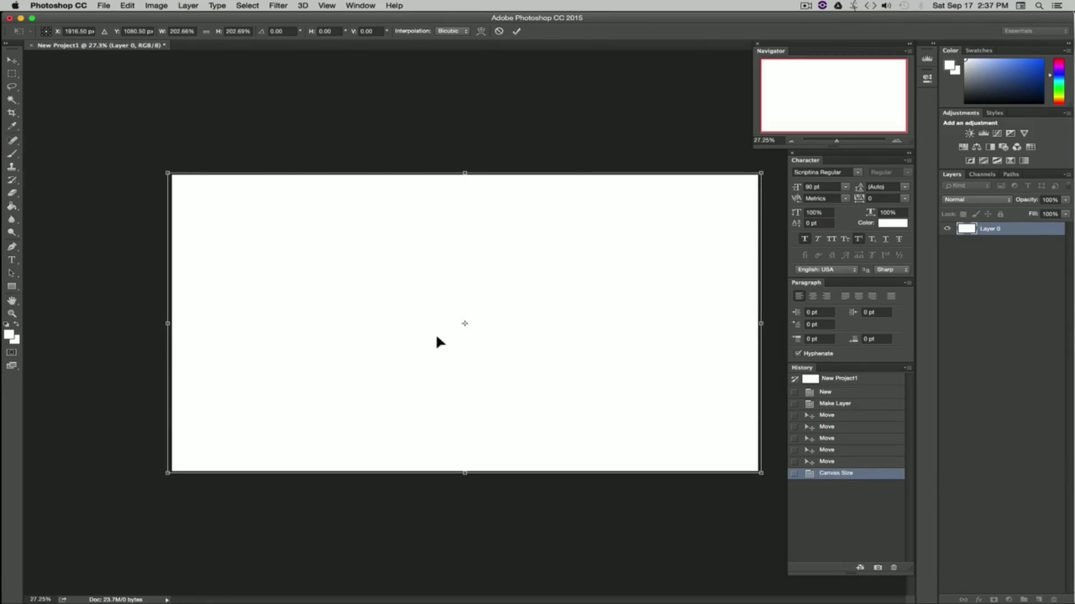
pyautogui.press('Return')
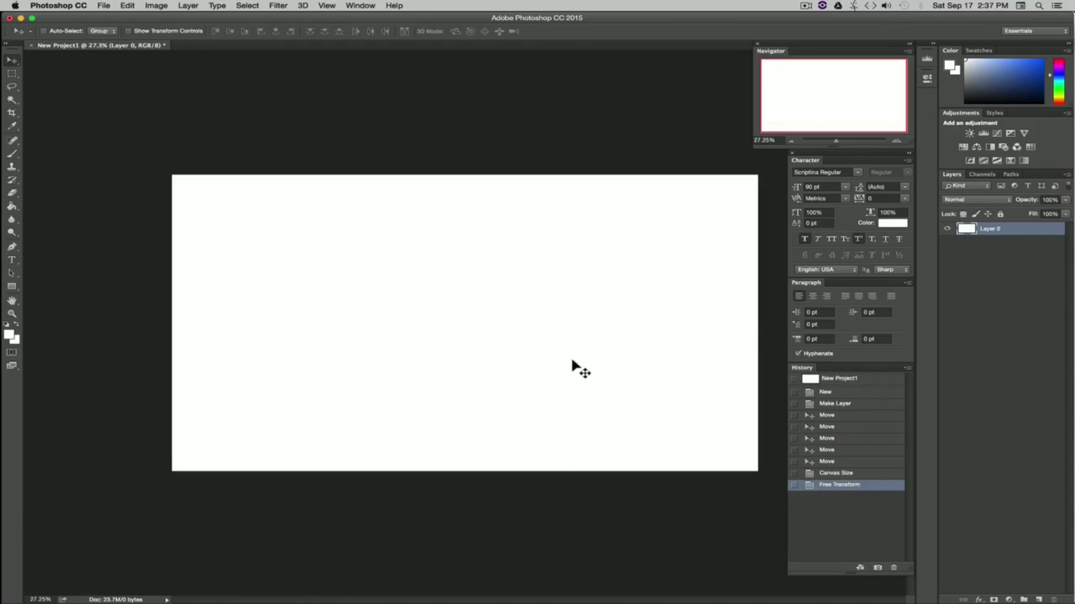
# Step: Delete the Free Transform state from the history to revert the scaling
pyautogui.click(836, 475)
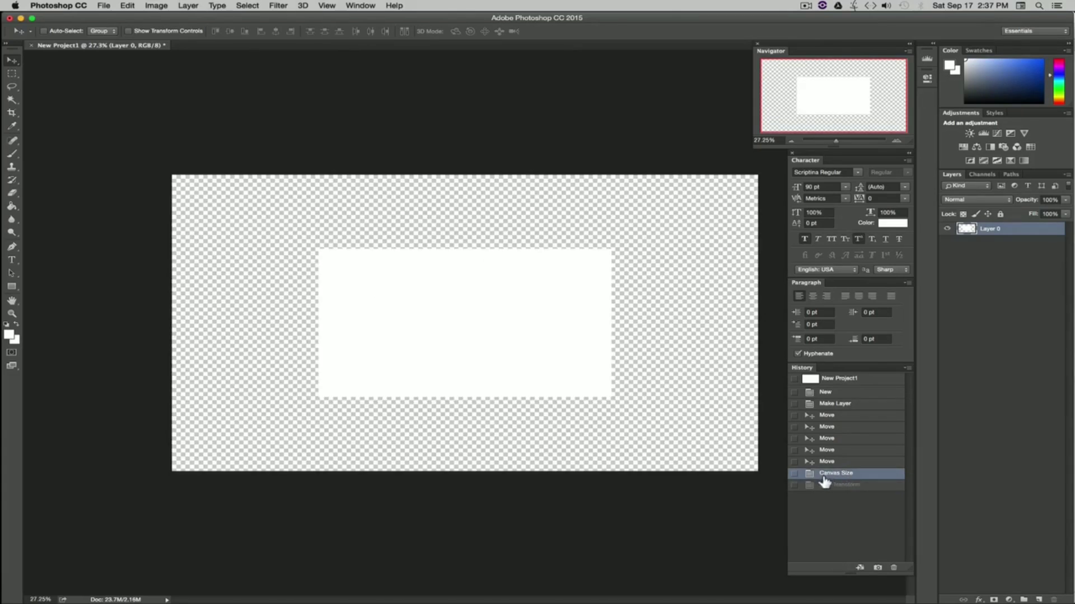
pyautogui.click(838, 486)
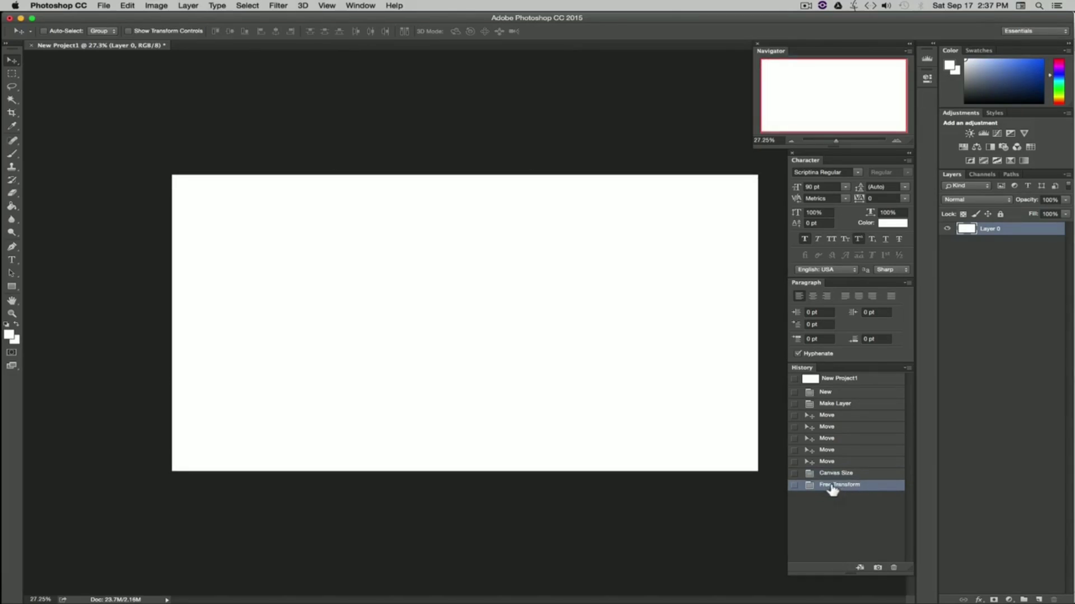
pyautogui.click(894, 567)
pyautogui.click(619, 203)
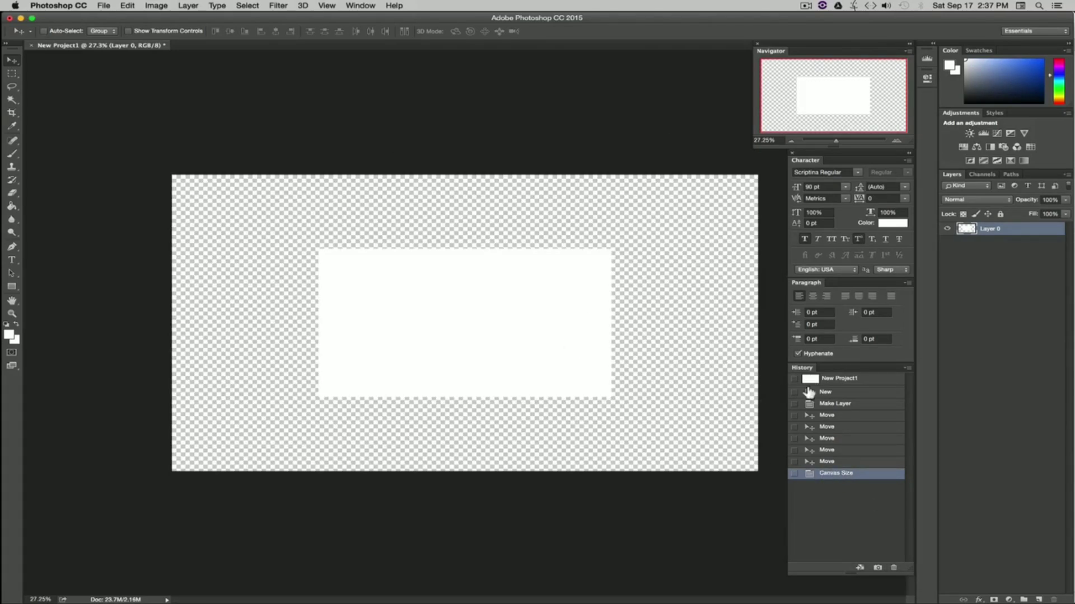
# Step: Set the foreground color to white with the Paint Bucket tool active and fill the canvas with it
pyautogui.click(361, 6)
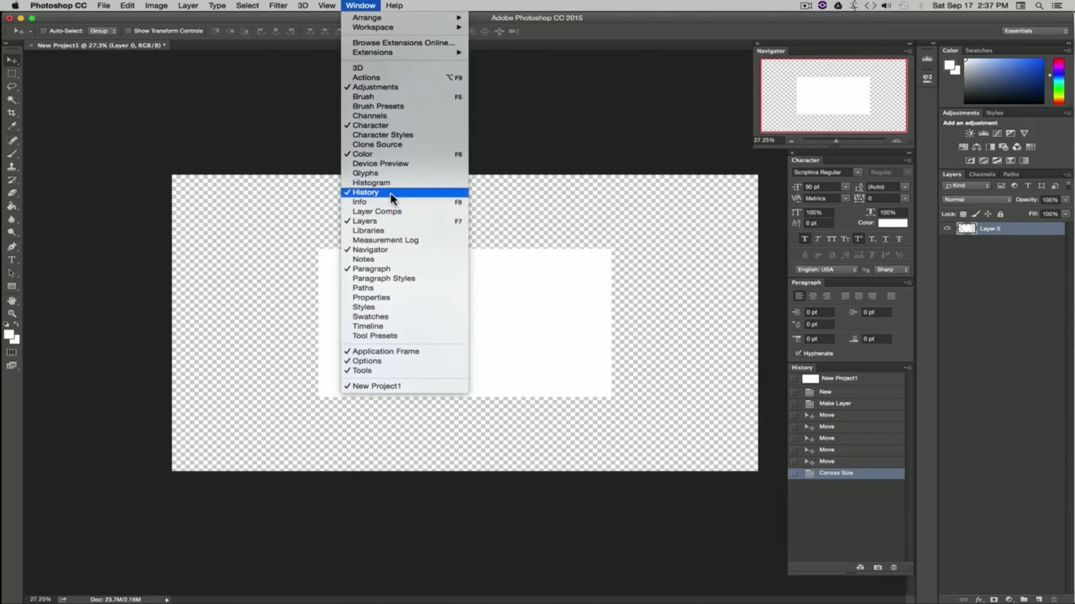
pyautogui.click(551, 152)
pyautogui.press('g')
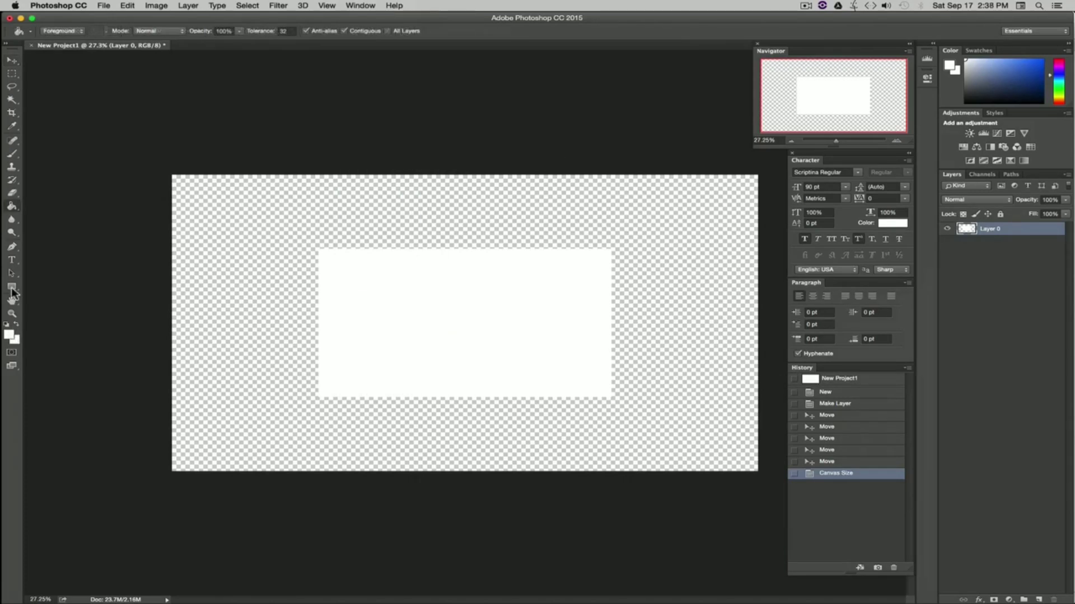
pyautogui.click(10, 339)
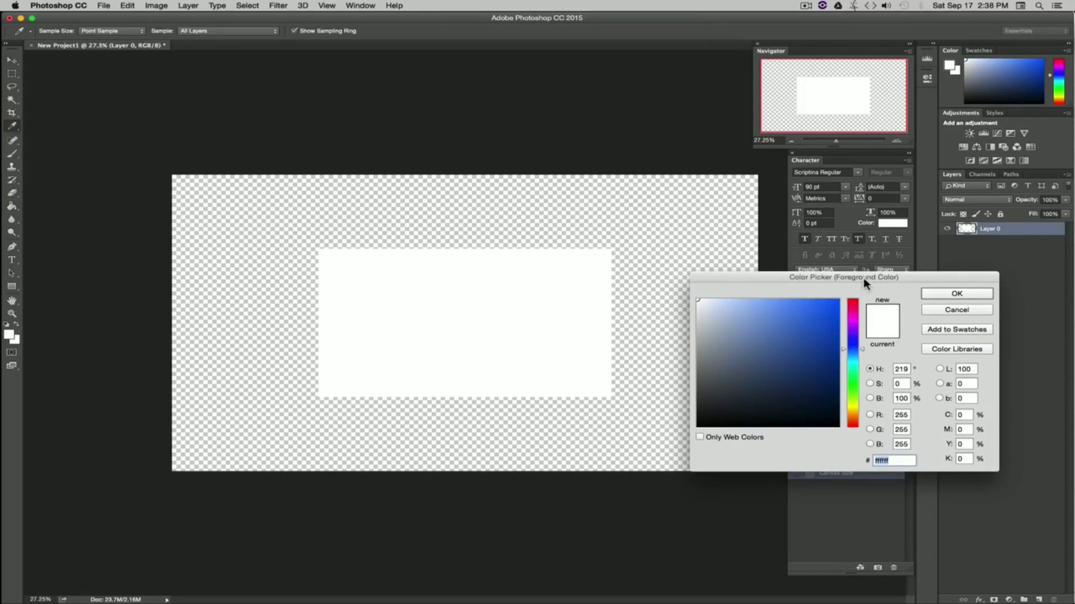
pyautogui.moveTo(863, 278); pyautogui.dragTo(817, 296)
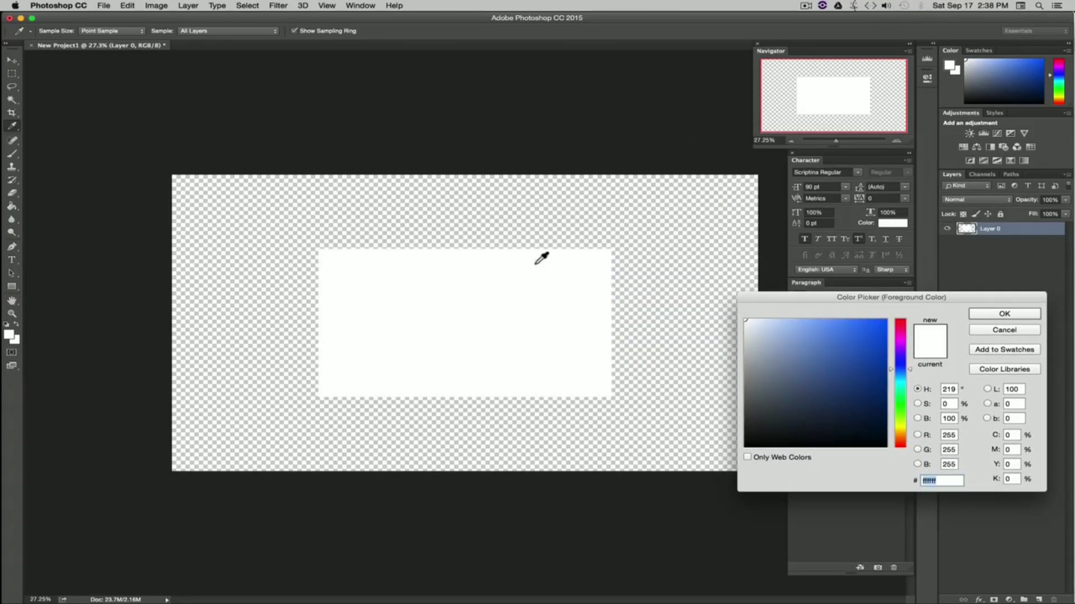
pyautogui.click(452, 312)
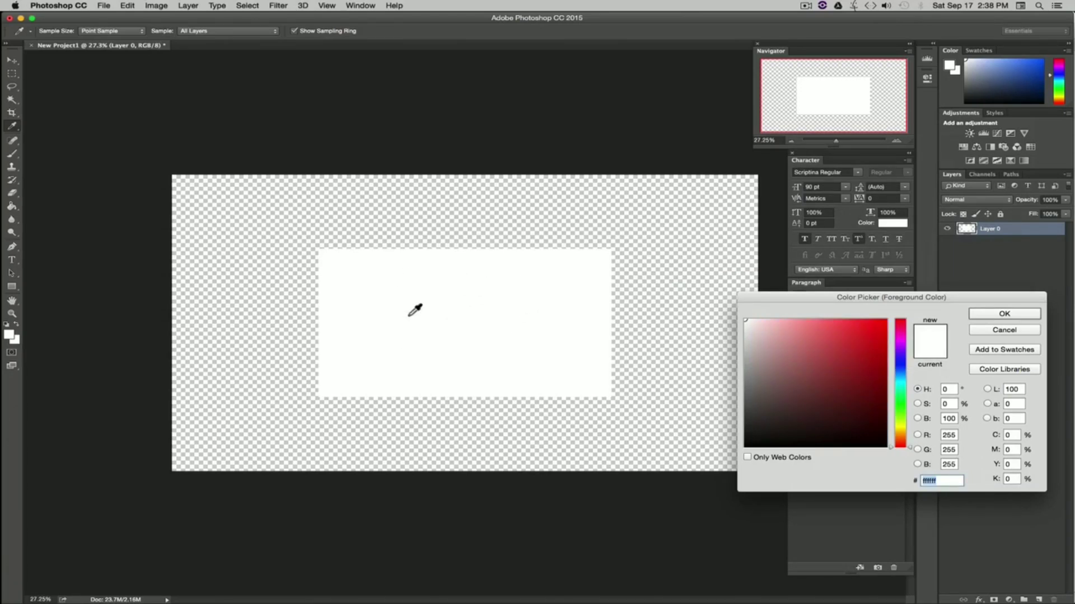
pyautogui.click(993, 314)
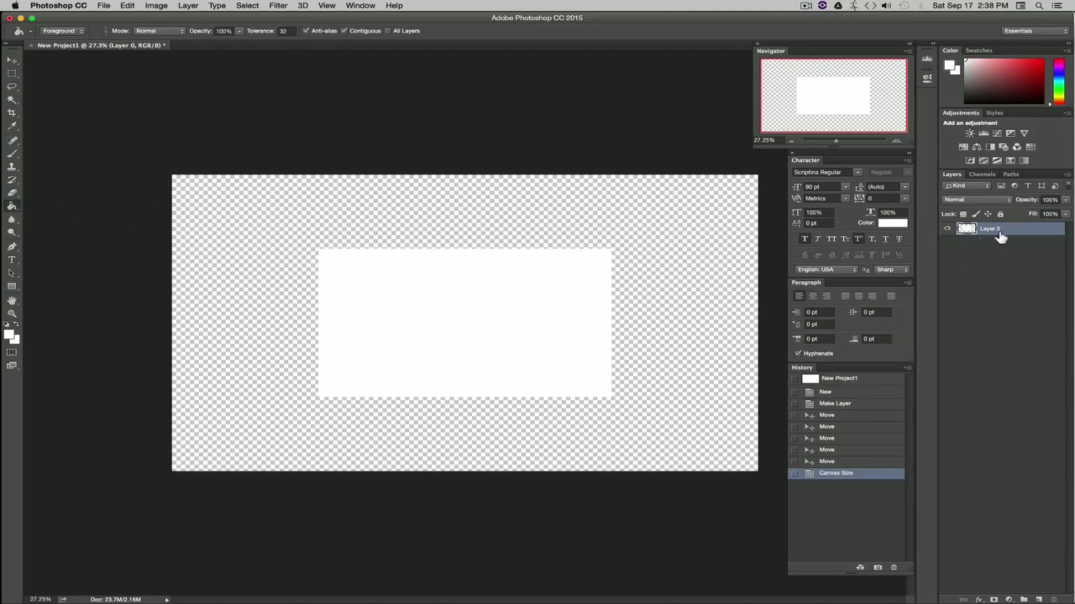
pyautogui.click(255, 227)
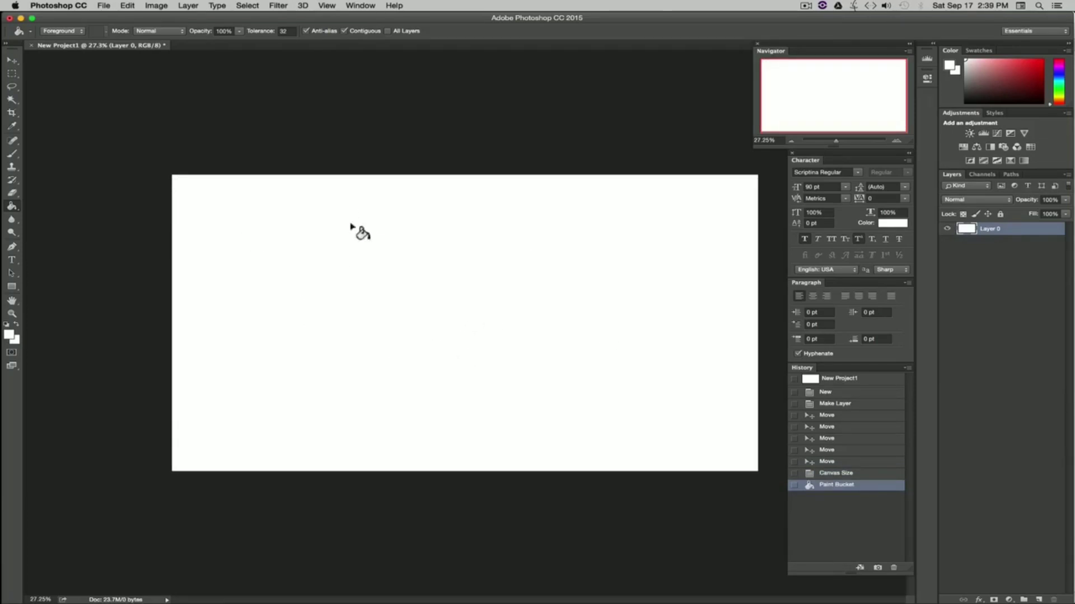
# Step: Move Layer 0 across the canvas and then back into its original position
pyautogui.click(12, 60)
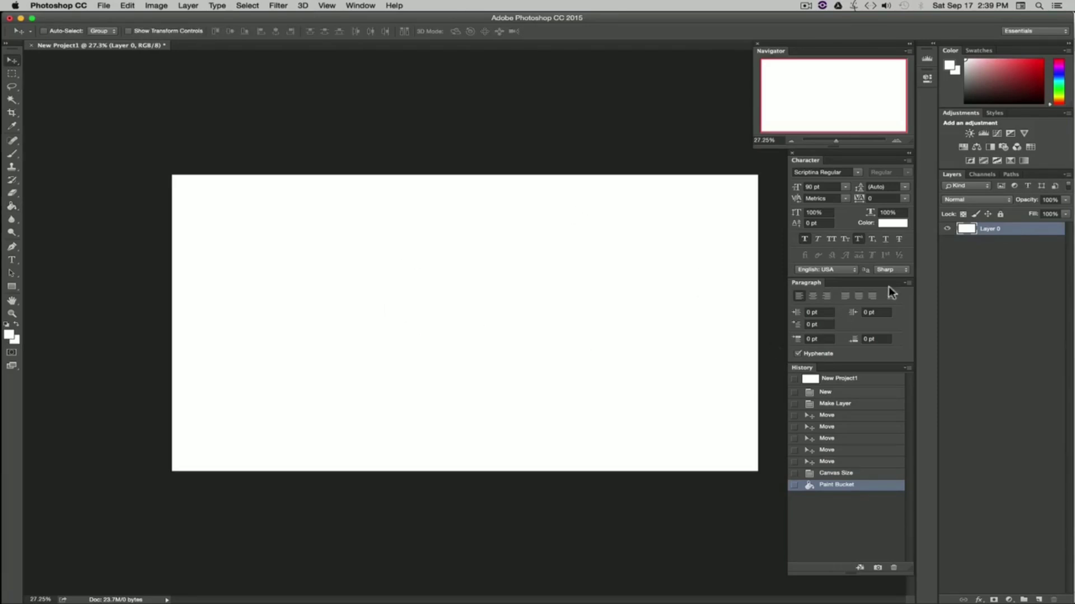
pyautogui.click(1004, 261)
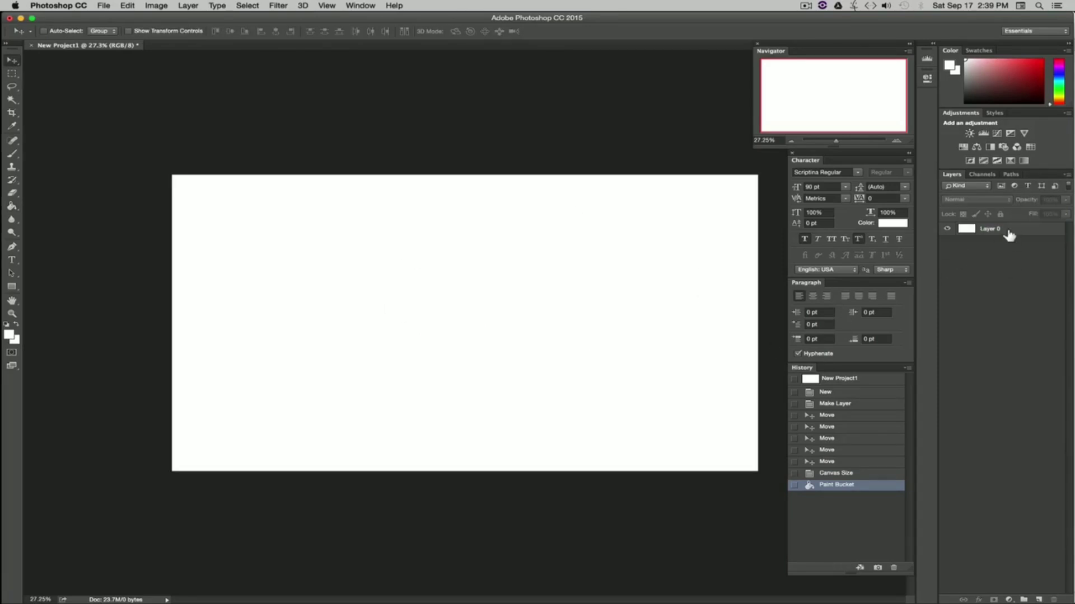
pyautogui.click(1006, 231)
pyautogui.moveTo(508, 254); pyautogui.dragTo(399, 329)
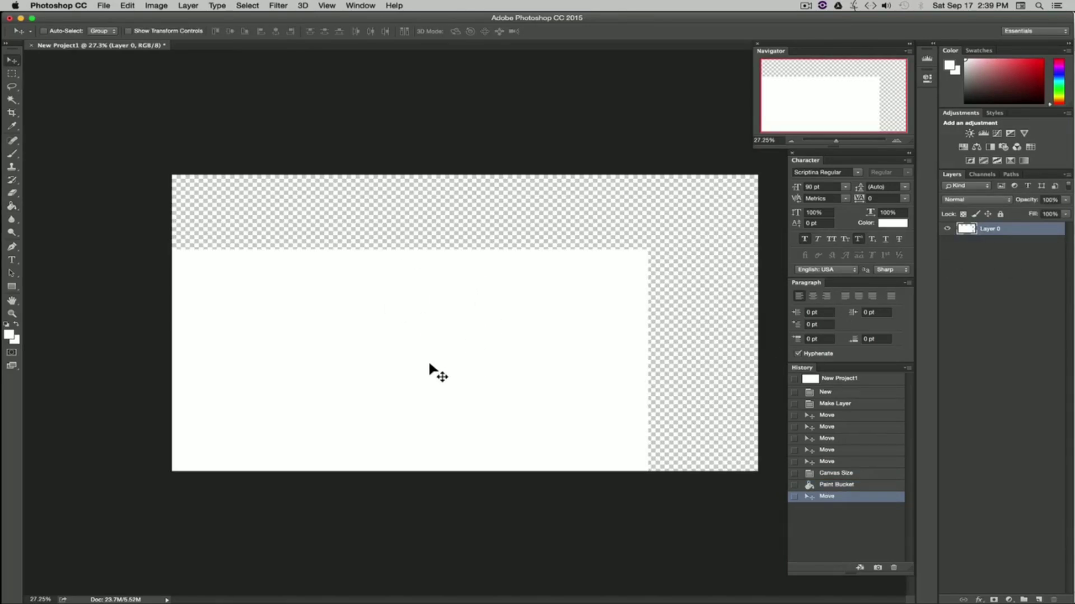
pyautogui.moveTo(434, 371); pyautogui.dragTo(539, 292)
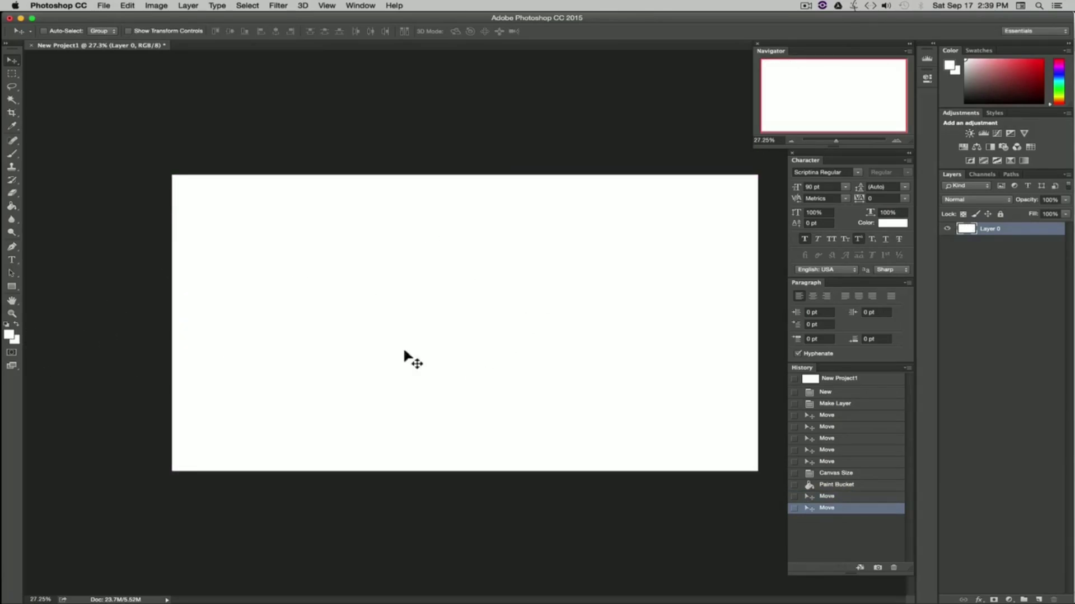
# Step: Choose a dark red foreground color and fill Layer 0 with it using the Paint Bucket tool
pyautogui.click(972, 274)
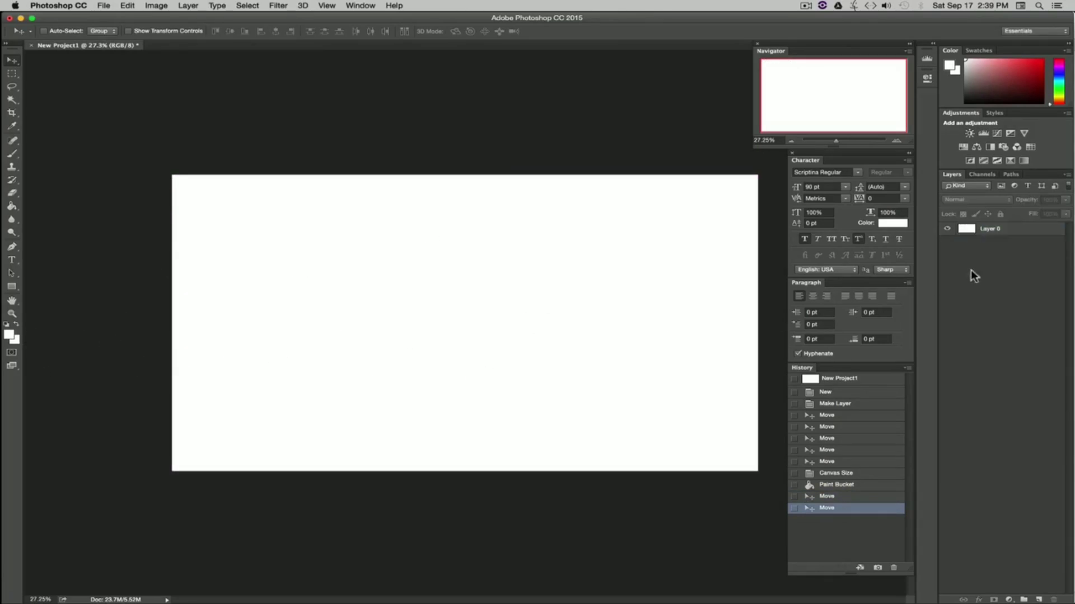
pyautogui.click(999, 231)
pyautogui.click(12, 208)
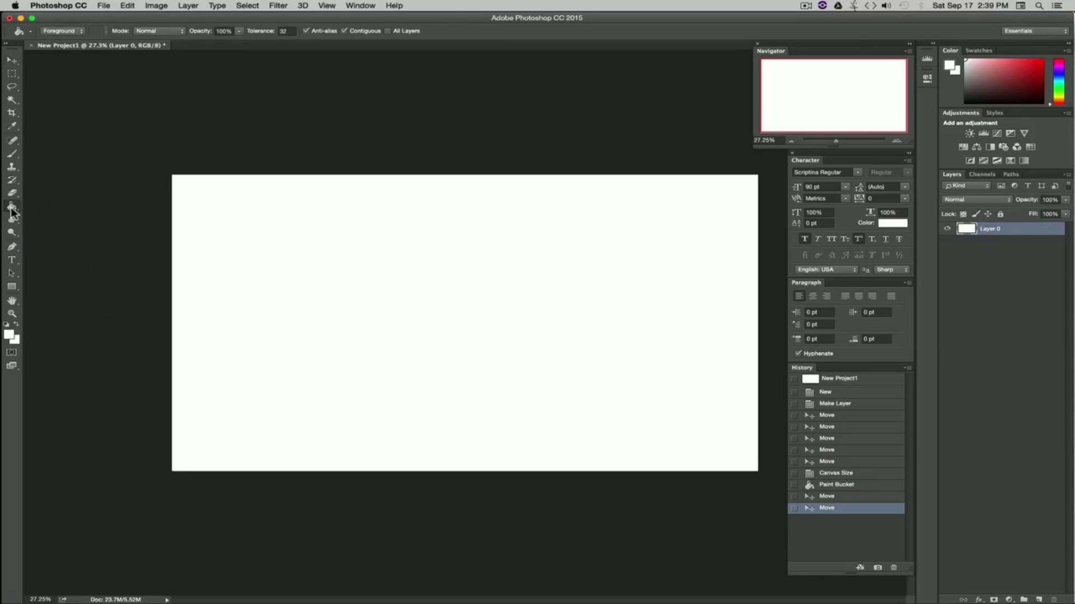
pyautogui.click(9, 335)
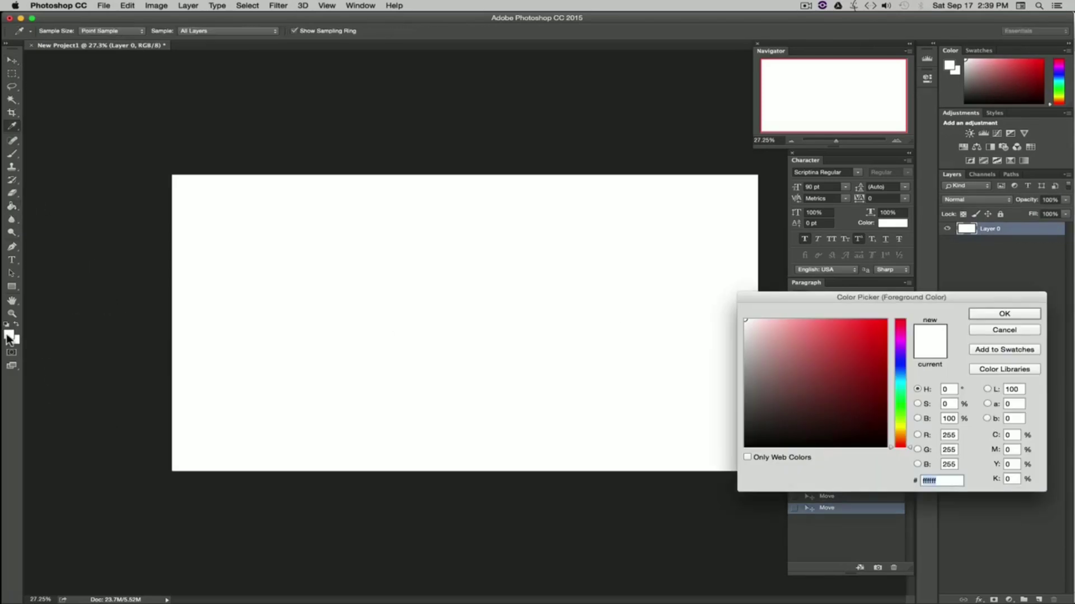
pyautogui.click(877, 399)
pyautogui.click(1020, 315)
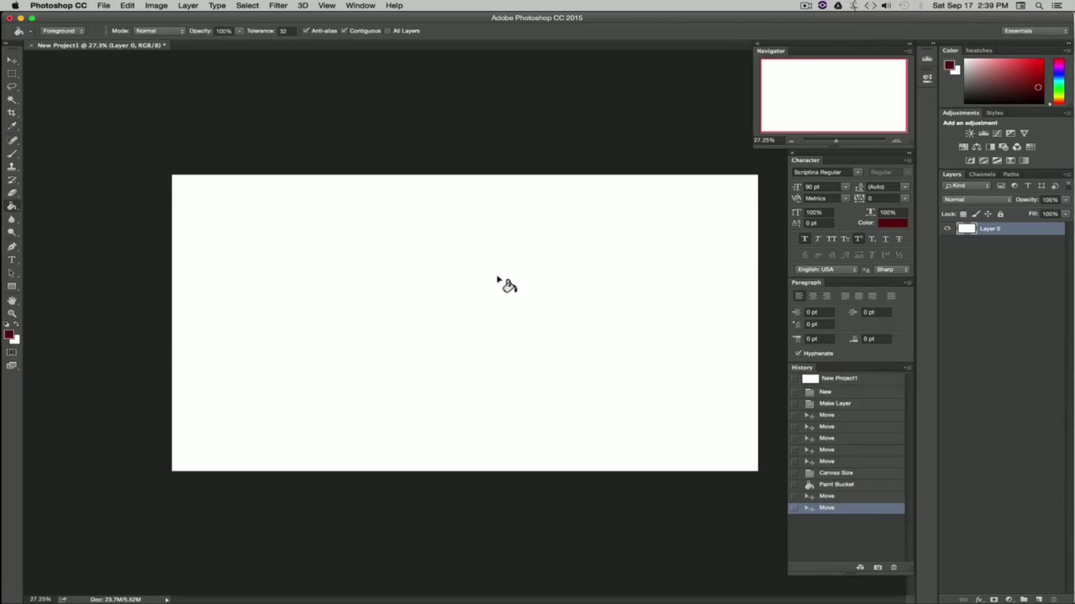
pyautogui.click(581, 414)
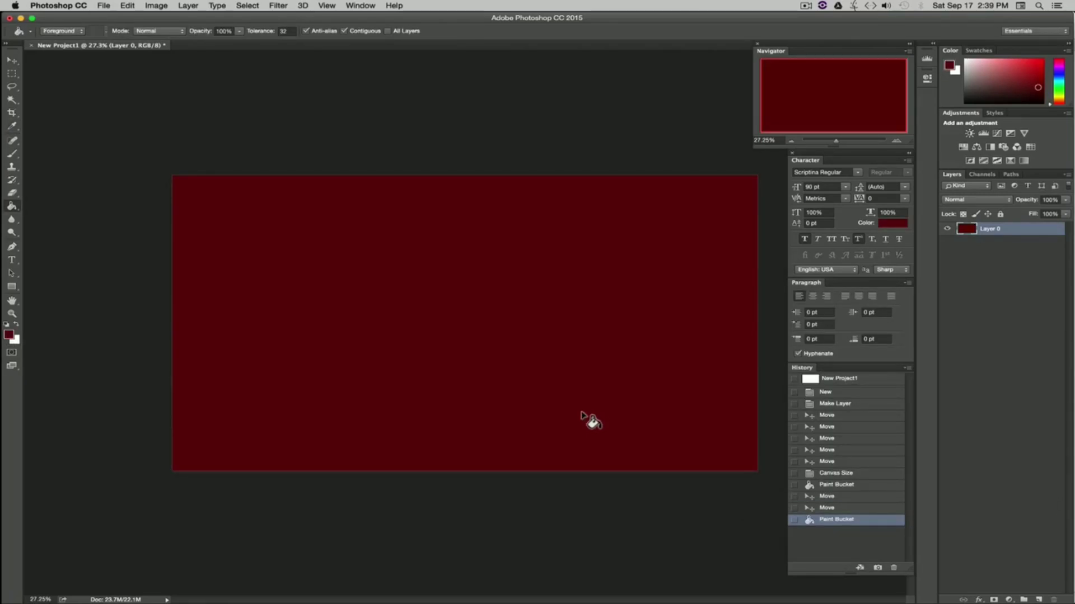
# Step: Create a new empty layer with default settings above Layer 0
pyautogui.click(12, 60)
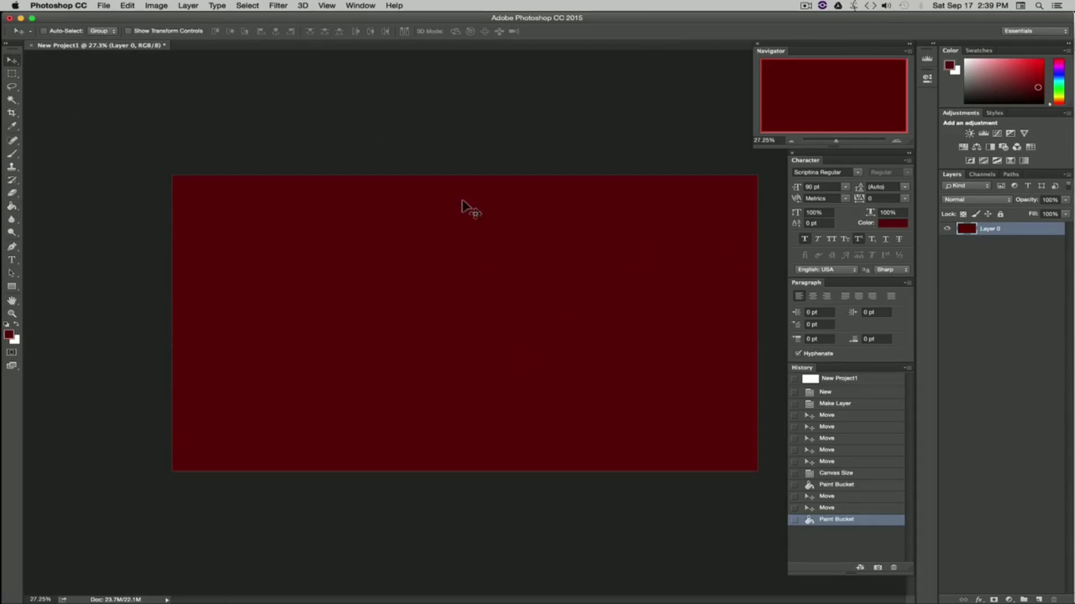
pyautogui.click(188, 6)
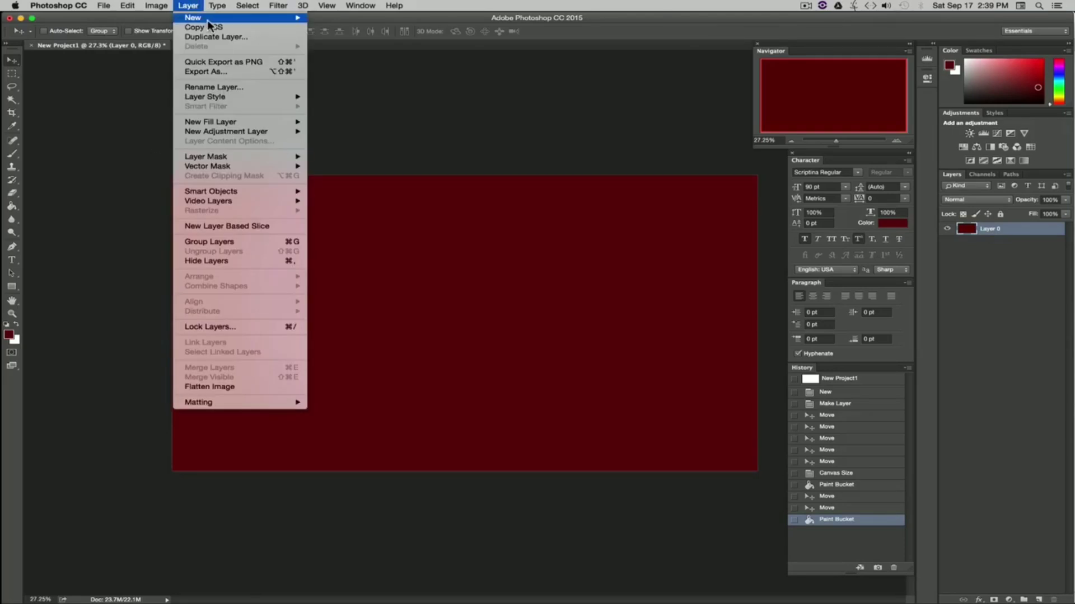
pyautogui.moveTo(193, 18)
pyautogui.click(354, 22)
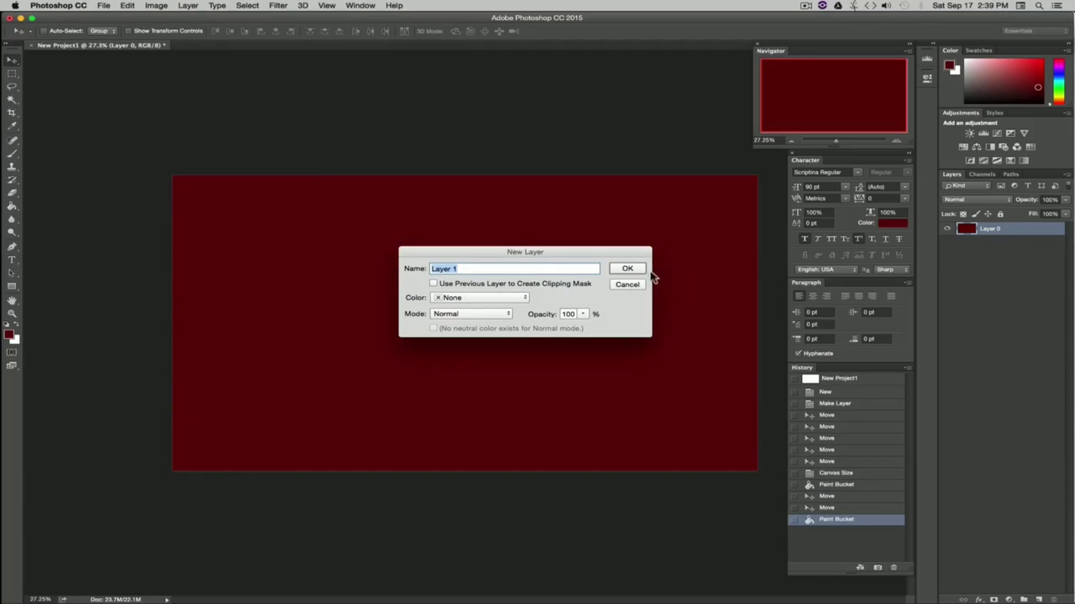
pyautogui.click(627, 269)
# Step: Rename Layer 0 as Red
pyautogui.click(1026, 275)
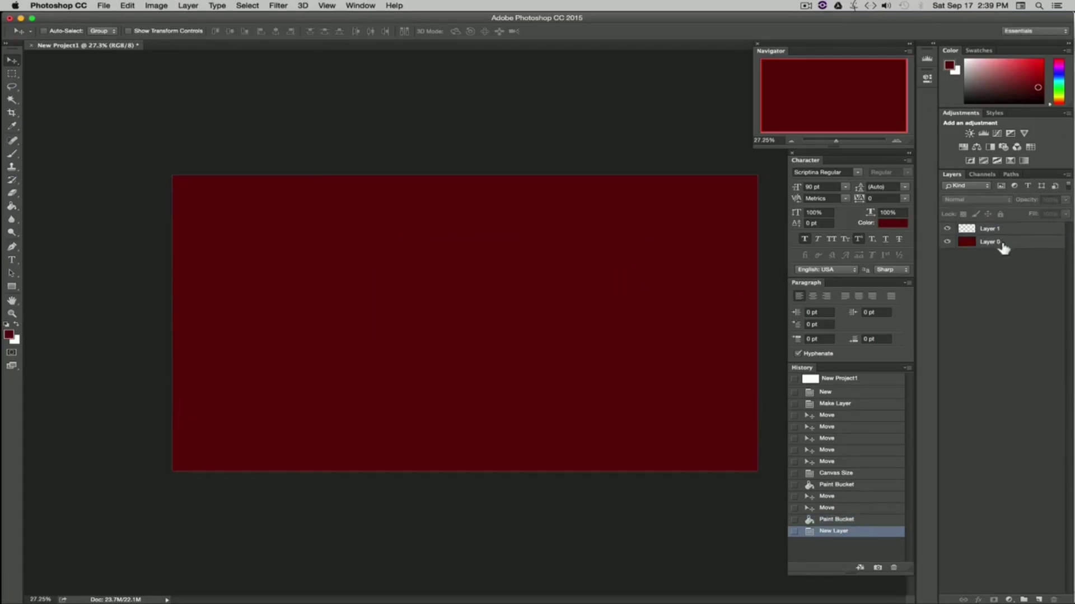
pyautogui.click(993, 245)
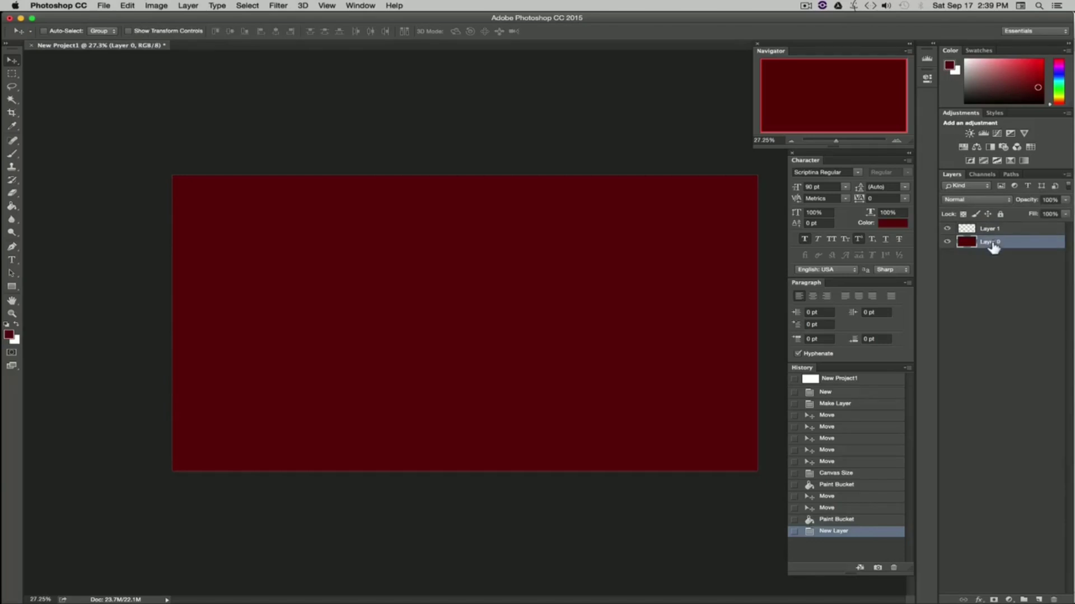
pyautogui.doubleClick(991, 244)
pyautogui.write('Red')
pyautogui.press('Return')
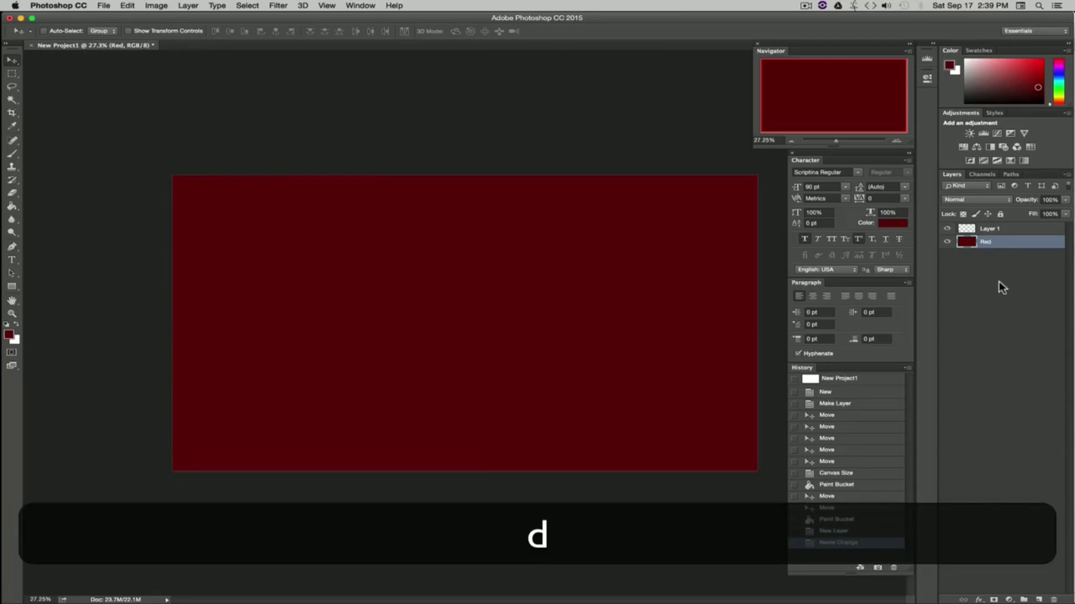
# Step: Rename the new Layer 1 as Blue
pyautogui.doubleClick(989, 229)
pyautogui.press('shift')
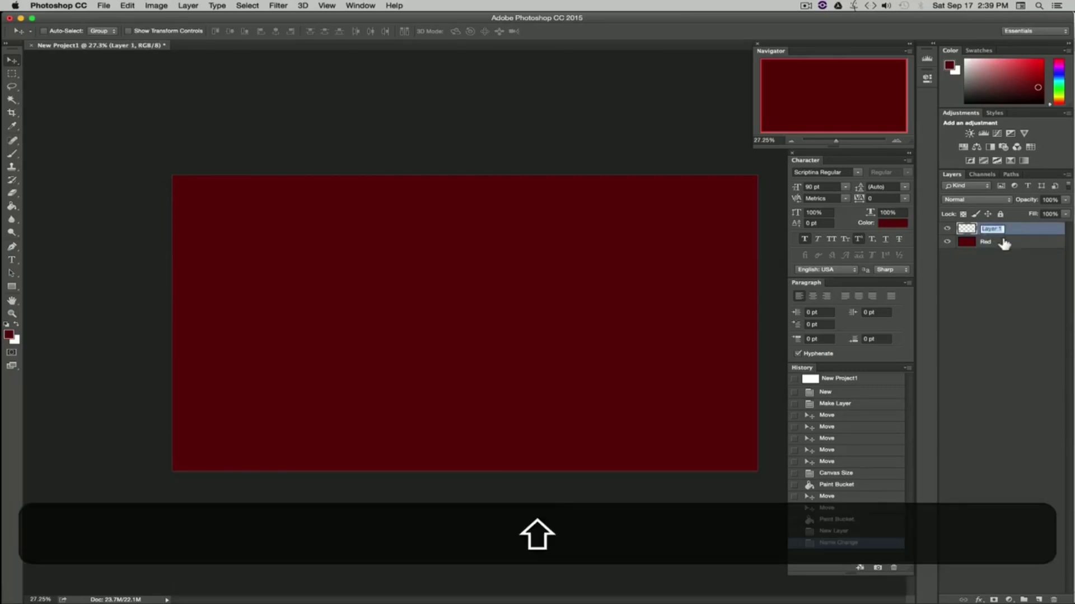
pyautogui.write('Blue')
pyautogui.press('Return')
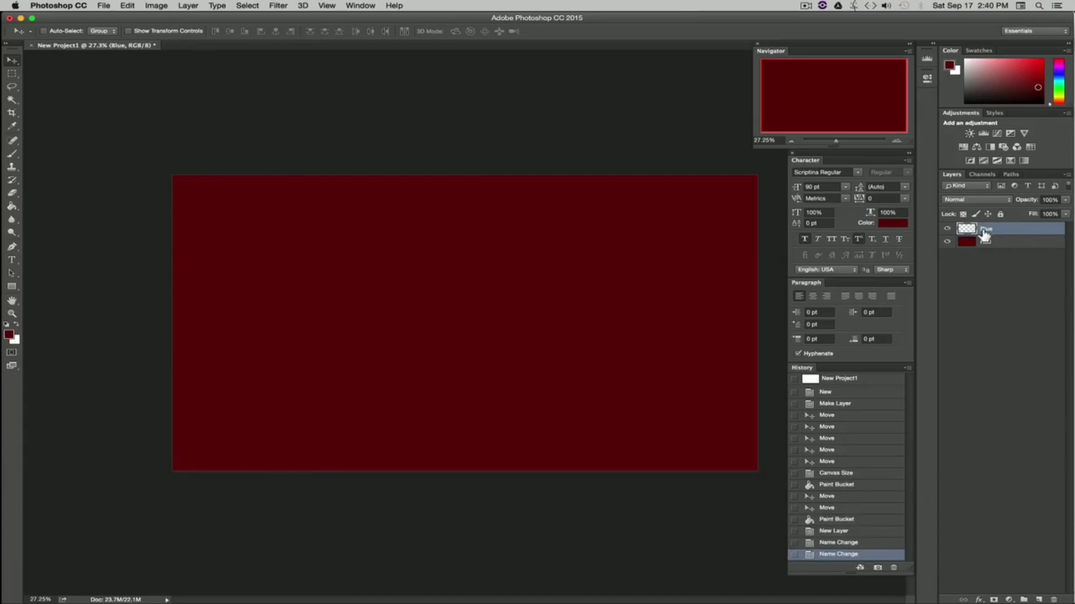
# Step: Choose a blue foreground color #203cb8 and fill the Blue layer with it using the Paint Bucket tool
pyautogui.click(12, 208)
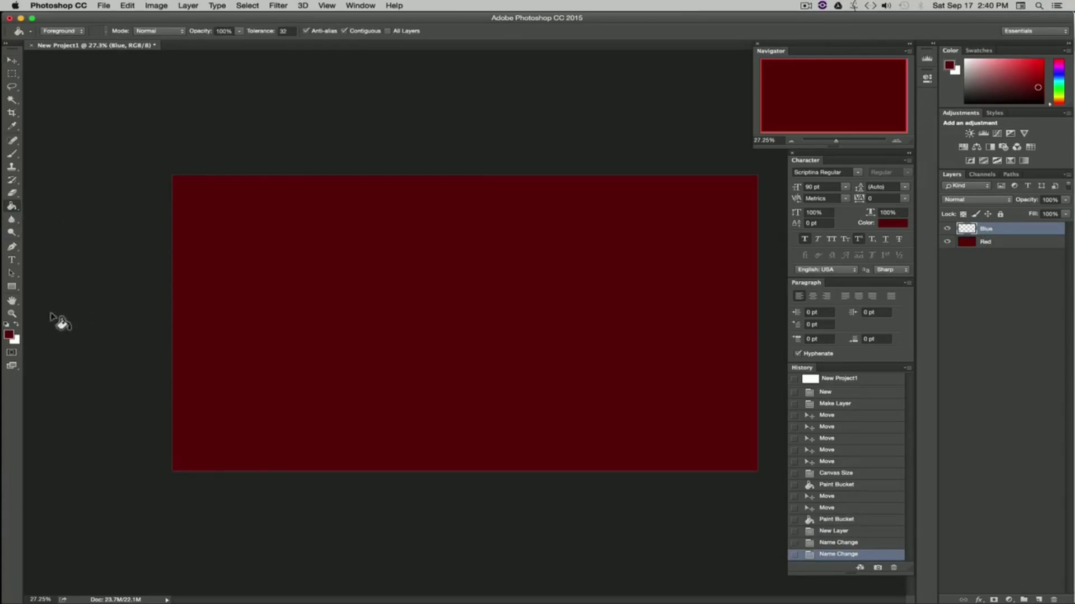
pyautogui.click(9, 334)
pyautogui.click(898, 369)
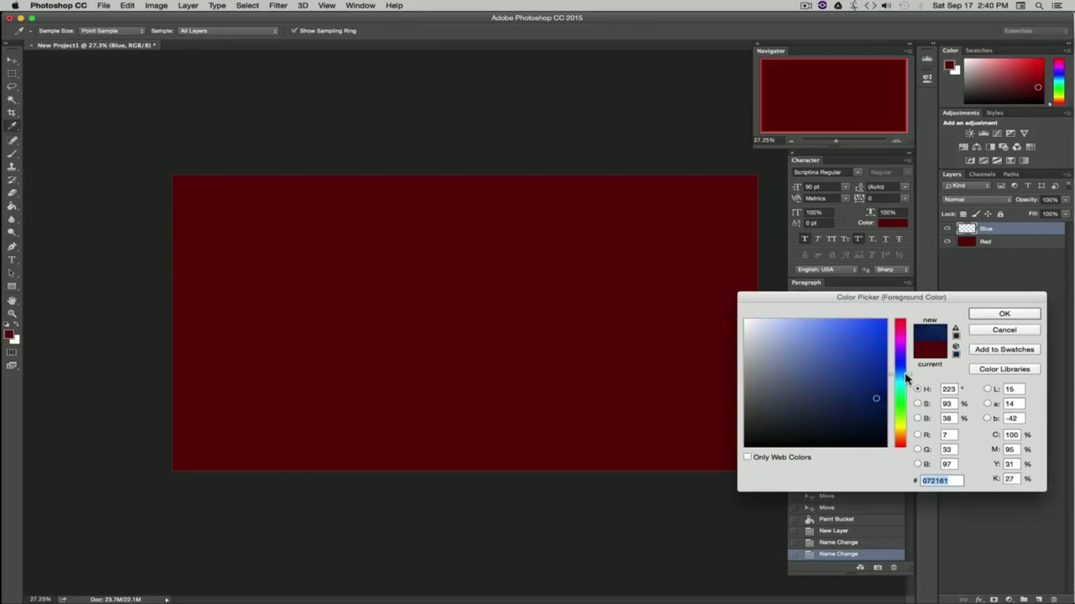
pyautogui.click(862, 355)
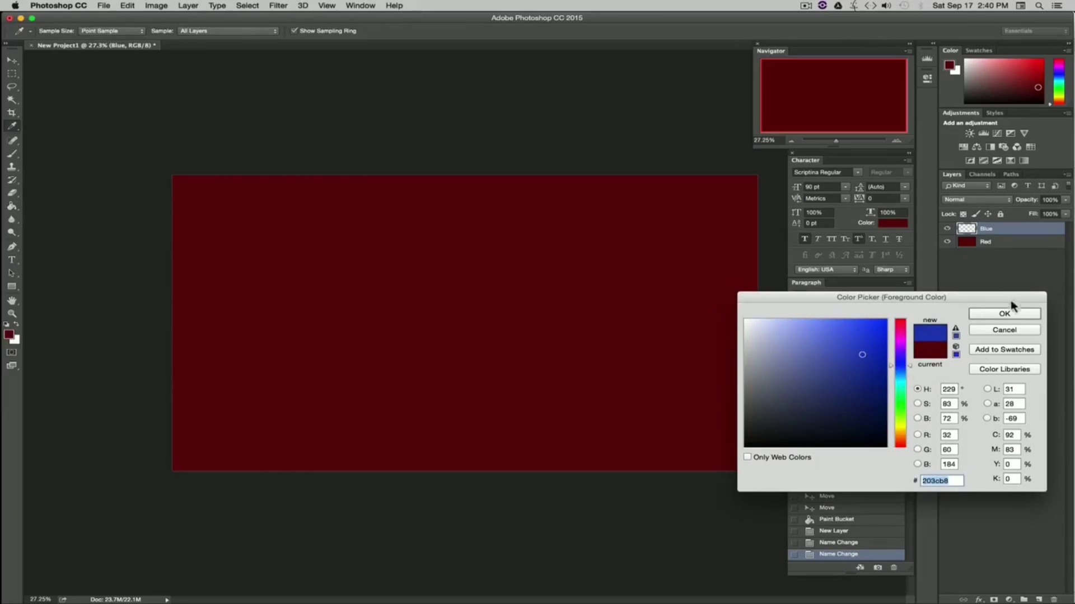
pyautogui.click(1004, 314)
pyautogui.click(608, 324)
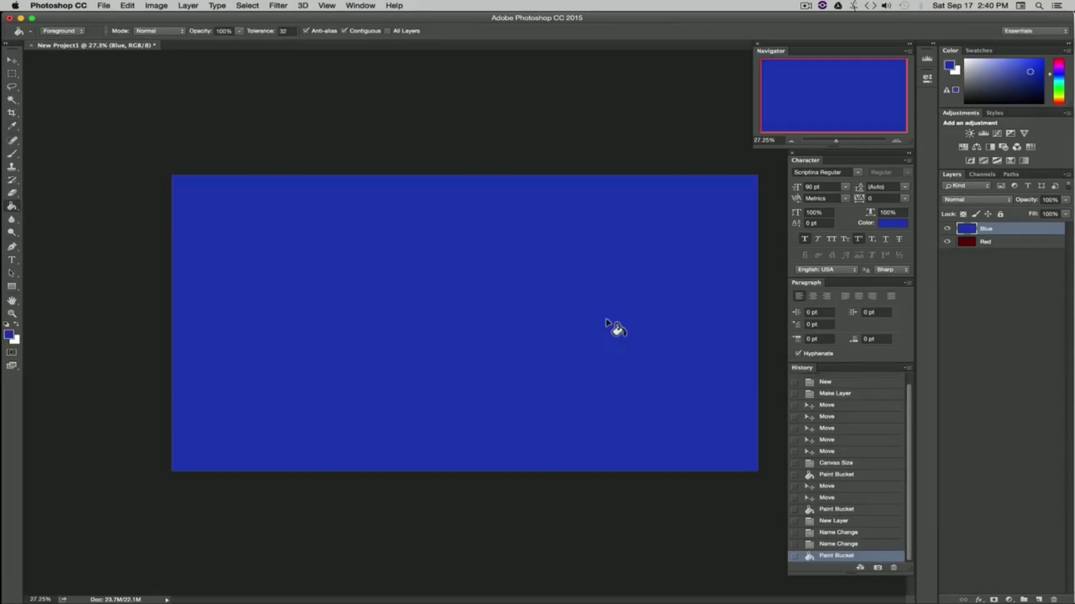
pyautogui.click(12, 61)
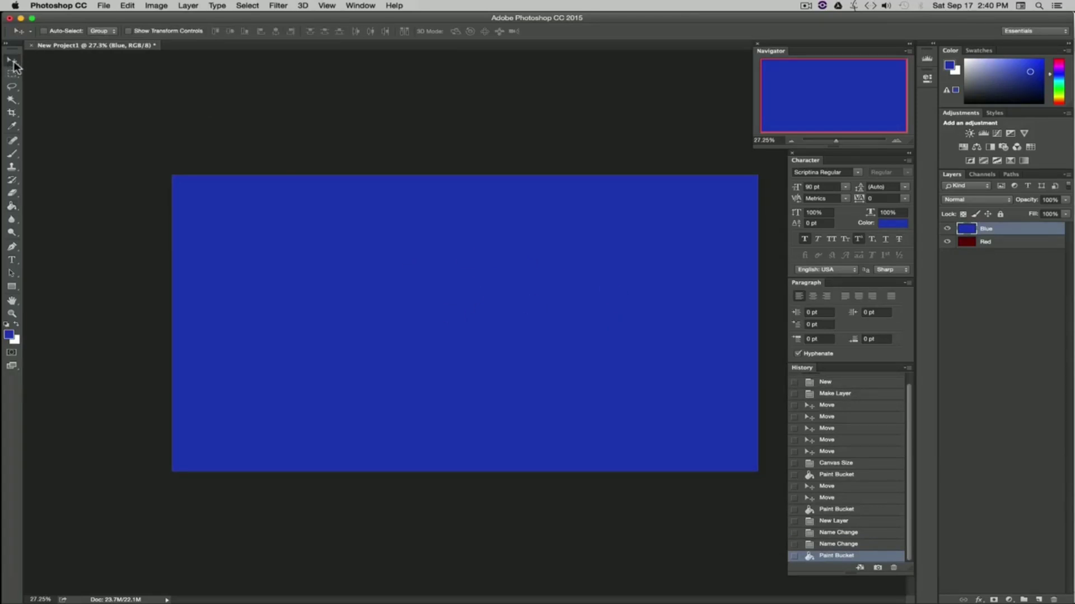
pyautogui.click(988, 278)
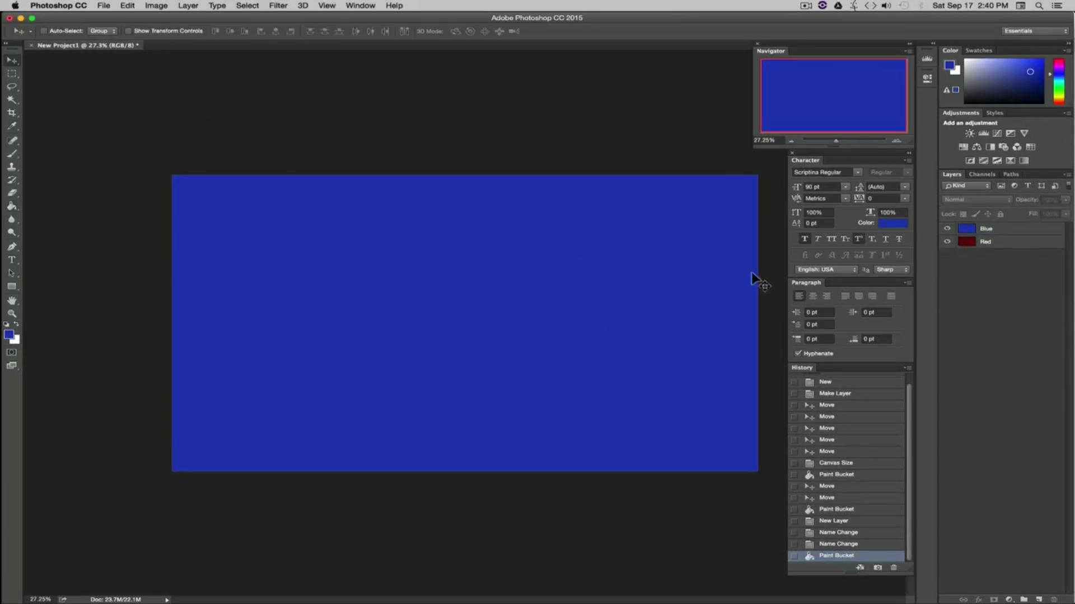
pyautogui.click(999, 235)
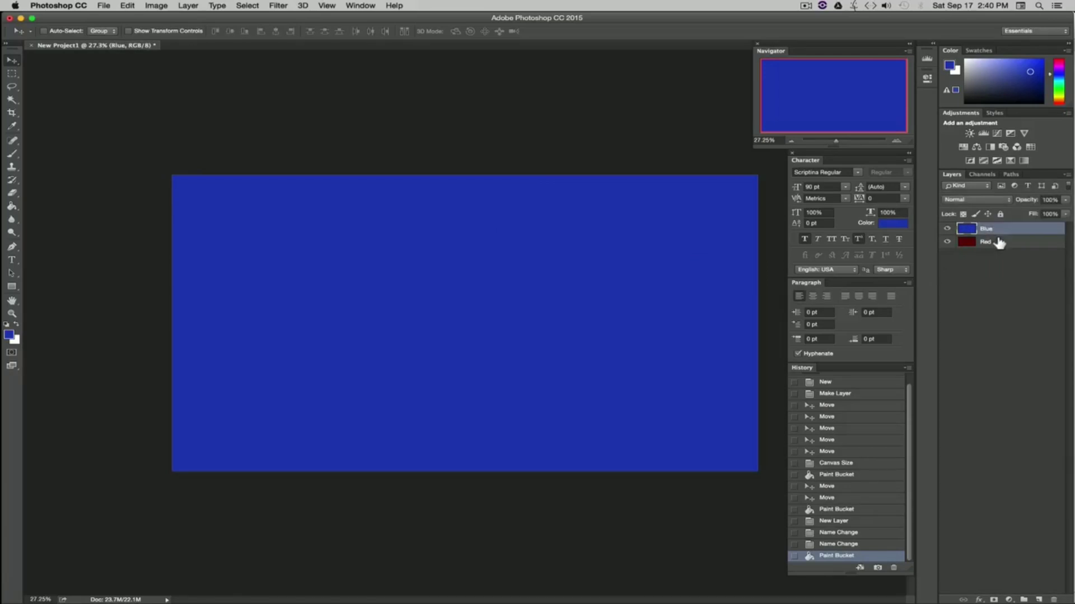
pyautogui.click(1016, 258)
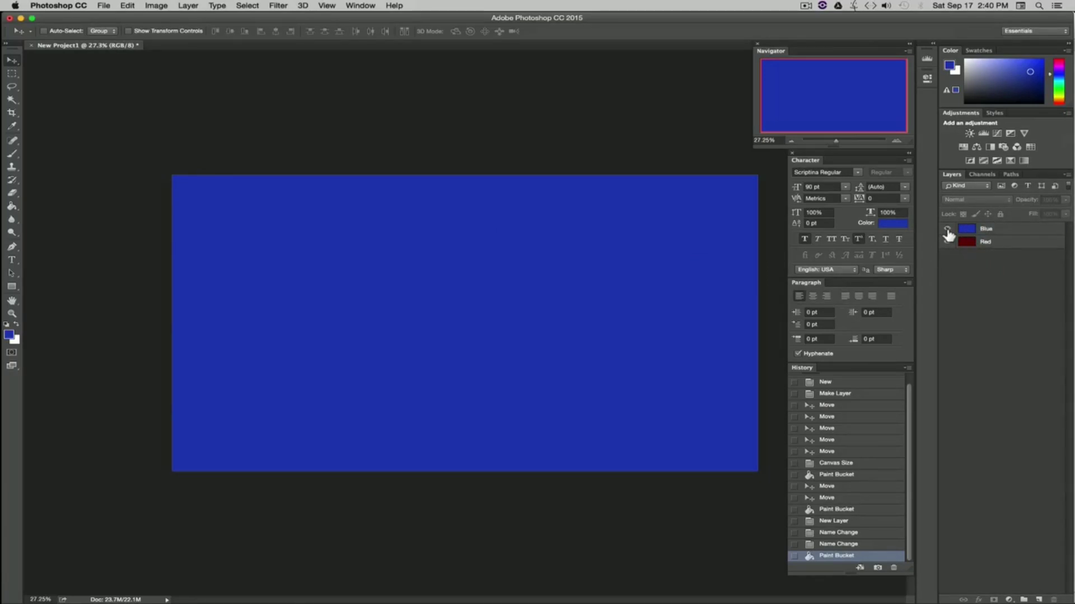
# Step: Toggle the Blue layer's visibility off and on several times, ending with it hidden
pyautogui.click(947, 230)
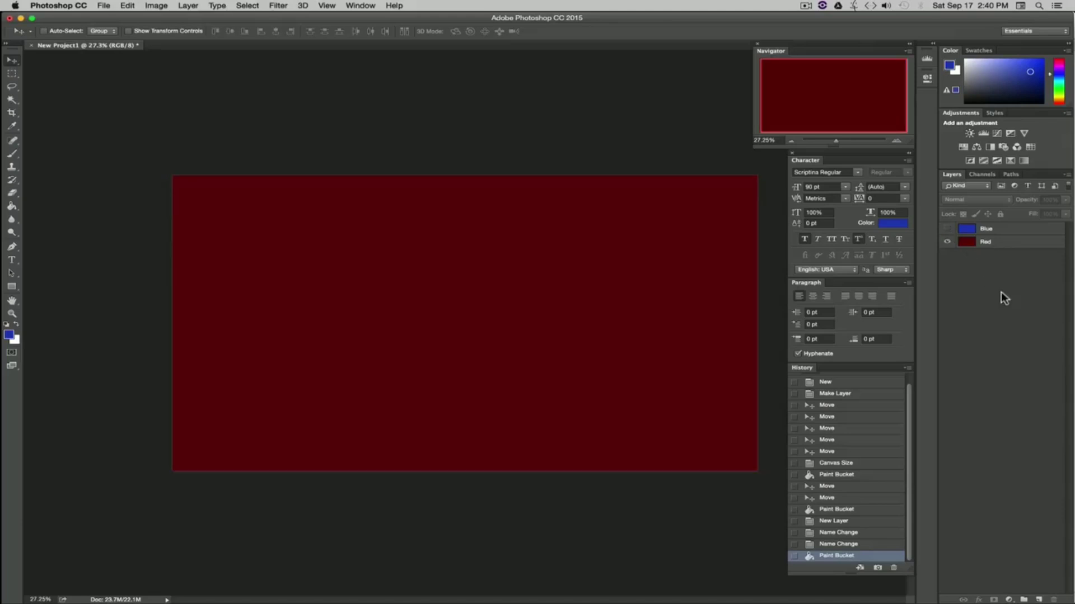
pyautogui.click(948, 229)
pyautogui.click(947, 229)
pyautogui.click(946, 230)
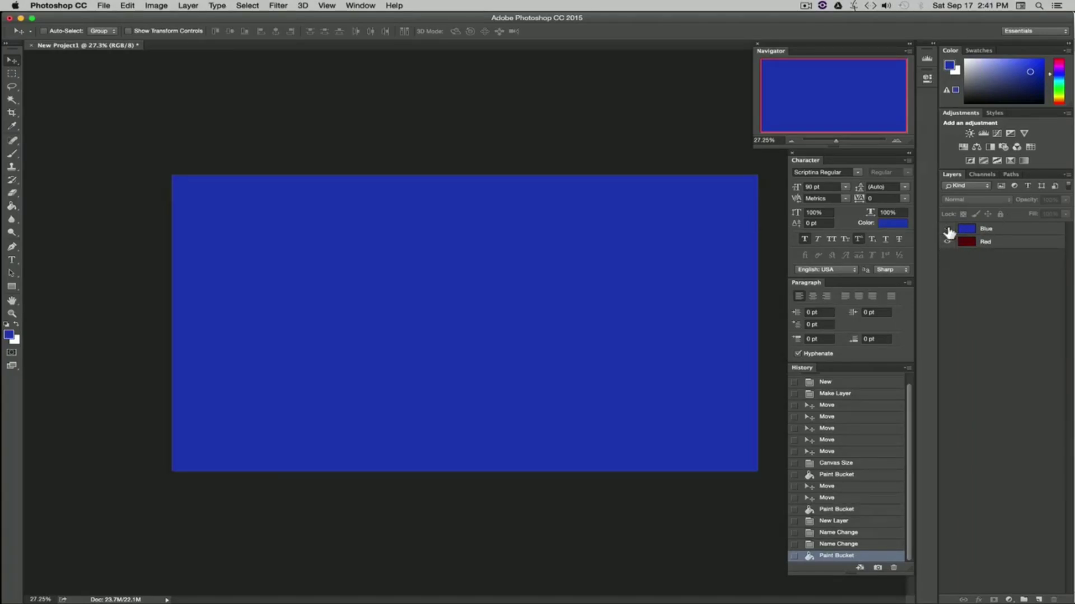
pyautogui.click(947, 228)
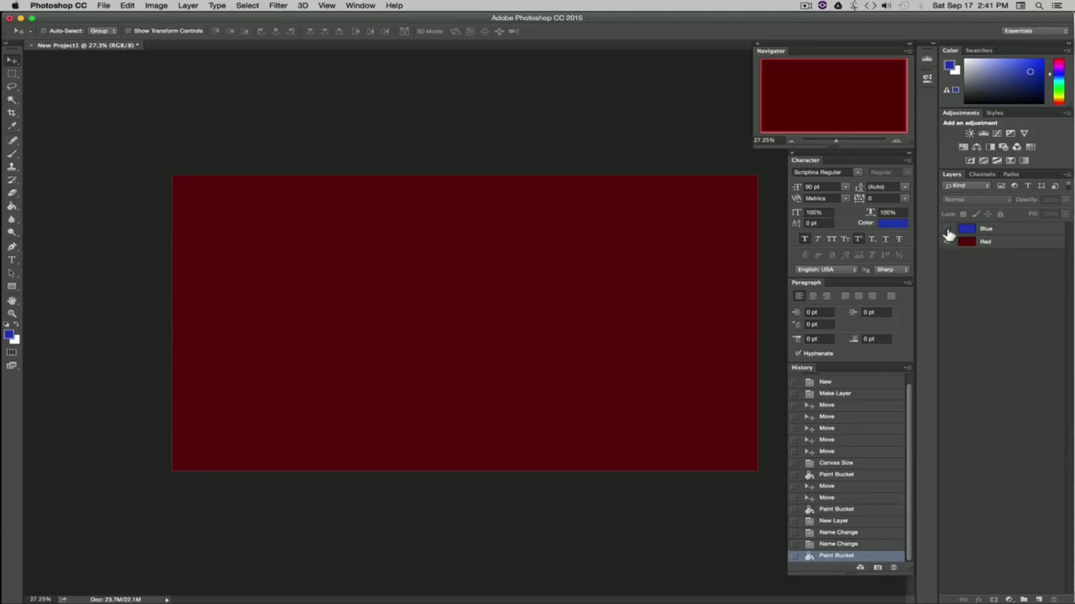
# Step: Show the Blue layer again and move the Red layer above it in the layer stack, toggling Red's visibility off and on
pyautogui.click(947, 228)
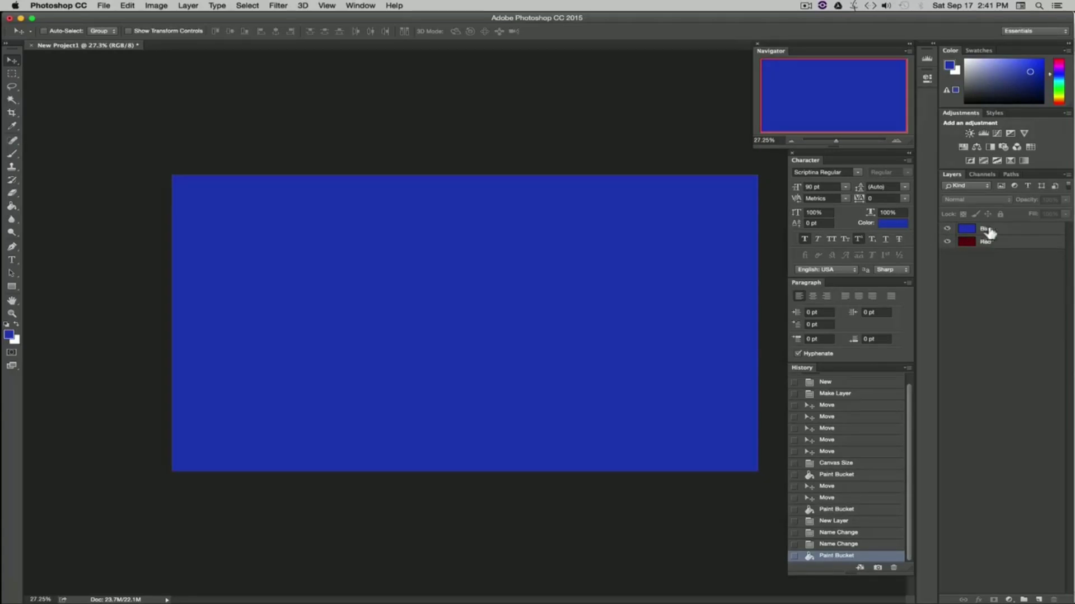
pyautogui.click(1008, 231)
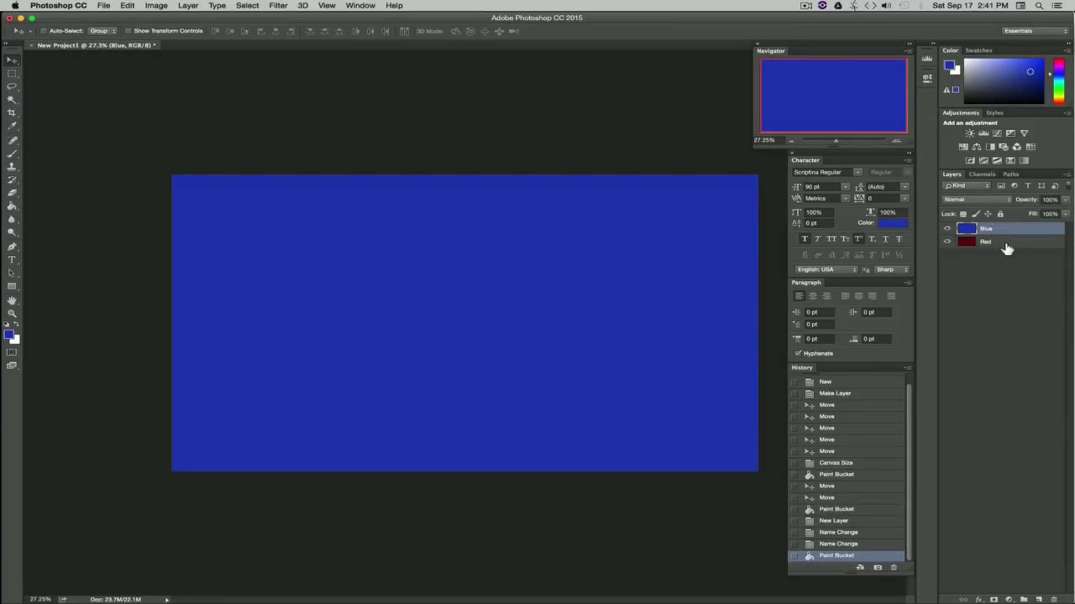
pyautogui.click(1001, 246)
pyautogui.moveTo(1001, 246); pyautogui.dragTo(998, 226)
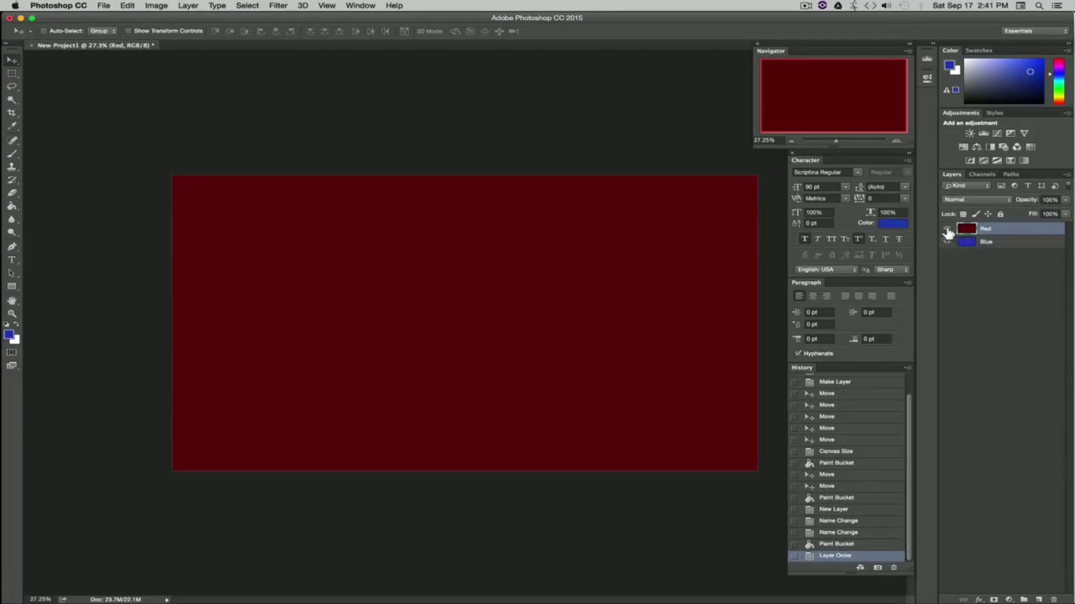
pyautogui.click(947, 230)
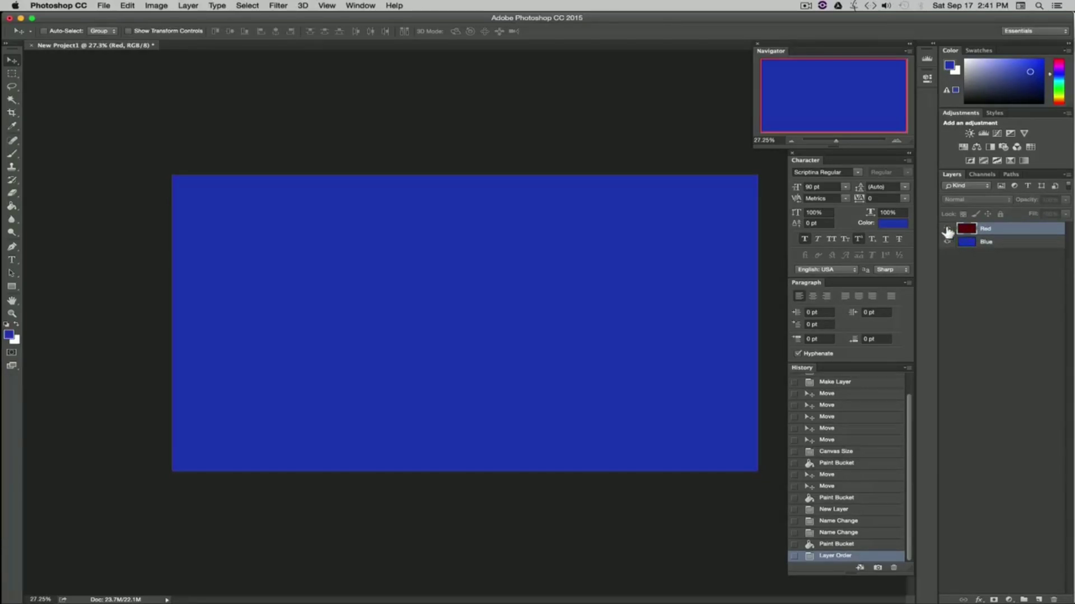
pyautogui.click(947, 229)
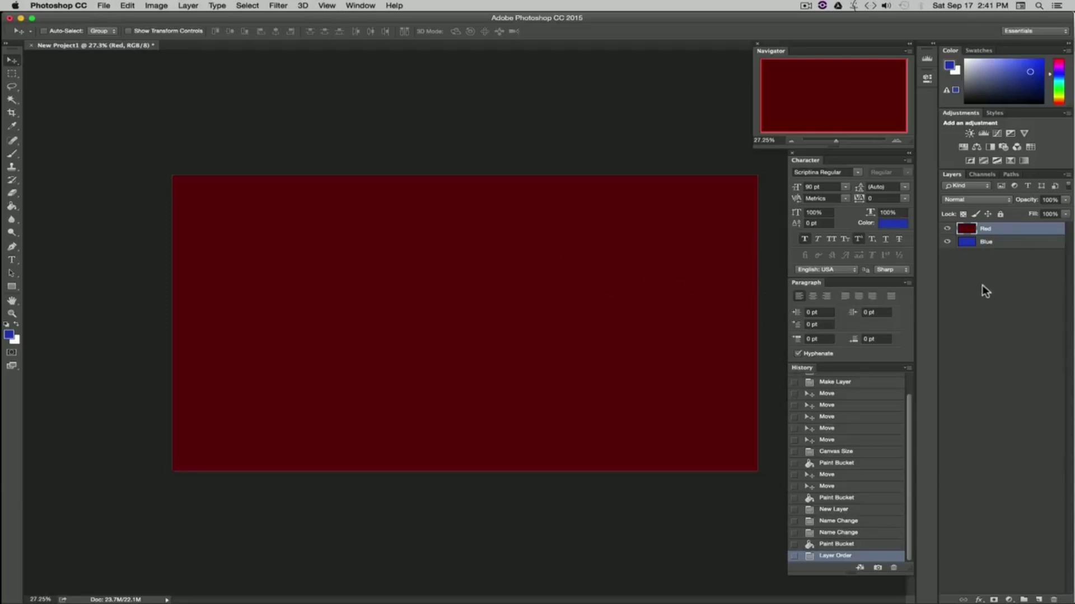
# Step: Duplicate the Red layer
pyautogui.rightClick(1003, 229)
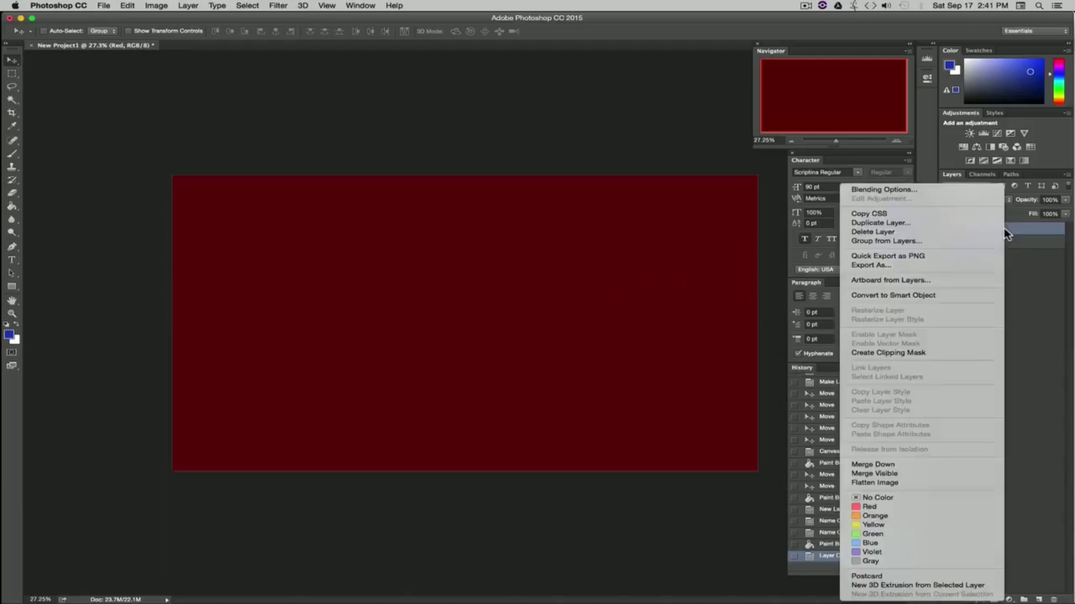
pyautogui.click(882, 223)
pyautogui.click(617, 266)
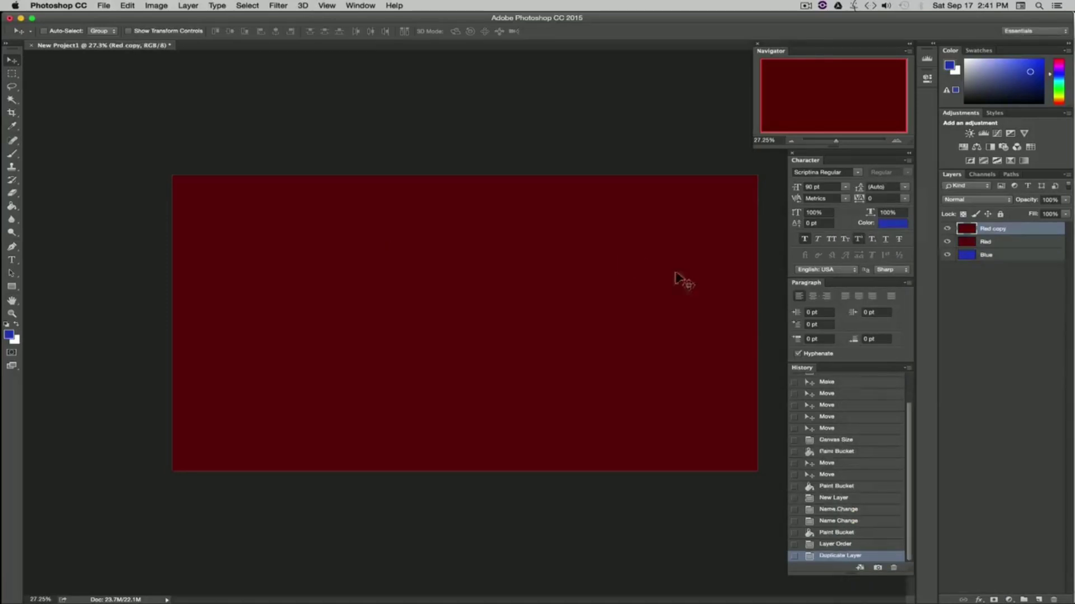
# Step: Rename the duplicated layer as Red 2
pyautogui.doubleClick(994, 230)
pyautogui.press('BackSpace')
pyautogui.press('BackSpace')
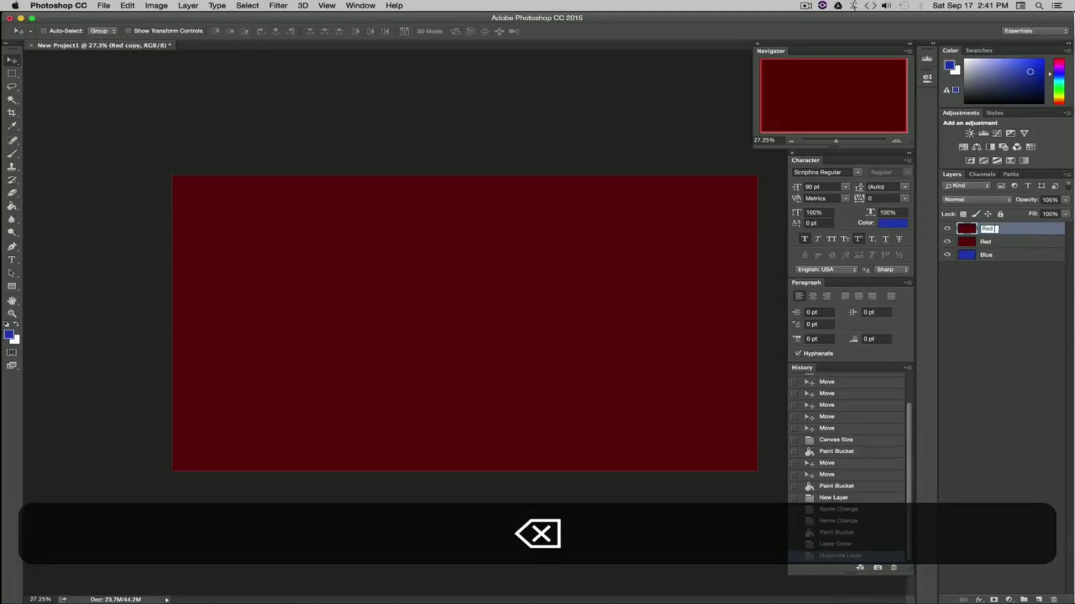
pyautogui.write('2')
pyautogui.click(1011, 306)
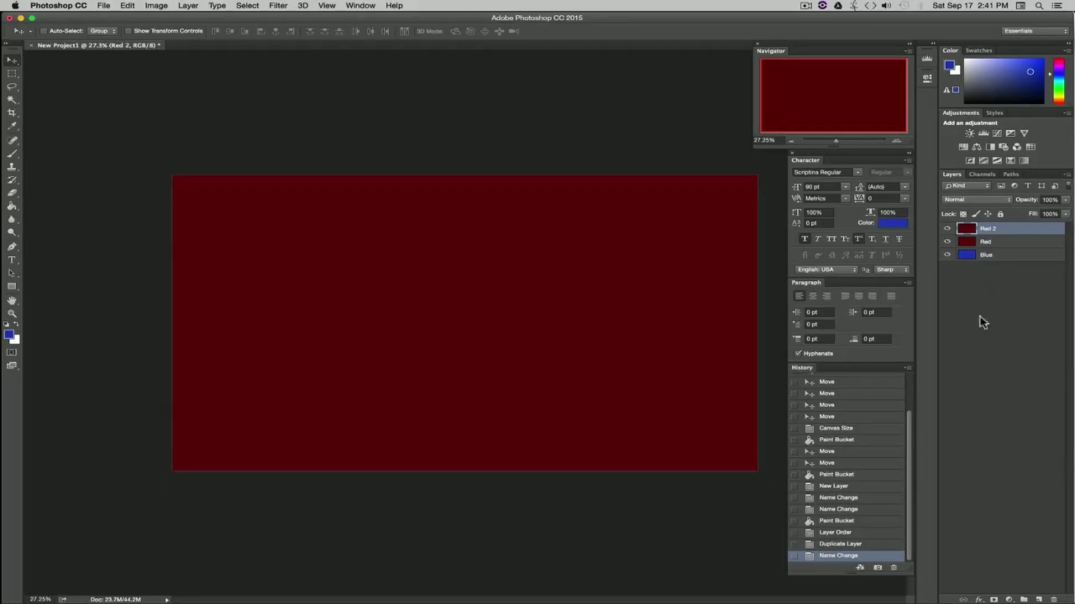
# Step: Delete the duplicate Red 2 layer
pyautogui.rightClick(1003, 234)
pyautogui.click(1006, 233)
pyautogui.click(1054, 600)
pyautogui.click(620, 211)
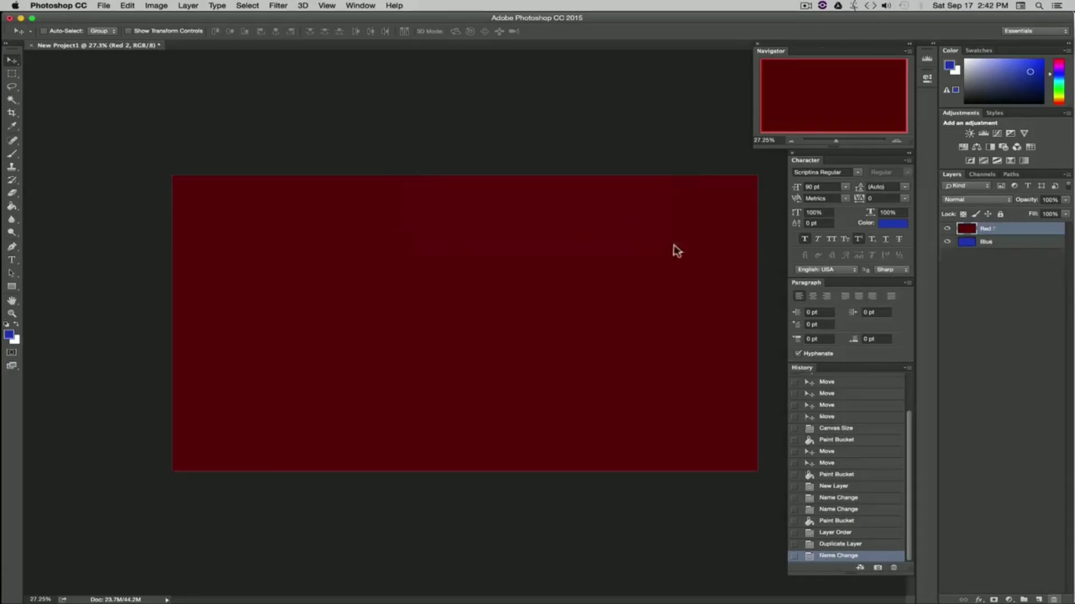
pyautogui.click(978, 289)
pyautogui.click(991, 230)
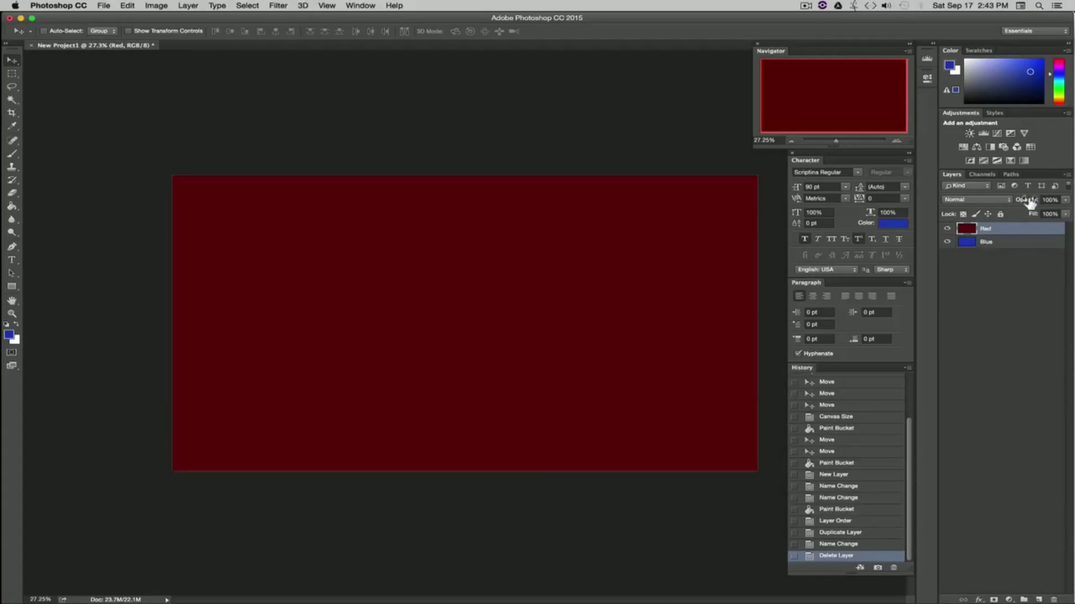
# Step: Slide the Red layer's opacity down to 0% and back to 100%, then delete the Red layer
pyautogui.click(1064, 201)
pyautogui.moveTo(1065, 211); pyautogui.dragTo(1028, 213)
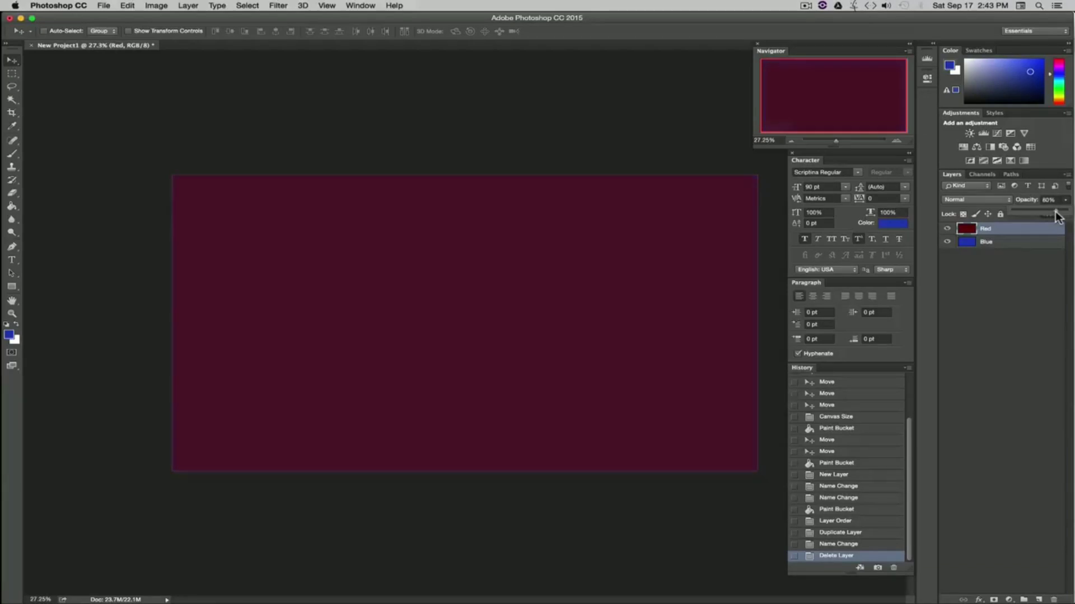
pyautogui.moveTo(1061, 218); pyautogui.dragTo(1016, 209)
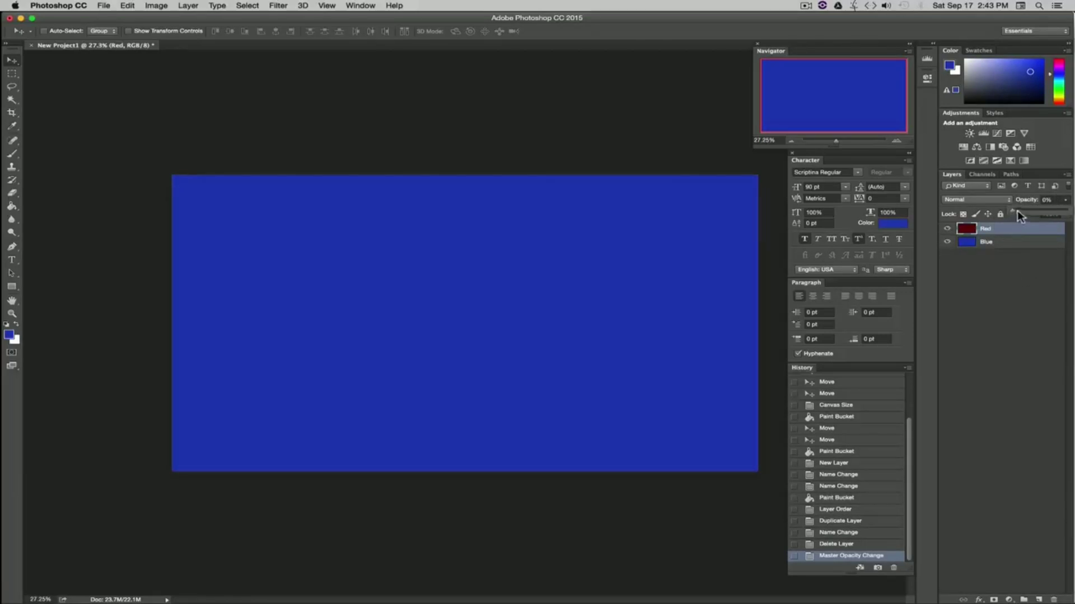
pyautogui.moveTo(1016, 212); pyautogui.dragTo(1066, 212)
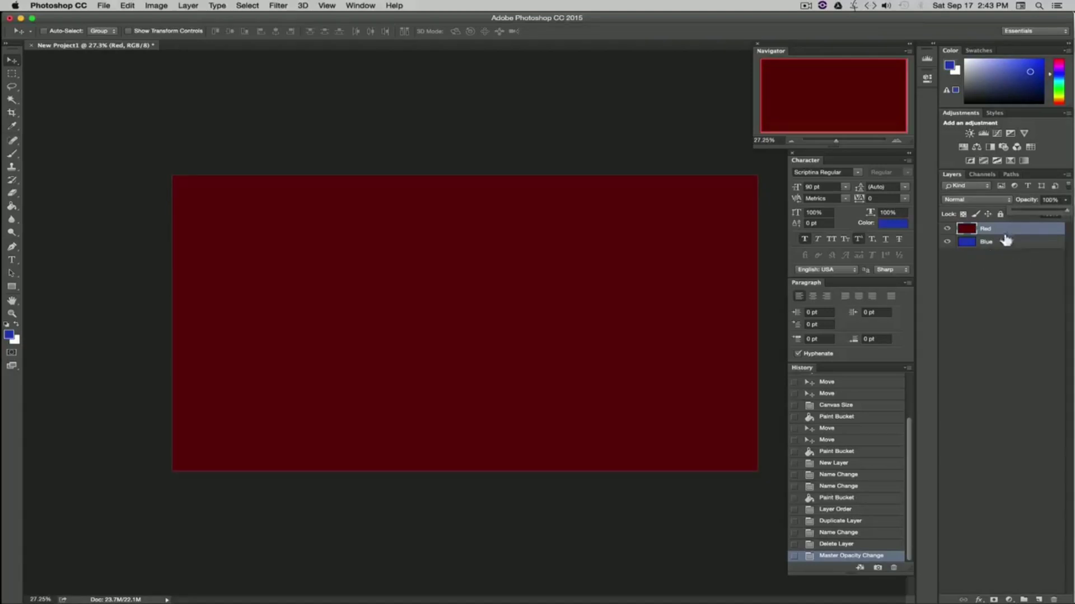
pyautogui.click(1025, 270)
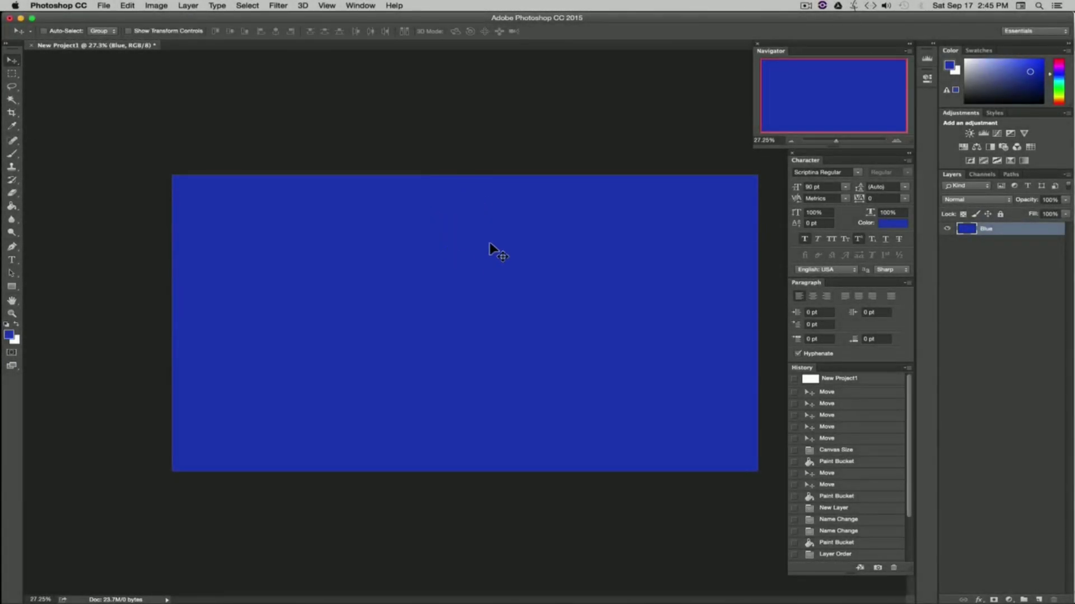
# Step: Open the image acne-1606765_1920.jpg from the Images folder of Photoshop Course Training
pyautogui.click(104, 5)
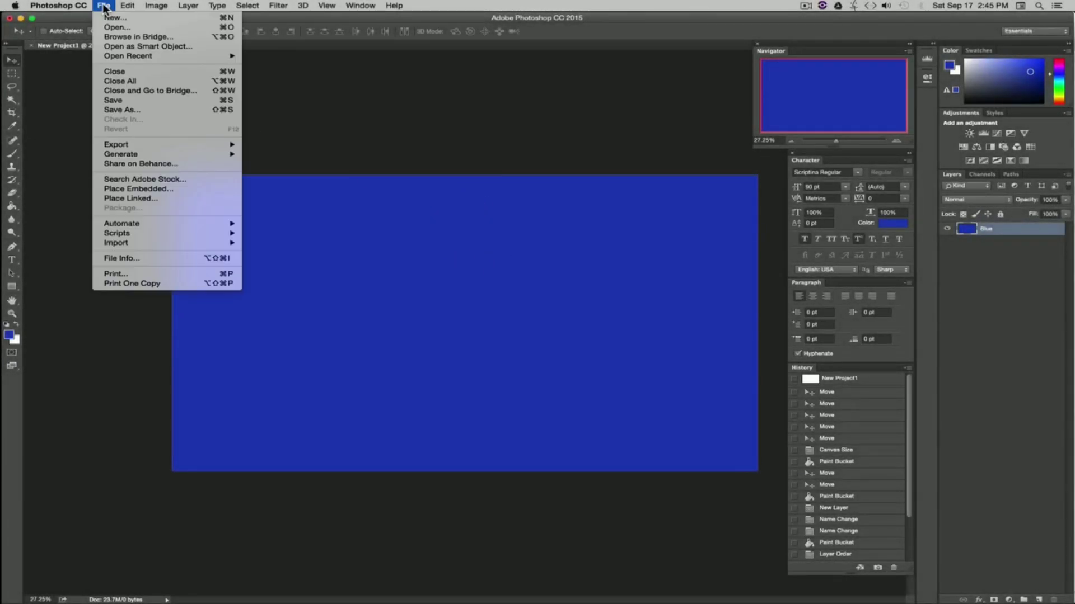
pyautogui.click(124, 26)
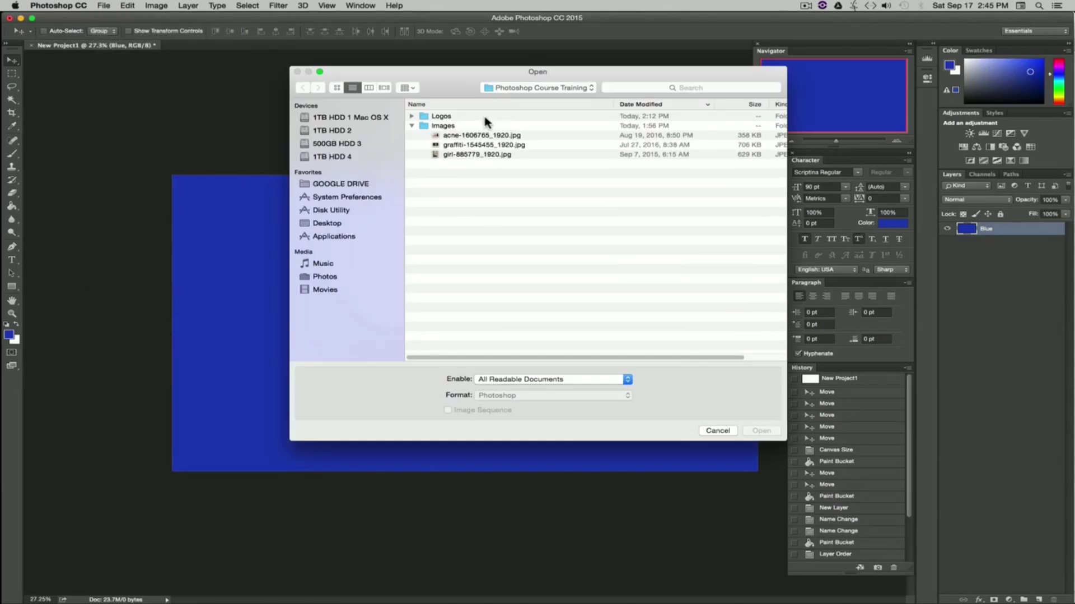
pyautogui.click(443, 127)
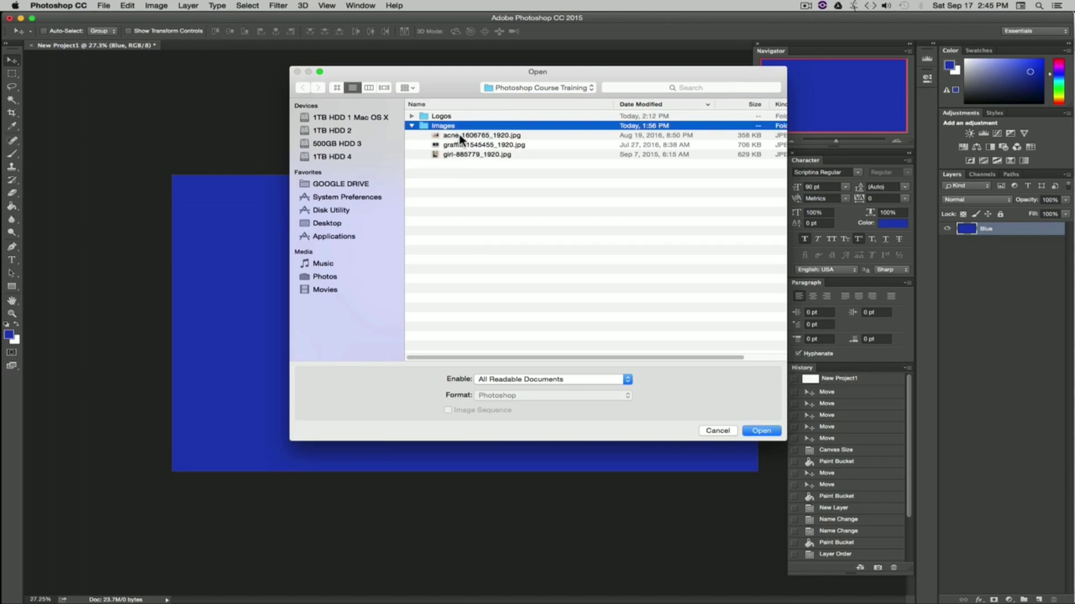
pyautogui.click(462, 135)
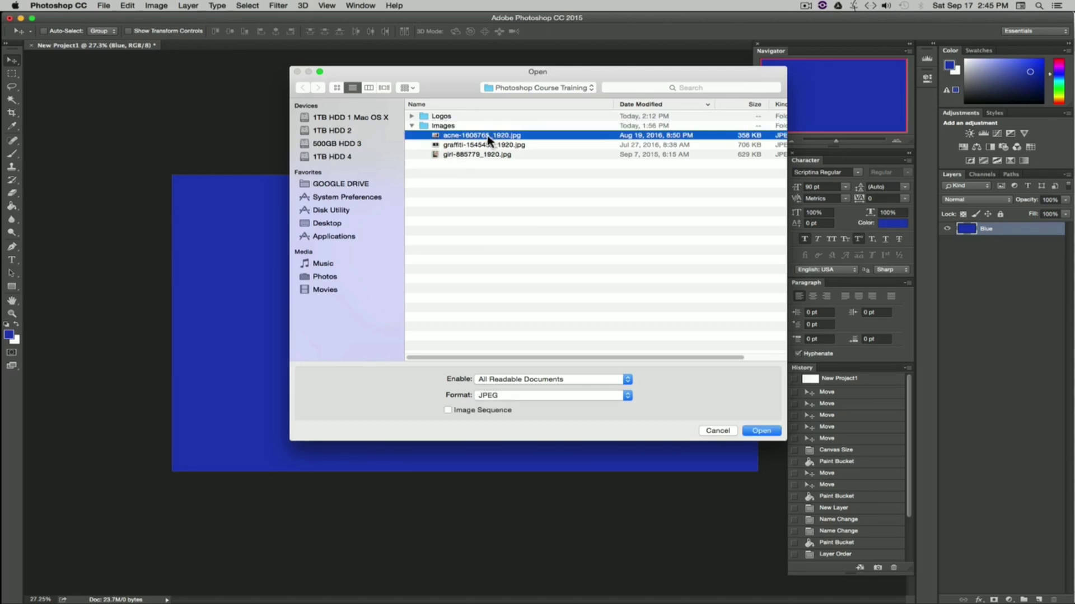
pyautogui.click(763, 432)
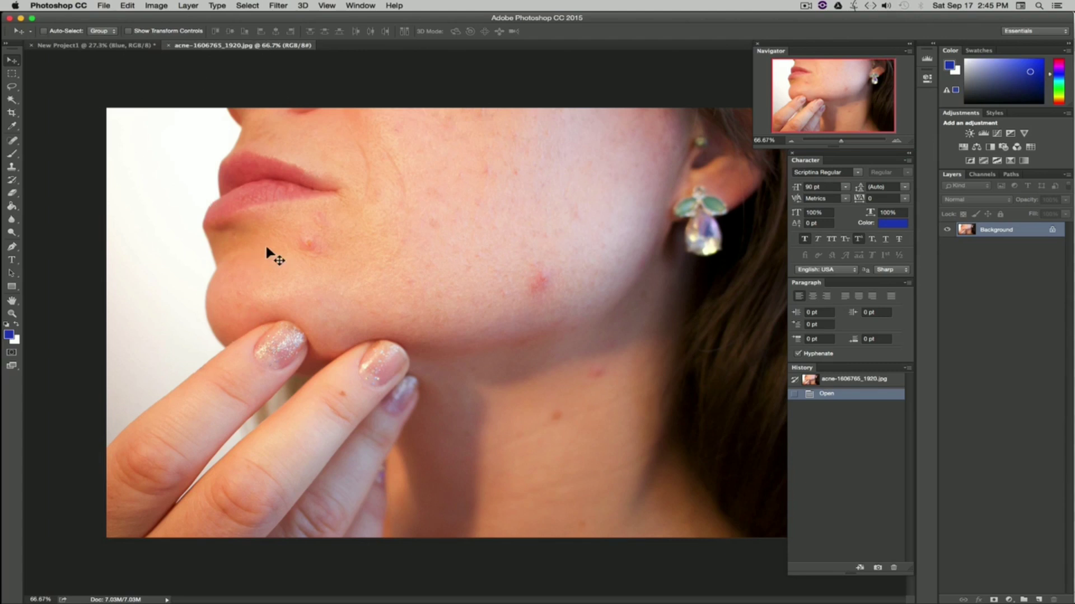
# Step: Switch between the two document tabs and close the acne image document
pyautogui.click(118, 46)
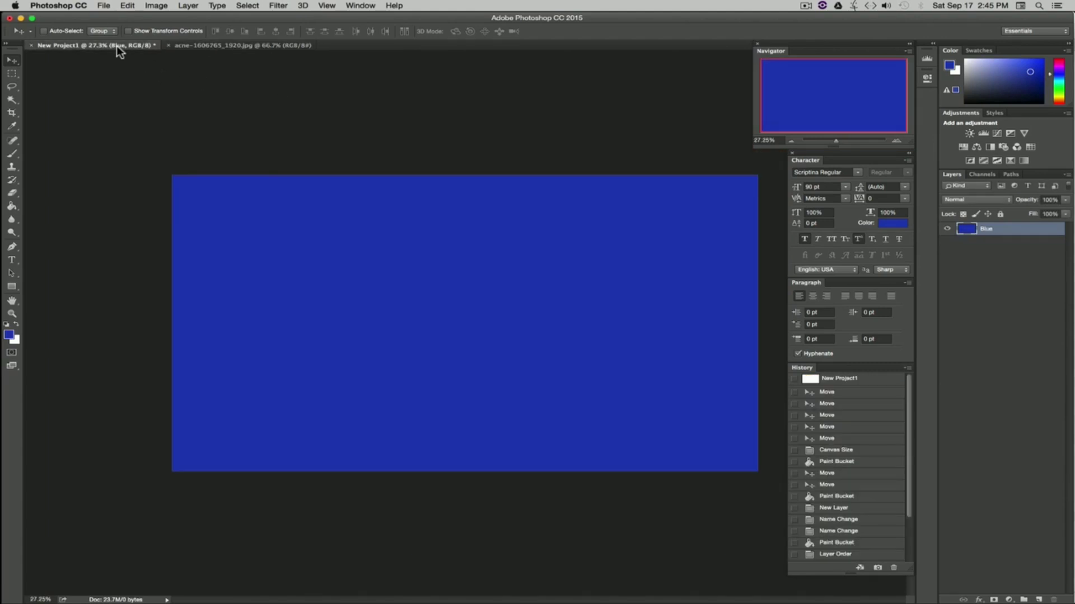
pyautogui.click(278, 45)
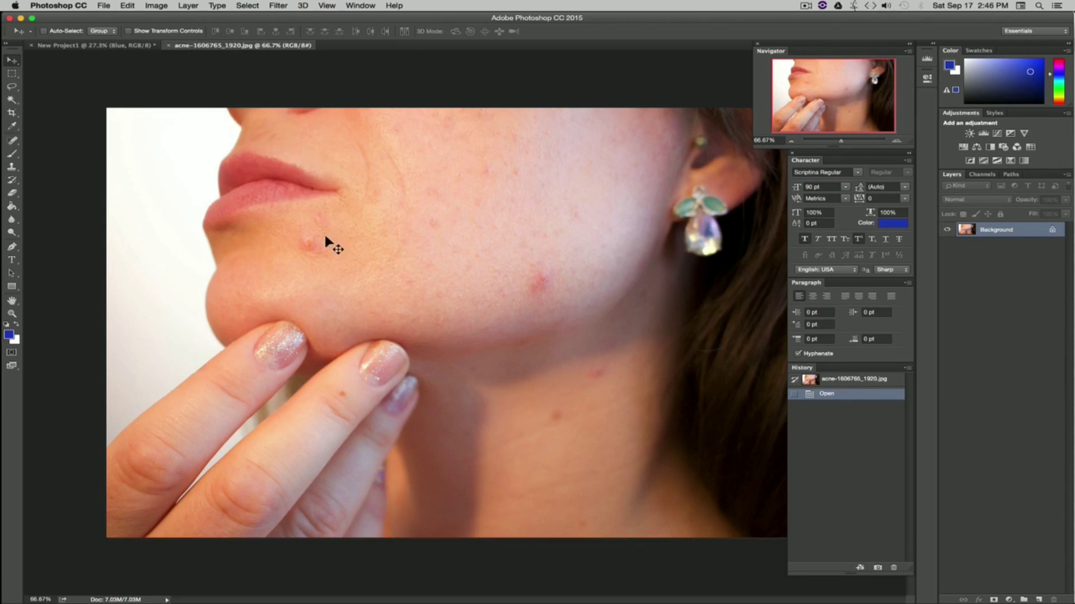
pyautogui.click(168, 46)
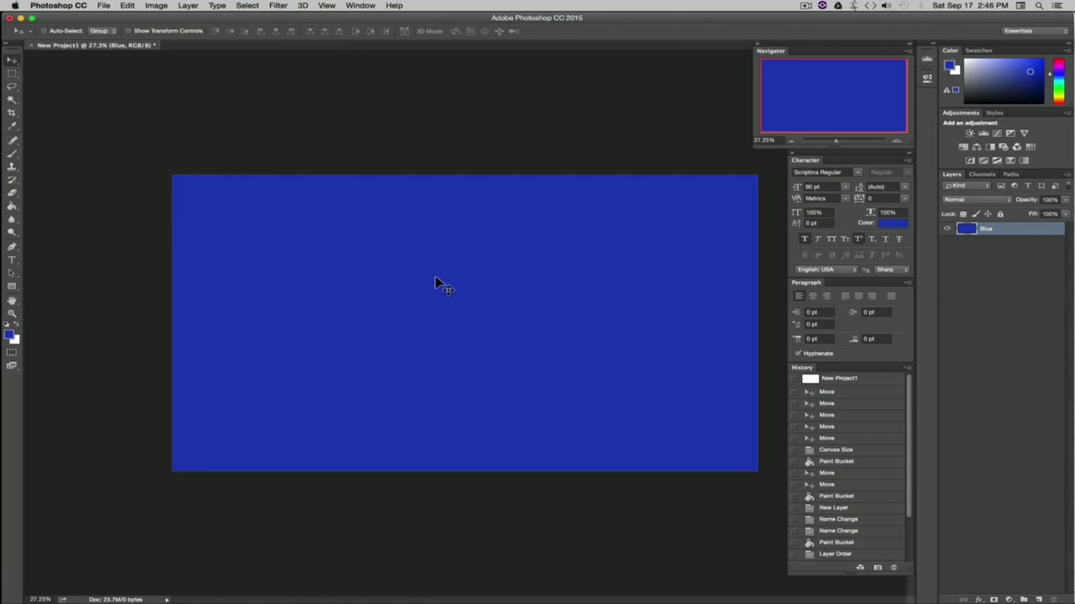
# Step: Switch to Finder and drag acne-1606765_1920.jpg from the Images folder onto the project canvas
pyautogui.press('super+Tab')
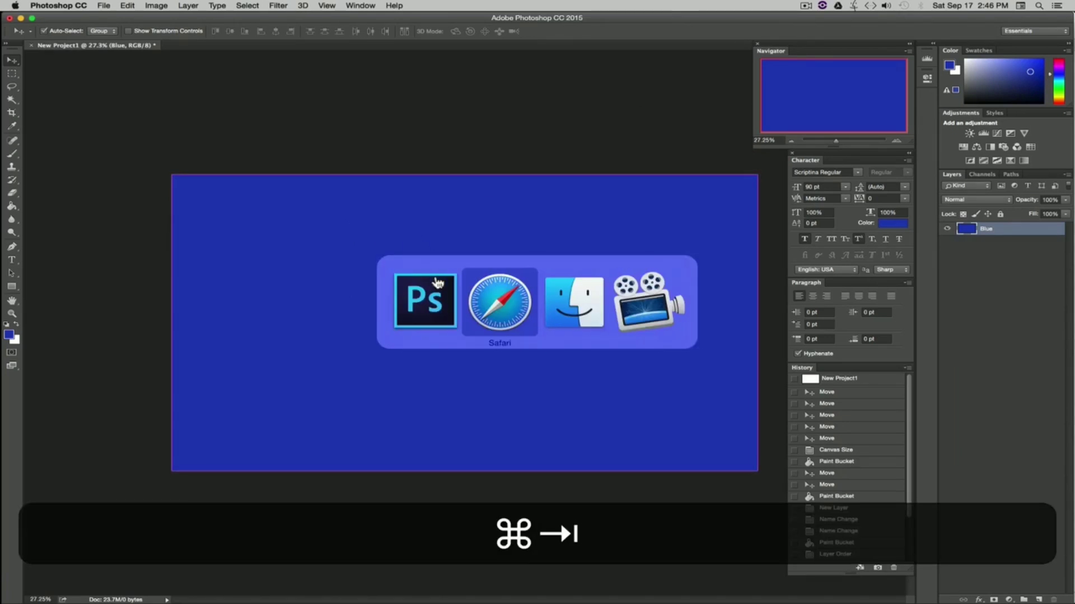
pyautogui.press('super+Tab')
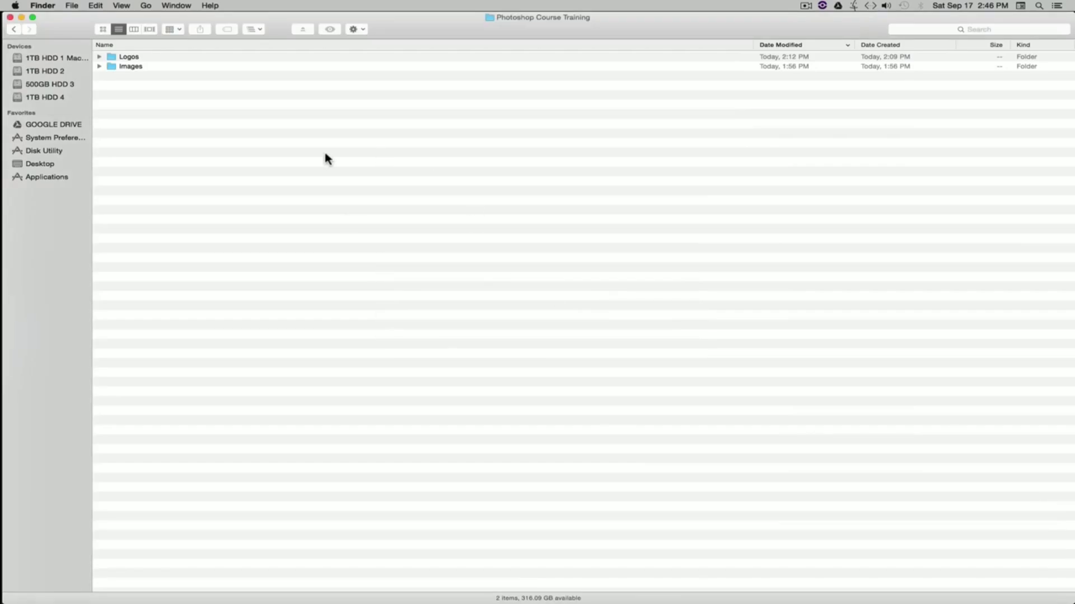
pyautogui.click(100, 66)
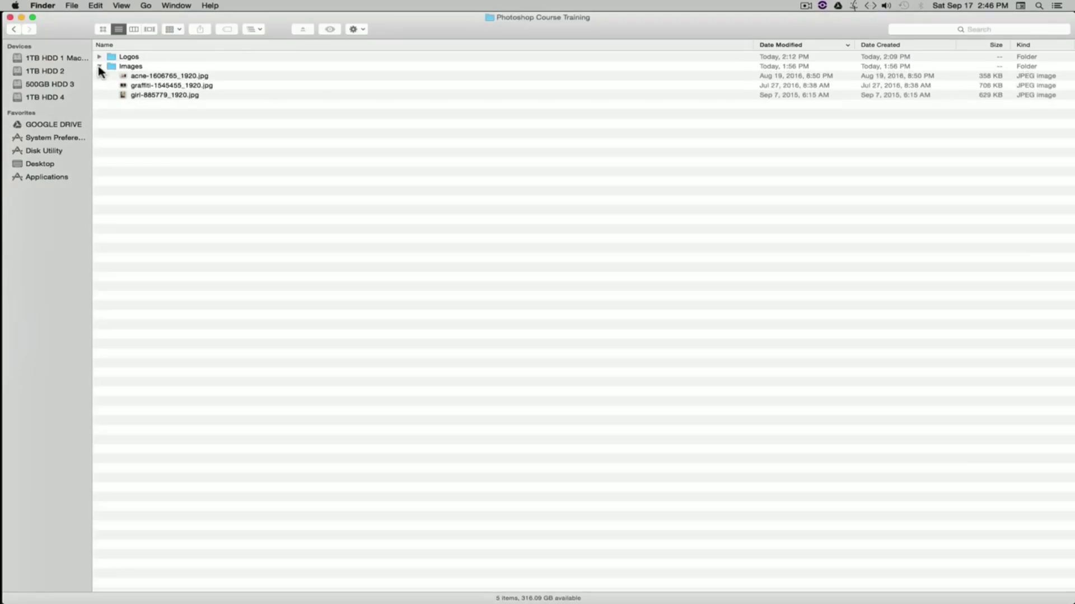
pyautogui.click(174, 79)
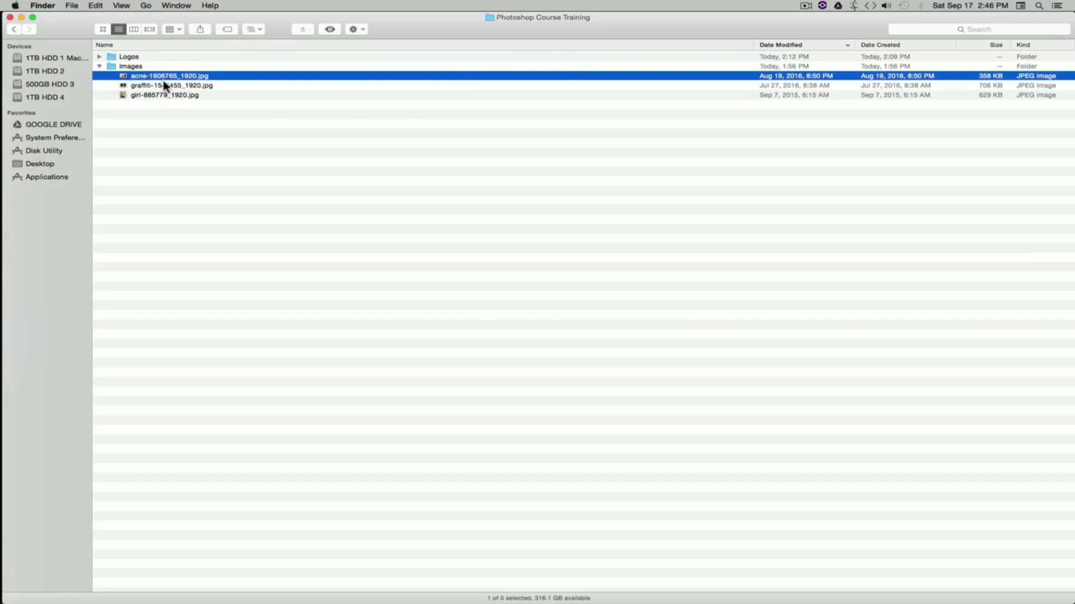
pyautogui.moveTo(124, 78); pyautogui.dragTo(388, 246)
pyautogui.press('super+Tab')
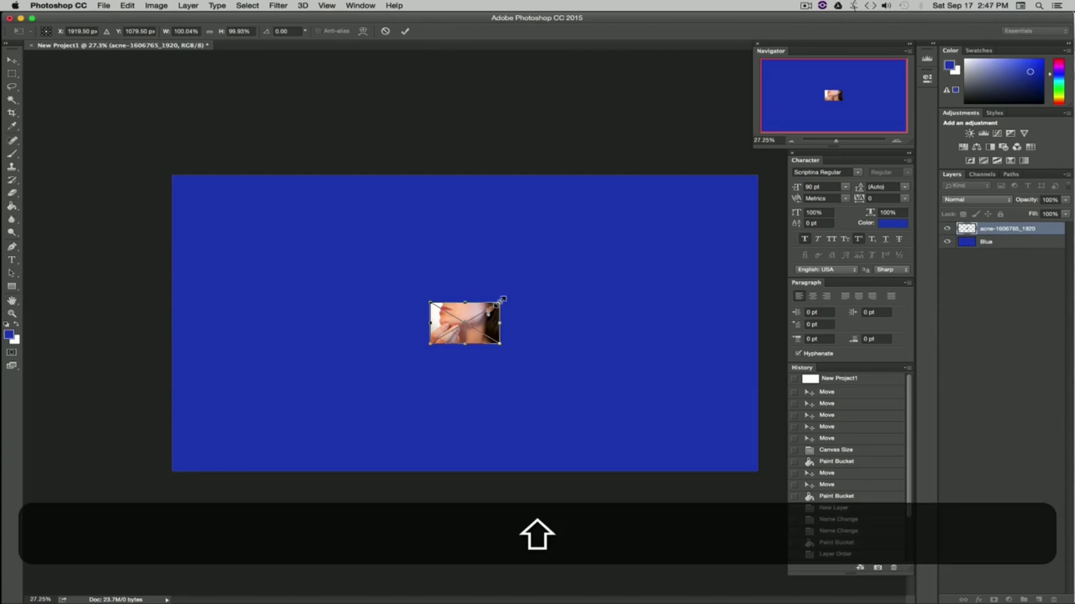
# Step: Scale the placed image up to about 291% and commit the placement
pyautogui.moveTo(502, 300); pyautogui.dragTo(631, 222)
pyautogui.moveTo(578, 290); pyautogui.dragTo(523, 327)
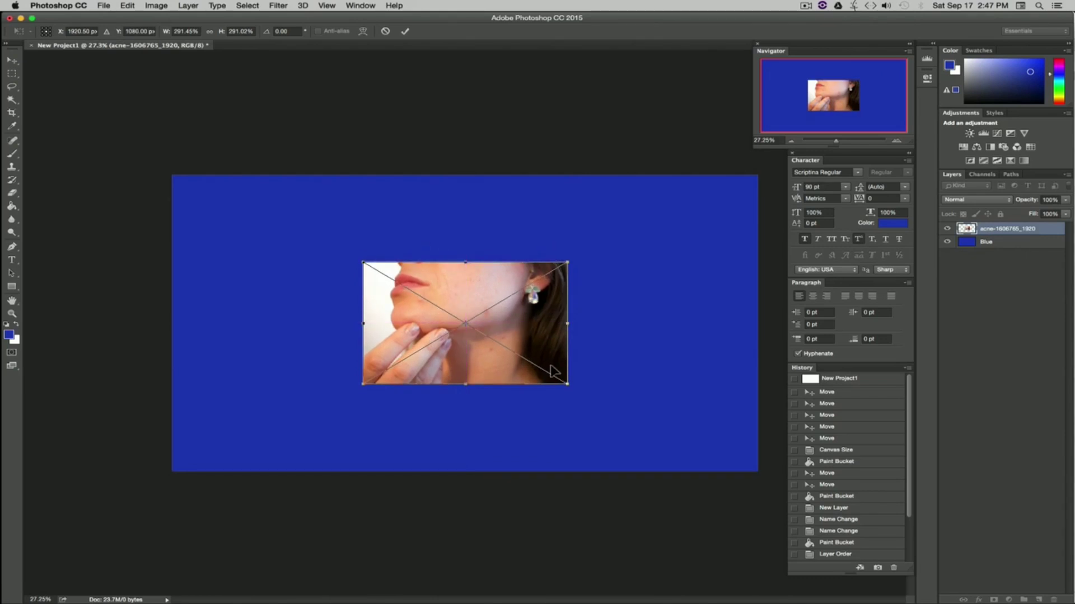
pyautogui.press('Return')
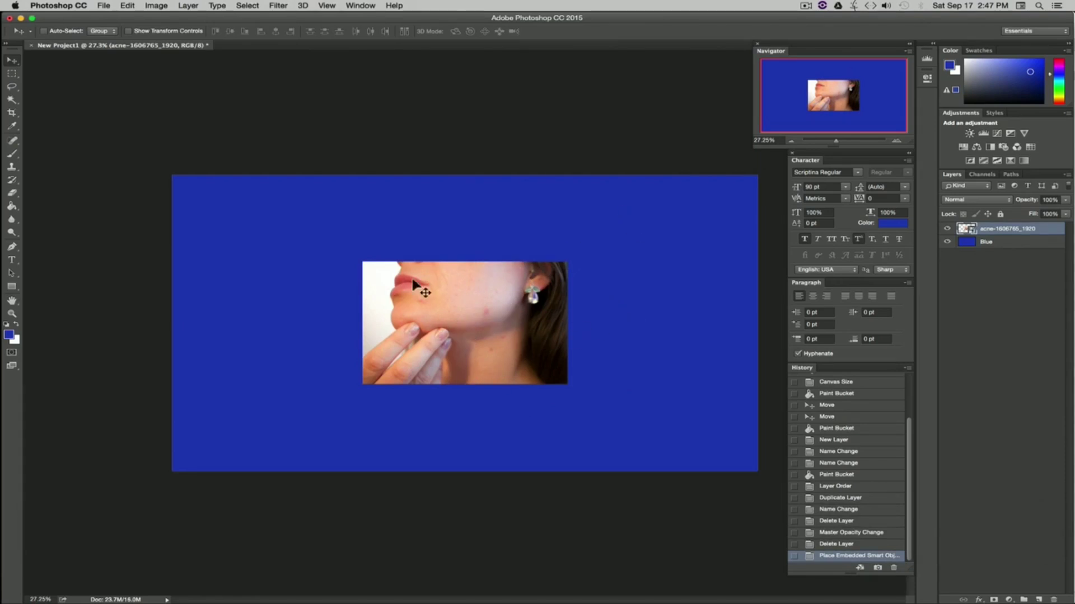
# Step: Resize the canvas to 1920 × 1080 pixels and proceed despite the clipping
pyautogui.click(157, 6)
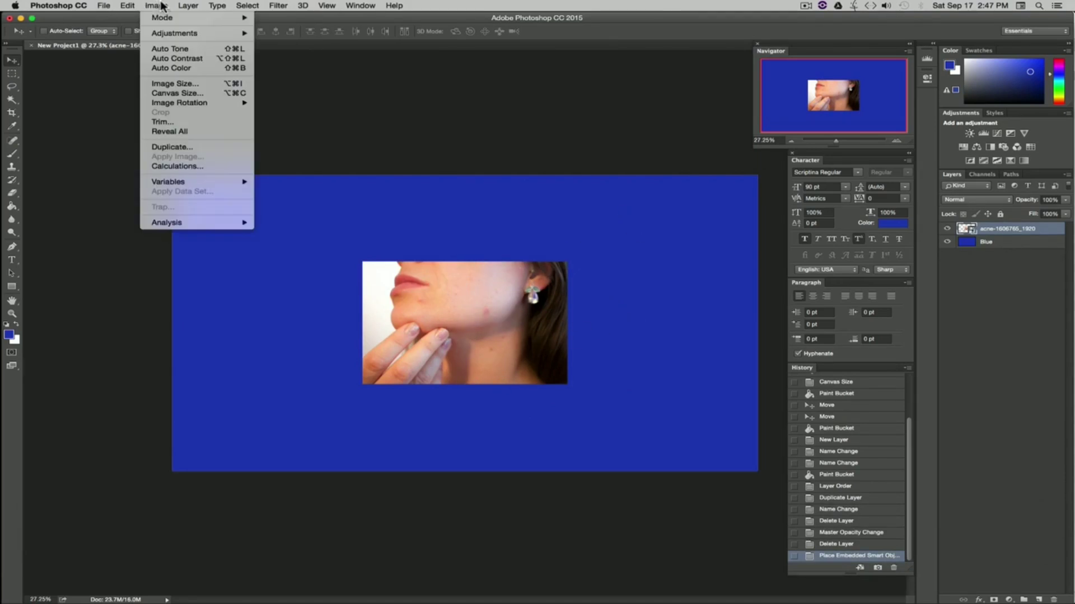
pyautogui.click(198, 93)
pyautogui.click(566, 272)
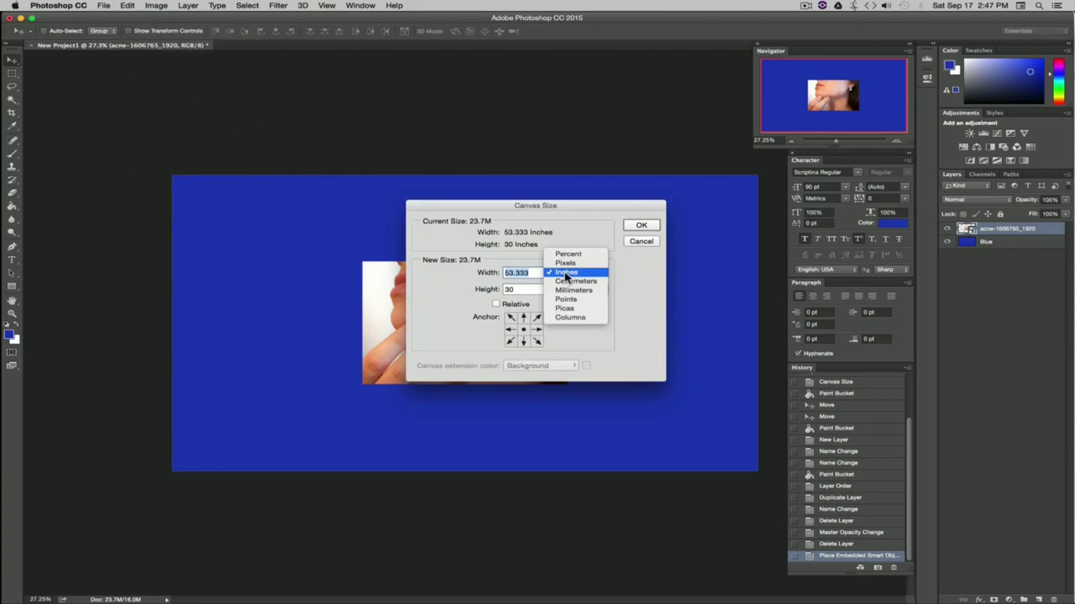
pyautogui.click(565, 263)
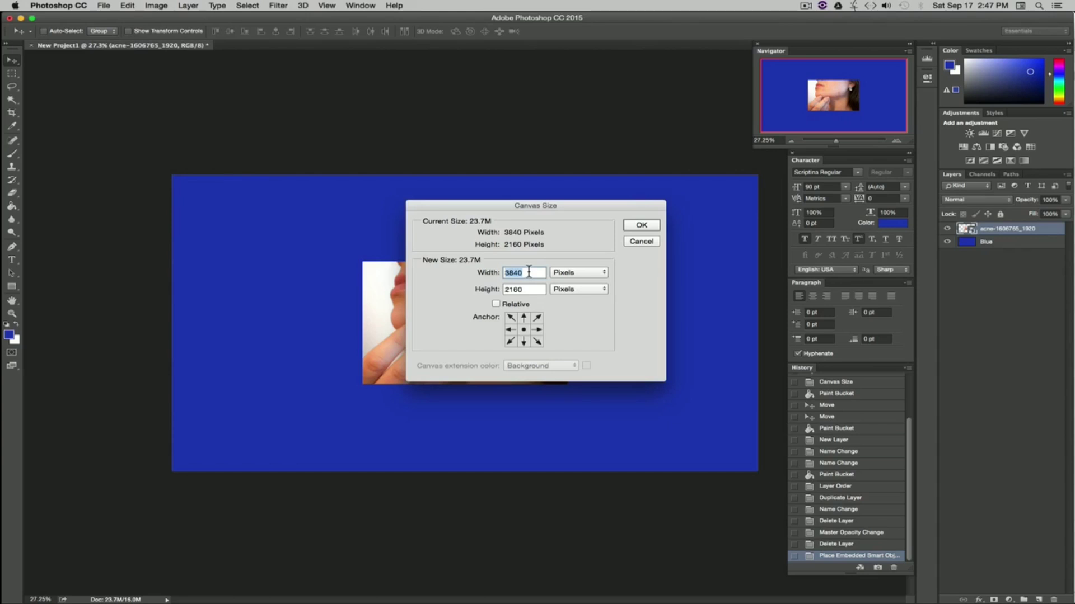
pyautogui.write('1920')
pyautogui.press('Tab')
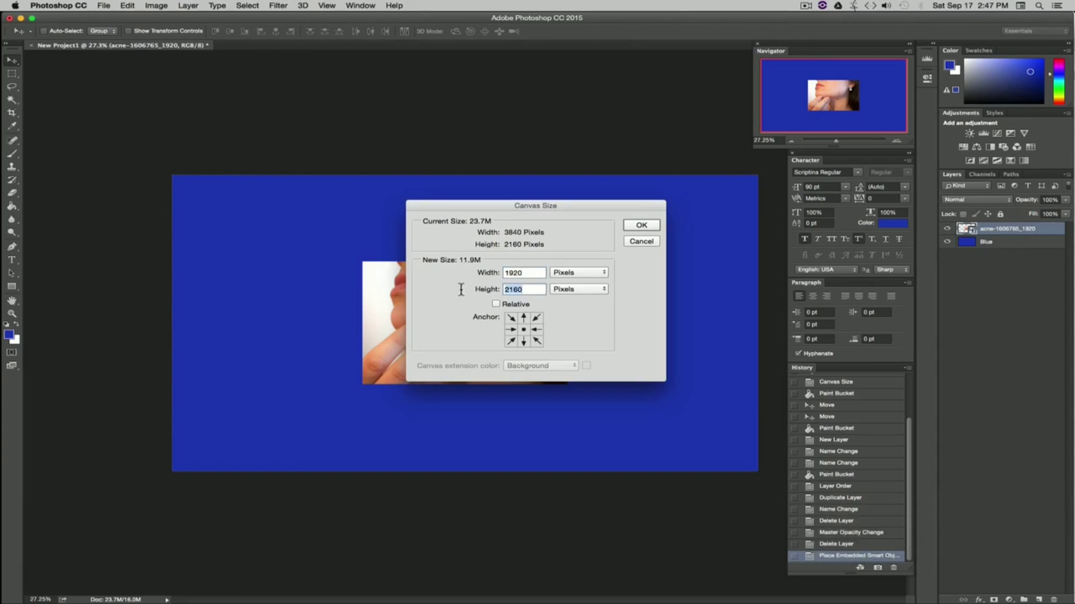
pyautogui.write('1080')
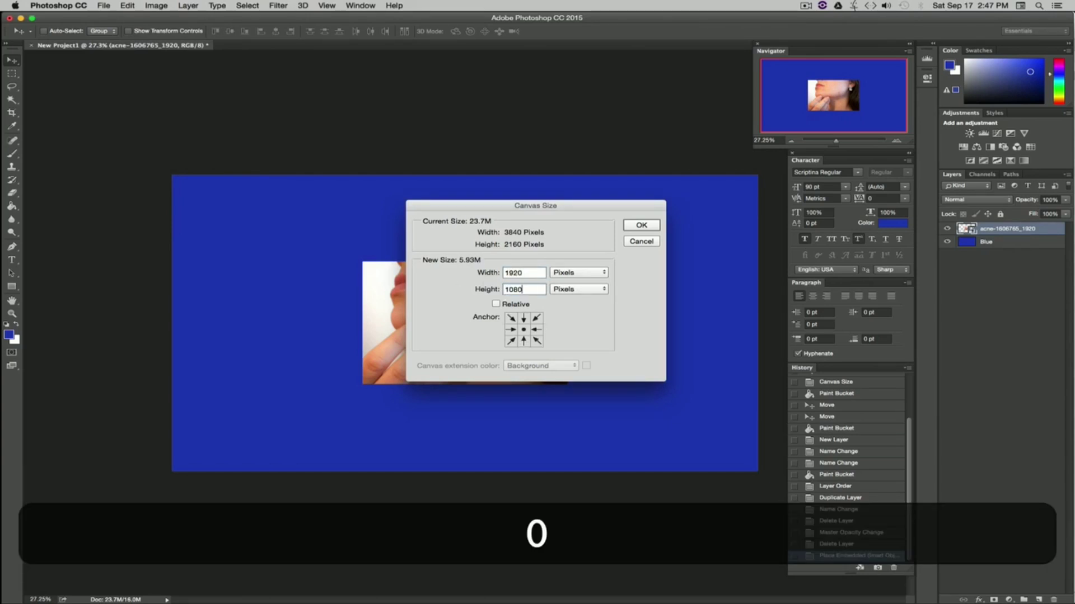
pyautogui.click(638, 225)
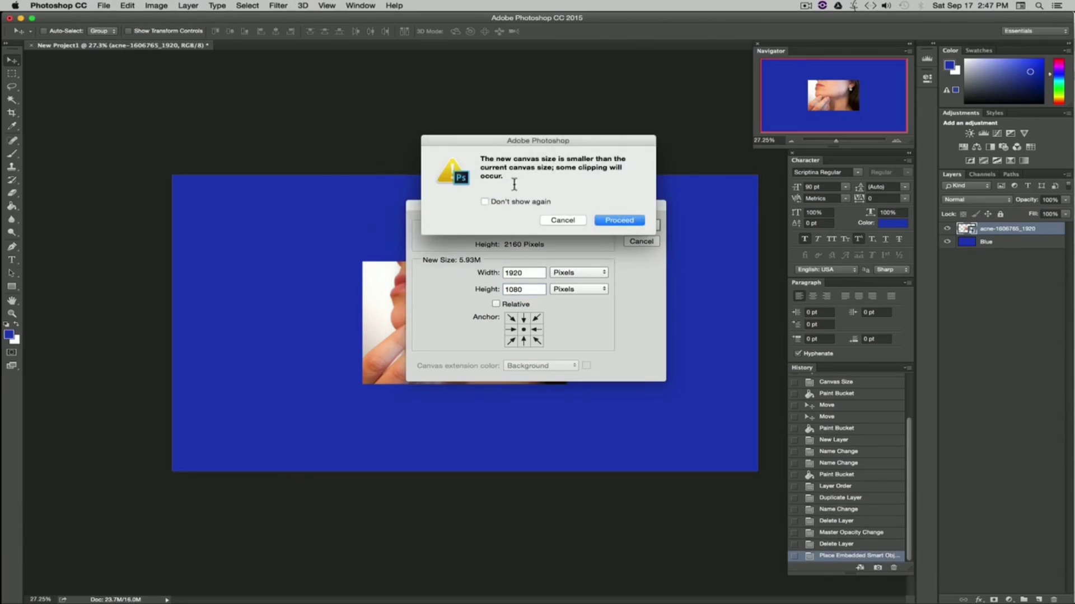
pyautogui.click(620, 221)
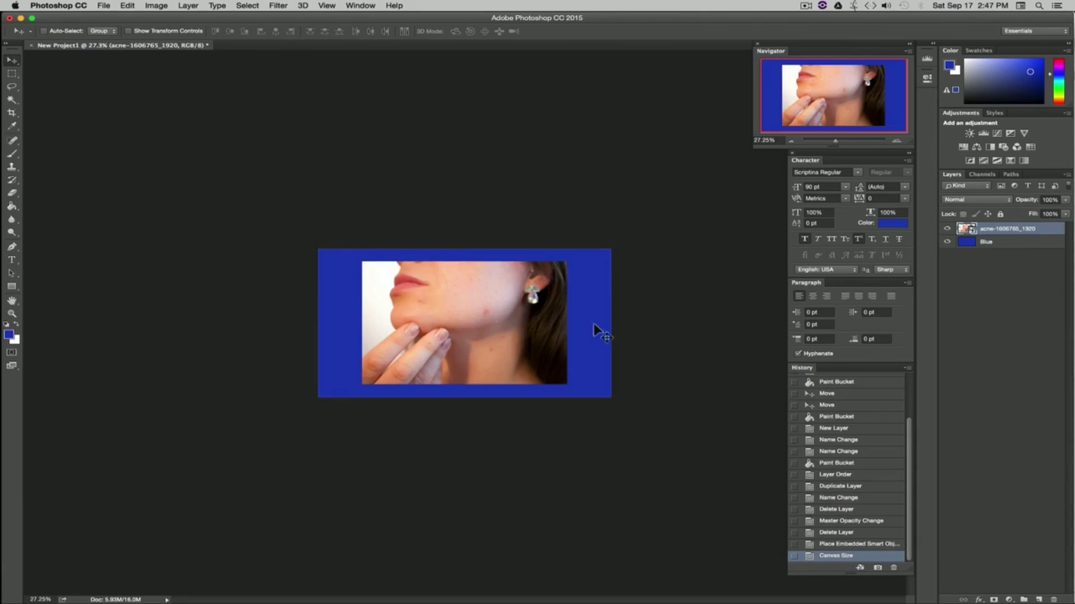
# Step: Delete the Blue layer
pyautogui.click(986, 247)
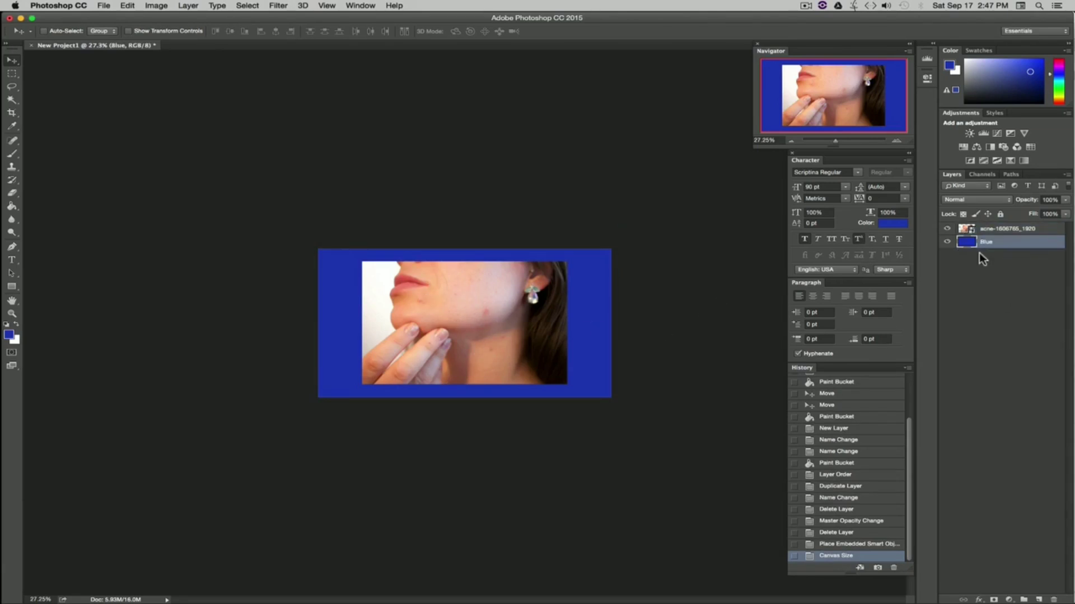
pyautogui.rightClick(1019, 244)
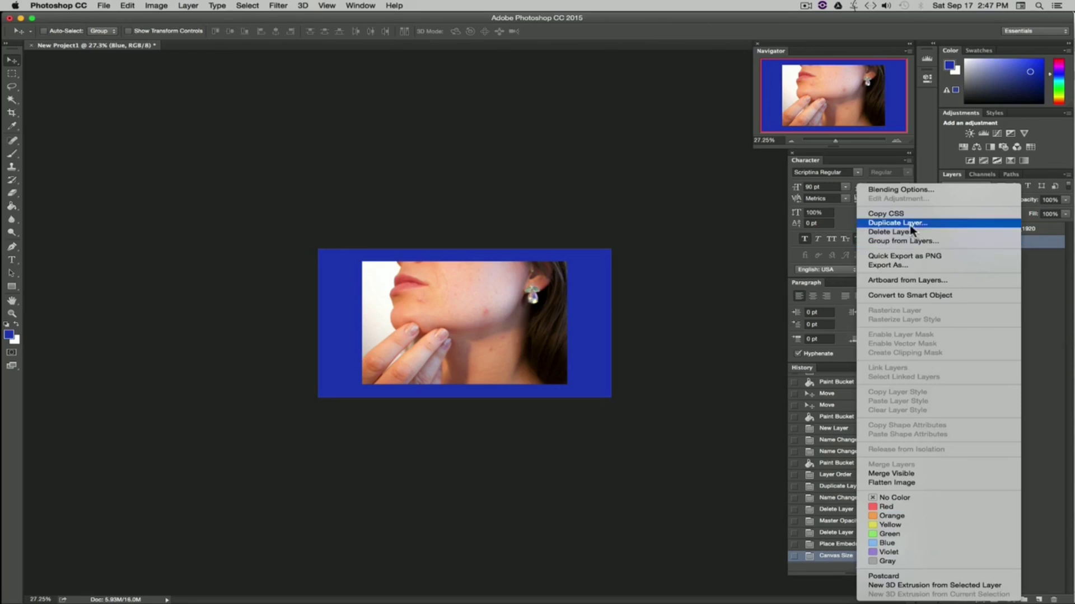
pyautogui.click(895, 231)
pyautogui.click(622, 207)
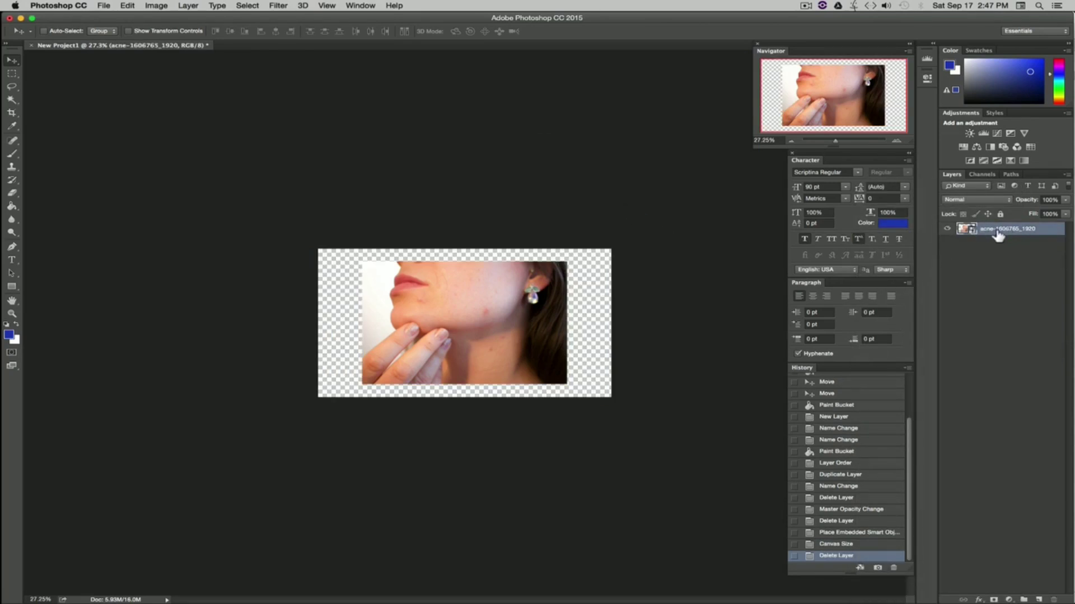
# Step: Scale the acne image to about 420% so it fills the whole canvas, and commit the transform
pyautogui.click(128, 6)
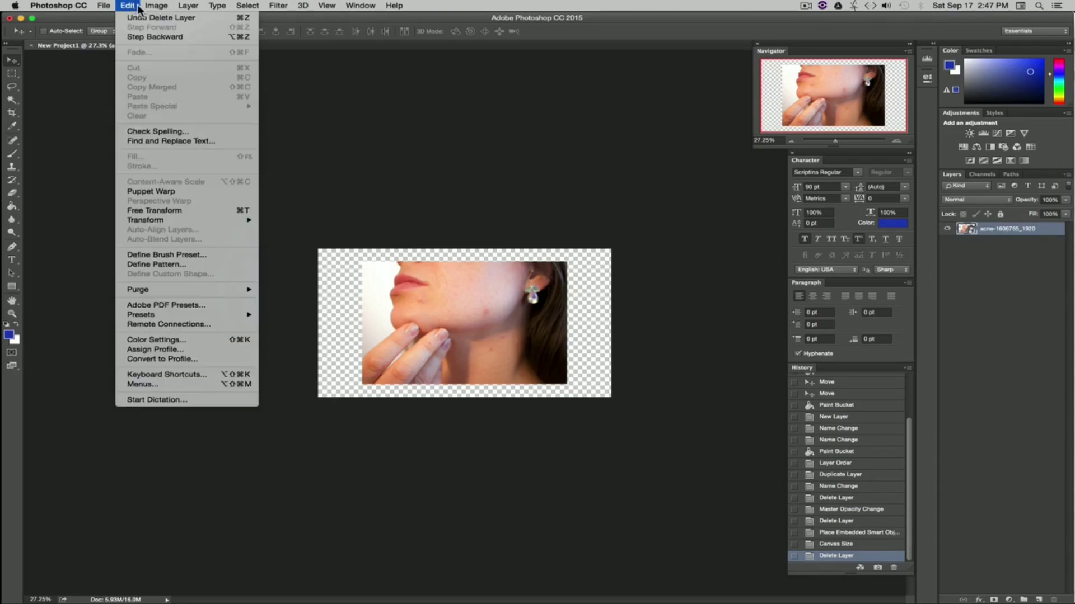
pyautogui.moveTo(180, 221)
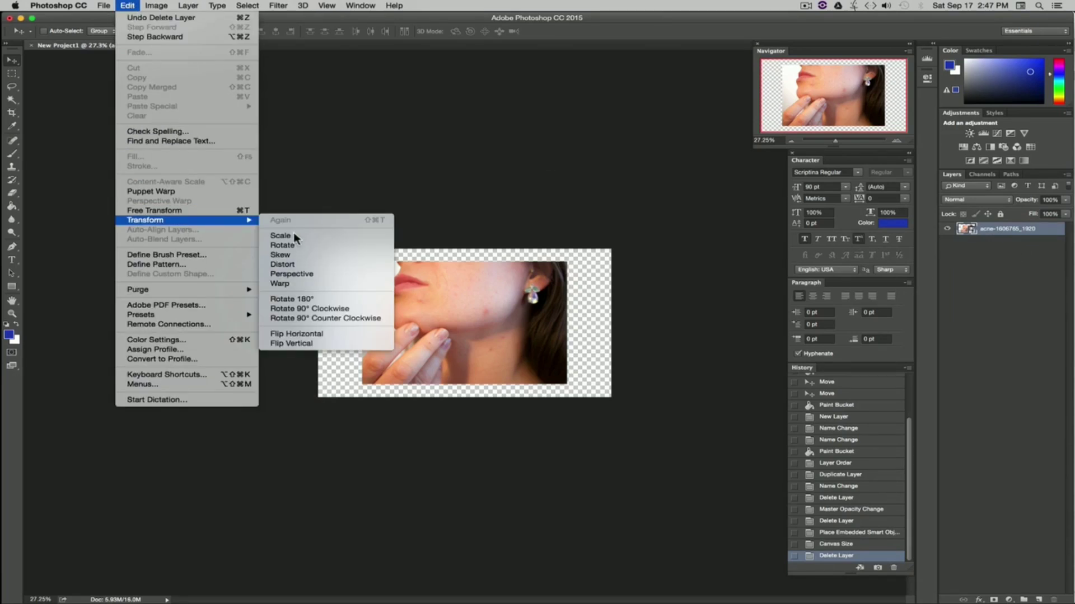
pyautogui.click(293, 233)
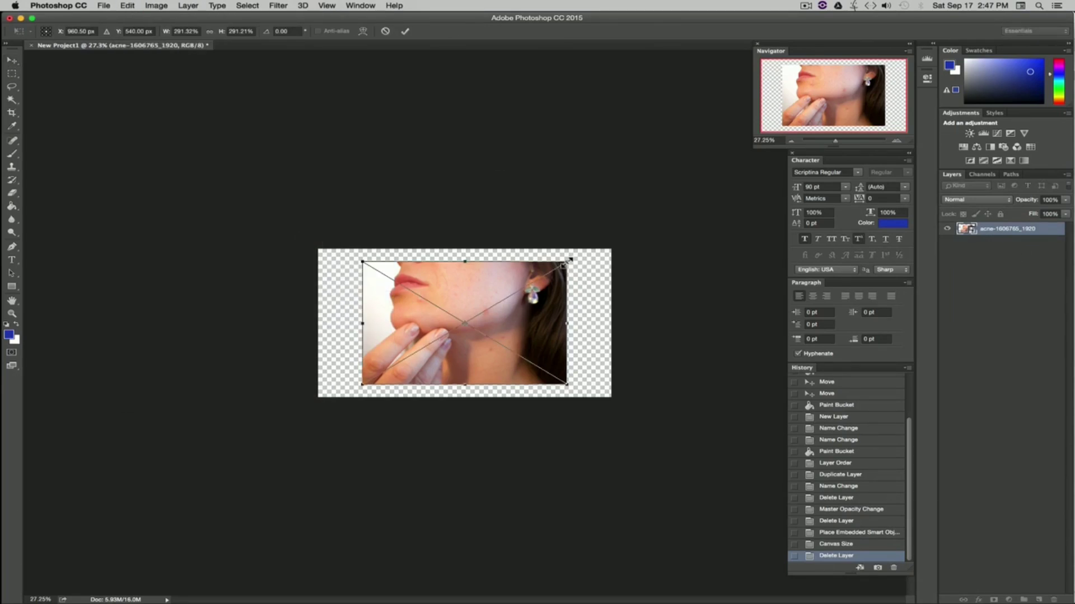
pyautogui.moveTo(566, 262); pyautogui.dragTo(670, 216)
pyautogui.moveTo(610, 294); pyautogui.dragTo(565, 324)
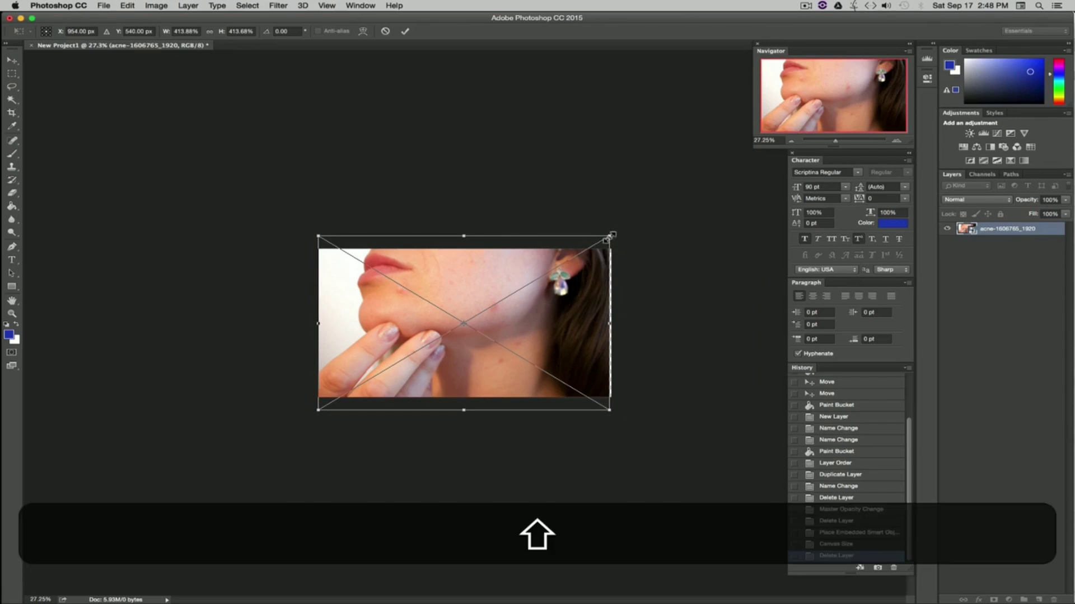
pyautogui.moveTo(611, 236); pyautogui.dragTo(614, 233)
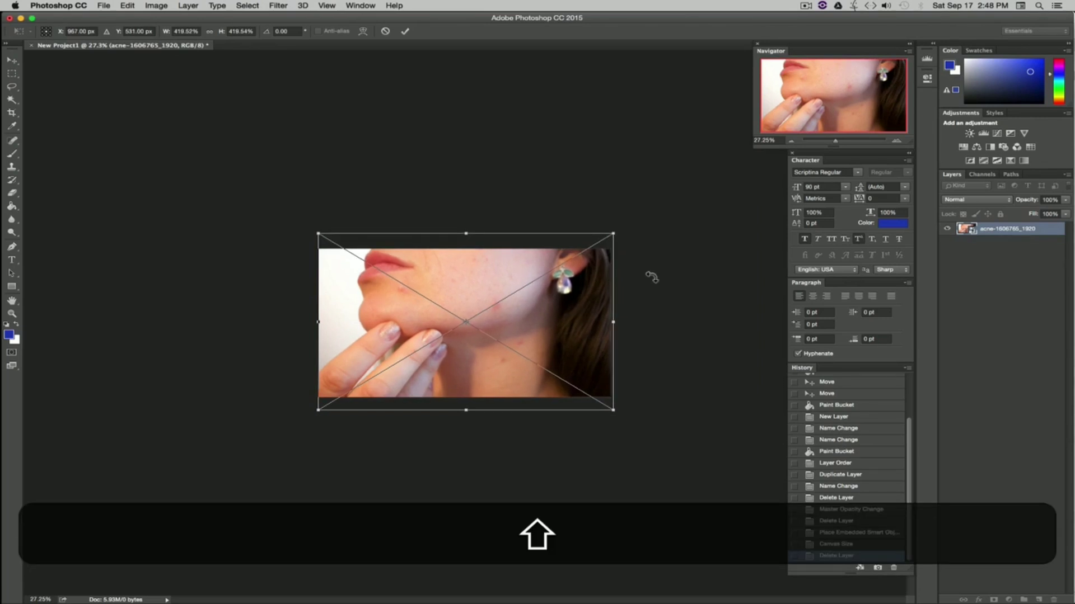
pyautogui.press('Return')
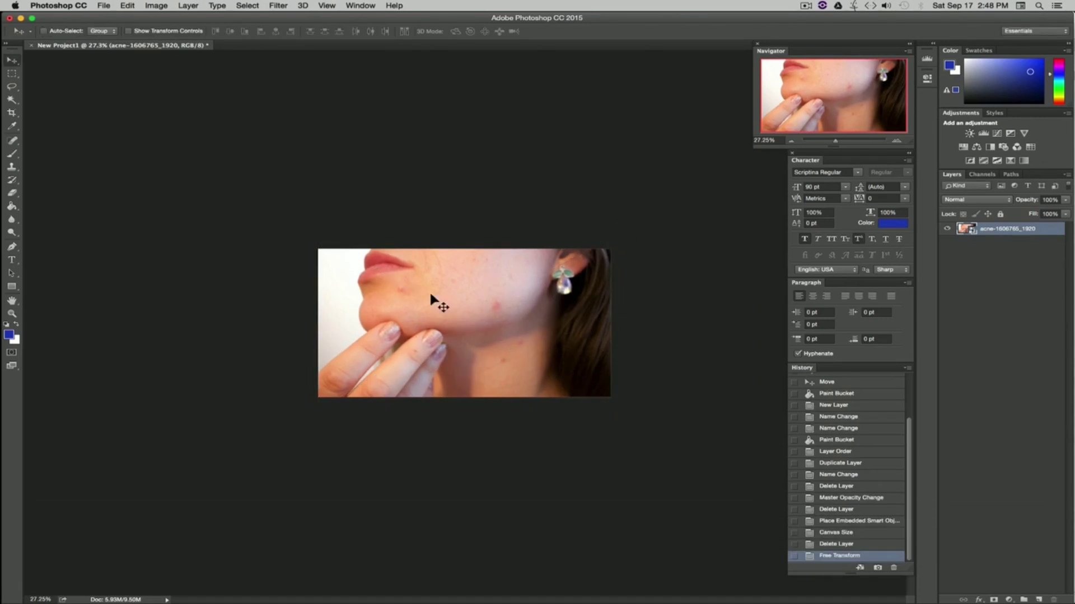
# Step: Switch to Finder and drag graffiti-1545455_1920.jpg from the Images folder onto the project canvas
pyautogui.press('super+Tab')
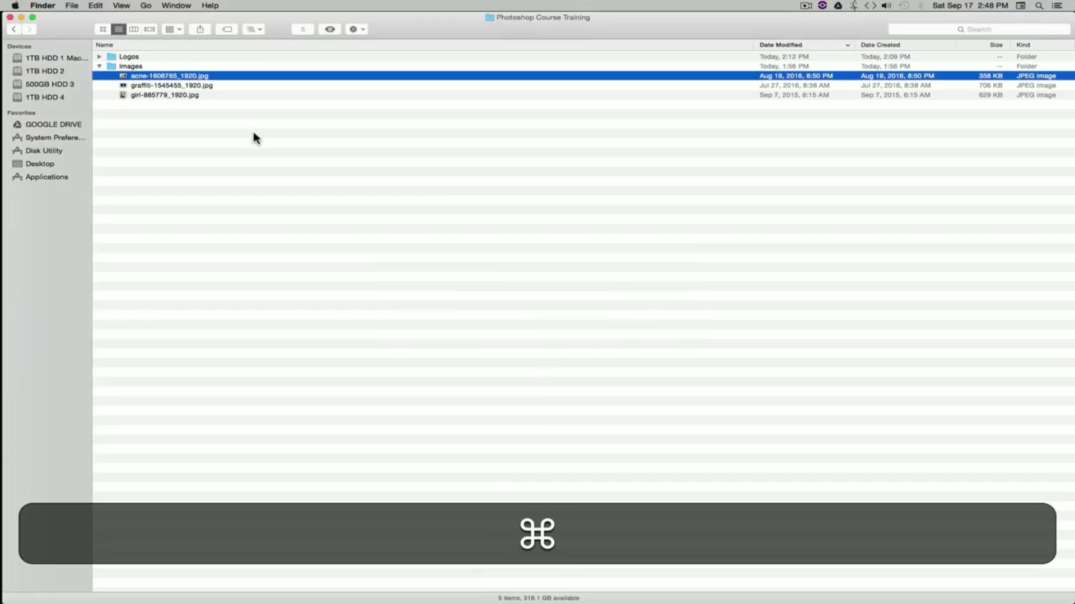
pyautogui.click(253, 129)
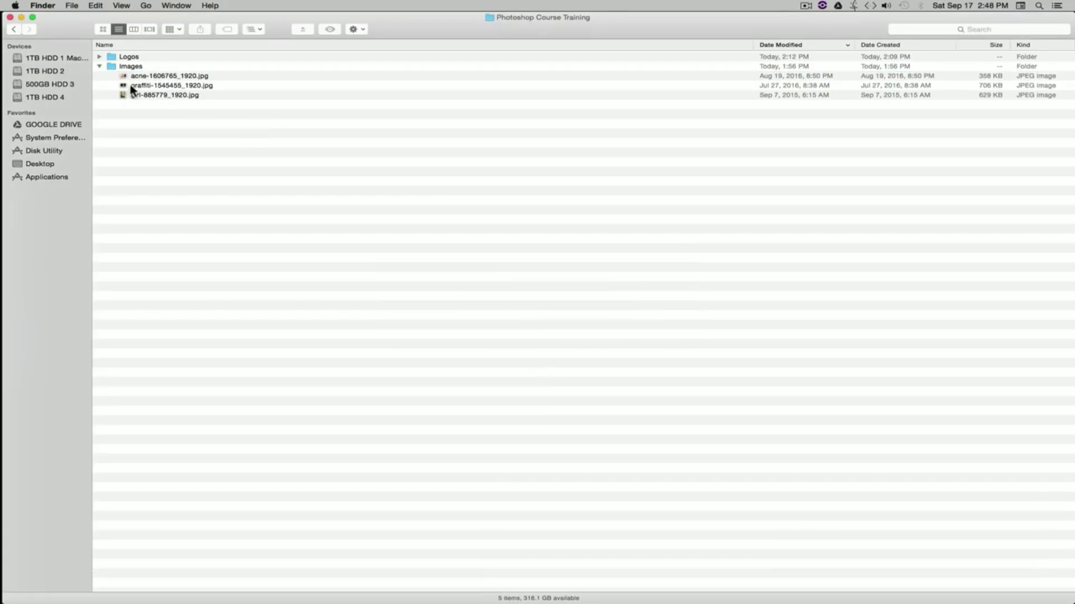
pyautogui.click(147, 87)
pyautogui.moveTo(126, 87); pyautogui.dragTo(475, 311)
pyautogui.press('cmd+Tab')
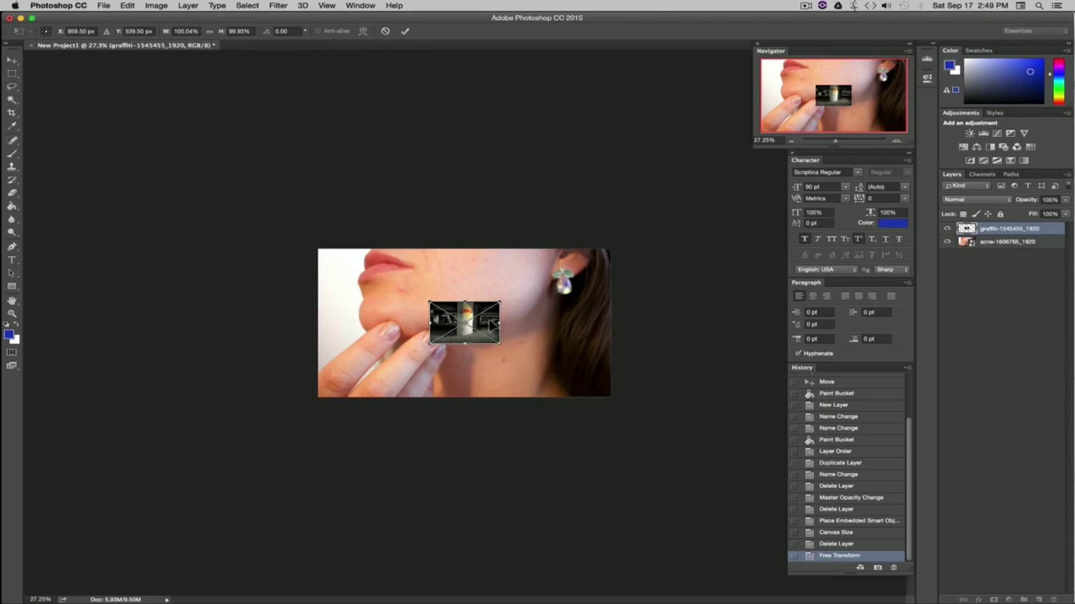
# Step: Scale the placed graffiti image to about 419% to fill the canvas and commit the placement
pyautogui.moveTo(502, 299); pyautogui.dragTo(728, 156)
pyautogui.moveTo(614, 297); pyautogui.dragTo(611, 429)
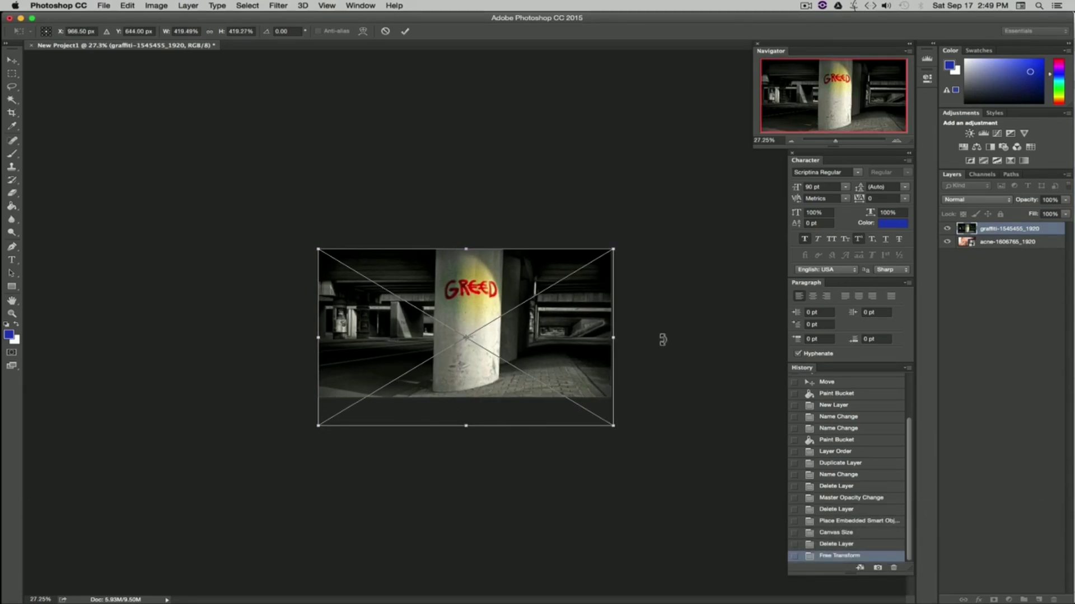
pyautogui.press('Return')
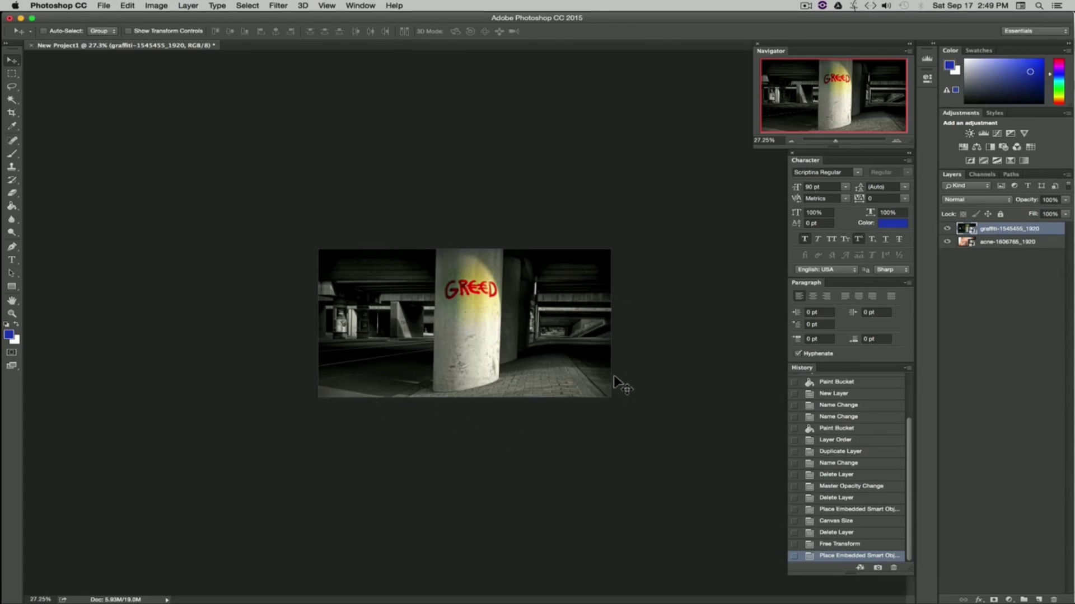
pyautogui.press('super+Tab')
pyautogui.rightClick(147, 87)
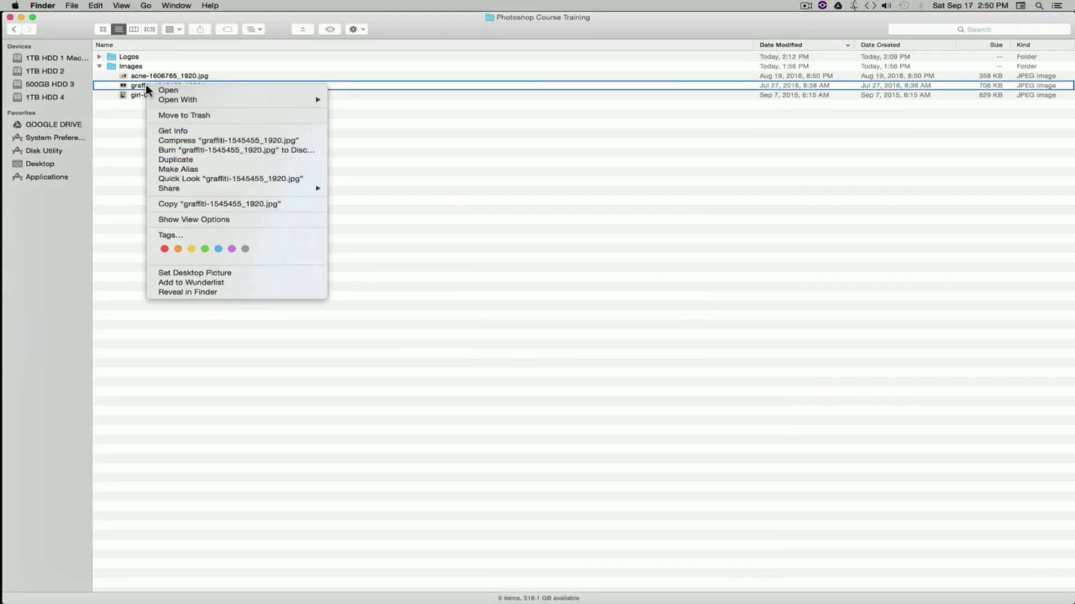
pyautogui.click(516, 149)
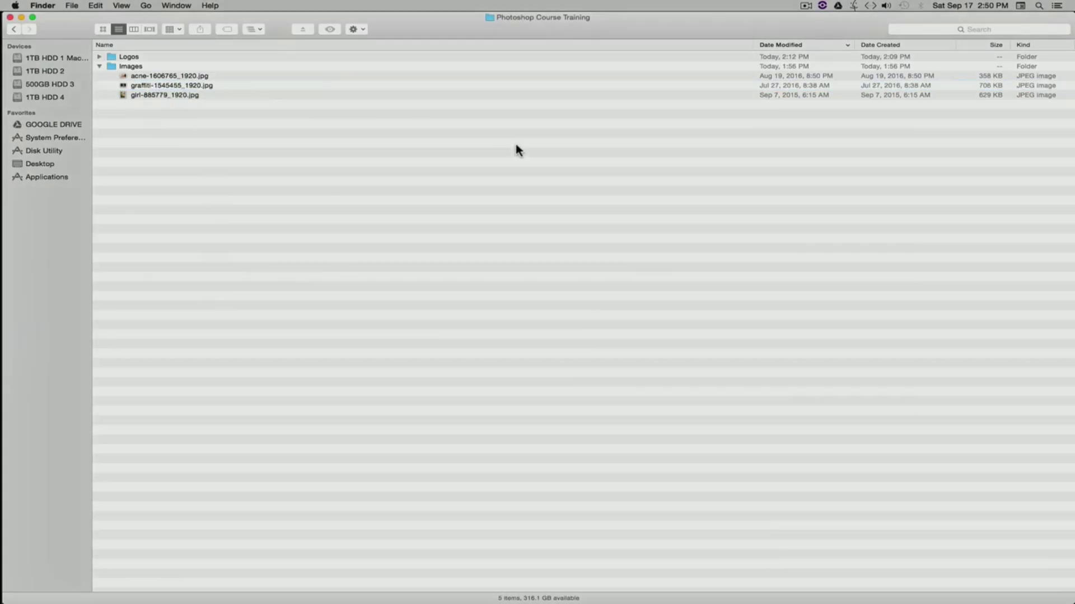
# Step: Return to Photoshop and hide the graffiti layer
pyautogui.press('super+Tab')
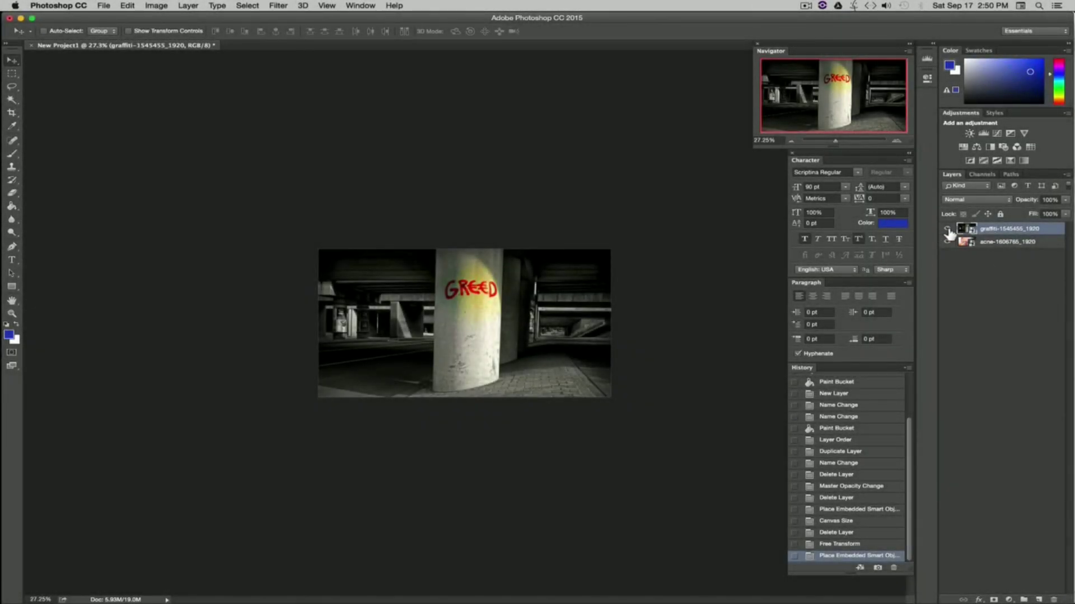
pyautogui.click(946, 229)
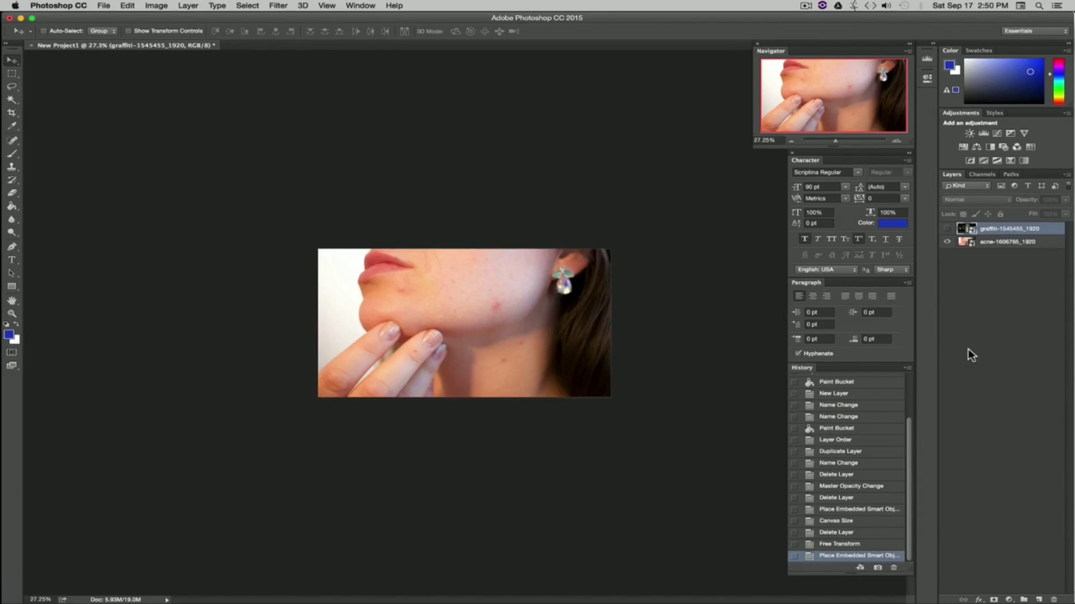
# Step: Switch to Finder and drag girl-885779_1920.jpg from the Images folder onto the project canvas
pyautogui.press('super+Tab')
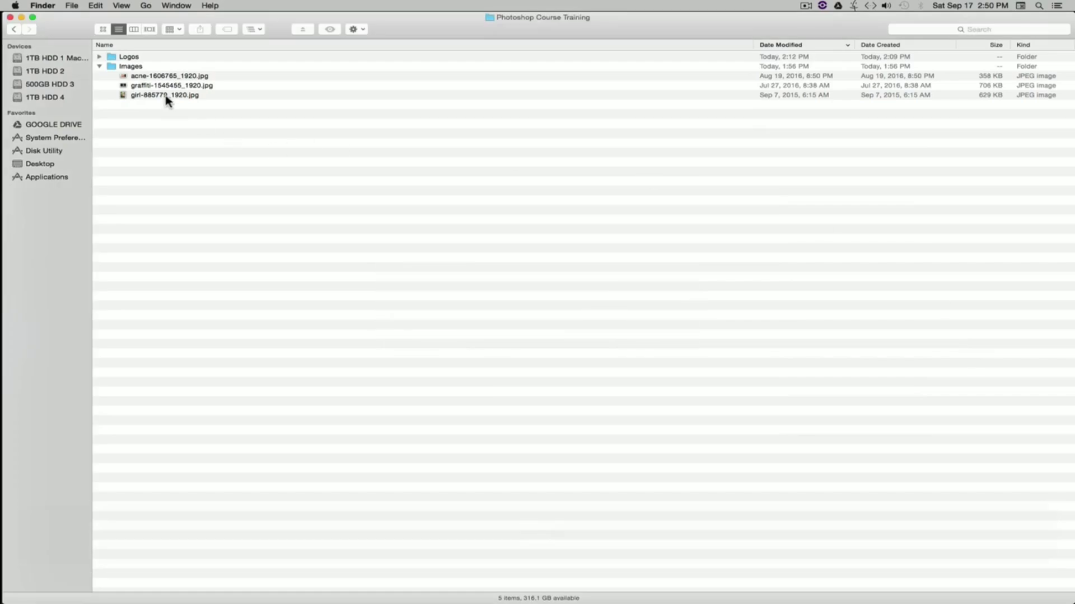
pyautogui.moveTo(166, 100); pyautogui.dragTo(463, 291)
pyautogui.press('super+Tab')
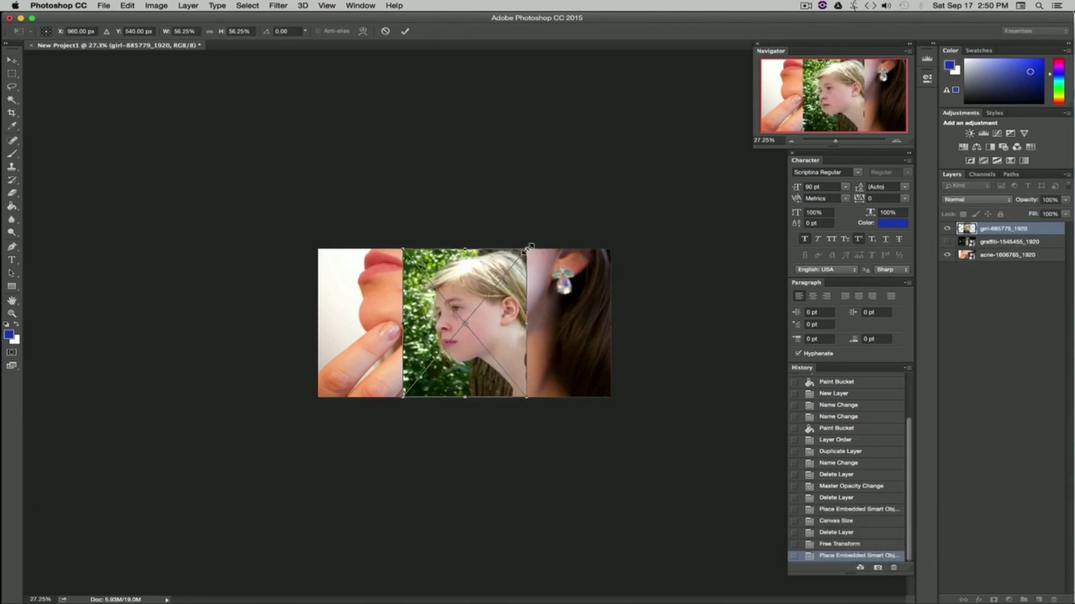
# Step: Enlarge and reposition the placed girl image so it covers the canvas, then commit the placement
pyautogui.moveTo(529, 247); pyautogui.dragTo(828, 63)
pyautogui.moveTo(650, 206); pyautogui.dragTo(533, 274)
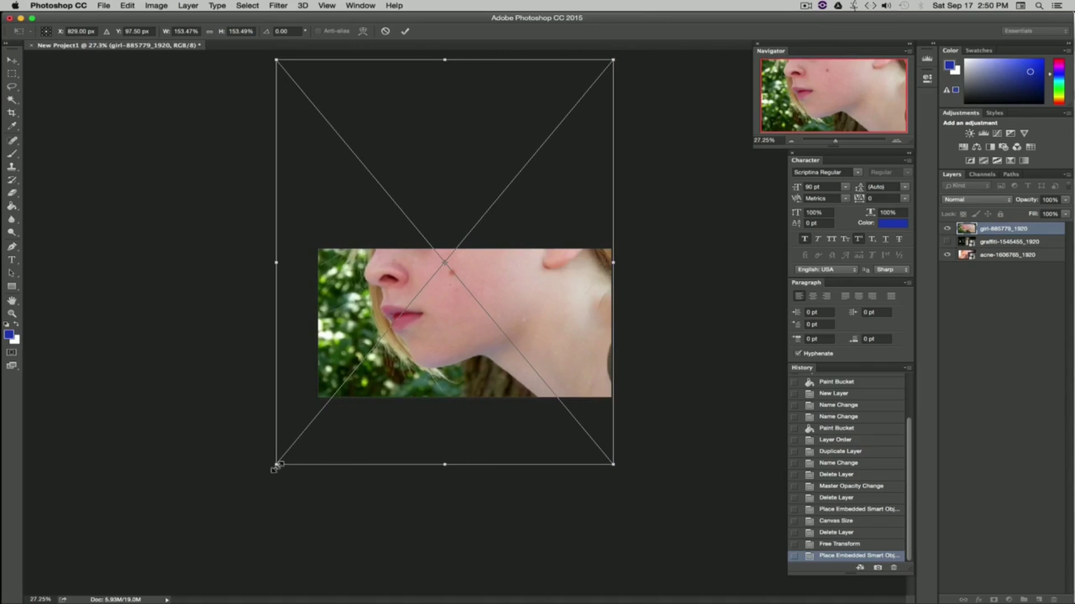
pyautogui.moveTo(277, 466); pyautogui.dragTo(317, 429)
pyautogui.moveTo(439, 333); pyautogui.dragTo(437, 362)
pyautogui.press('Return')
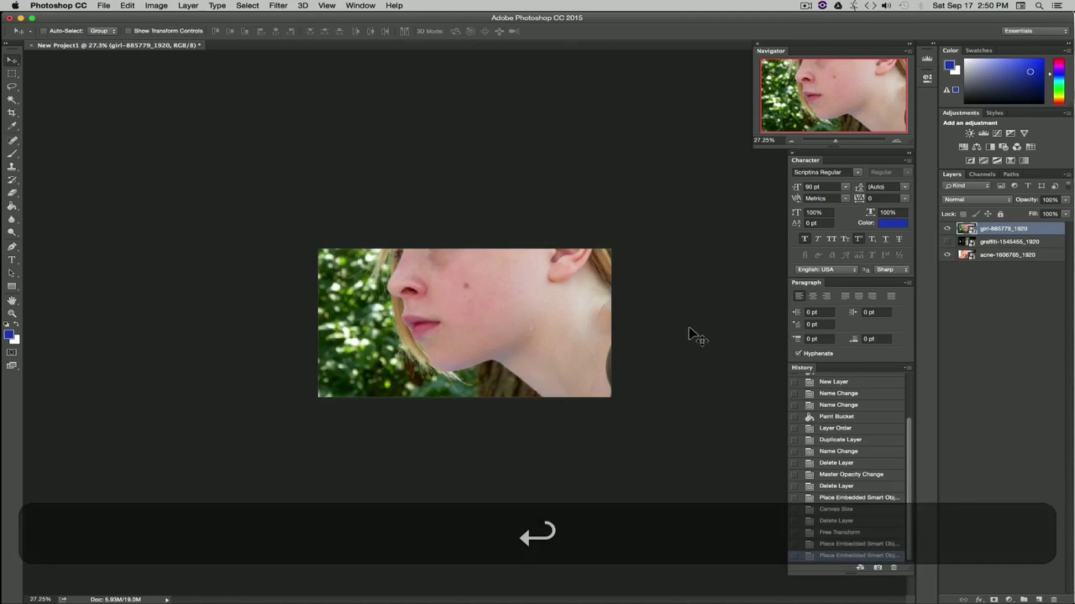
# Step: Move the girl layer to the bottom of the layer stack
pyautogui.moveTo(1012, 233); pyautogui.dragTo(992, 314)
pyautogui.click(995, 309)
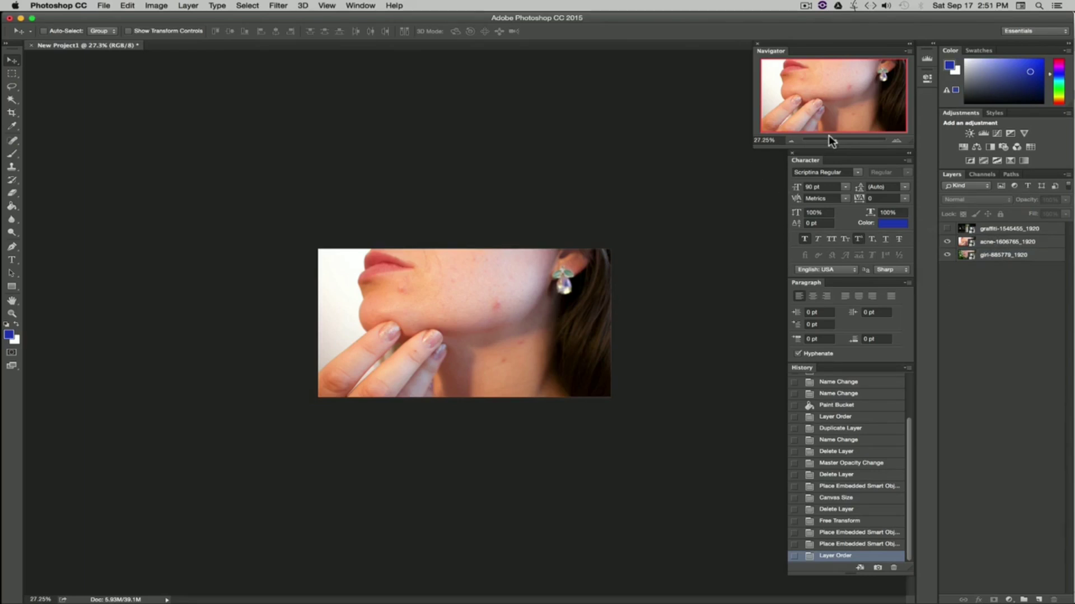
# Step: Make the graffiti layer visible again and rasterize it
pyautogui.moveTo(834, 140); pyautogui.dragTo(840, 141)
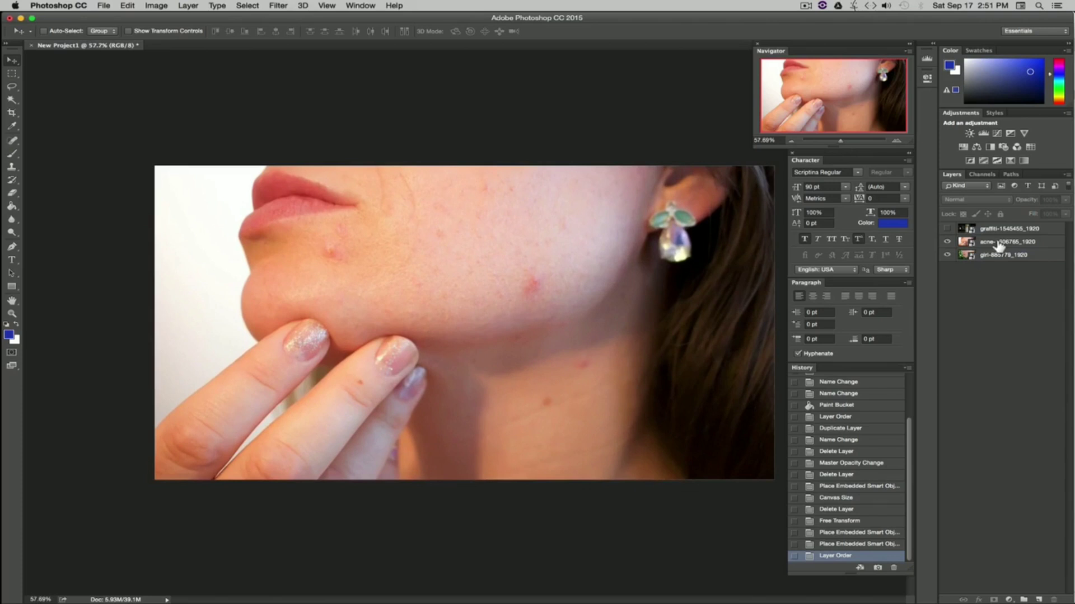
pyautogui.click(947, 228)
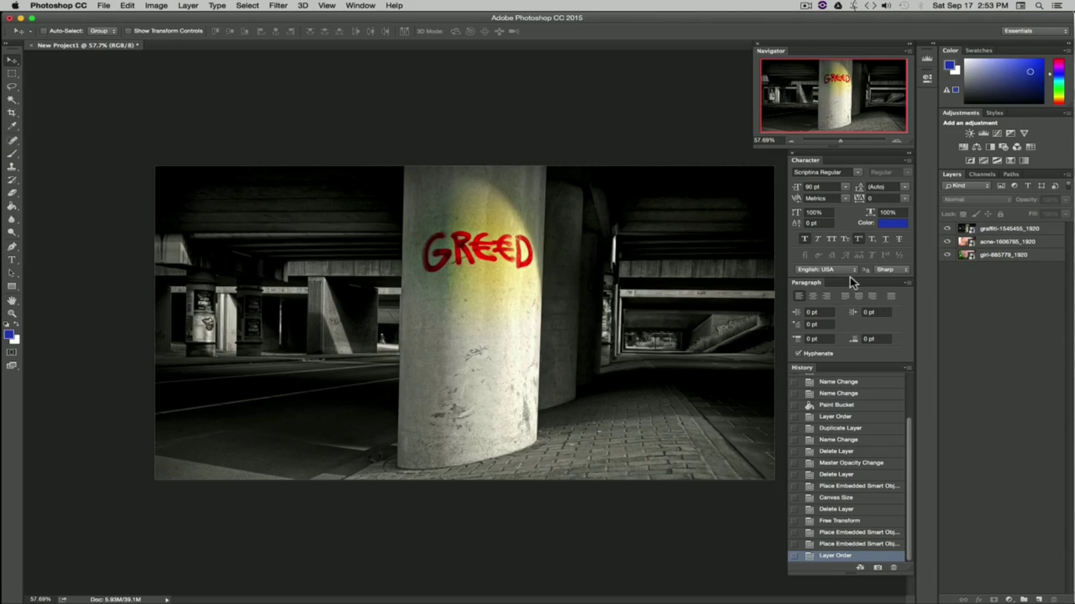
pyautogui.click(990, 229)
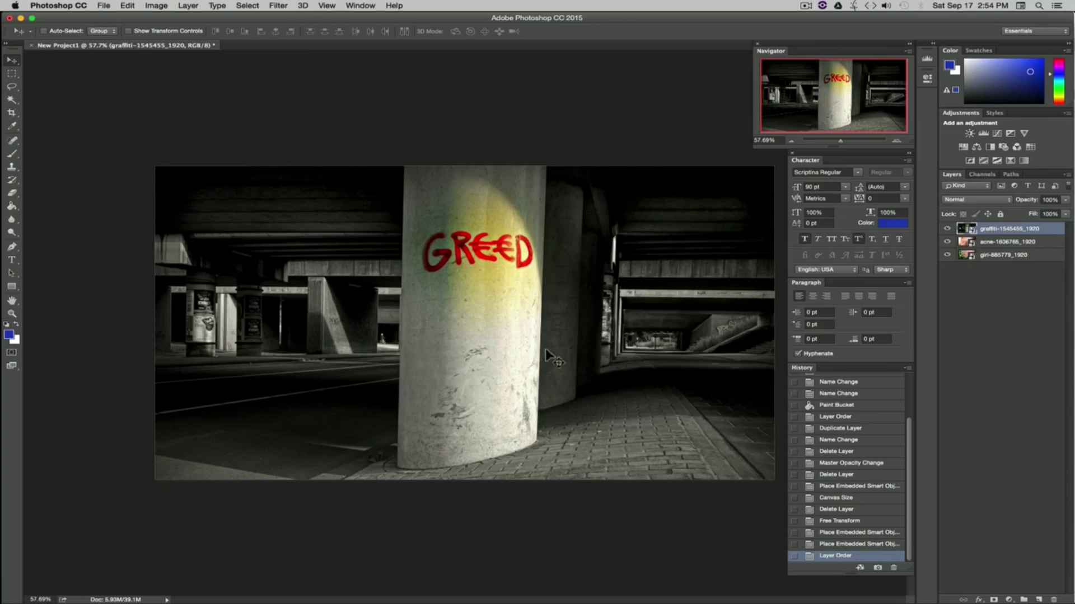
pyautogui.rightClick(989, 229)
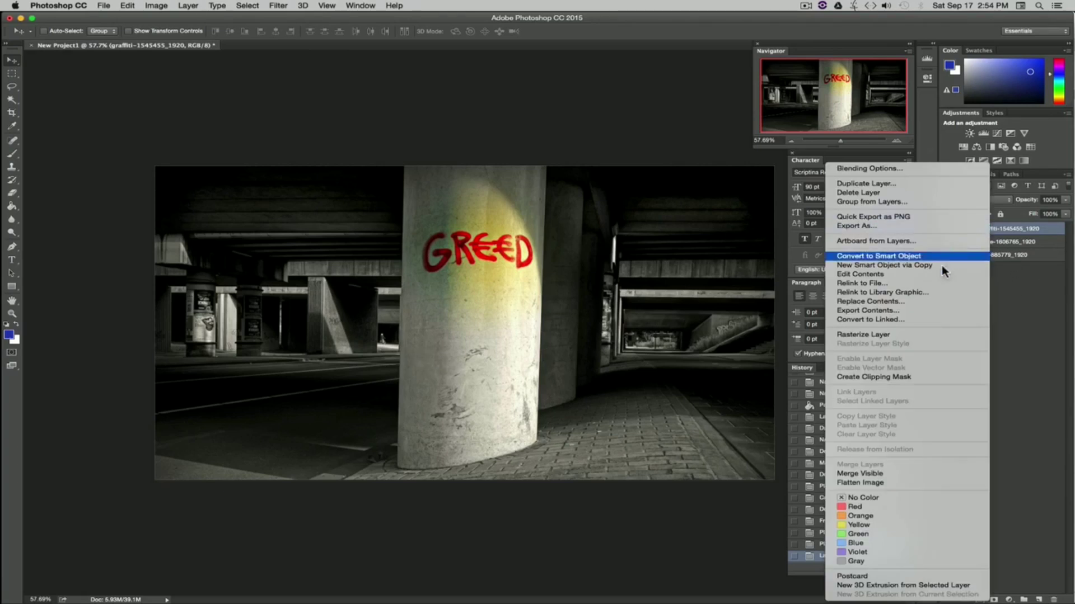
pyautogui.click(892, 334)
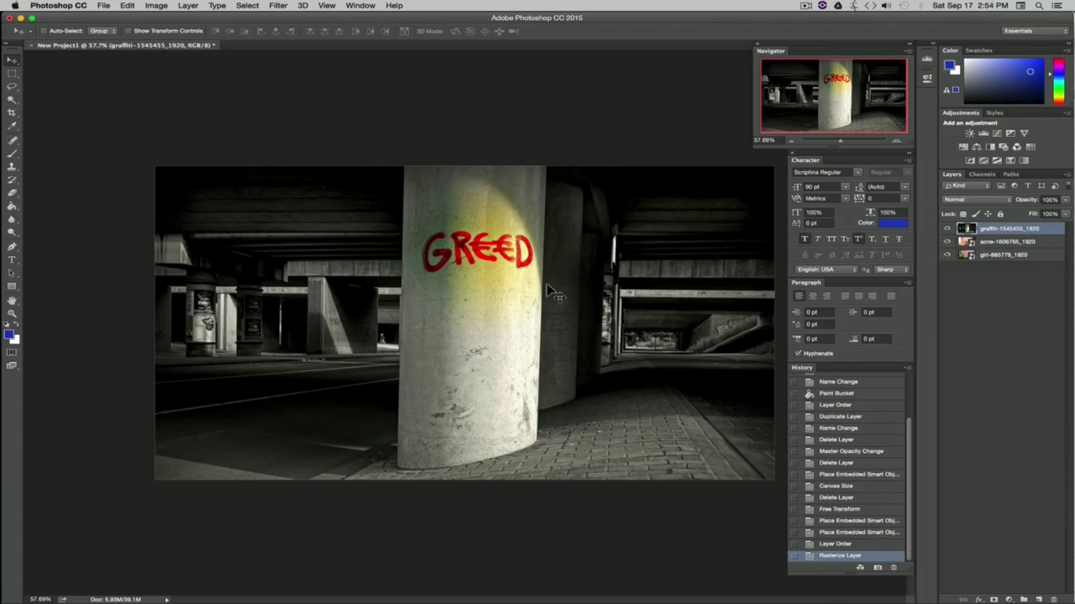
# Step: Crop the canvas so its bottom edge sits at the graffiti image's lower edge
pyautogui.click(11, 113)
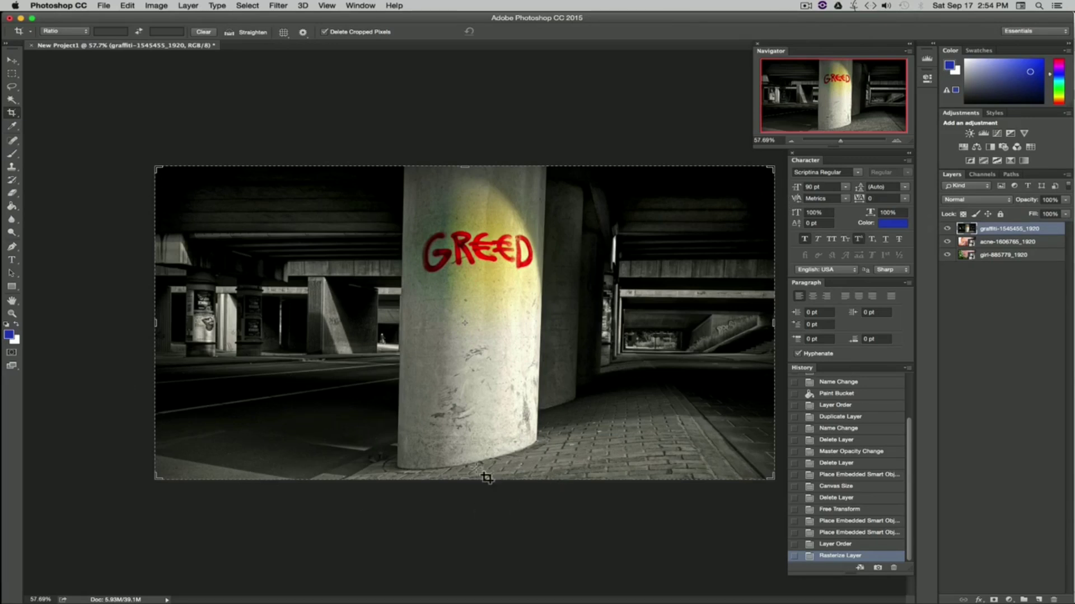
pyautogui.moveTo(464, 478); pyautogui.dragTo(464, 451)
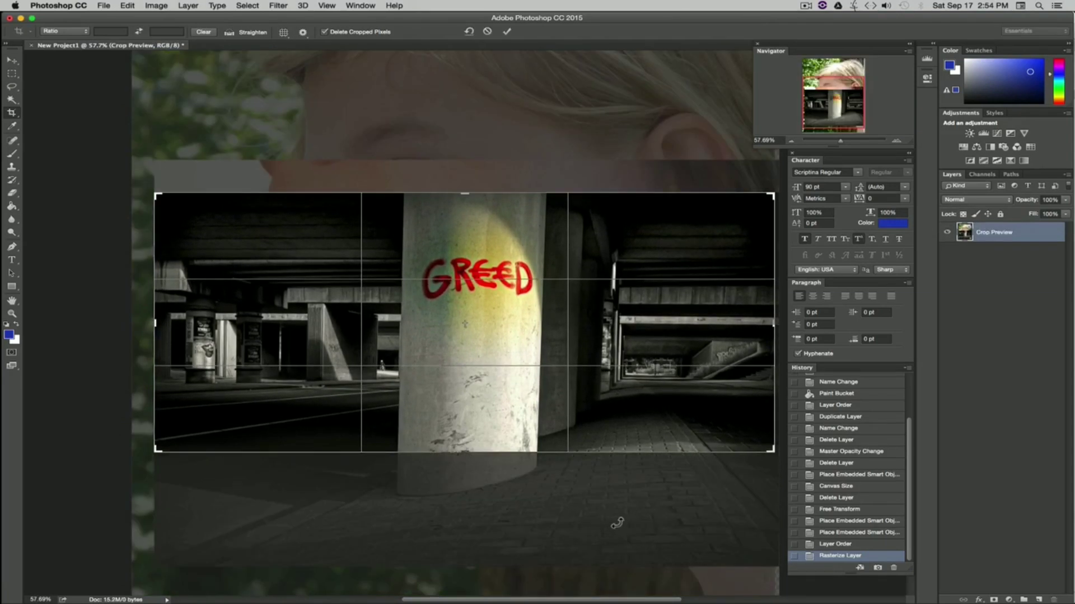
pyautogui.press('Return')
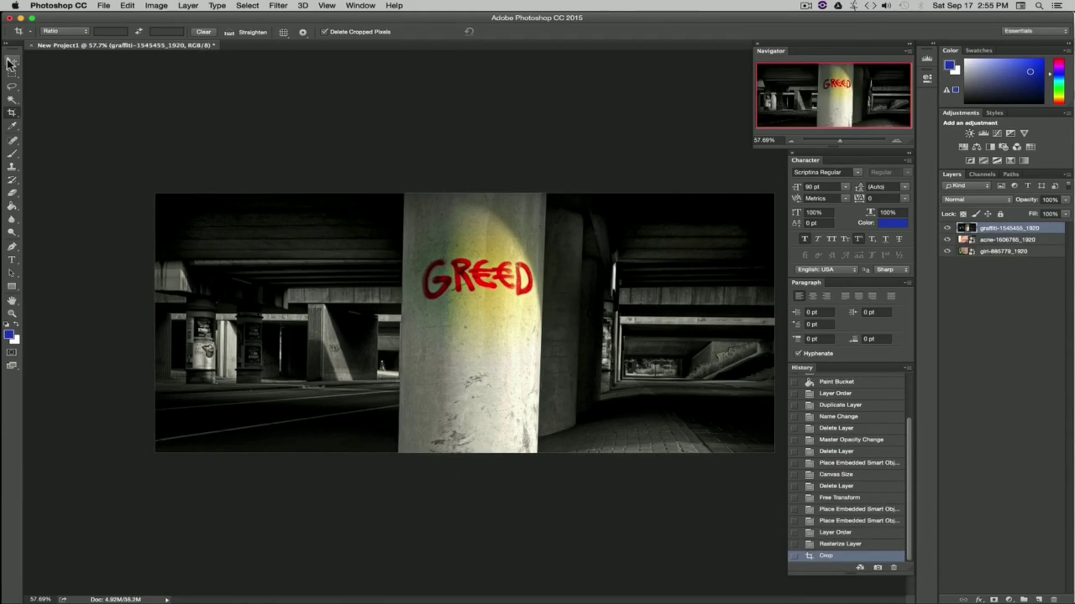
# Step: Extend the canvas above and below the graffiti image with the Crop tool to reveal more of the girl image
pyautogui.click(12, 114)
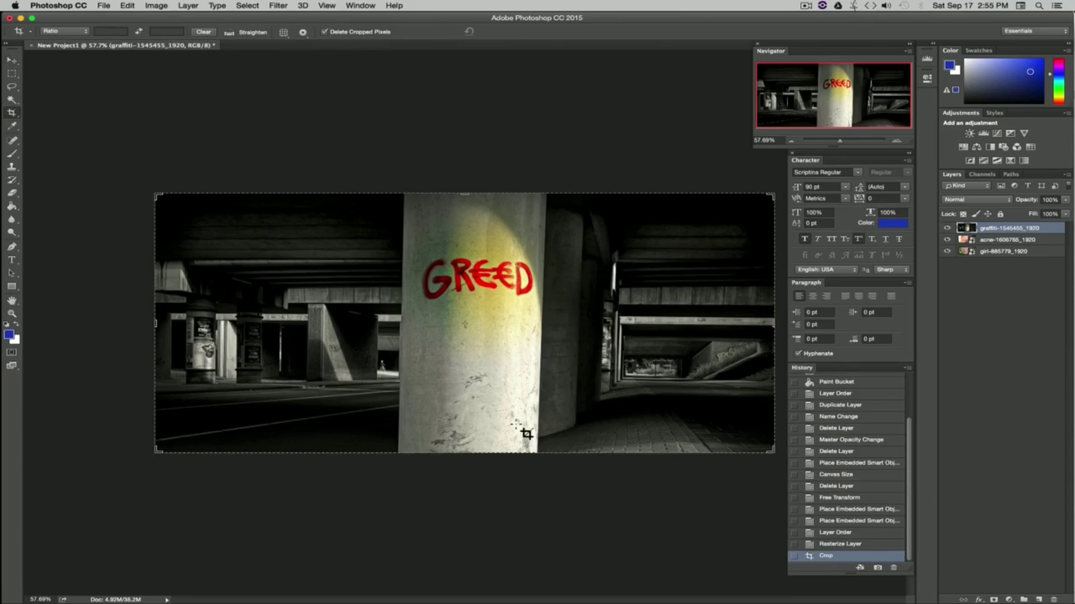
pyautogui.moveTo(466, 455); pyautogui.dragTo(465, 544)
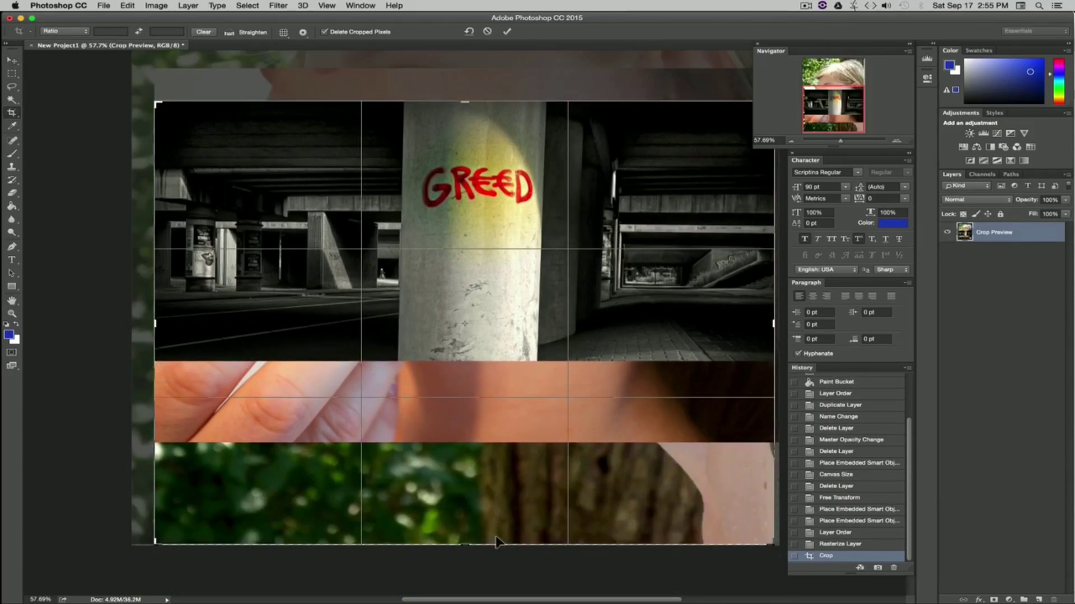
pyautogui.moveTo(470, 96); pyautogui.dragTo(464, 57)
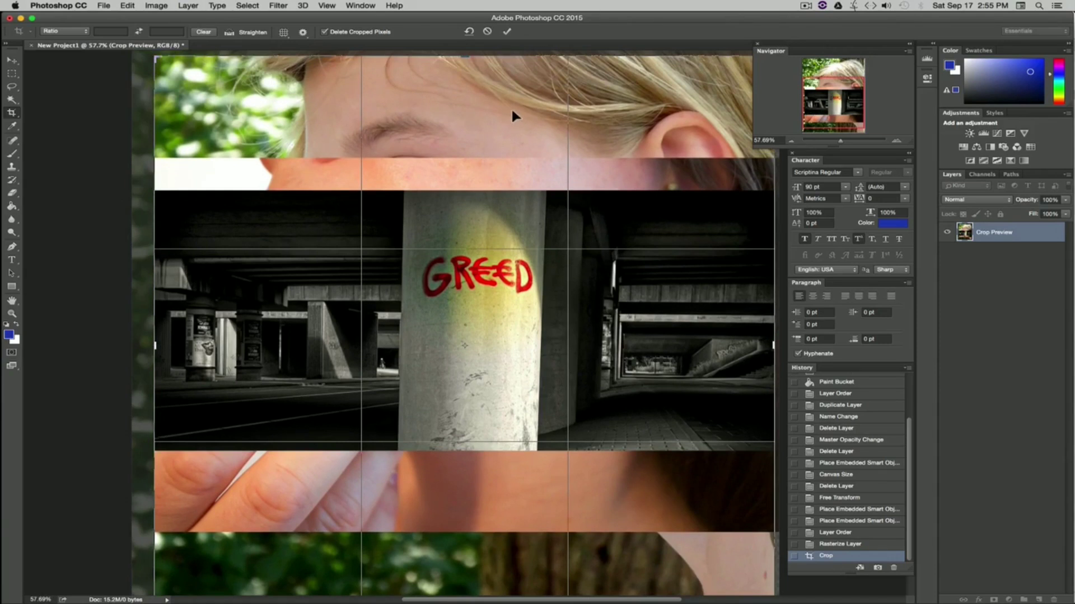
pyautogui.press('Return')
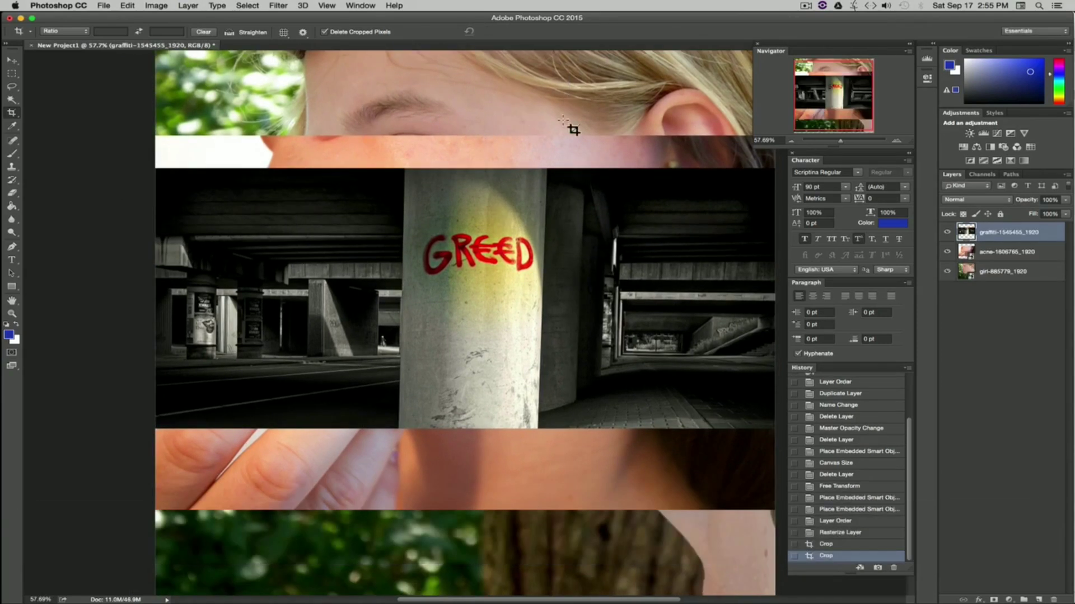
# Step: Crop the canvas back to the graffiti image's top and bottom edges
pyautogui.moveTo(840, 141); pyautogui.dragTo(838, 141)
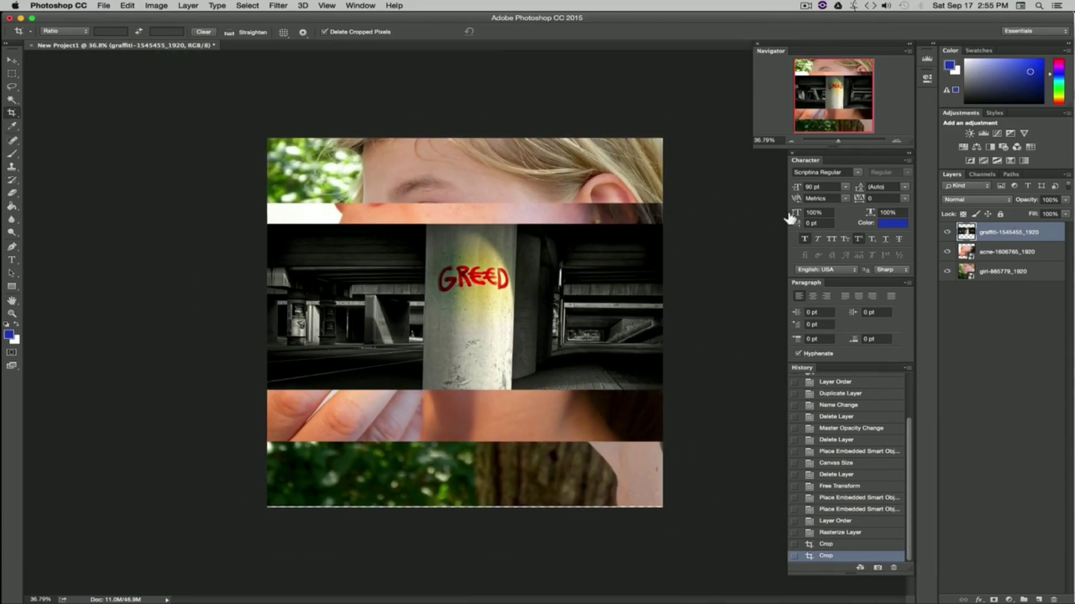
pyautogui.press('v')
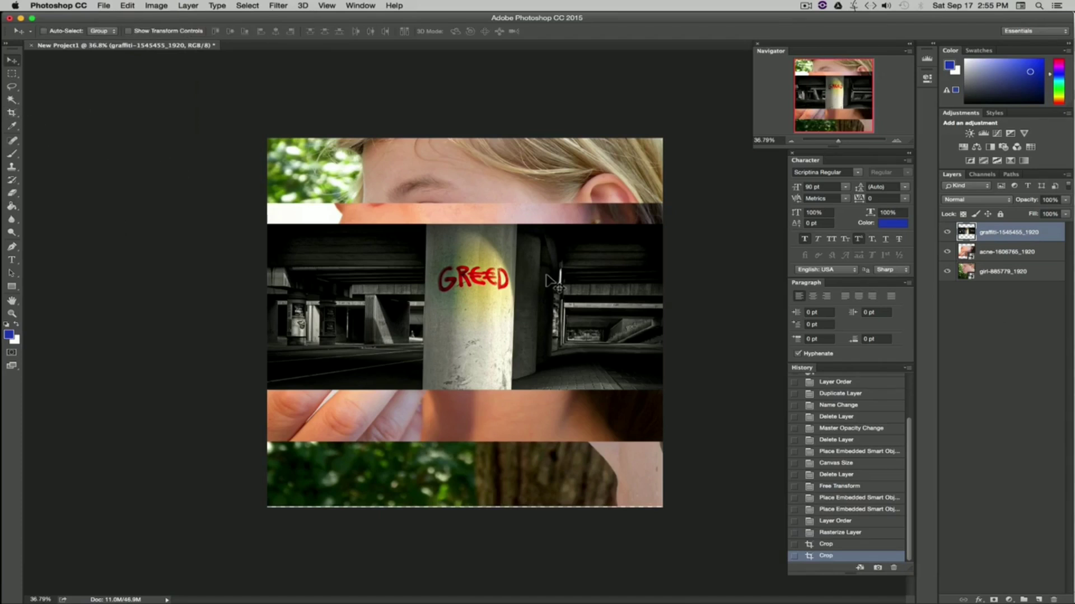
pyautogui.press('c')
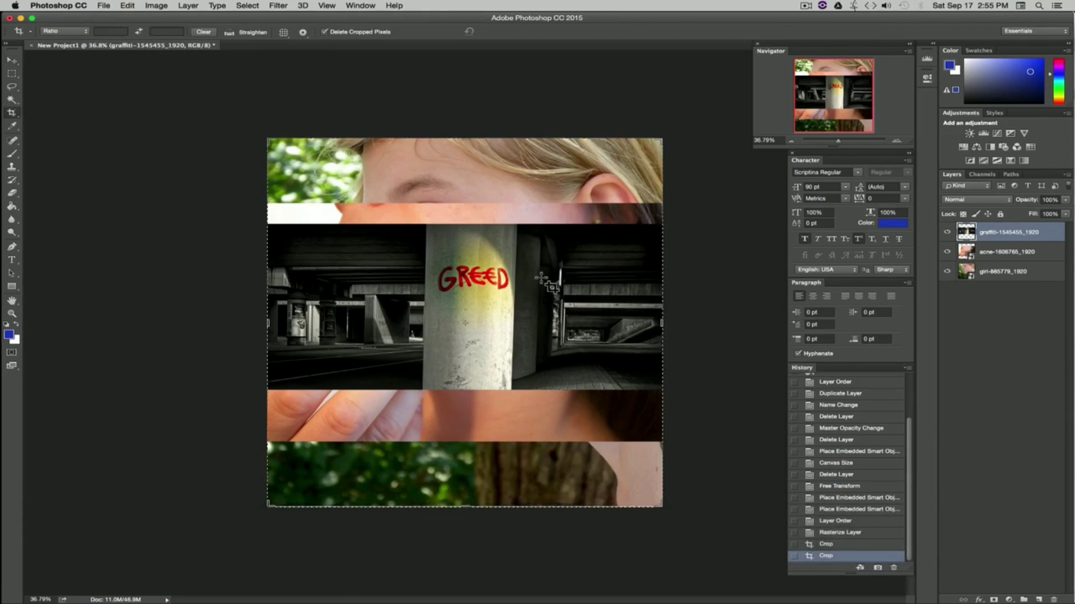
pyautogui.moveTo(471, 507); pyautogui.dragTo(462, 448)
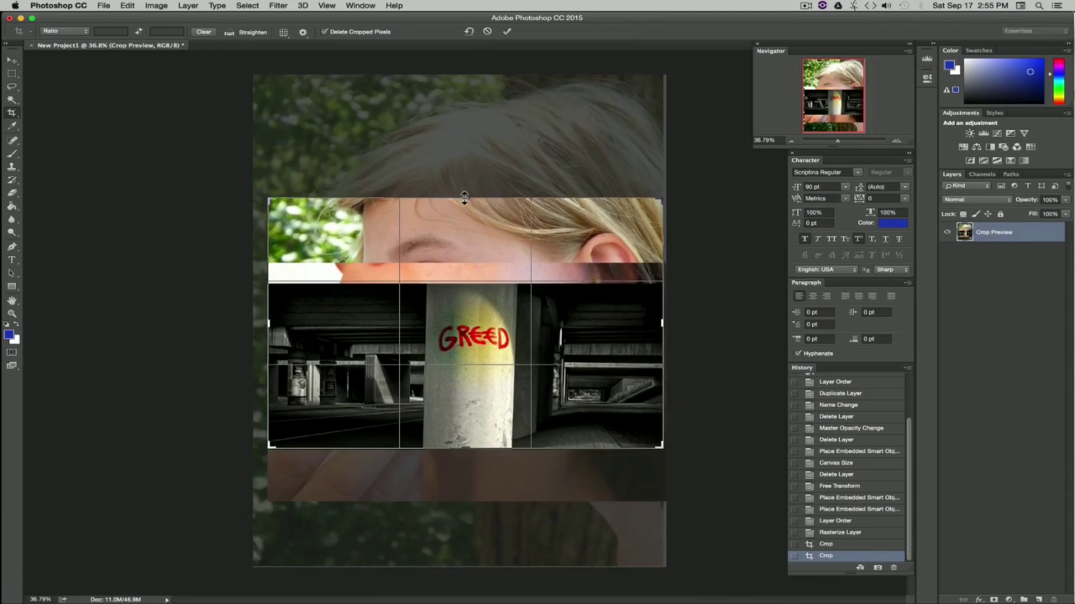
pyautogui.moveTo(464, 198); pyautogui.dragTo(464, 240)
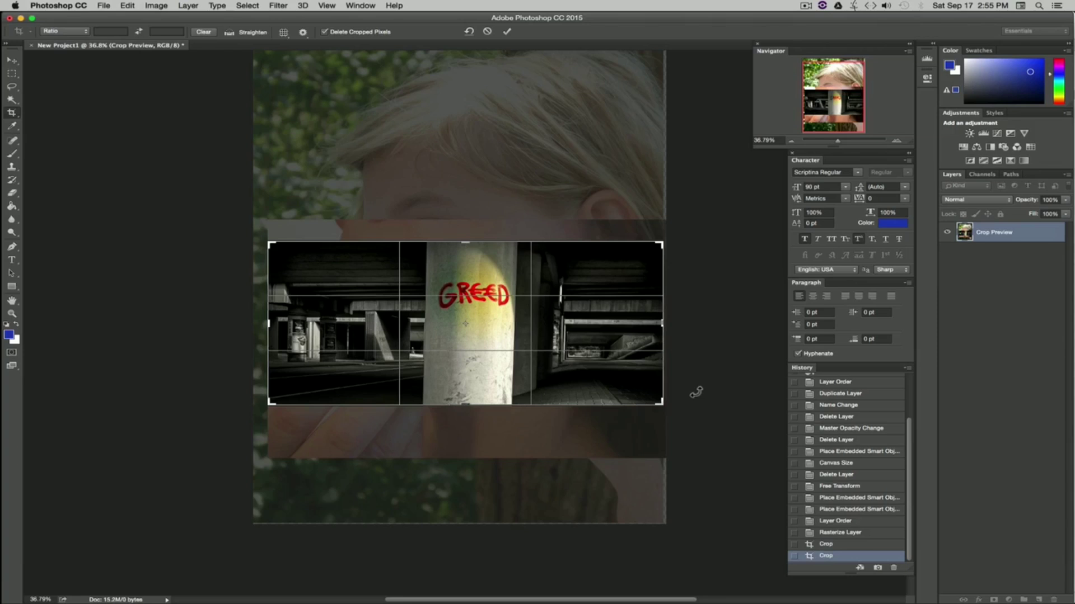
pyautogui.press('Return')
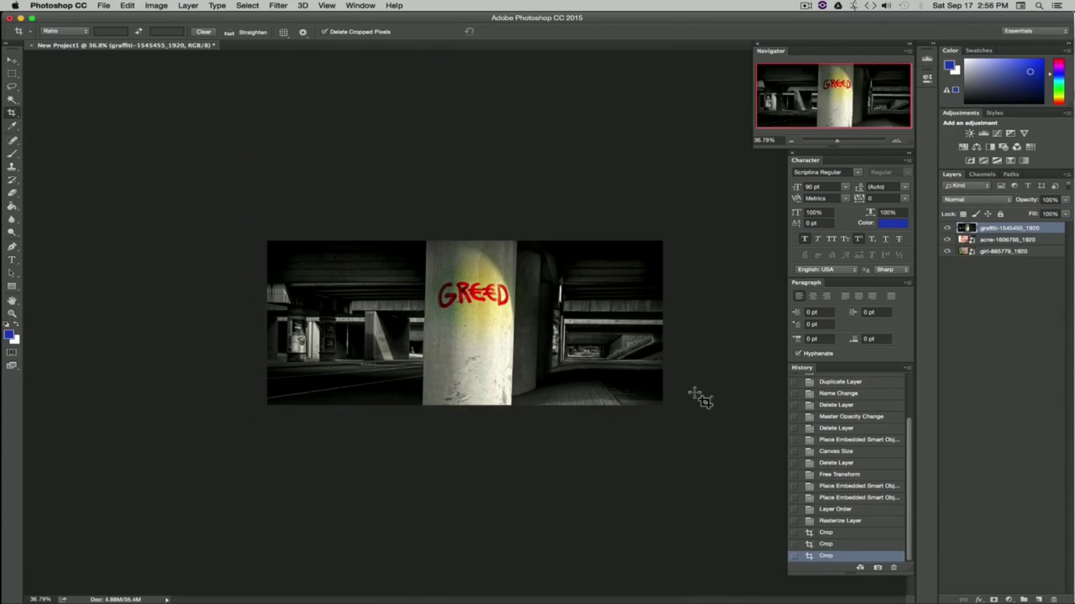
# Step: Open Blending Options for the graffiti layer and toggle Bevel & Emboss on and off
pyautogui.moveTo(835, 140); pyautogui.dragTo(840, 140)
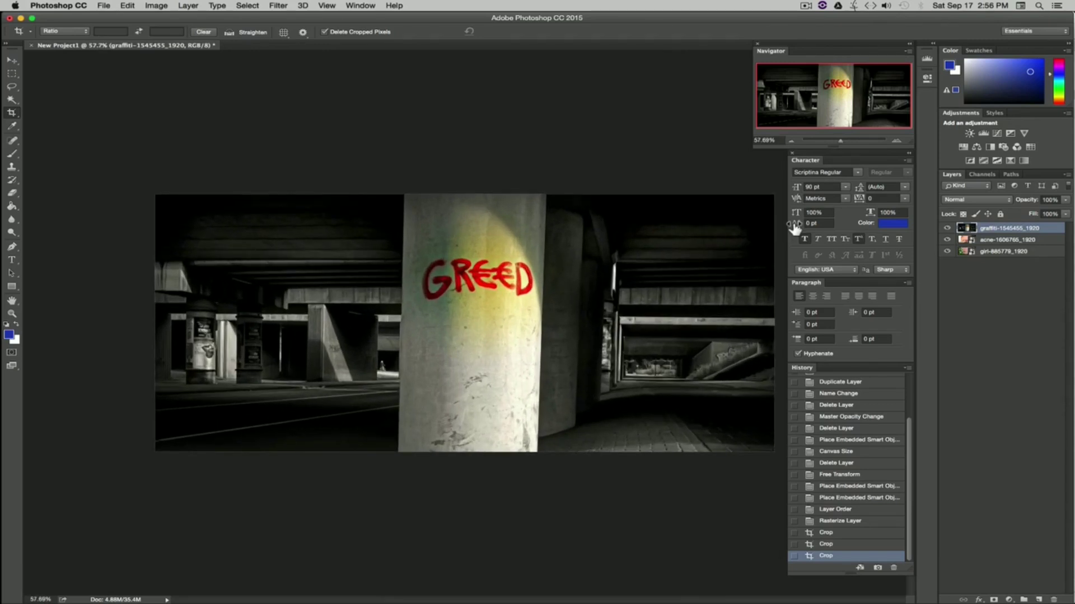
pyautogui.click(11, 61)
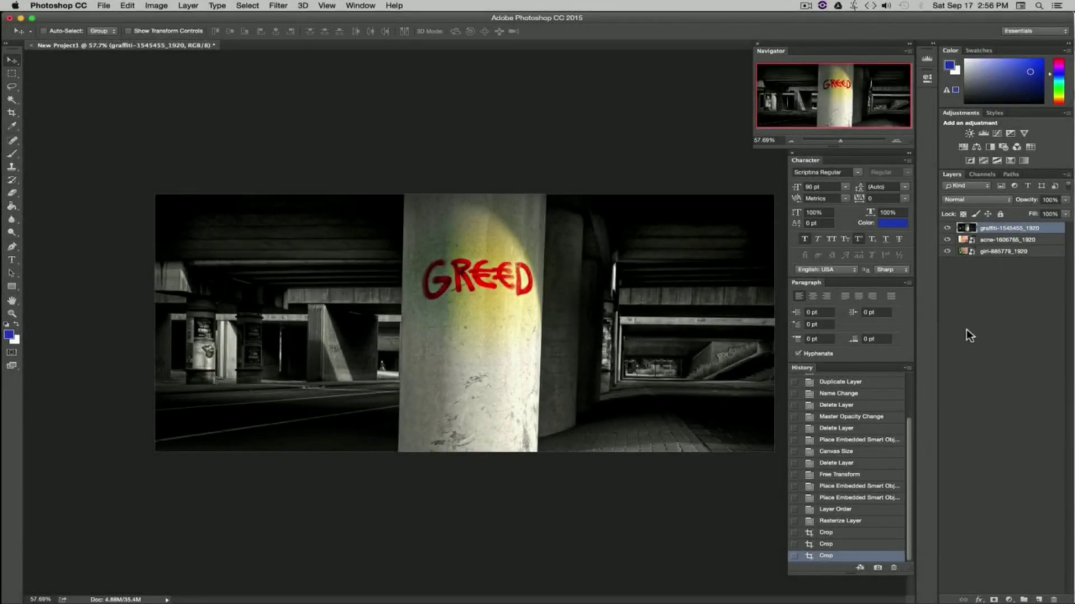
pyautogui.rightClick(992, 228)
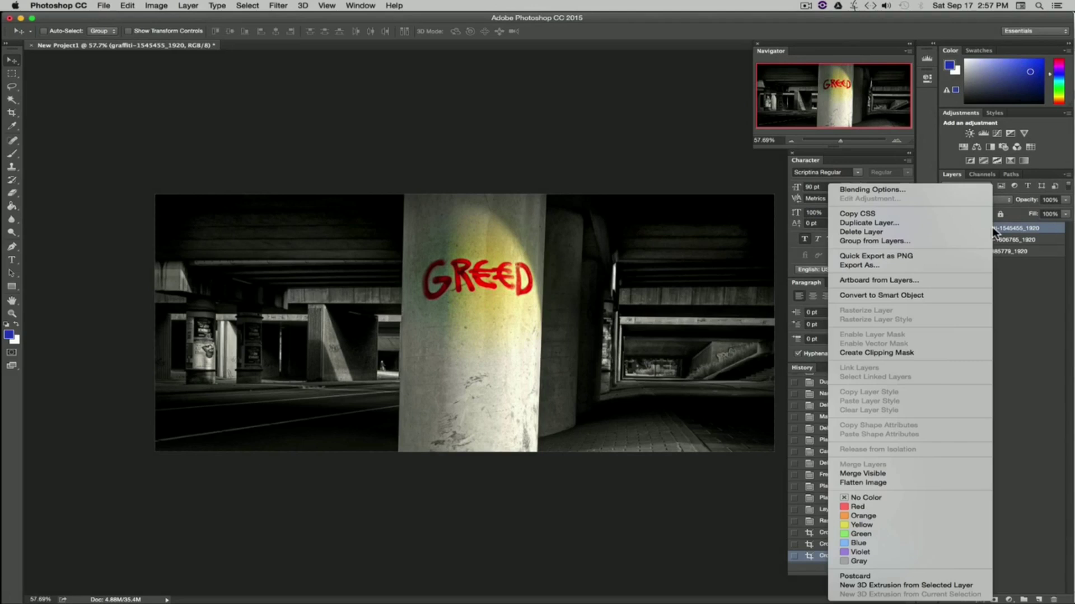
pyautogui.click(868, 190)
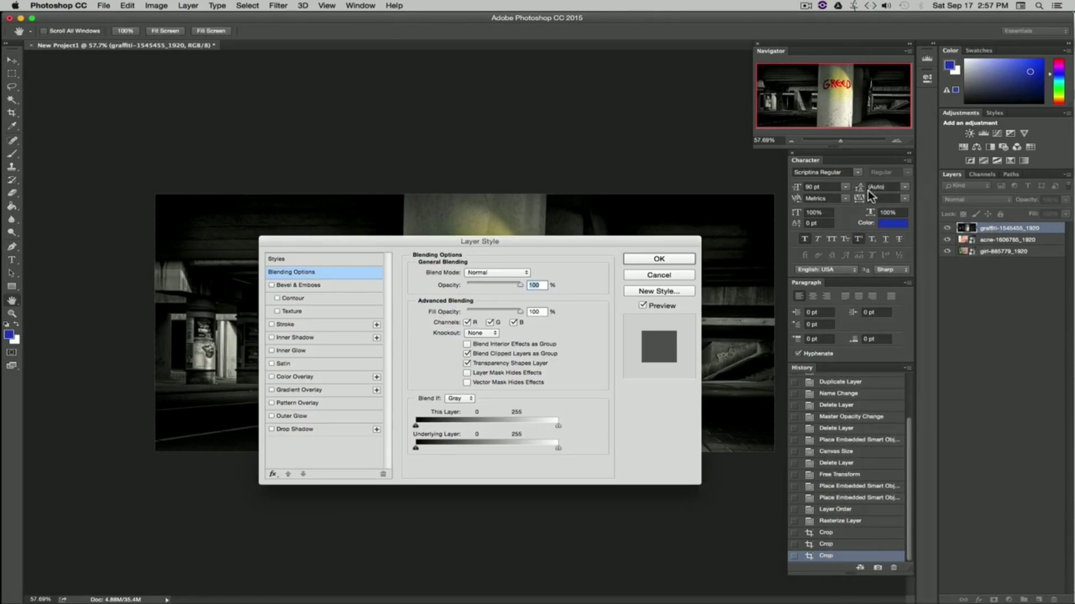
pyautogui.moveTo(526, 252); pyautogui.dragTo(502, 208)
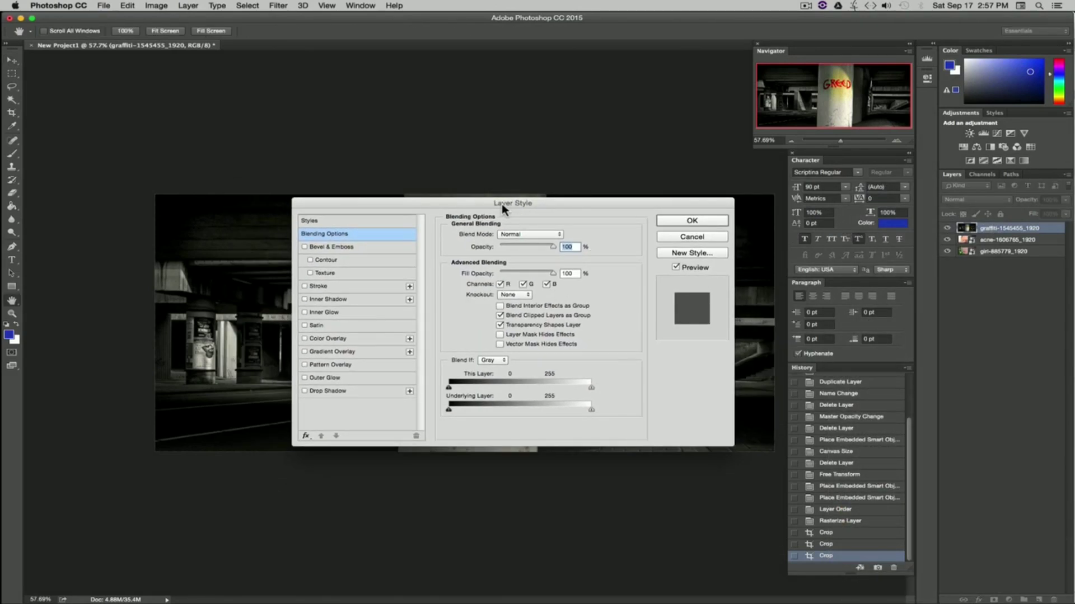
pyautogui.click(304, 247)
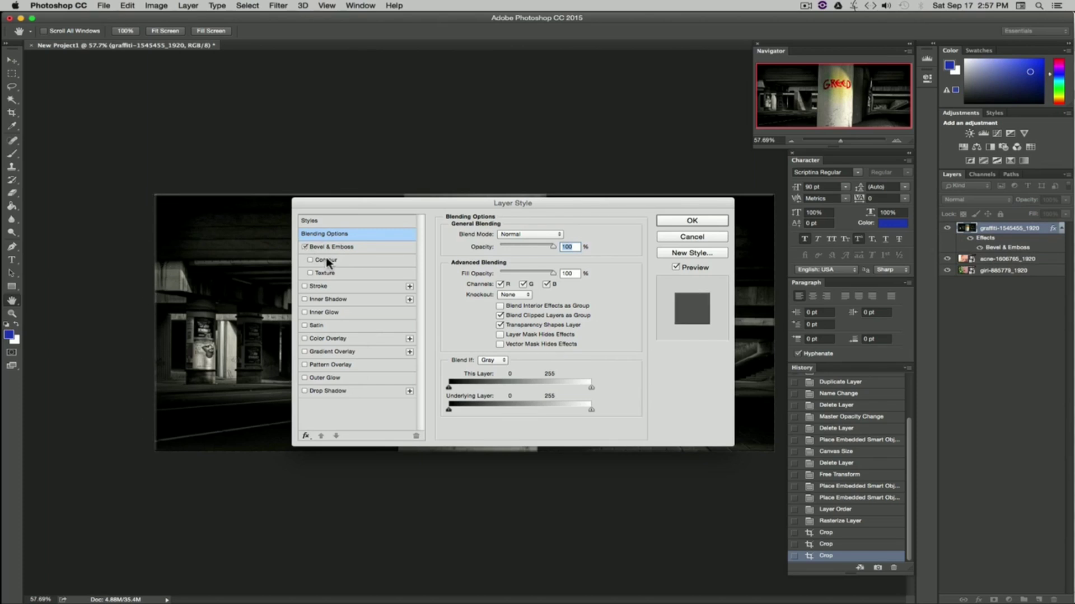
pyautogui.click(305, 247)
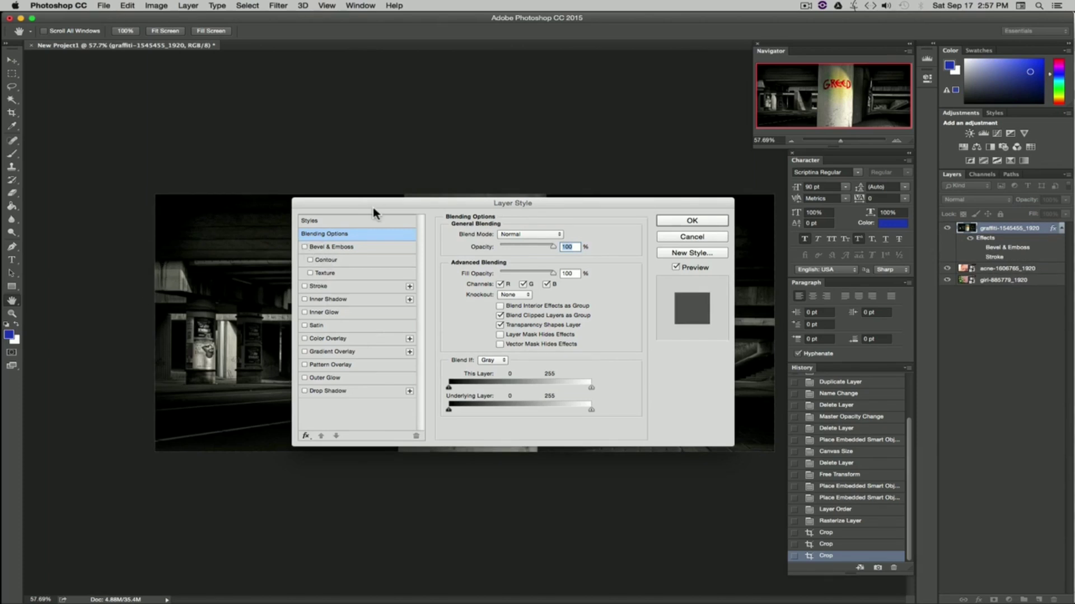
pyautogui.moveTo(372, 205); pyautogui.dragTo(699, 214)
pyautogui.click(649, 256)
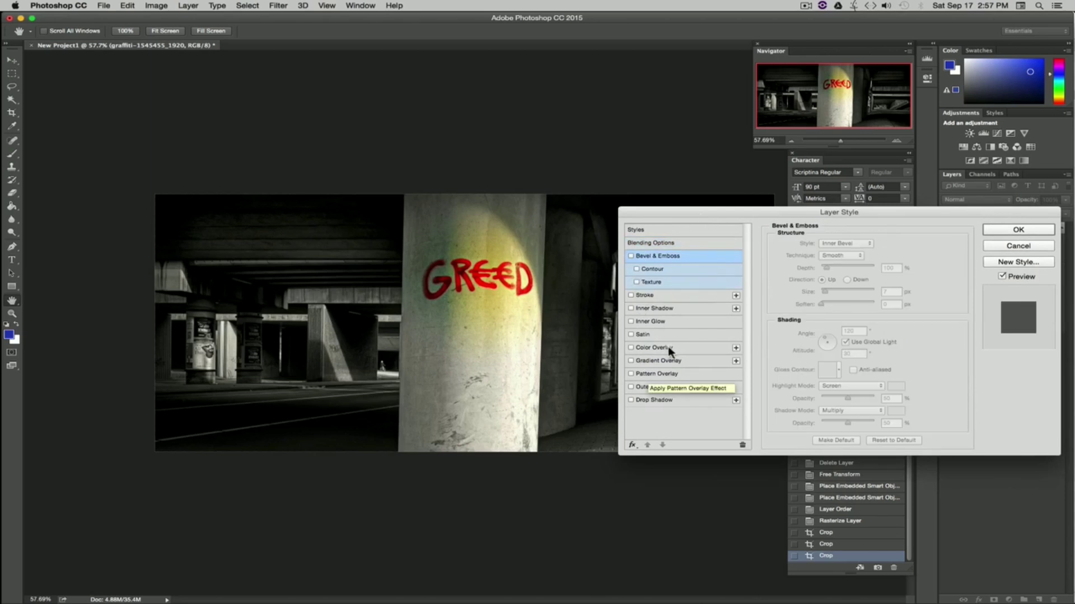
# Step: Try a Satin effect on the graffiti layer with lowered opacity, then switch it off
pyautogui.click(631, 335)
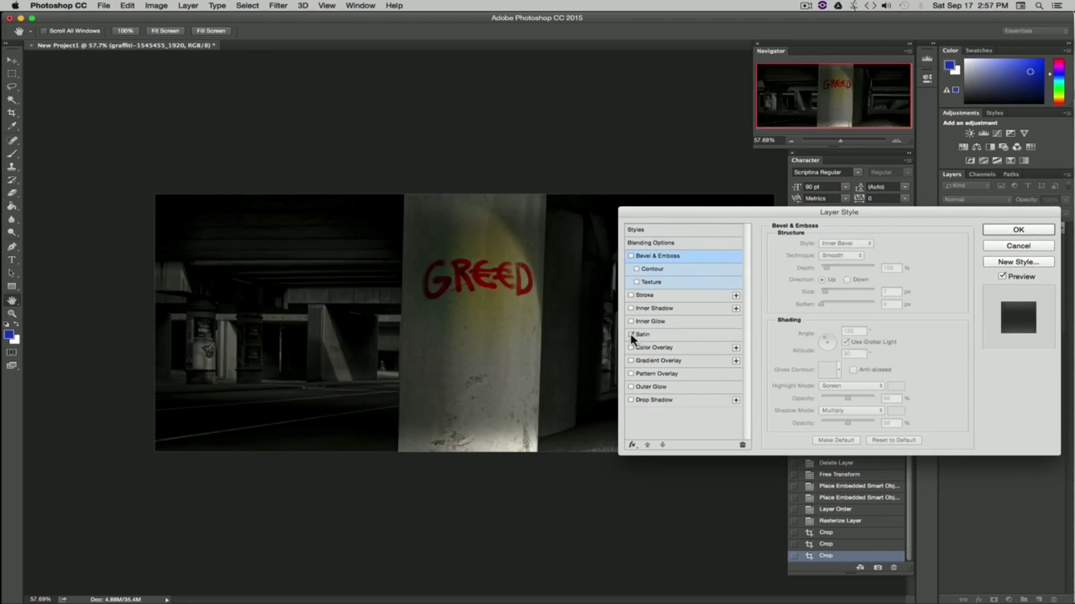
pyautogui.click(632, 336)
pyautogui.click(631, 336)
pyautogui.click(643, 334)
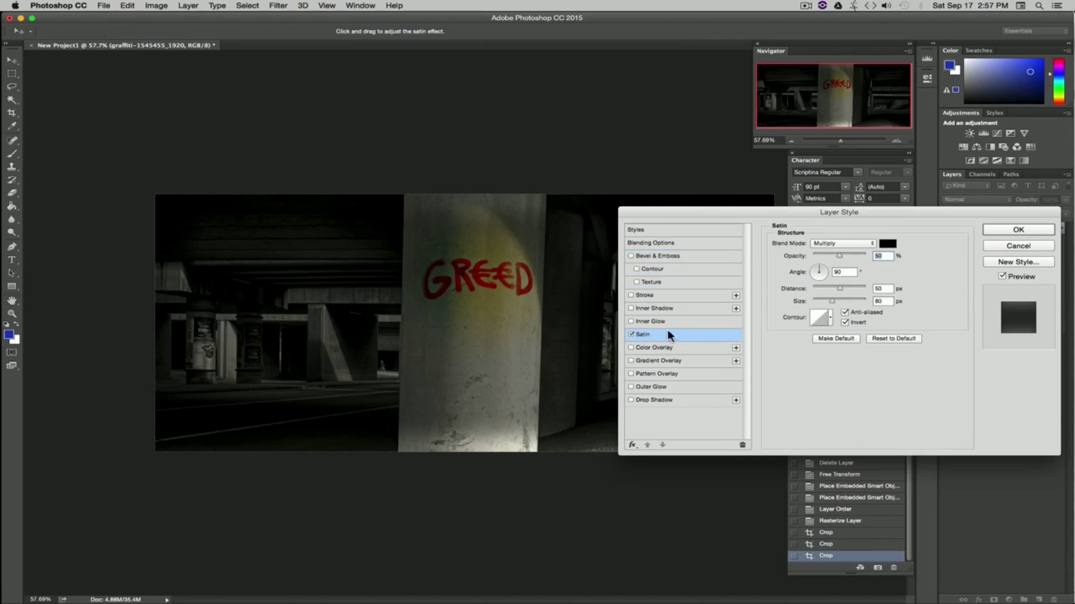
pyautogui.moveTo(839, 255)
pyautogui.mouseDown()
pyautogui.moveTo(812, 256)
pyautogui.moveTo(866, 255)
pyautogui.moveTo(833, 256)
pyautogui.mouseUp()
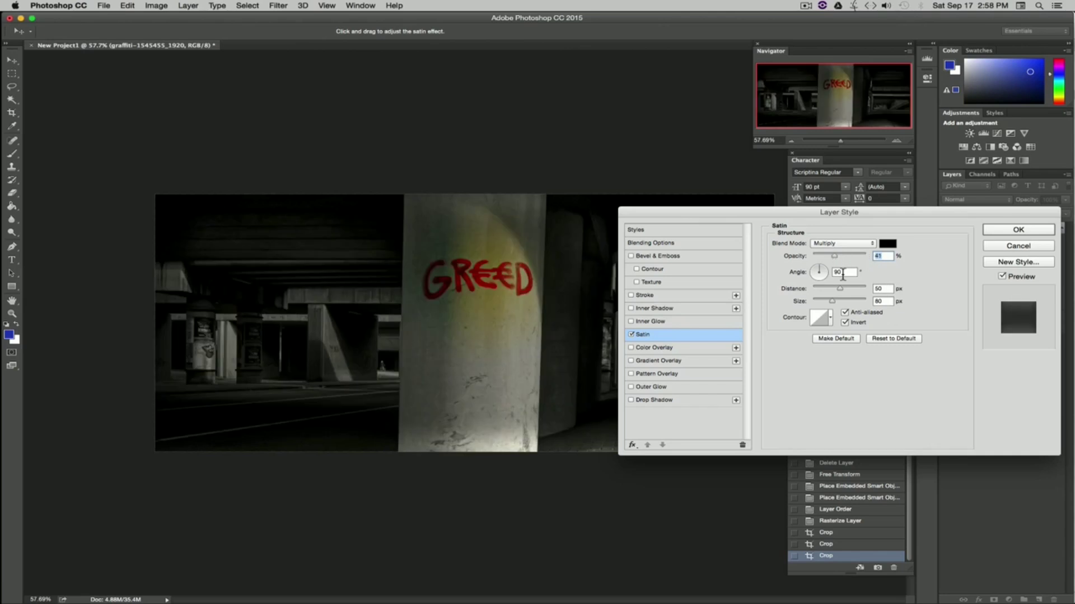
pyautogui.click(631, 334)
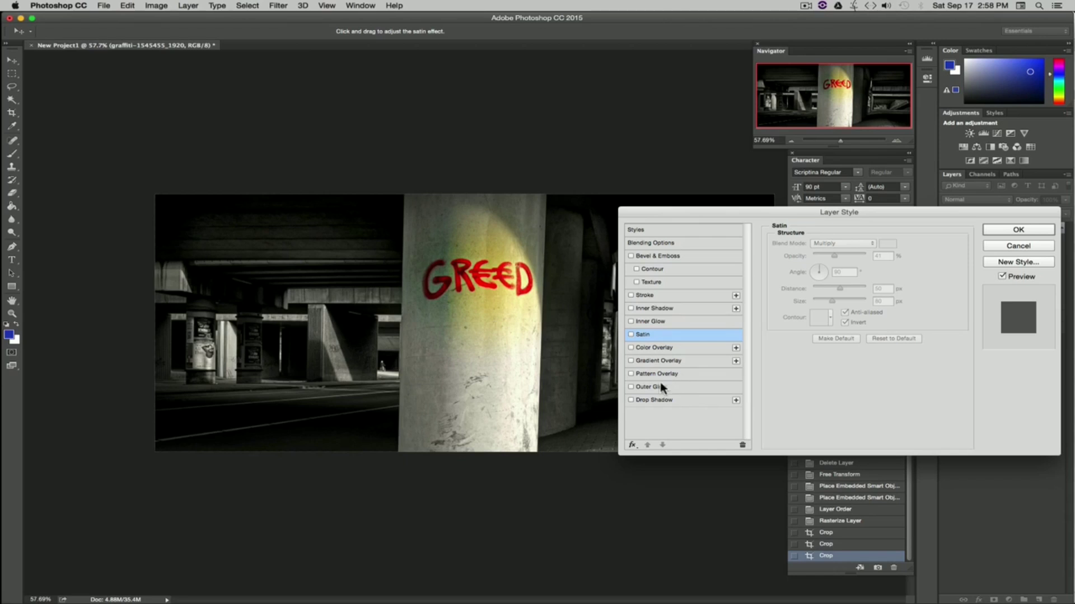
# Step: Try a Gradient Overlay effect on the graffiti layer, then switch it off
pyautogui.click(645, 350)
pyautogui.click(631, 361)
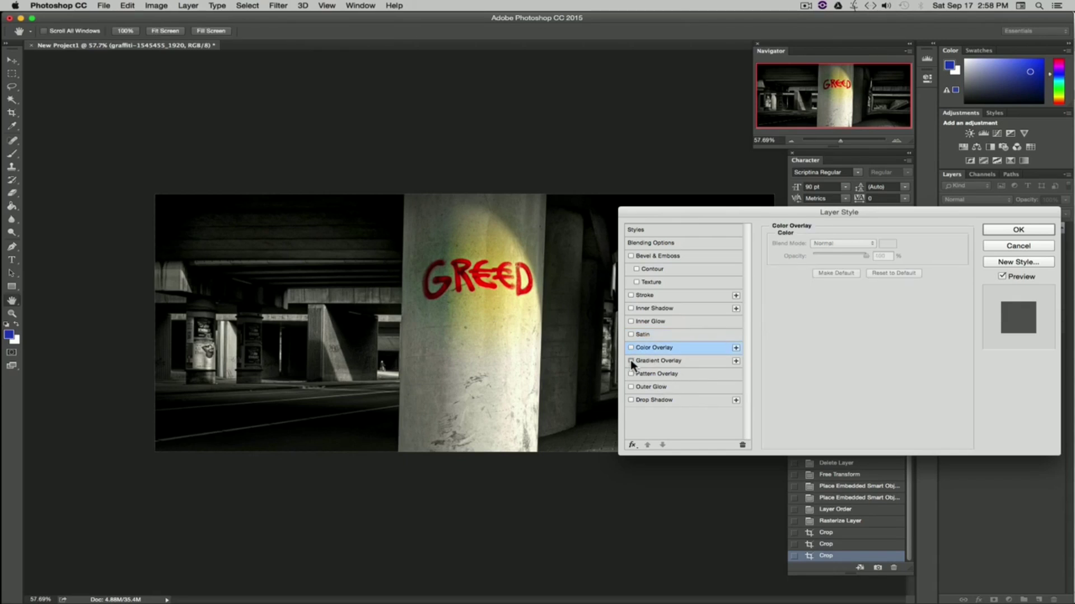
pyautogui.click(660, 362)
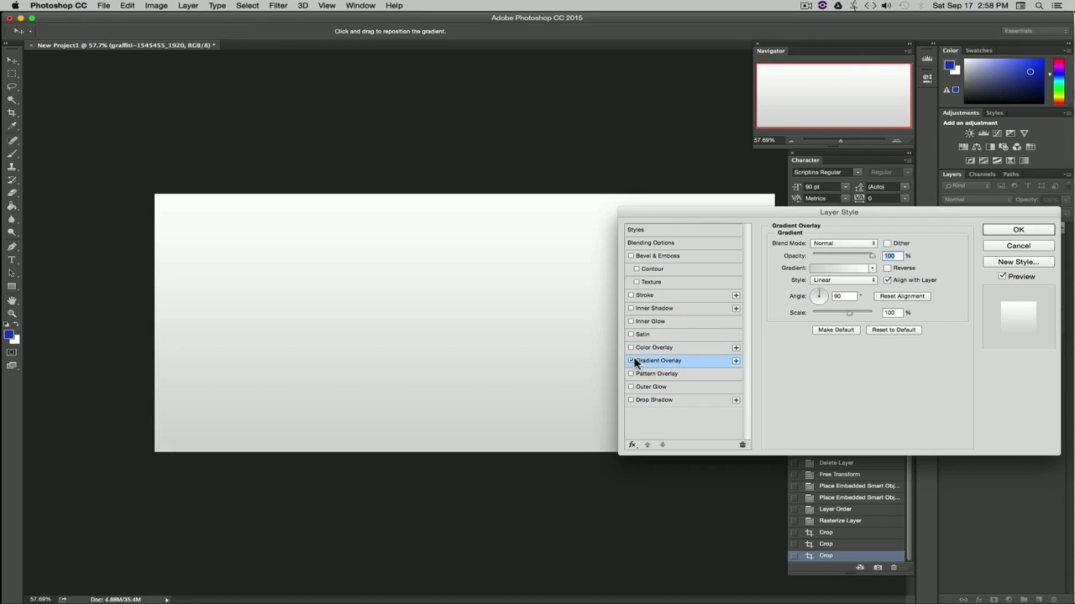
pyautogui.click(631, 361)
# Step: Try a Pattern Overlay at 24% opacity, switch it off, and close the Layer Style dialog
pyautogui.click(631, 373)
pyautogui.click(656, 375)
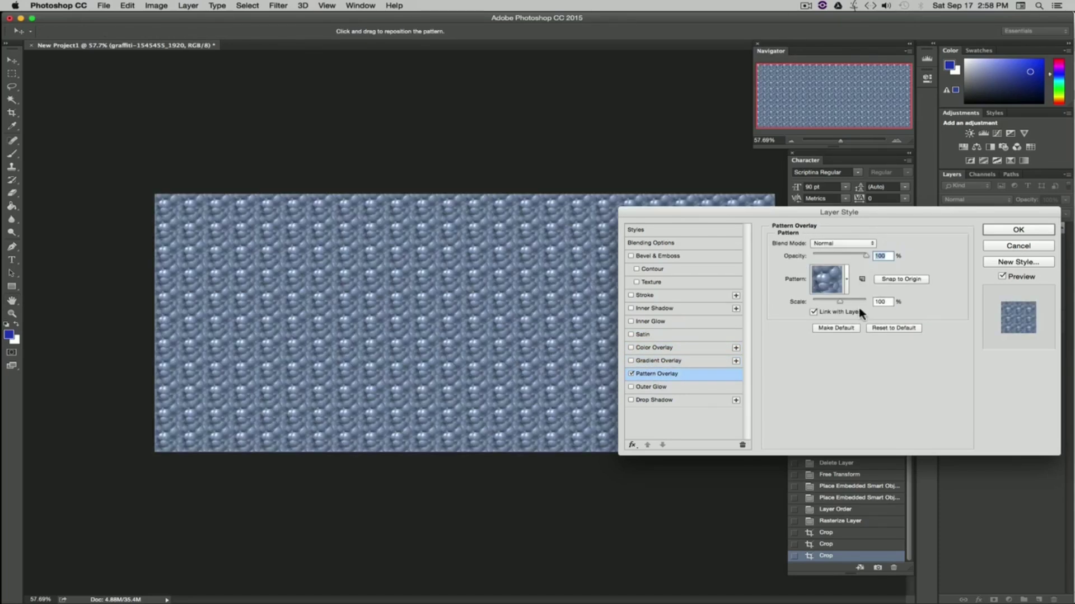
pyautogui.moveTo(867, 256); pyautogui.dragTo(828, 260)
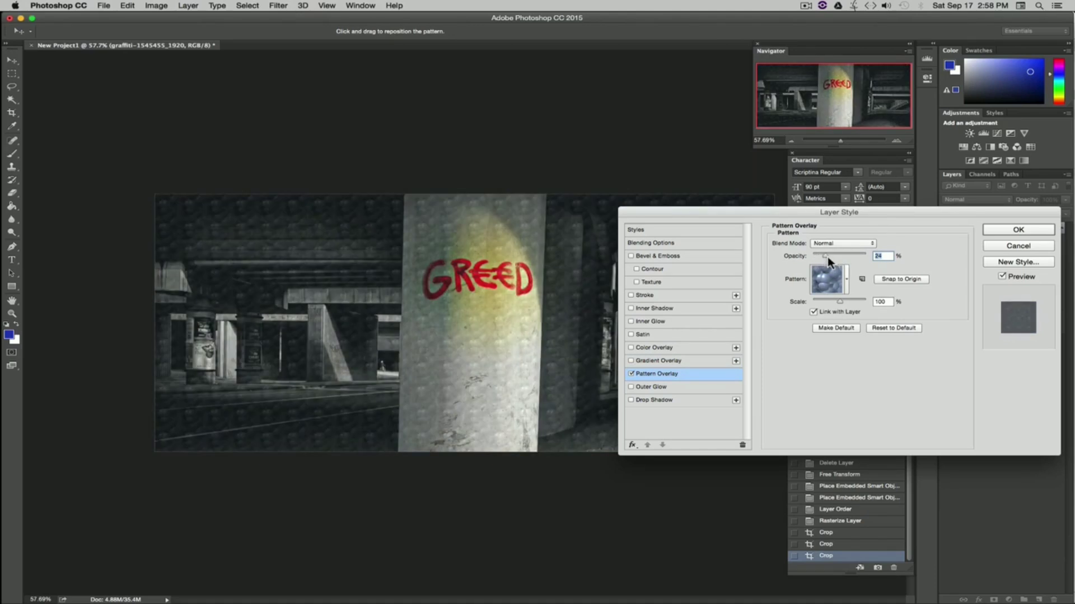
pyautogui.click(631, 374)
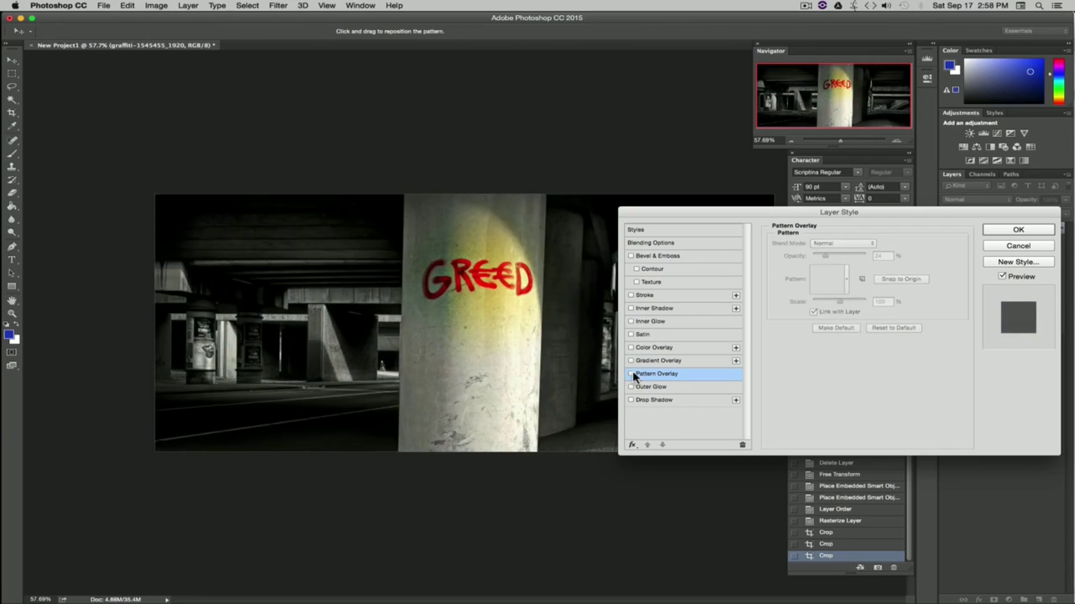
pyautogui.click(1019, 229)
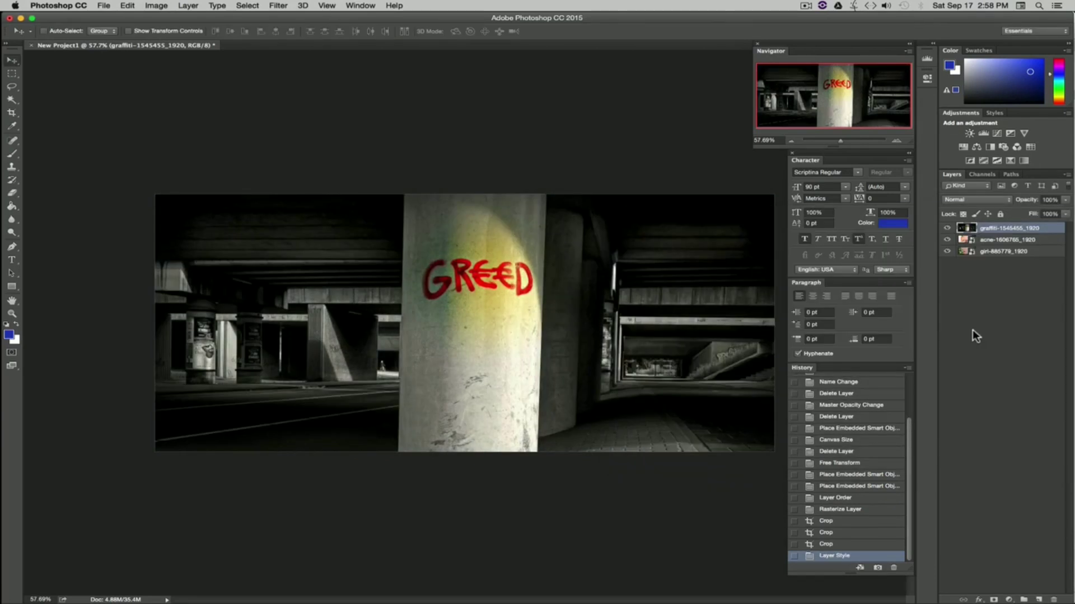
# Step: Open the Layer Style dialog for the graffiti, acne and girl layers in turn, closing each without changes
pyautogui.click(998, 331)
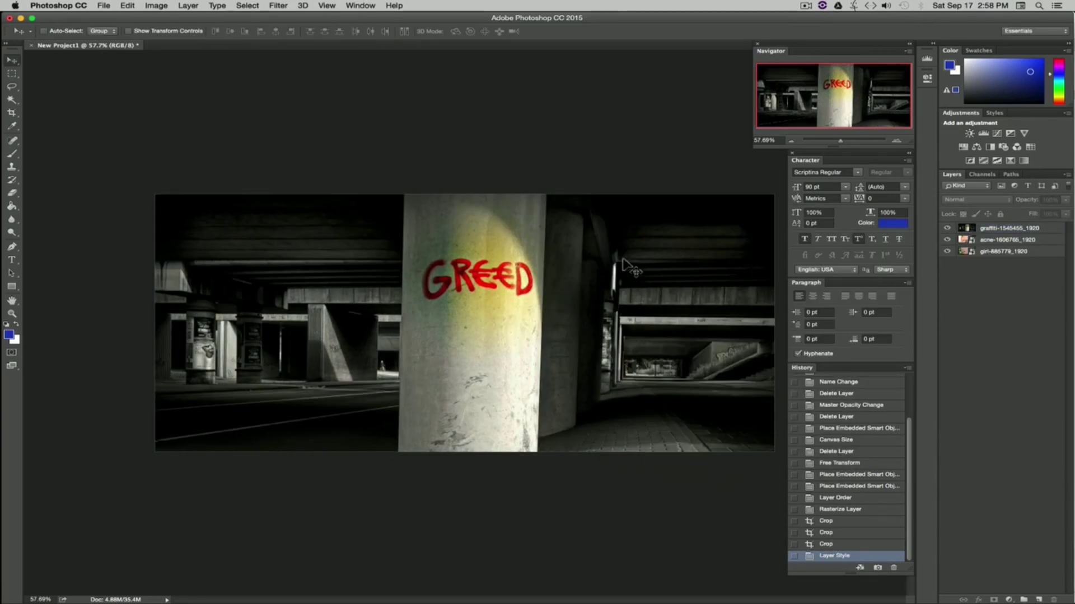
pyautogui.doubleClick(1054, 234)
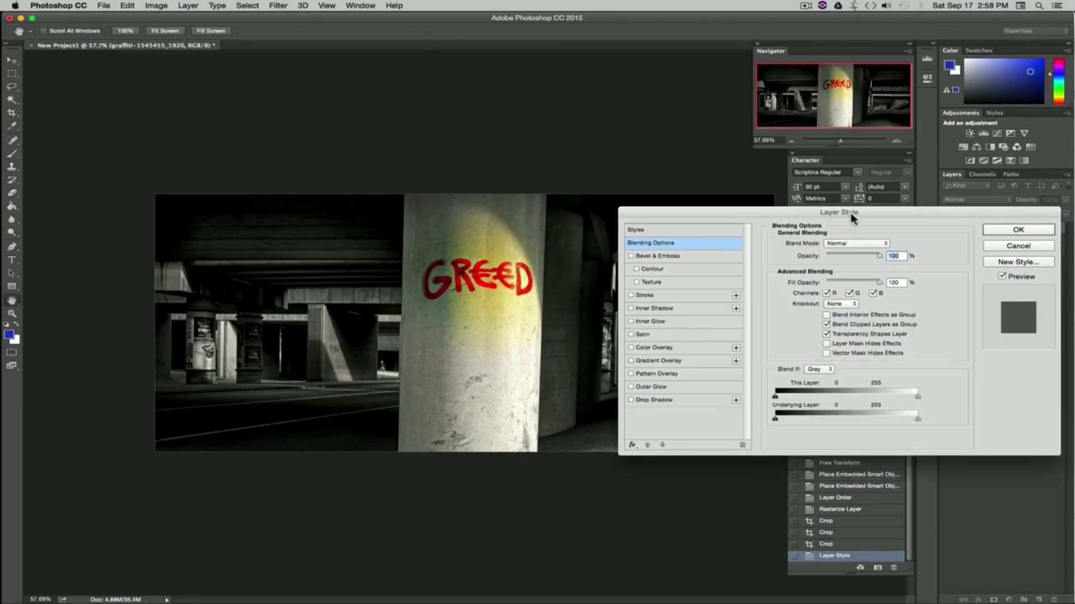
pyautogui.moveTo(852, 218); pyautogui.dragTo(464, 214)
pyautogui.click(641, 243)
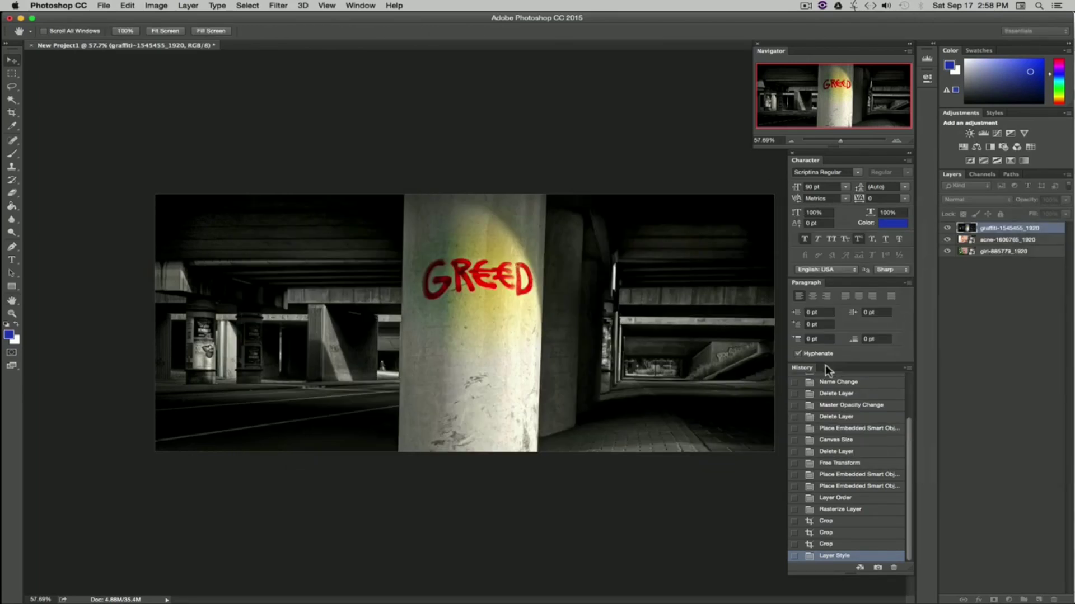
pyautogui.doubleClick(1050, 240)
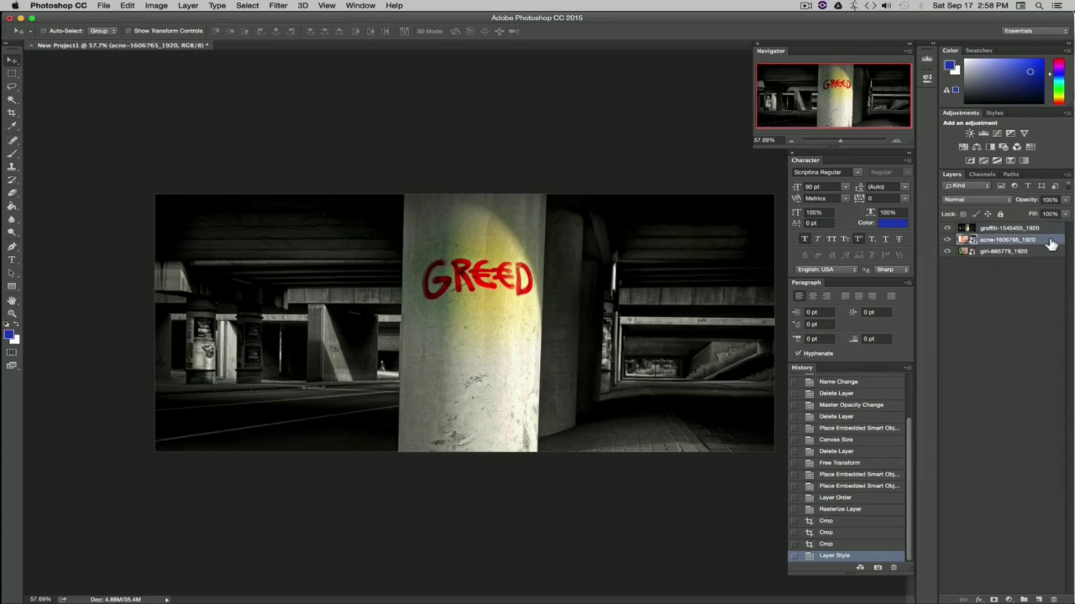
pyautogui.moveTo(476, 209); pyautogui.dragTo(486, 228)
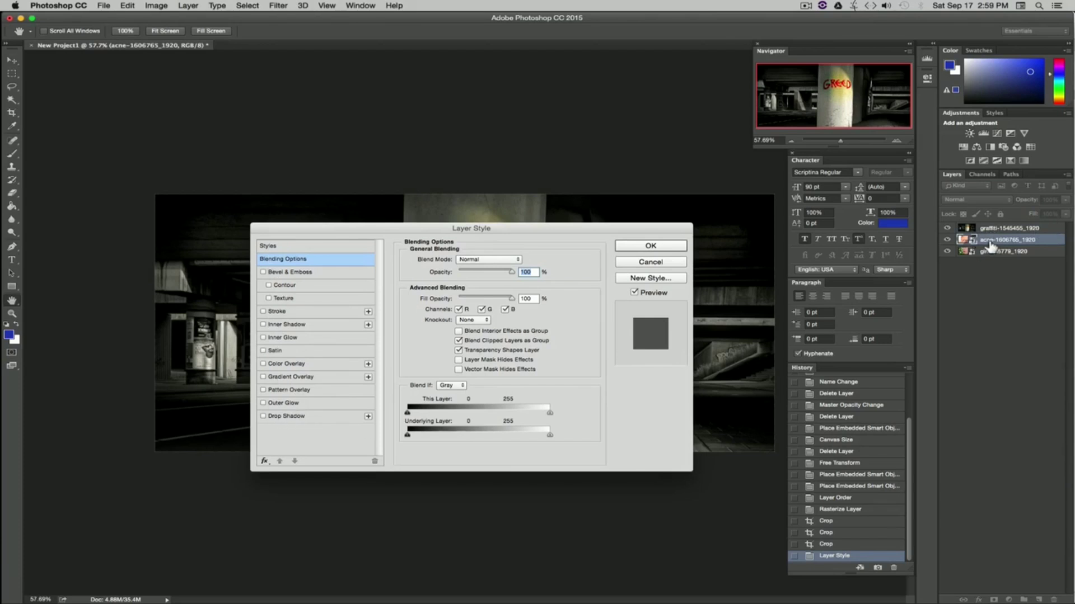
pyautogui.click(675, 250)
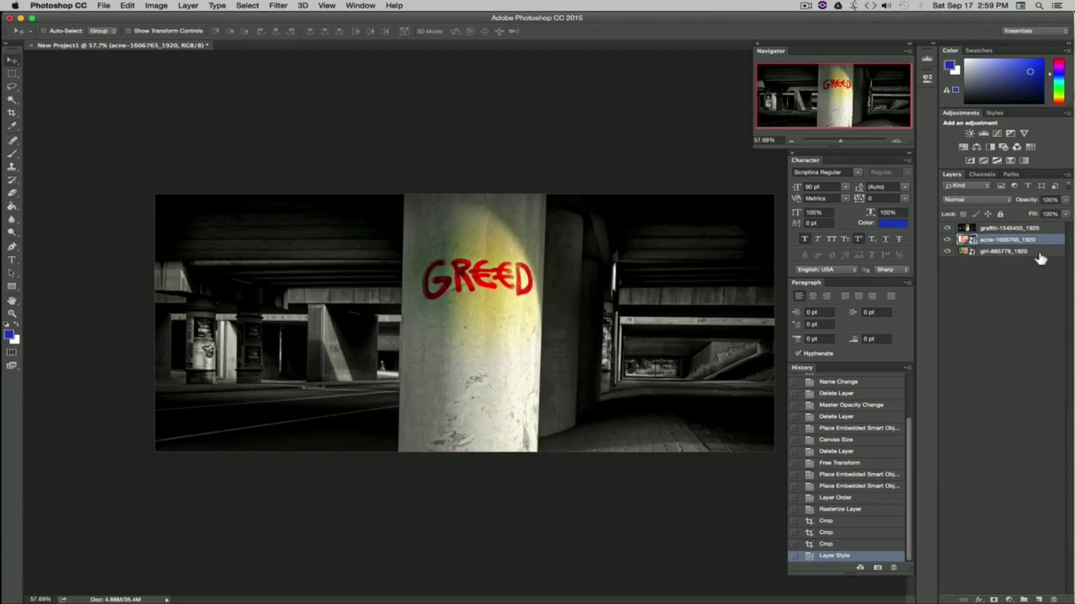
pyautogui.doubleClick(1040, 252)
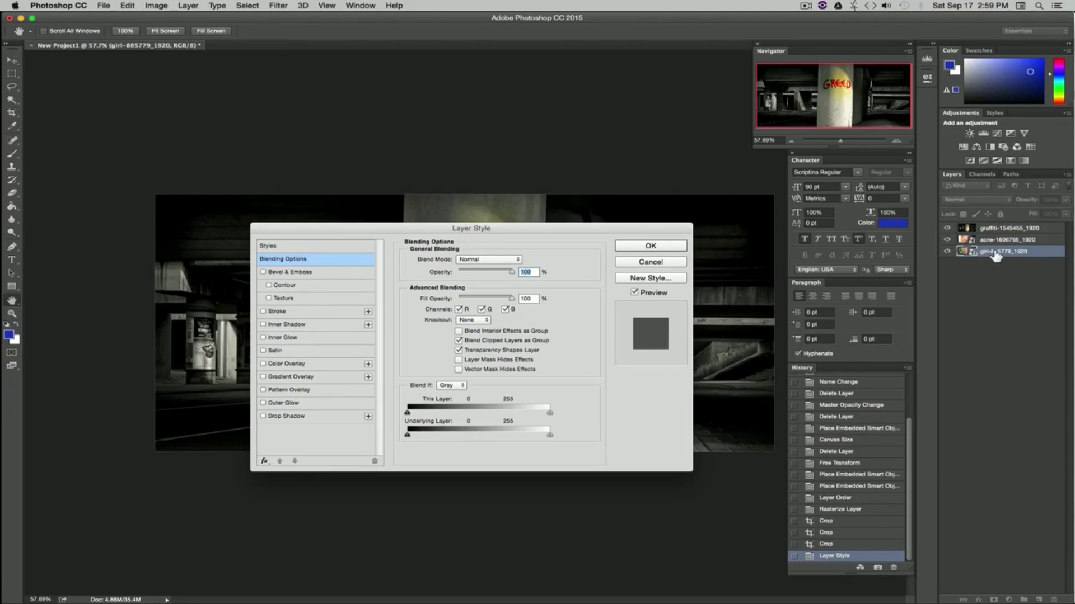
pyautogui.click(650, 263)
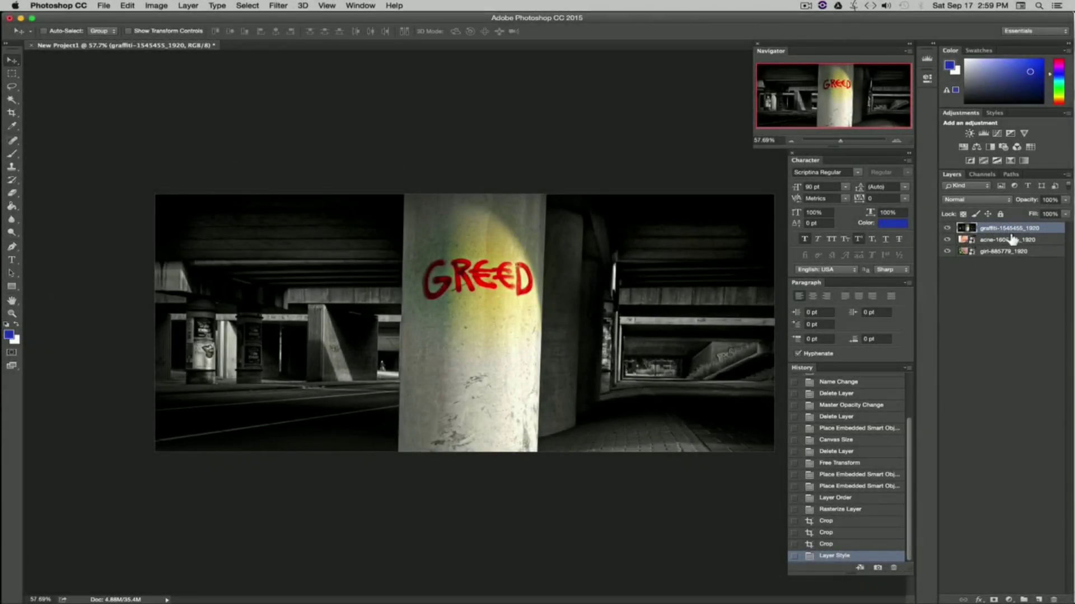
# Step: Delete a large elliptical area from the graffiti layer with the Elliptical Marquee, deselect, and revert it through the History
pyautogui.press('m')
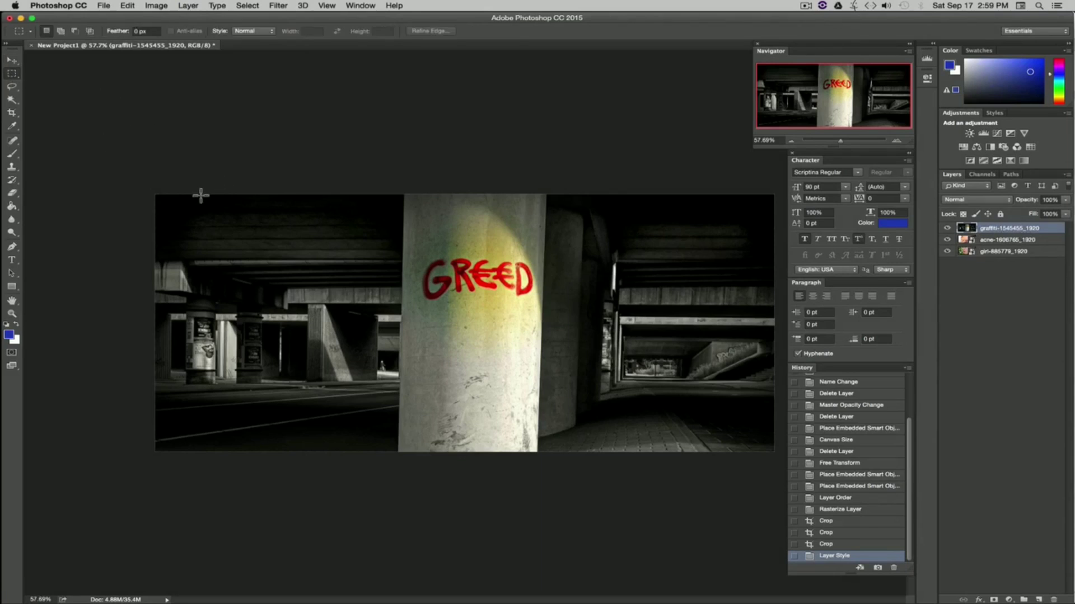
pyautogui.click(16, 78)
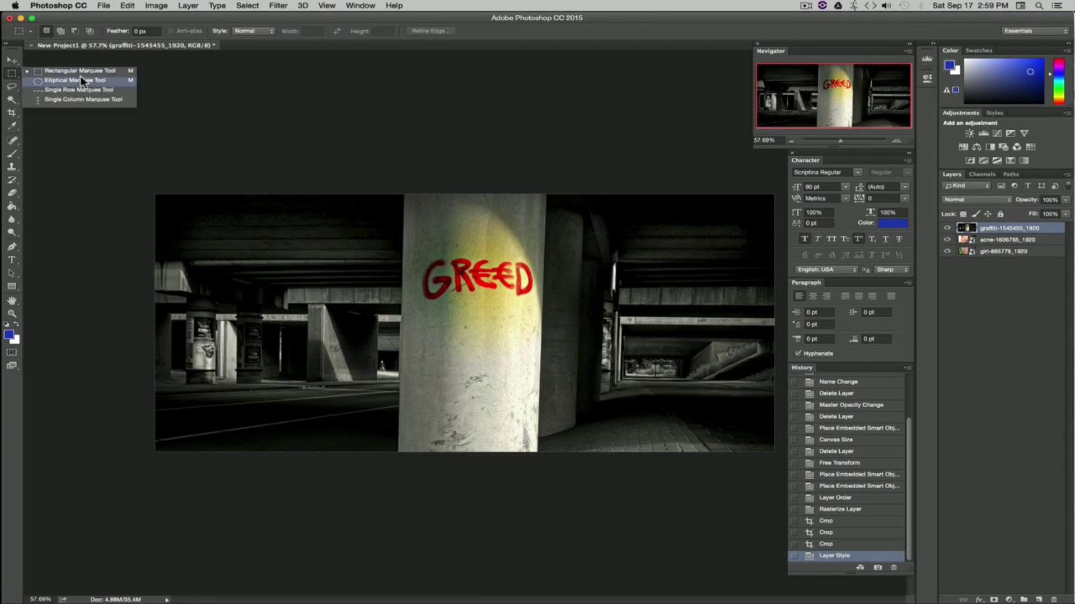
pyautogui.click(58, 82)
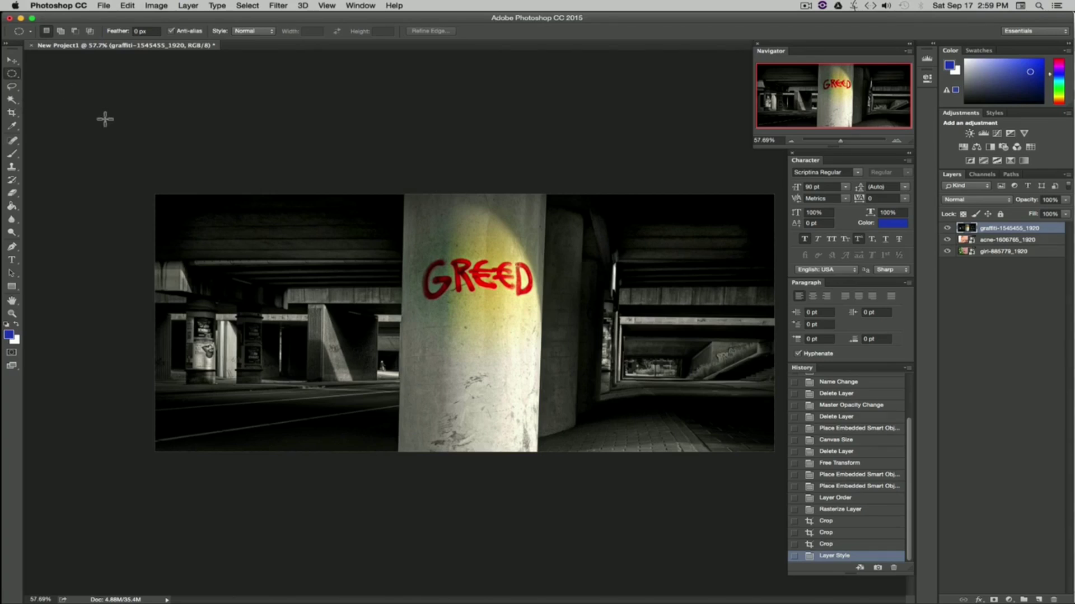
pyautogui.moveTo(622, 216); pyautogui.dragTo(284, 438)
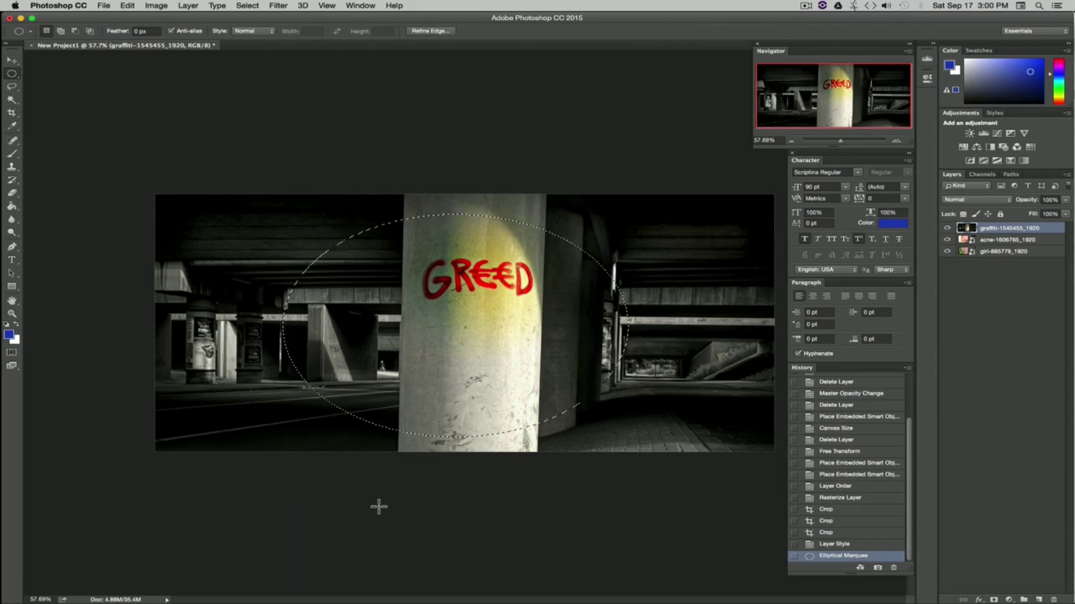
pyautogui.press('BackSpace')
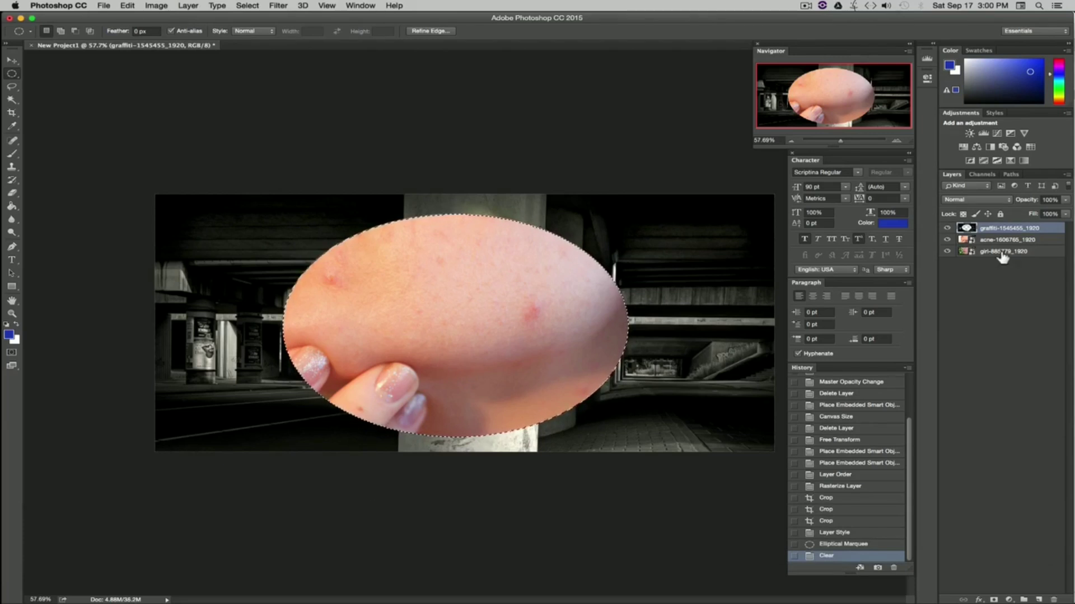
pyautogui.click(13, 59)
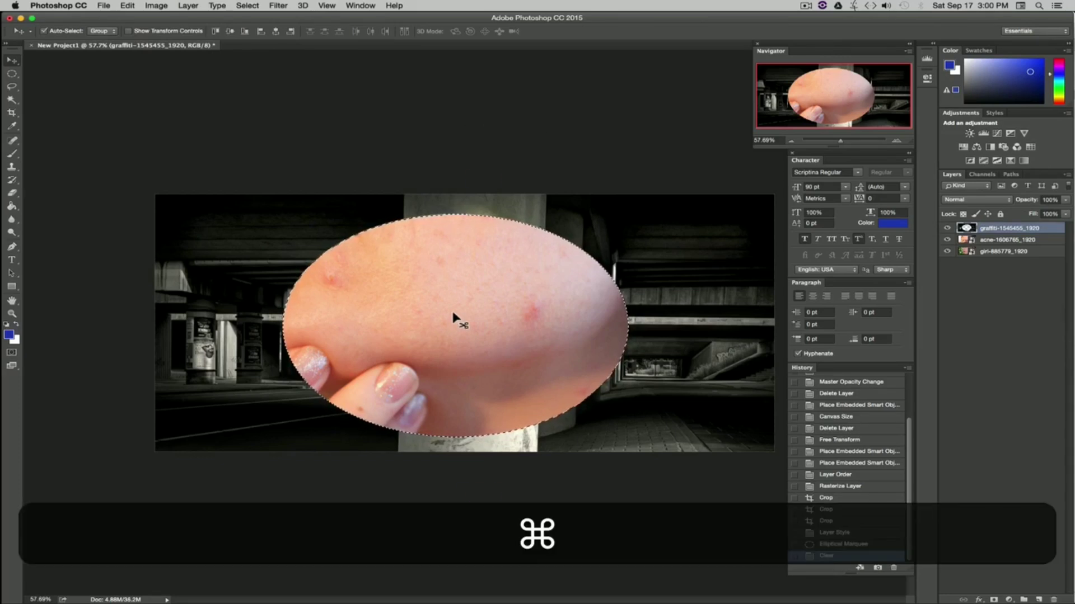
pyautogui.press('super+d')
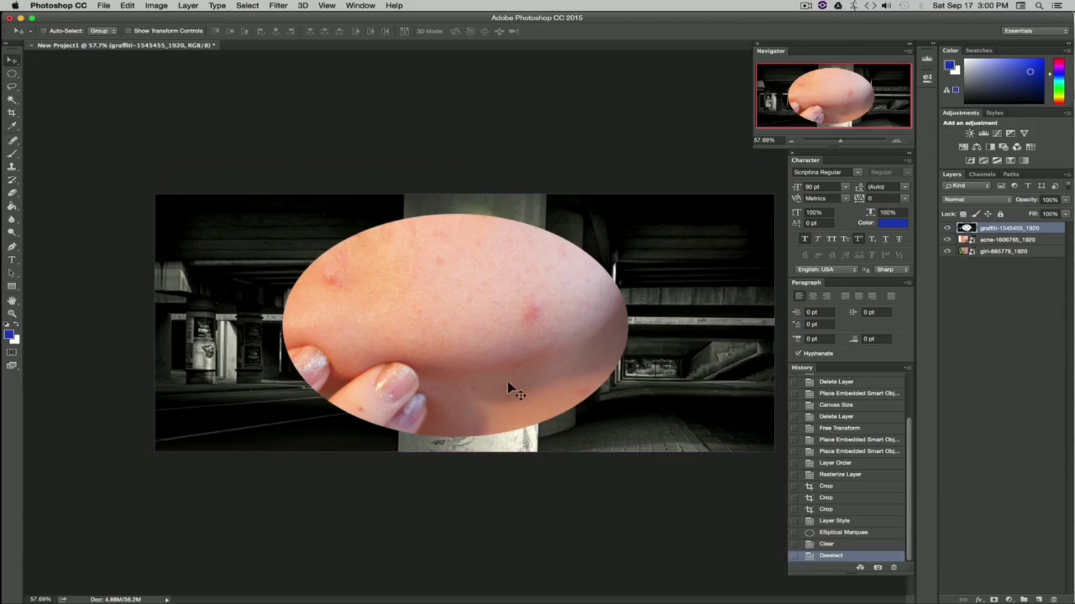
pyautogui.click(242, 6)
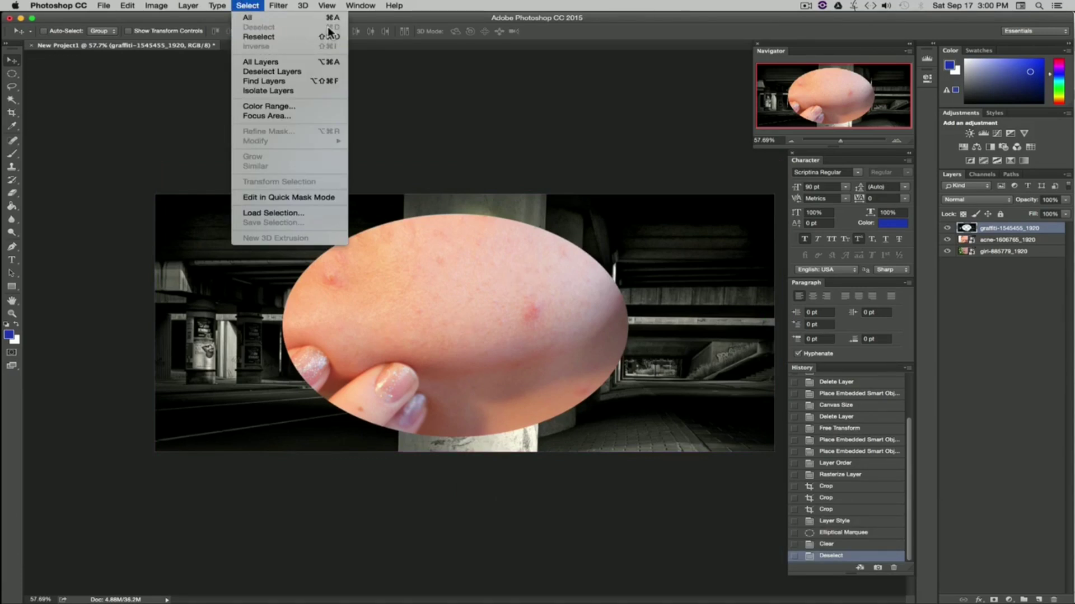
pyautogui.click(35, 83)
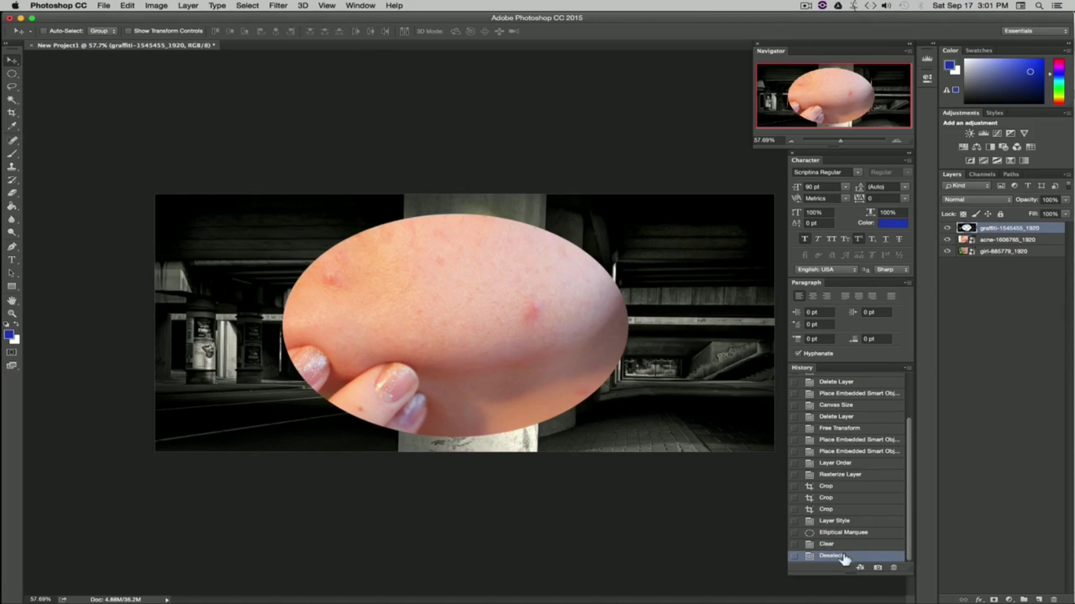
pyautogui.click(838, 524)
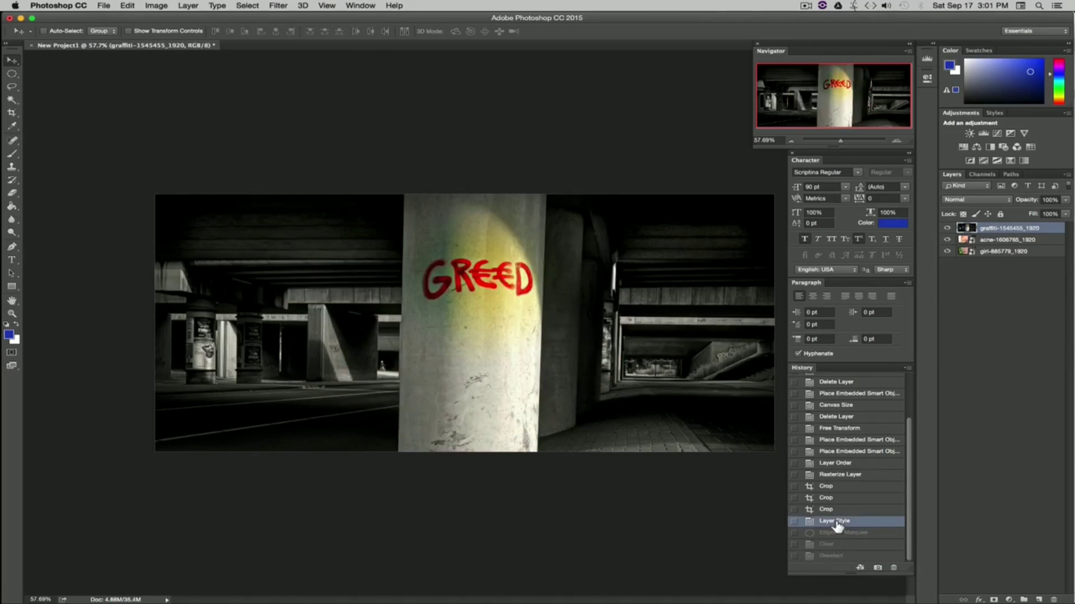
# Step: Delete a rectangular area over the GREED lettering with the Rectangular Marquee, deselect, and revert it through the History
pyautogui.click(11, 74)
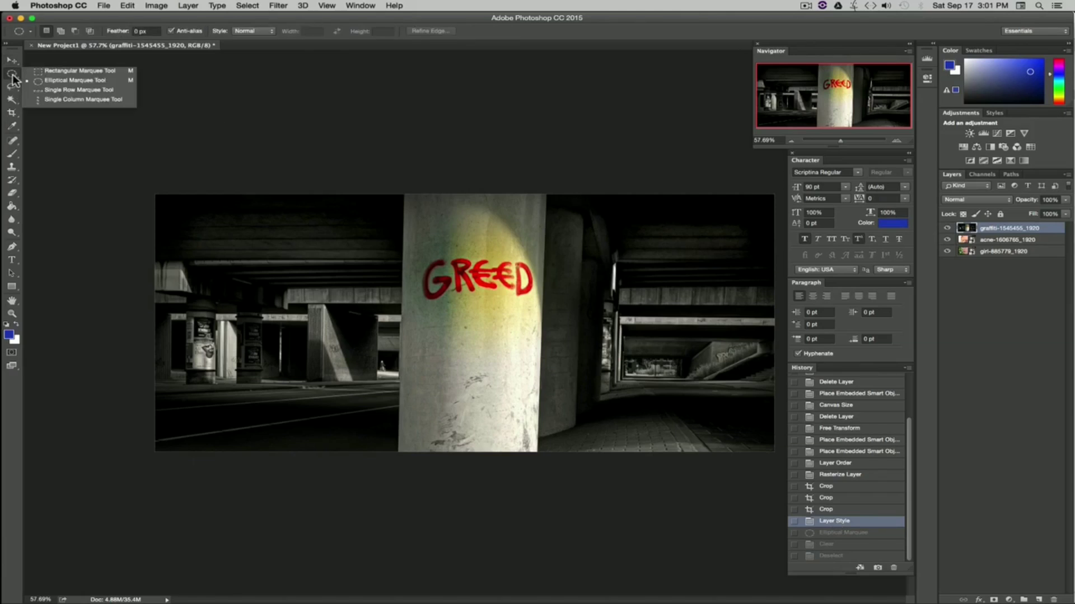
pyautogui.click(67, 73)
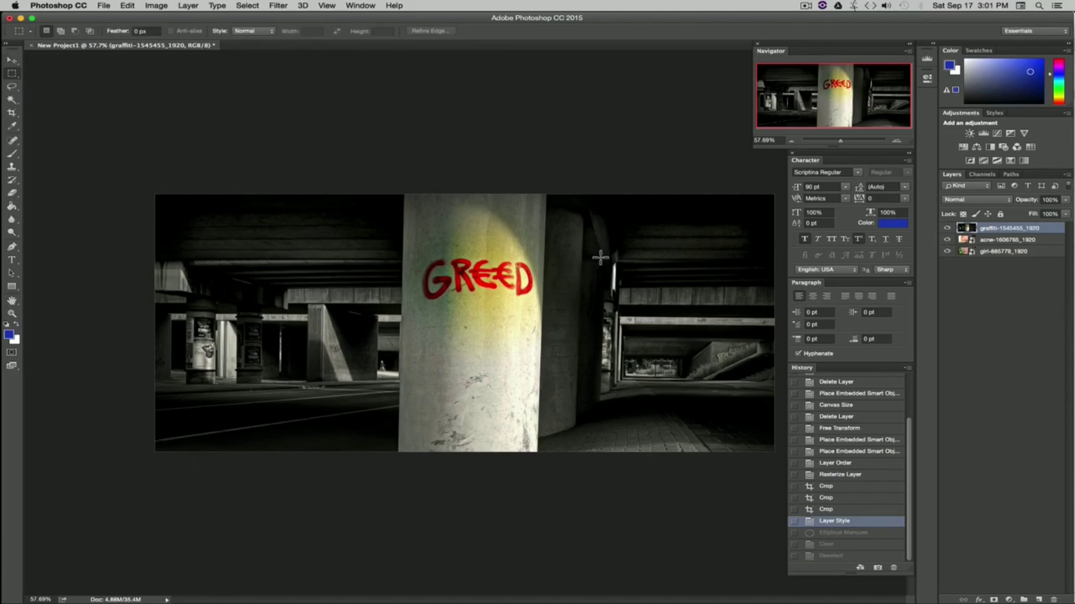
pyautogui.moveTo(551, 254); pyautogui.dragTo(383, 317)
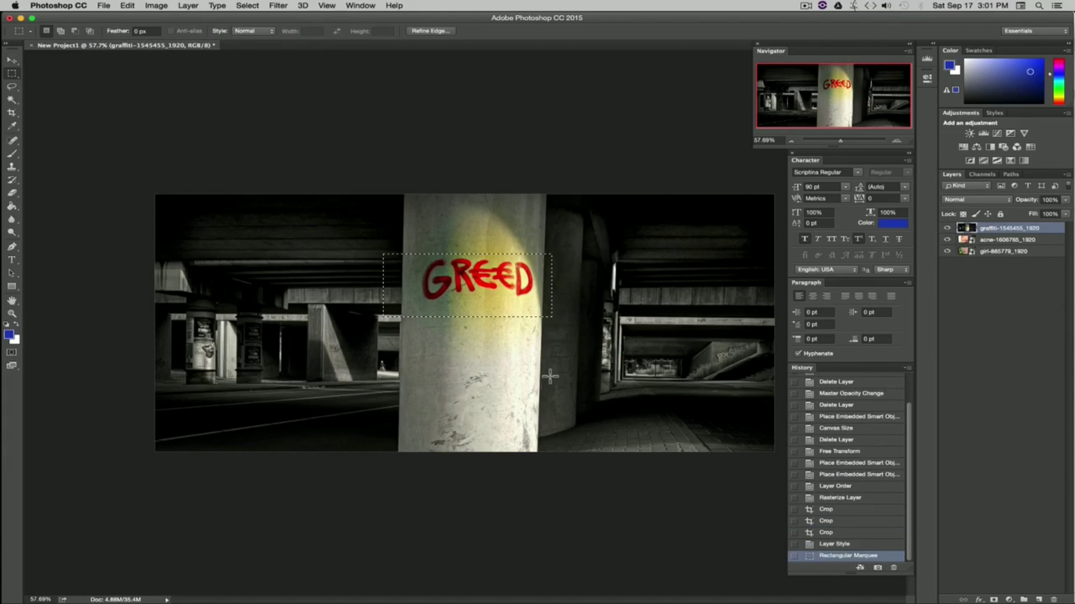
pyautogui.press('BackSpace')
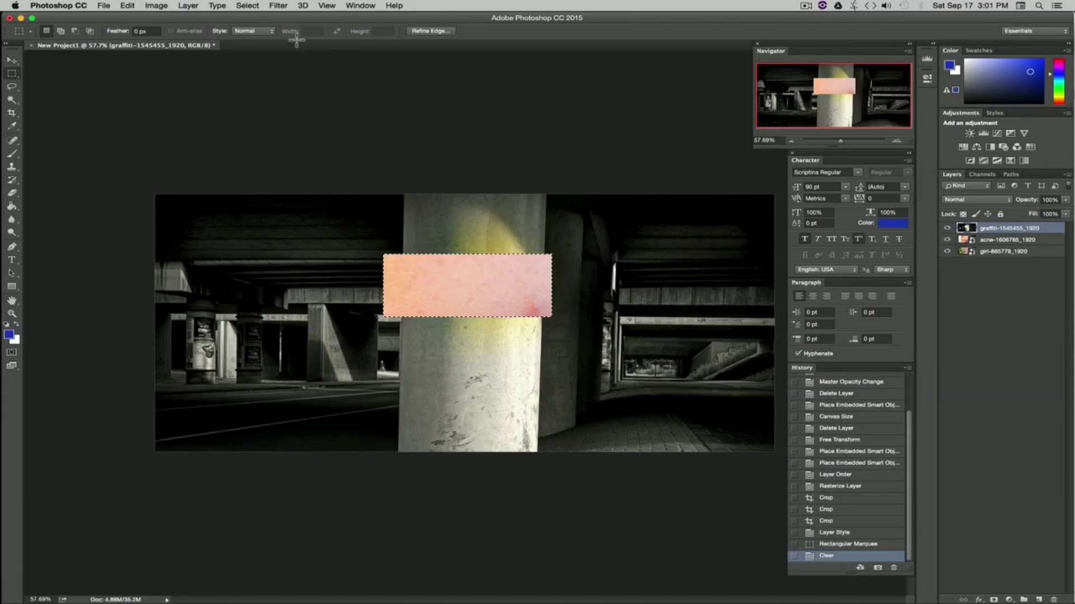
pyautogui.click(246, 6)
pyautogui.click(266, 25)
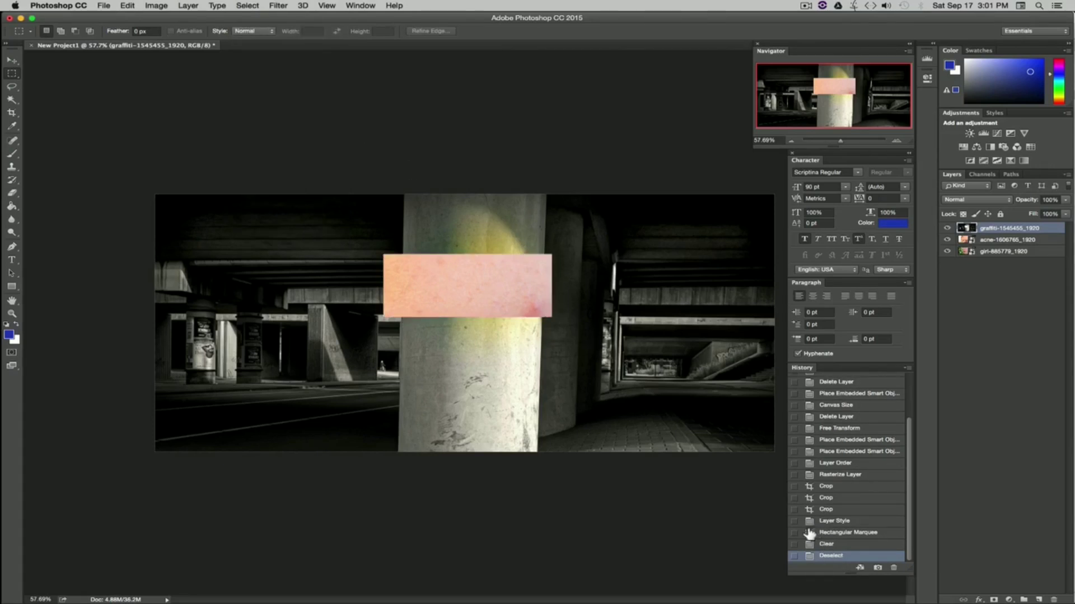
pyautogui.click(834, 522)
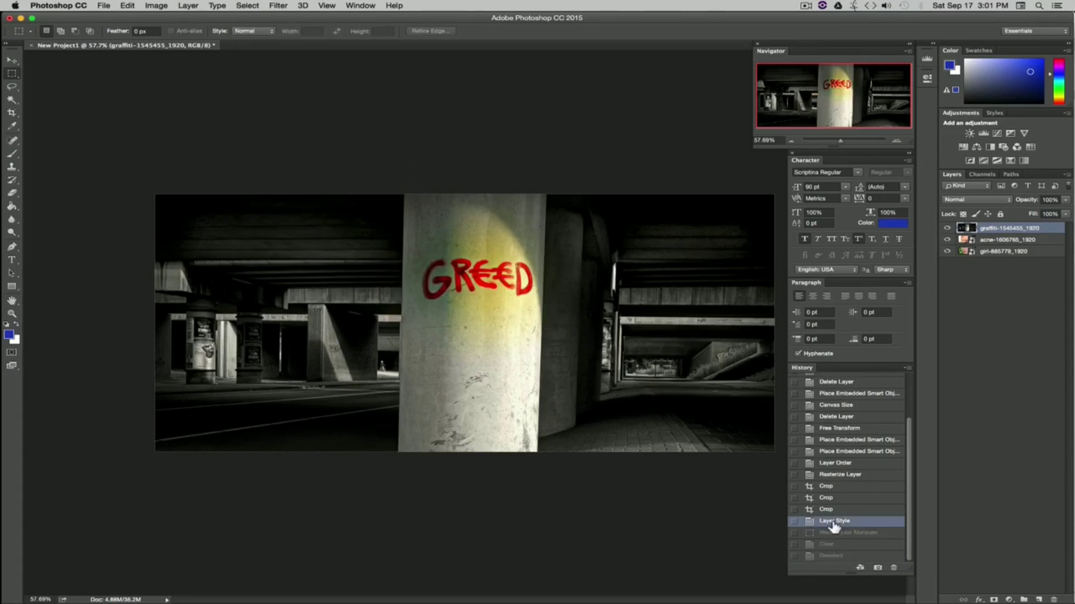
# Step: Delete a freehand Lasso selection around the lettering on the graffiti layer, then revert it through the History
pyautogui.click(11, 60)
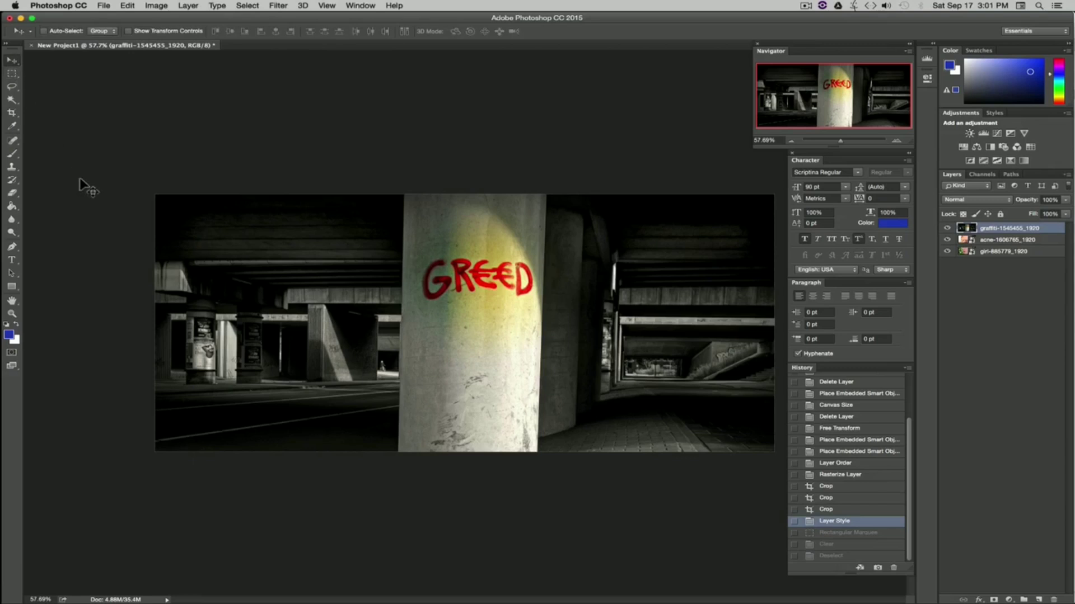
pyautogui.click(13, 88)
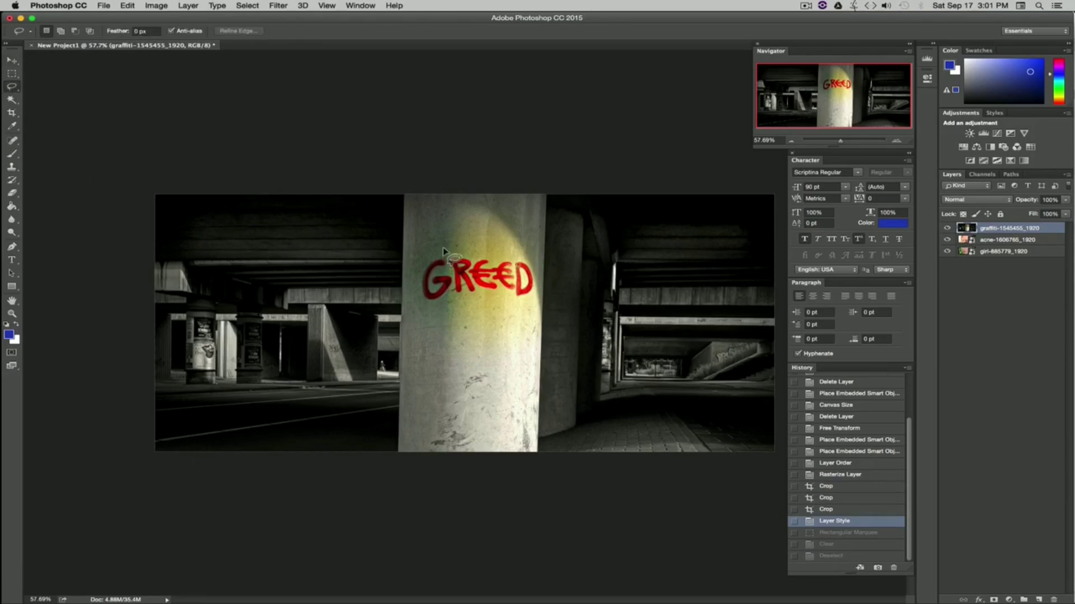
pyautogui.moveTo(448, 238)
pyautogui.mouseDown()
pyautogui.moveTo(404, 249)
pyautogui.moveTo(400, 258)
pyautogui.moveTo(430, 291)
pyautogui.moveTo(381, 342)
pyautogui.moveTo(373, 369)
pyautogui.moveTo(494, 384)
pyautogui.moveTo(542, 356)
pyautogui.moveTo(645, 375)
pyautogui.moveTo(611, 316)
pyautogui.moveTo(545, 296)
pyautogui.moveTo(579, 232)
pyautogui.moveTo(523, 248)
pyautogui.moveTo(523, 331)
pyautogui.moveTo(485, 268)
pyautogui.moveTo(461, 358)
pyautogui.moveTo(422, 350)
pyautogui.moveTo(445, 314)
pyautogui.moveTo(448, 240)
pyautogui.mouseUp()
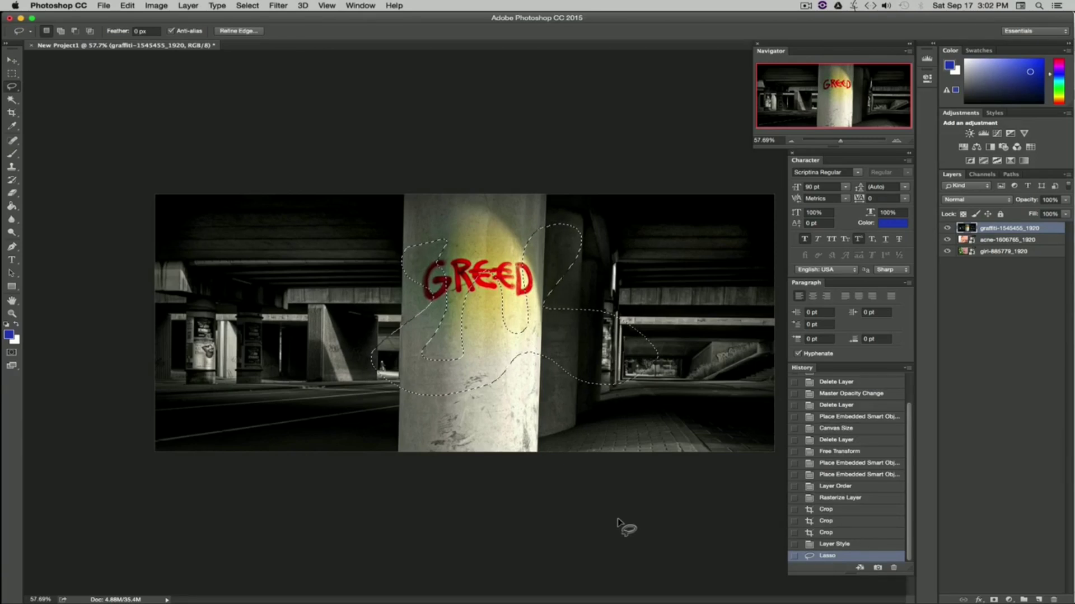
pyautogui.press('Delete')
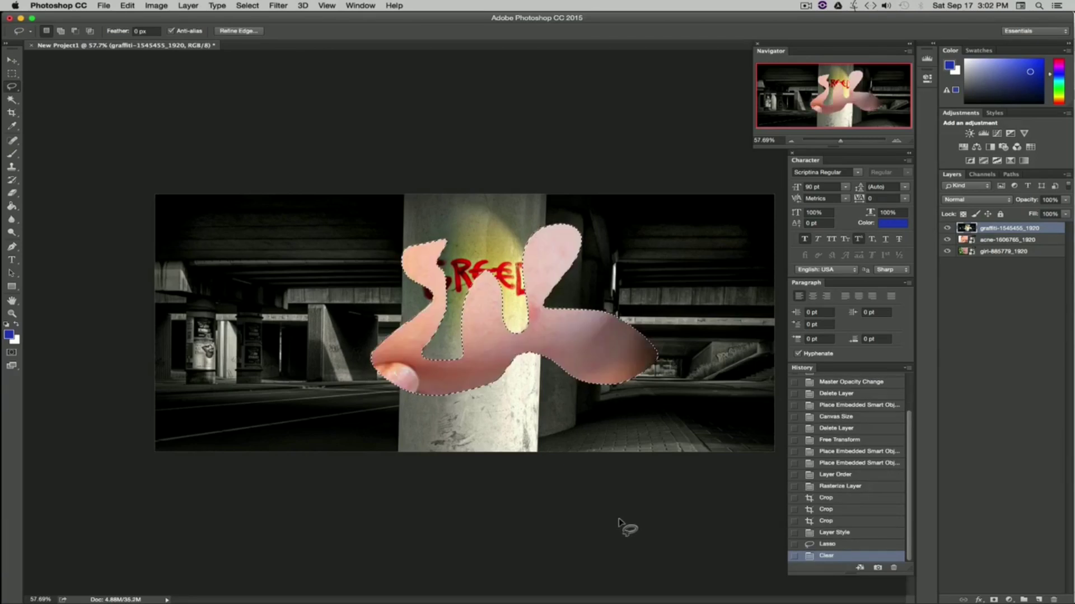
pyautogui.click(838, 533)
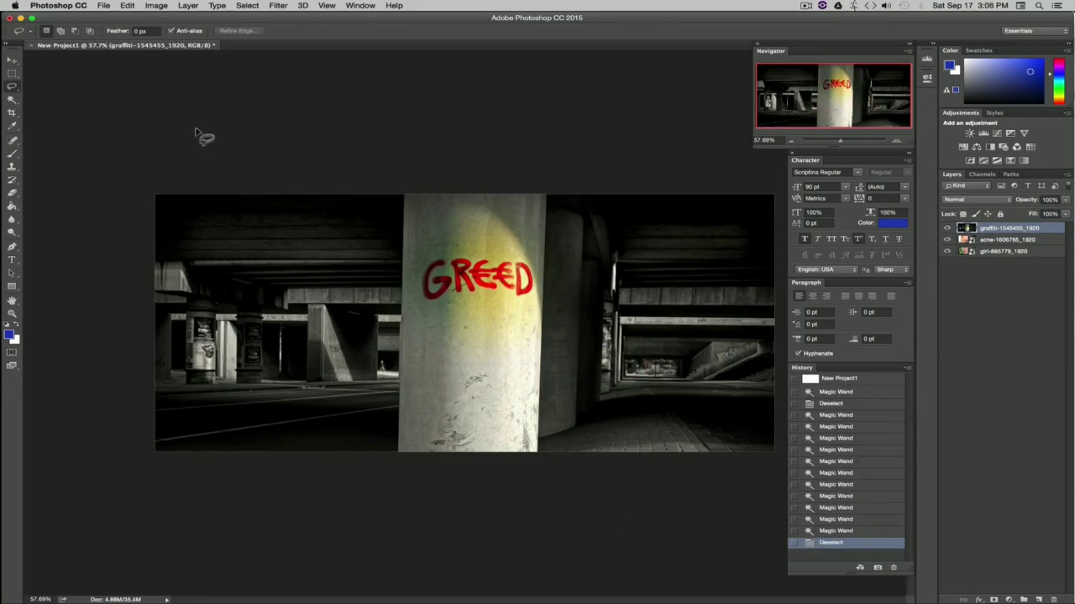
# Step: Switch to the Magic Wand tool, hide the graffiti layer and select the acne layer
pyautogui.click(11, 100)
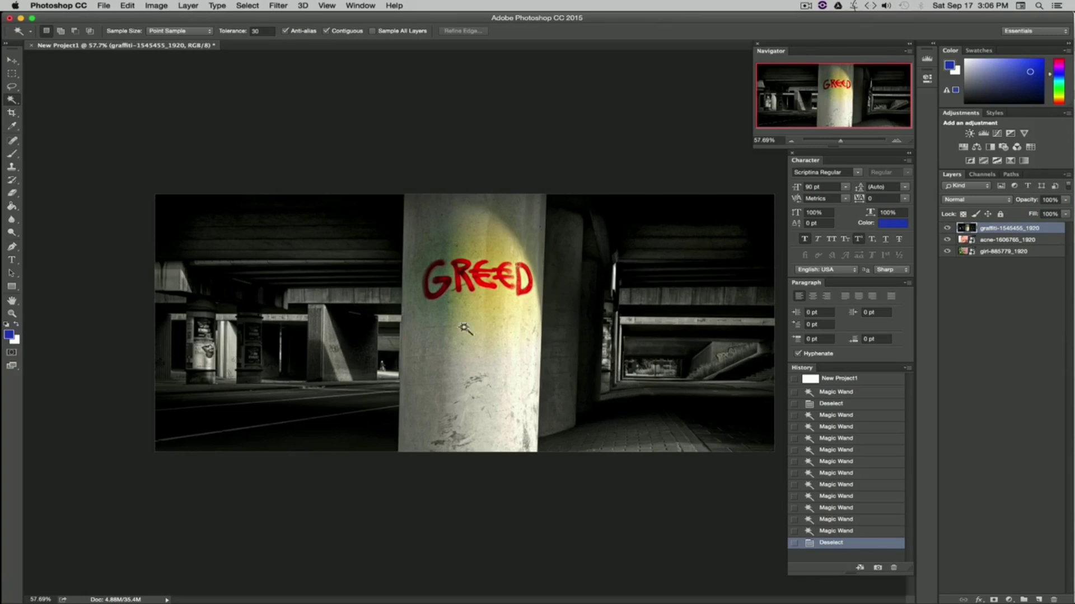
pyautogui.click(946, 228)
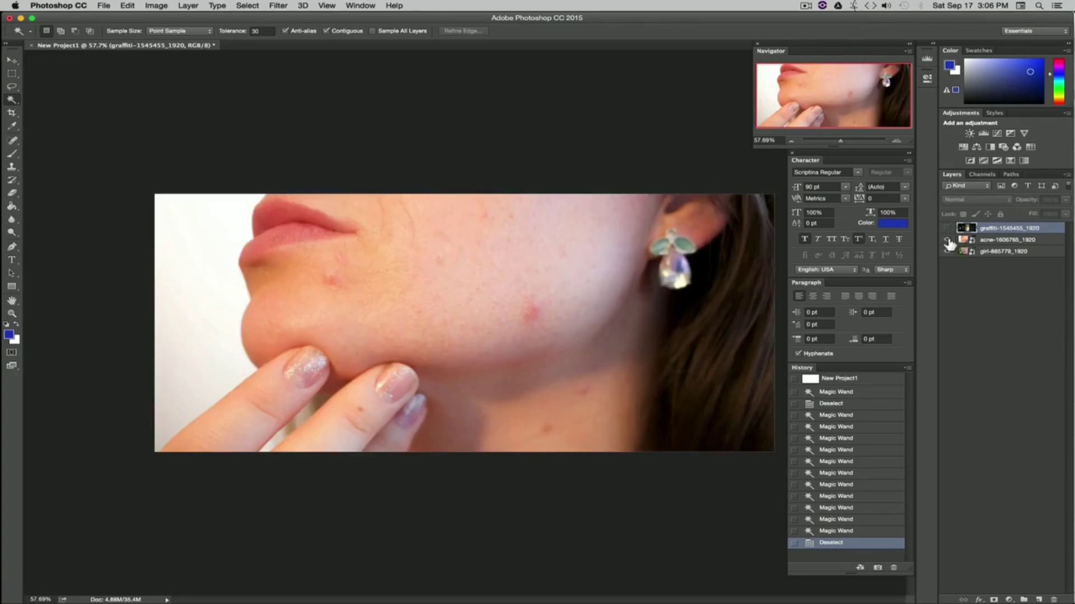
pyautogui.click(1011, 240)
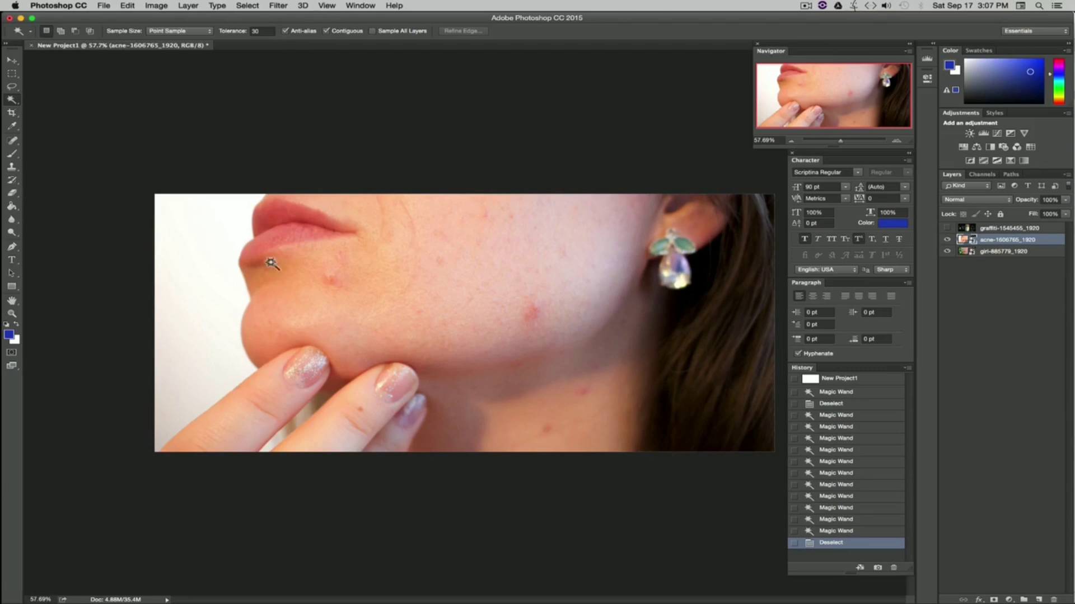
# Step: Set the Magic Wand tolerance to 40 and select the white background beside the face on the acne layer
pyautogui.click(262, 31)
pyautogui.write('40')
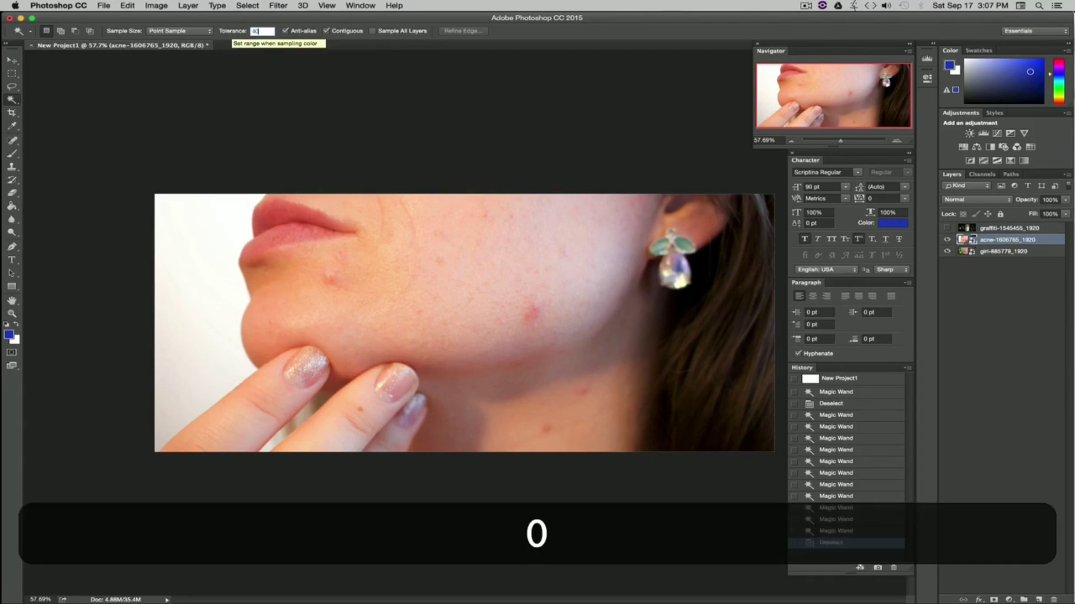
pyautogui.press('Return')
pyautogui.click(224, 308)
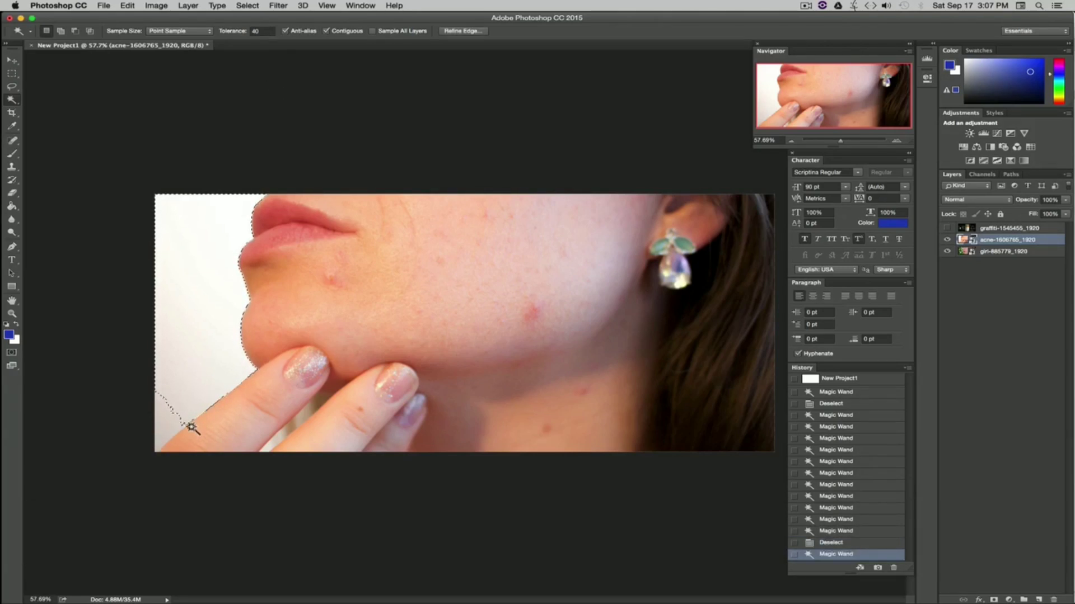
# Step: Raise the tolerance to 50, deselect, and select the white background again
pyautogui.click(262, 31)
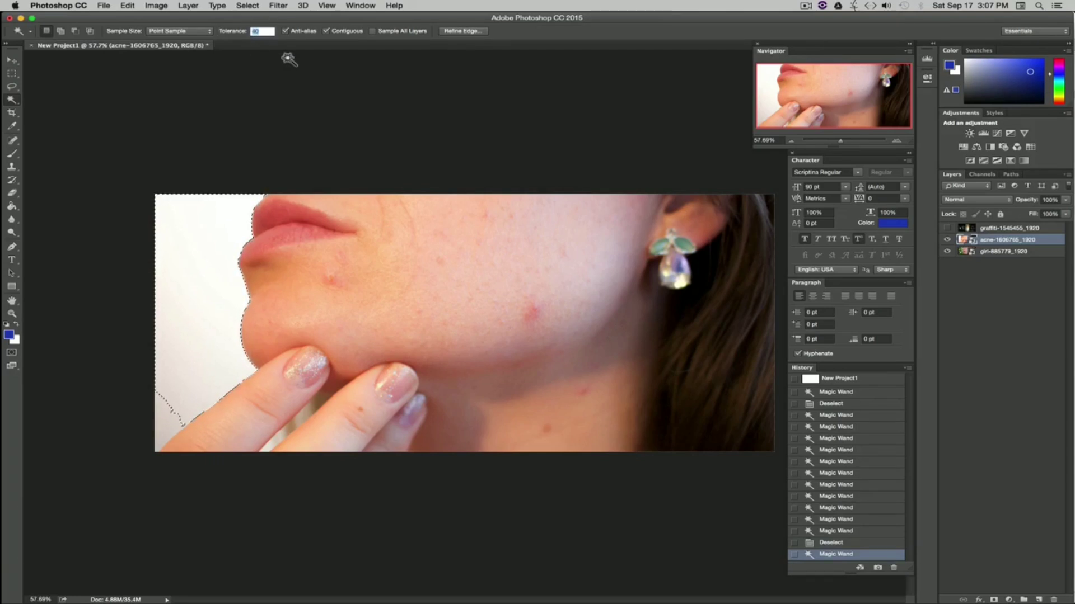
pyautogui.write('50')
pyautogui.press('Return')
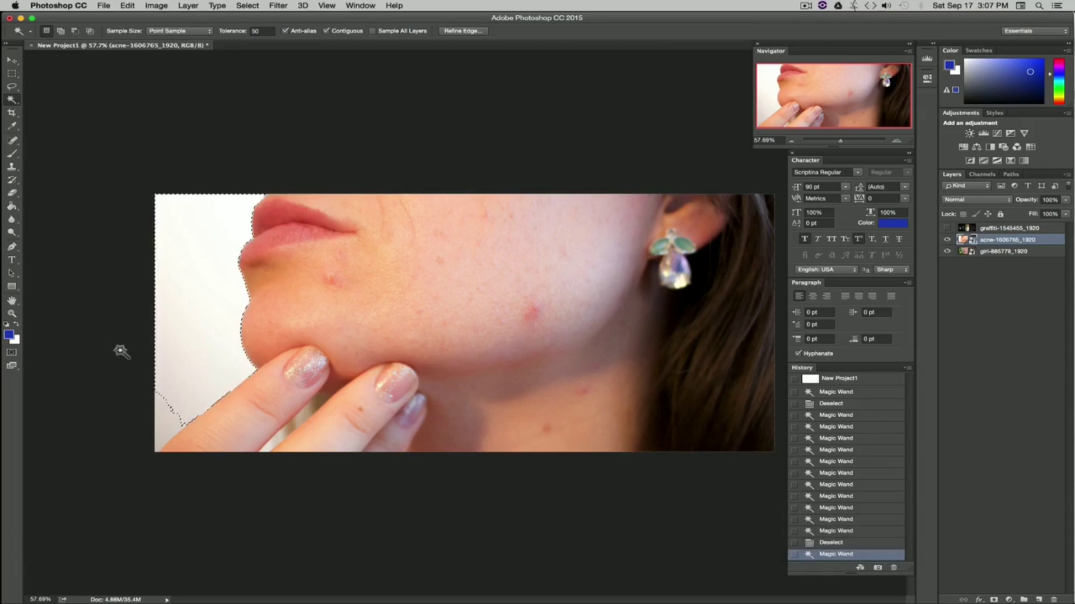
pyautogui.click(248, 6)
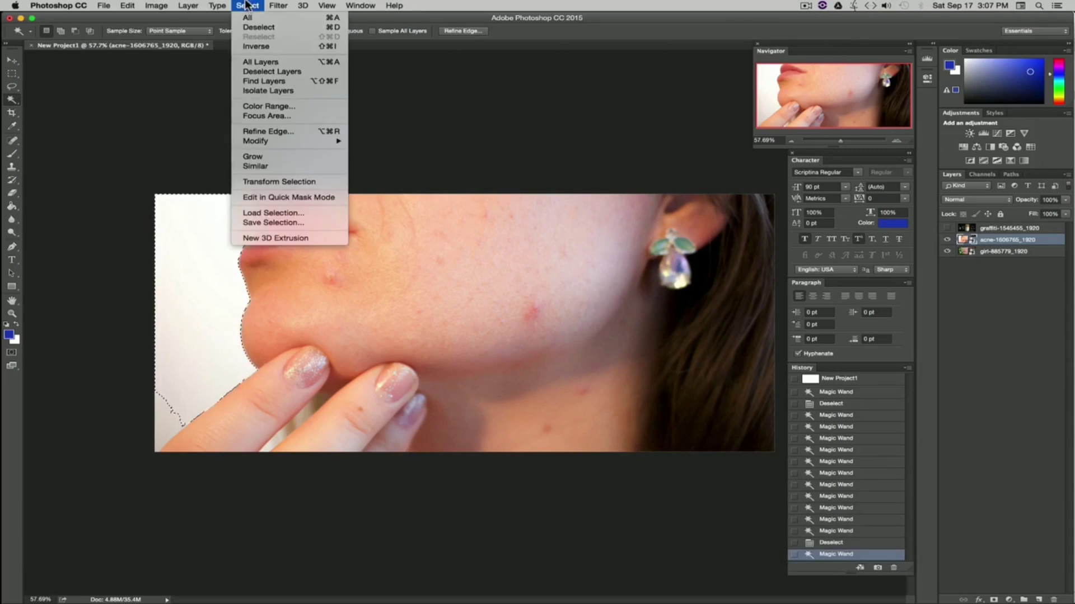
pyautogui.click(266, 33)
pyautogui.click(194, 266)
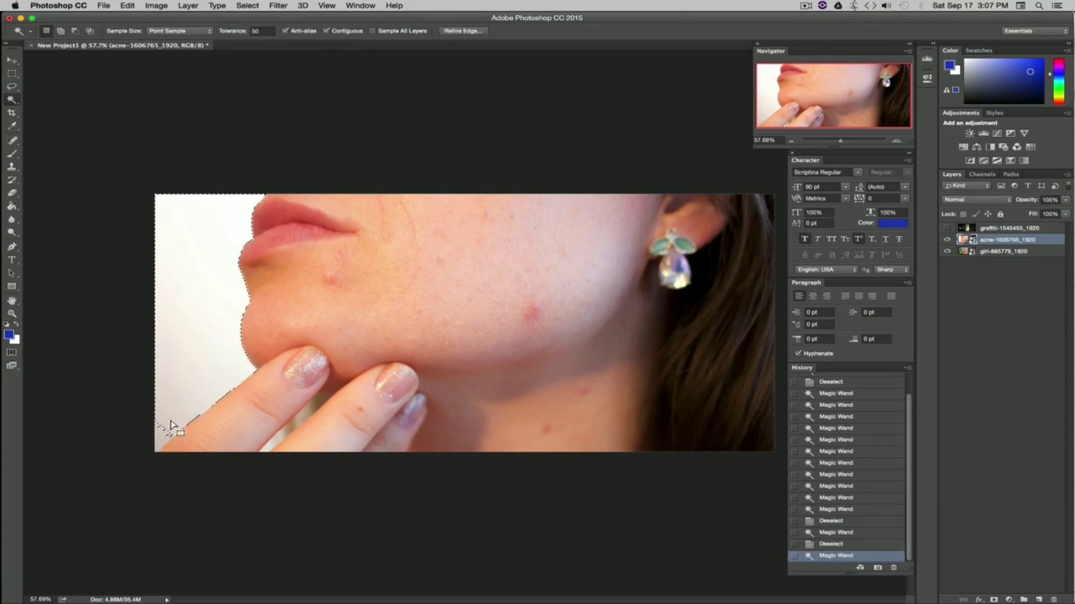
# Step: Raise the tolerance to 60, deselect, and select the white background once more
pyautogui.doubleClick(259, 30)
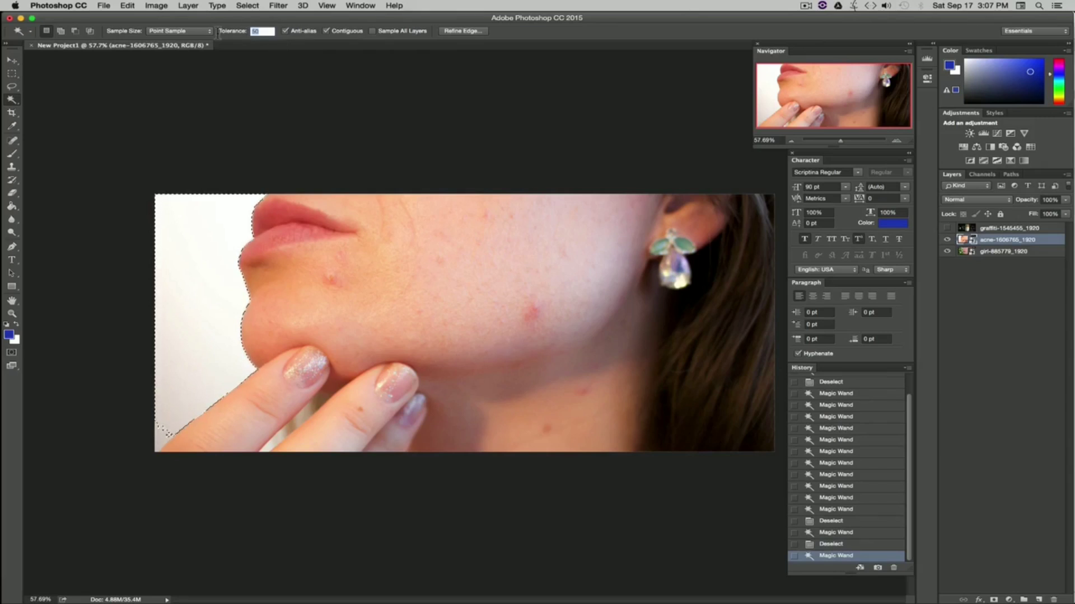
pyautogui.write('60')
pyautogui.press('Return')
pyautogui.click(248, 5)
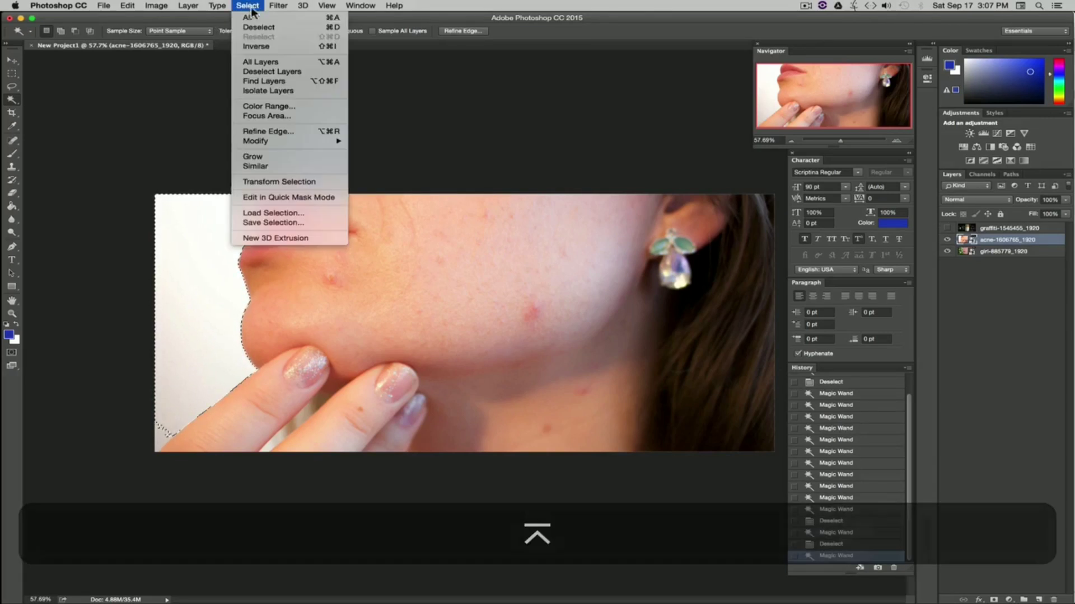
pyautogui.click(263, 28)
pyautogui.click(196, 312)
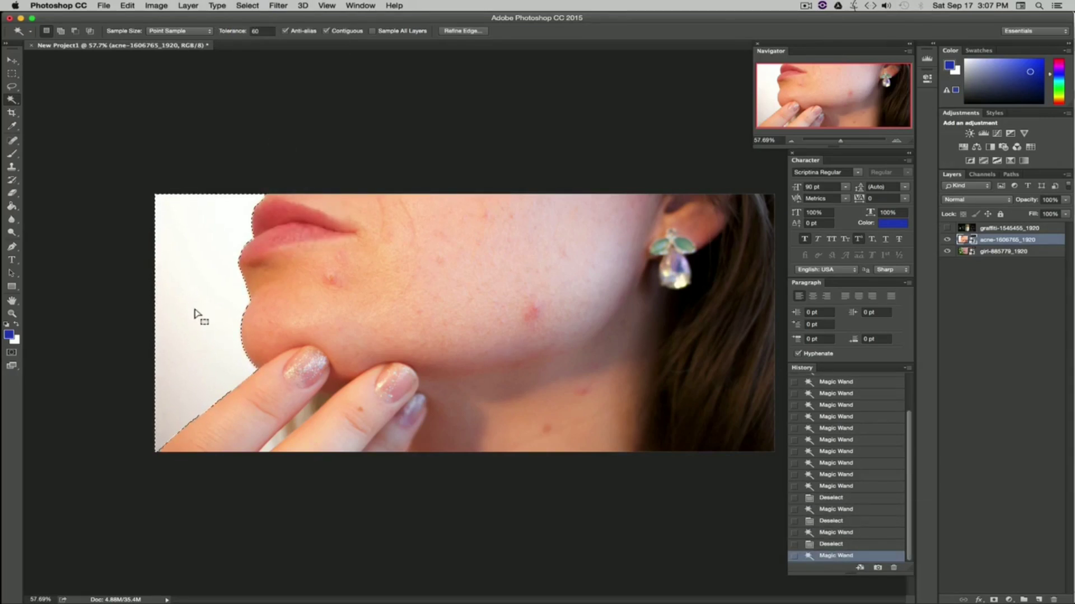
# Step: Rasterize the acne layer, delete the selected white background, and deselect
pyautogui.press('BackSpace')
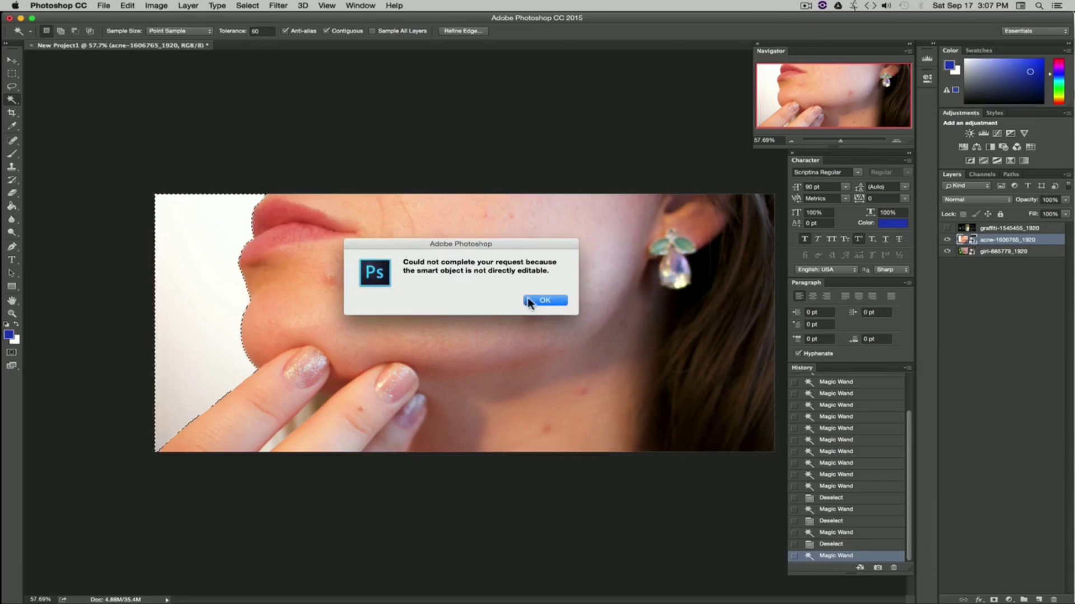
pyautogui.click(543, 302)
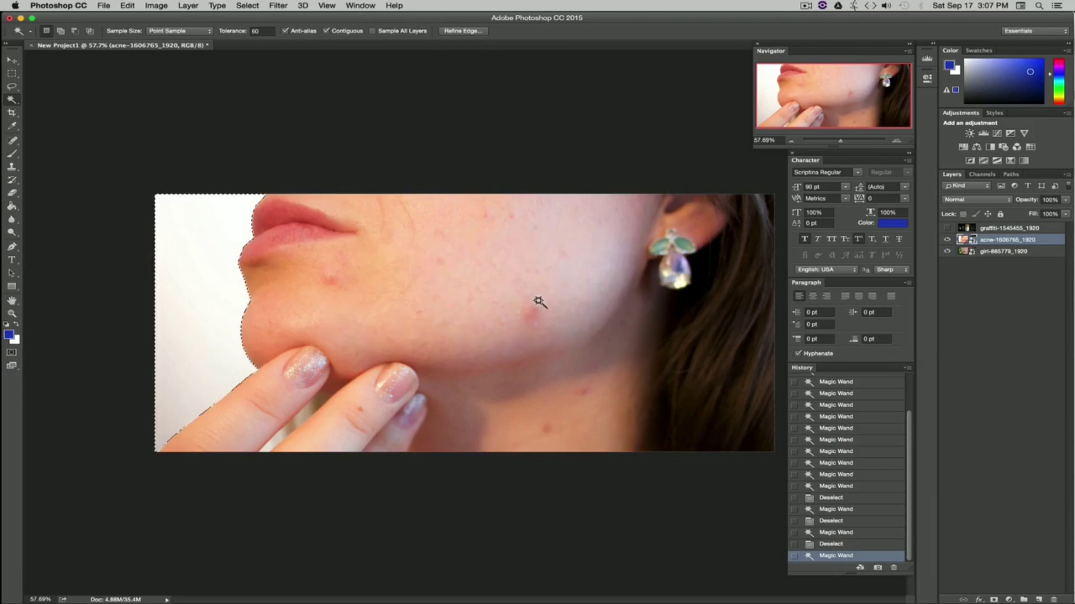
pyautogui.rightClick(1039, 242)
pyautogui.click(918, 334)
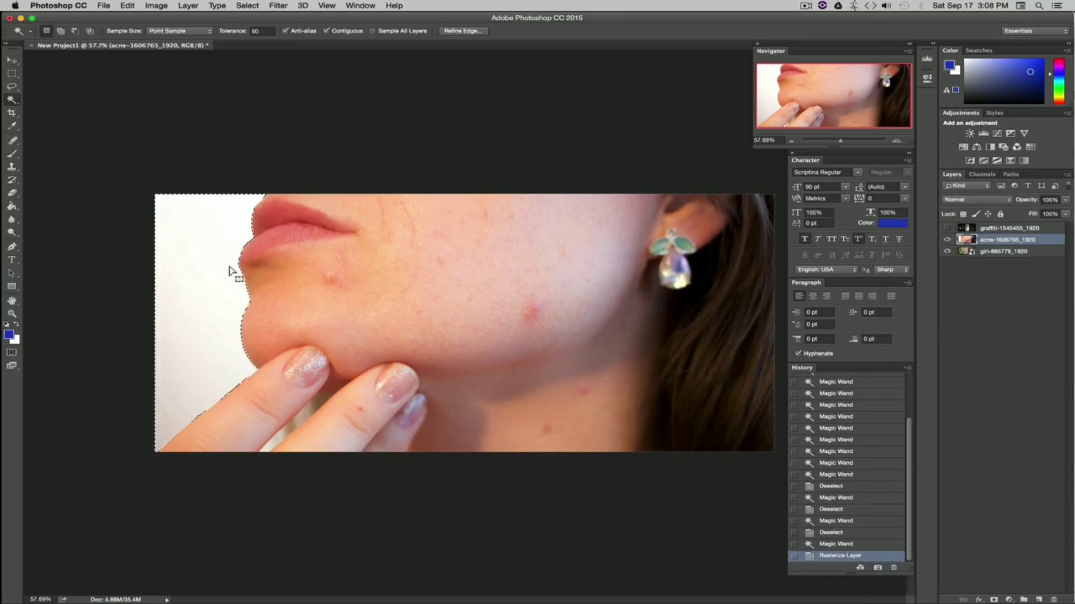
pyautogui.press('BackSpace')
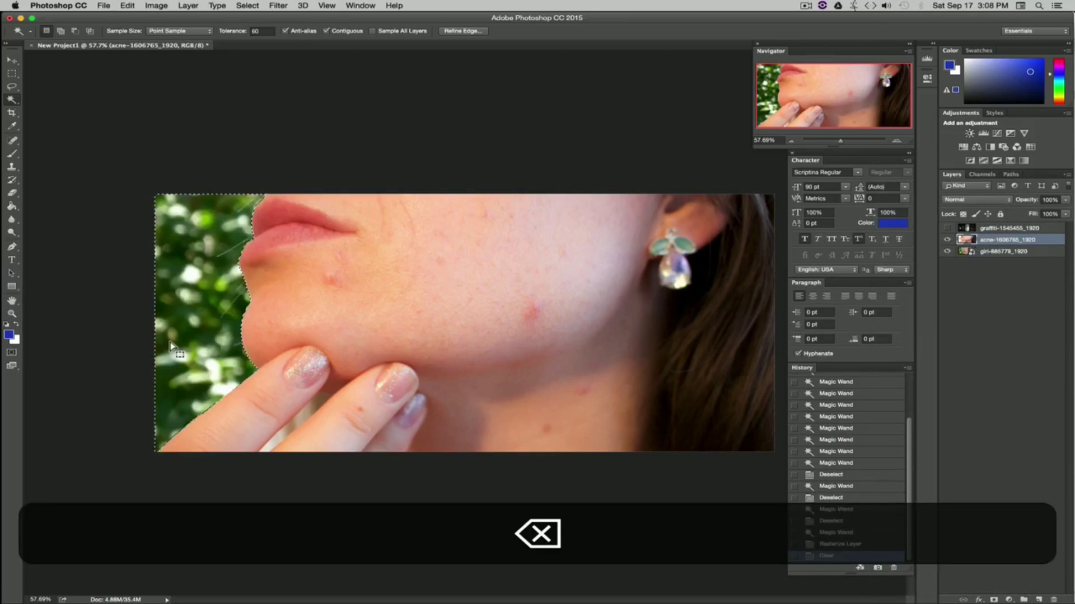
pyautogui.press('super+d')
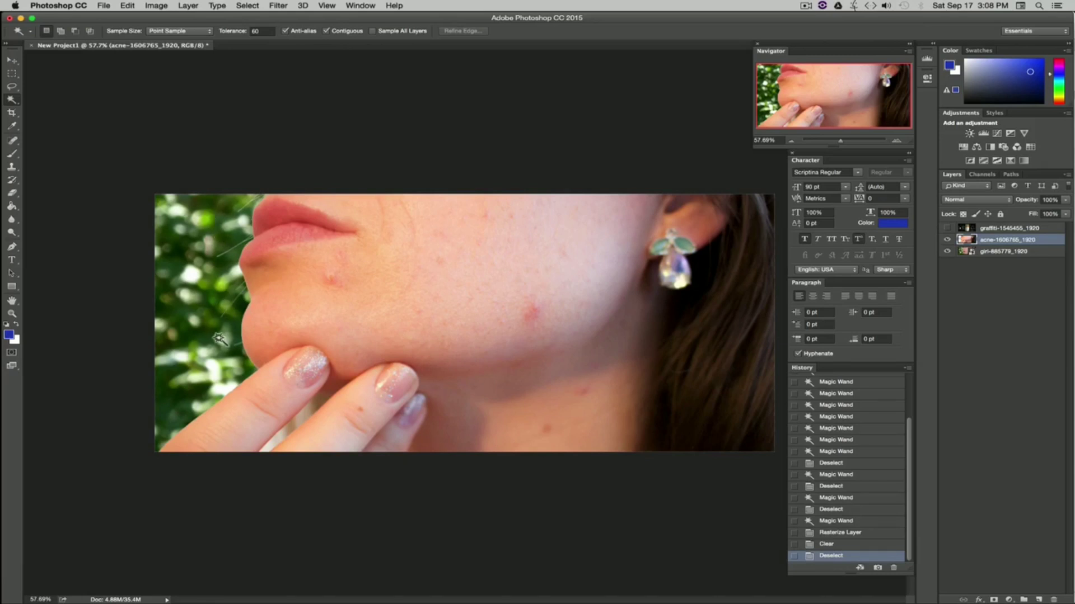
# Step: Revert the background deletion through the History back to the rasterized layer and deselect
pyautogui.click(838, 545)
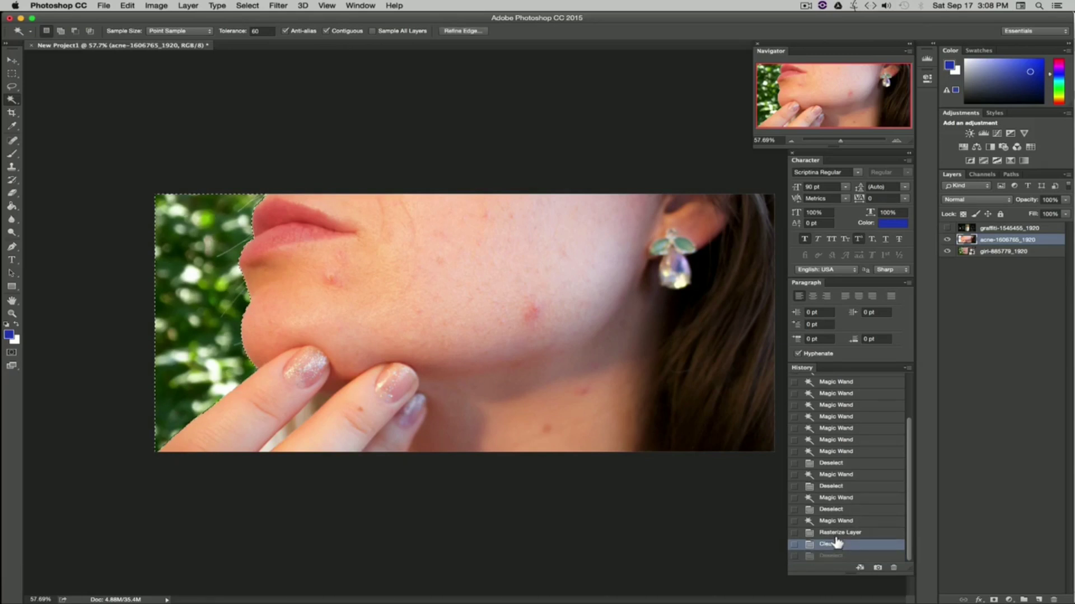
pyautogui.click(837, 535)
pyautogui.press('super+d')
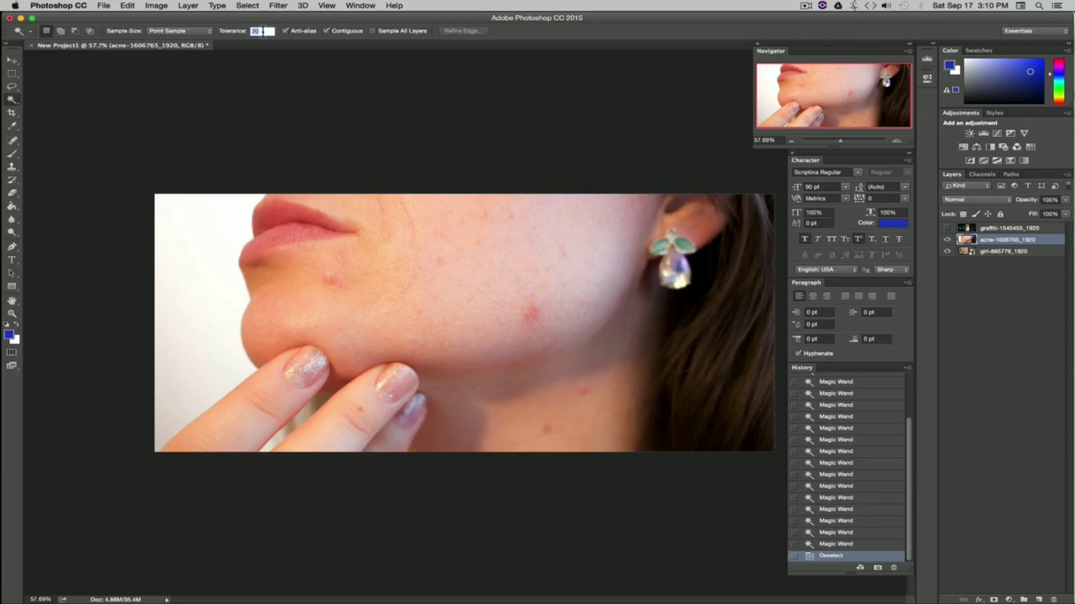
# Step: Set the Magic Wand tolerance to 15 and select part of the upper lip
pyautogui.write('15')
pyautogui.click(287, 214)
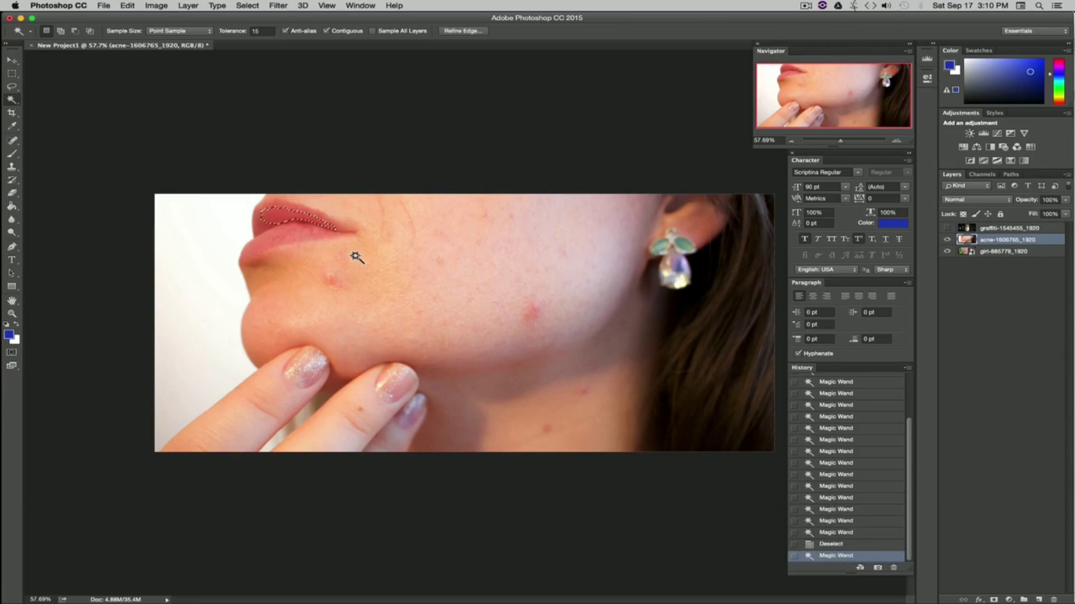
# Step: Add the remaining areas of both lips to the selection with further Magic Wand clicks
pyautogui.press('shift')
pyautogui.keyDown('shift'); pyautogui.click(259, 225); pyautogui.keyUp('shift')
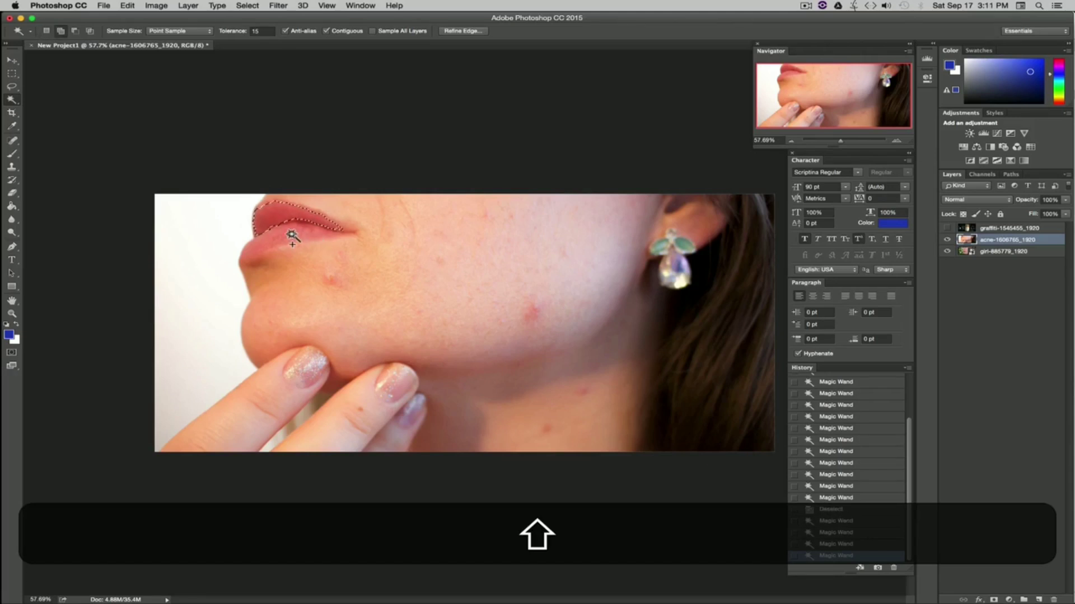
pyautogui.keyDown('shift'); pyautogui.click(306, 240); pyautogui.keyUp('shift')
pyautogui.keyDown('shift'); pyautogui.click(297, 223); pyautogui.keyUp('shift')
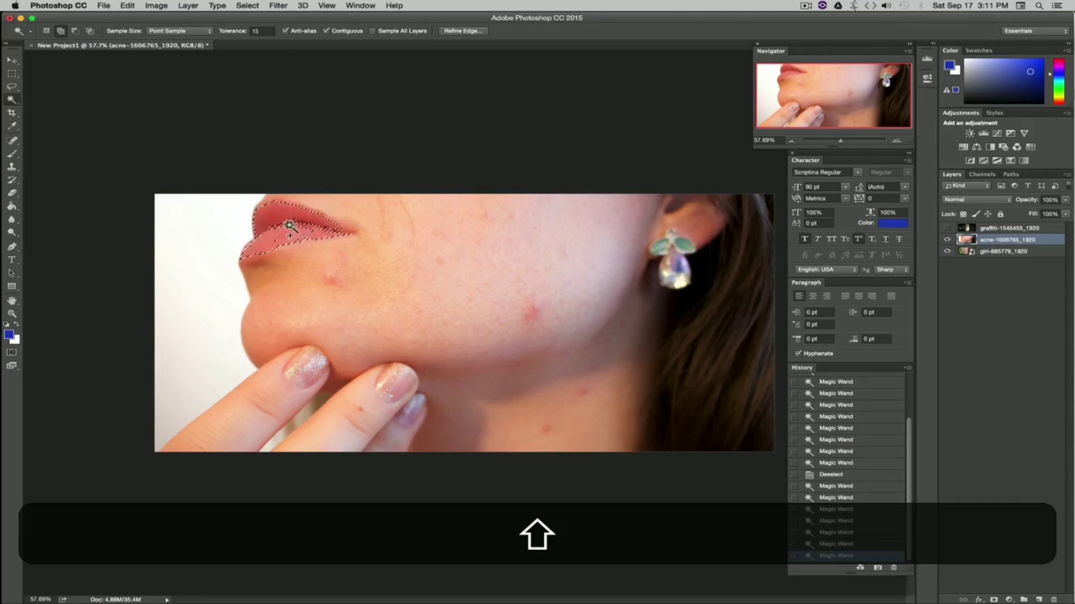
pyautogui.keyDown('shift'); pyautogui.click(276, 237); pyautogui.keyUp('shift')
pyautogui.keyDown('shift'); pyautogui.click(289, 230); pyautogui.keyUp('shift')
pyautogui.keyDown('shift'); pyautogui.click(296, 234); pyautogui.keyUp('shift')
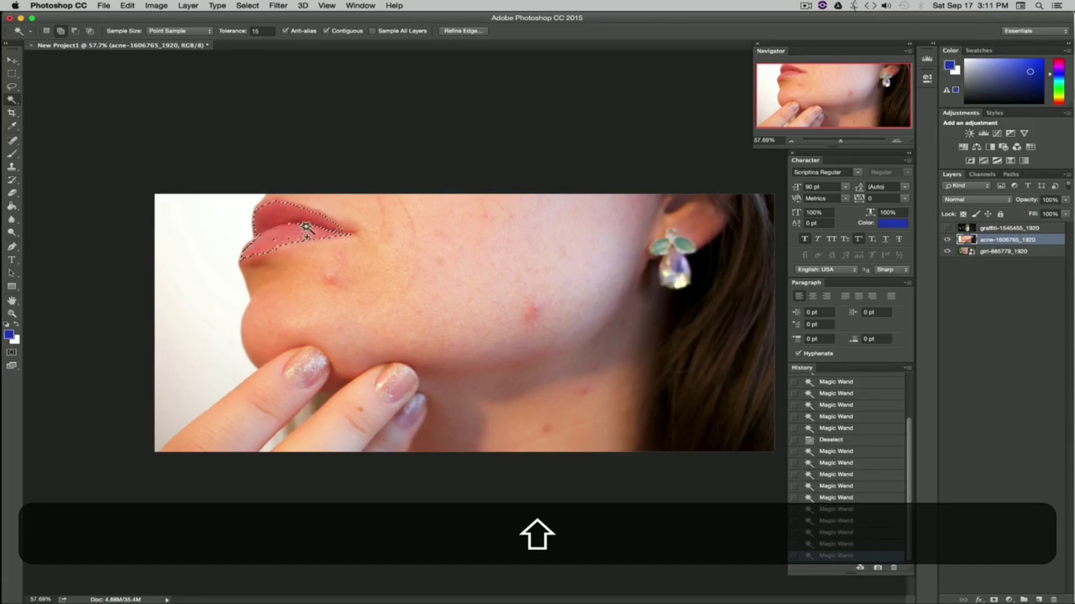
pyautogui.keyDown('shift'); pyautogui.click(302, 233); pyautogui.keyUp('shift')
pyautogui.keyDown('shift'); pyautogui.click(286, 240); pyautogui.keyUp('shift')
pyautogui.keyDown('shift'); pyautogui.click(302, 241); pyautogui.keyUp('shift')
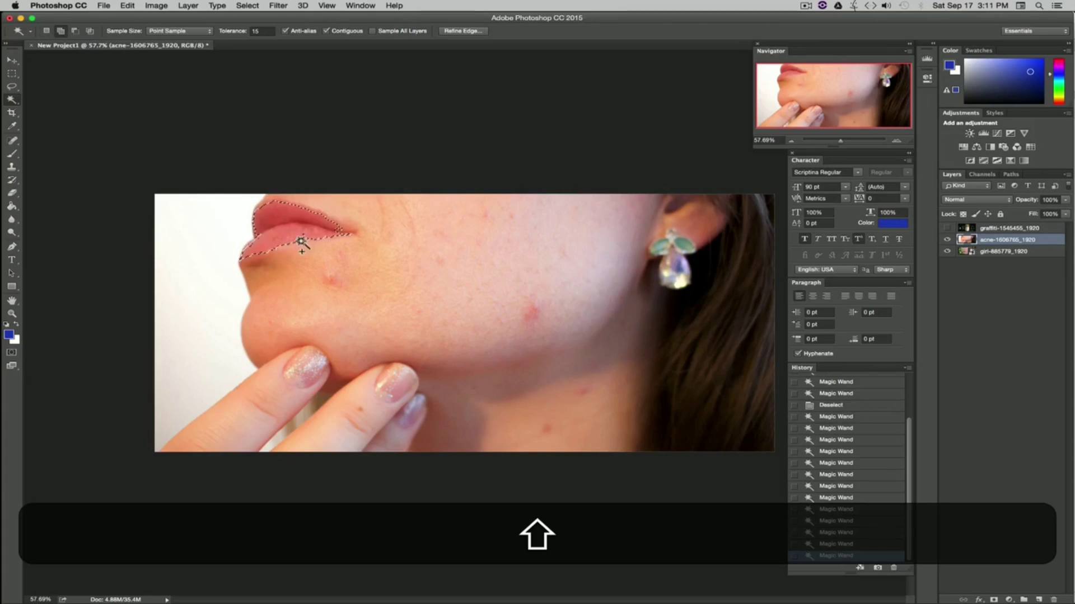
pyautogui.keyDown('shift'); pyautogui.click(310, 237); pyautogui.keyUp('shift')
pyautogui.keyDown('shift'); pyautogui.click(261, 238); pyautogui.keyUp('shift')
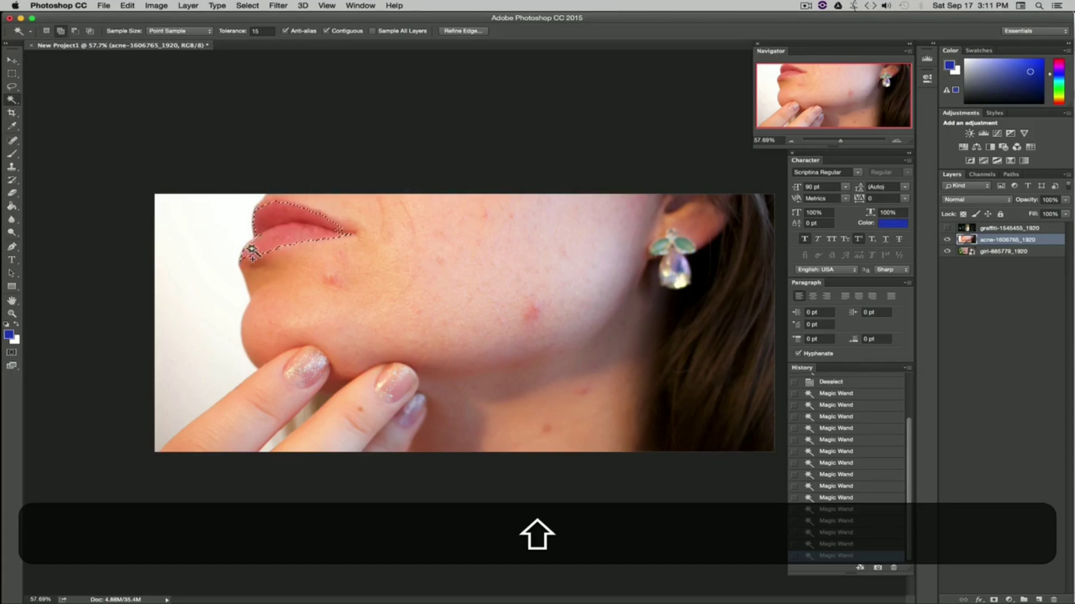
pyautogui.keyDown('shift'); pyautogui.click(258, 236); pyautogui.keyUp('shift')
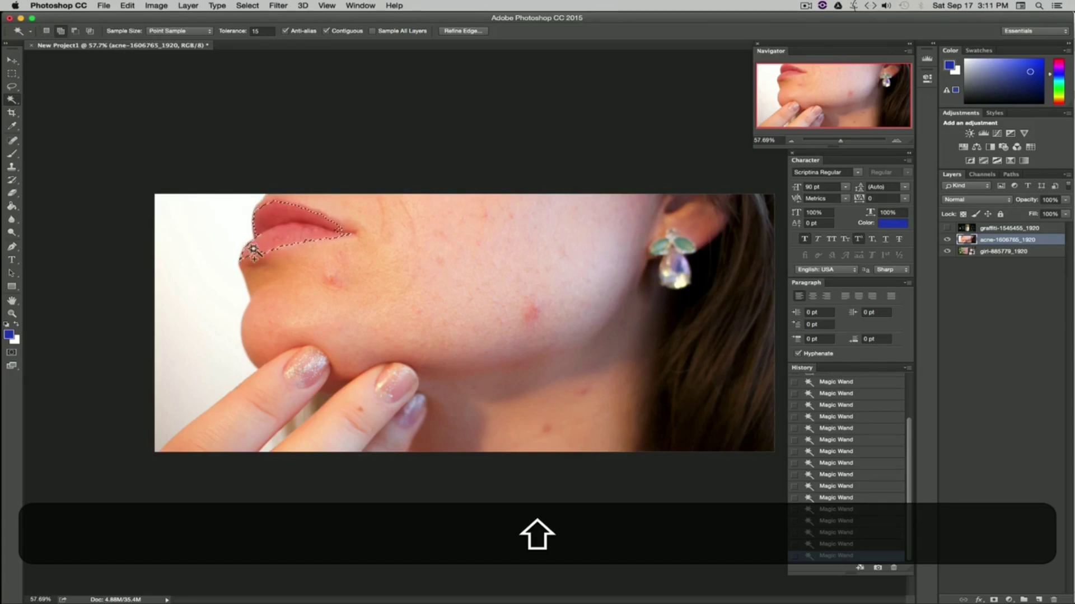
pyautogui.keyDown('shift'); pyautogui.click(262, 217); pyautogui.keyUp('shift')
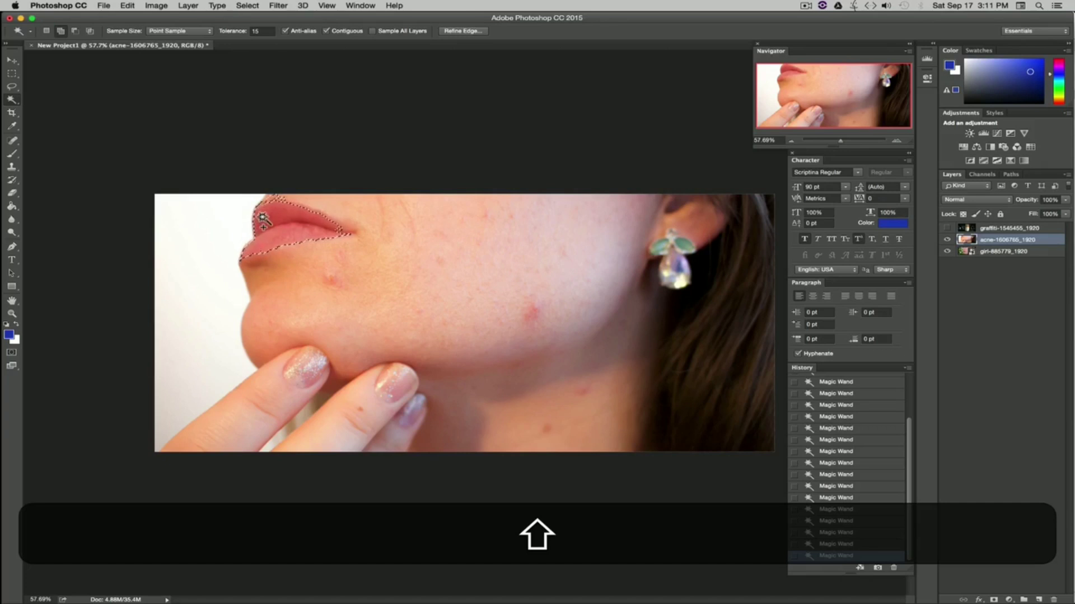
pyautogui.keyDown('shift'); pyautogui.click(341, 231); pyautogui.keyUp('shift')
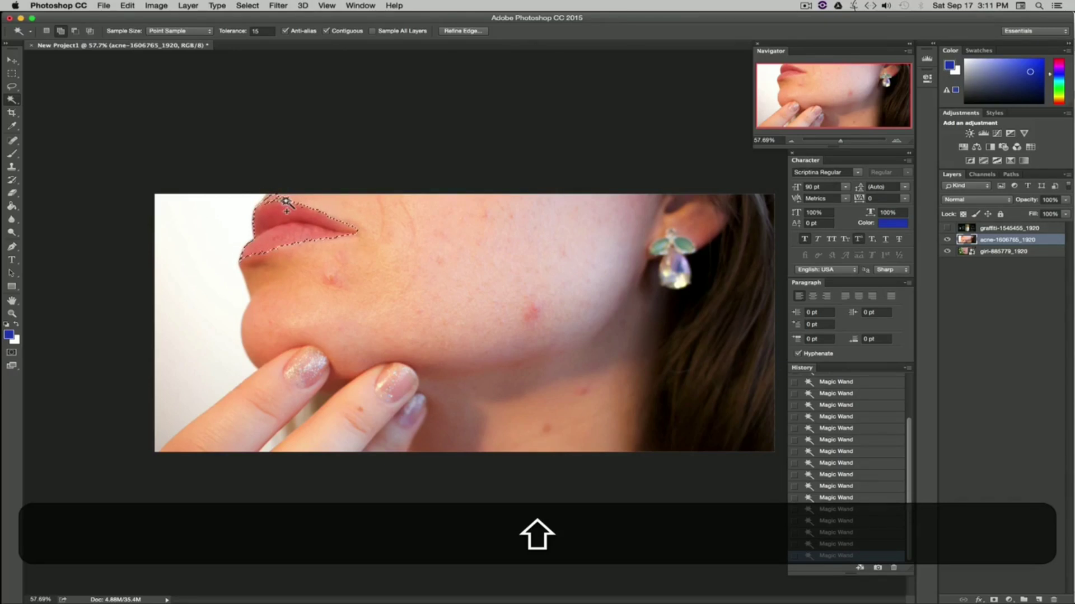
pyautogui.press('alt')
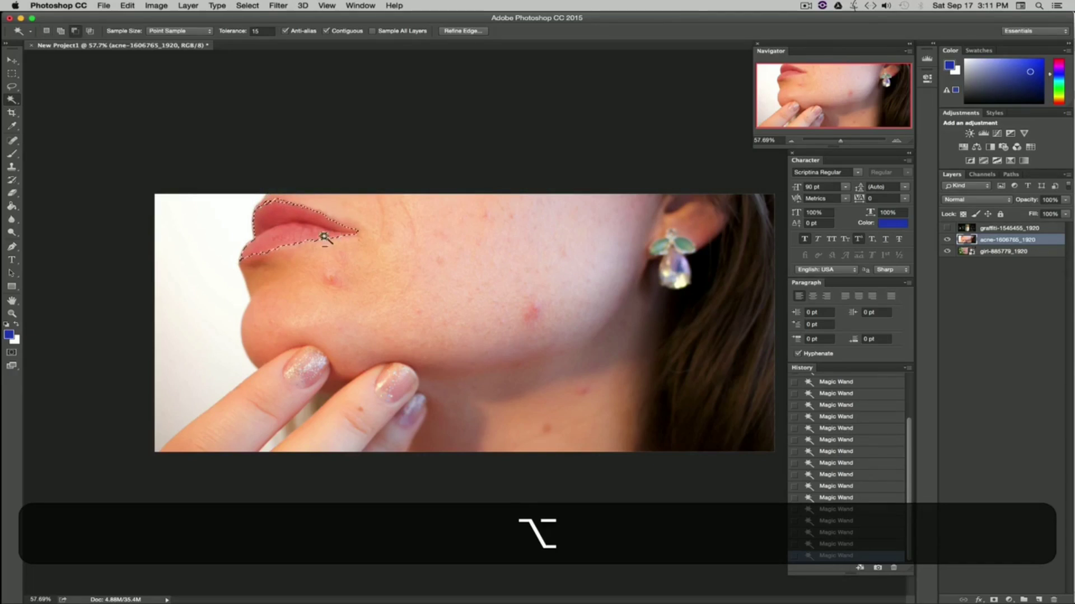
pyautogui.press('shift')
pyautogui.keyDown('shift'); pyautogui.click(270, 202); pyautogui.keyUp('shift')
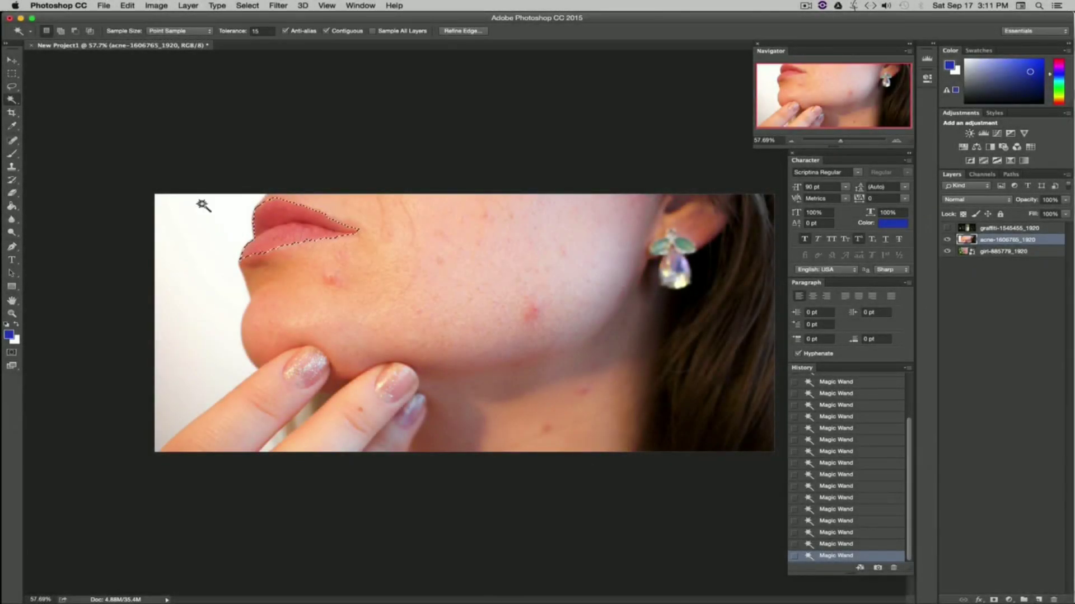
# Step: Duplicate the acne layer, keeping the default copy name
pyautogui.rightClick(1037, 241)
pyautogui.click(945, 223)
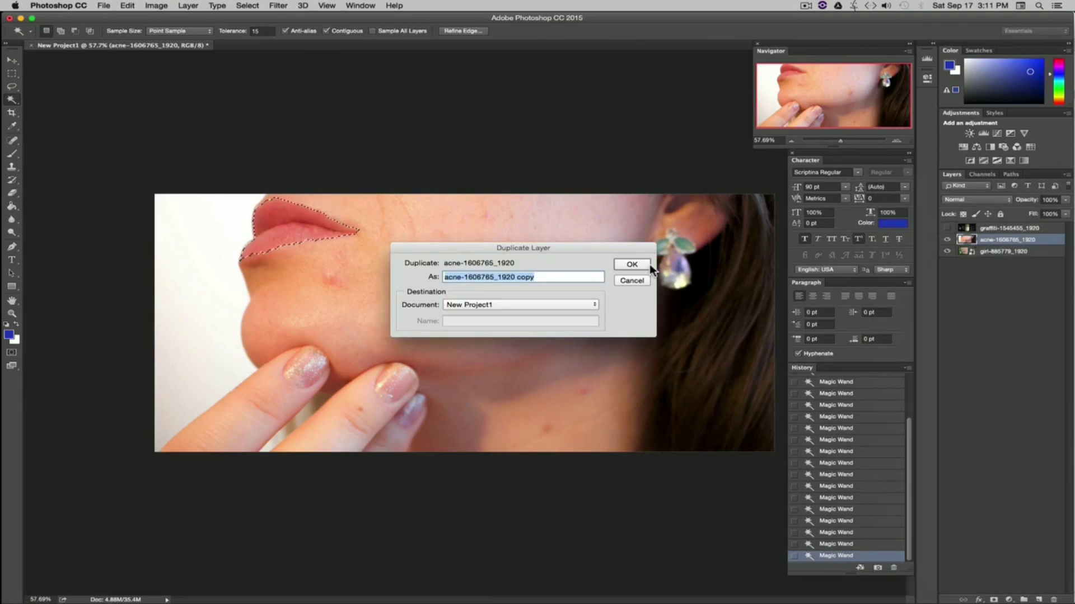
pyautogui.click(629, 265)
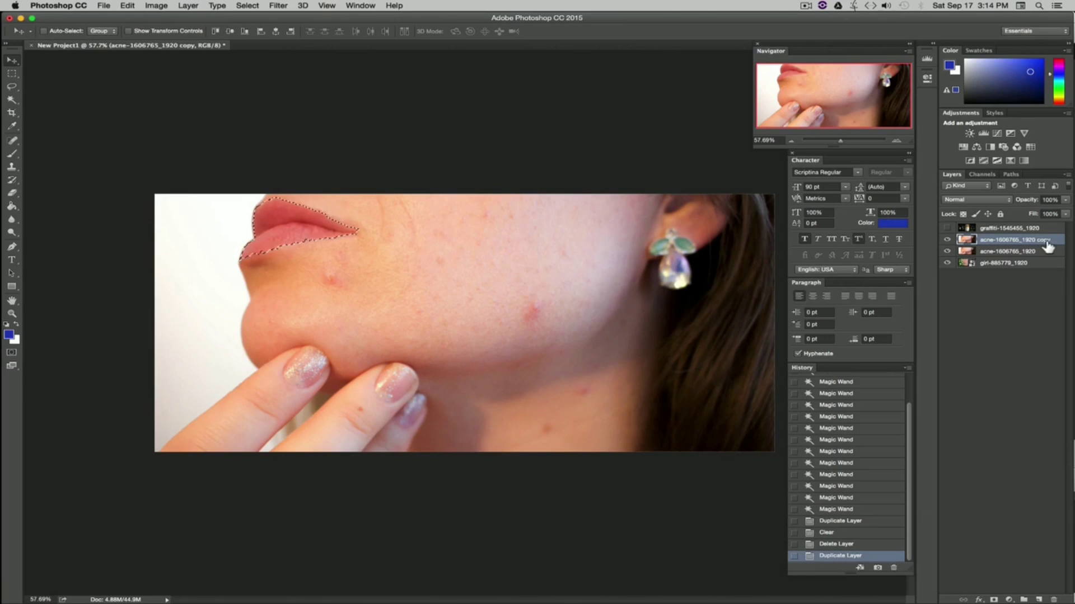
# Step: Invert the selection, delete everything except the lips from the copy layer, and deselect
pyautogui.click(277, 7)
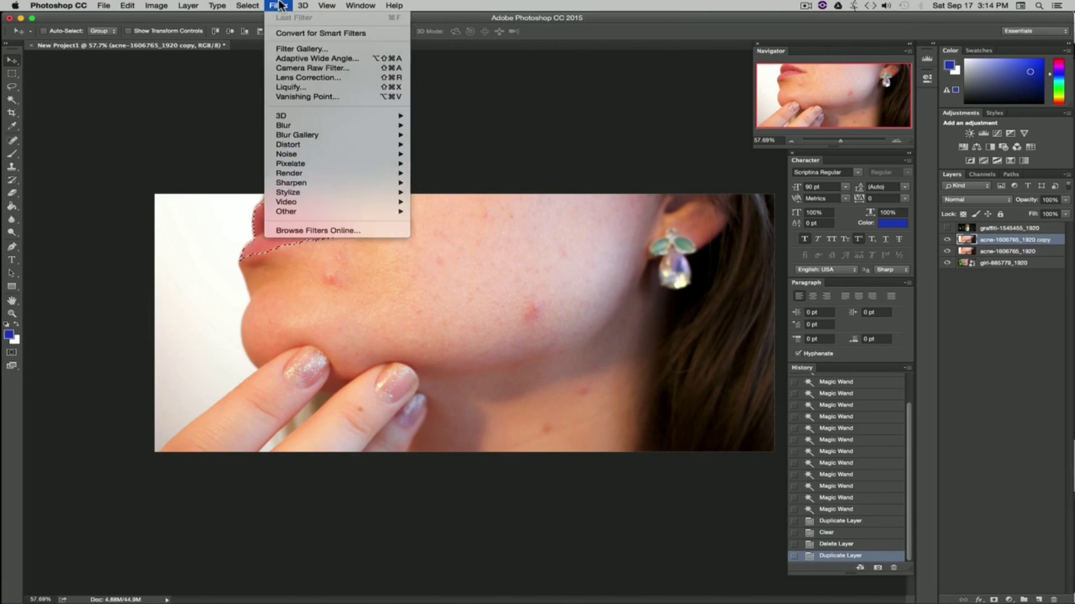
pyautogui.moveTo(248, 7)
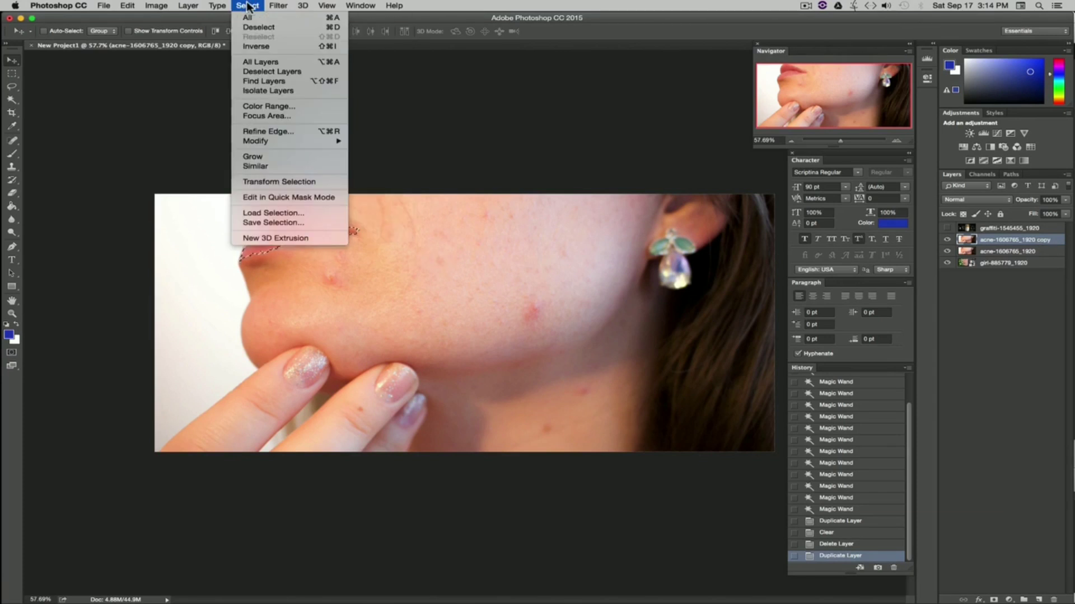
pyautogui.click(262, 47)
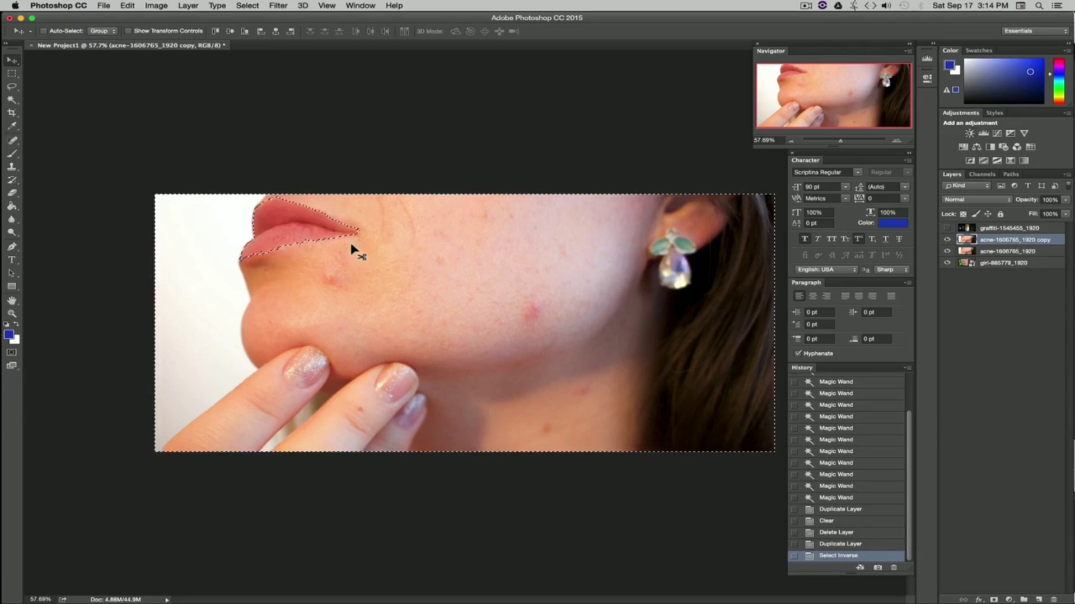
pyautogui.press('BackSpace')
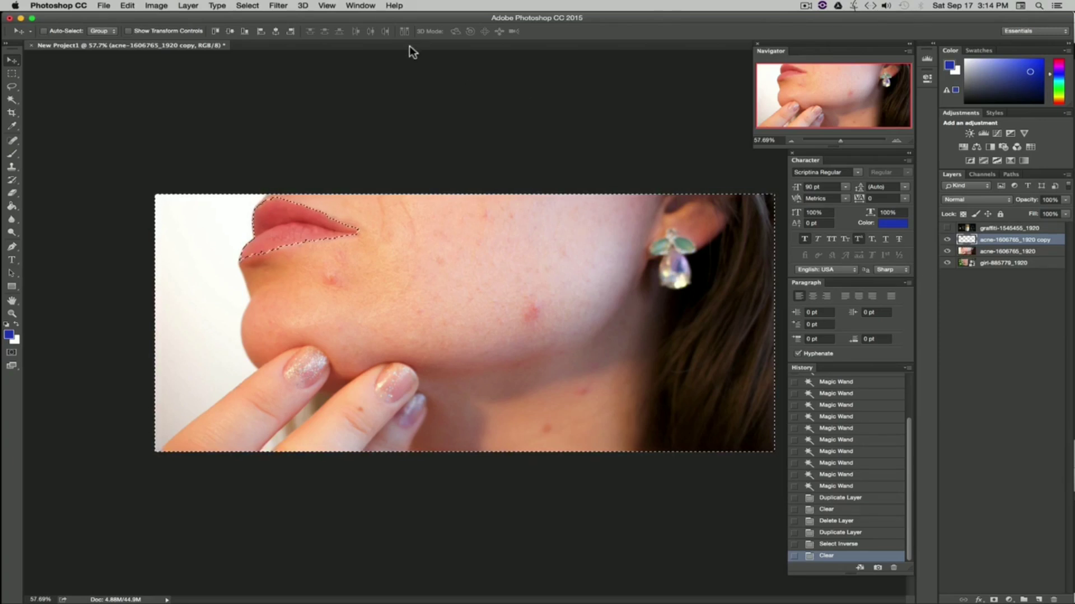
pyautogui.click(248, 6)
pyautogui.click(261, 26)
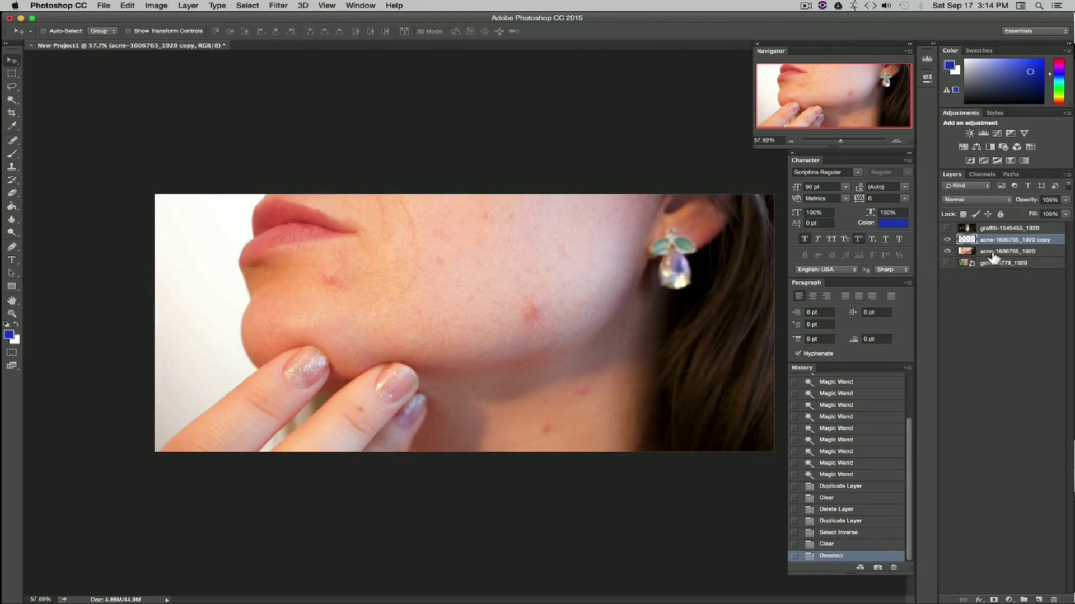
# Step: Hide and reshow the original acne layer to inspect the isolated lips
pyautogui.click(947, 252)
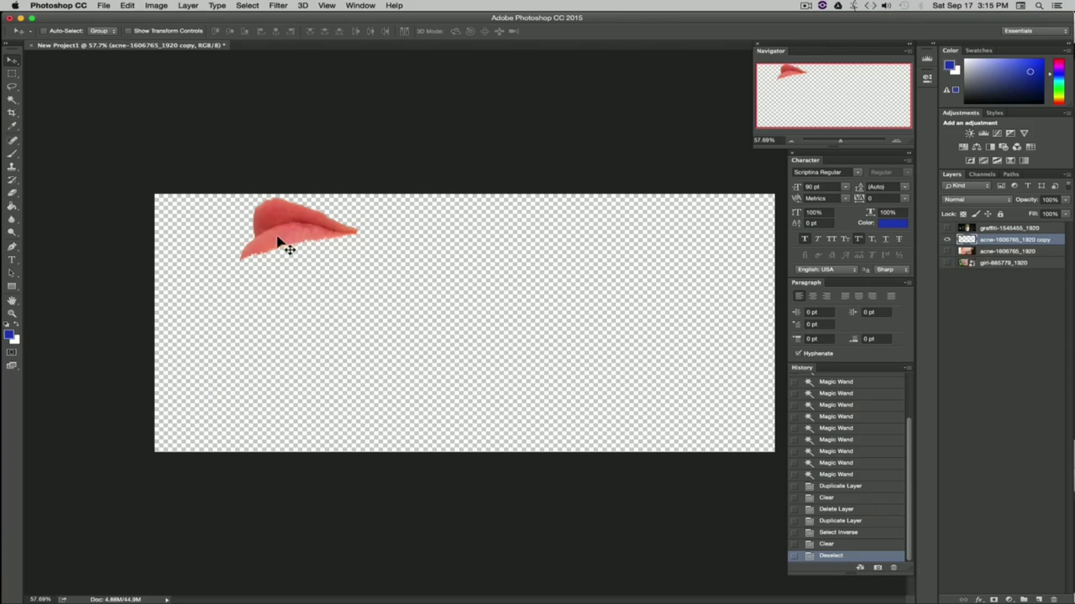
pyautogui.click(947, 252)
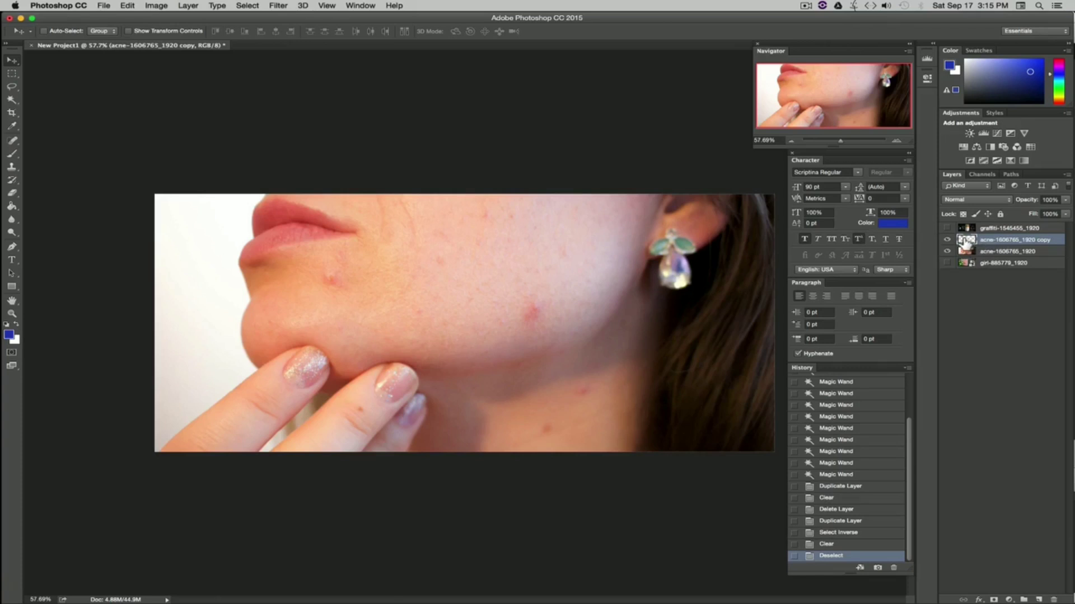
# Step: Rename the duplicated acne layer as Lips
pyautogui.doubleClick(999, 240)
pyautogui.write('L')
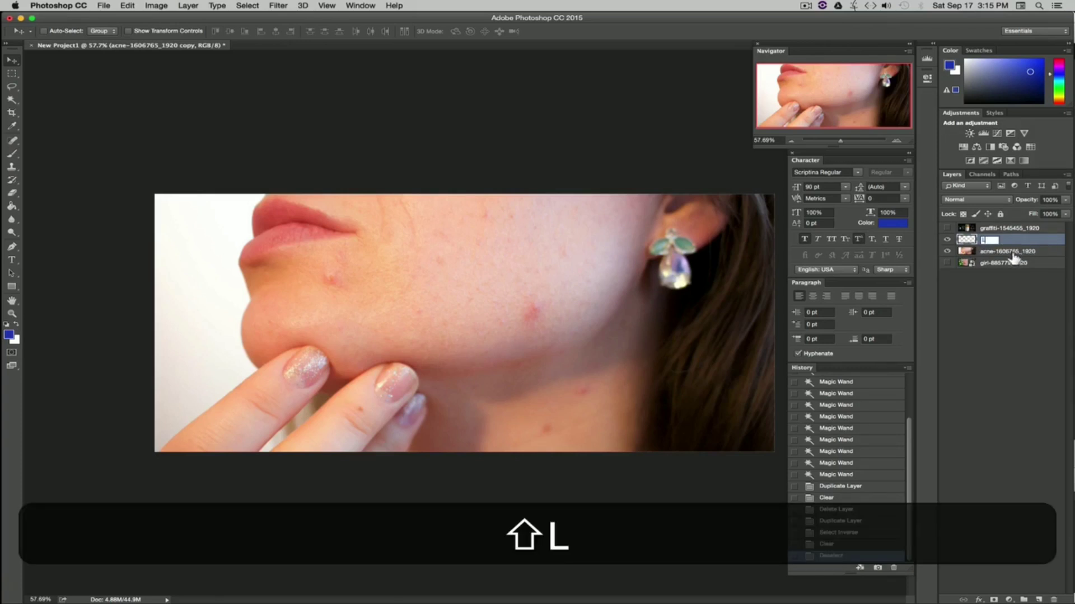
pyautogui.write('ips')
pyautogui.press('Return')
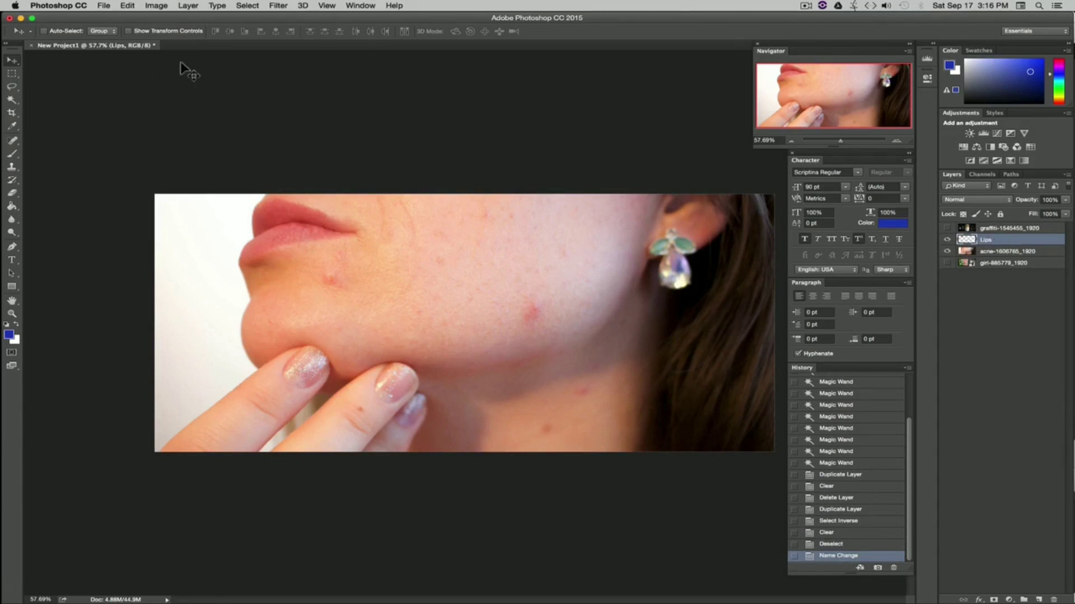
pyautogui.click(157, 5)
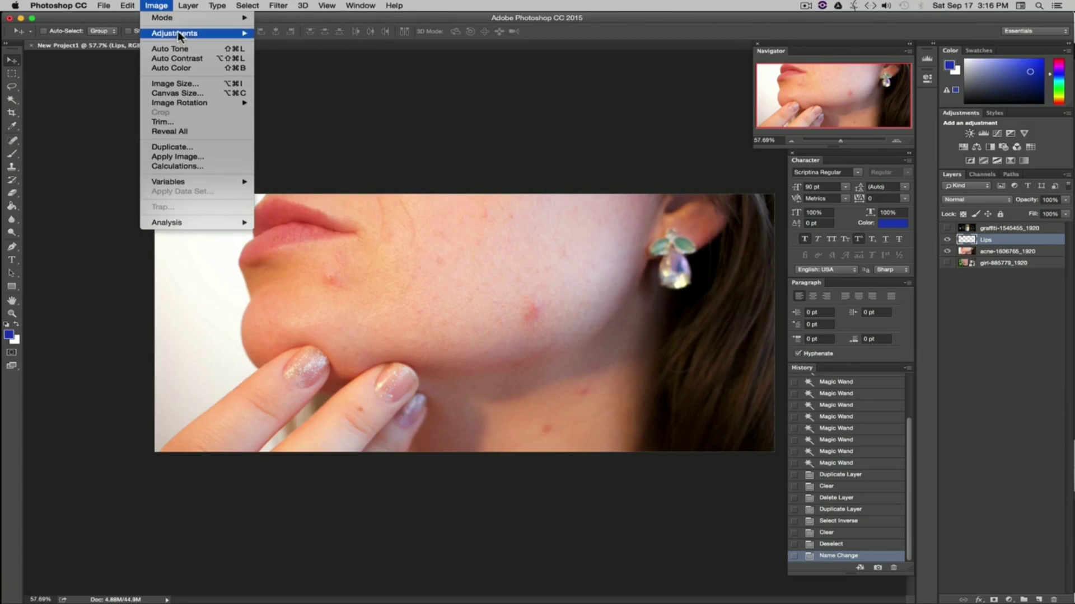
pyautogui.moveTo(179, 37)
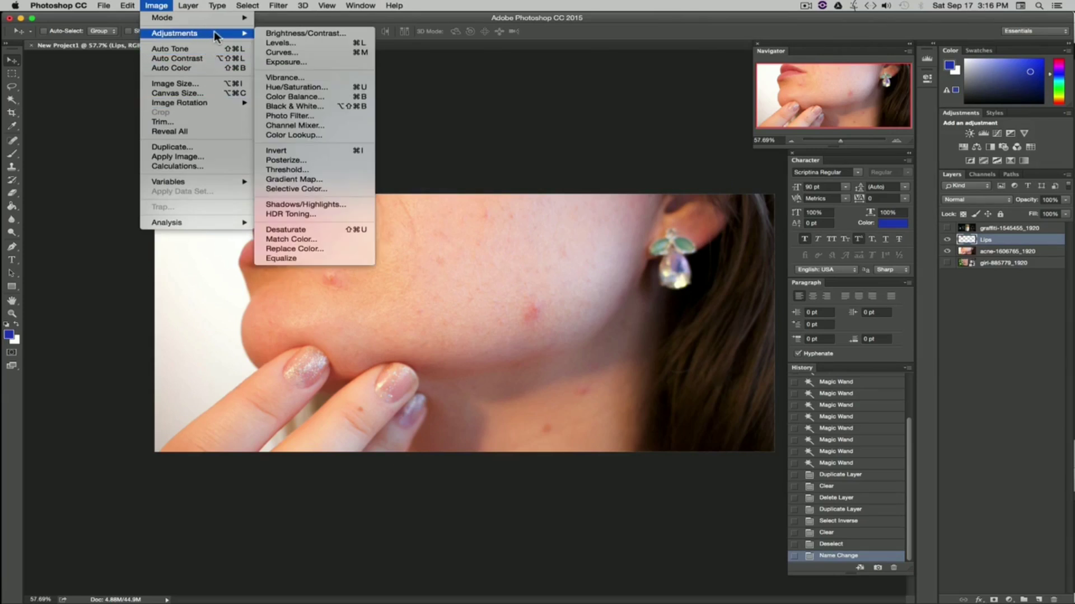
pyautogui.click(324, 34)
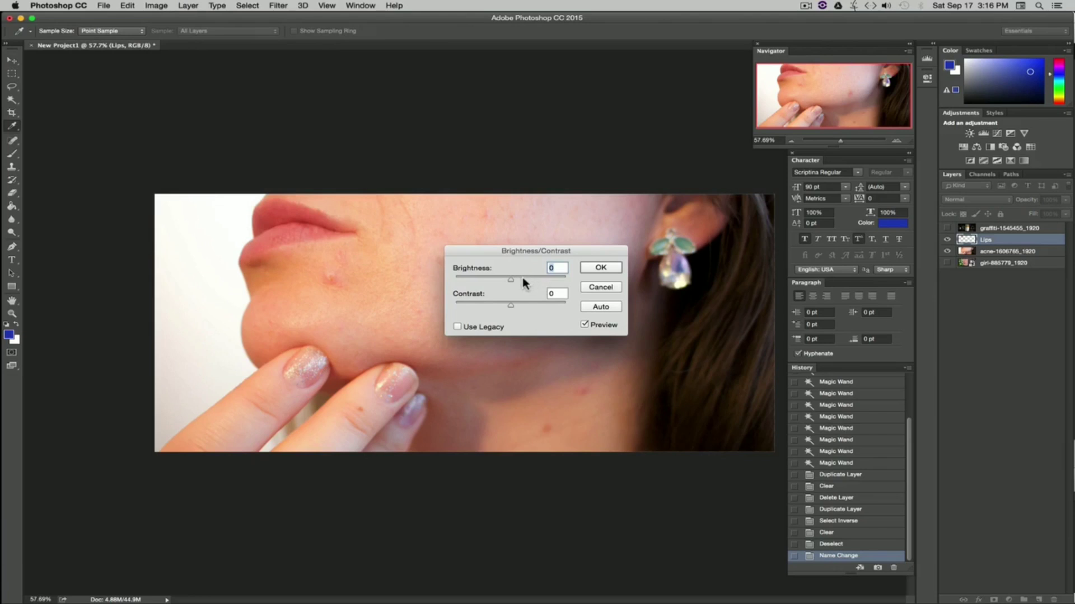
pyautogui.moveTo(509, 280); pyautogui.dragTo(544, 304)
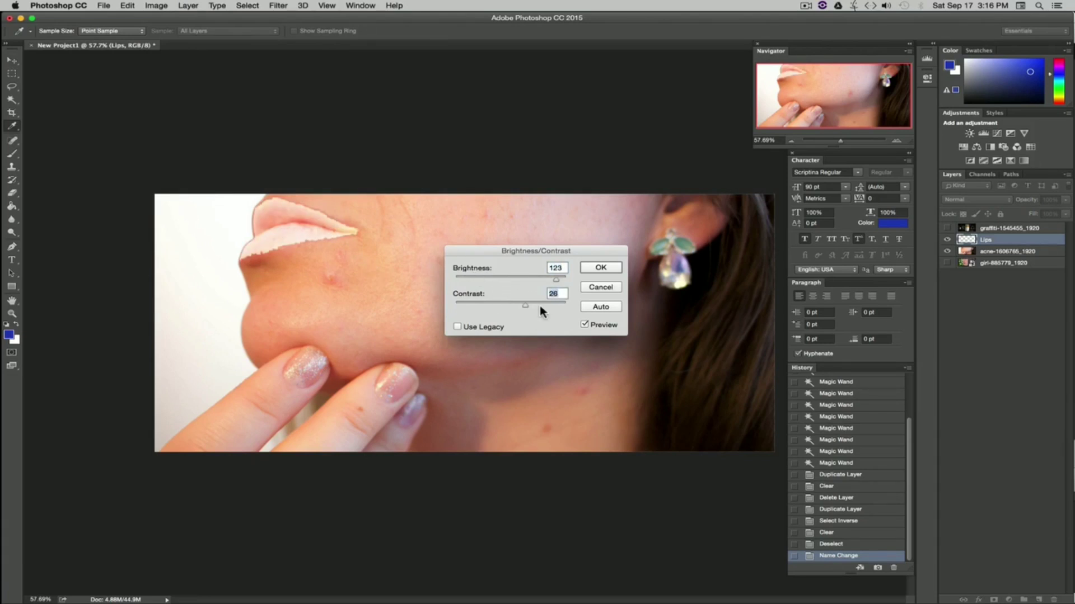
pyautogui.click(600, 287)
# Step: Apply a Curves S-curve to the Lips layer, lowering input 60 to output 41 and raising input 189 to output 213
pyautogui.click(157, 5)
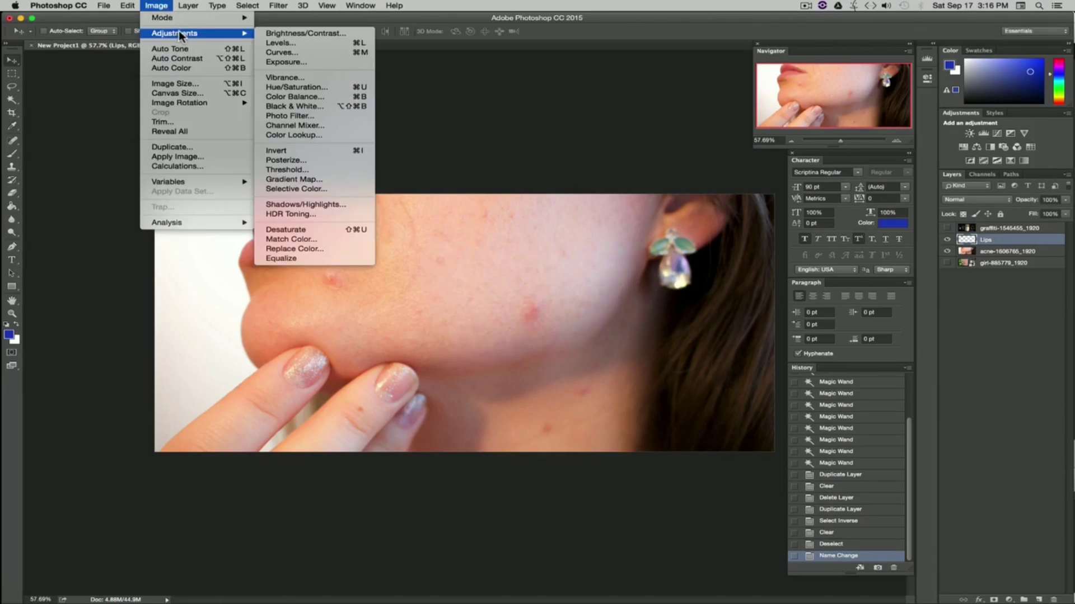
pyautogui.click(296, 52)
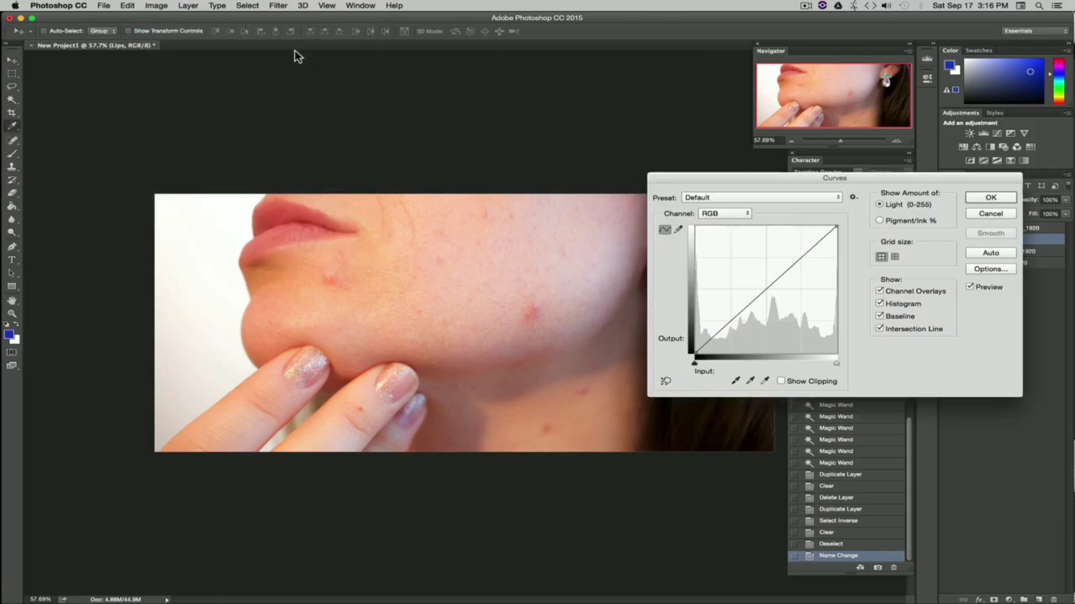
pyautogui.click(764, 290)
pyautogui.click(727, 323)
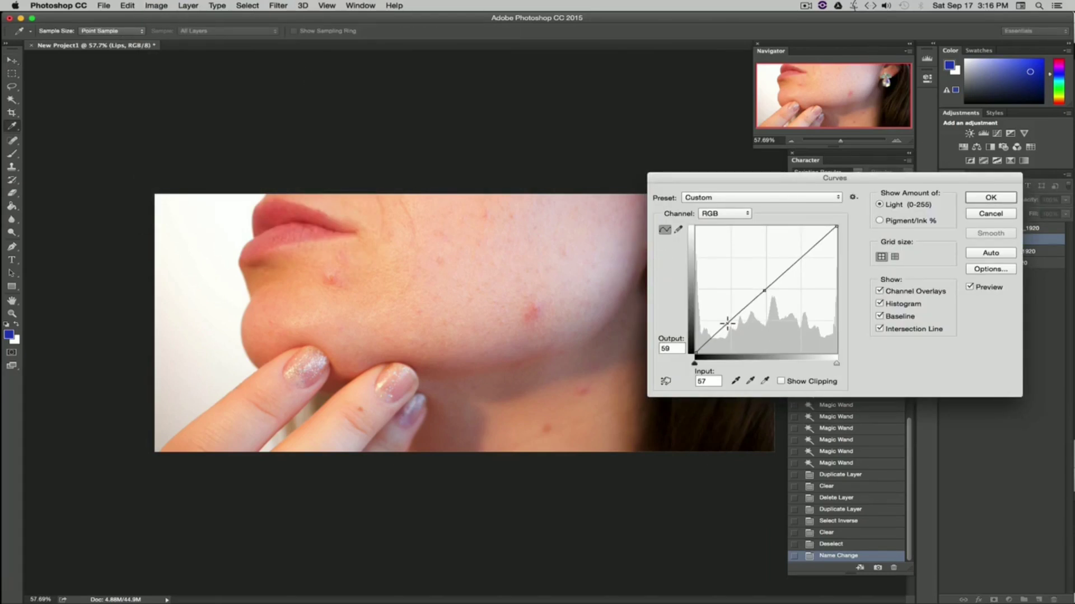
pyautogui.click(804, 257)
pyautogui.moveTo(727, 323); pyautogui.dragTo(729, 335)
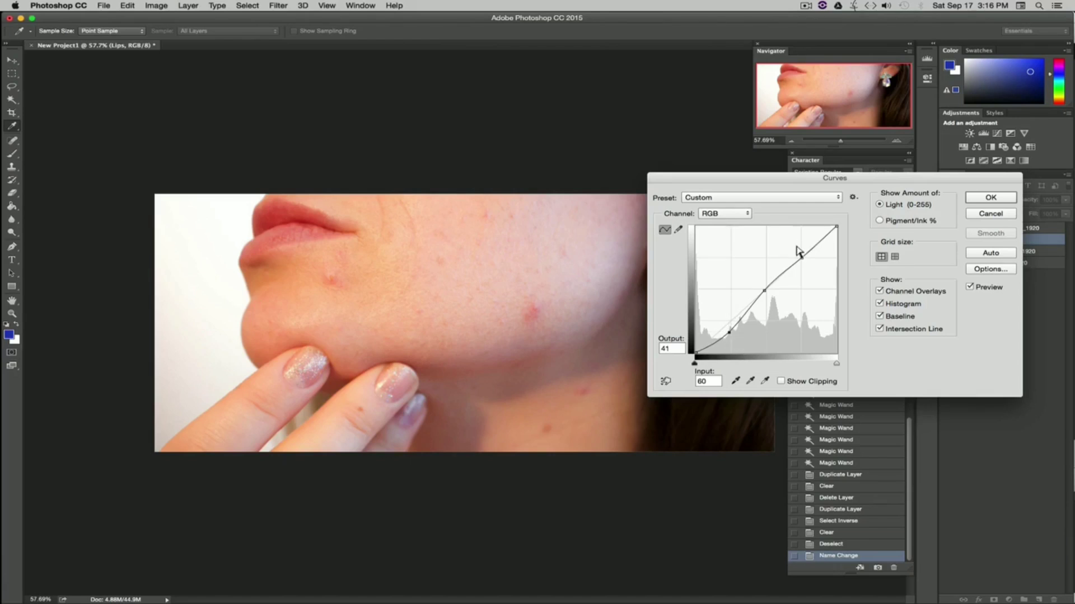
pyautogui.moveTo(802, 258); pyautogui.dragTo(800, 246)
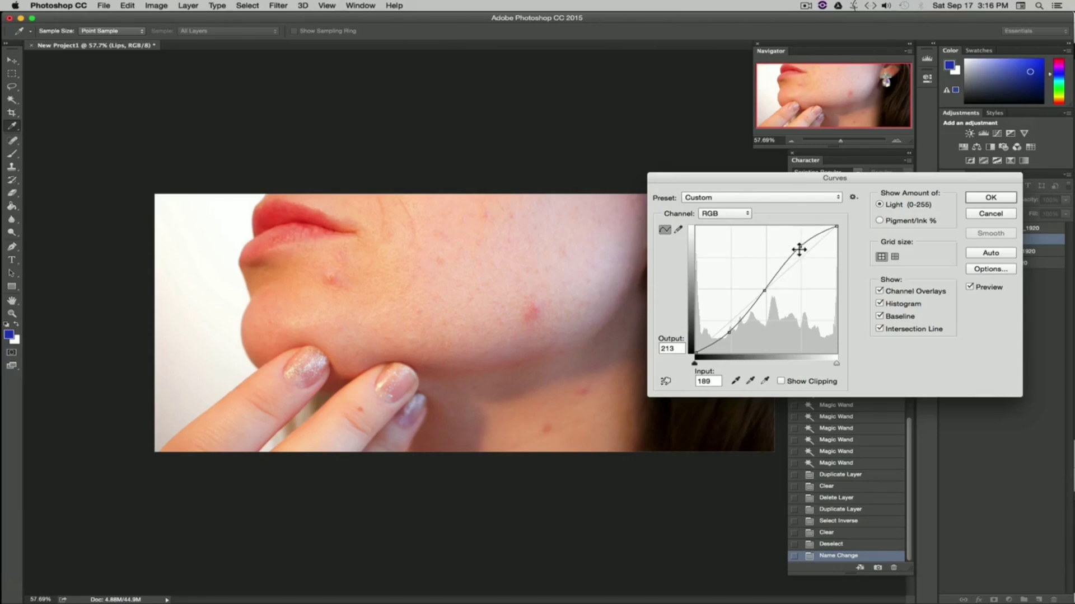
pyautogui.click(990, 197)
pyautogui.press('v')
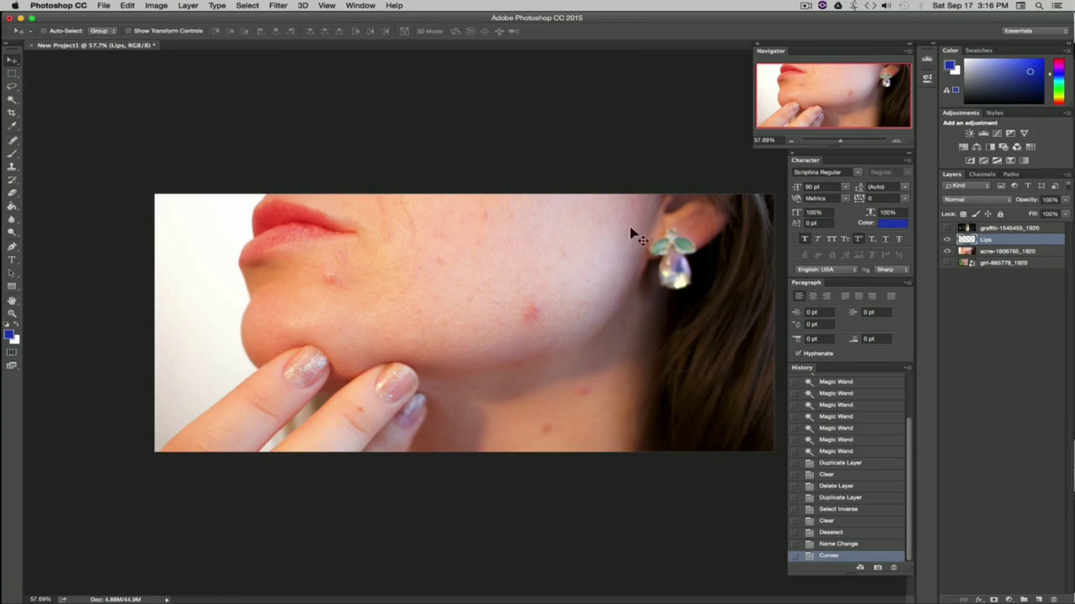
# Step: Apply a Vibrance adjustment of +70 to the Lips layer
pyautogui.click(156, 5)
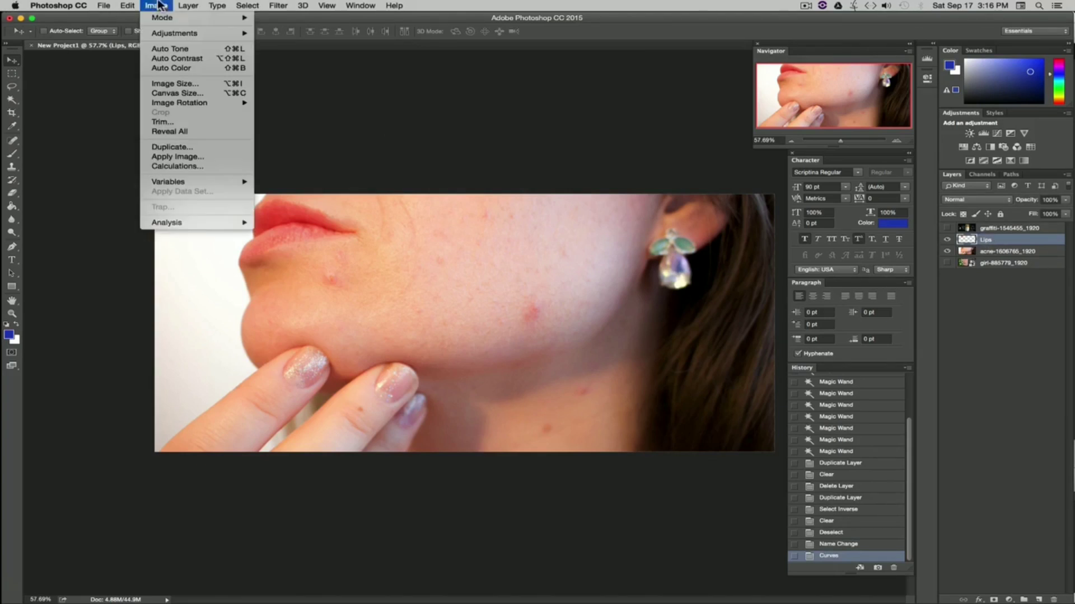
pyautogui.moveTo(179, 34)
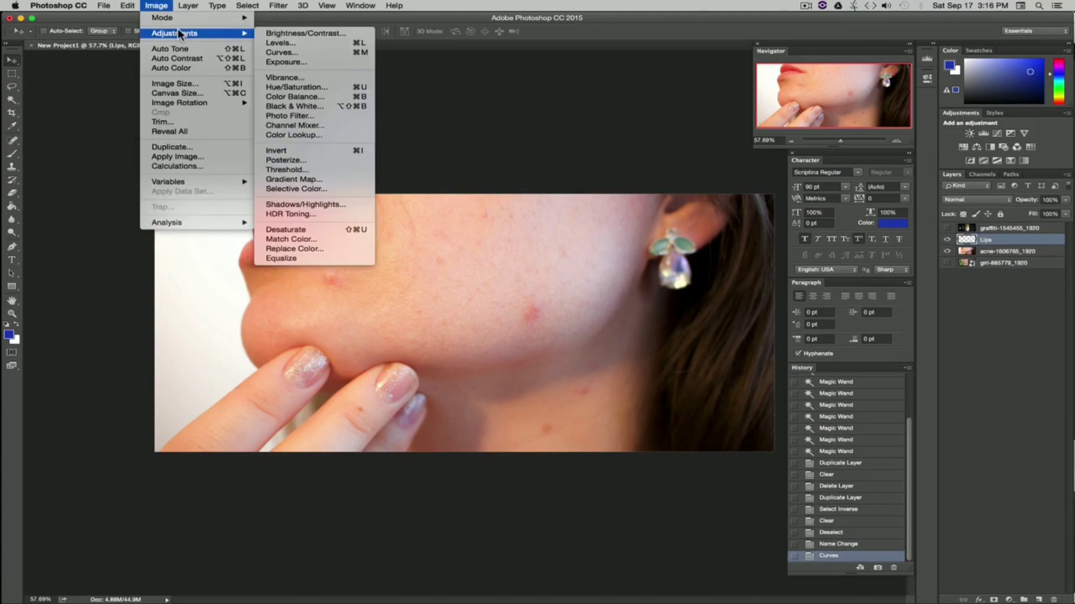
pyautogui.click(331, 77)
pyautogui.moveTo(512, 291); pyautogui.dragTo(546, 294)
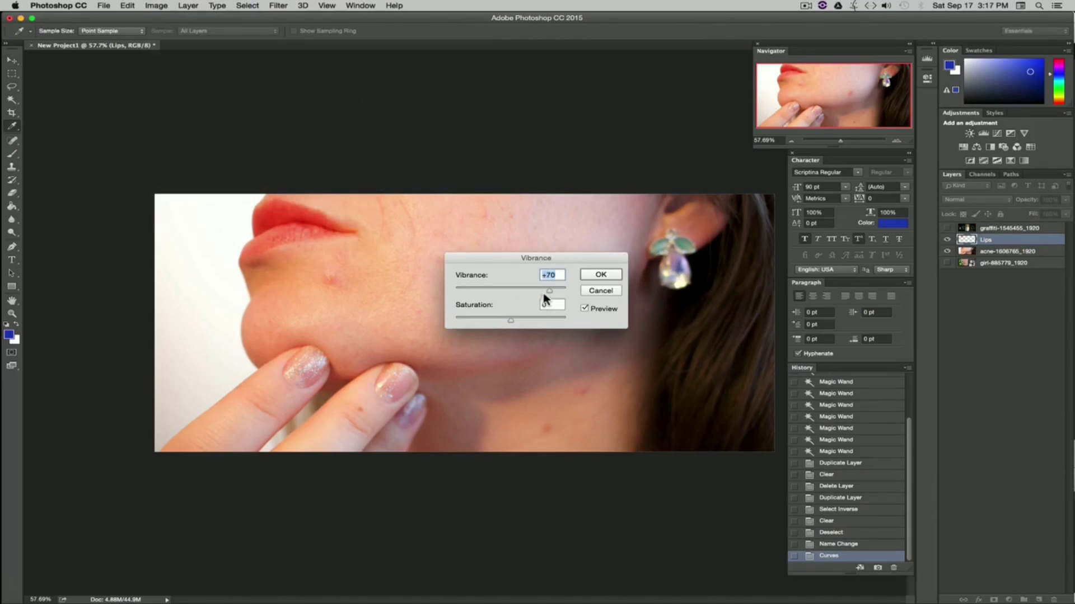
pyautogui.press('Return')
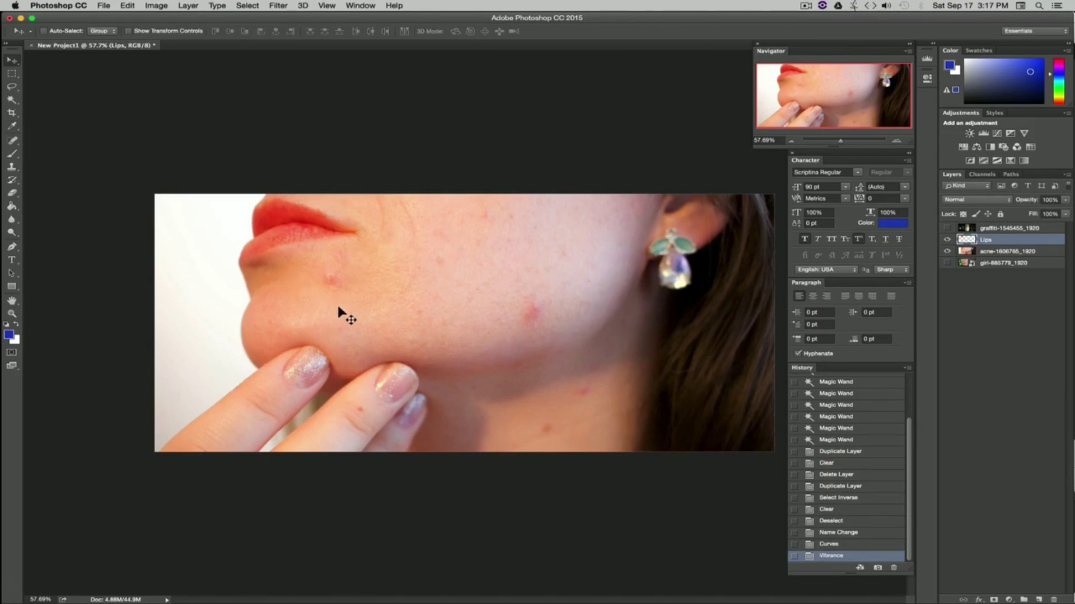
pyautogui.click(150, 6)
pyautogui.moveTo(177, 32)
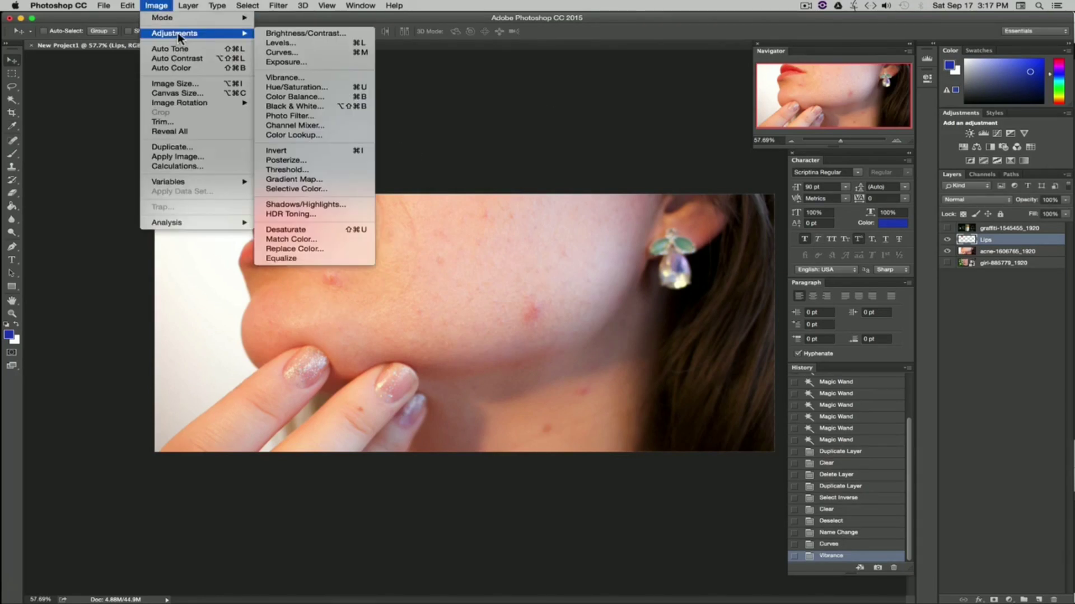
pyautogui.click(294, 106)
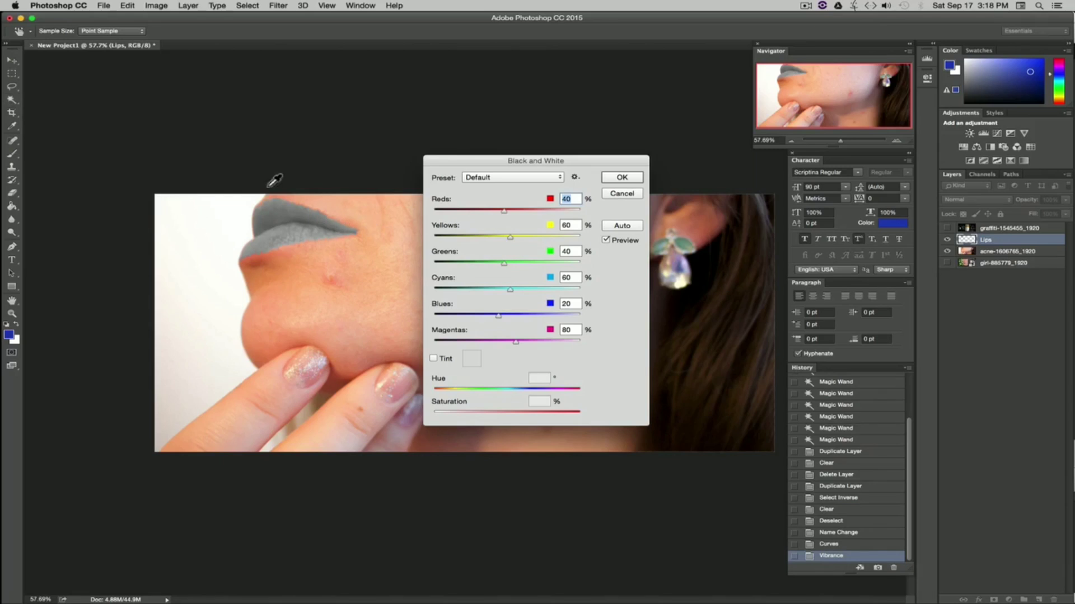
pyautogui.click(615, 194)
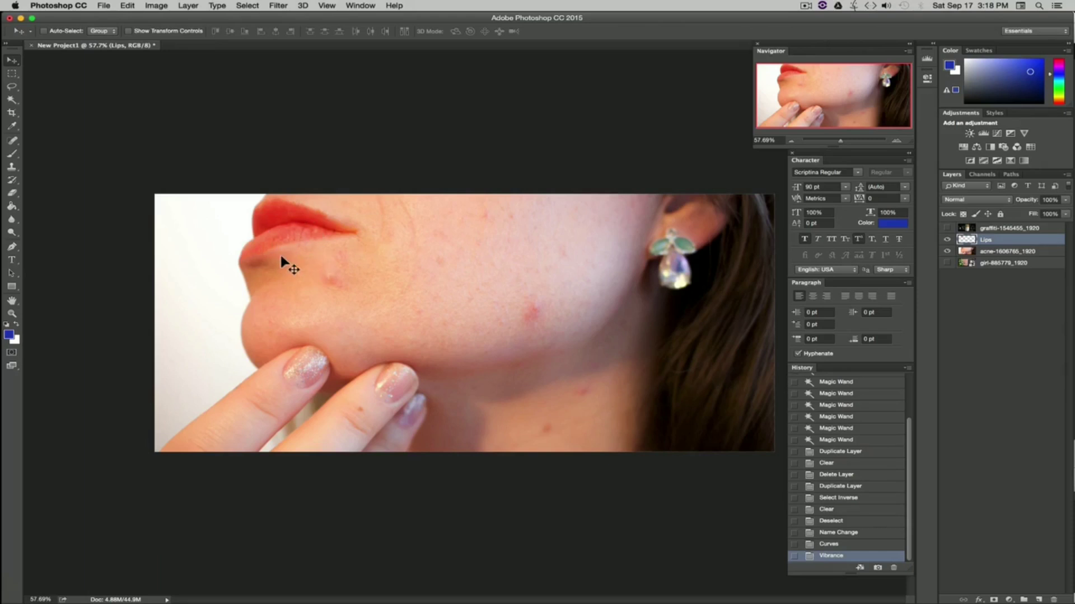
# Step: Toggle the Lips layer's visibility repeatedly to compare the adjusted lips with the original
pyautogui.click(947, 240)
pyautogui.click(947, 240)
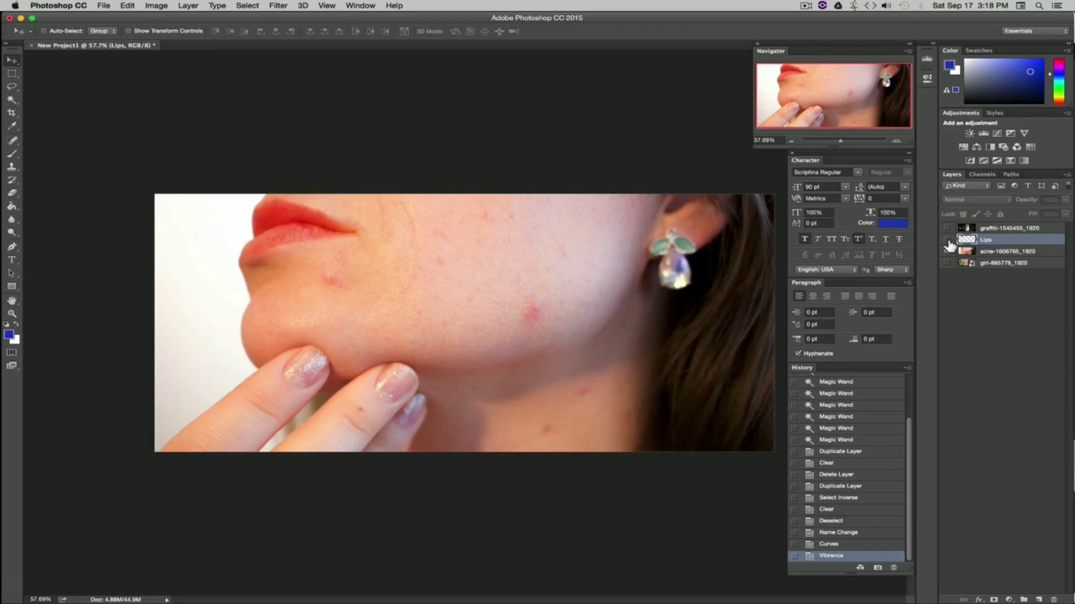
pyautogui.click(947, 240)
pyautogui.click(947, 240)
pyautogui.click(947, 240)
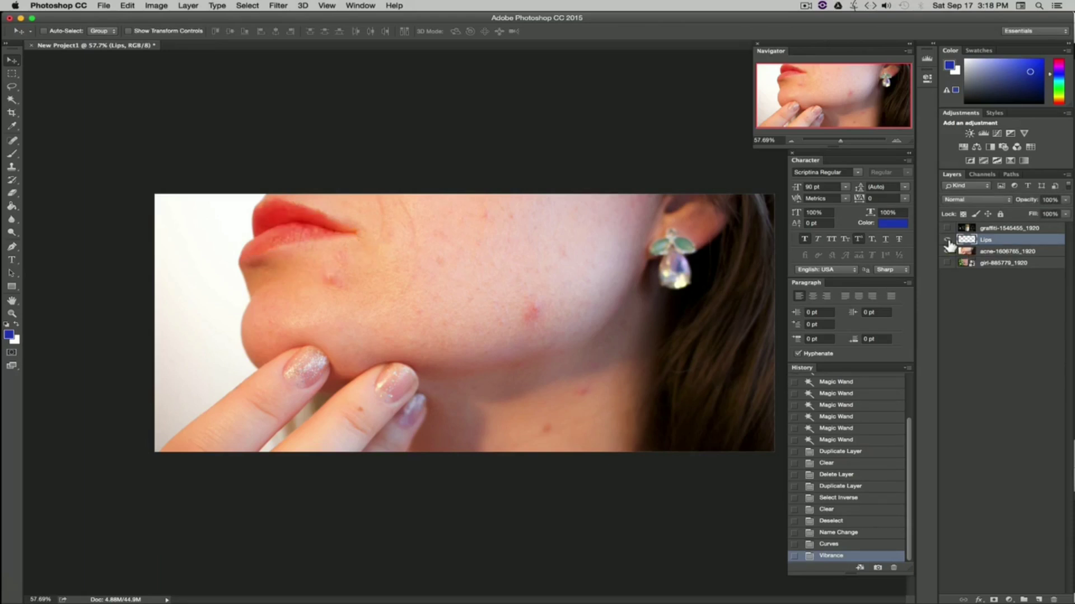
pyautogui.click(947, 240)
pyautogui.click(947, 241)
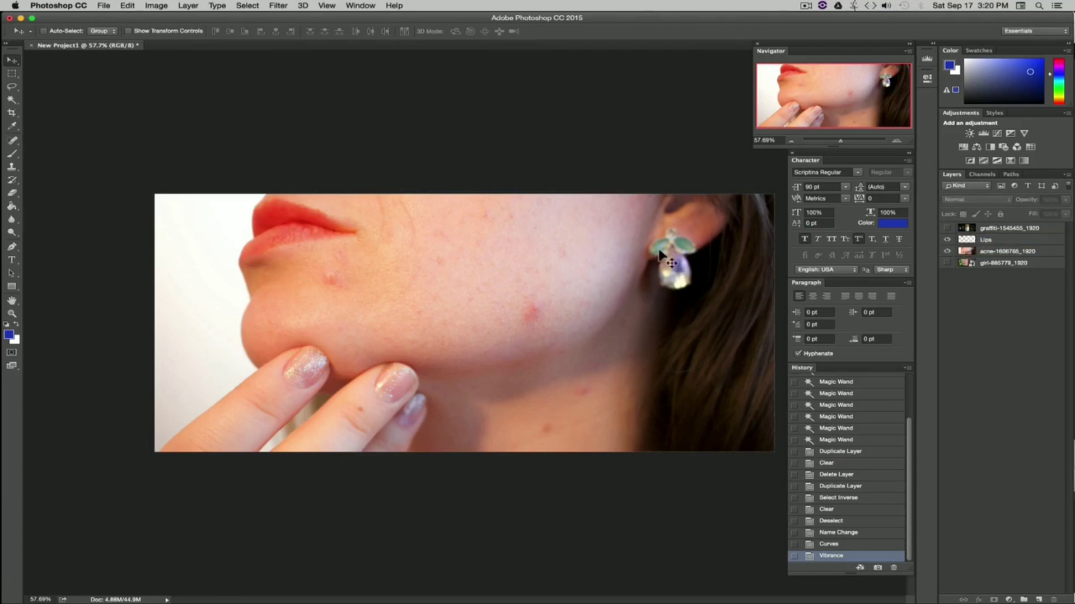
# Step: Select the acne layer and apply a Curves S-curve, lowering input 61 to output 44 and raising the upper midtones
pyautogui.click(1007, 255)
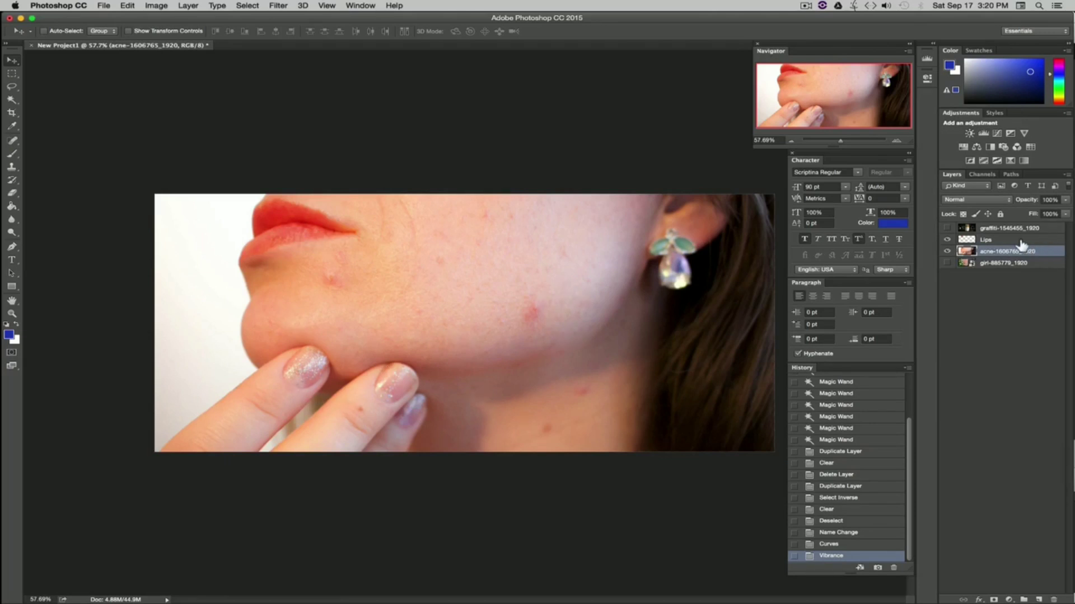
pyautogui.click(997, 242)
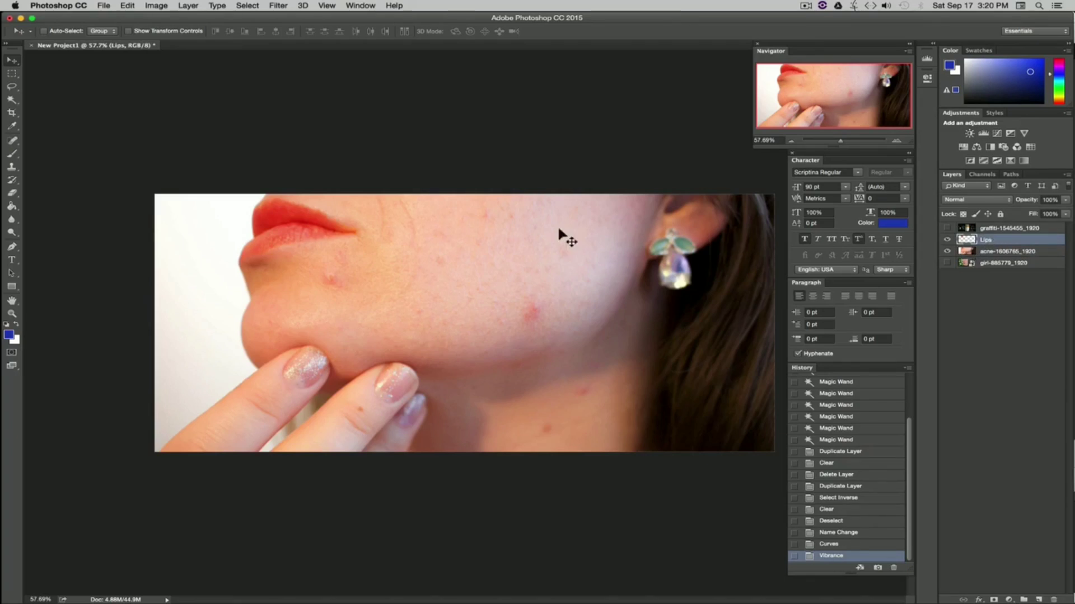
pyautogui.click(985, 255)
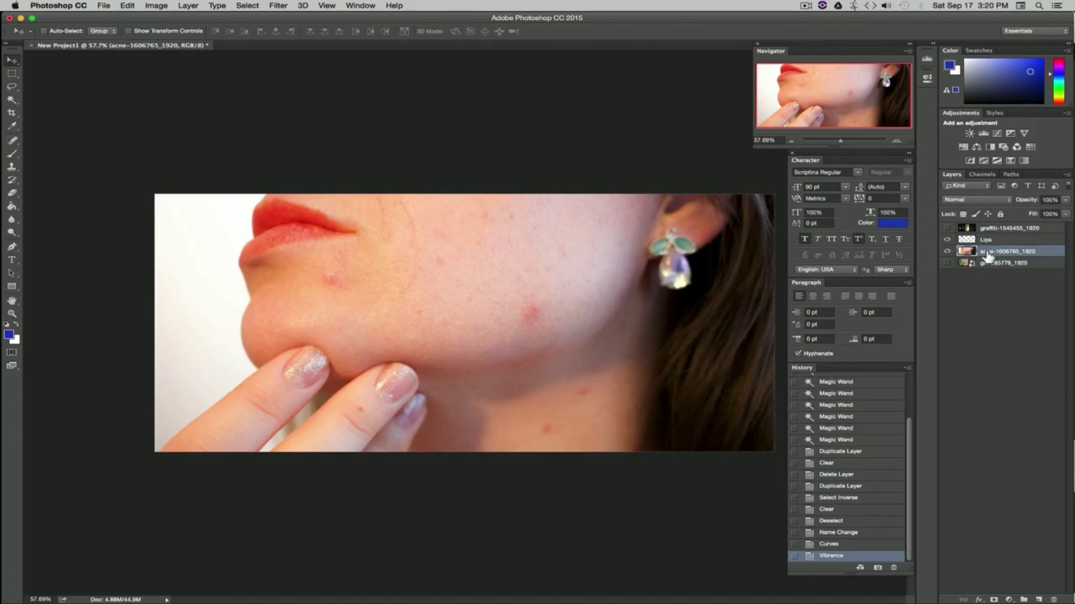
pyautogui.click(981, 242)
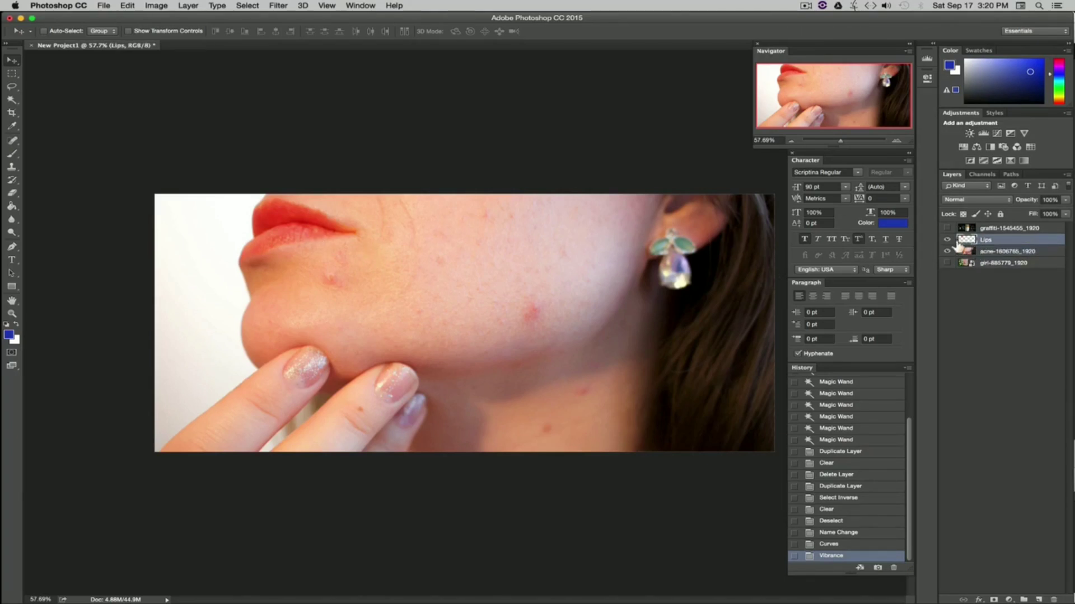
pyautogui.click(967, 252)
pyautogui.click(156, 6)
pyautogui.moveTo(201, 37)
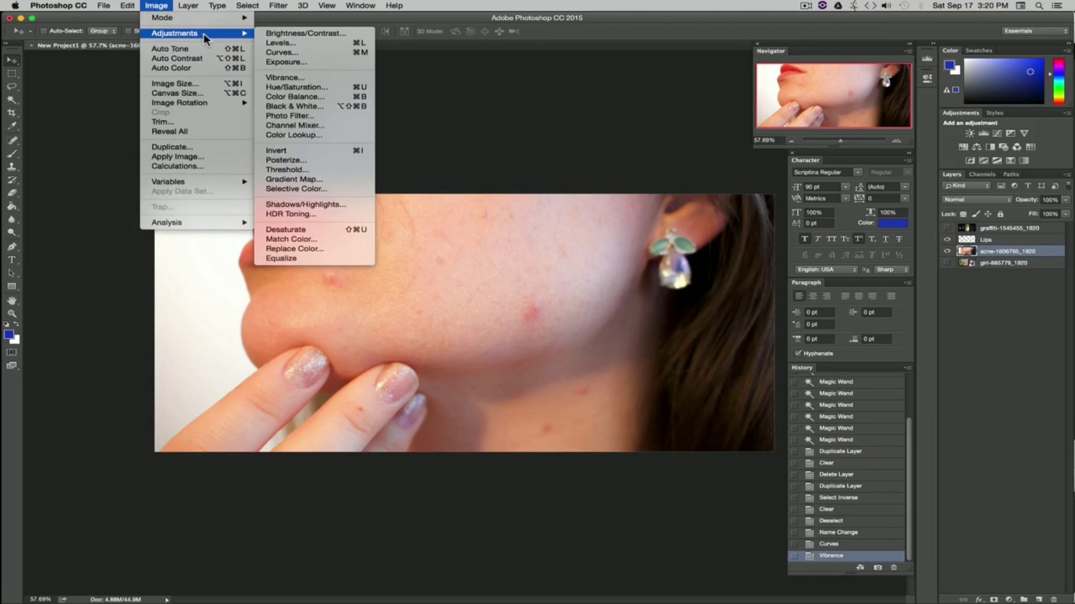
pyautogui.click(282, 52)
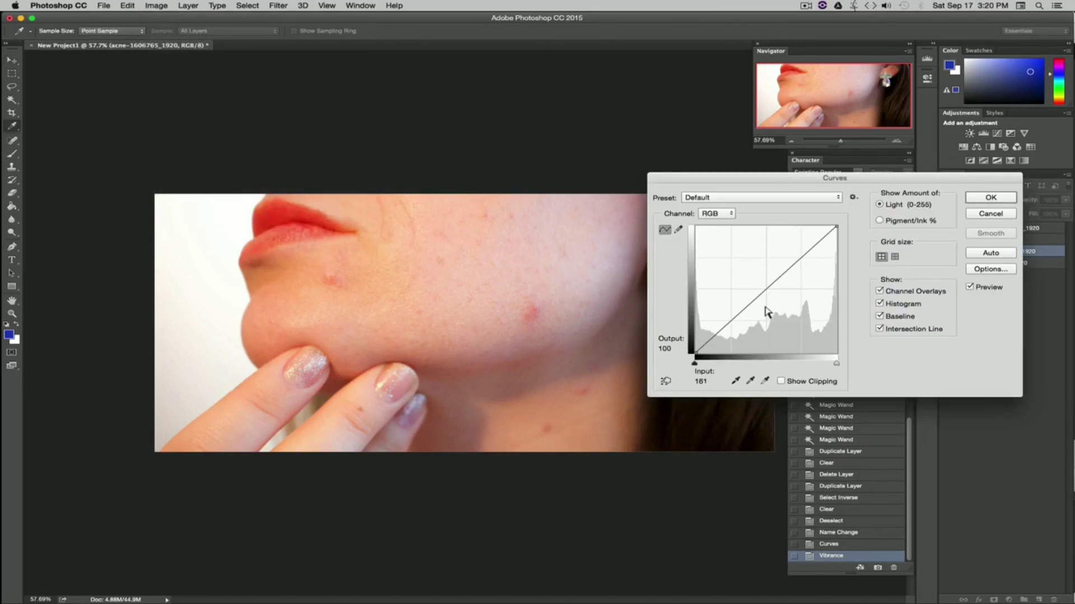
pyautogui.click(766, 289)
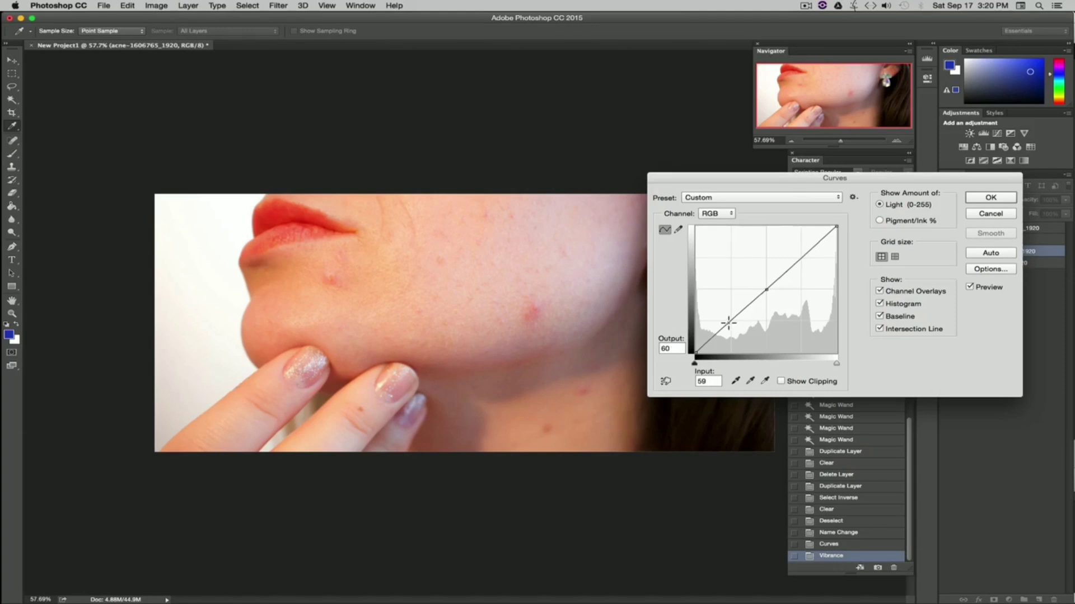
pyautogui.click(801, 257)
pyautogui.moveTo(729, 332); pyautogui.dragTo(730, 333)
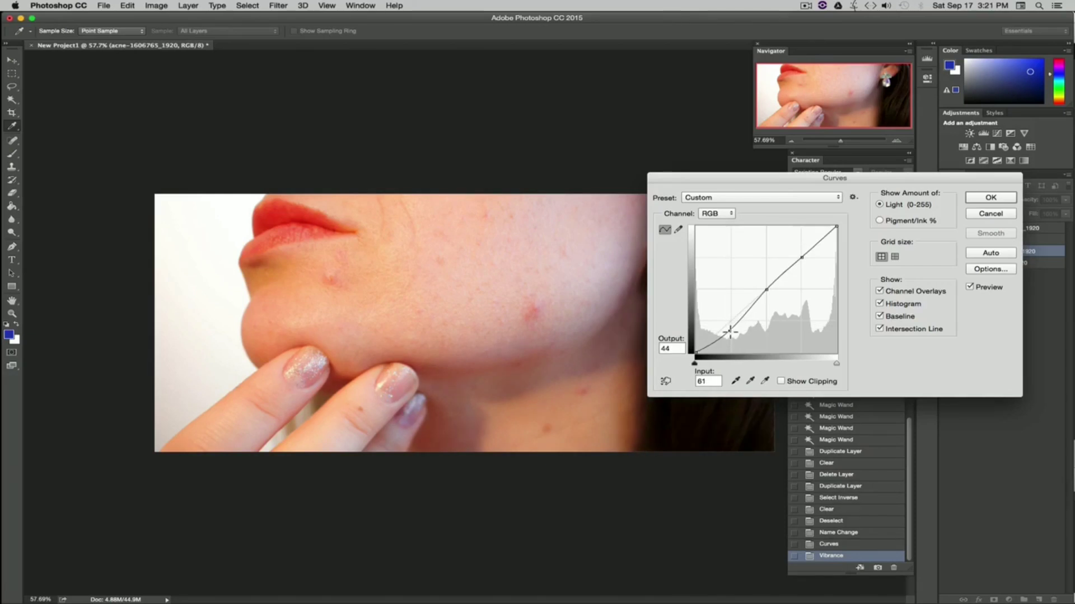
pyautogui.moveTo(748, 178); pyautogui.dragTo(816, 59)
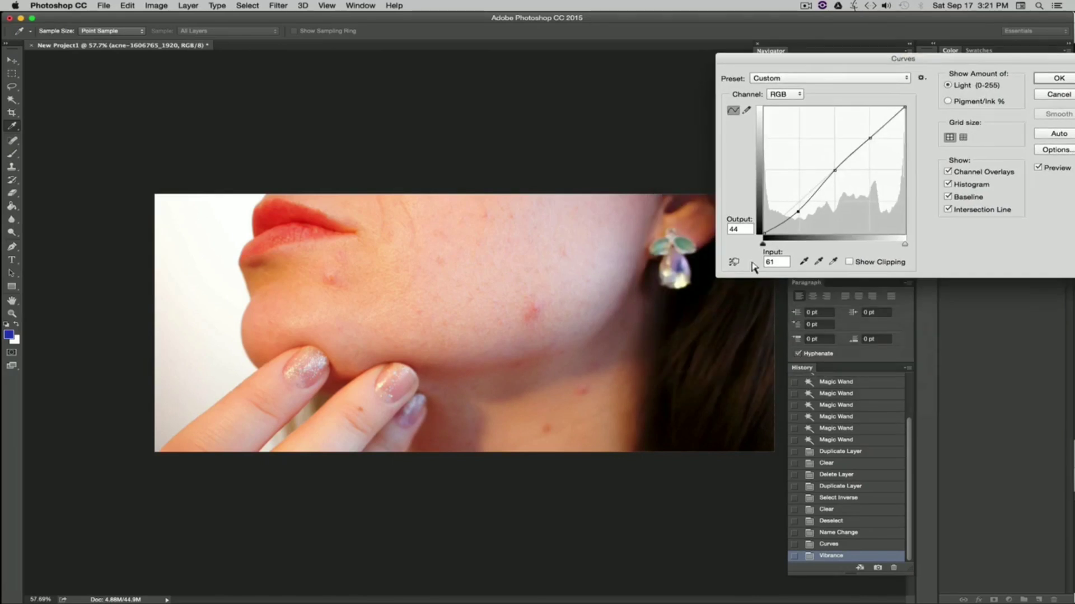
pyautogui.moveTo(798, 215); pyautogui.dragTo(802, 209)
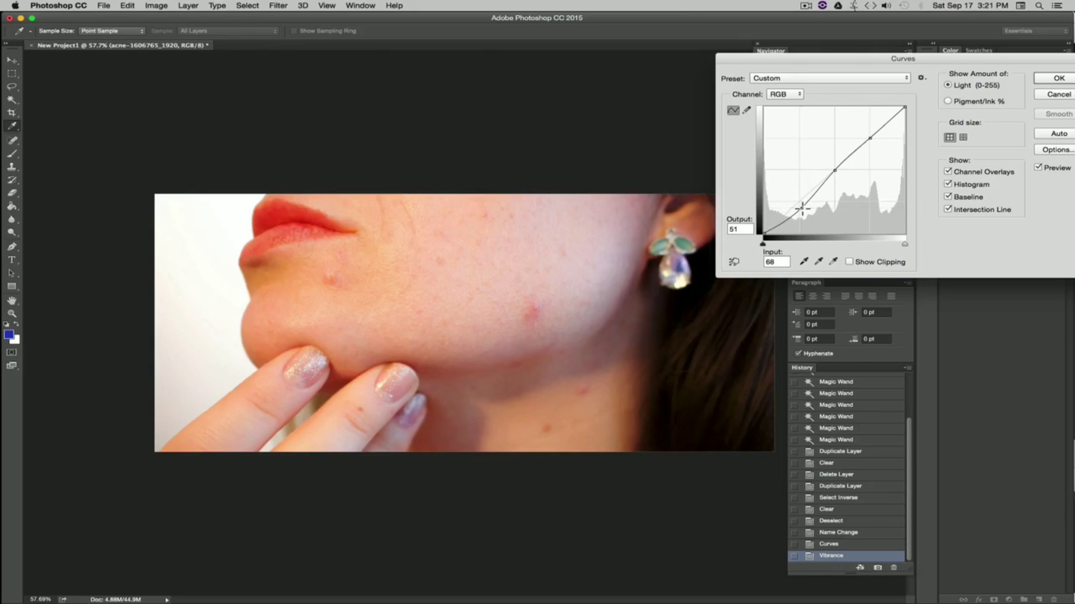
pyautogui.click(835, 169)
pyautogui.moveTo(835, 169); pyautogui.dragTo(835, 172)
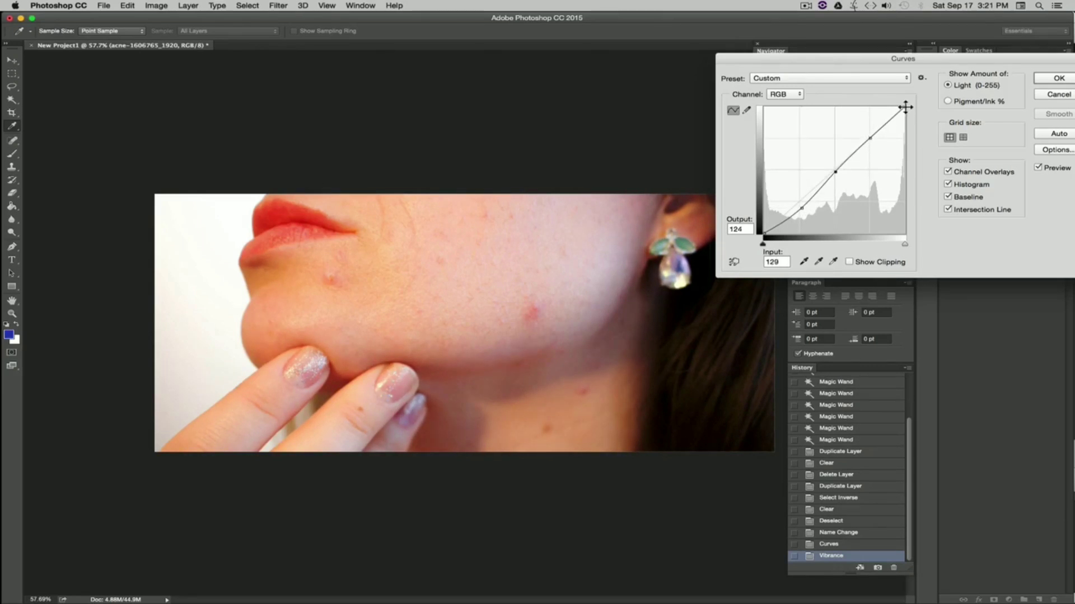
pyautogui.moveTo(905, 106); pyautogui.dragTo(905, 132)
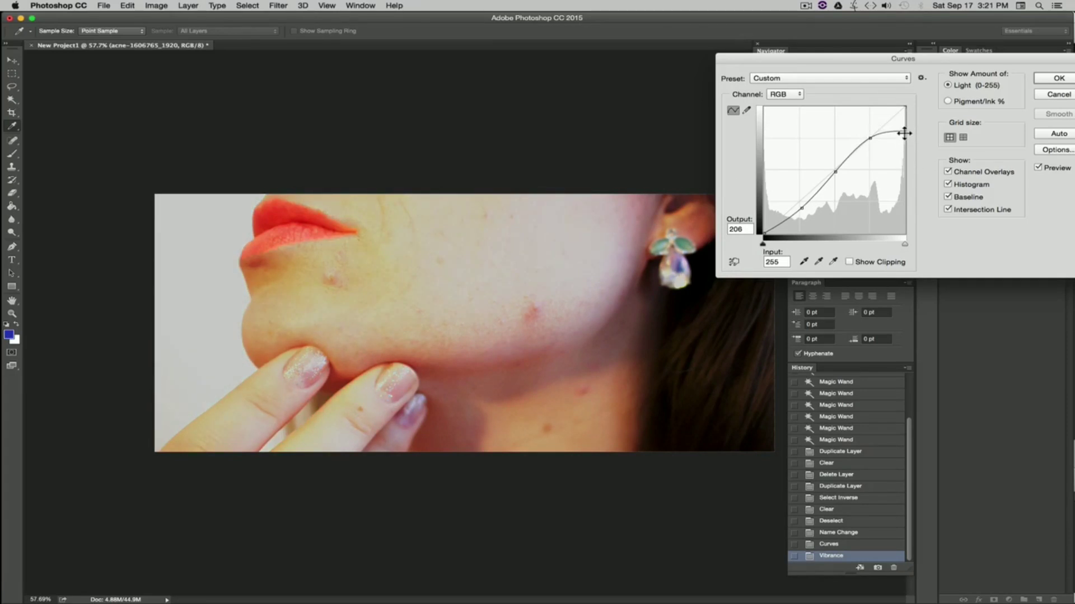
pyautogui.moveTo(905, 131); pyautogui.dragTo(905, 107)
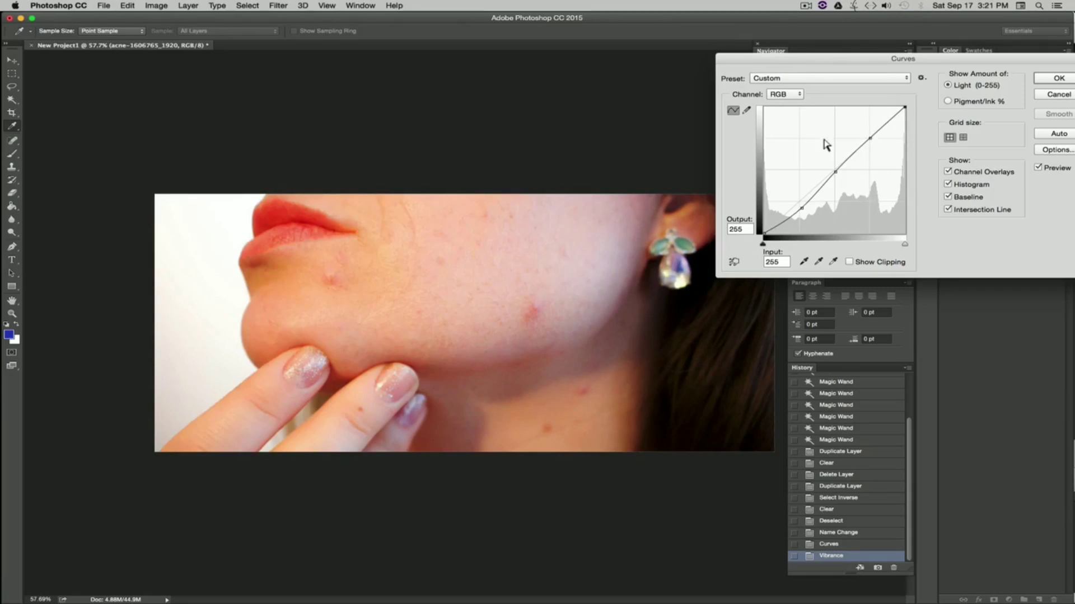
pyautogui.moveTo(869, 140); pyautogui.dragTo(872, 139)
pyautogui.click(1047, 96)
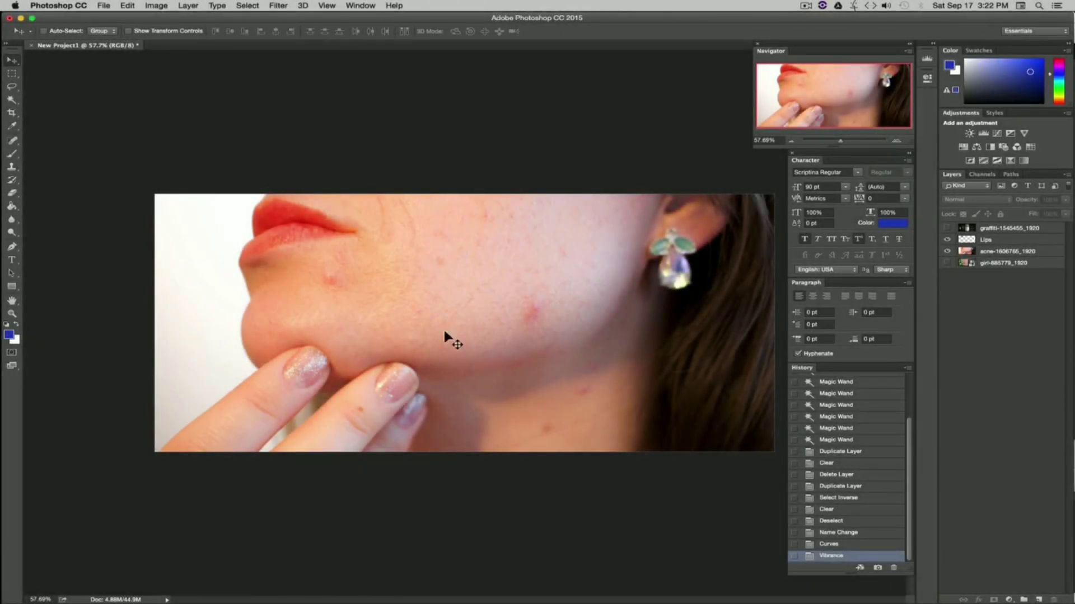
# Step: Add a new Curves adjustment layer above the image layers
pyautogui.click(187, 5)
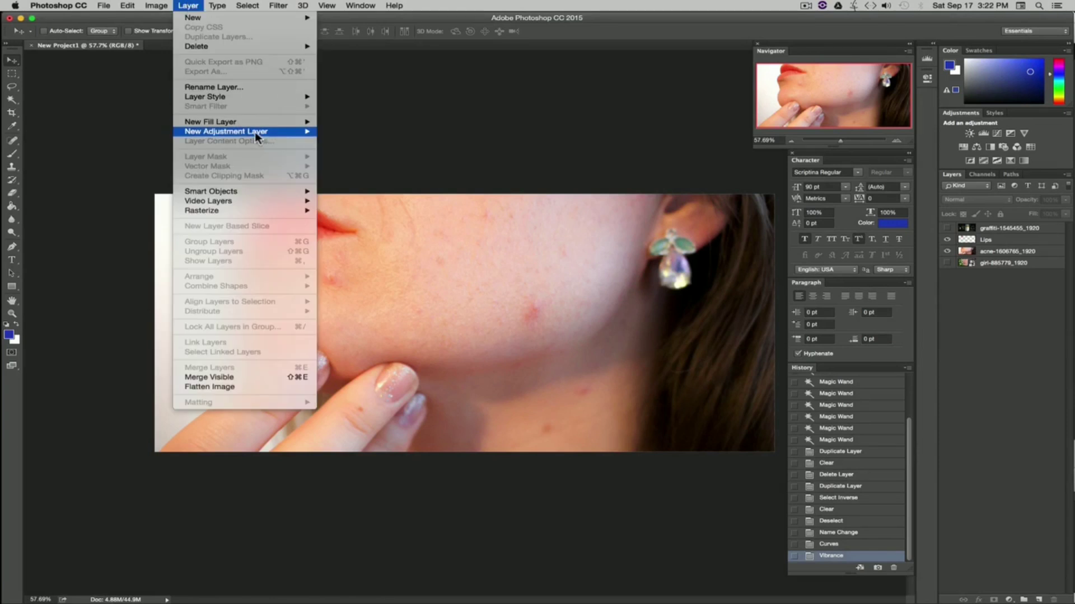
pyautogui.moveTo(210, 134)
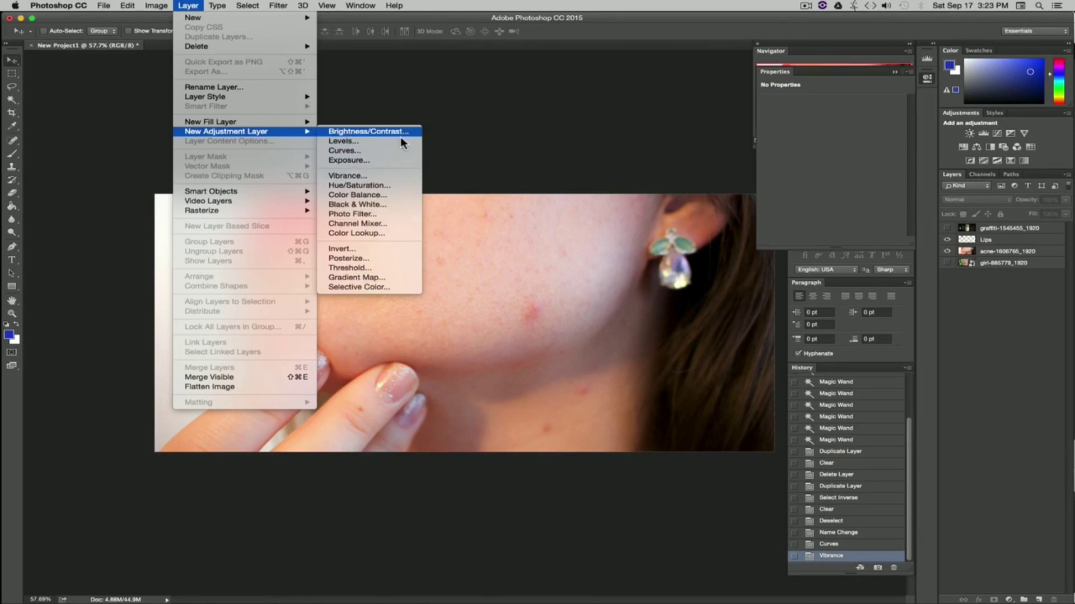
pyautogui.click(349, 150)
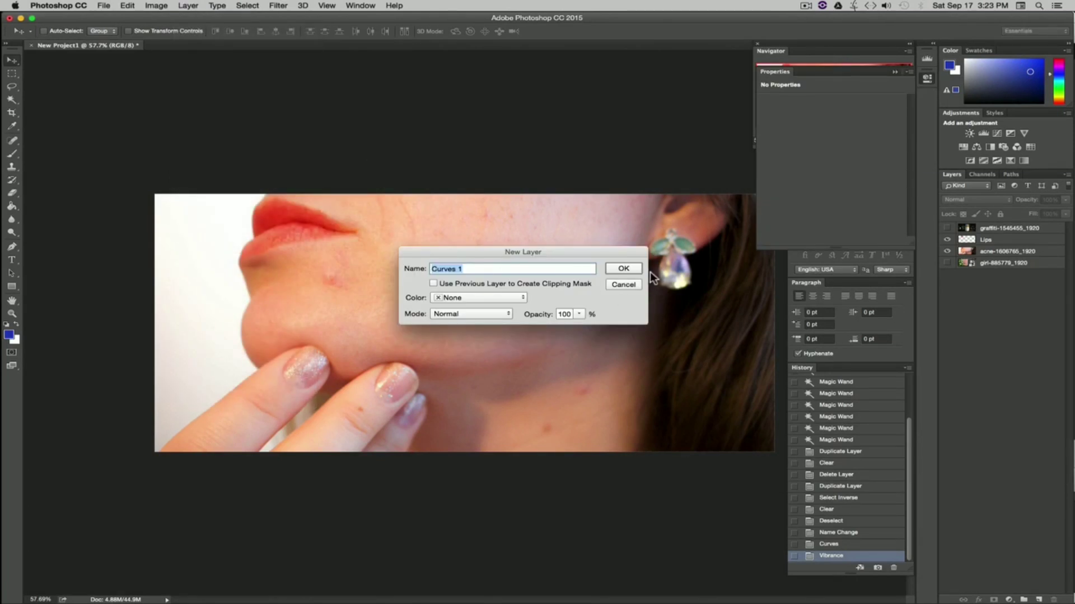
pyautogui.click(624, 271)
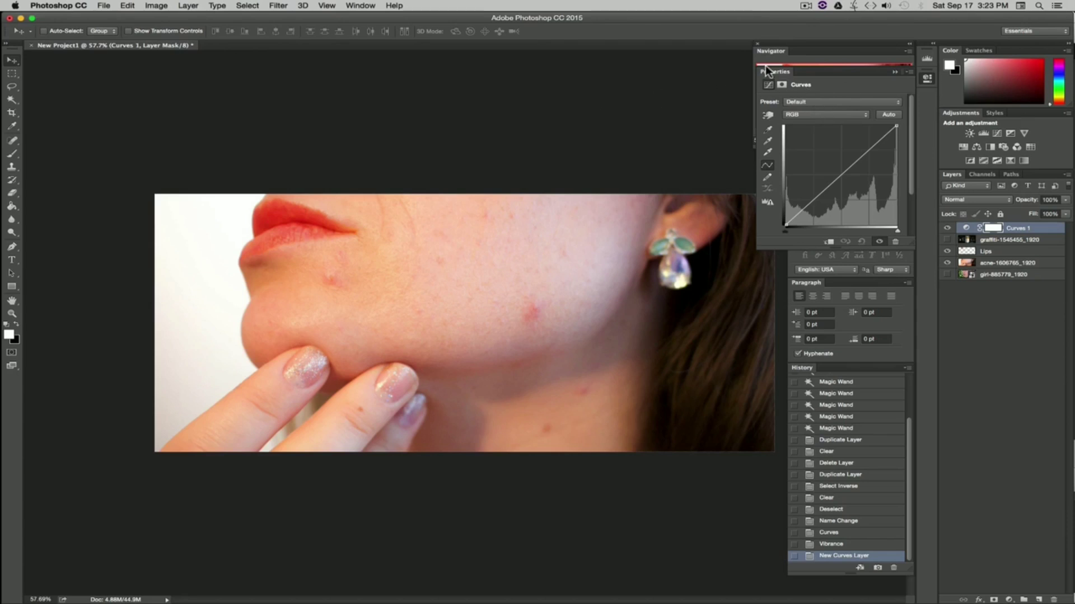
# Step: Bend the Curves adjustment layer's curve into a gentle S-curve with three points
pyautogui.moveTo(770, 69); pyautogui.dragTo(834, 548)
pyautogui.click(802, 368)
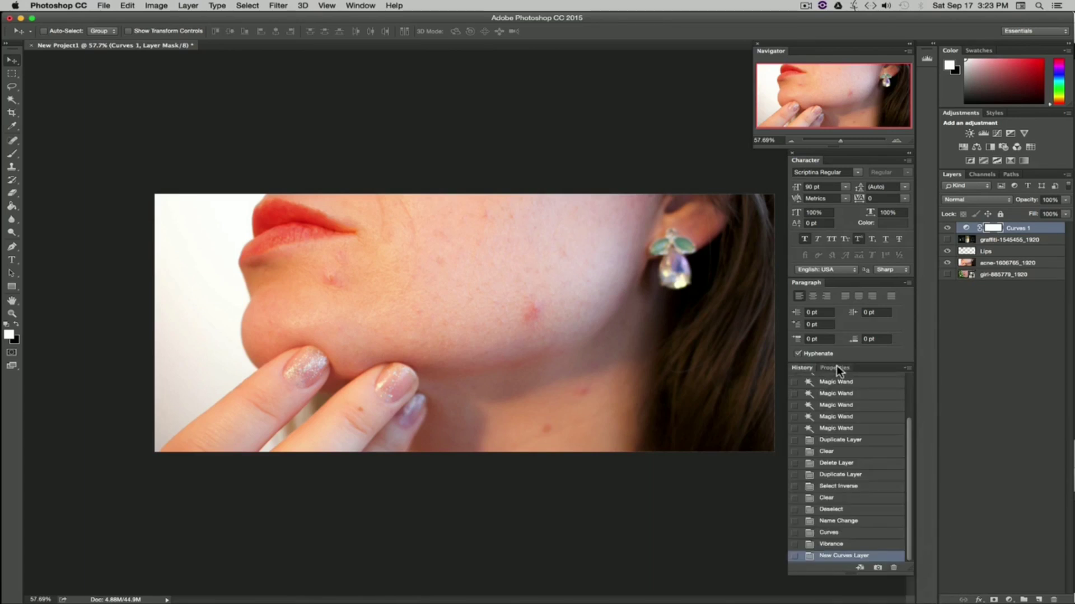
pyautogui.click(835, 368)
pyautogui.click(801, 368)
pyautogui.click(834, 368)
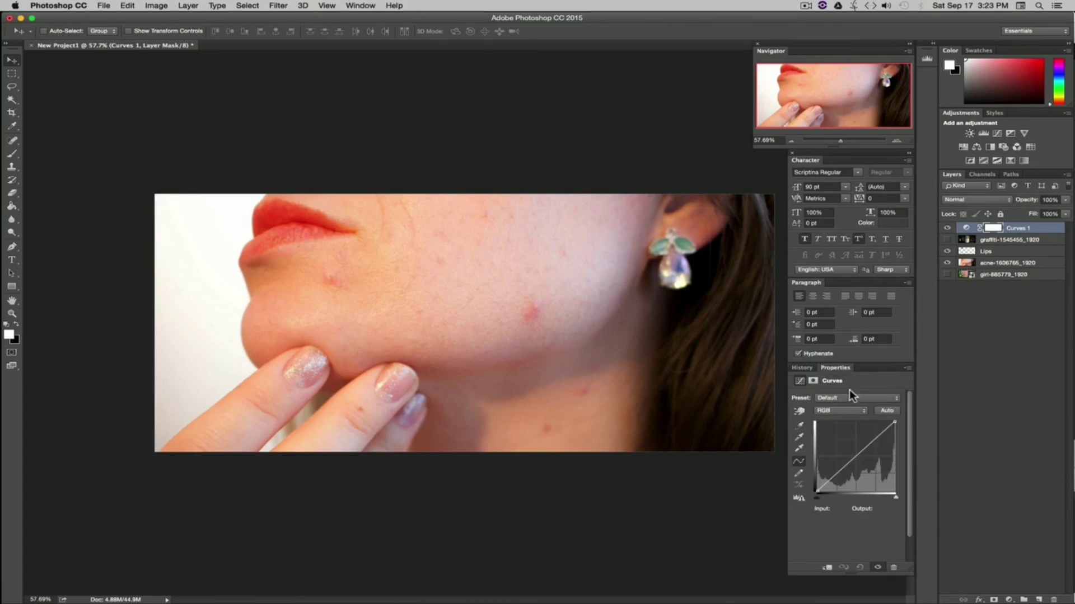
pyautogui.moveTo(833, 371); pyautogui.dragTo(439, 197)
pyautogui.moveTo(524, 408); pyautogui.dragTo(605, 408)
pyautogui.moveTo(513, 202); pyautogui.dragTo(778, 211)
pyautogui.click(772, 333)
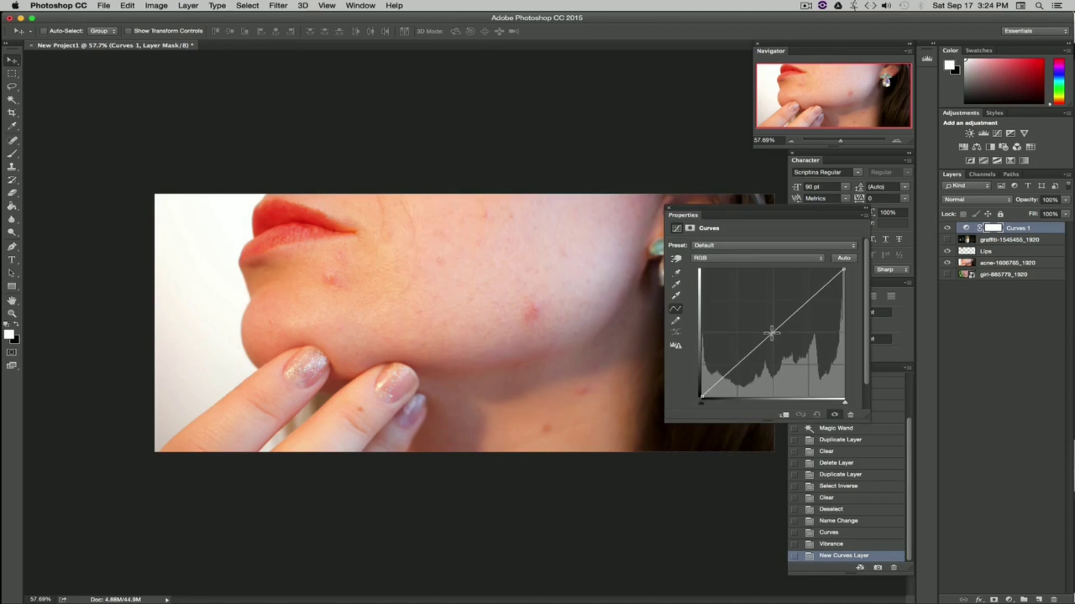
pyautogui.click(810, 299)
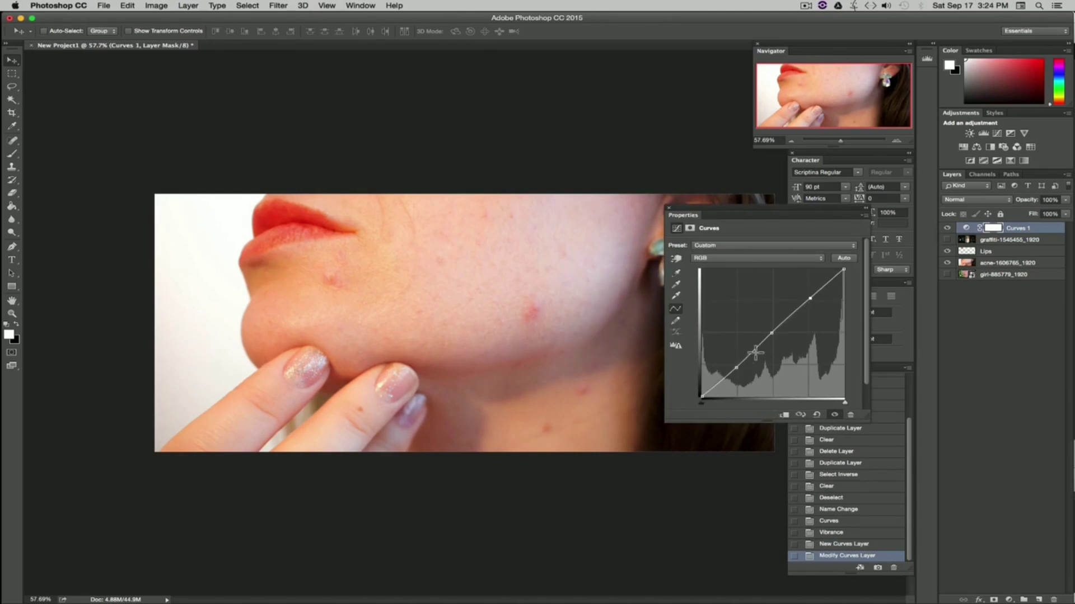
pyautogui.click(736, 366)
pyautogui.moveTo(773, 331); pyautogui.dragTo(770, 328)
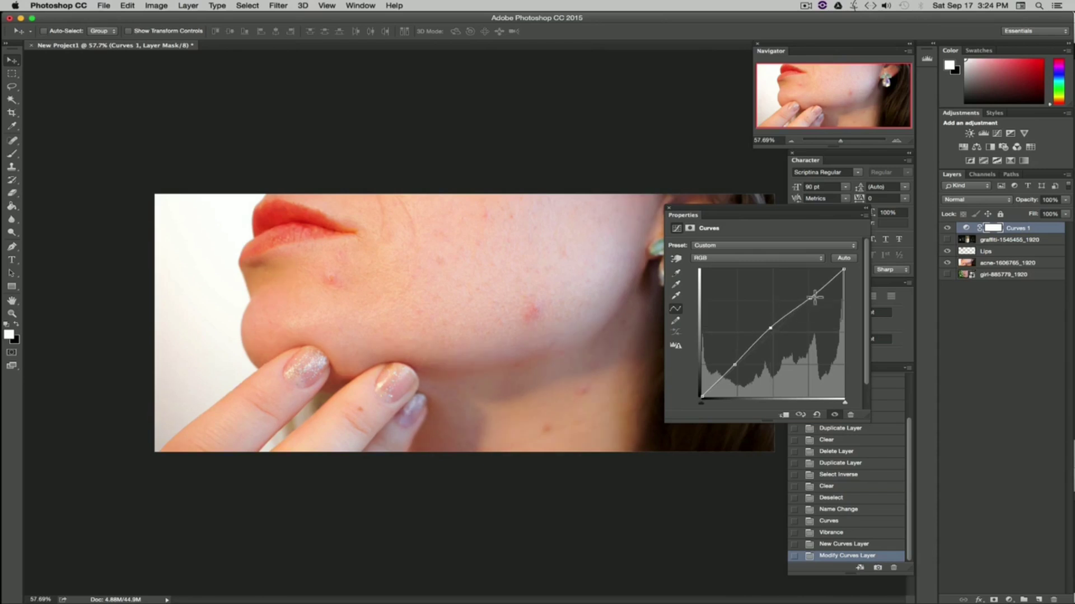
pyautogui.moveTo(810, 298); pyautogui.dragTo(810, 295)
pyautogui.moveTo(733, 365); pyautogui.dragTo(730, 364)
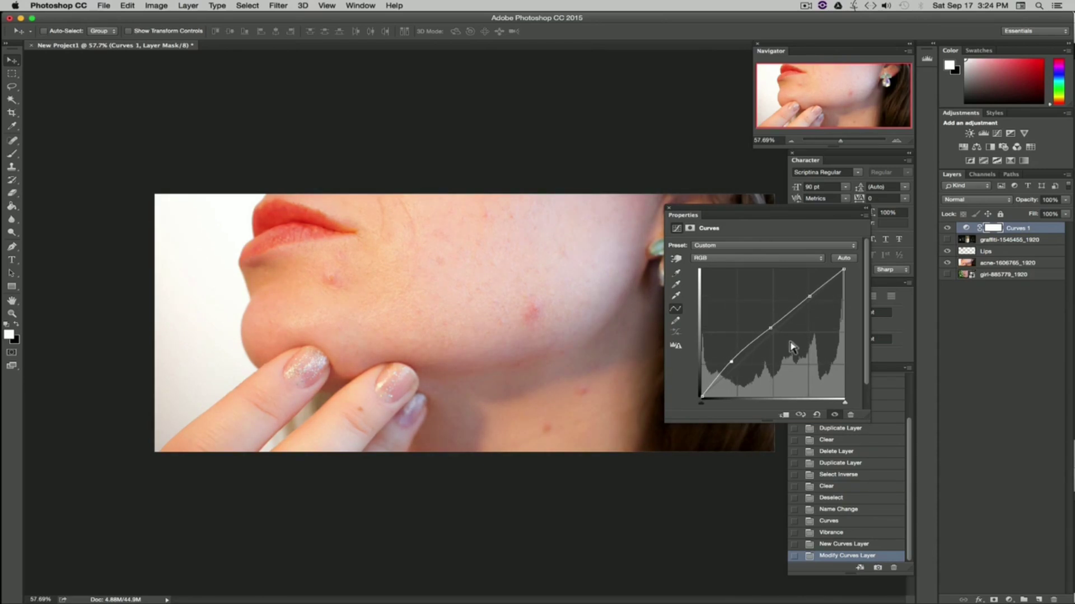
pyautogui.moveTo(772, 327); pyautogui.dragTo(772, 326)
pyautogui.moveTo(810, 295); pyautogui.dragTo(812, 295)
pyautogui.click(667, 206)
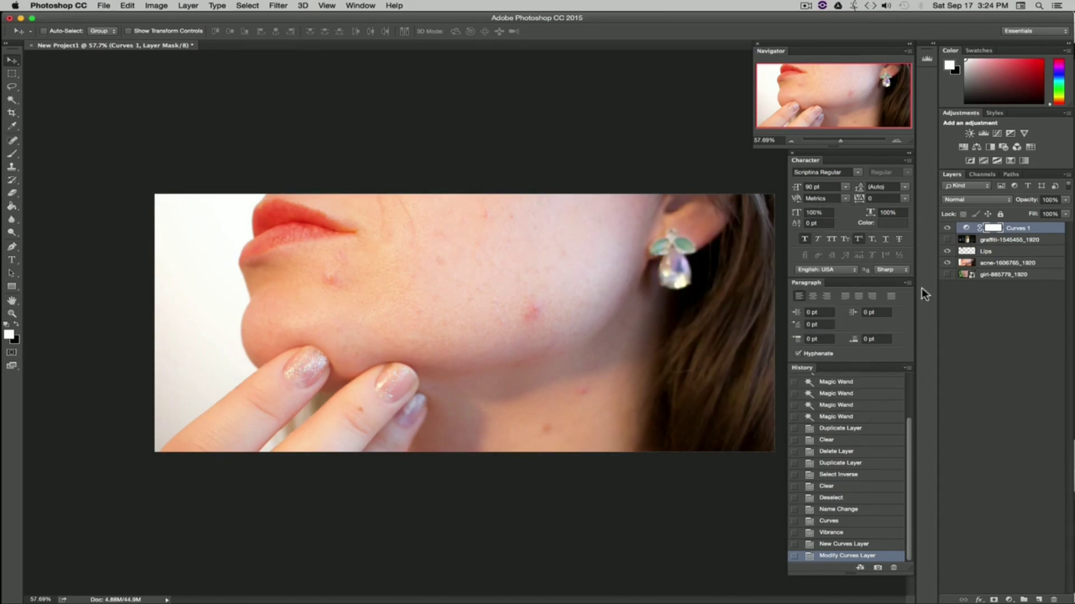
# Step: Toggle the Curves adjustment layer's visibility repeatedly to compare the image with and without it
pyautogui.click(947, 229)
pyautogui.click(946, 229)
pyautogui.click(946, 229)
pyautogui.click(946, 229)
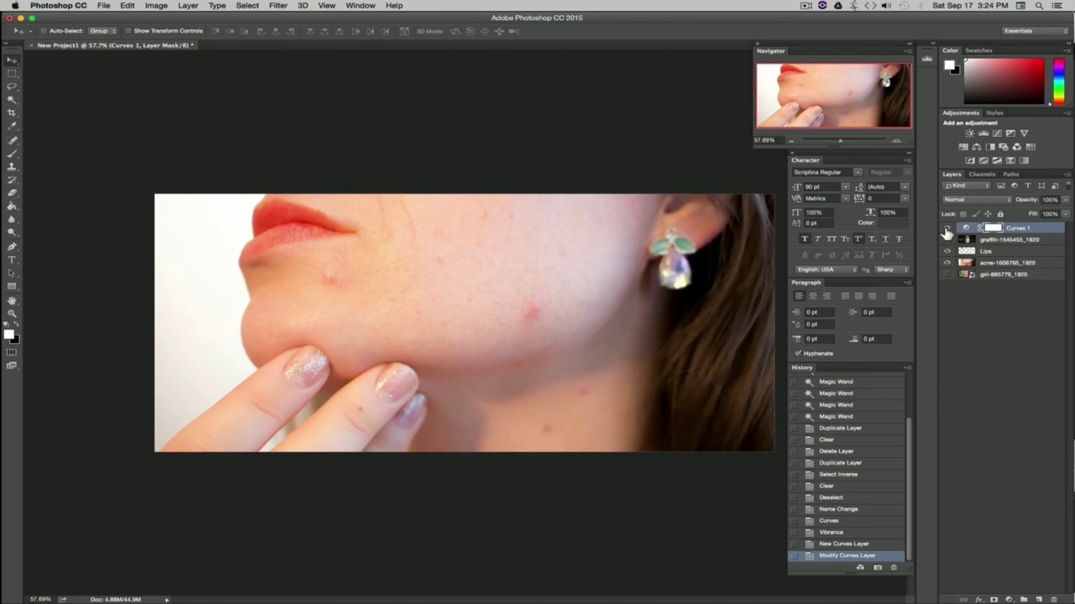
# Step: Add a Black & White adjustment layer and toggle its visibility to compare
pyautogui.click(197, 5)
pyautogui.moveTo(303, 136)
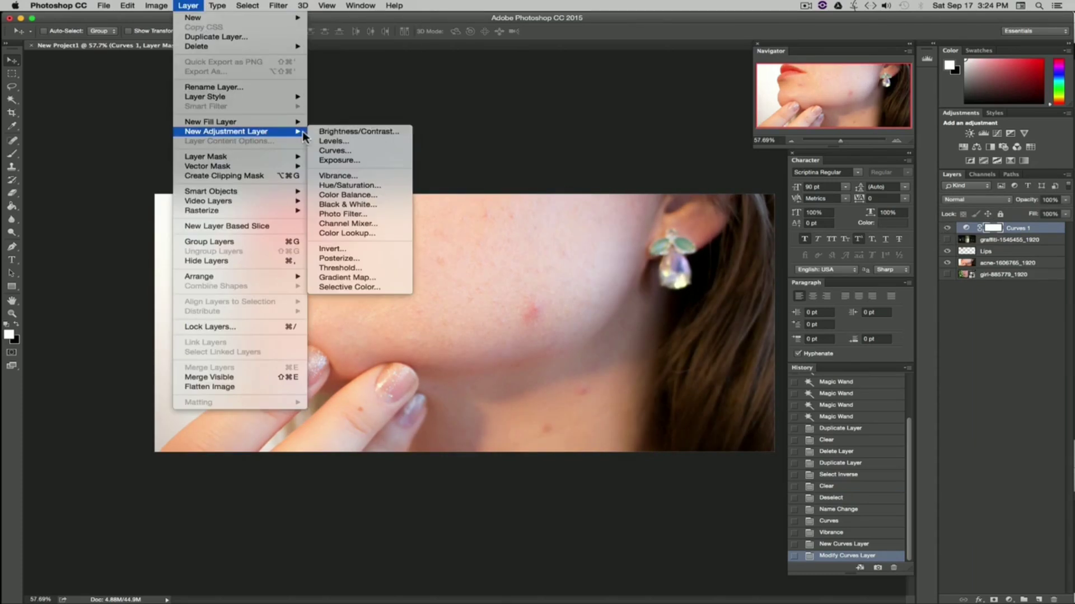
pyautogui.click(361, 204)
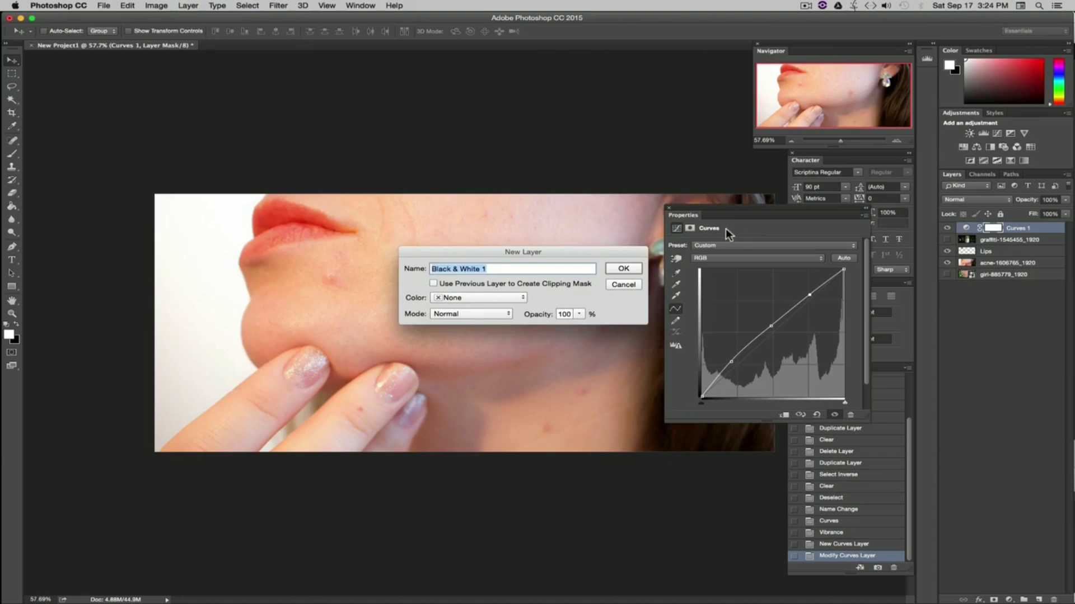
pyautogui.click(627, 267)
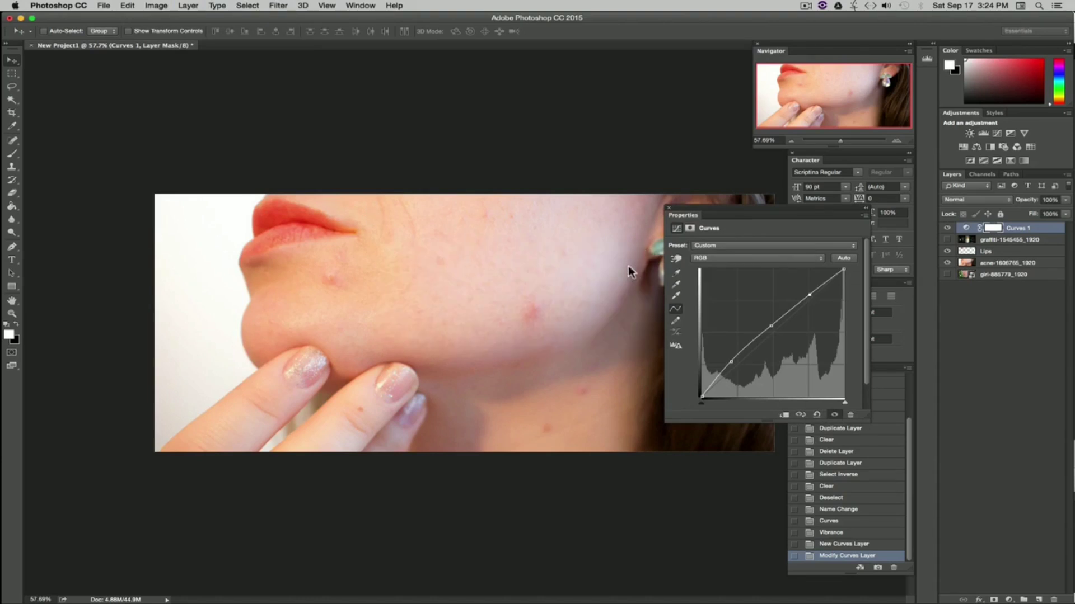
pyautogui.click(947, 228)
pyautogui.click(947, 229)
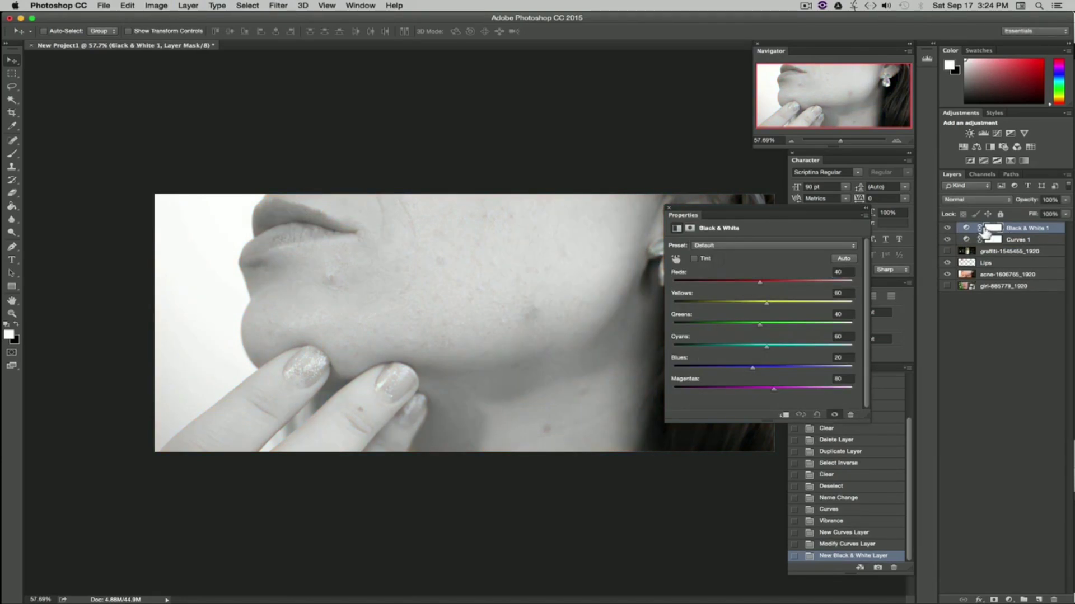
# Step: Set the Black & White layer's opacity to 74%, then hide both the Black & White and Curves layers
pyautogui.click(1065, 201)
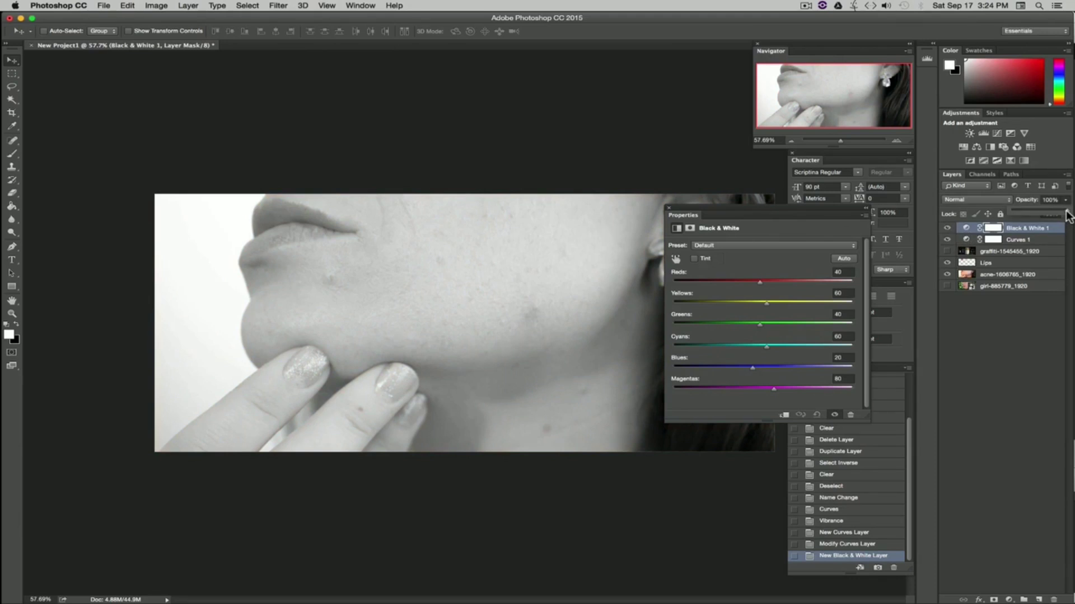
pyautogui.moveTo(1066, 211); pyautogui.dragTo(1053, 212)
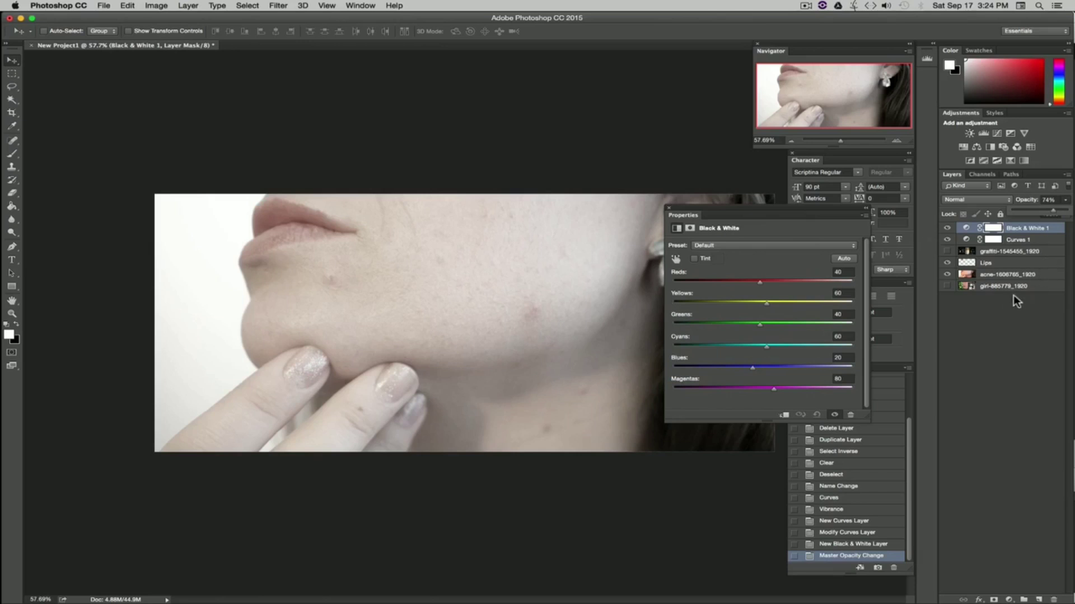
pyautogui.click(668, 207)
pyautogui.click(946, 228)
pyautogui.click(946, 239)
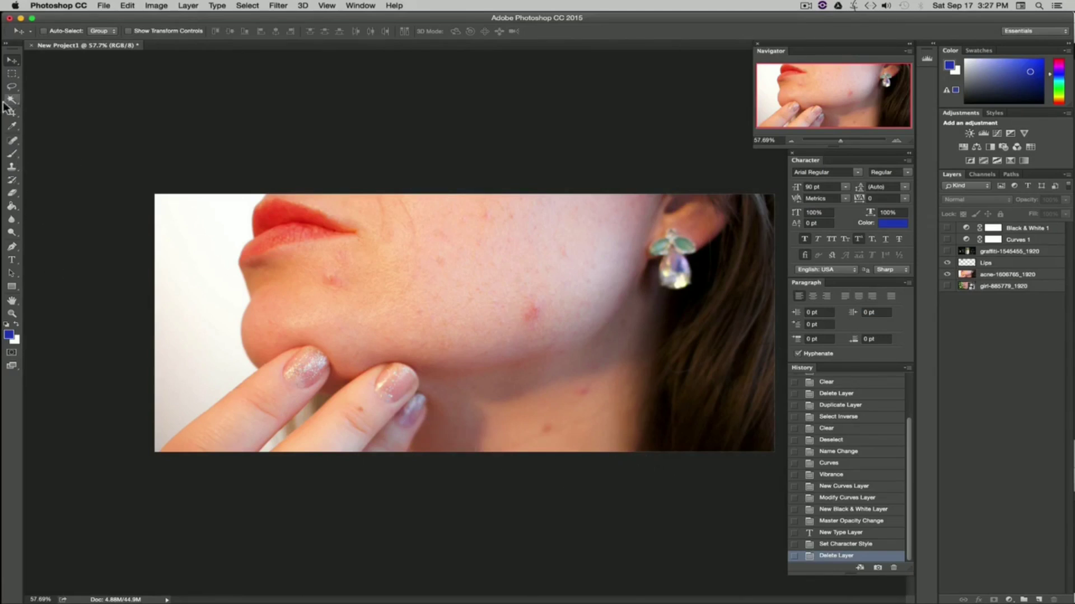
# Step: Add a text layer reading Close Up Of Face on the chin area
pyautogui.click(12, 260)
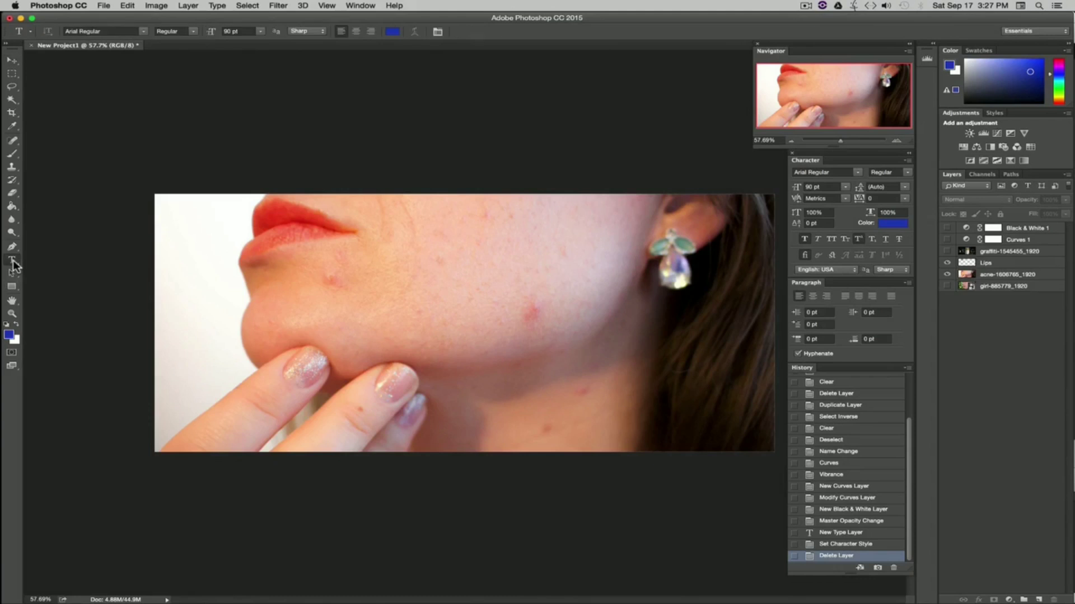
pyautogui.click(399, 362)
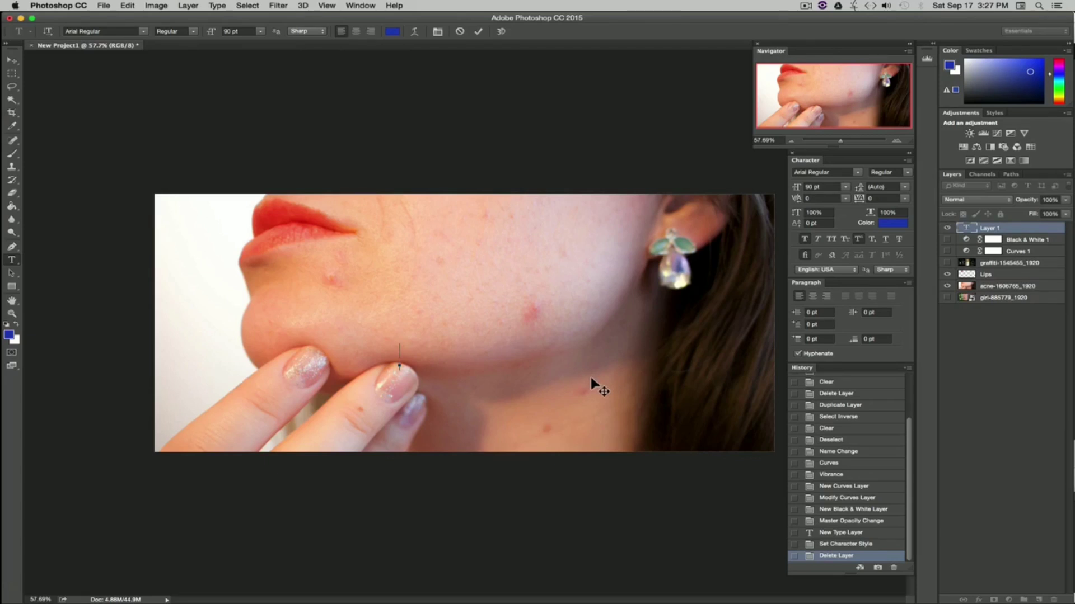
pyautogui.write('Close Up Of face')
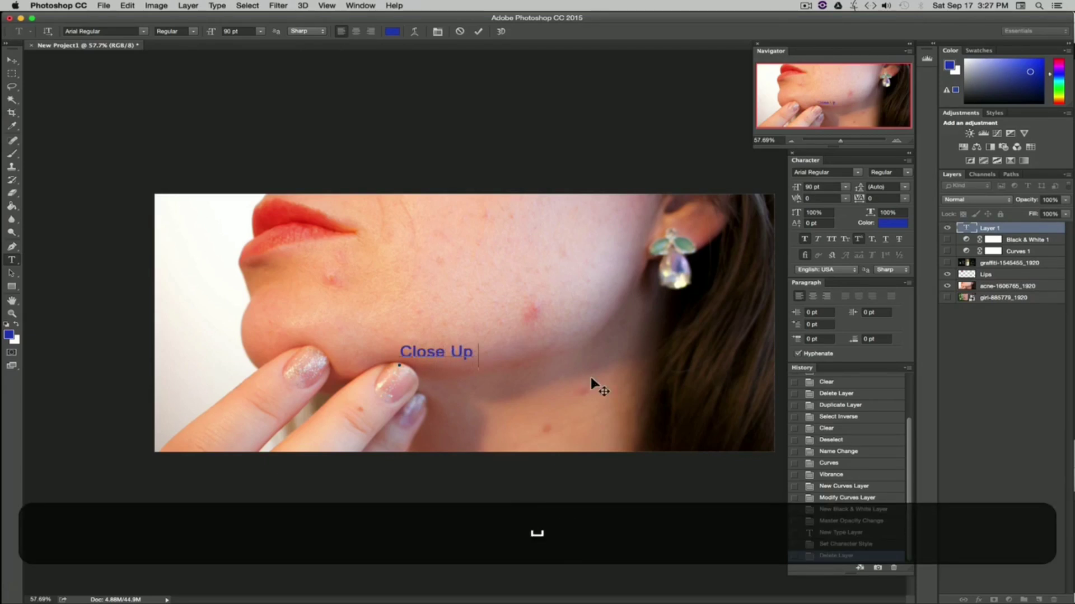
pyautogui.press('BackSpace')
pyautogui.press('BackSpace')
pyautogui.press('BackSpace')
pyautogui.press('BackSpace')
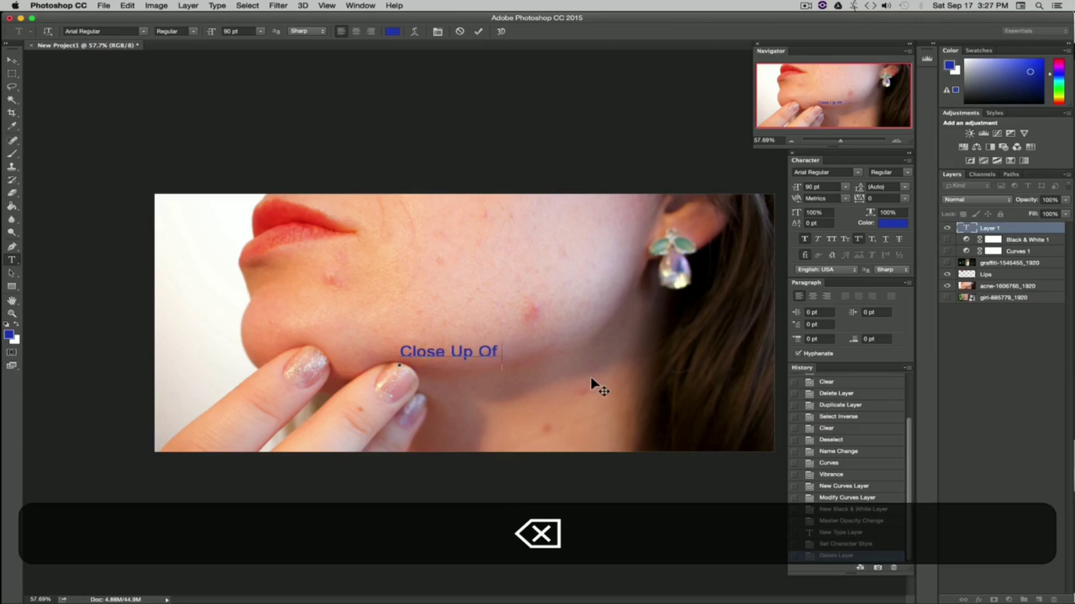
pyautogui.write('Face')
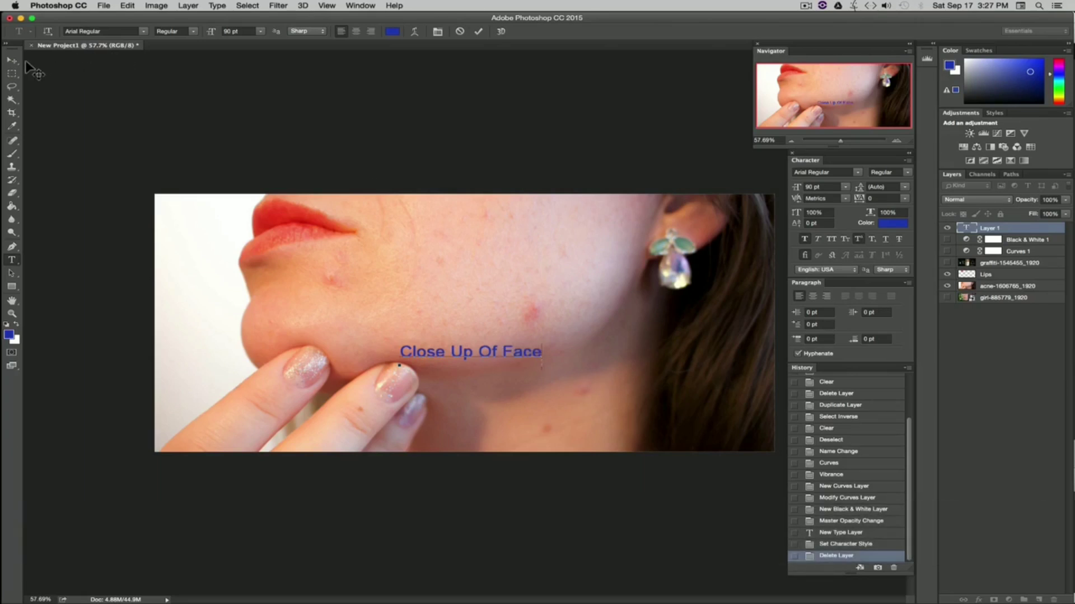
pyautogui.click(14, 60)
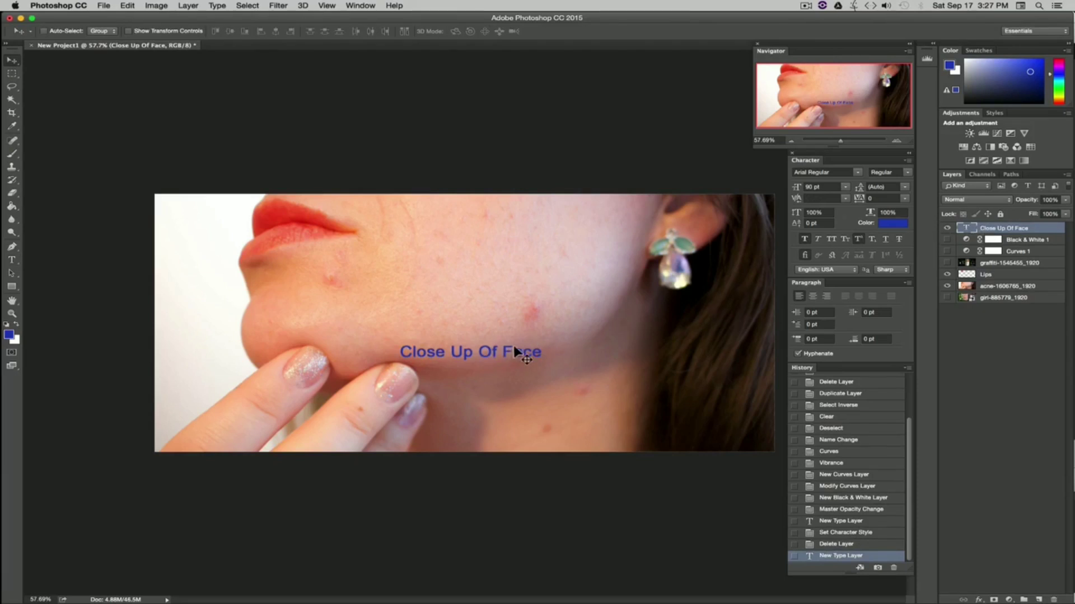
pyautogui.moveTo(514, 349); pyautogui.dragTo(494, 216)
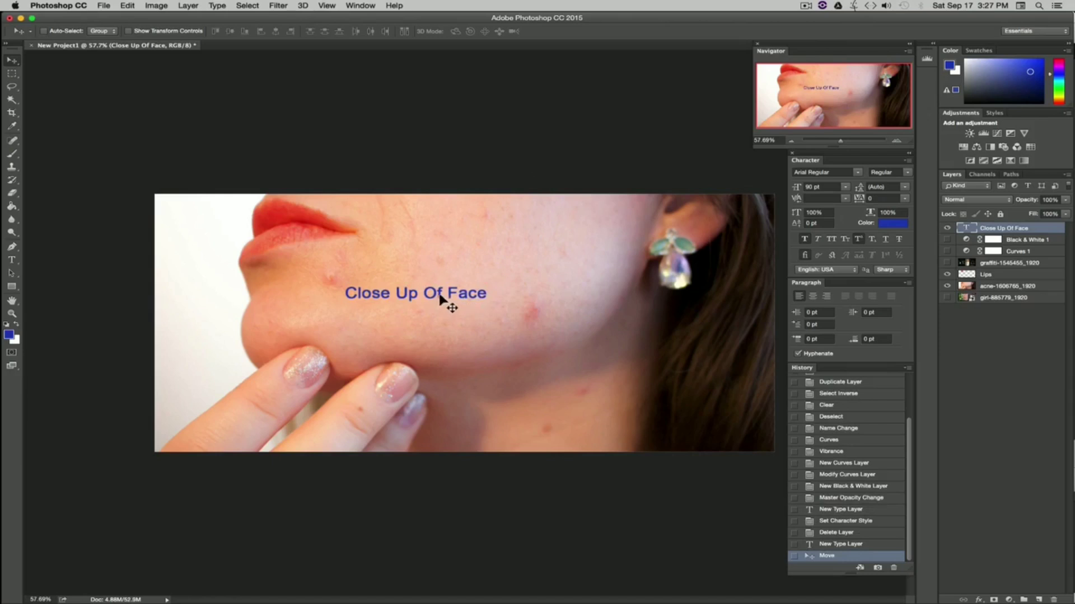
pyautogui.moveTo(641, 363); pyautogui.dragTo(638, 414)
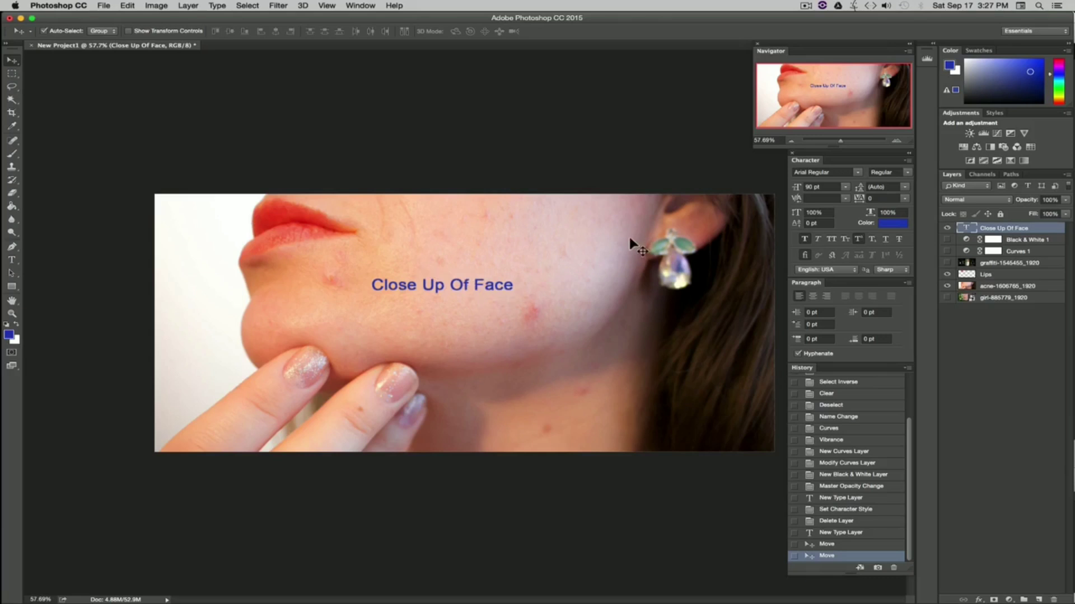
pyautogui.moveTo(630, 237); pyautogui.dragTo(509, 354)
pyautogui.moveTo(306, 223); pyautogui.dragTo(424, 238)
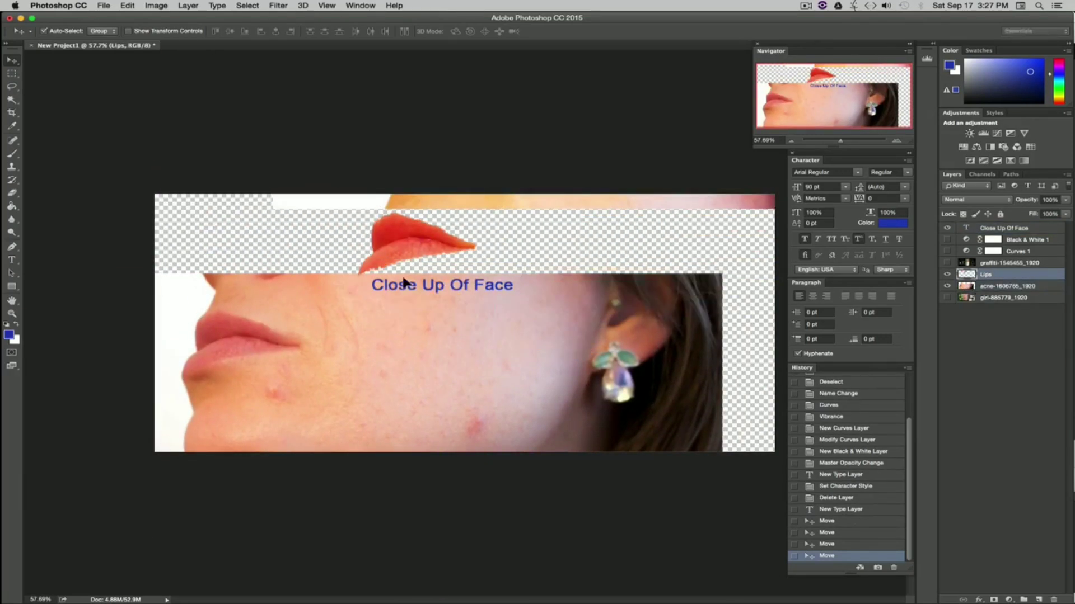
pyautogui.moveTo(330, 357); pyautogui.dragTo(415, 330)
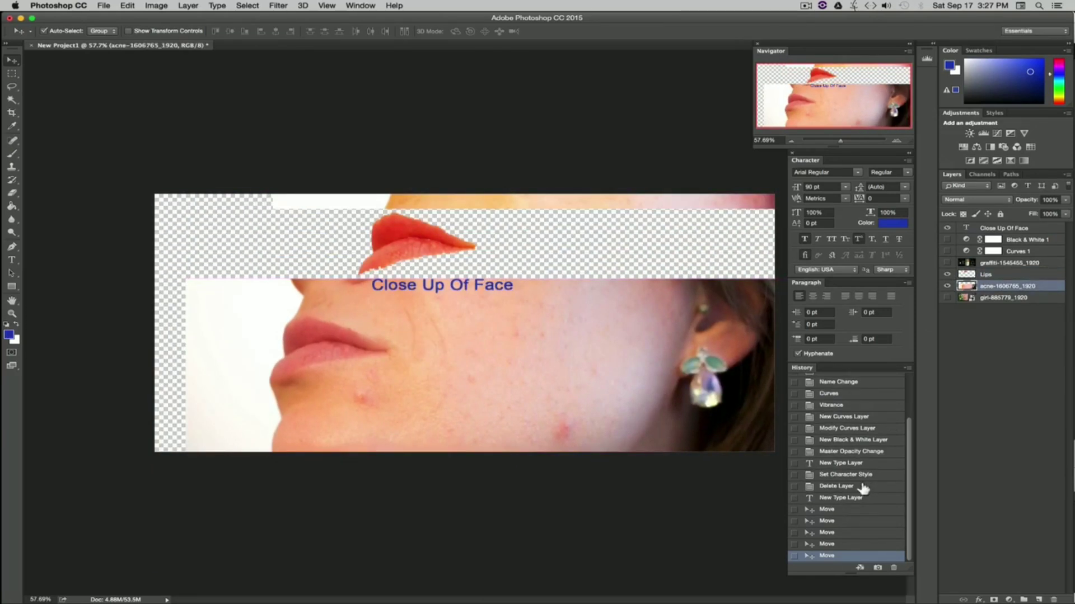
pyautogui.click(834, 499)
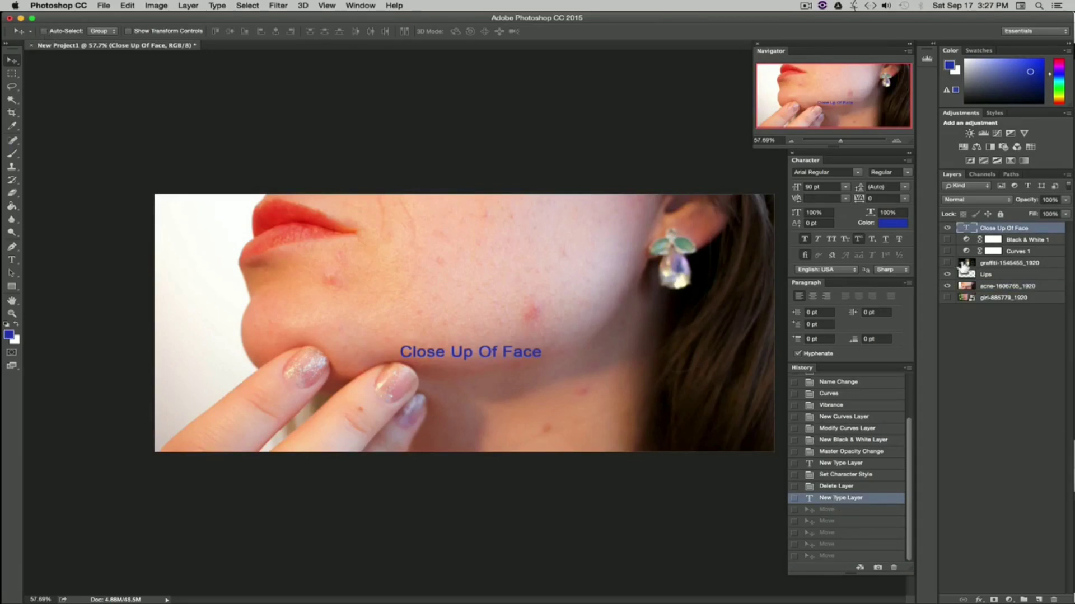
# Step: Reposition the text on the cheek and edit it to read Close Up Face
pyautogui.moveTo(553, 308); pyautogui.dragTo(532, 266)
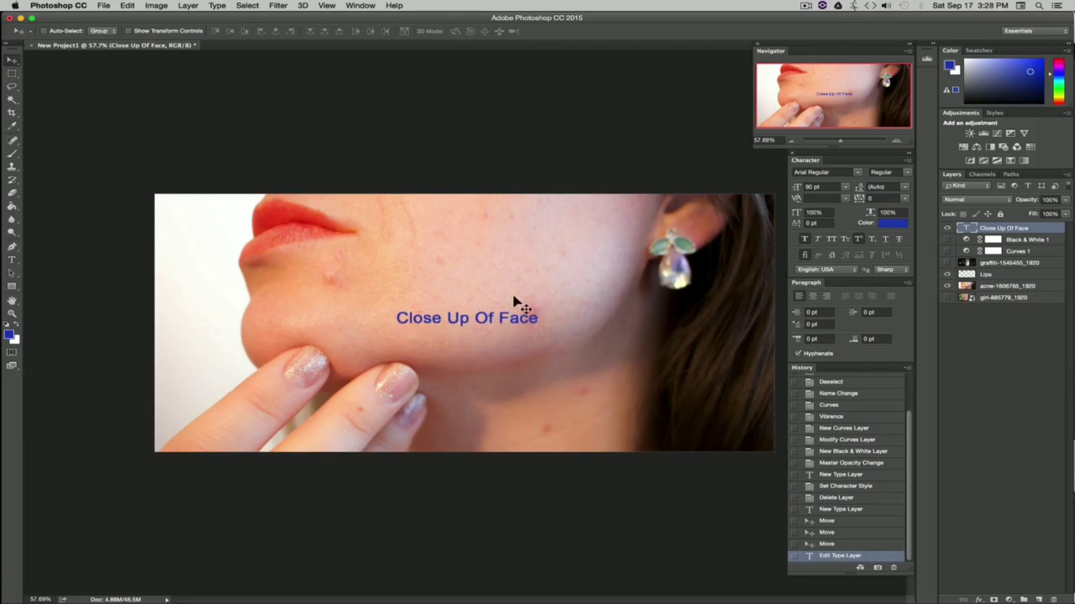
pyautogui.click(11, 260)
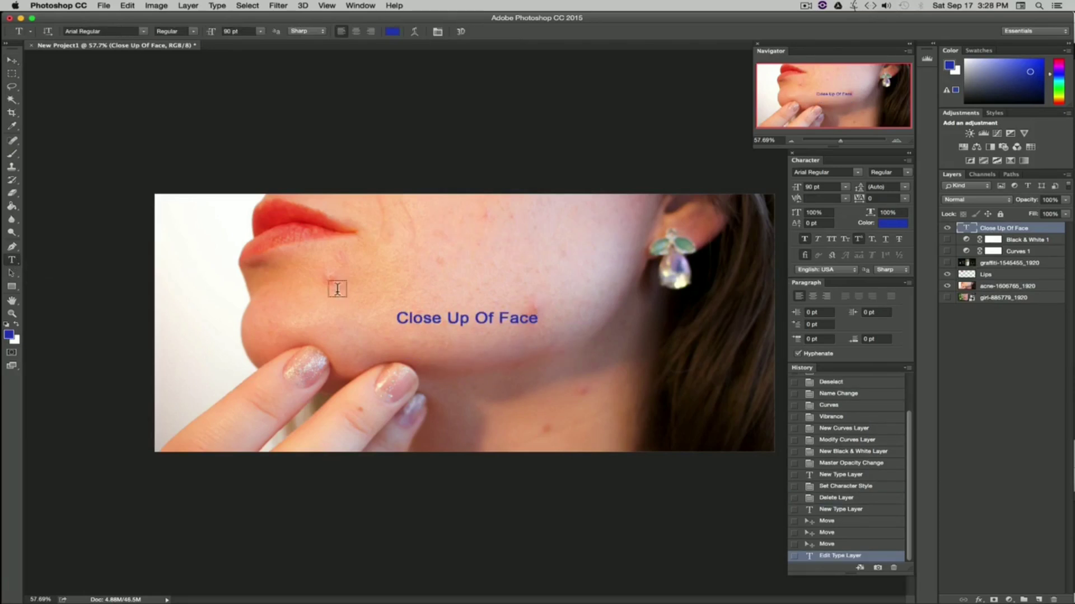
pyautogui.moveTo(536, 318); pyautogui.dragTo(365, 314)
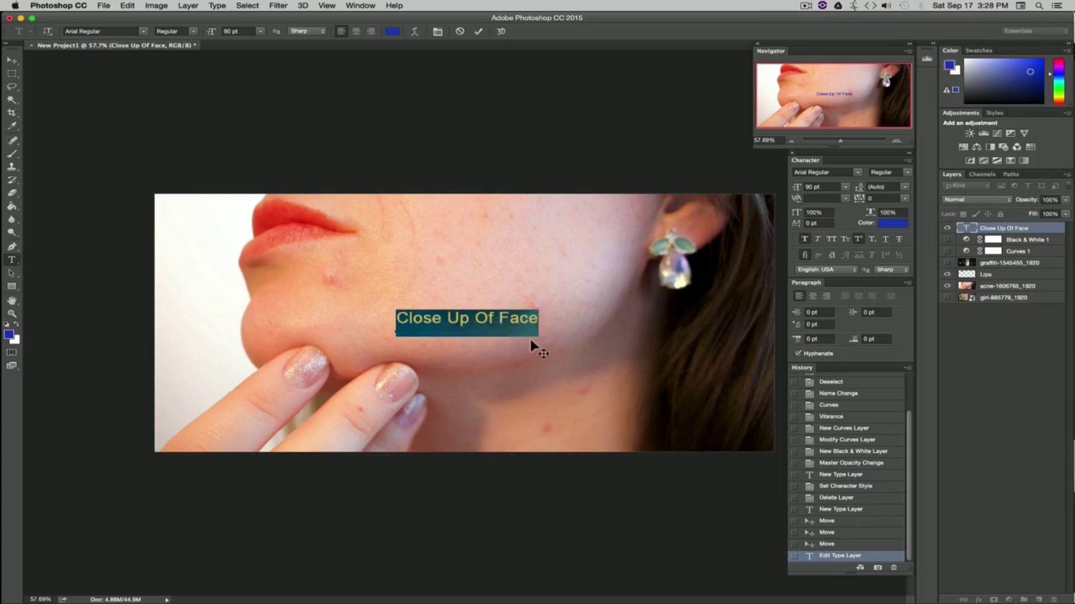
pyautogui.click(506, 324)
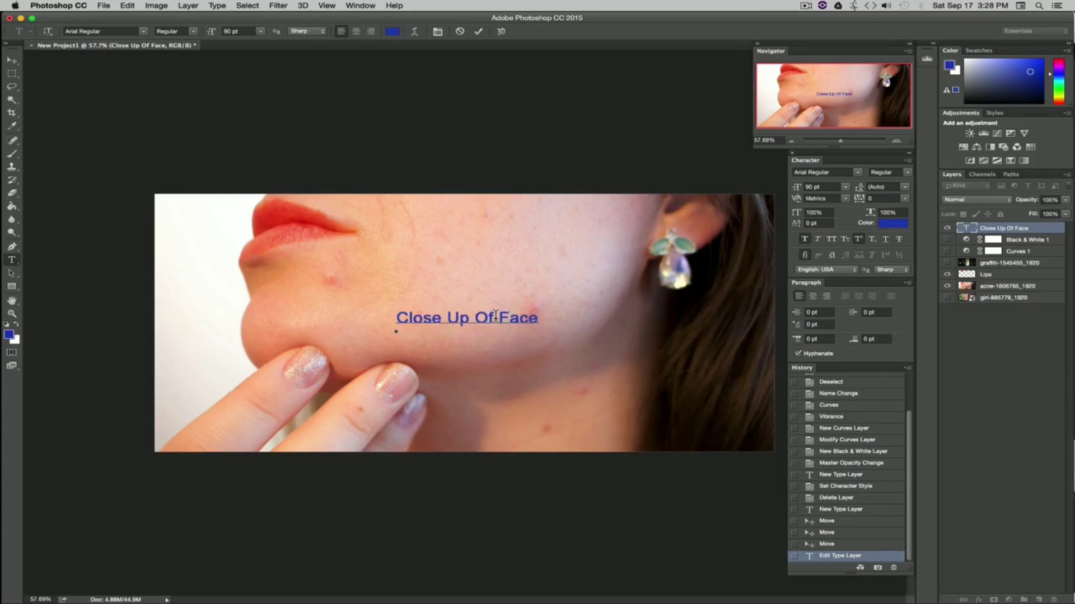
pyautogui.moveTo(500, 316); pyautogui.dragTo(475, 318)
pyautogui.press('BackSpace')
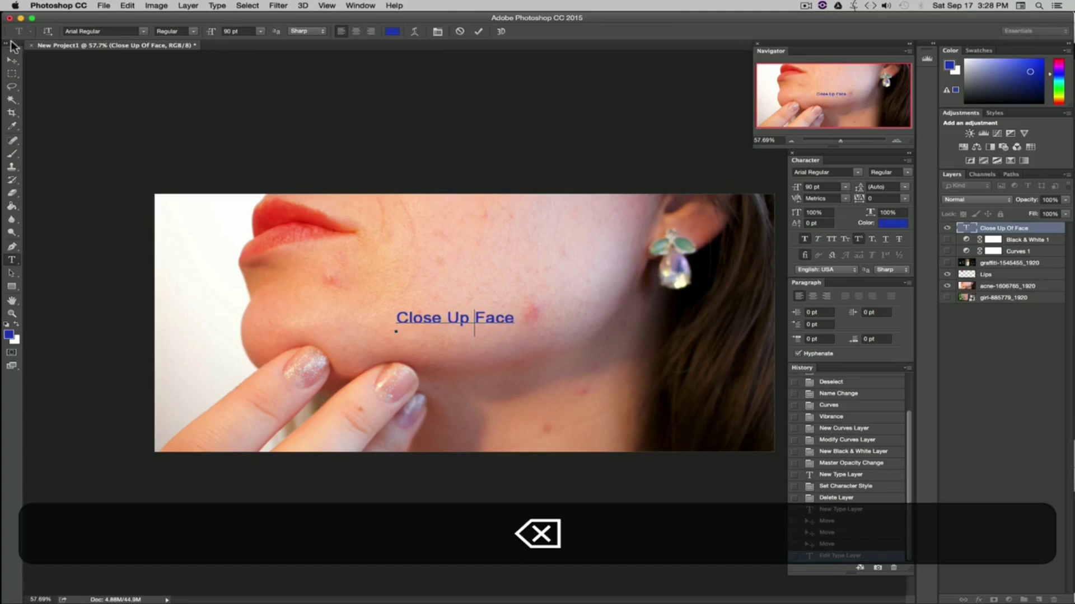
pyautogui.click(15, 64)
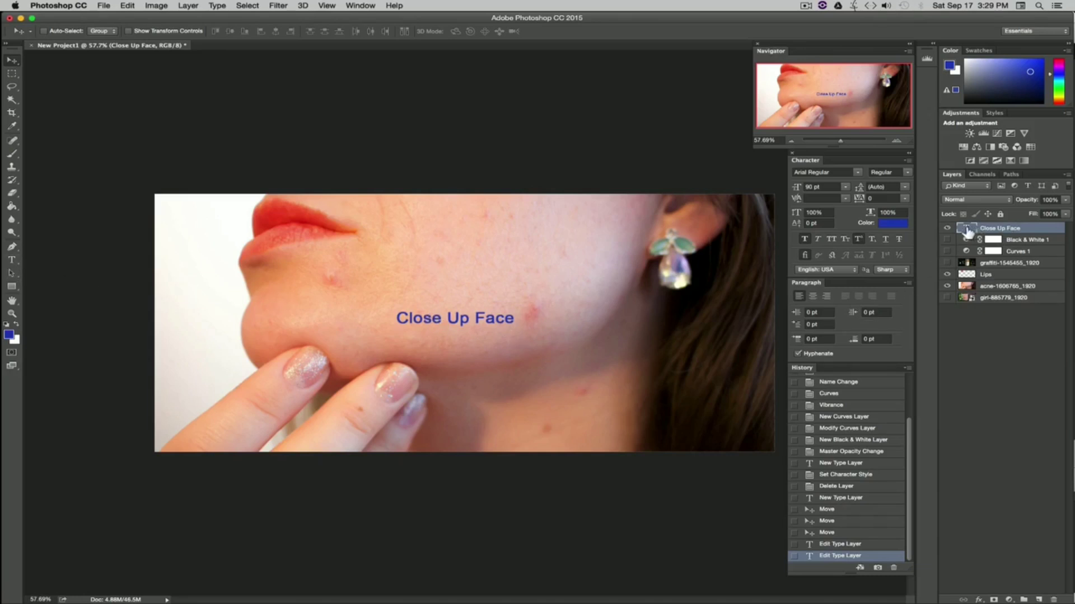
# Step: Rasterize the type layer, then step back in History to the earlier Close Up Of Face text state
pyautogui.rightClick(1027, 228)
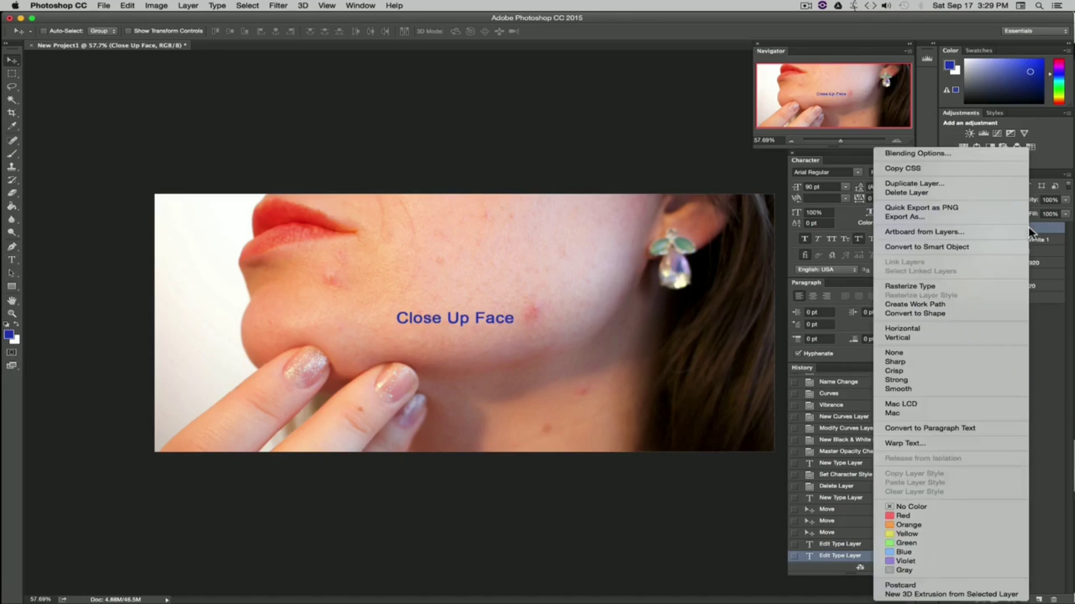
pyautogui.click(950, 287)
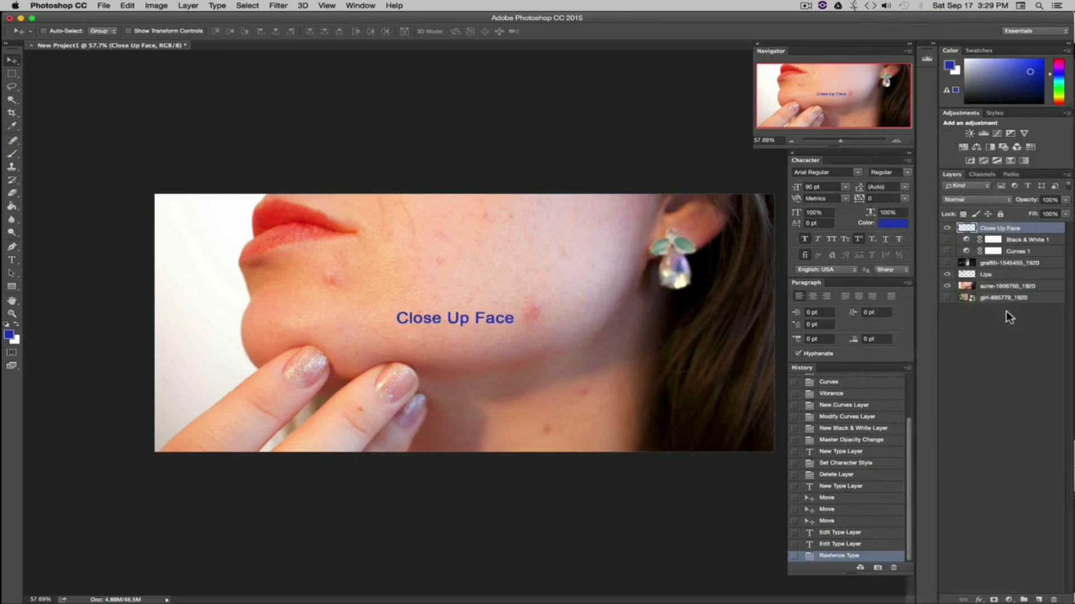
pyautogui.click(11, 260)
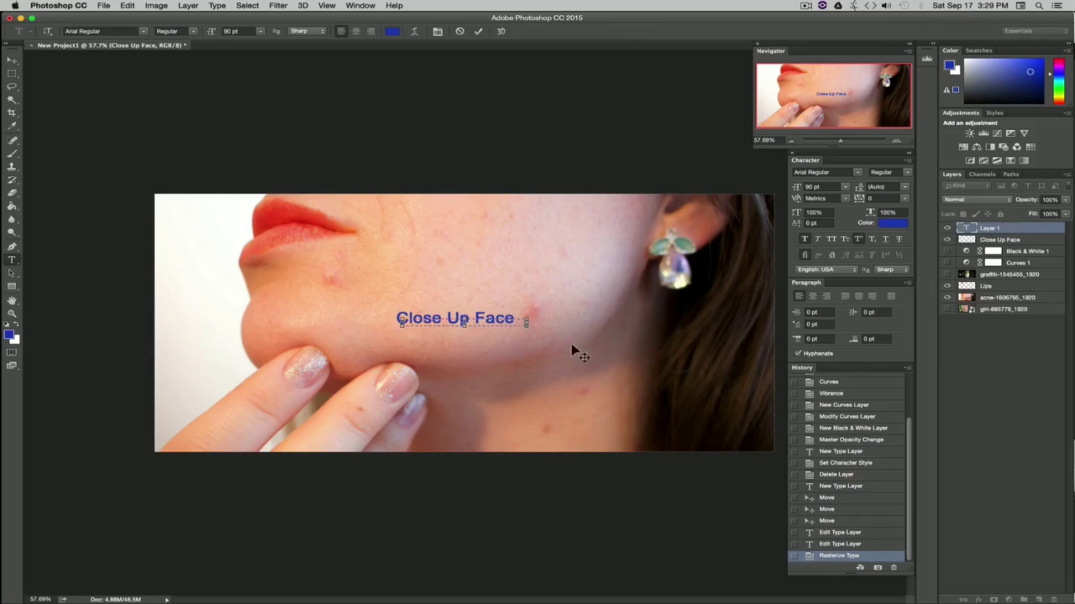
pyautogui.click(419, 324)
pyautogui.click(1024, 231)
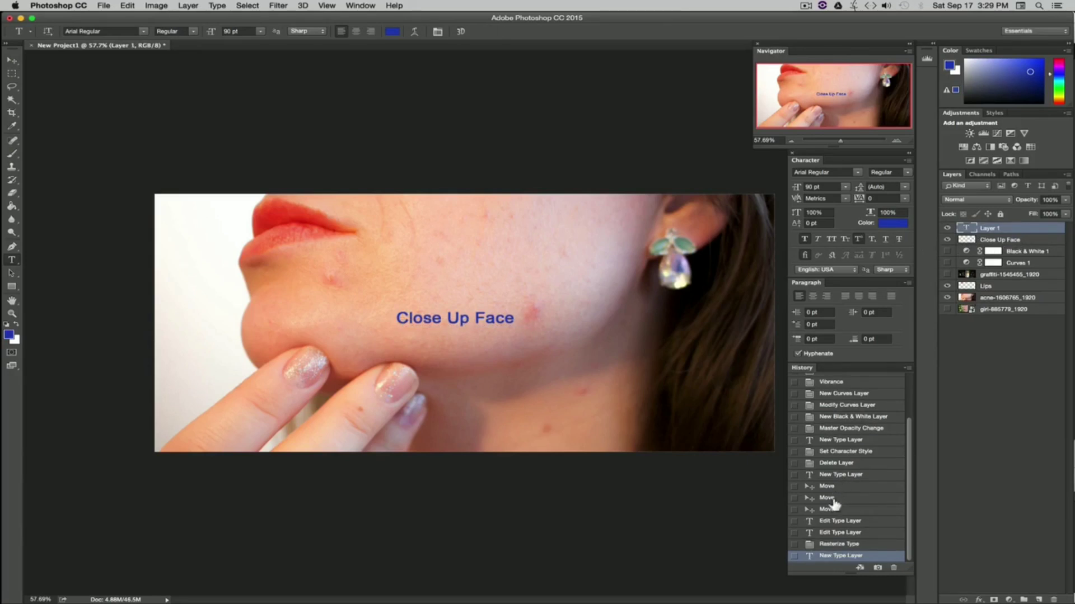
pyautogui.click(832, 477)
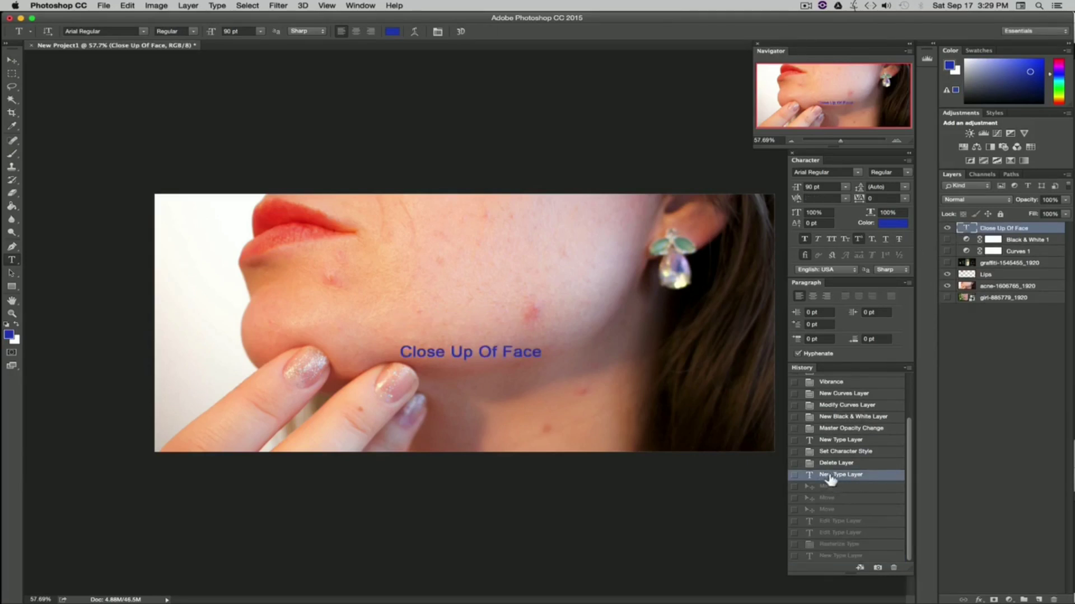
# Step: Set the Close Up Of Face text's font size to 300 pt
pyautogui.click(15, 62)
pyautogui.click(844, 186)
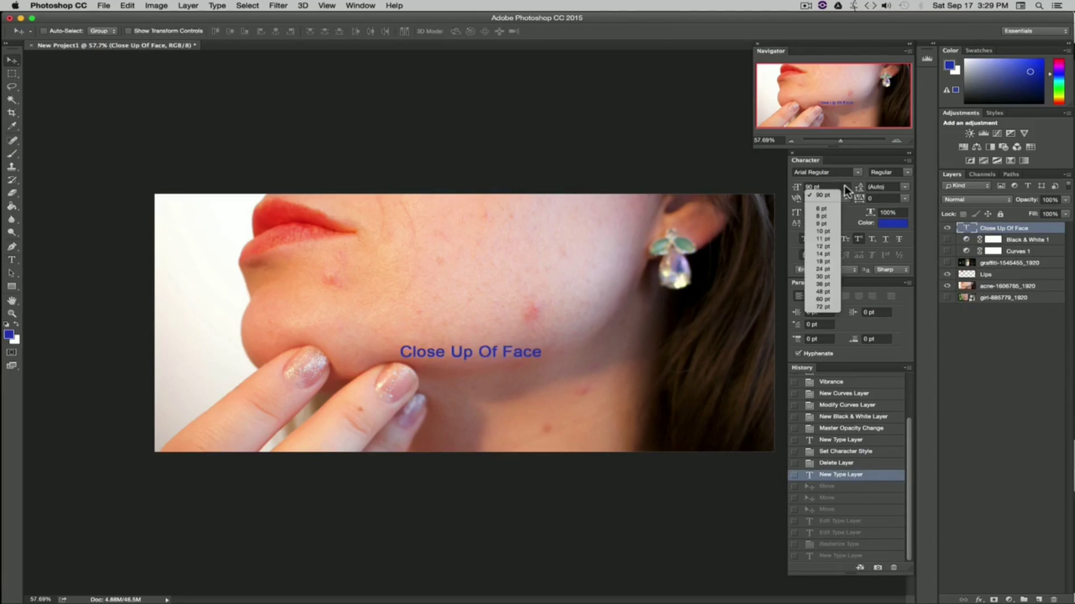
pyautogui.click(828, 283)
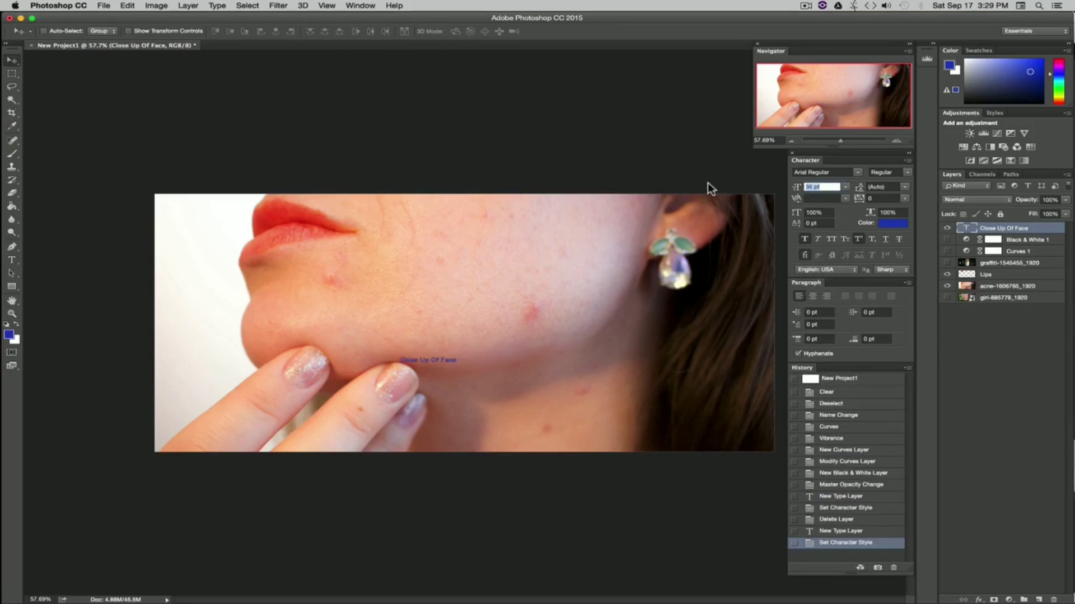
pyautogui.write('300')
pyautogui.press('Return')
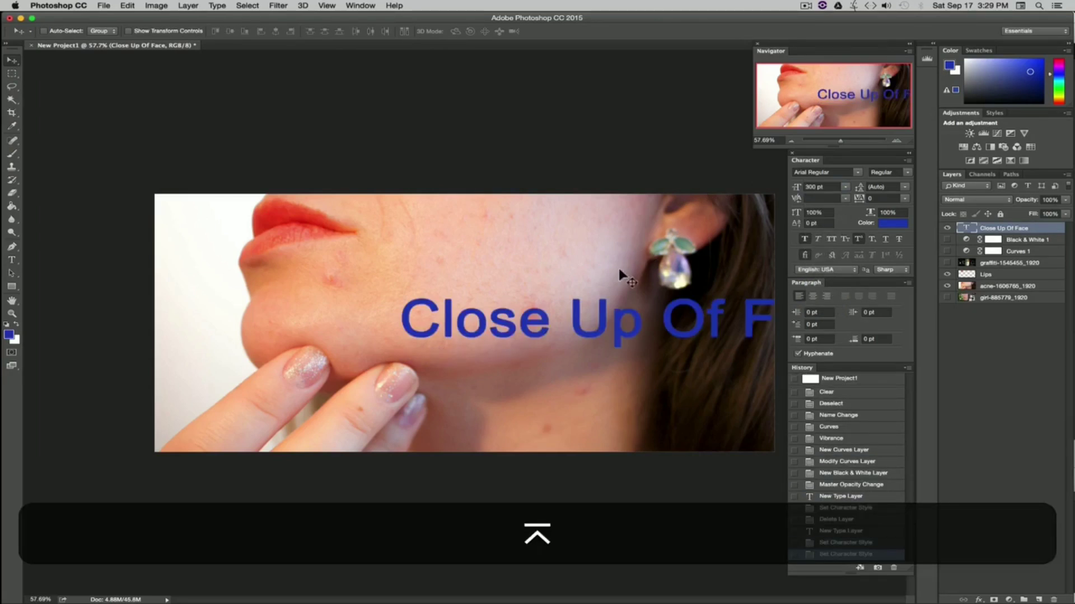
# Step: Move the enlarged text so it sits across the middle of the image
pyautogui.moveTo(683, 314); pyautogui.dragTo(537, 353)
pyautogui.moveTo(577, 243); pyautogui.dragTo(558, 214)
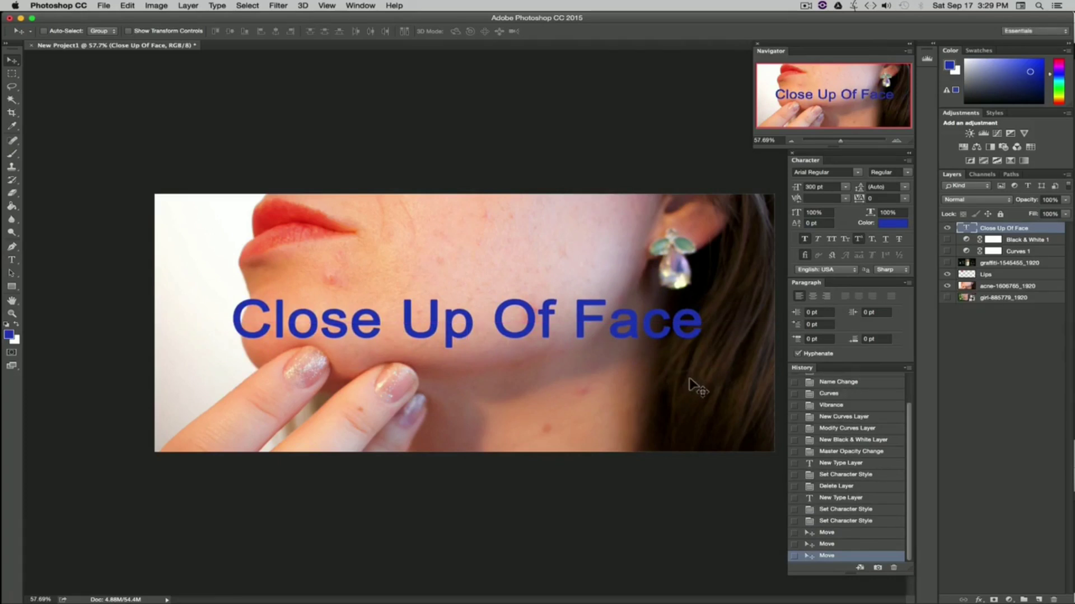
# Step: Recolor the text magenta #b82067 and move it down near the bottom of the image
pyautogui.click(890, 224)
pyautogui.moveTo(899, 370); pyautogui.dragTo(903, 329)
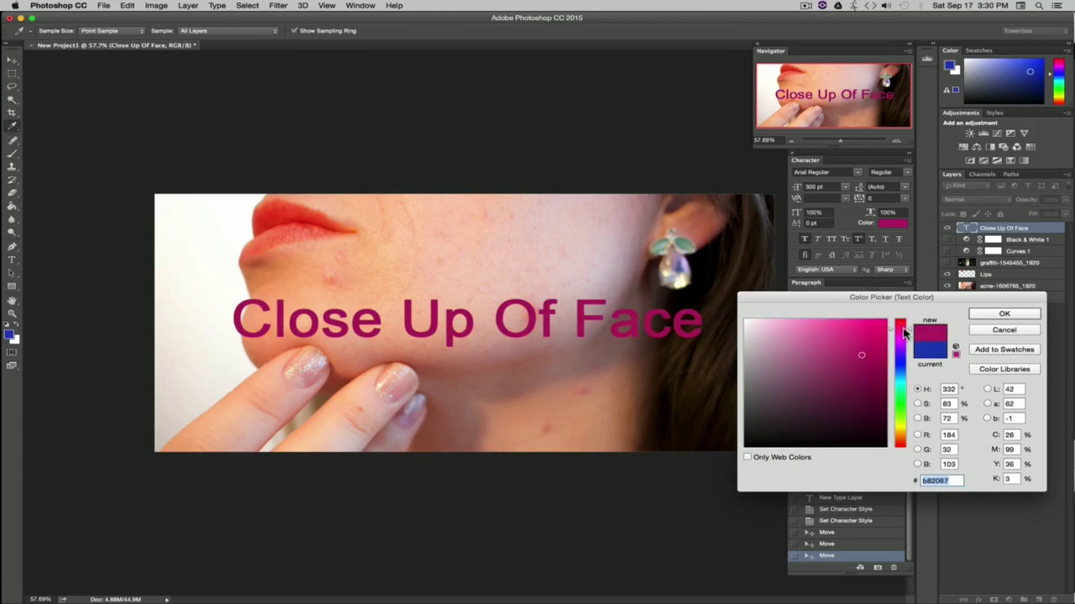
pyautogui.click(988, 314)
pyautogui.press('v')
pyautogui.moveTo(565, 327); pyautogui.dragTo(562, 398)
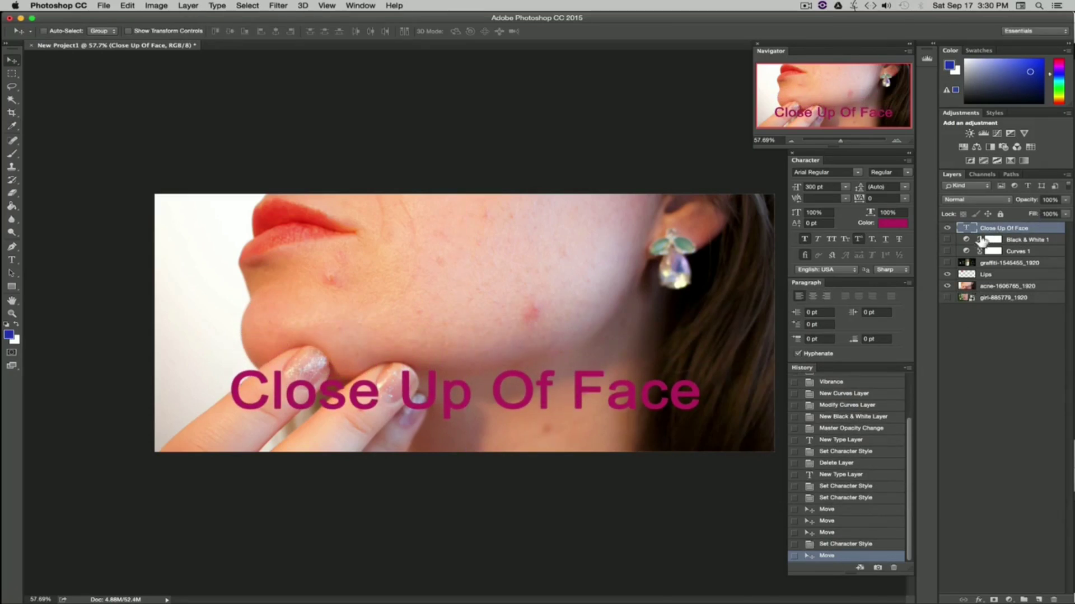
# Step: Open the text layer's Layer Style and add a Drop Shadow with distance 5 px, spread 0 and size 0
pyautogui.doubleClick(1040, 229)
pyautogui.click(684, 261)
pyautogui.rightClick(1039, 230)
pyautogui.click(915, 153)
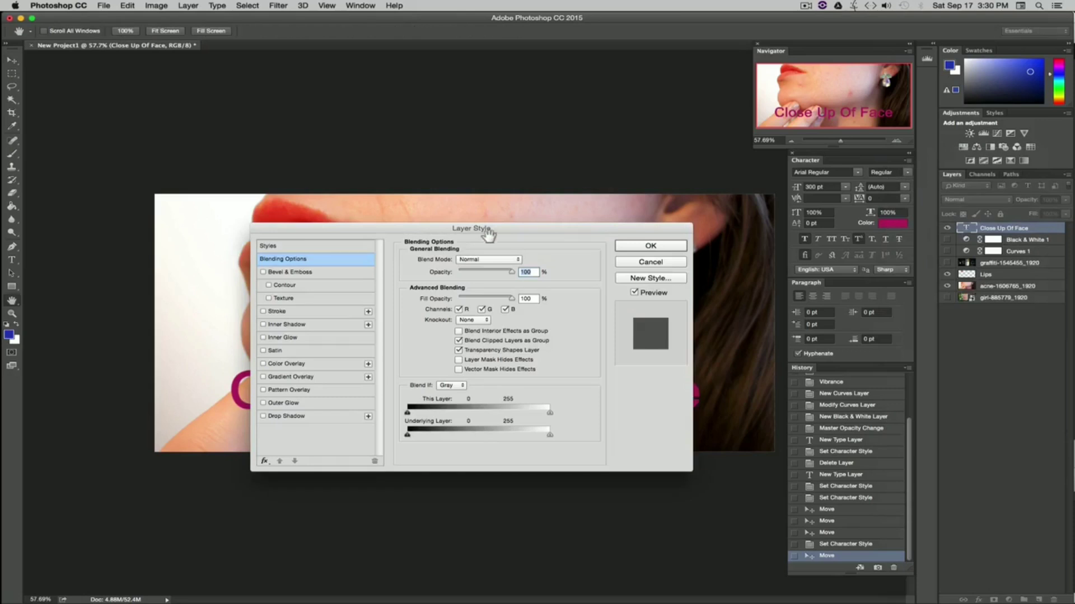
pyautogui.moveTo(446, 191); pyautogui.dragTo(501, 51)
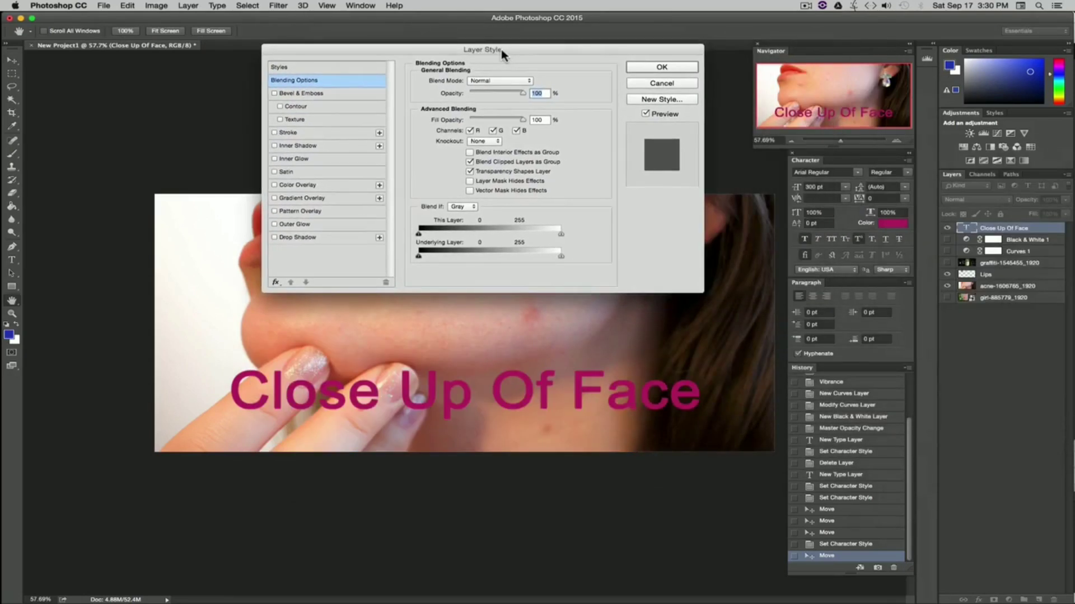
pyautogui.click(274, 237)
pyautogui.click(305, 238)
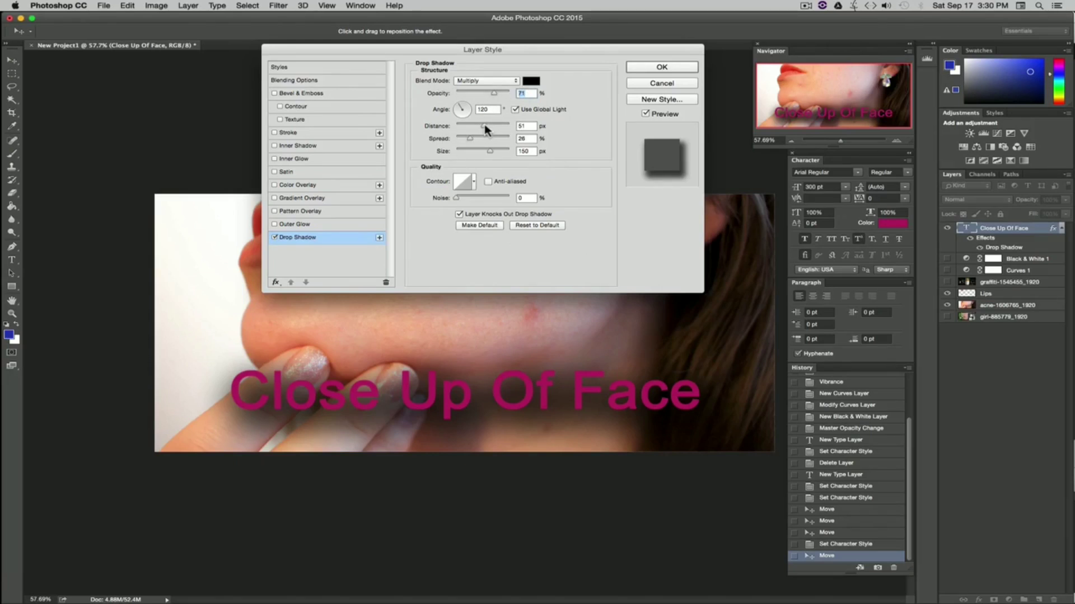
pyautogui.moveTo(485, 126); pyautogui.dragTo(458, 127)
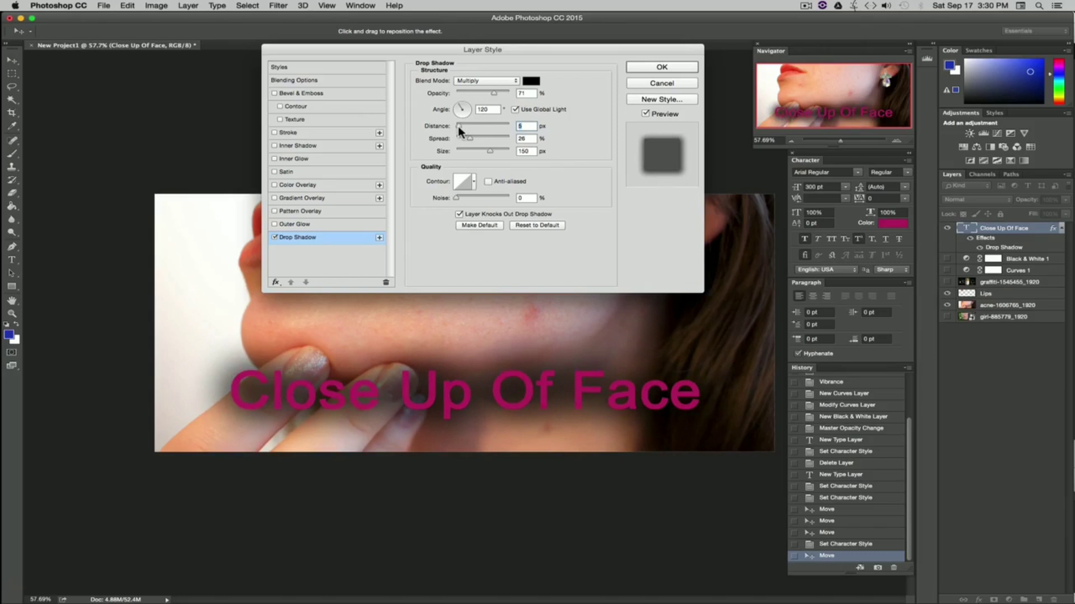
pyautogui.moveTo(467, 138); pyautogui.dragTo(393, 146)
pyautogui.moveTo(490, 150); pyautogui.dragTo(454, 155)
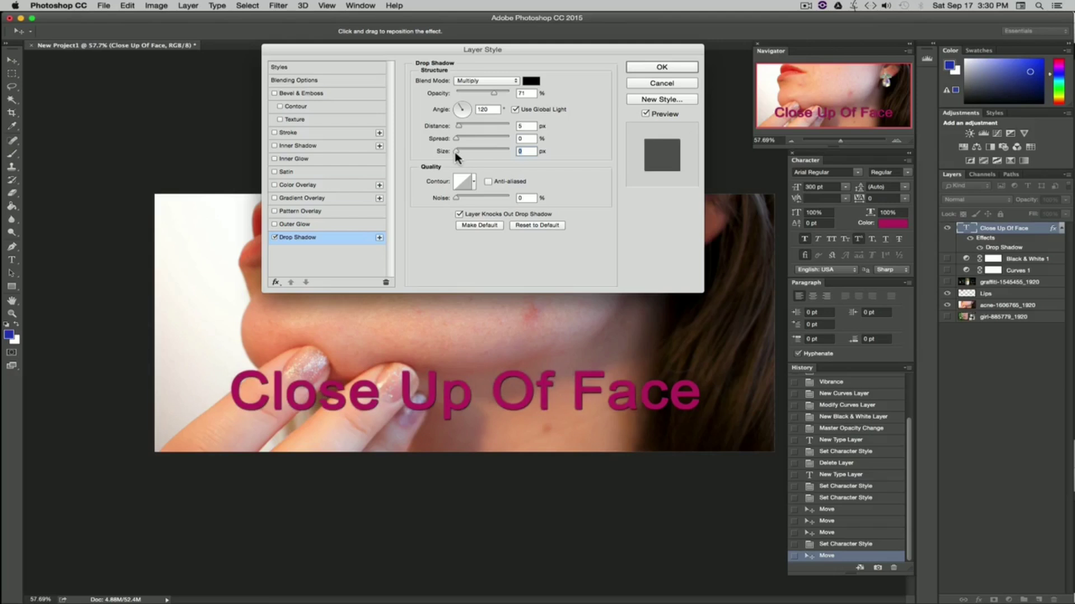
# Step: Preview Outer Glow, Inner Shadow, Inner Glow and Bevel & Emboss, then apply the style with only Drop Shadow
pyautogui.click(275, 238)
pyautogui.click(275, 239)
pyautogui.click(274, 238)
pyautogui.click(275, 238)
pyautogui.click(274, 225)
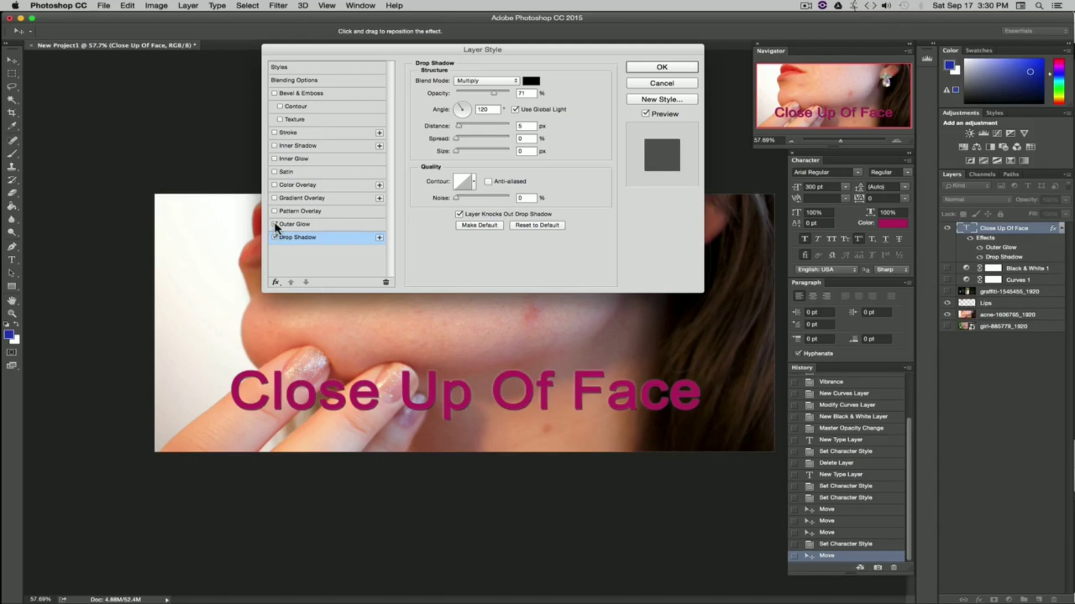
pyautogui.click(274, 224)
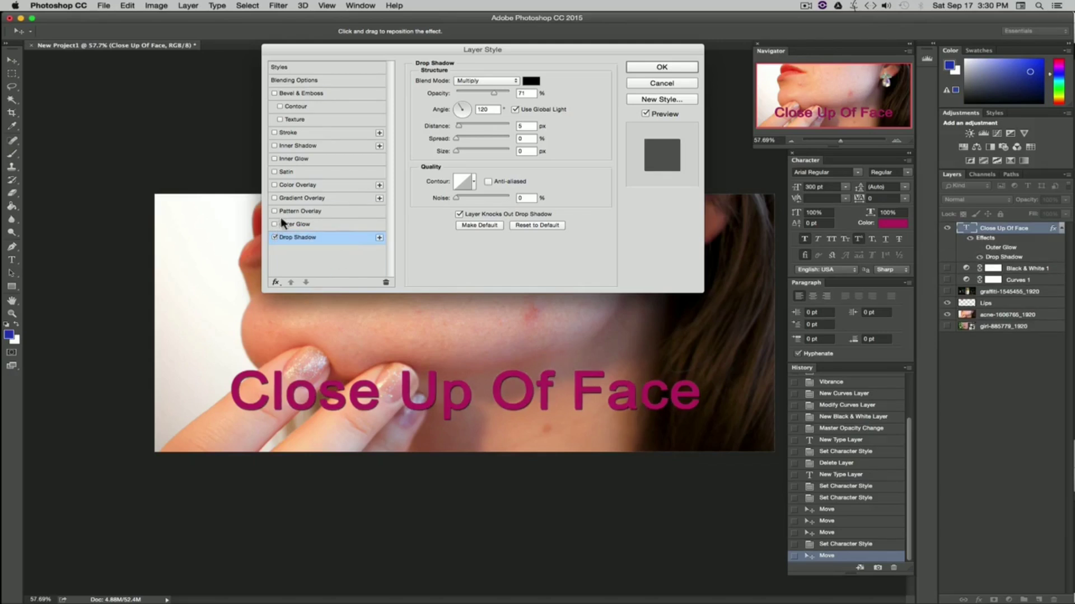
pyautogui.click(274, 145)
pyautogui.click(274, 145)
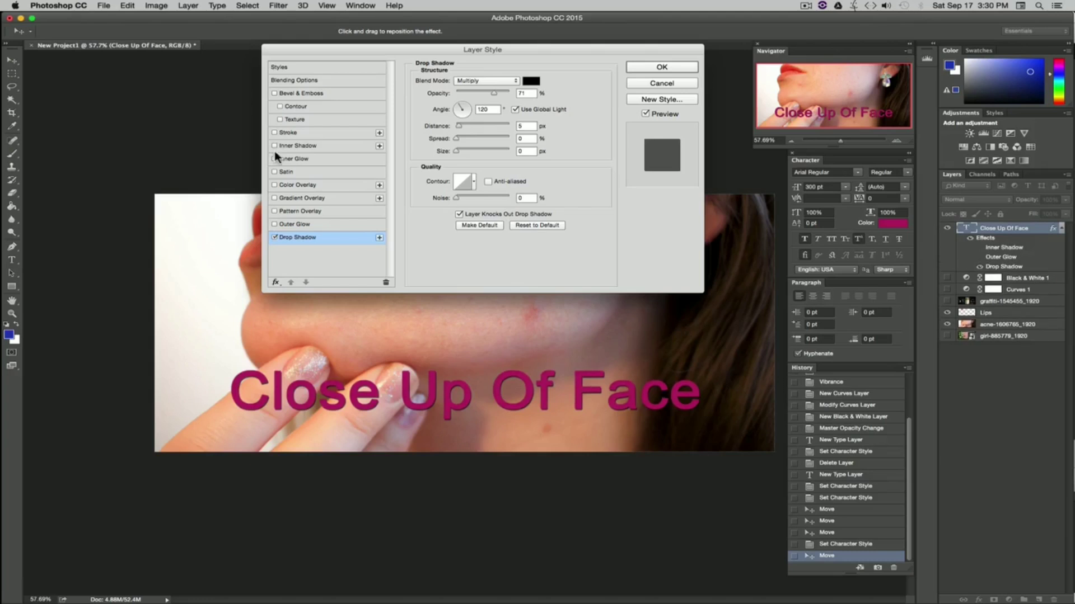
pyautogui.click(274, 159)
pyautogui.click(274, 159)
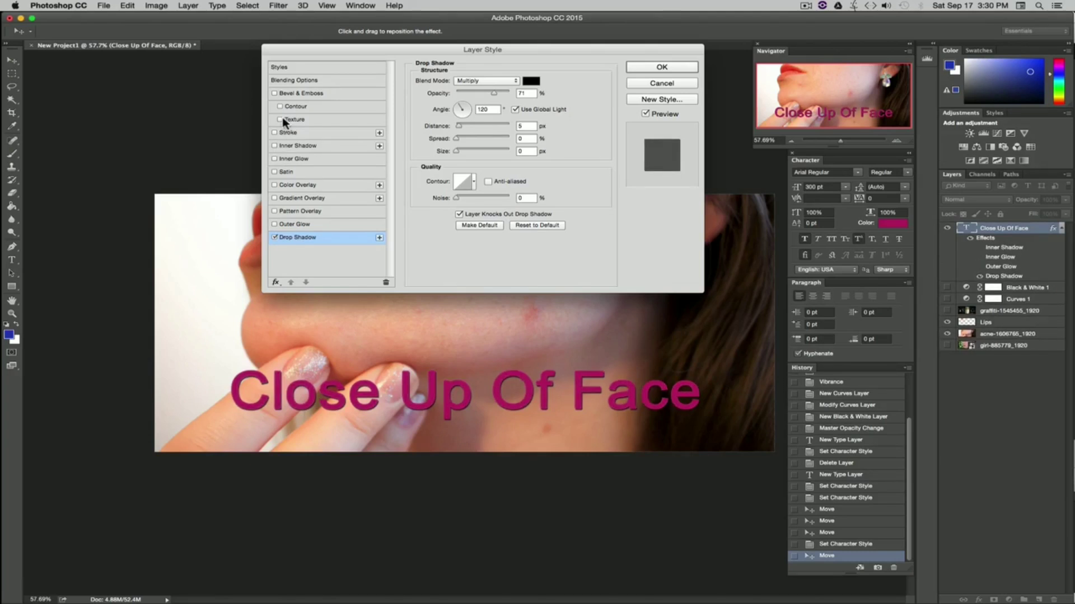
pyautogui.click(281, 119)
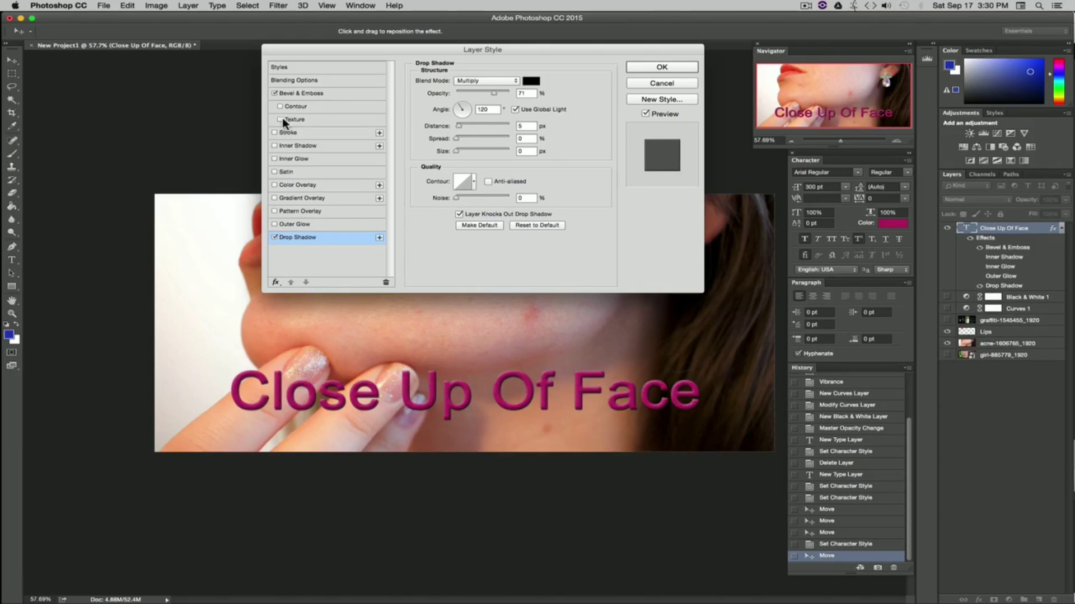
pyautogui.click(274, 93)
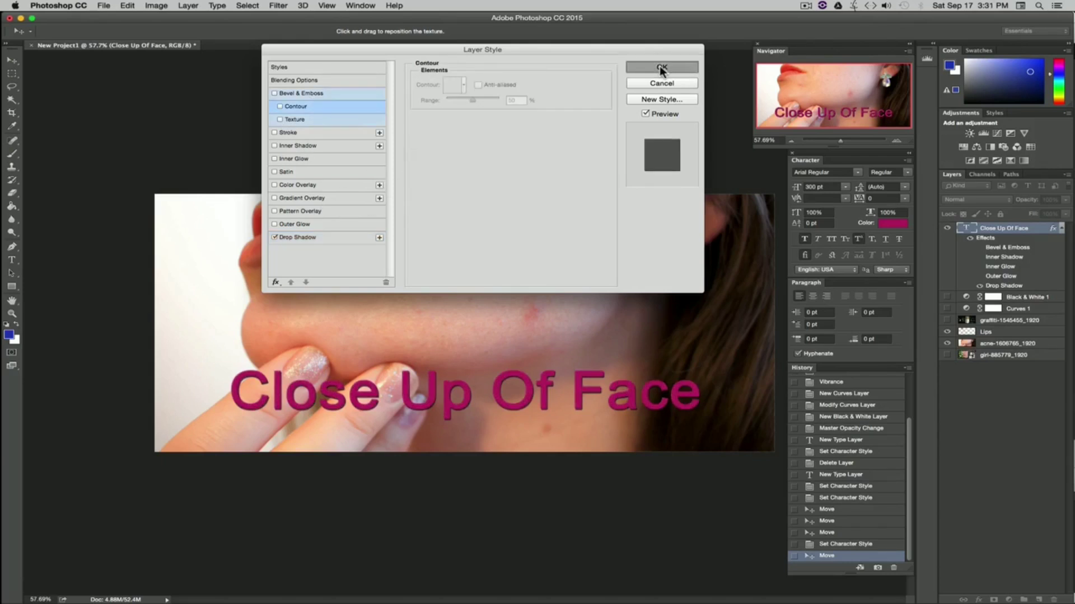
pyautogui.click(660, 66)
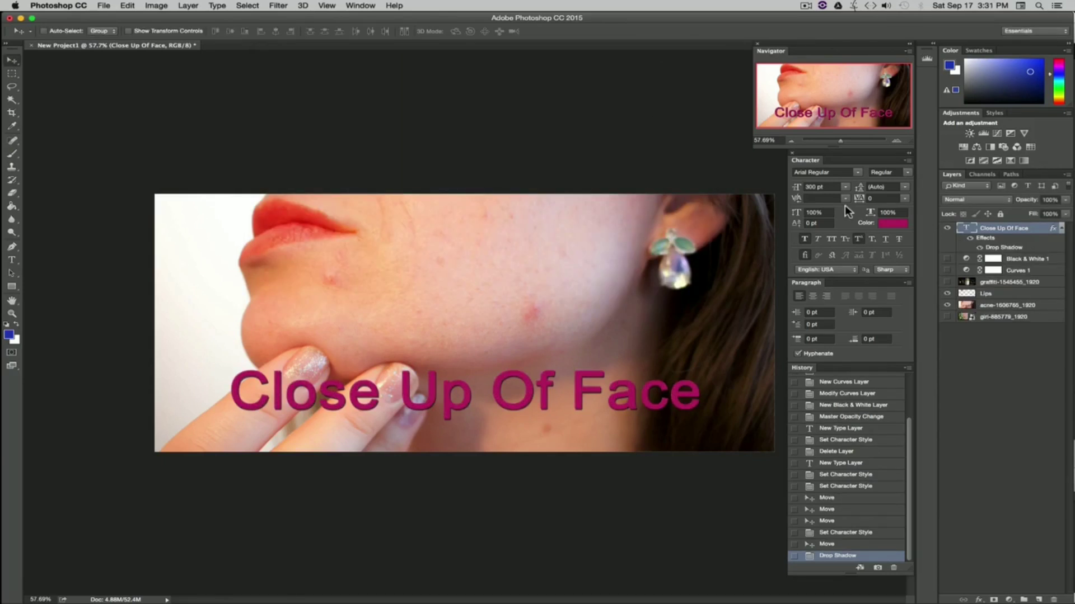
# Step: Change the text's font to Helvetica Bold
pyautogui.click(837, 172)
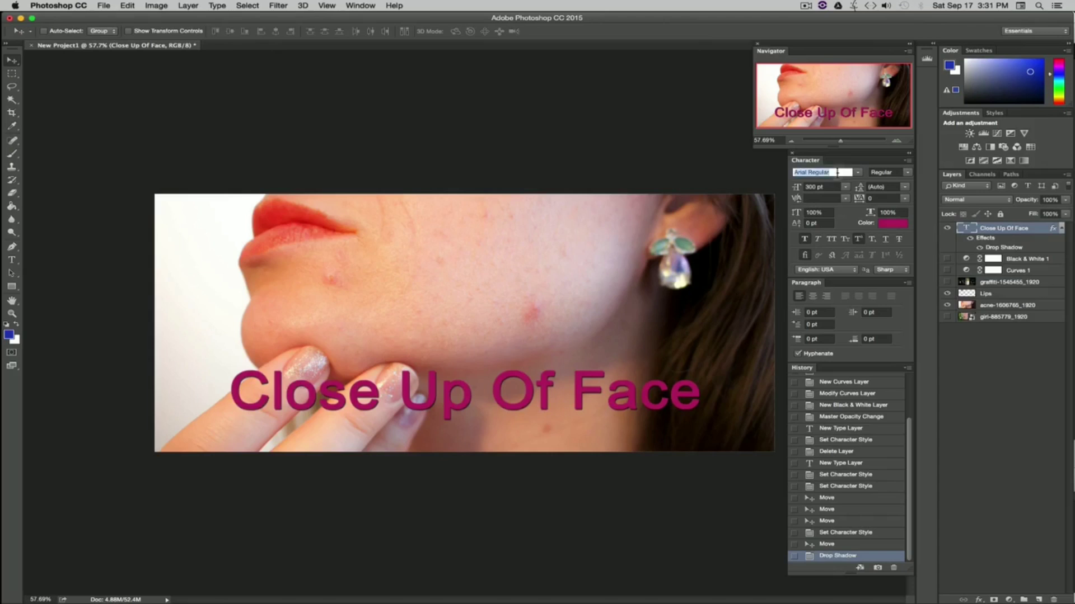
pyautogui.write('helv')
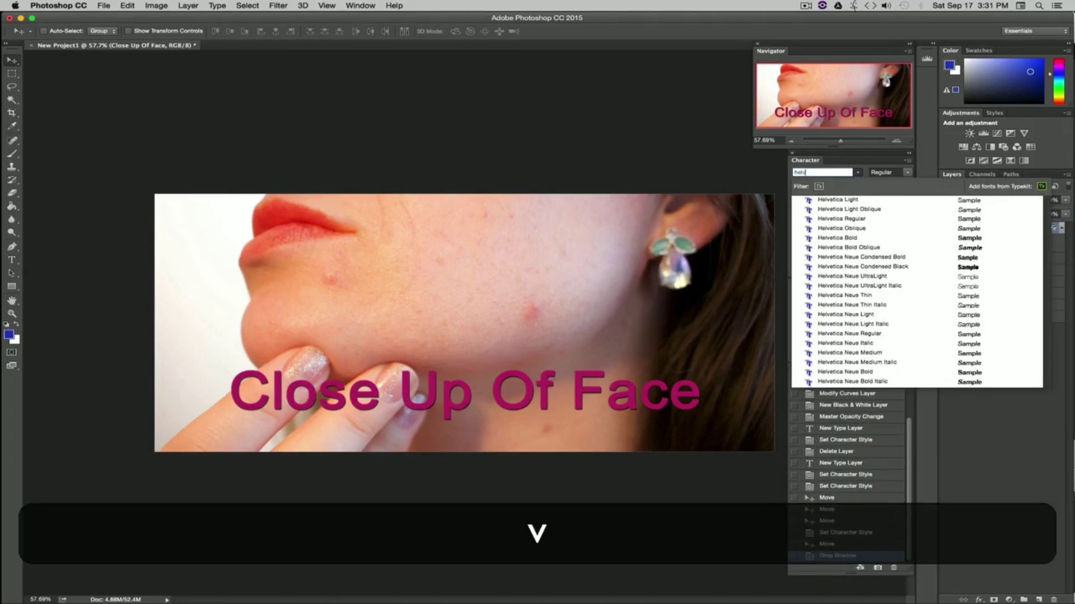
pyautogui.click(858, 238)
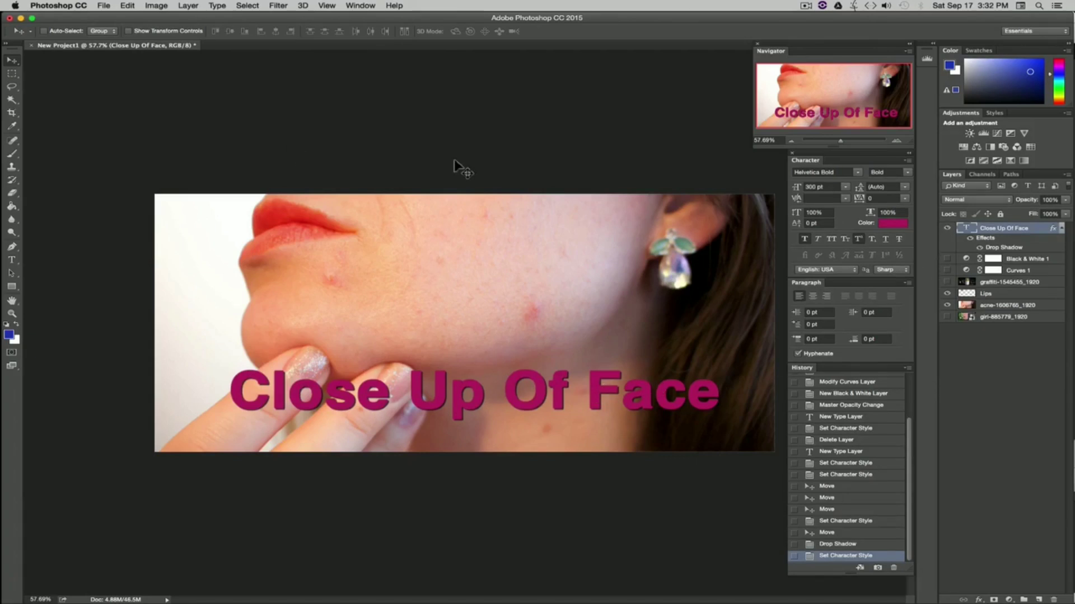
# Step: Add a new text layer reading Acne on the upper cheek
pyautogui.click(12, 259)
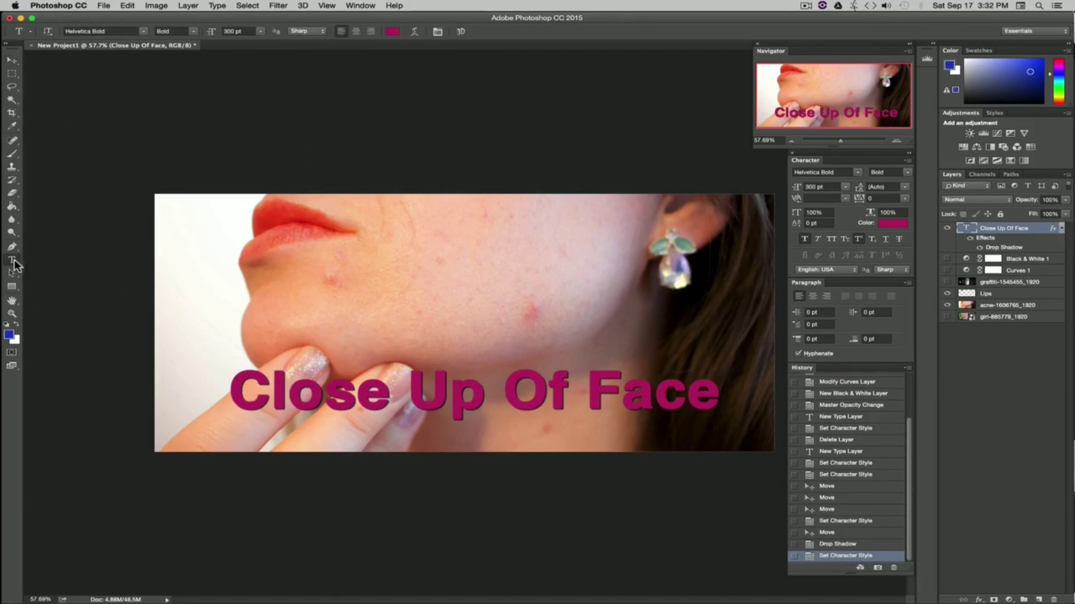
pyautogui.click(355, 287)
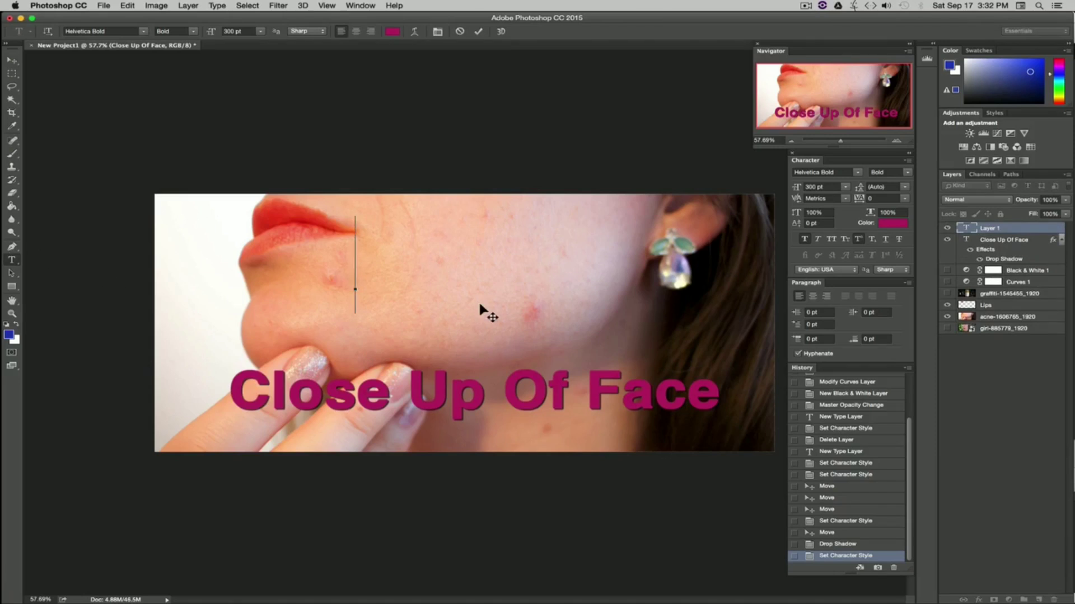
pyautogui.write('Acne')
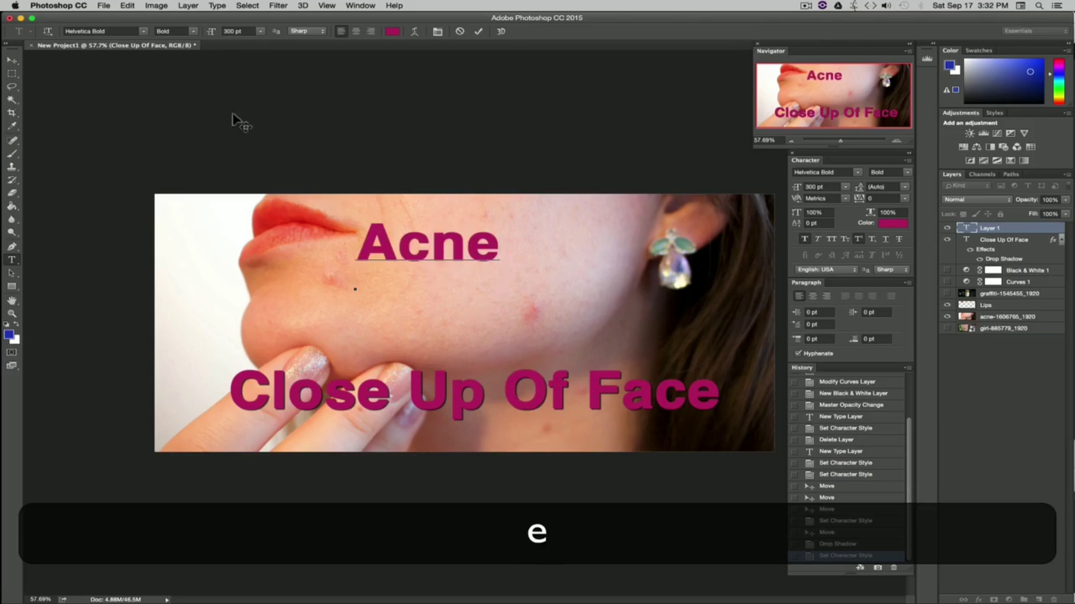
# Step: Set the Acne text's font size to 150 pt and position it on the upper cheek
pyautogui.click(11, 60)
pyautogui.moveTo(454, 264); pyautogui.dragTo(493, 268)
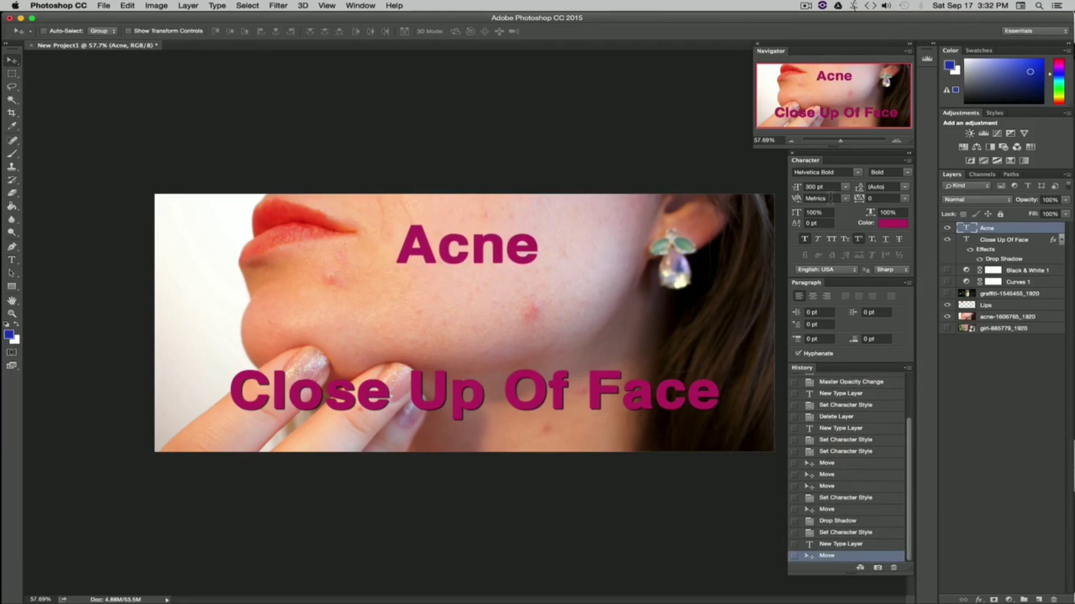
pyautogui.click(844, 185)
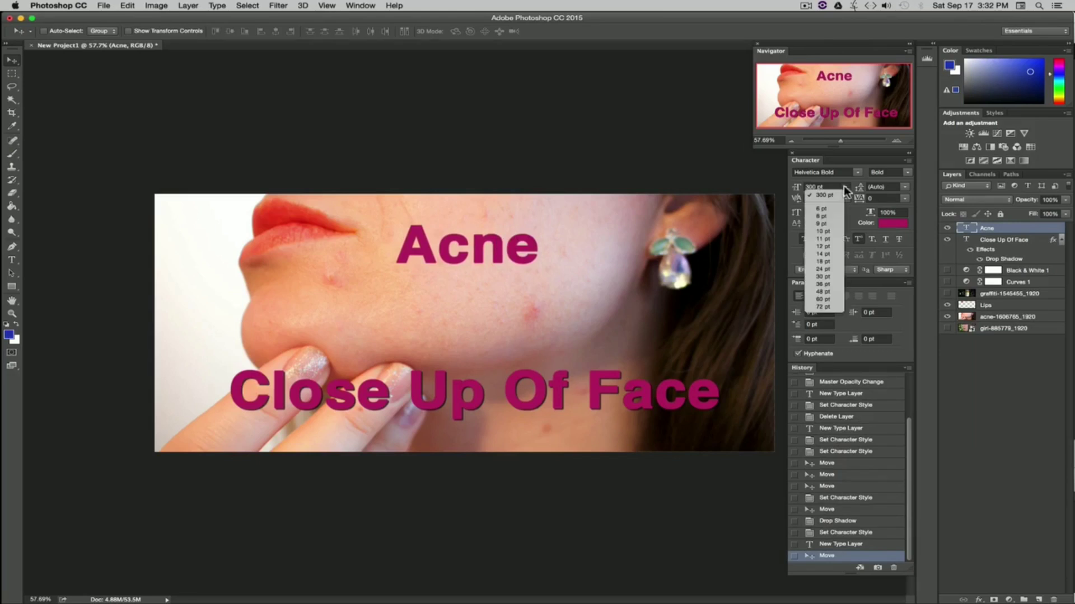
pyautogui.click(828, 290)
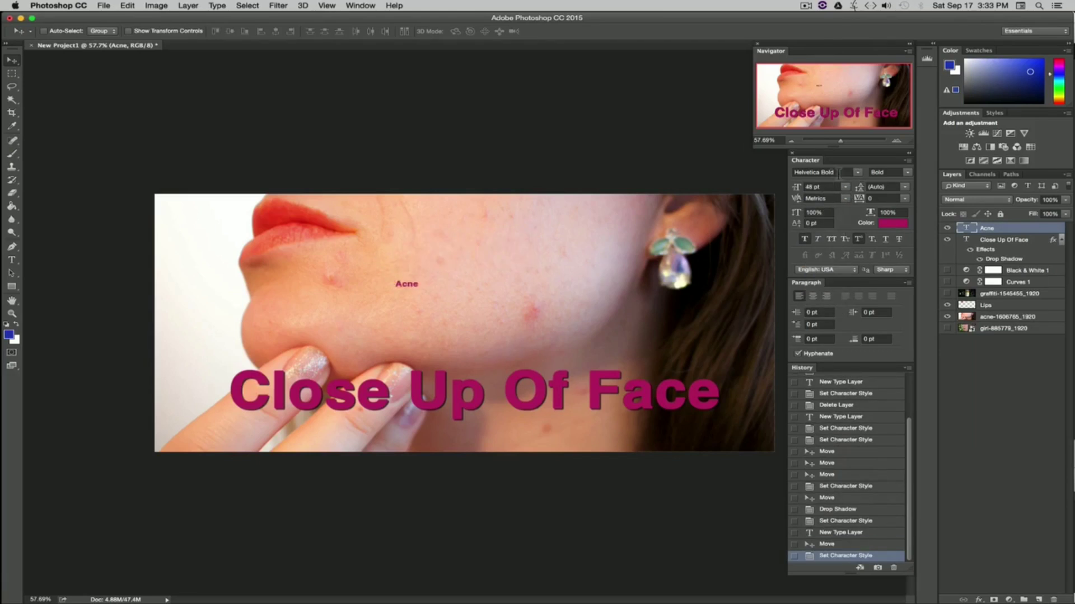
pyautogui.click(818, 186)
pyautogui.write('150')
pyautogui.press('Return')
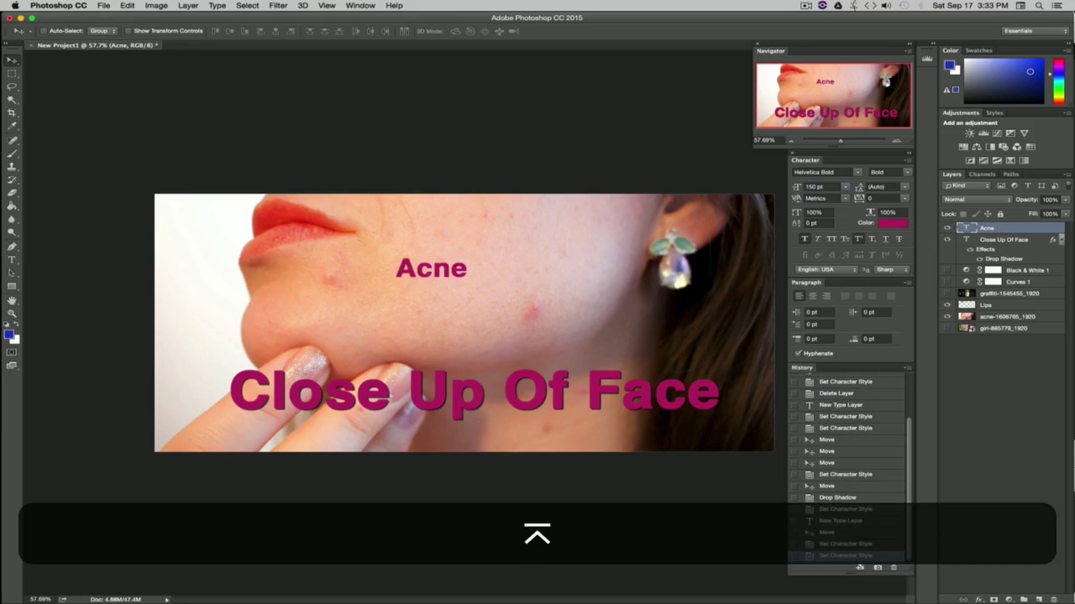
pyautogui.moveTo(508, 249); pyautogui.dragTo(552, 214)
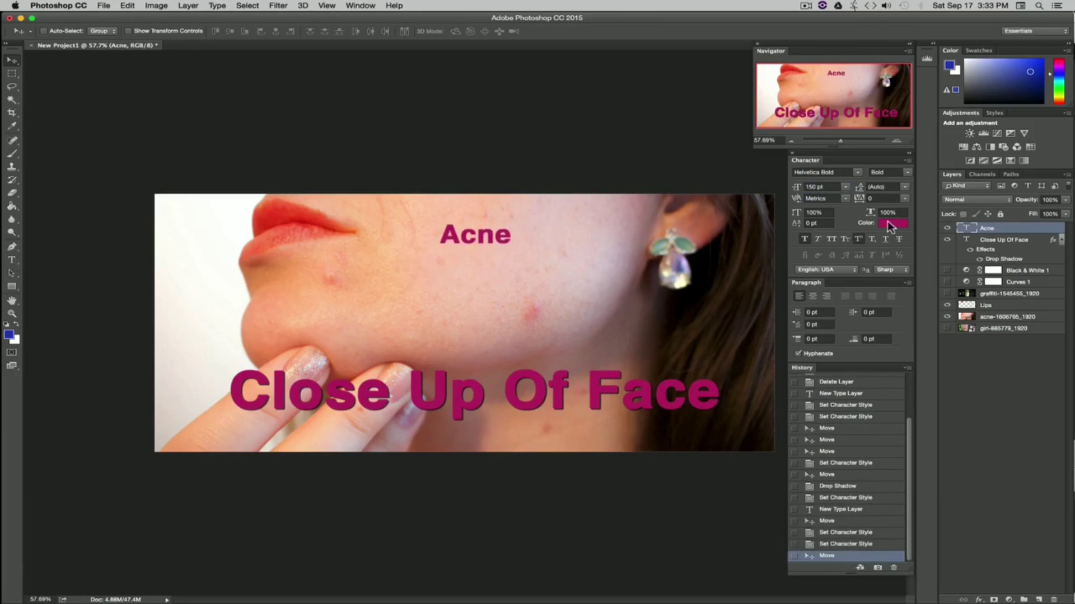
# Step: Change the Acne text colour to blue (#2027b8)
pyautogui.click(890, 223)
pyautogui.click(899, 364)
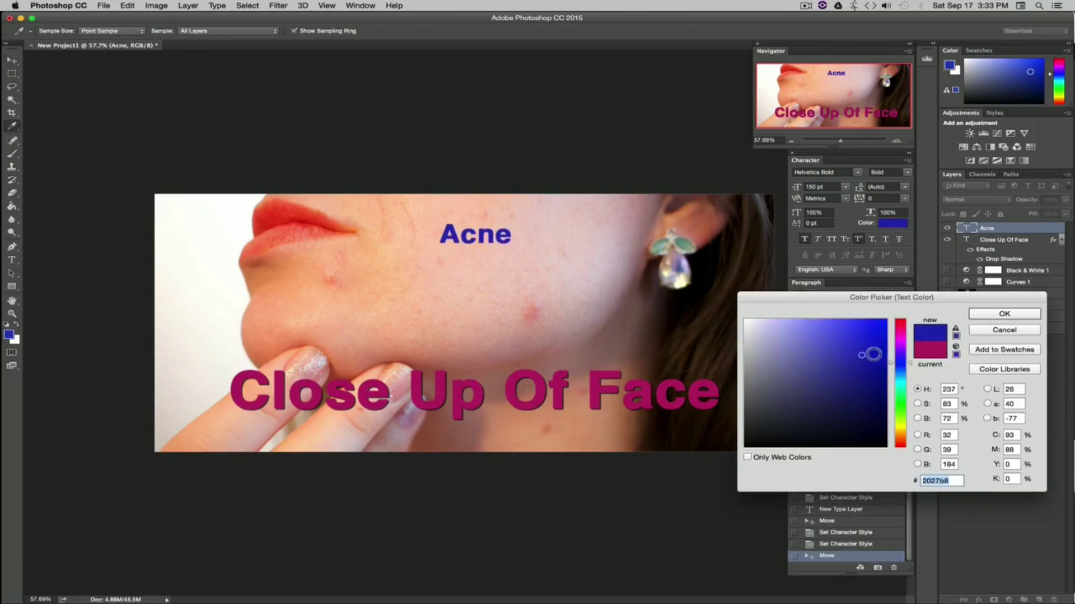
pyautogui.click(1003, 314)
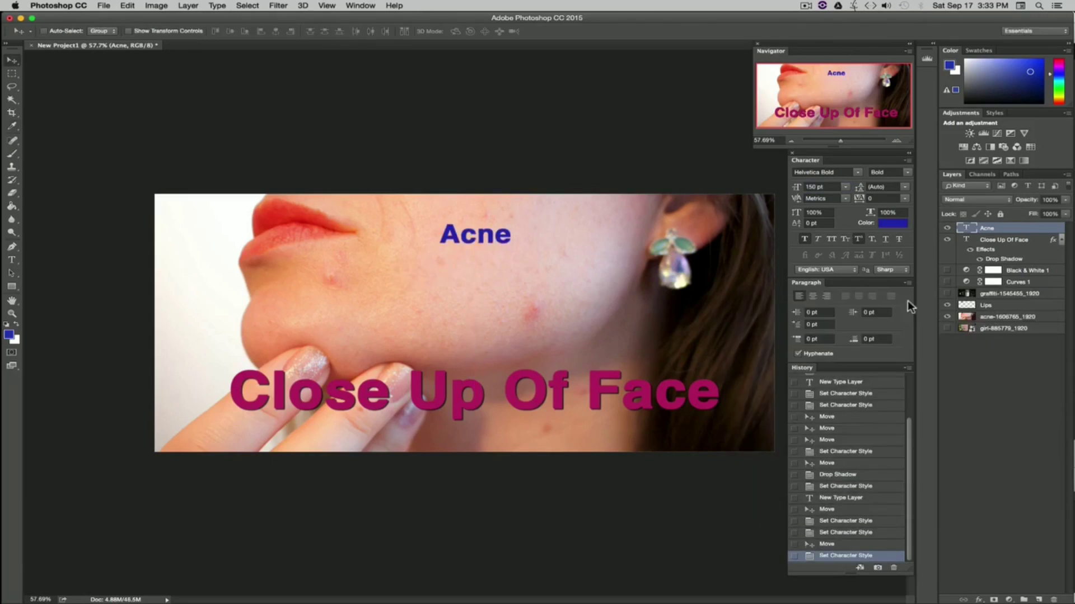
# Step: Turn on the Black & White 1 adjustment layer and move it to the top of the layer stack
pyautogui.click(999, 240)
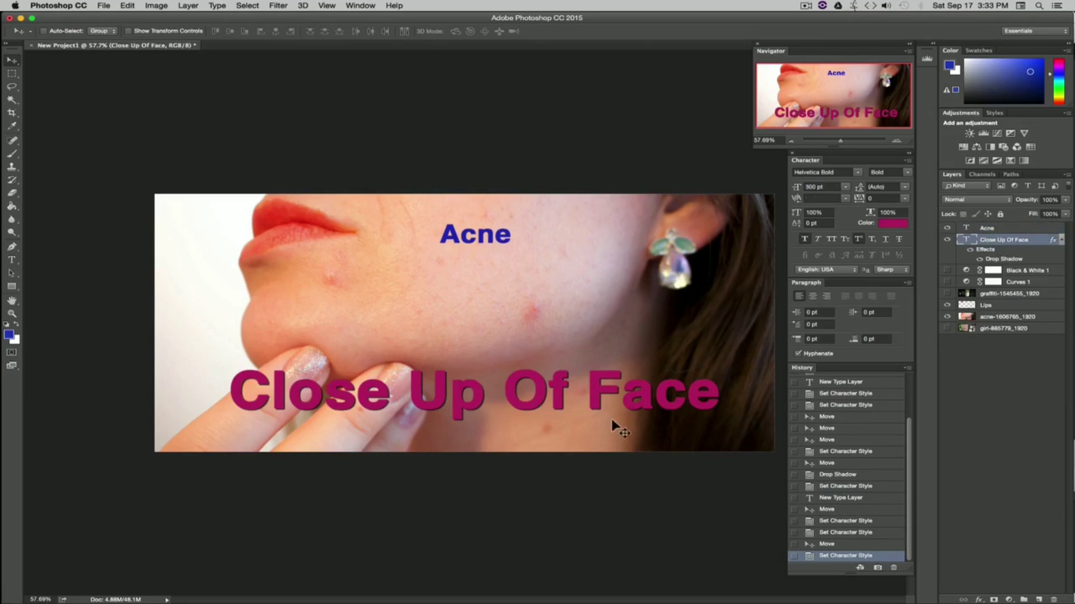
pyautogui.click(989, 228)
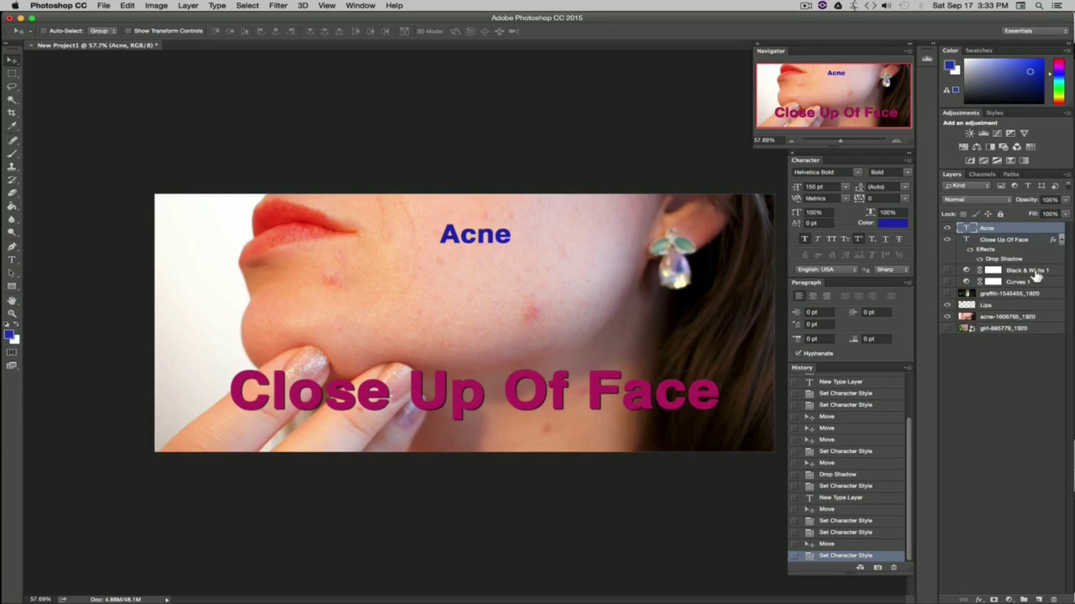
pyautogui.click(947, 271)
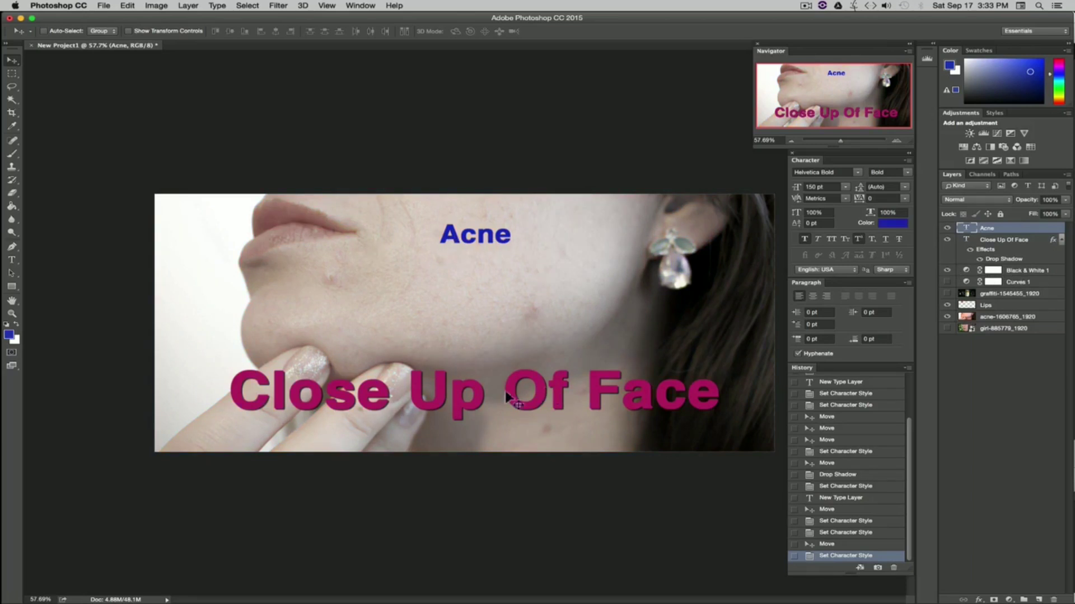
pyautogui.click(1030, 270)
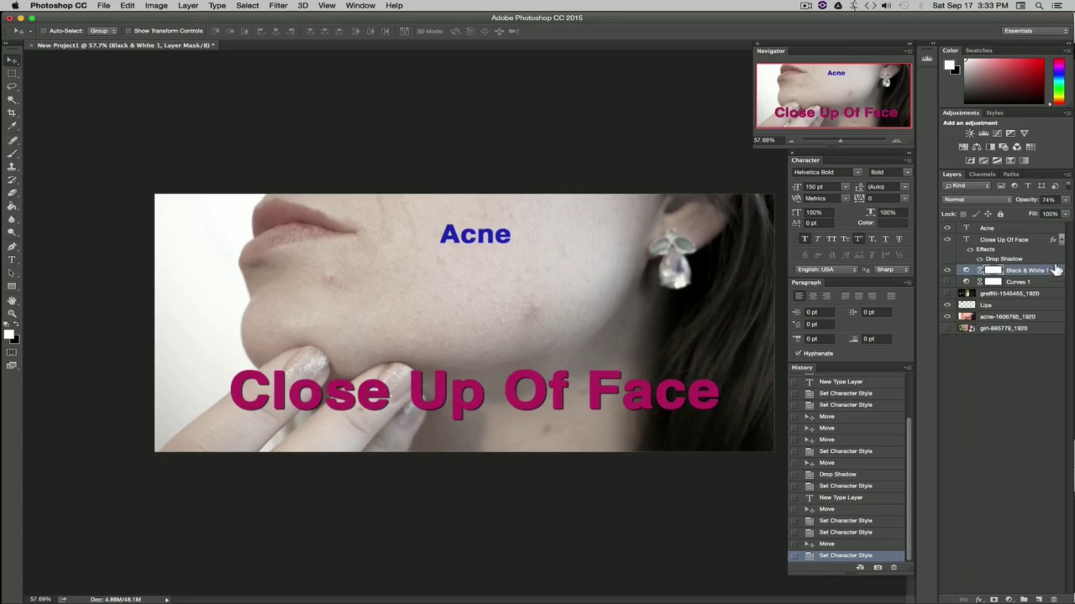
pyautogui.moveTo(1056, 270); pyautogui.dragTo(1035, 223)
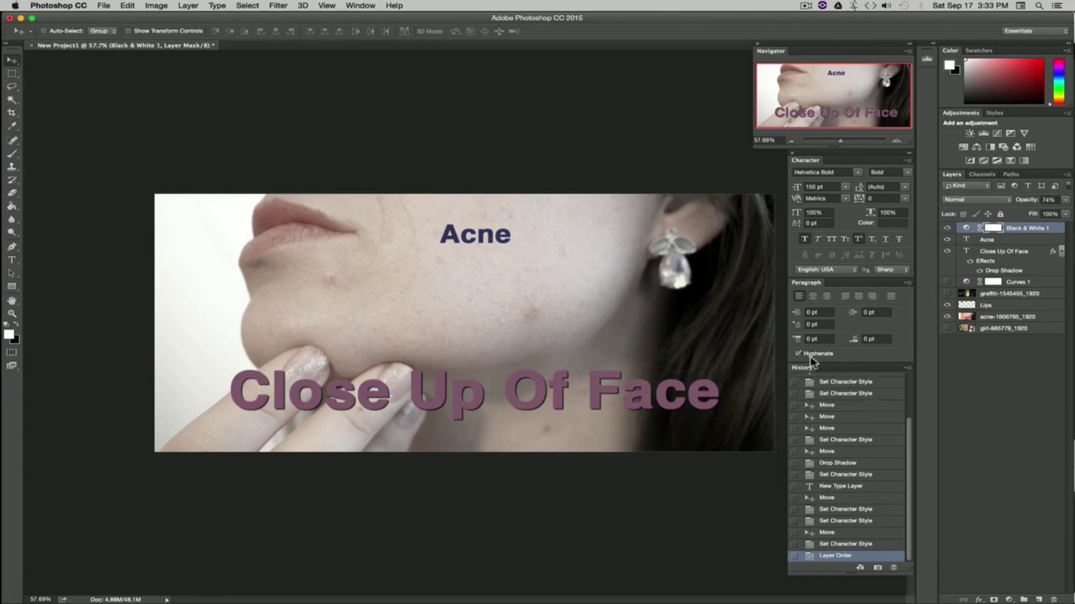
# Step: Set the Black & White 1 layer's opacity to 100%, then hide that layer
pyautogui.click(1066, 200)
pyautogui.moveTo(1067, 212); pyautogui.dragTo(1073, 213)
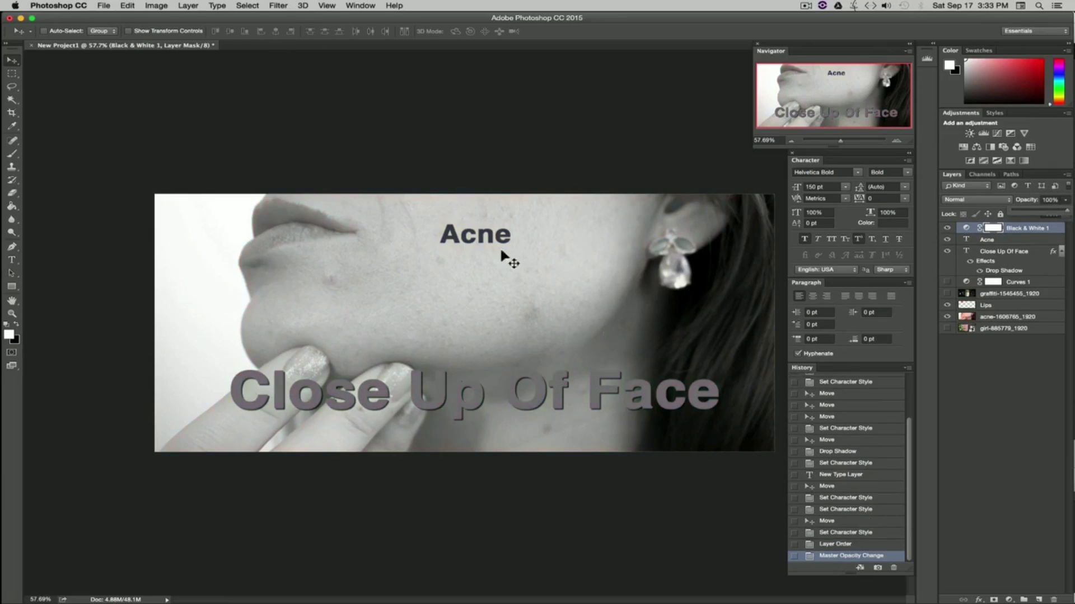
pyautogui.click(999, 365)
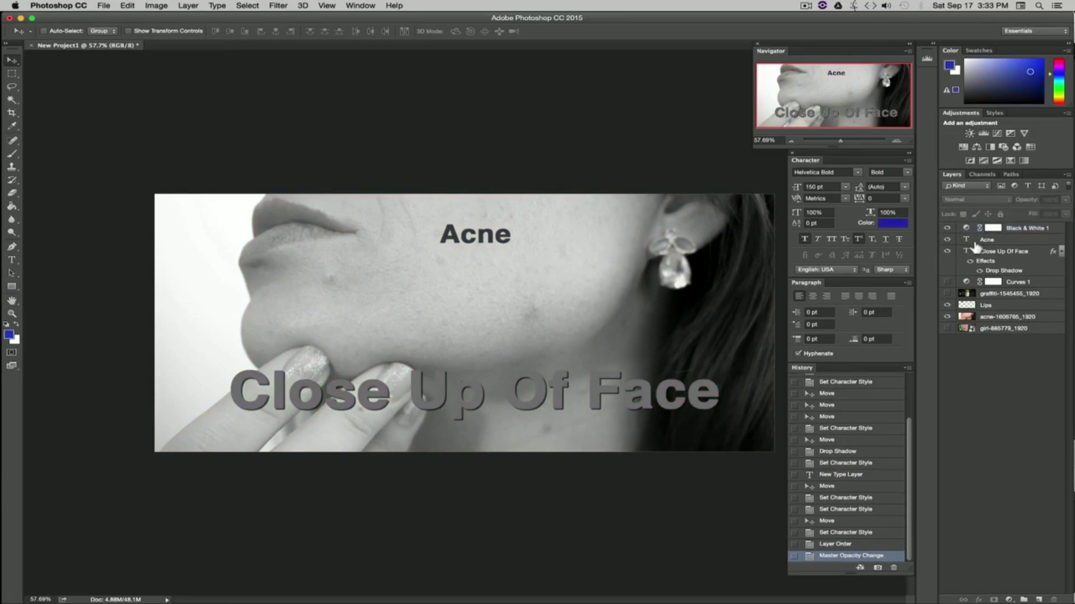
pyautogui.click(946, 227)
# Step: Move the Curves 1 adjustment layer up just below Black & White 1, above the text layers
pyautogui.moveTo(1024, 282); pyautogui.dragTo(1021, 245)
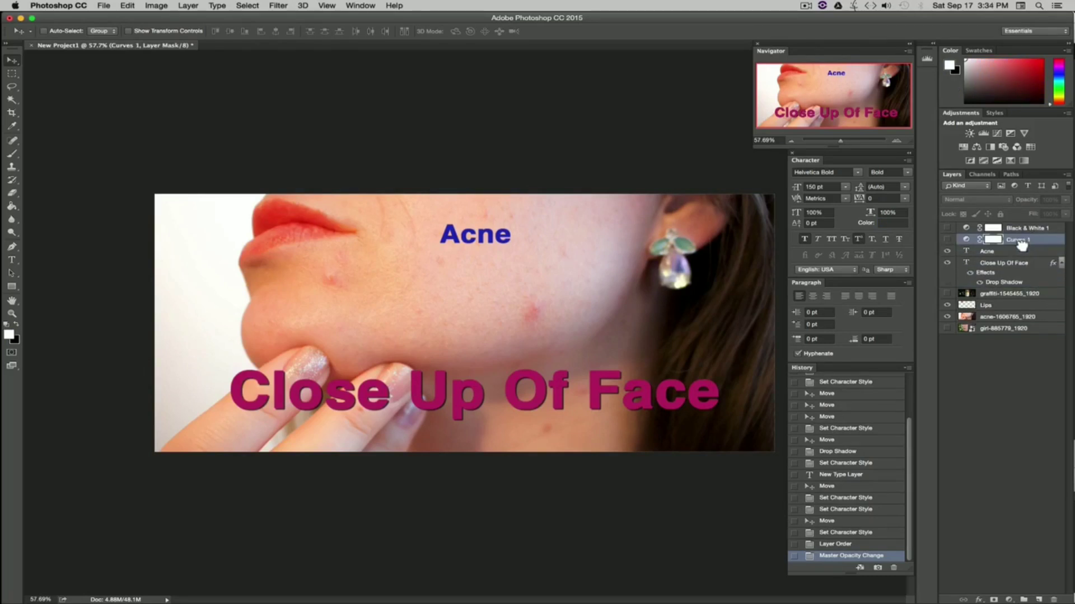
pyautogui.click(947, 239)
pyautogui.click(947, 240)
pyautogui.click(947, 240)
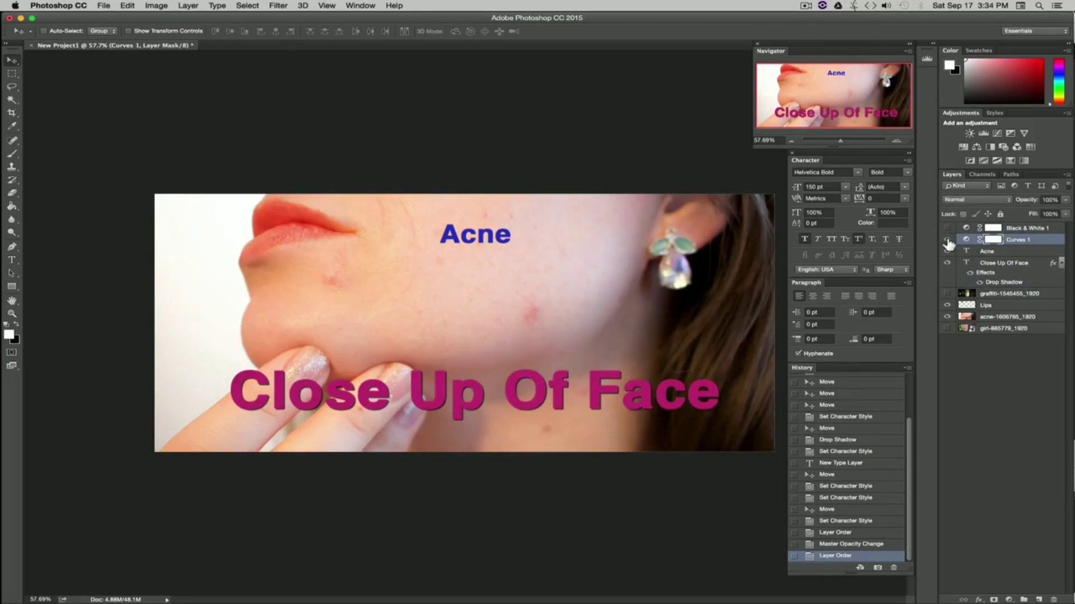
pyautogui.click(947, 239)
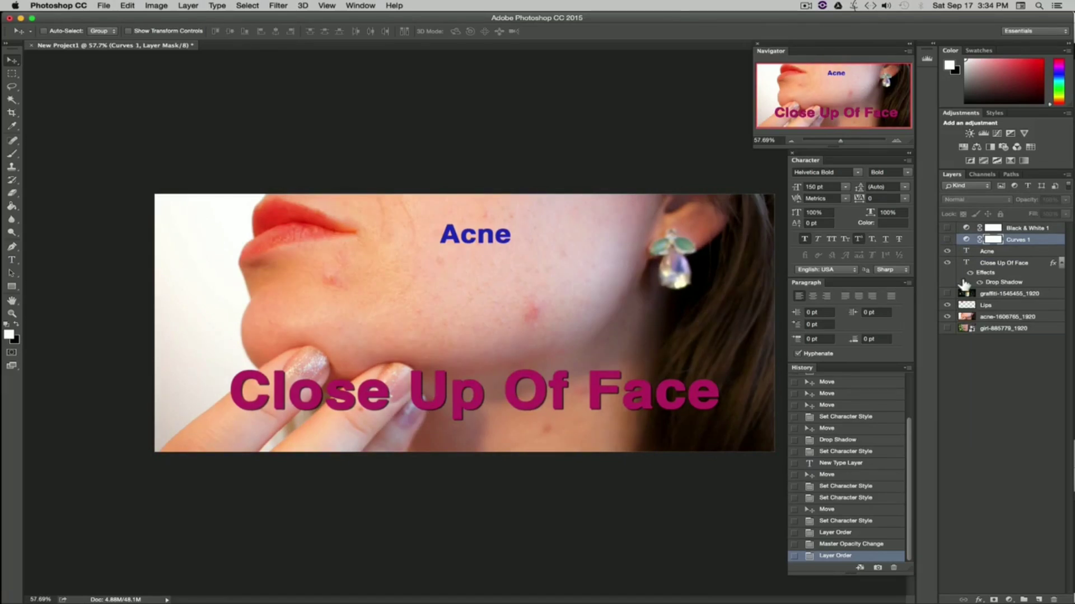
pyautogui.click(1010, 360)
# Step: Delete the Acne text layer and select the face photo layer
pyautogui.click(1000, 253)
pyautogui.rightClick(999, 253)
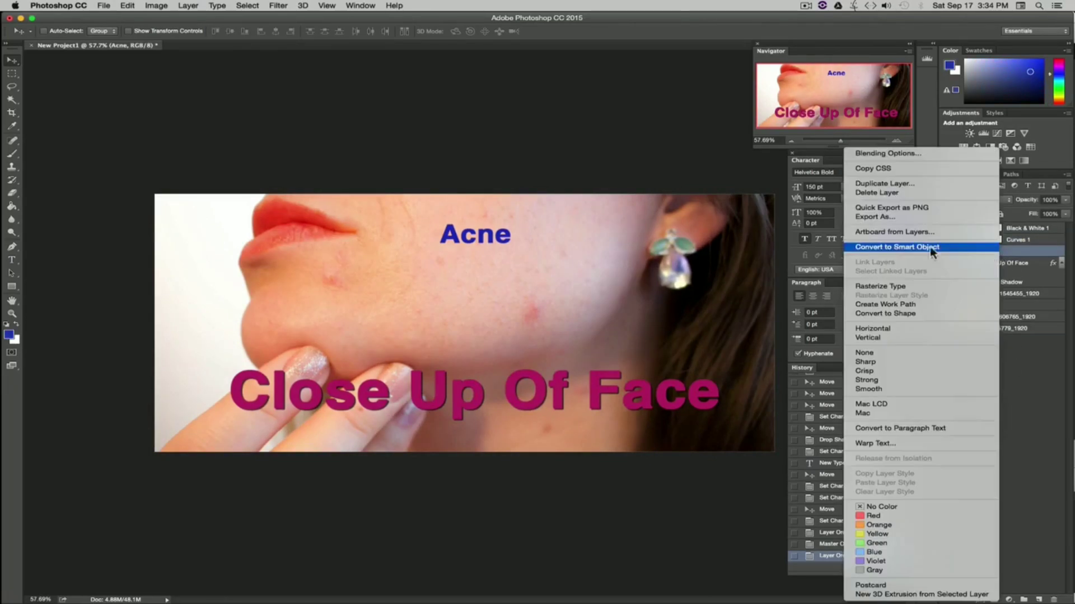
pyautogui.click(874, 190)
pyautogui.click(631, 207)
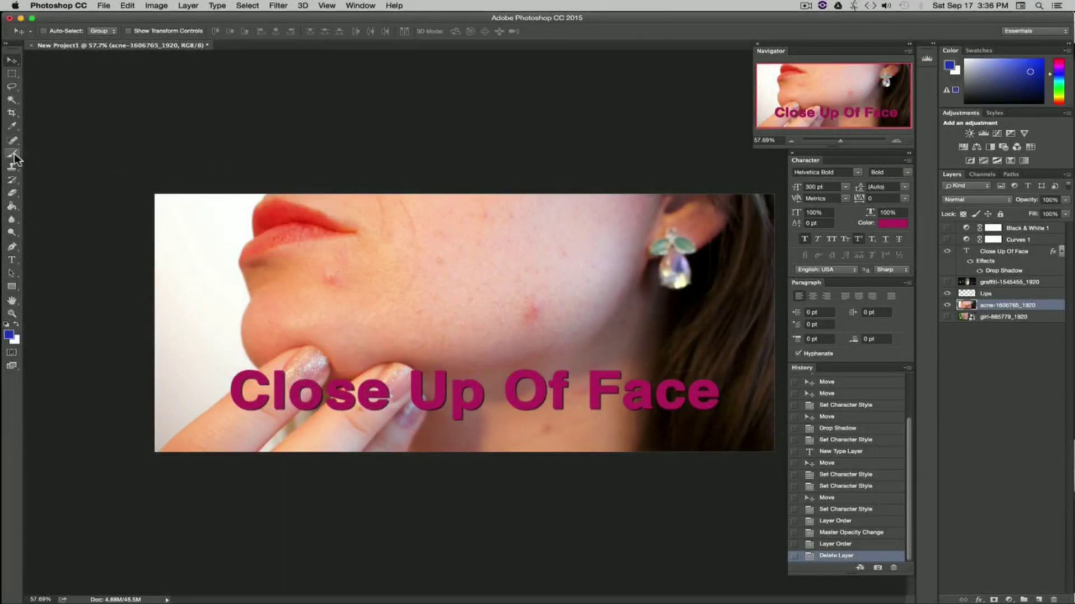
# Step: Try a blue stroke across the cheek with the Brush tool and undo it
pyautogui.click(14, 157)
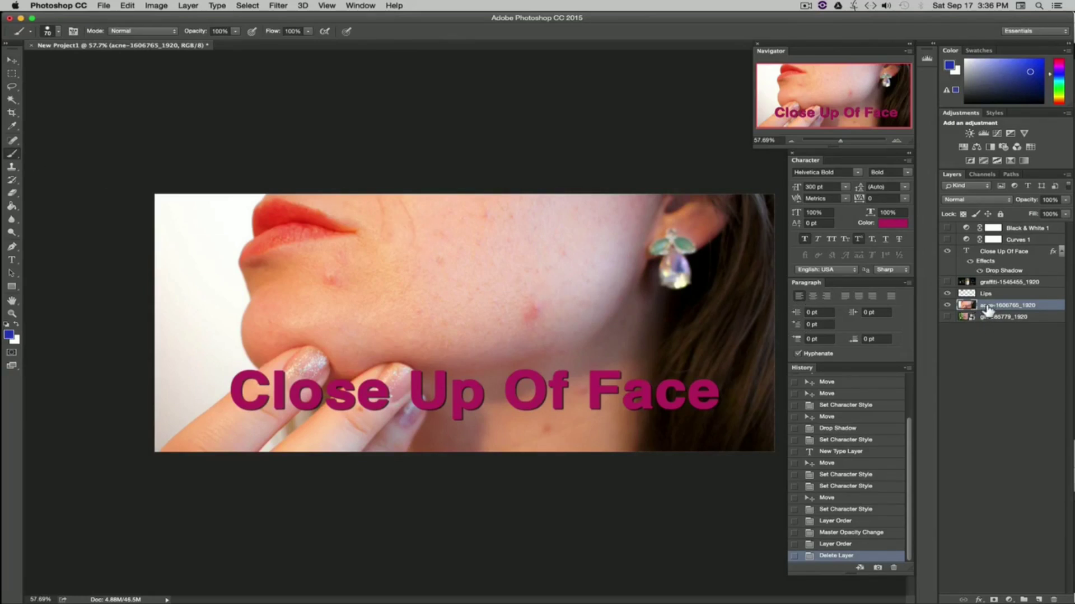
pyautogui.moveTo(535, 222)
pyautogui.mouseDown()
pyautogui.moveTo(354, 335)
pyautogui.moveTo(279, 350)
pyautogui.mouseUp()
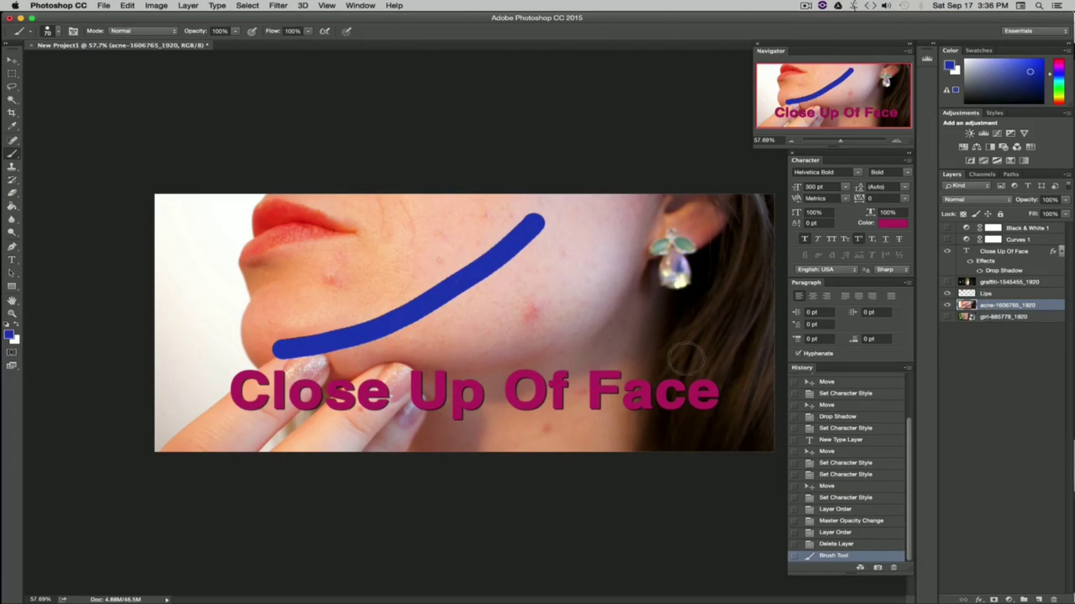
pyautogui.press('super+z')
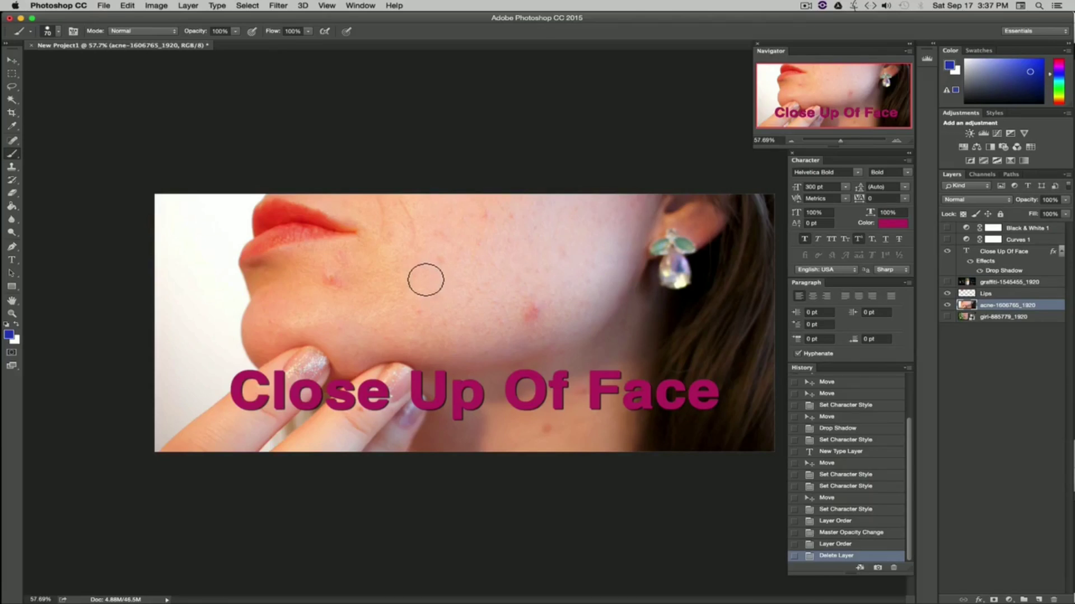
# Step: Create a new empty layer above the face photo
pyautogui.click(188, 5)
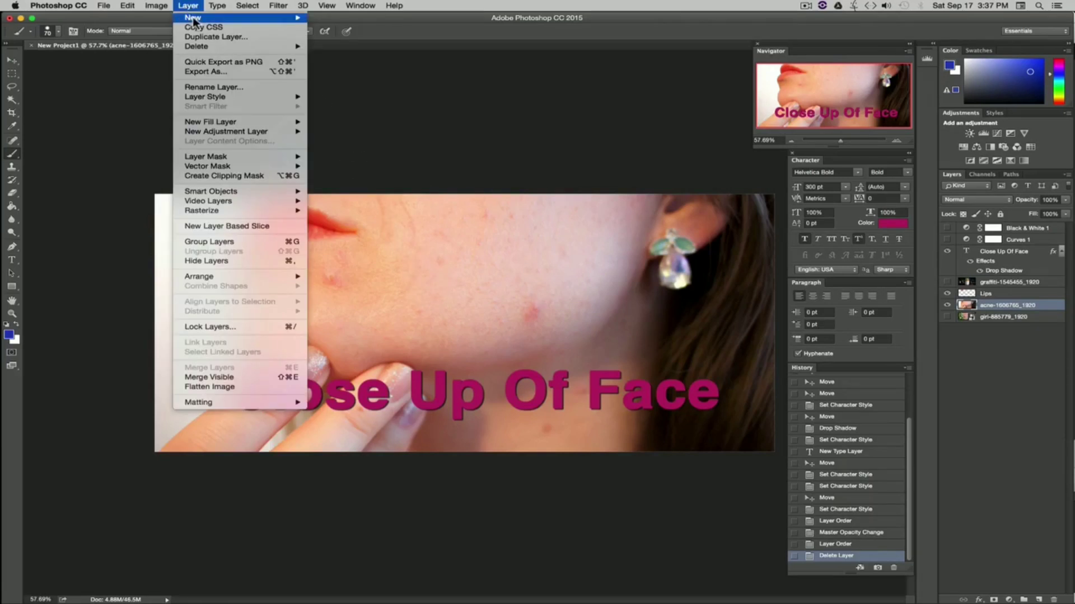
pyautogui.moveTo(193, 25)
pyautogui.click(341, 27)
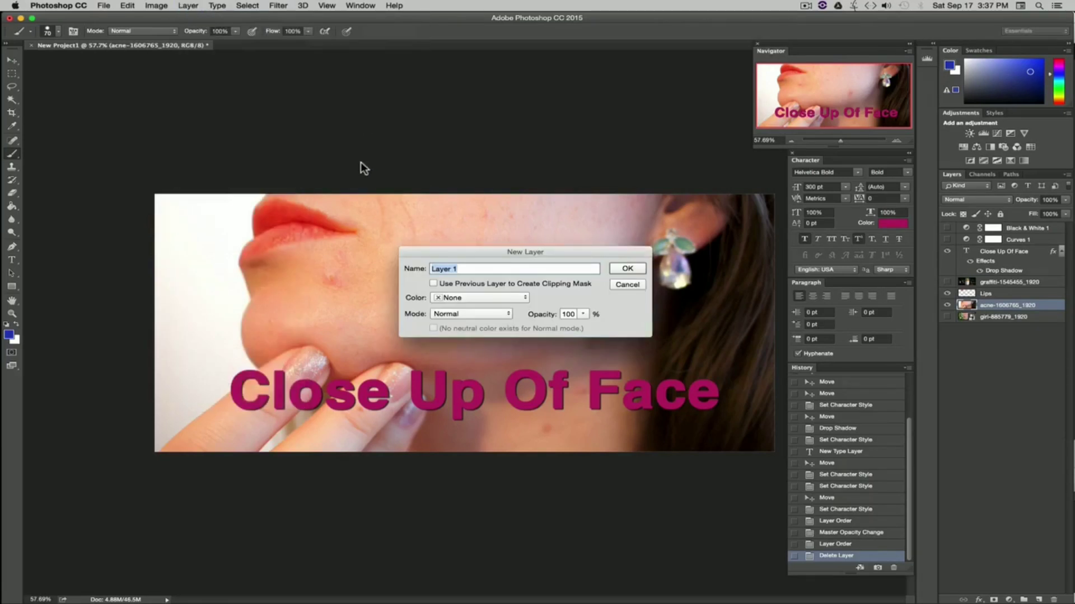
pyautogui.click(622, 271)
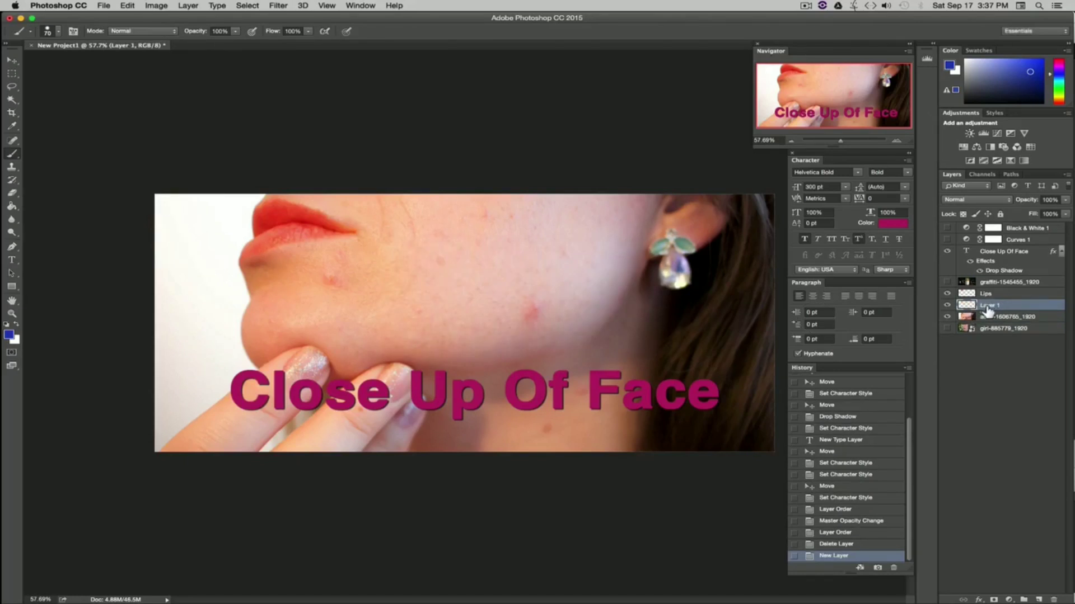
# Step: Hide the Close Up Of Face text, Lips and face photo layers so only the new layer shows
pyautogui.click(947, 251)
pyautogui.click(947, 294)
pyautogui.click(946, 317)
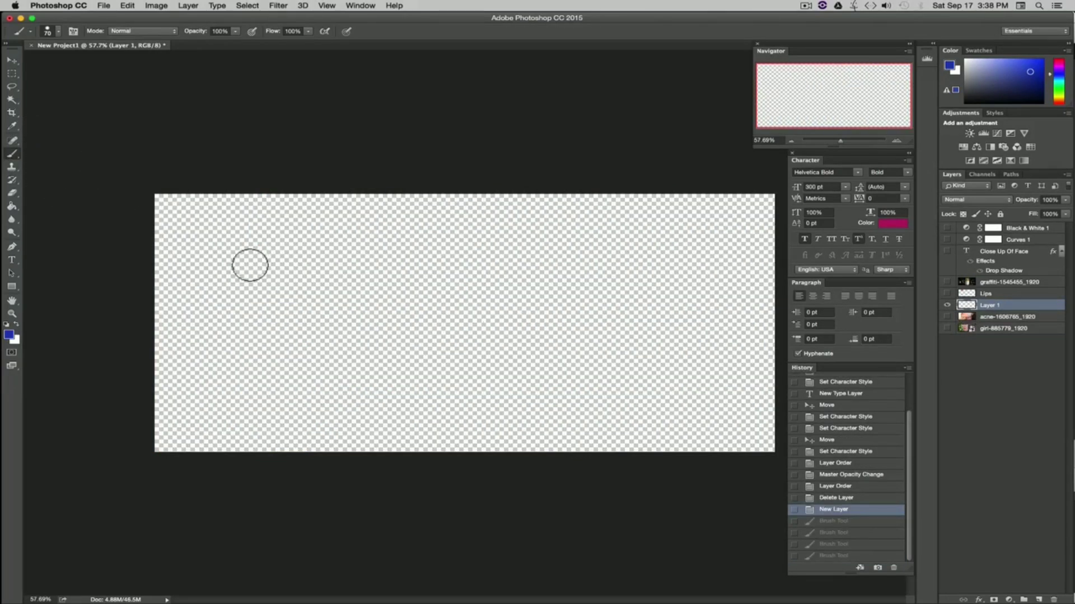
# Step: Write the word Brush in blue brush strokes across the new layer
pyautogui.moveTo(216, 238)
pyautogui.mouseDown()
pyautogui.moveTo(223, 401)
pyautogui.moveTo(293, 267)
pyautogui.moveTo(200, 234)
pyautogui.mouseUp()
pyautogui.moveTo(337, 333)
pyautogui.mouseDown()
pyautogui.moveTo(355, 317)
pyautogui.moveTo(451, 357)
pyautogui.moveTo(458, 328)
pyautogui.mouseUp()
pyautogui.moveTo(545, 324)
pyautogui.mouseDown()
pyautogui.moveTo(485, 343)
pyautogui.moveTo(512, 400)
pyautogui.mouseUp()
pyautogui.moveTo(613, 239); pyautogui.dragTo(607, 400)
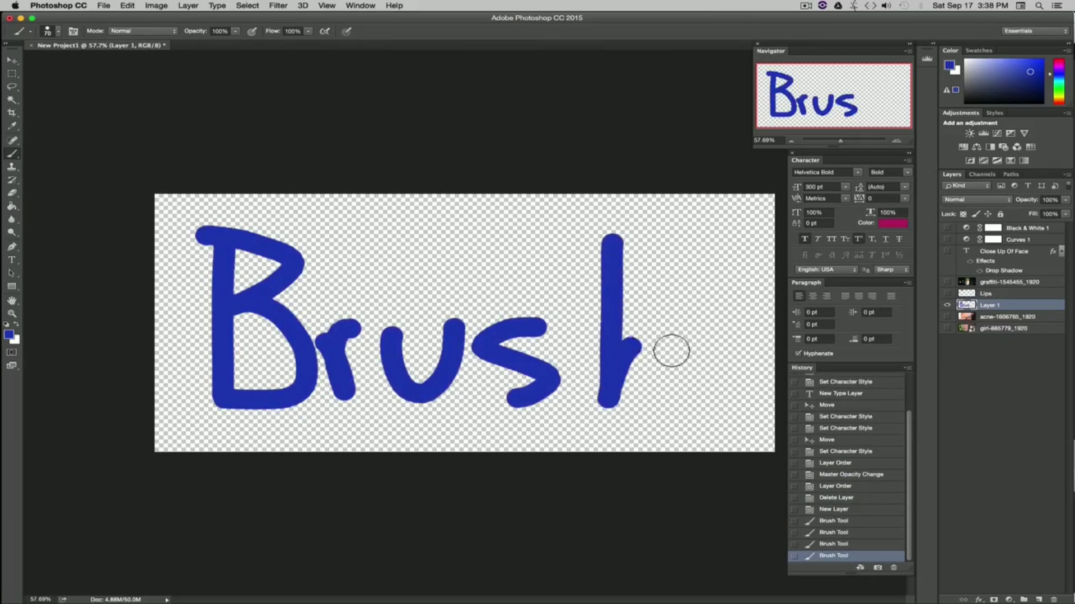
pyautogui.moveTo(610, 364); pyautogui.dragTo(686, 407)
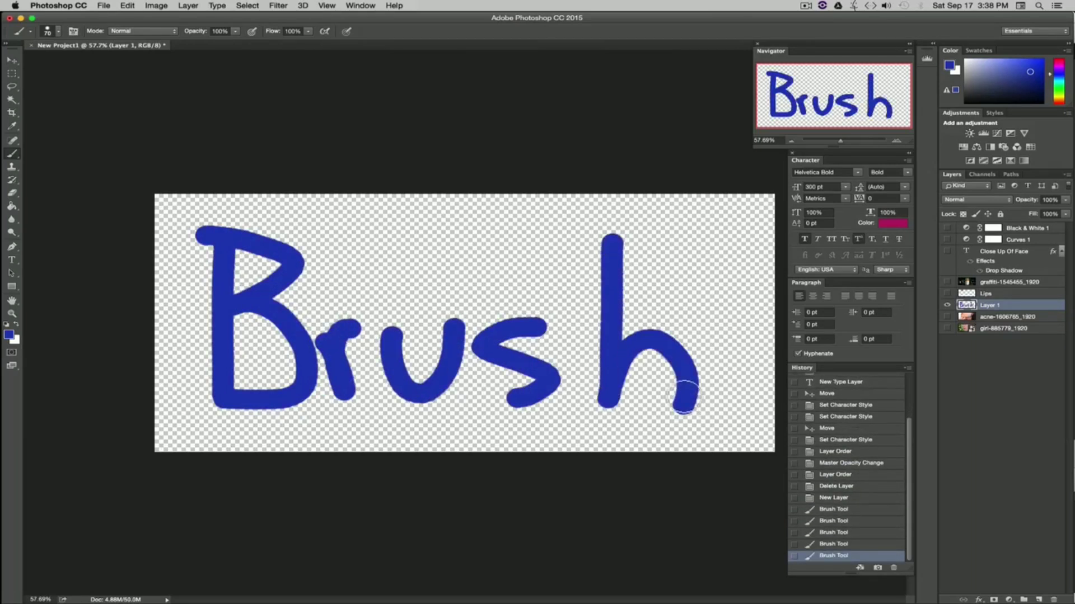
# Step: Set the foreground colour to red and retrace the Brush lettering in red strokes
pyautogui.click(10, 336)
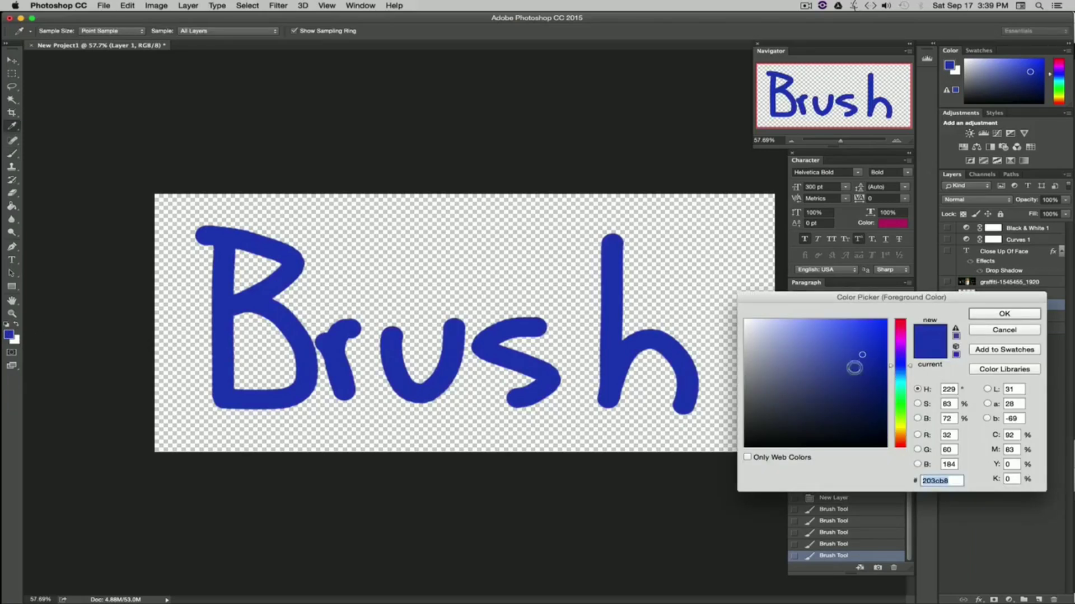
pyautogui.click(900, 320)
pyautogui.click(1002, 316)
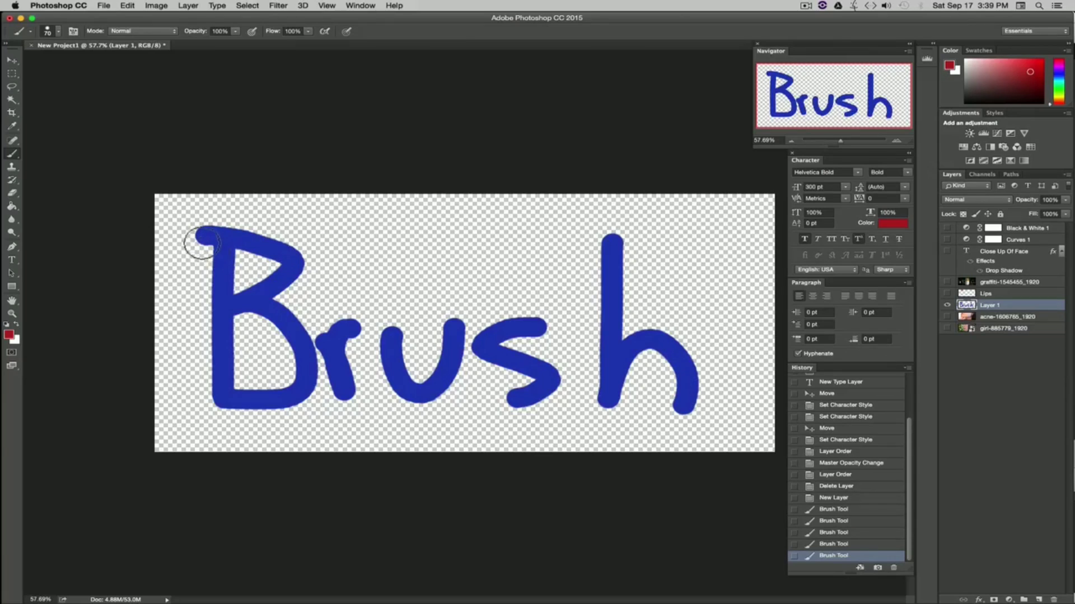
pyautogui.moveTo(204, 239)
pyautogui.mouseDown()
pyautogui.moveTo(208, 396)
pyautogui.moveTo(269, 409)
pyautogui.moveTo(305, 364)
pyautogui.moveTo(233, 312)
pyautogui.moveTo(278, 282)
pyautogui.moveTo(178, 250)
pyautogui.mouseUp()
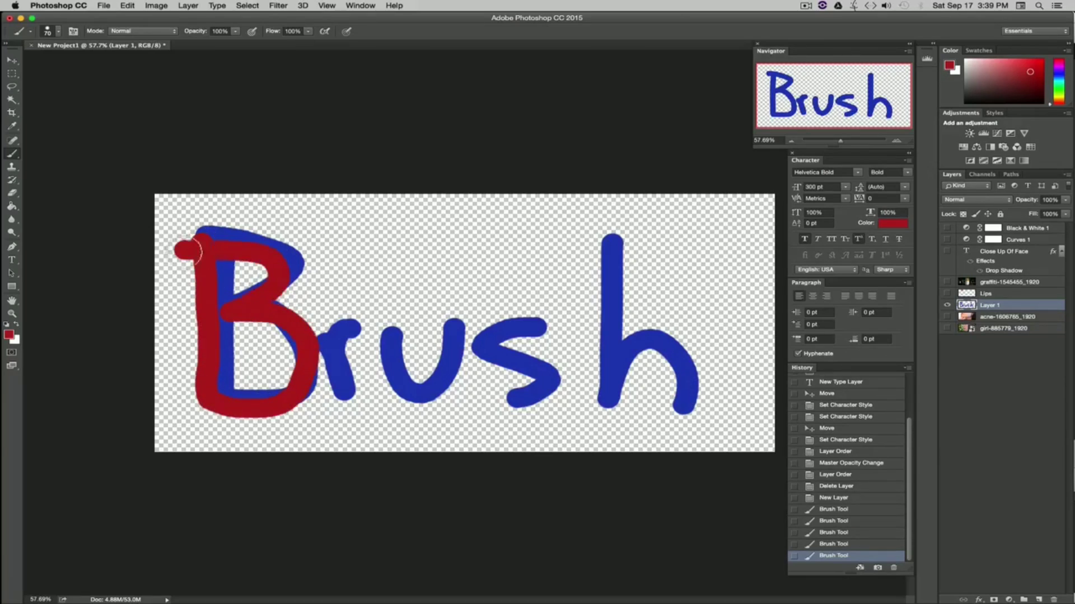
pyautogui.moveTo(320, 338)
pyautogui.mouseDown()
pyautogui.moveTo(346, 396)
pyautogui.moveTo(348, 329)
pyautogui.moveTo(449, 341)
pyautogui.moveTo(448, 319)
pyautogui.mouseUp()
pyautogui.moveTo(526, 324)
pyautogui.mouseDown()
pyautogui.moveTo(468, 336)
pyautogui.moveTo(507, 400)
pyautogui.mouseUp()
pyautogui.moveTo(614, 255)
pyautogui.mouseDown()
pyautogui.moveTo(623, 401)
pyautogui.moveTo(686, 394)
pyautogui.moveTo(684, 411)
pyautogui.mouseUp()
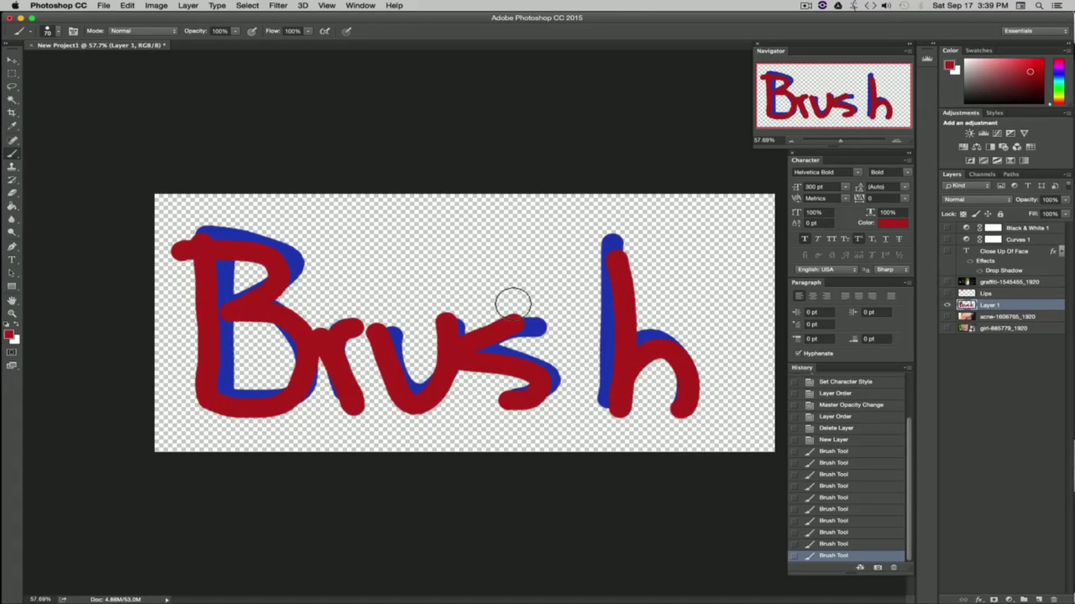
# Step: Draw two thin lines above the lettering with the Pencil tool
pyautogui.click(11, 154)
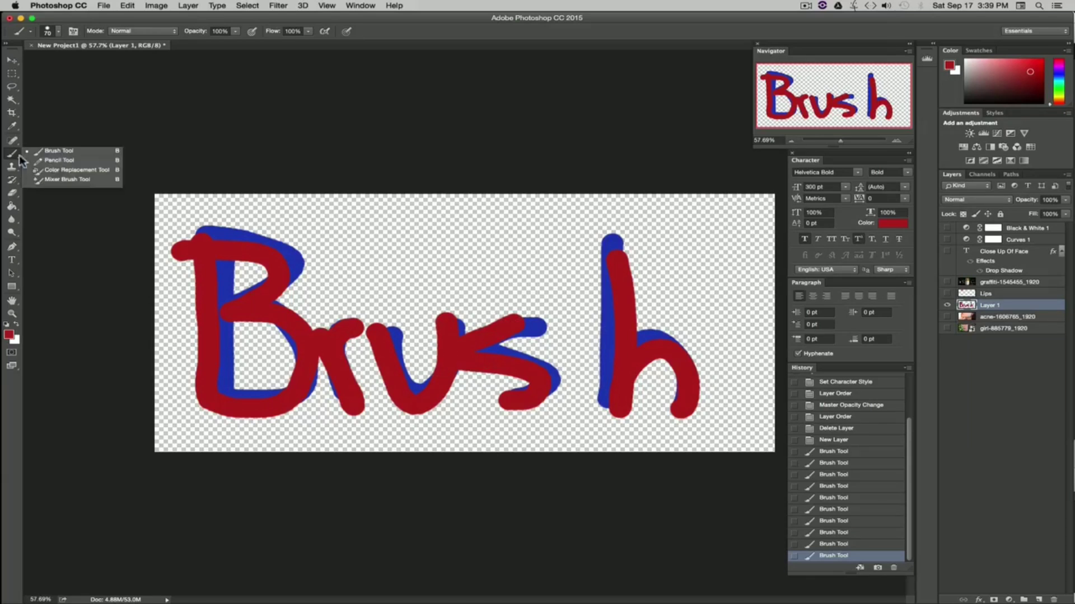
pyautogui.click(53, 159)
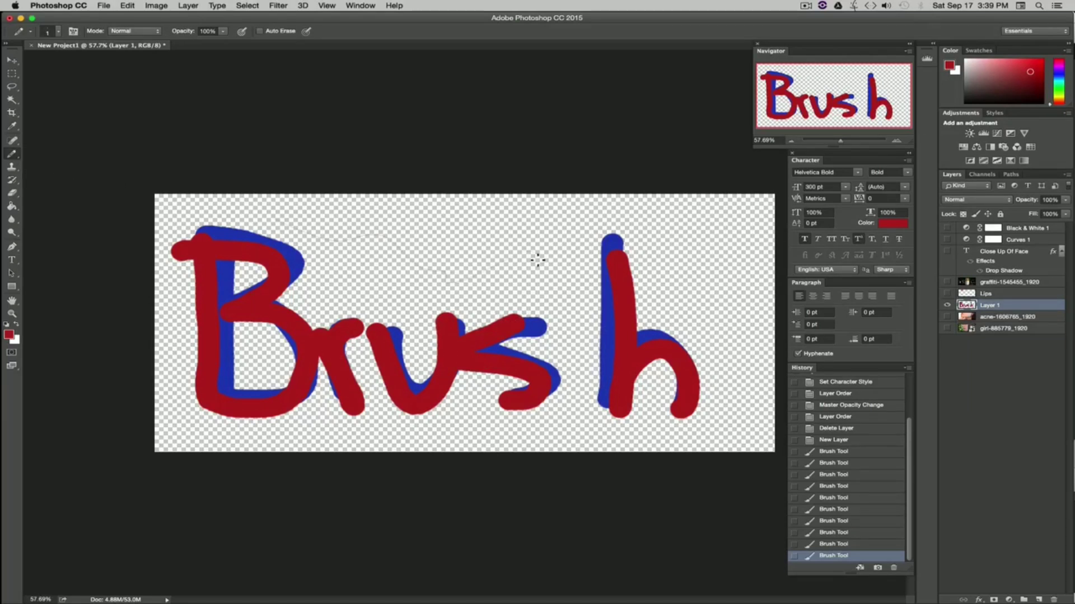
pyautogui.moveTo(335, 291); pyautogui.dragTo(414, 296)
pyautogui.moveTo(545, 240); pyautogui.dragTo(565, 241)
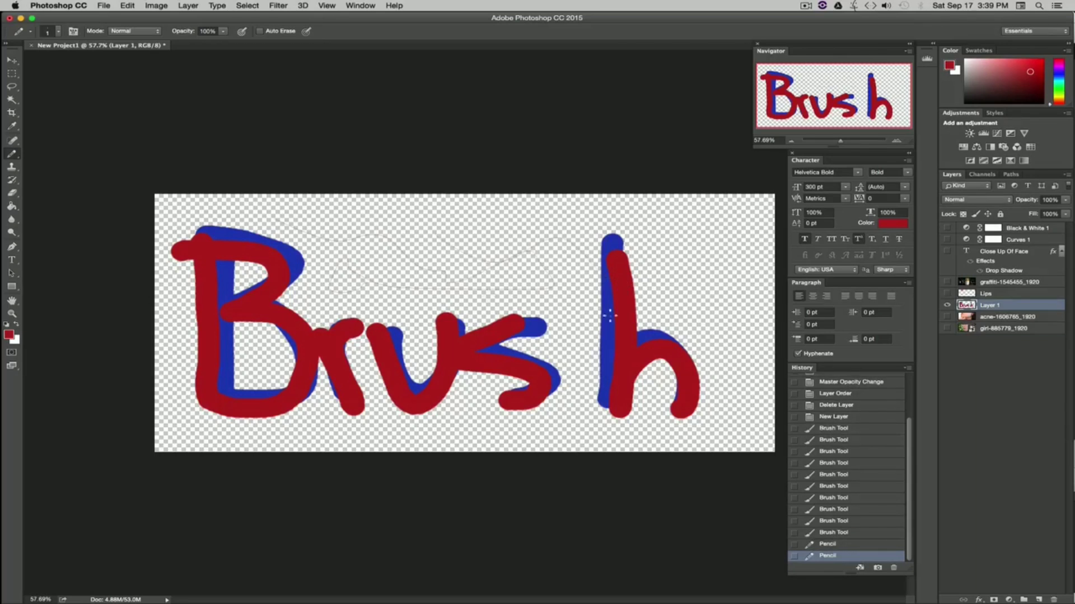
# Step: Switch back to the Brush tool, enlarge it to about 444 px, and paint a large red stroke over the lettering
pyautogui.click(12, 154)
pyautogui.click(12, 159)
pyautogui.click(19, 156)
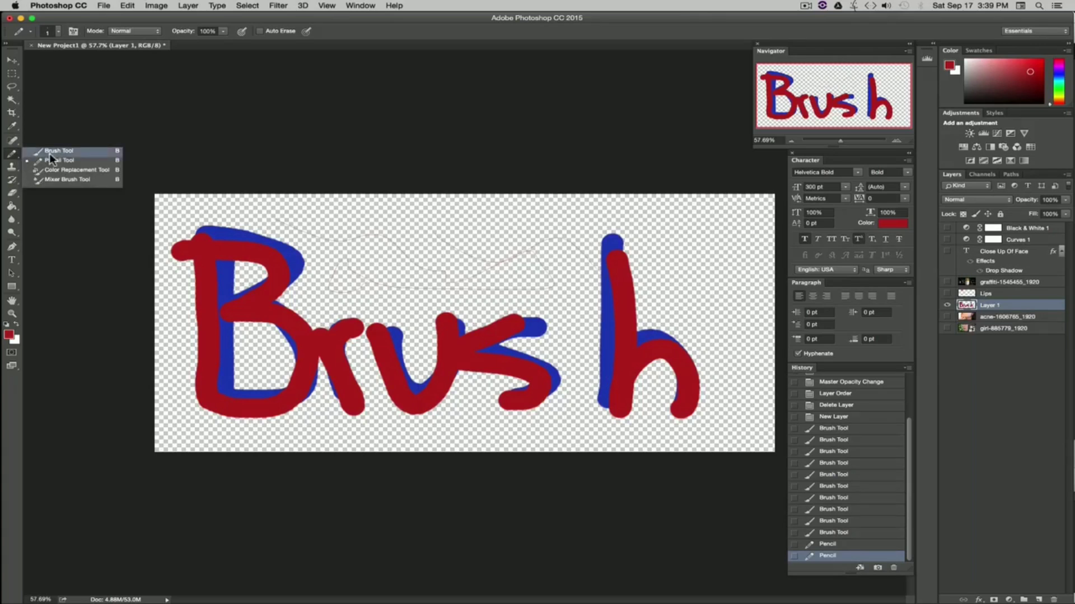
pyautogui.click(45, 151)
pyautogui.click(57, 32)
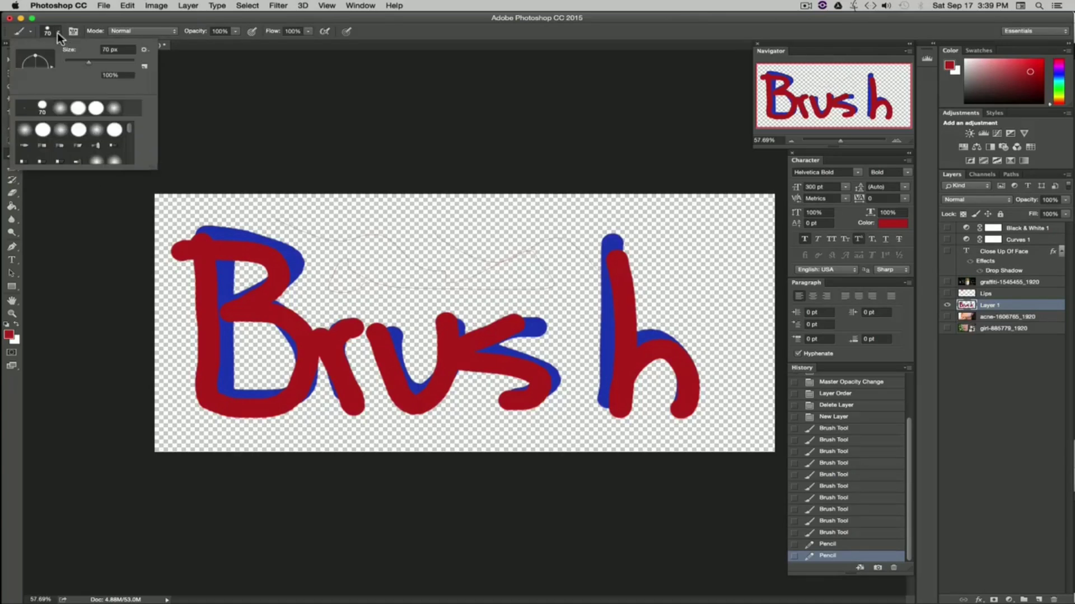
pyautogui.moveTo(72, 61); pyautogui.dragTo(126, 63)
pyautogui.moveTo(648, 239)
pyautogui.mouseDown()
pyautogui.moveTo(276, 360)
pyautogui.moveTo(372, 399)
pyautogui.moveTo(497, 318)
pyautogui.mouseUp()
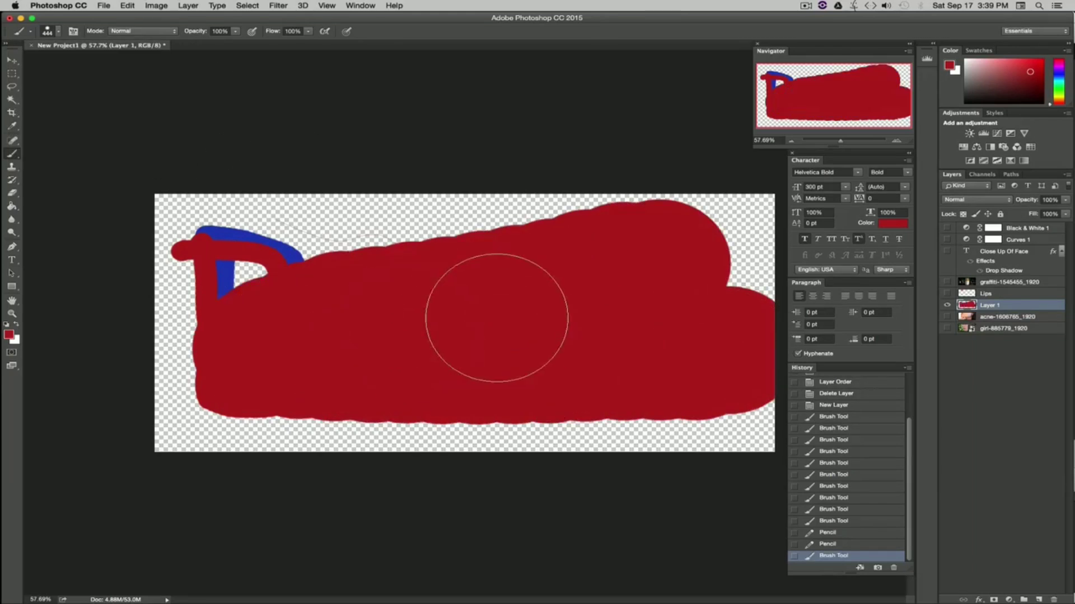
# Step: Reduce the brush size to about 11 px and paint a thin line near the top of the canvas
pyautogui.click(57, 32)
pyautogui.click(71, 61)
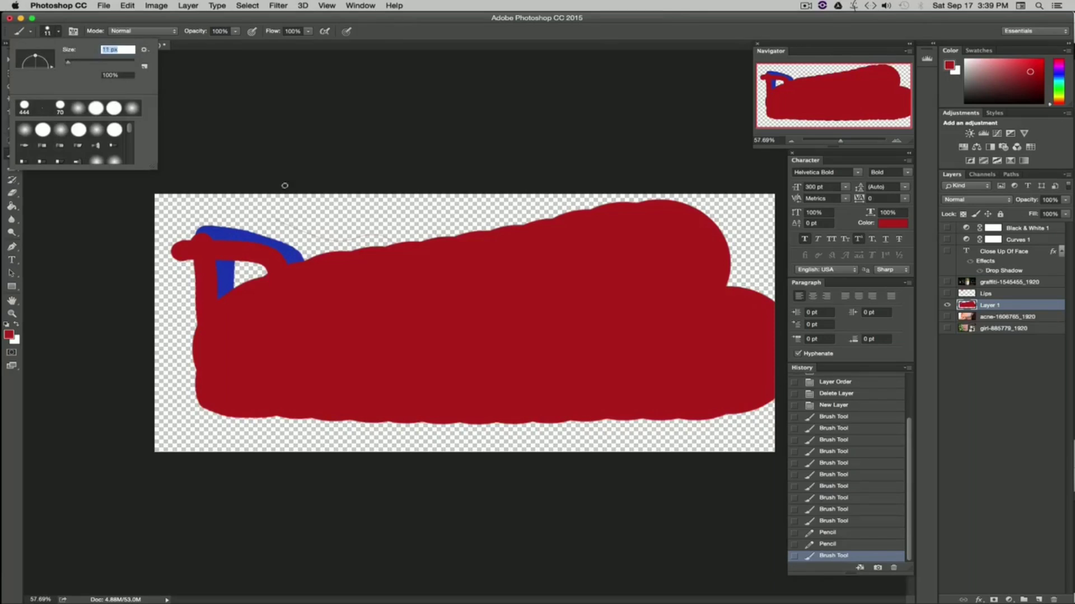
pyautogui.moveTo(289, 215); pyautogui.dragTo(372, 217)
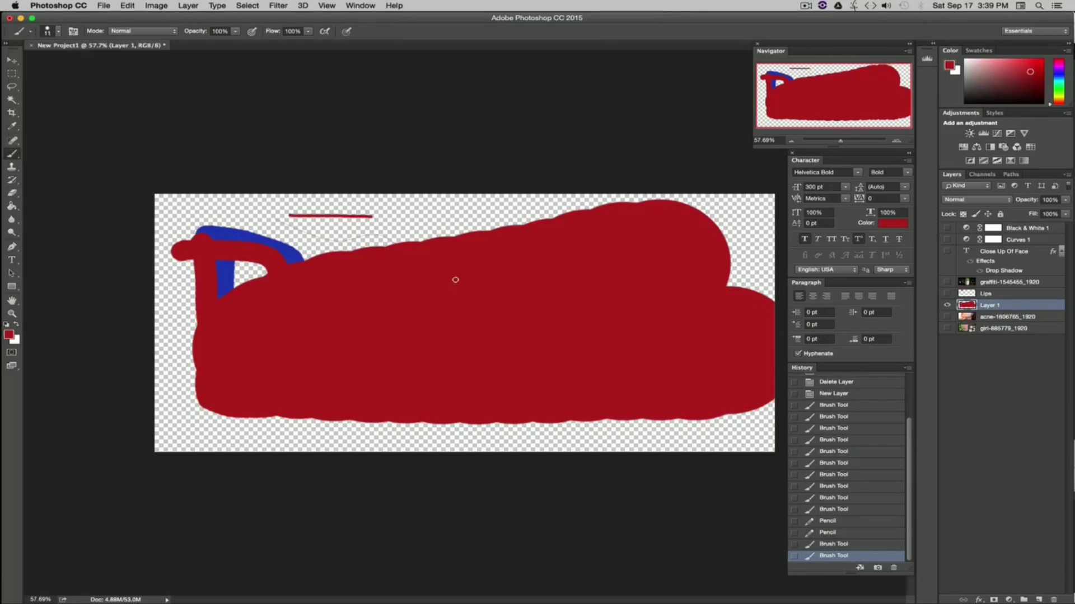
# Step: Switch to a soft round brush and paint a soft red stroke along the top of the canvas
pyautogui.click(57, 32)
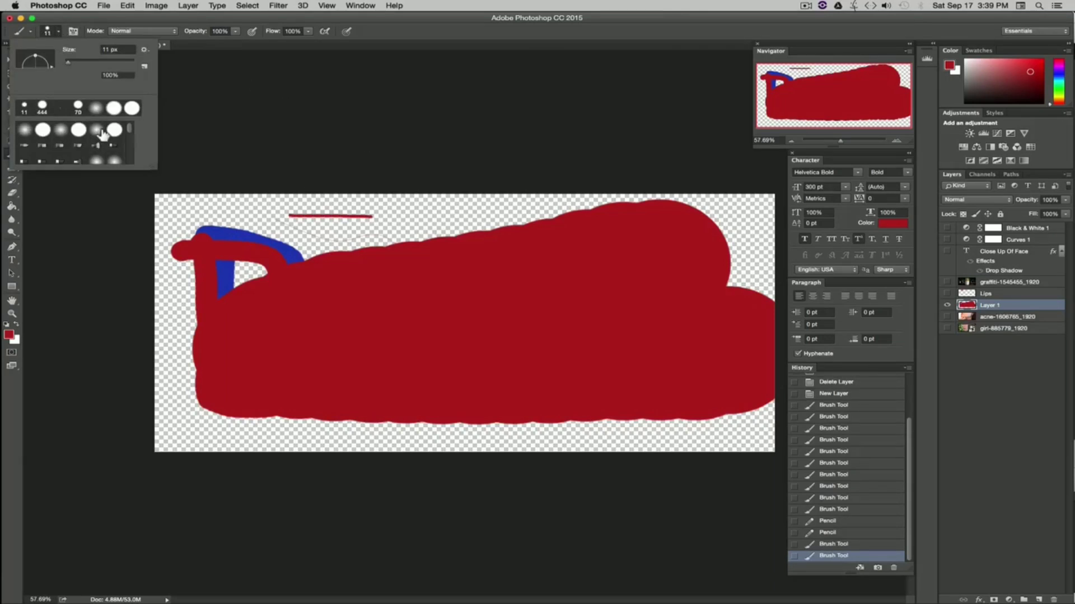
pyautogui.click(26, 133)
pyautogui.moveTo(68, 62); pyautogui.dragTo(81, 62)
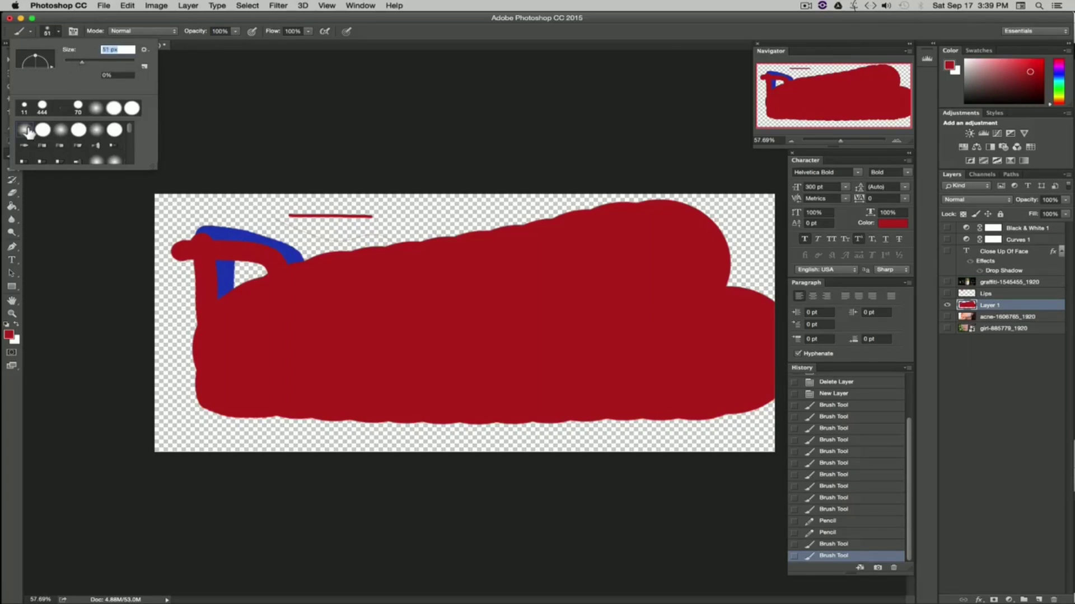
pyautogui.moveTo(217, 206)
pyautogui.mouseDown()
pyautogui.moveTo(448, 208)
pyautogui.moveTo(249, 219)
pyautogui.moveTo(366, 223)
pyautogui.moveTo(379, 221)
pyautogui.moveTo(204, 208)
pyautogui.moveTo(549, 206)
pyautogui.mouseUp()
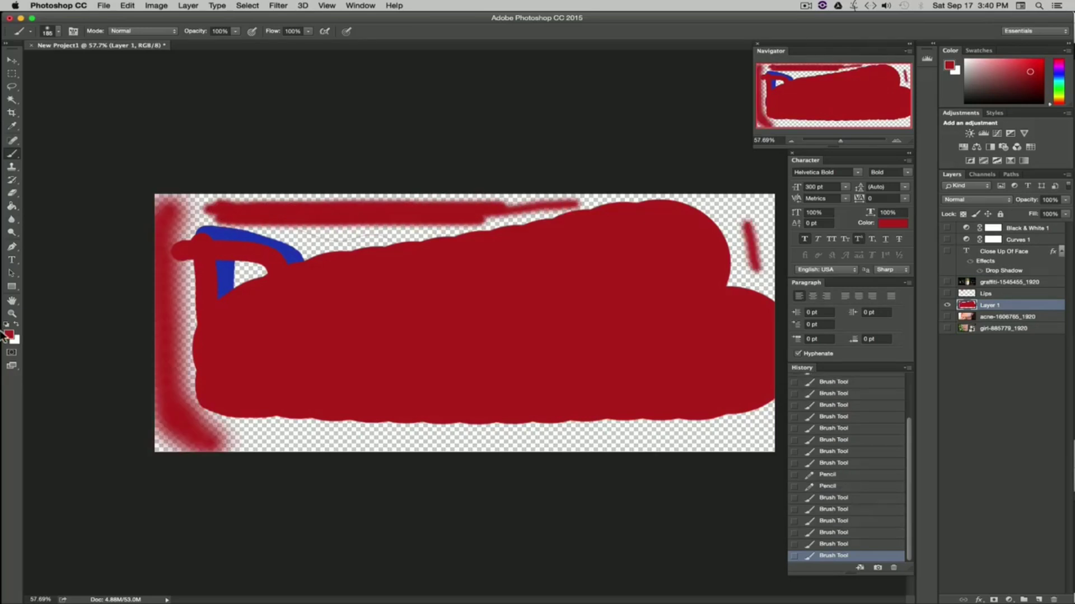
# Step: Set the foreground colour to blue and paint a soft blue stroke across the middle of the red shape
pyautogui.click(8, 334)
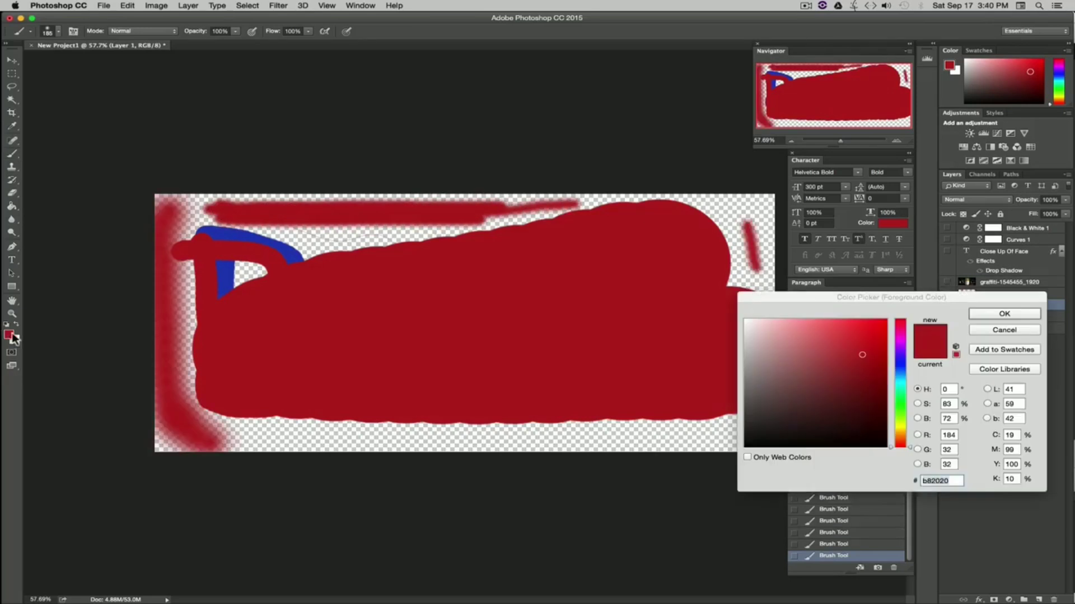
pyautogui.click(901, 364)
pyautogui.click(1004, 314)
pyautogui.moveTo(367, 318); pyautogui.dragTo(626, 323)
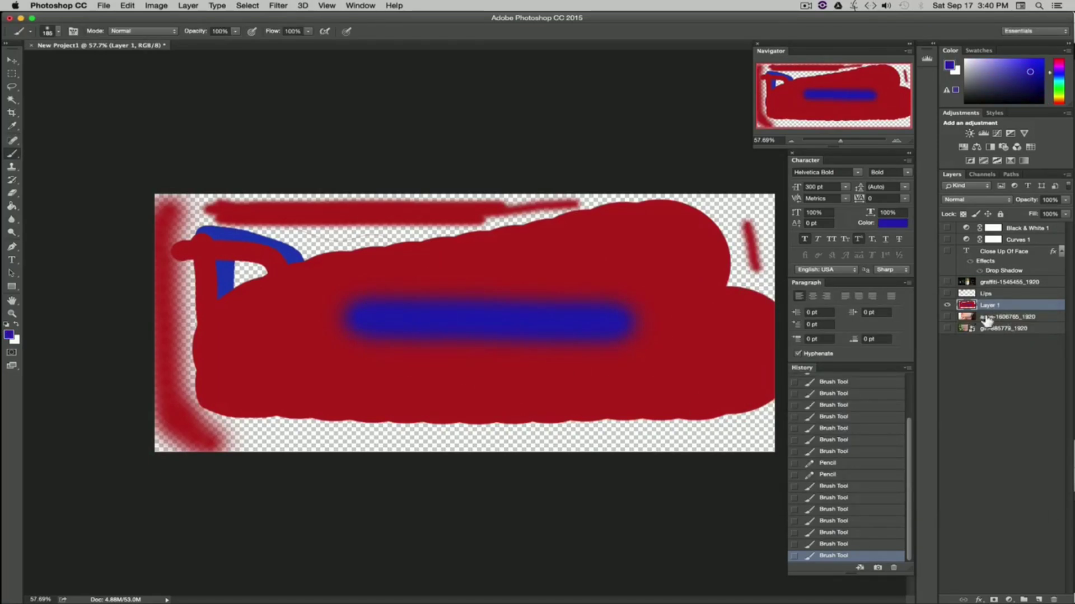
# Step: Toggle the painted layer's visibility off and on, then delete that layer
pyautogui.click(948, 305)
pyautogui.click(947, 305)
pyautogui.rightClick(1009, 305)
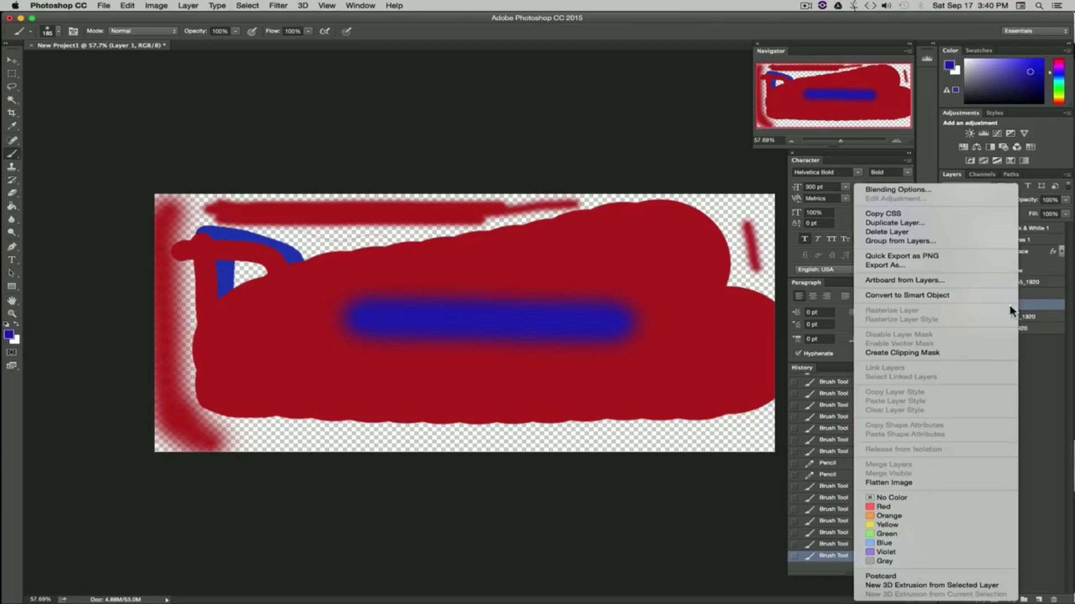
pyautogui.click(883, 230)
pyautogui.click(627, 207)
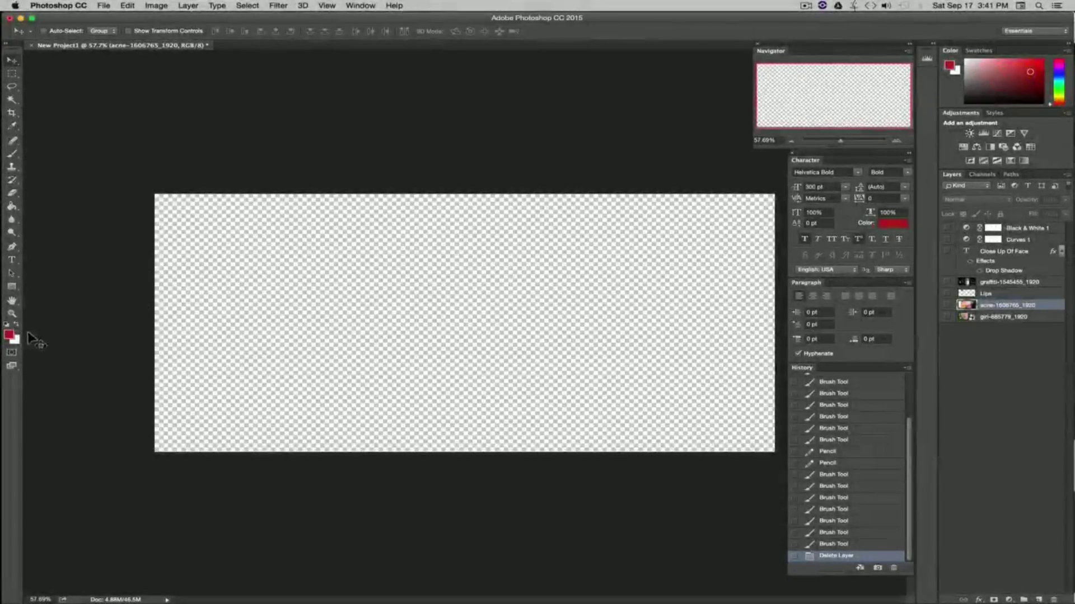
# Step: Pick the Rectangle tool and set the foreground colour to blue
pyautogui.click(12, 288)
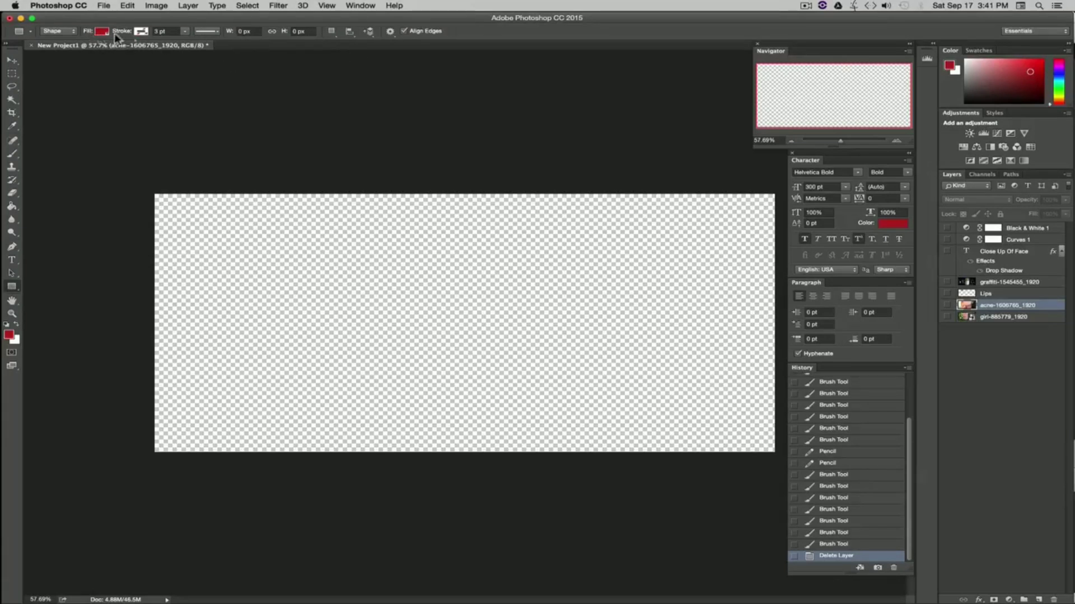
pyautogui.click(9, 335)
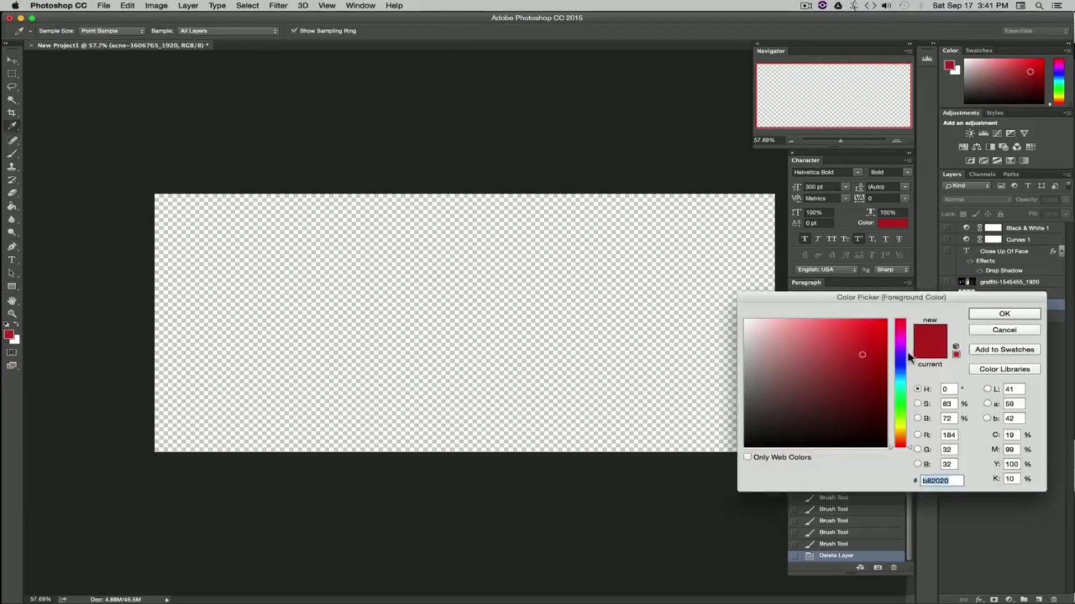
pyautogui.click(901, 364)
pyautogui.click(1004, 314)
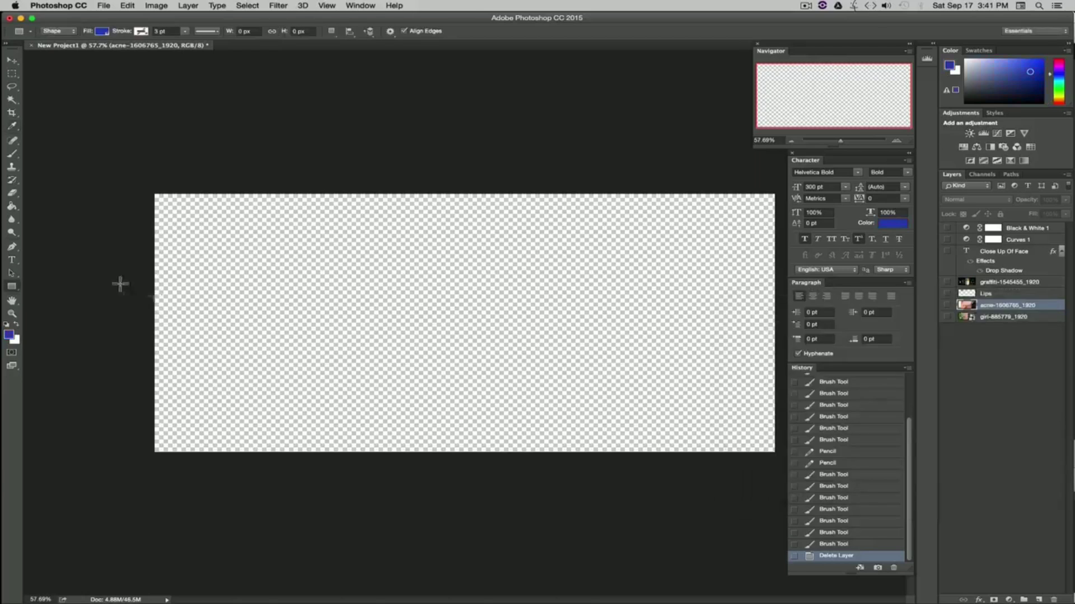
# Step: Give the shape a green 10 pt stroke and draw a rectangle about 1247 × 384 px in the upper middle of the canvas
pyautogui.click(140, 32)
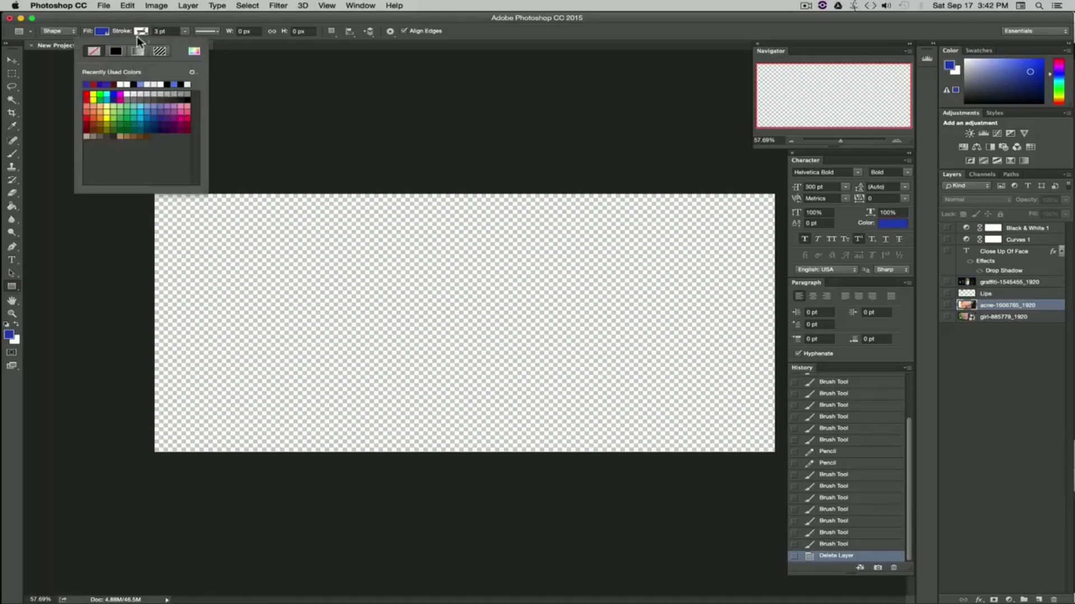
pyautogui.click(162, 23)
pyautogui.click(140, 32)
pyautogui.click(104, 93)
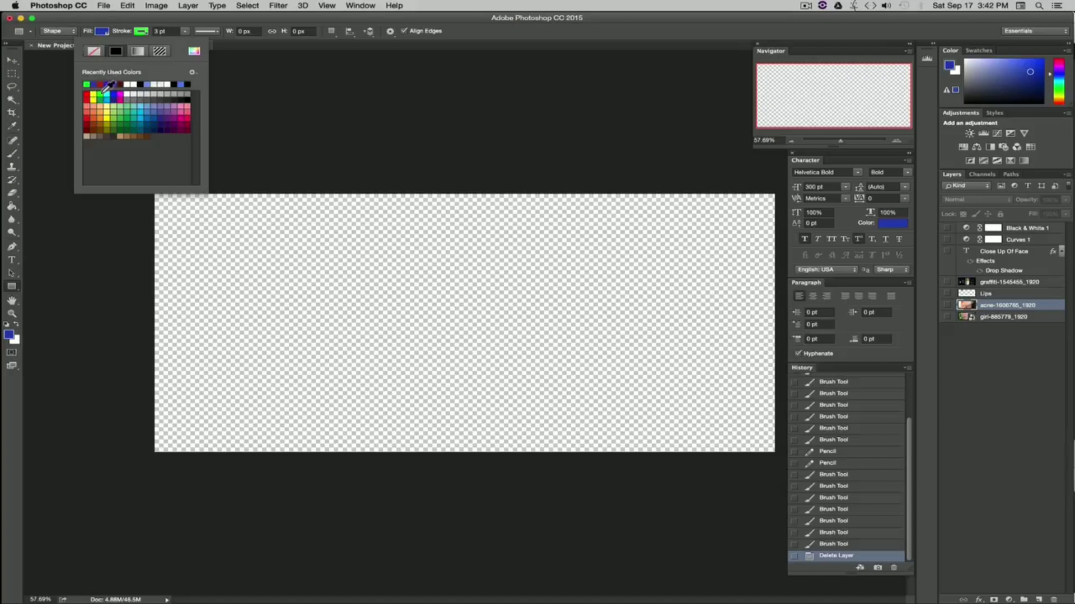
pyautogui.click(95, 52)
pyautogui.click(117, 52)
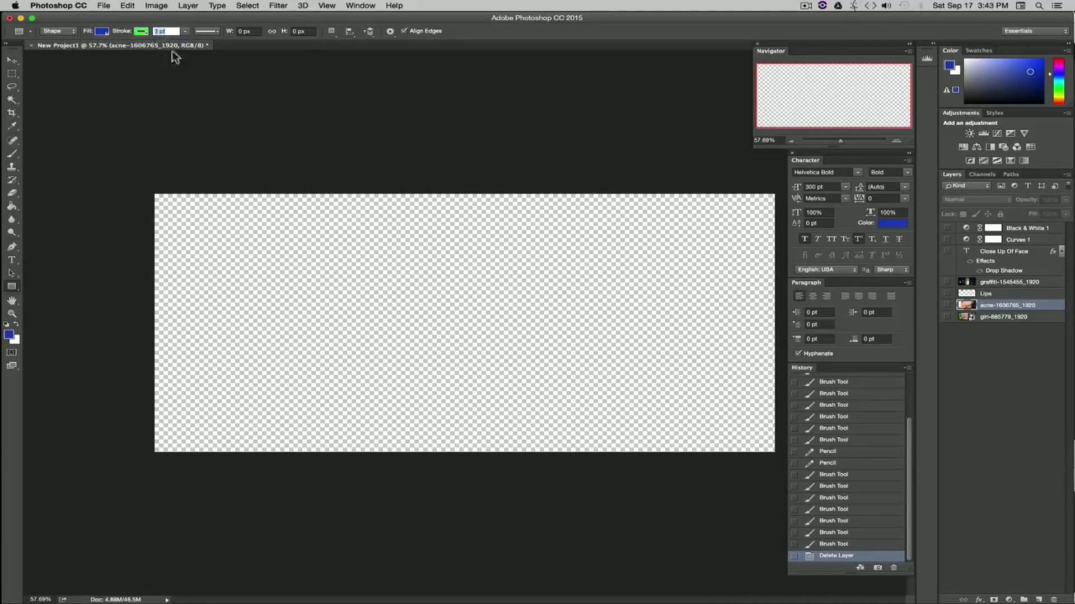
pyautogui.press('Return')
pyautogui.moveTo(241, 242)
pyautogui.mouseDown()
pyautogui.moveTo(258, 272)
pyautogui.moveTo(657, 355)
pyautogui.moveTo(701, 378)
pyautogui.moveTo(462, 282)
pyautogui.moveTo(440, 381)
pyautogui.moveTo(643, 355)
pyautogui.mouseUp()
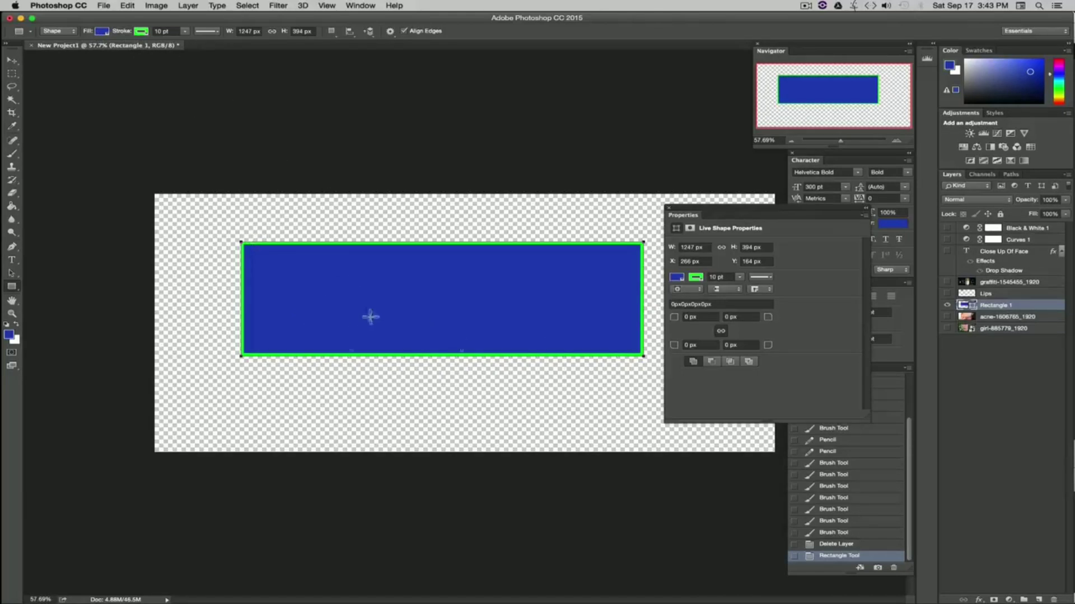
# Step: Increase the rectangle's stroke width to about 80 pt
pyautogui.click(12, 61)
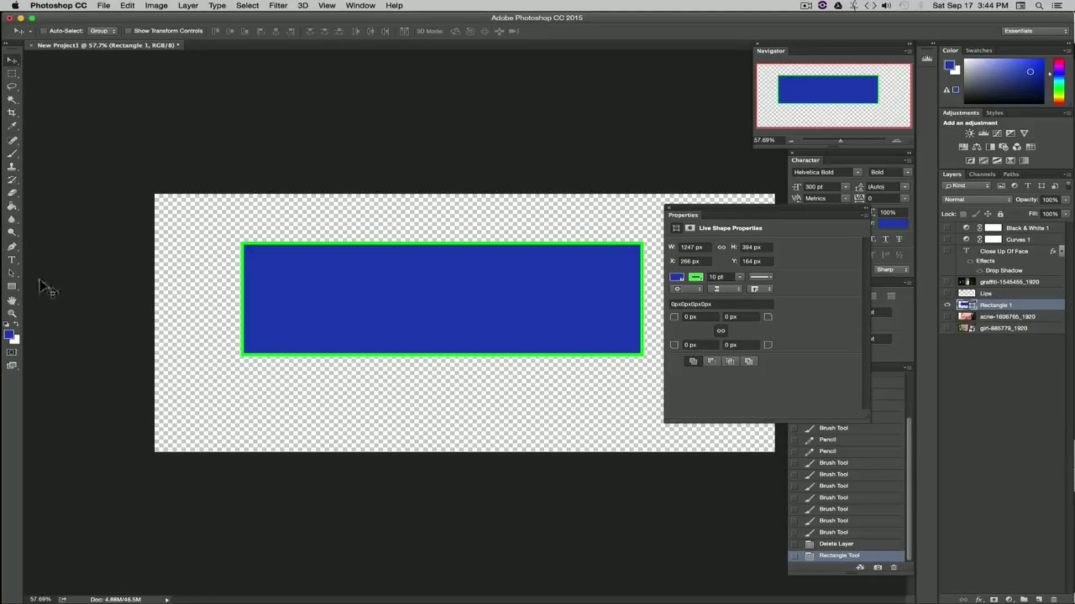
pyautogui.click(12, 287)
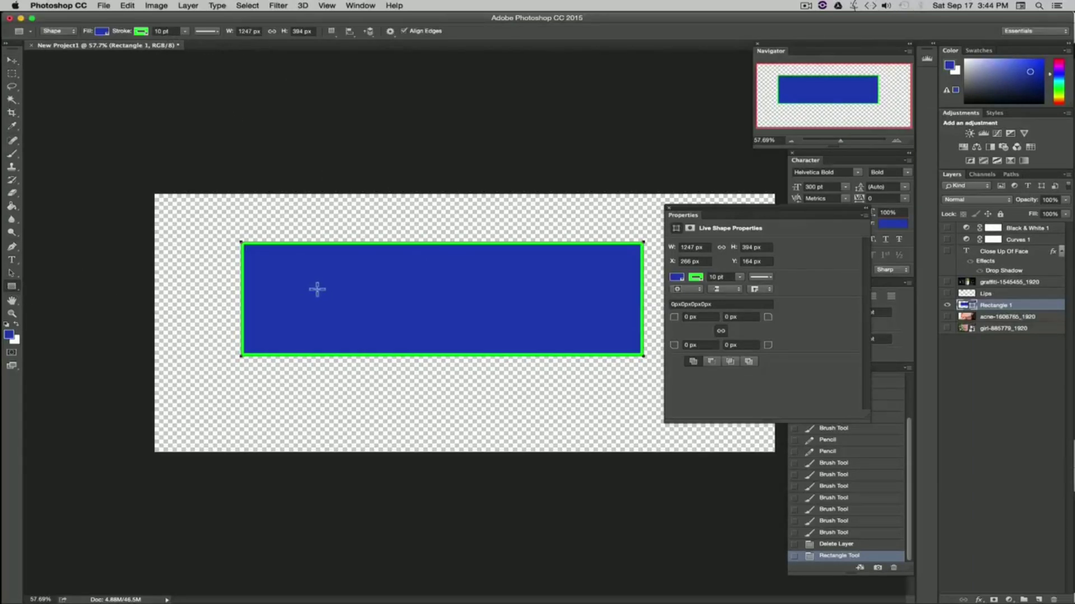
pyautogui.click(13, 288)
pyautogui.click(184, 32)
pyautogui.moveTo(187, 42); pyautogui.dragTo(217, 44)
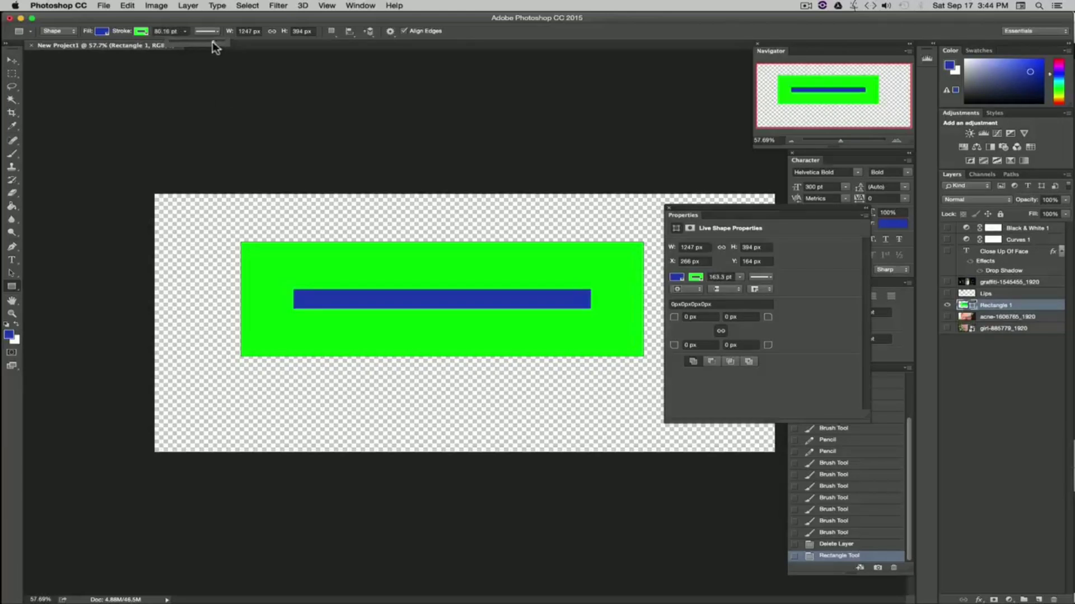
# Step: Remove the stroke colour from the rectangle
pyautogui.click(141, 30)
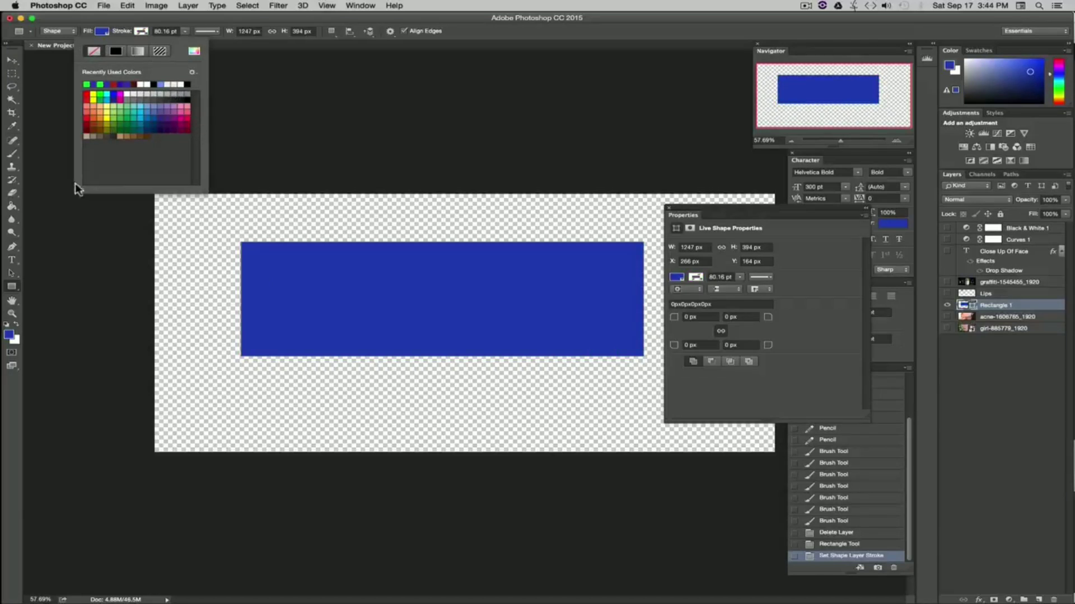
pyautogui.click(63, 211)
pyautogui.click(515, 336)
pyautogui.click(520, 314)
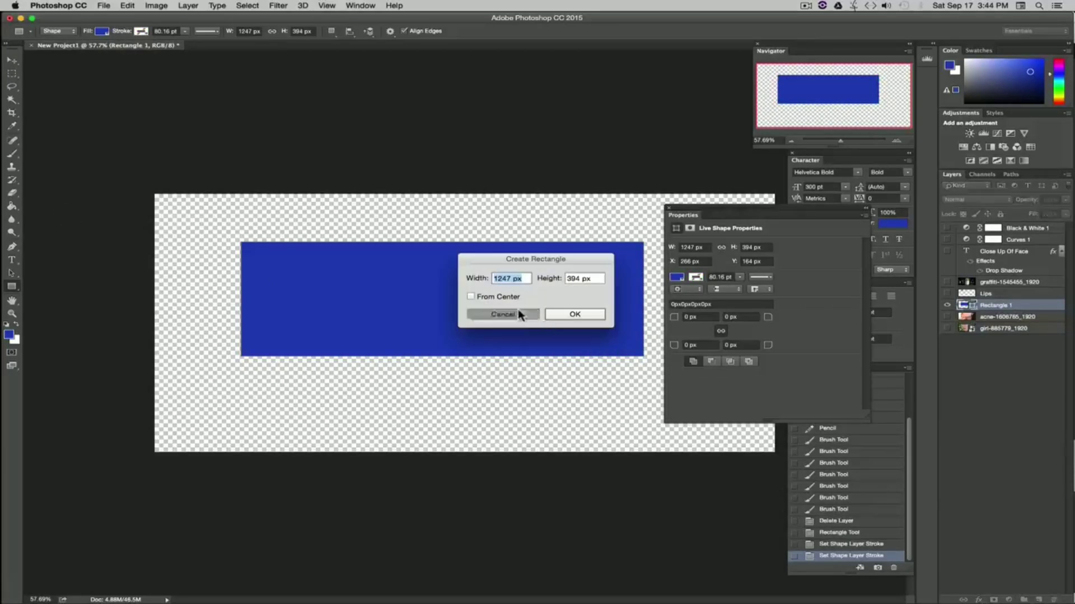
# Step: Change the rectangle's fill colour to green from the swatches
pyautogui.click(103, 32)
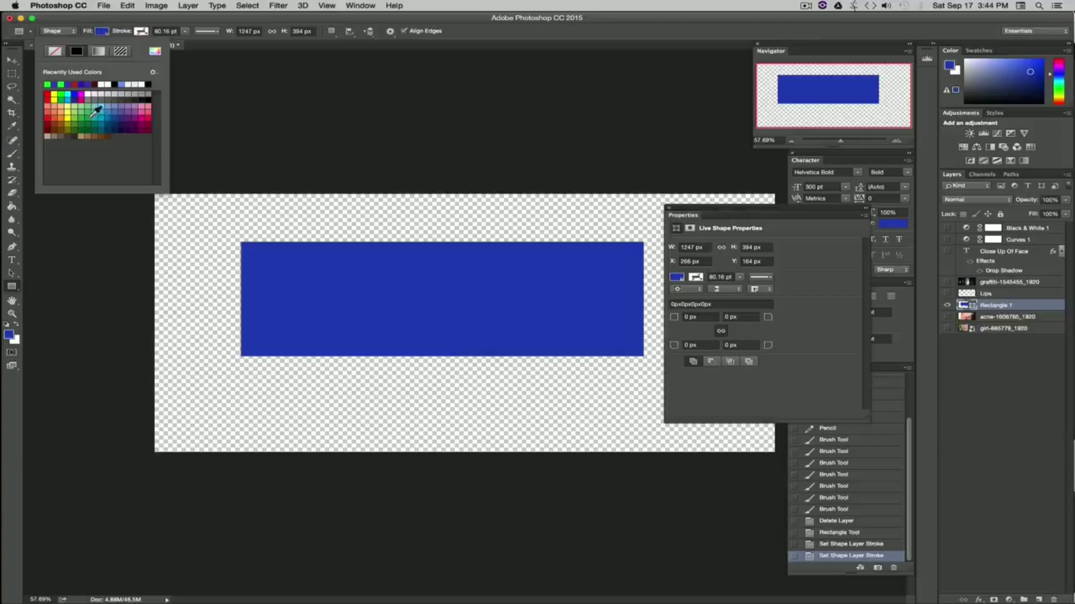
pyautogui.click(85, 111)
pyautogui.click(155, 52)
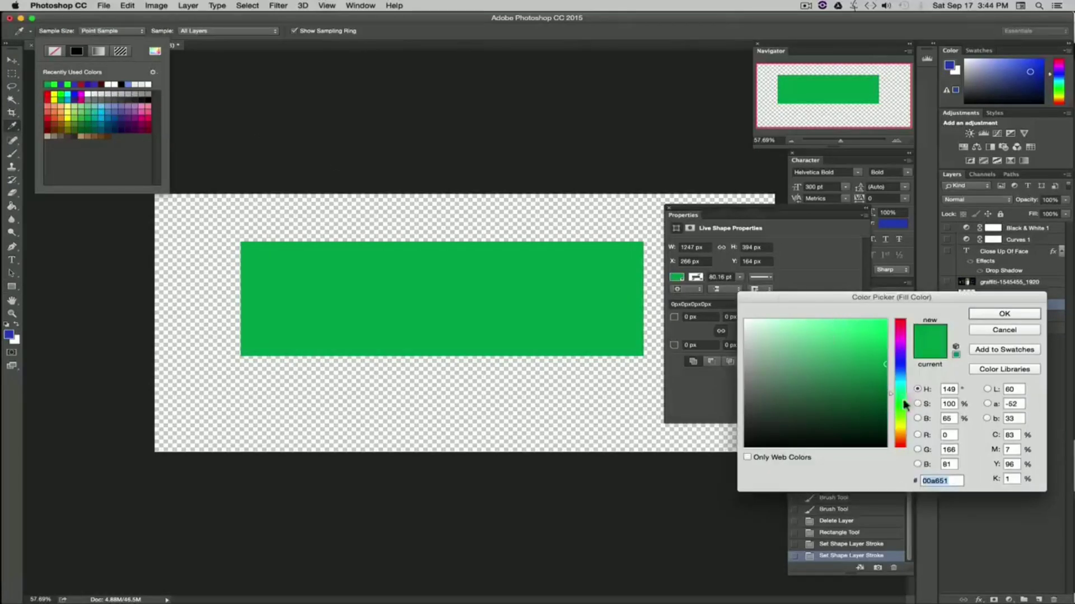
pyautogui.moveTo(910, 395); pyautogui.dragTo(909, 370)
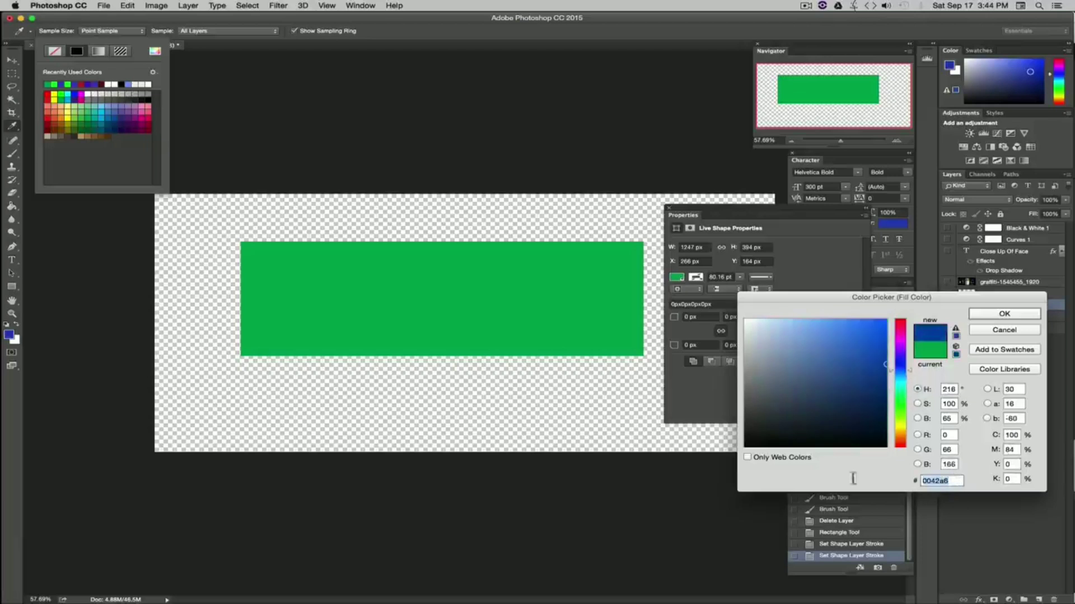
pyautogui.click(1003, 331)
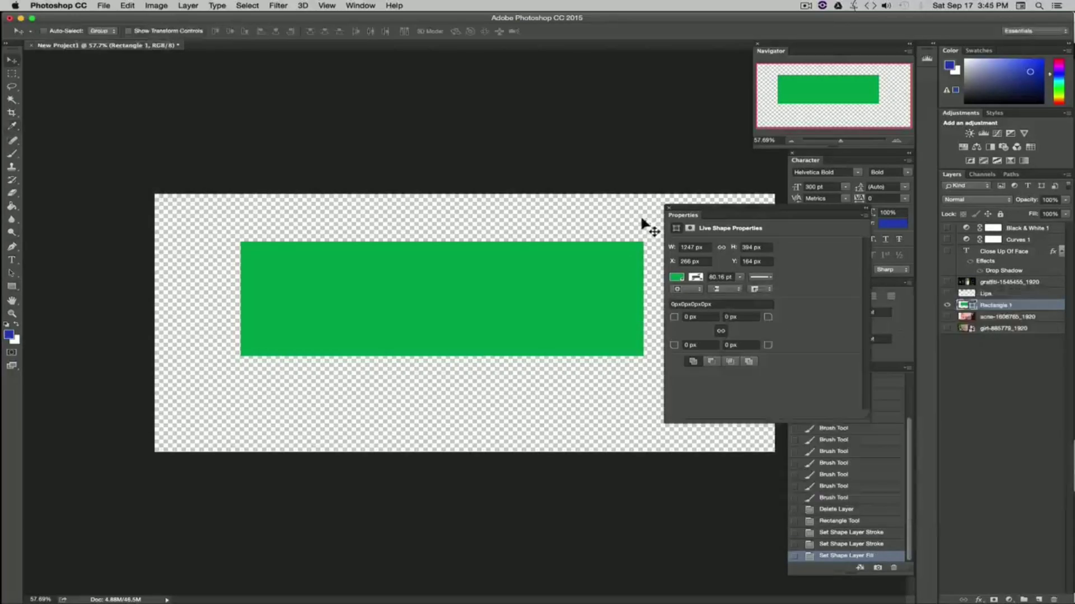
pyautogui.moveTo(713, 208)
pyautogui.mouseDown()
pyautogui.moveTo(736, 238)
pyautogui.moveTo(710, 196)
pyautogui.mouseUp()
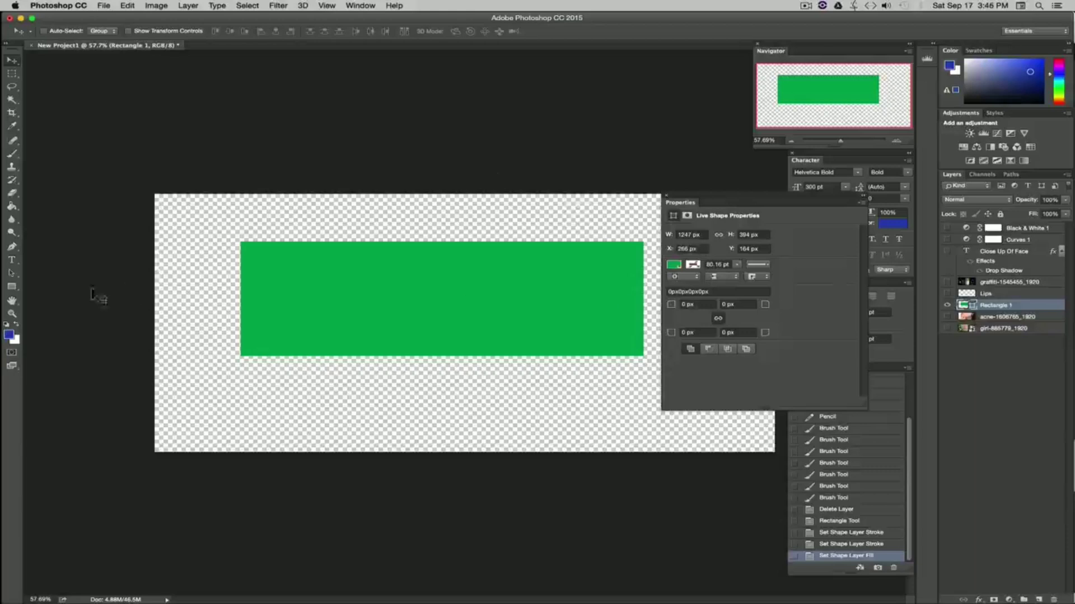
pyautogui.click(12, 287)
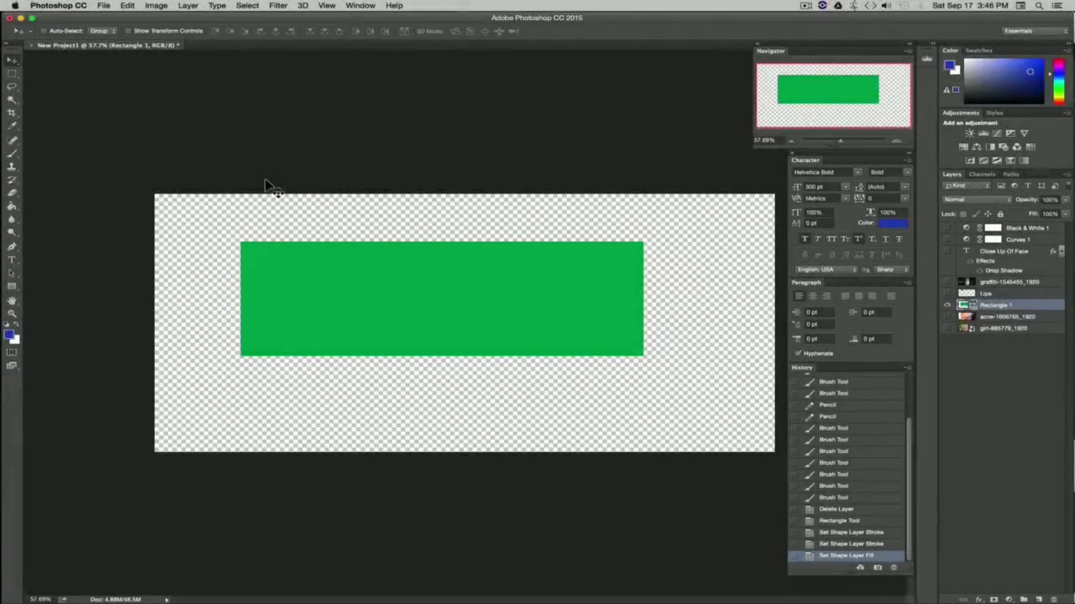
pyautogui.click(11, 192)
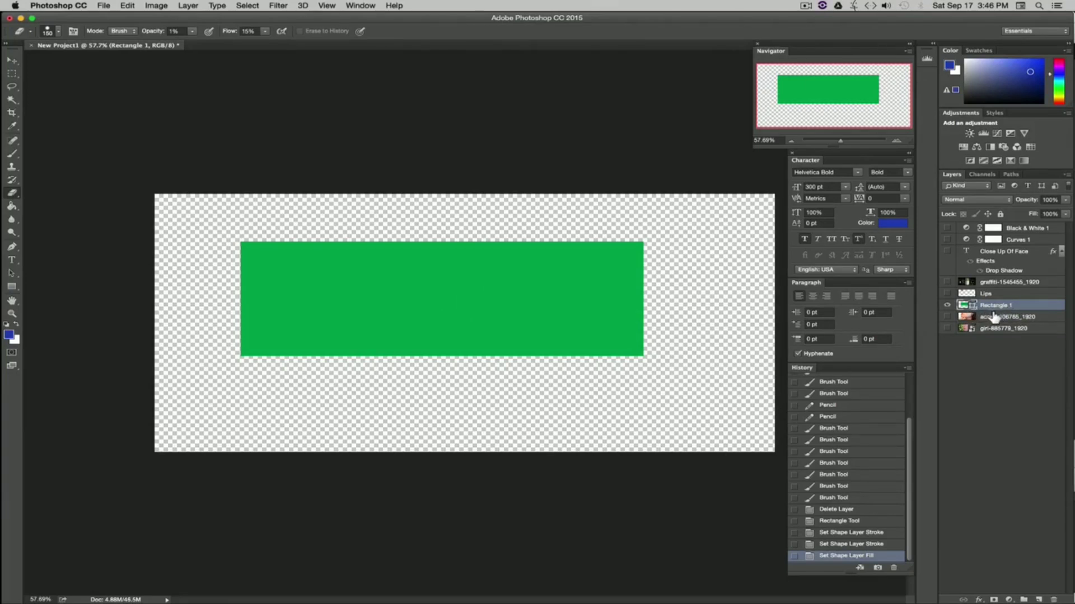
# Step: Duplicate the rectangle layer
pyautogui.rightClick(1024, 308)
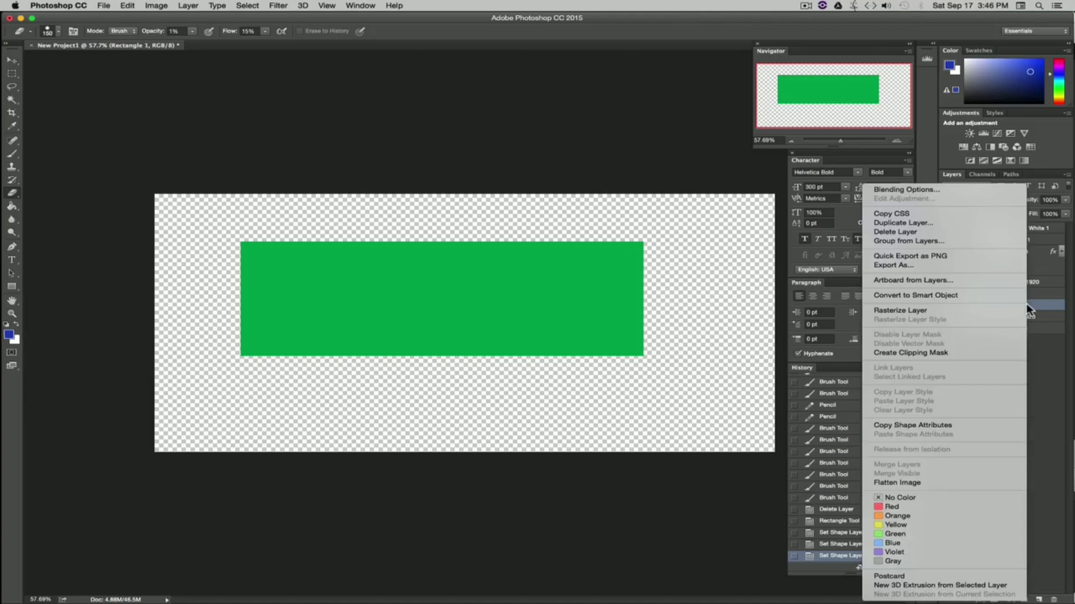
pyautogui.click(909, 226)
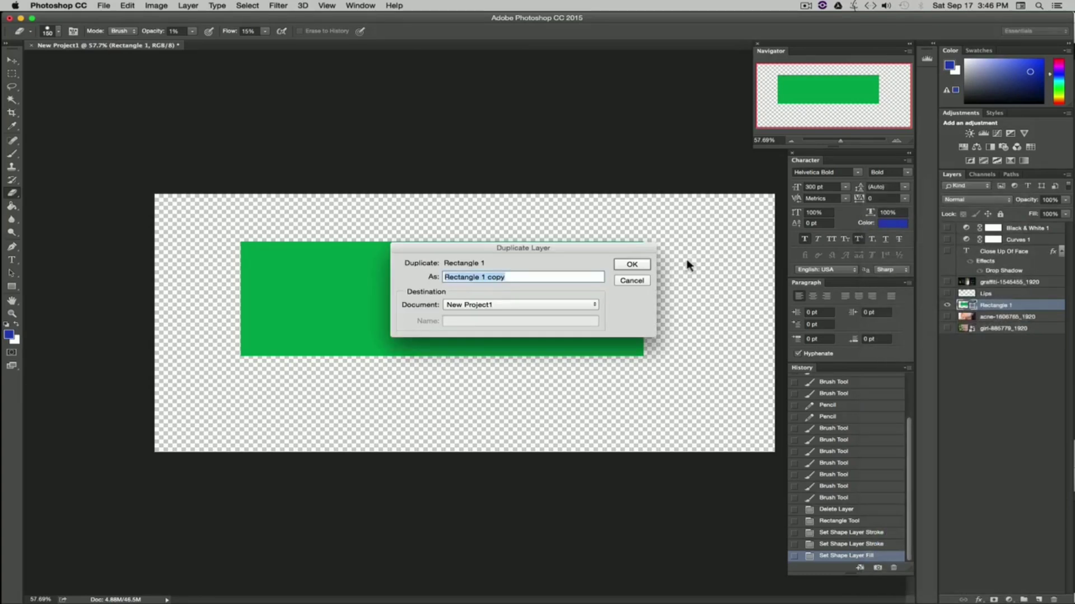
pyautogui.click(627, 263)
# Step: Rasterize the duplicated rectangle layer
pyautogui.rightClick(1040, 311)
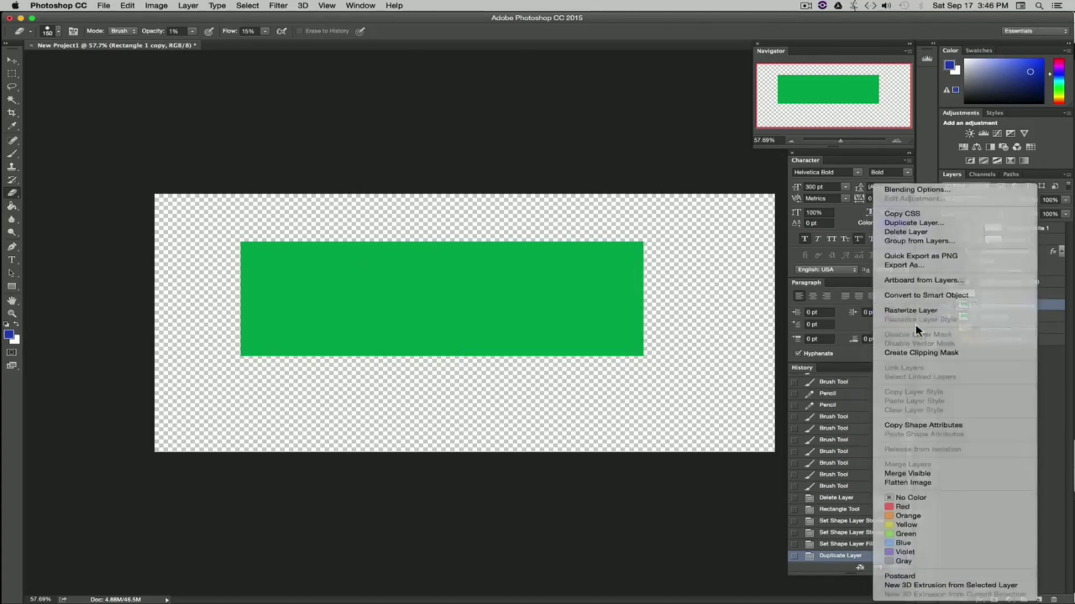
pyautogui.click(909, 323)
# Step: Move the original rectangle layer to the bottom of the layer stack
pyautogui.click(1030, 319)
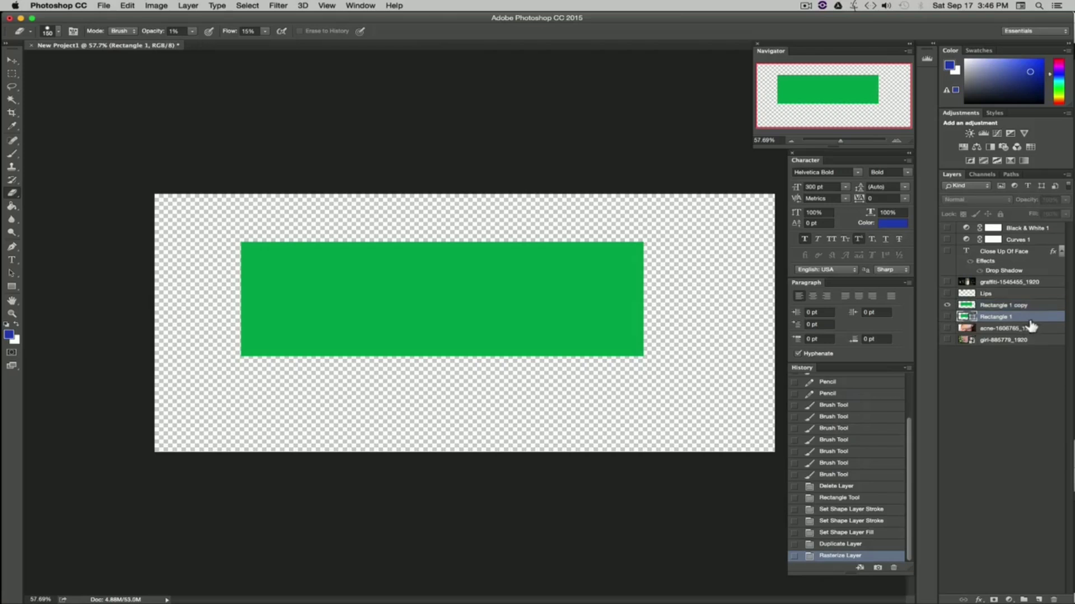
pyautogui.moveTo(1037, 320); pyautogui.dragTo(998, 344)
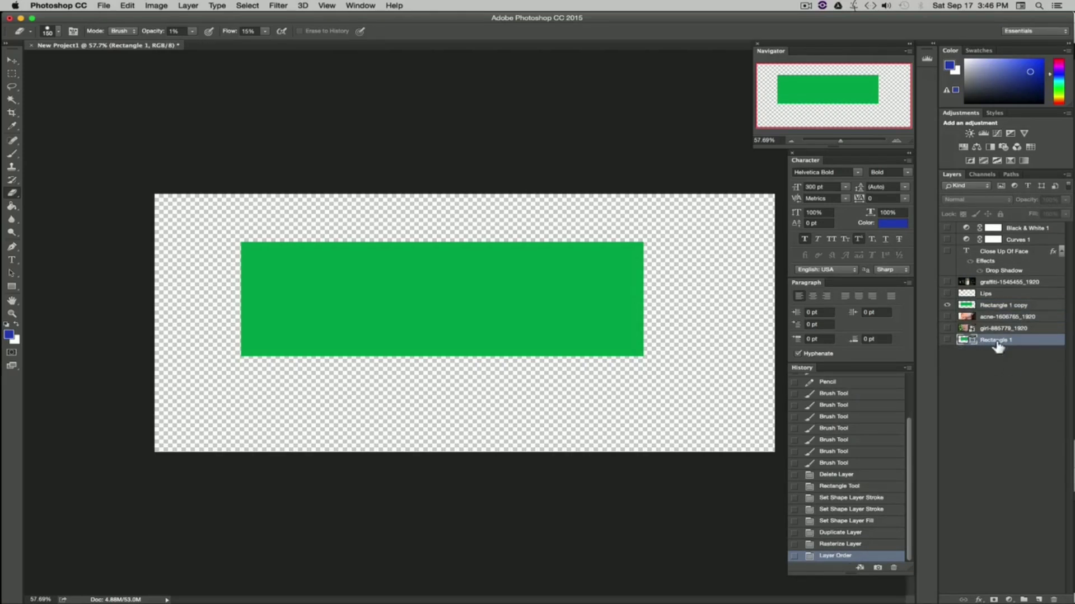
pyautogui.click(946, 340)
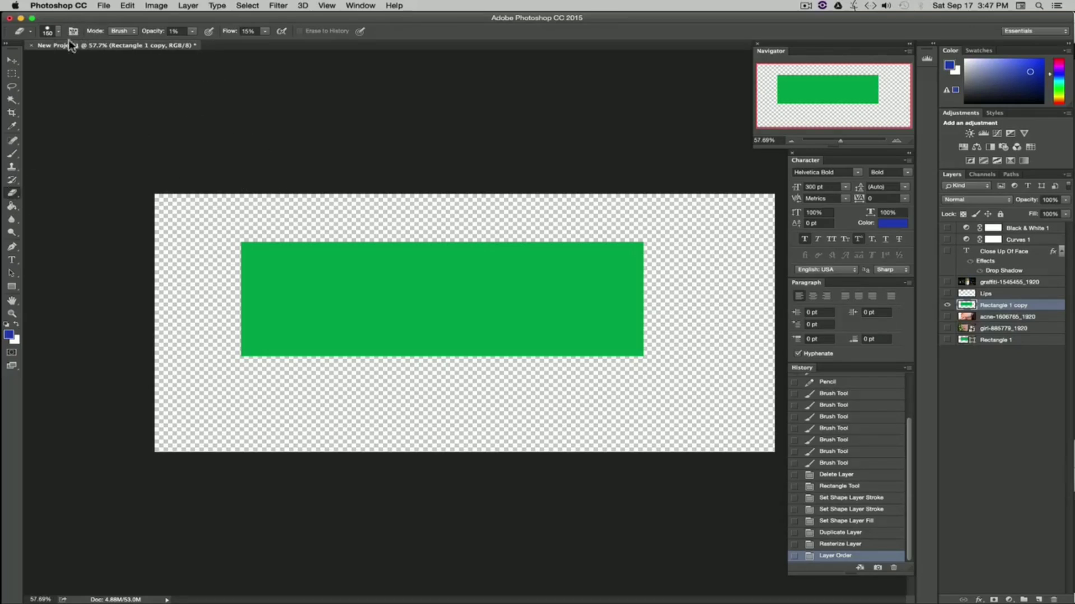
# Step: Set the Eraser to 100% opacity with a soft round tip and erase a vertical strip from the duplicated rectangle
pyautogui.click(190, 32)
pyautogui.moveTo(193, 44); pyautogui.dragTo(283, 43)
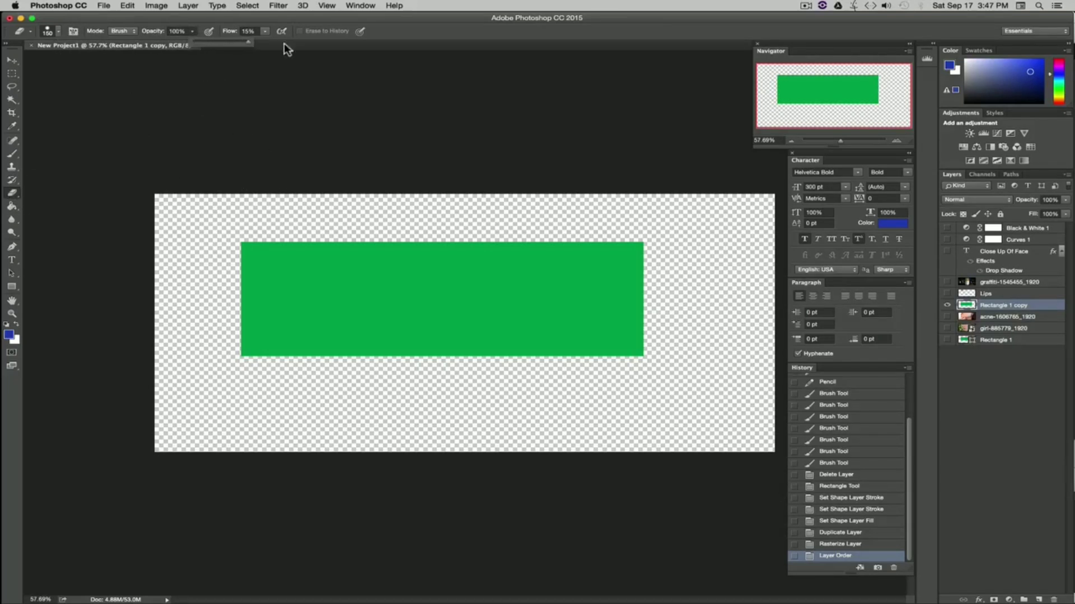
pyautogui.click(242, 103)
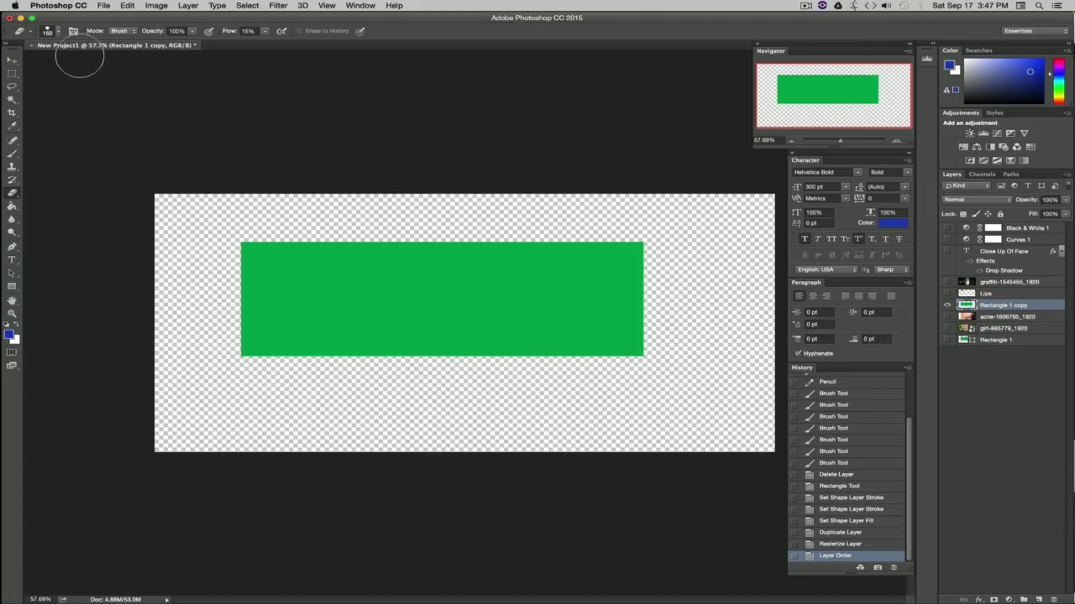
pyautogui.click(57, 34)
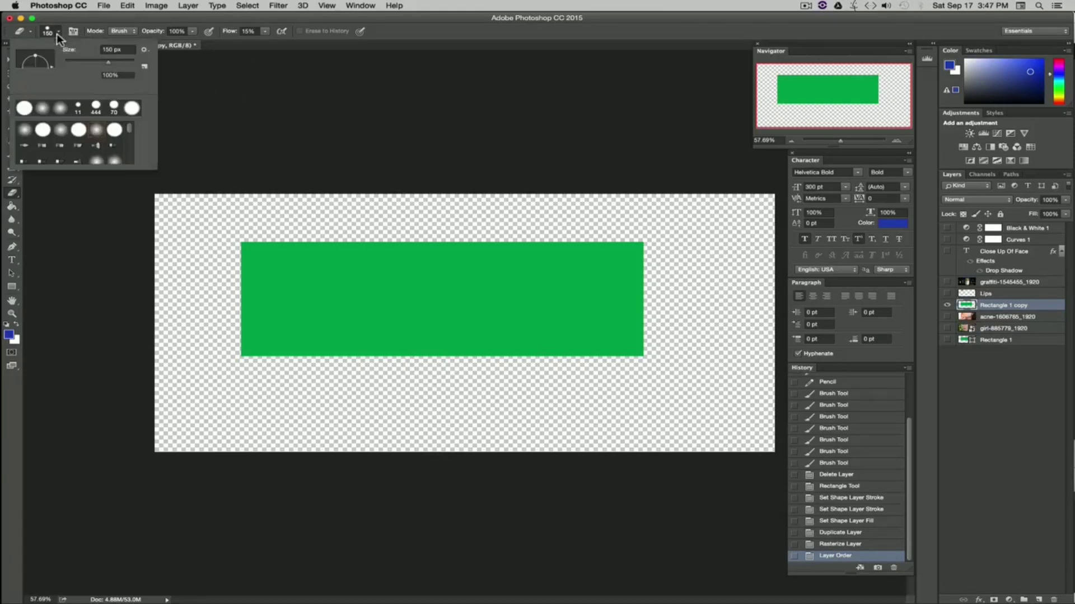
pyautogui.click(99, 133)
pyautogui.moveTo(429, 240); pyautogui.dragTo(435, 334)
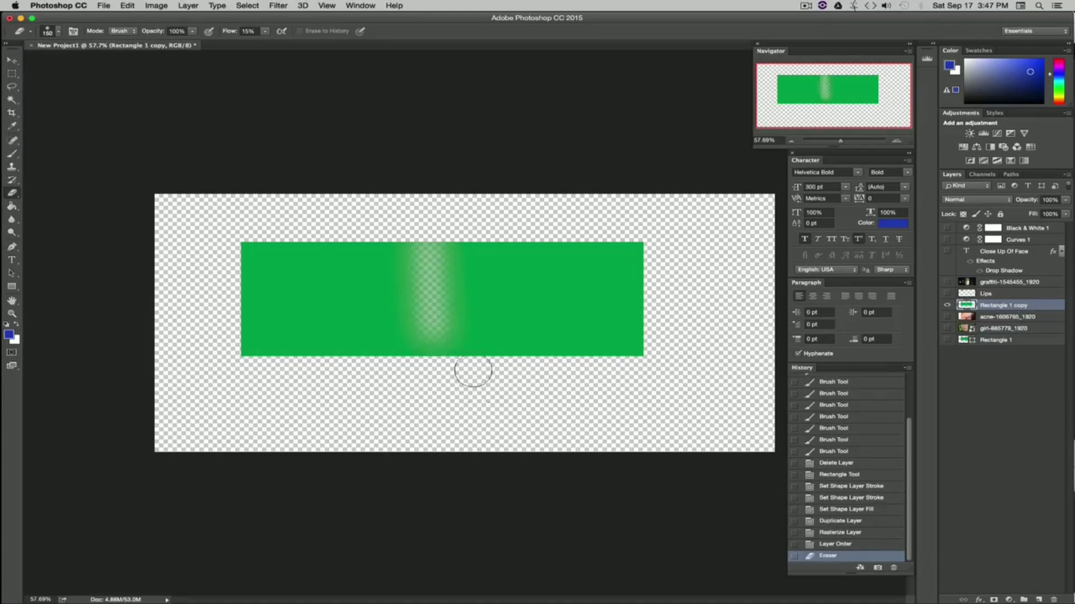
# Step: Erase more soft strips across the rectangle copy, then revert to the Layer Order history state
pyautogui.click(192, 31)
pyautogui.moveTo(145, 45); pyautogui.dragTo(143, 43)
pyautogui.moveTo(331, 234)
pyautogui.mouseDown()
pyautogui.moveTo(329, 330)
pyautogui.moveTo(335, 200)
pyautogui.moveTo(320, 331)
pyautogui.moveTo(345, 324)
pyautogui.moveTo(326, 327)
pyautogui.moveTo(322, 312)
pyautogui.moveTo(338, 211)
pyautogui.moveTo(342, 319)
pyautogui.moveTo(329, 231)
pyautogui.moveTo(328, 351)
pyautogui.moveTo(336, 256)
pyautogui.moveTo(337, 279)
pyautogui.moveTo(321, 220)
pyautogui.moveTo(336, 260)
pyautogui.moveTo(348, 220)
pyautogui.mouseUp()
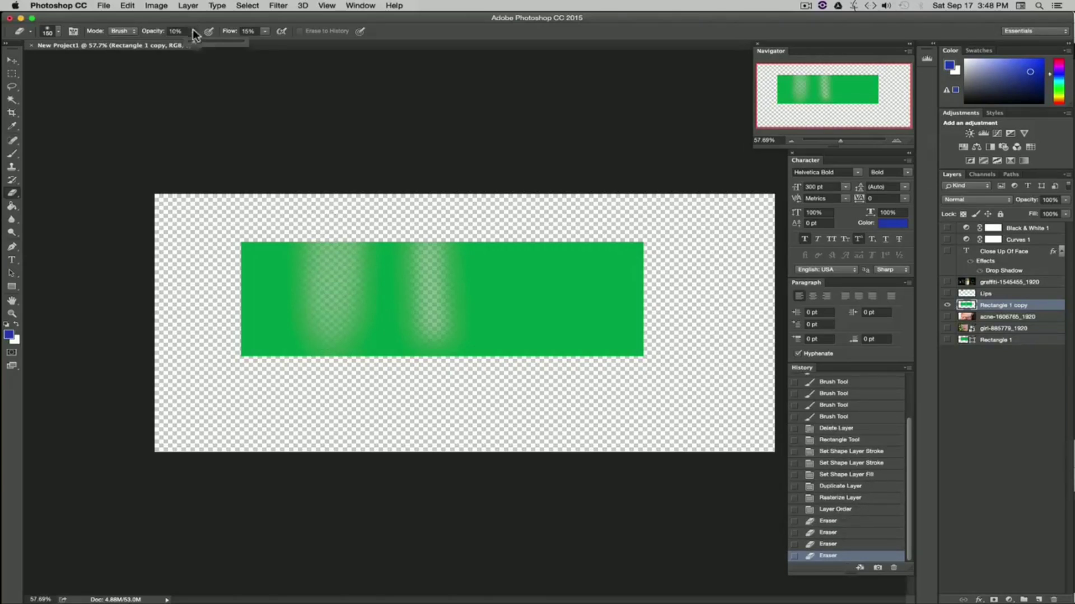
pyautogui.moveTo(519, 224); pyautogui.dragTo(530, 349)
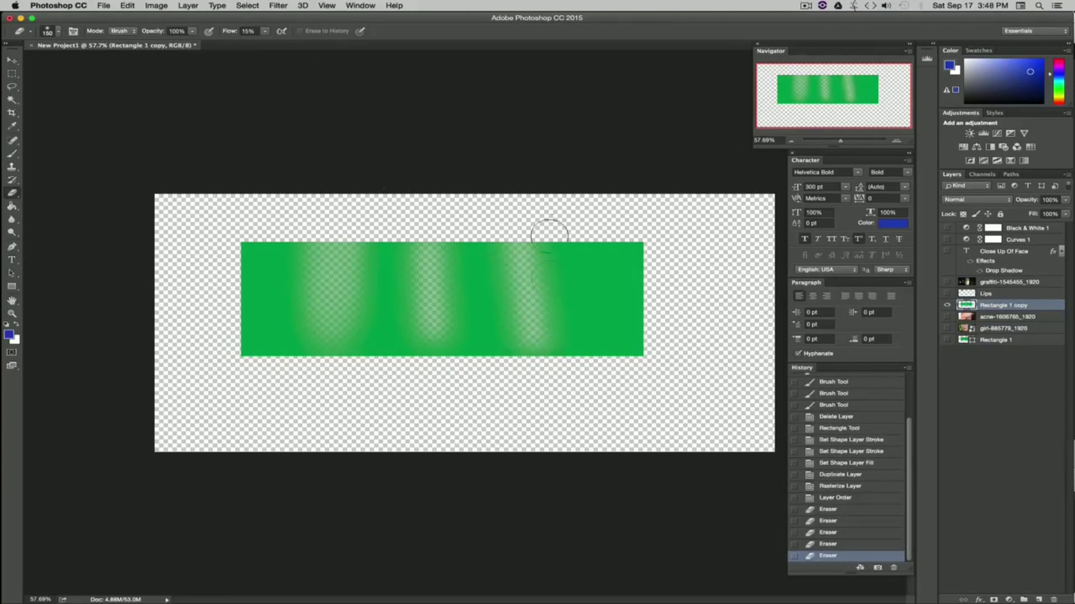
pyautogui.moveTo(549, 233)
pyautogui.mouseDown()
pyautogui.moveTo(555, 351)
pyautogui.moveTo(557, 232)
pyautogui.moveTo(565, 348)
pyautogui.moveTo(569, 249)
pyautogui.moveTo(578, 374)
pyautogui.moveTo(592, 236)
pyautogui.moveTo(598, 383)
pyautogui.moveTo(611, 257)
pyautogui.moveTo(614, 316)
pyautogui.mouseUp()
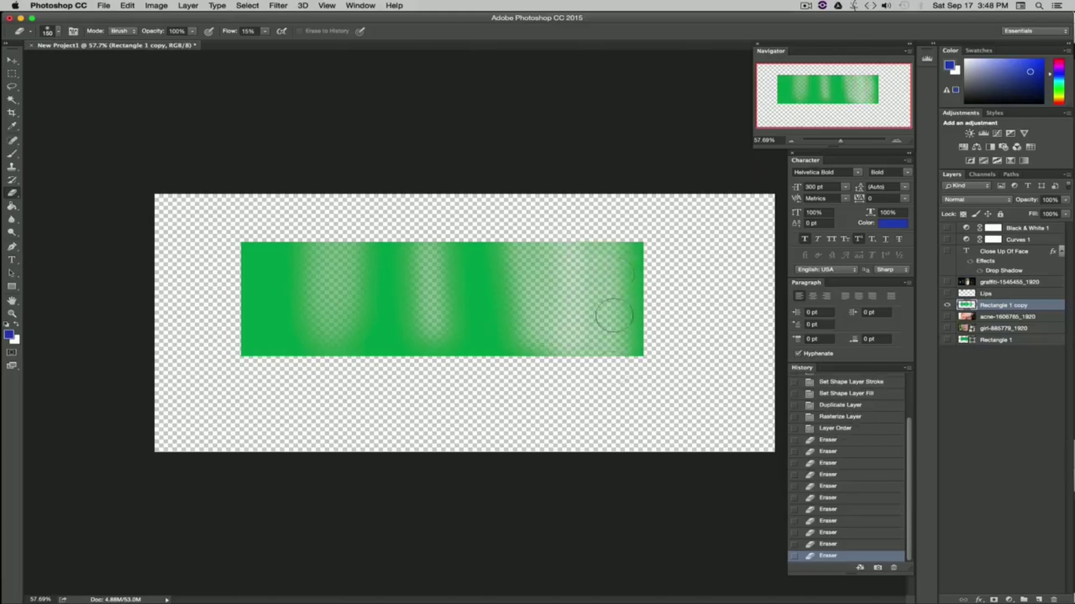
pyautogui.click(834, 429)
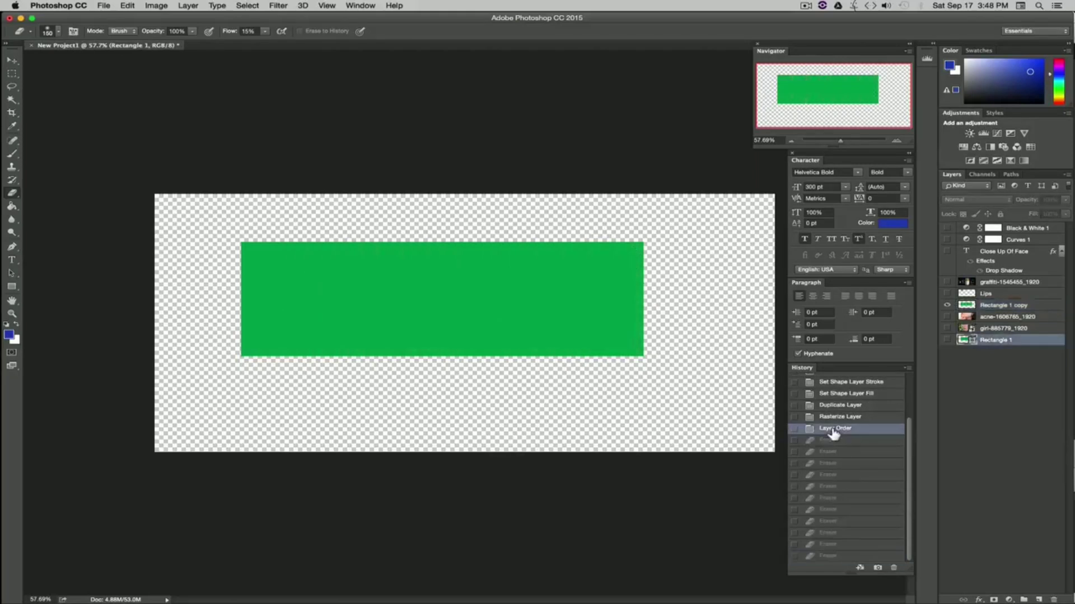
# Step: Enlarge the eraser to 476 px and erase a diagonal swath across the rectangle copy
pyautogui.click(58, 33)
pyautogui.moveTo(97, 62); pyautogui.dragTo(128, 66)
pyautogui.moveTo(488, 242)
pyautogui.mouseDown()
pyautogui.moveTo(371, 312)
pyautogui.moveTo(474, 281)
pyautogui.mouseUp()
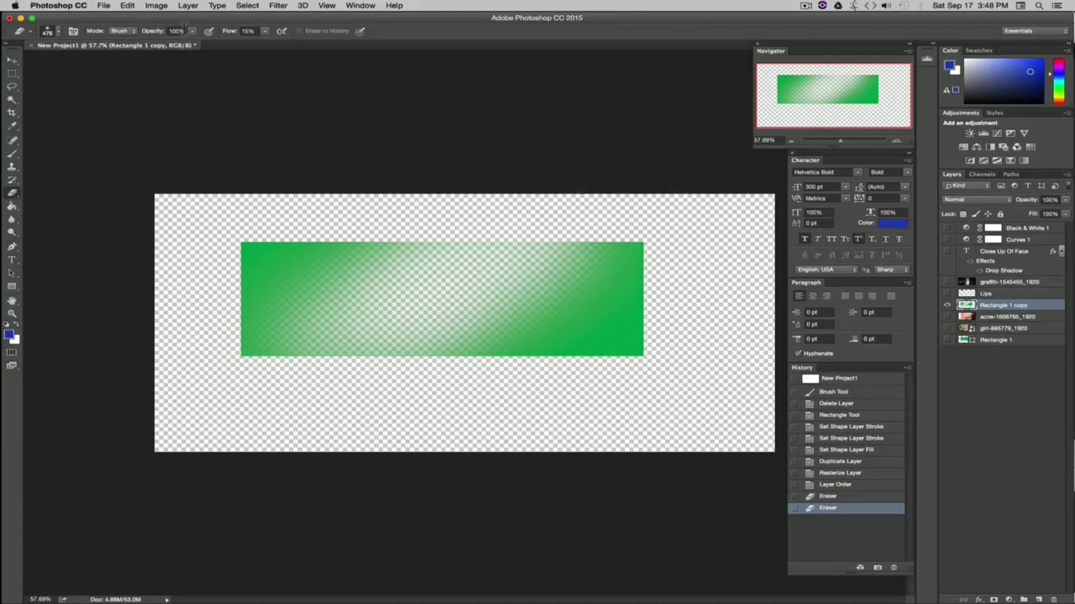
# Step: Erase most of the rectangle copy with several large sweeping eraser strokes
pyautogui.click(58, 31)
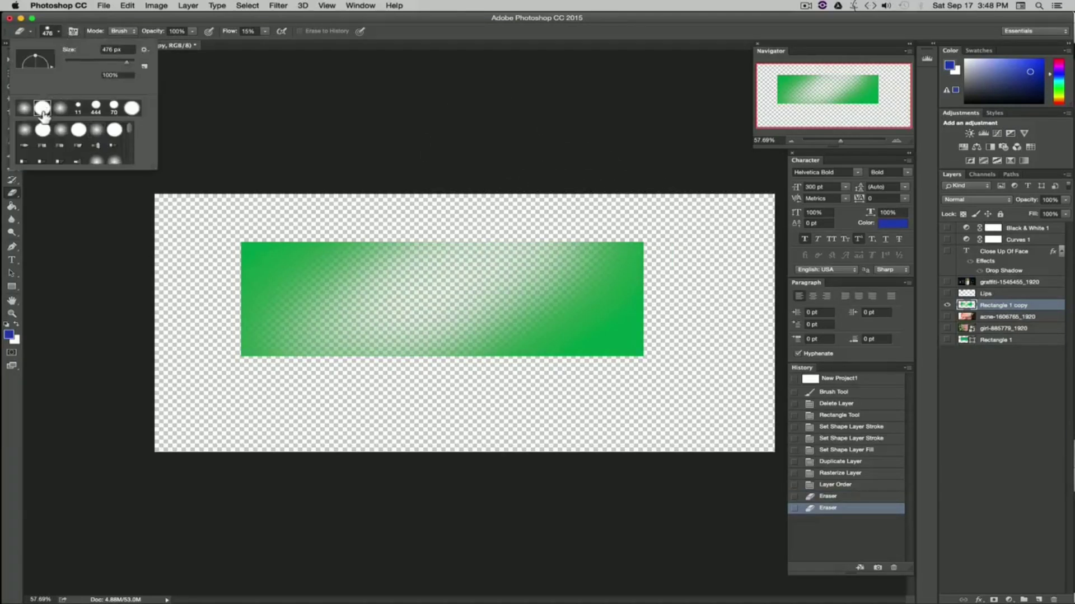
pyautogui.moveTo(623, 231); pyautogui.dragTo(633, 314)
pyautogui.moveTo(633, 372)
pyautogui.mouseDown()
pyautogui.moveTo(531, 377)
pyautogui.moveTo(575, 358)
pyautogui.moveTo(547, 455)
pyautogui.mouseUp()
pyautogui.moveTo(375, 319)
pyautogui.mouseDown()
pyautogui.moveTo(271, 233)
pyautogui.moveTo(253, 251)
pyautogui.moveTo(293, 217)
pyautogui.mouseUp()
pyautogui.click(509, 337)
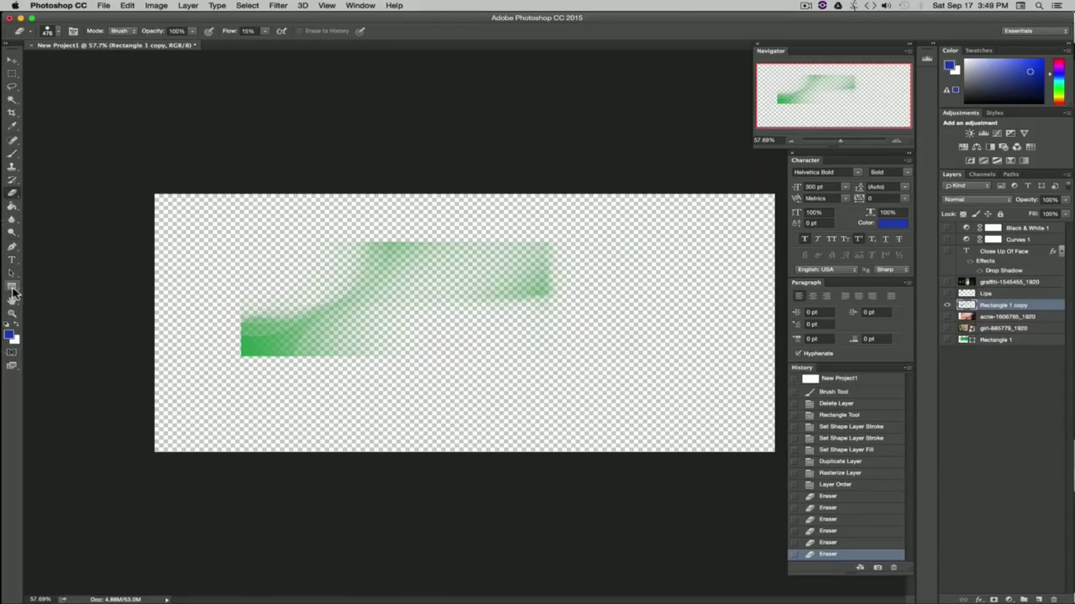
# Step: Paint a horizontal blue stroke with the Brush tool, then erase across it and switch to the Move tool
pyautogui.press('b')
pyautogui.moveTo(515, 324); pyautogui.dragTo(302, 327)
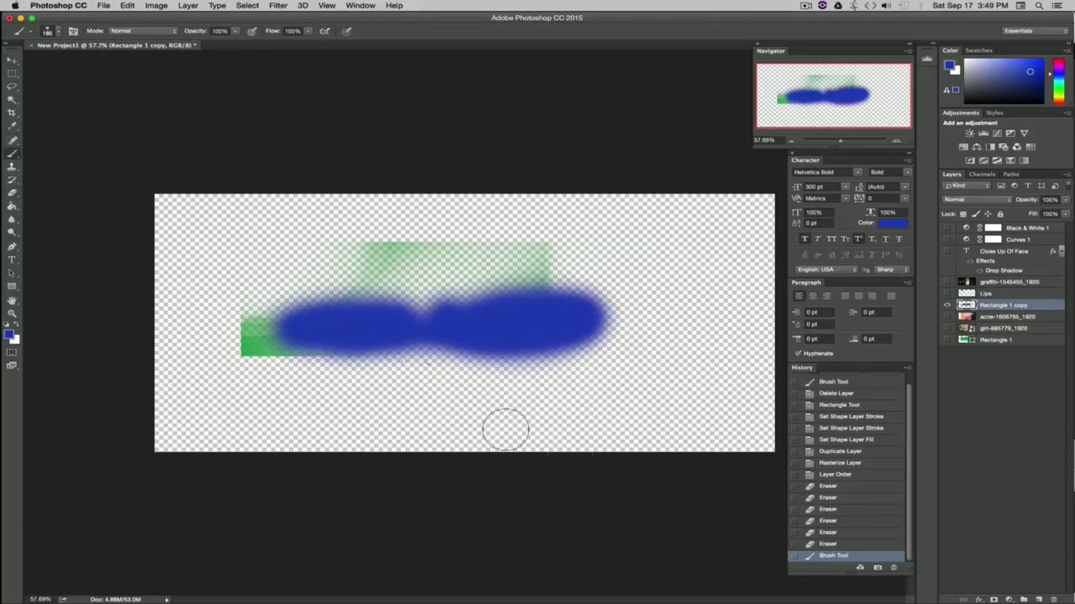
pyautogui.click(12, 193)
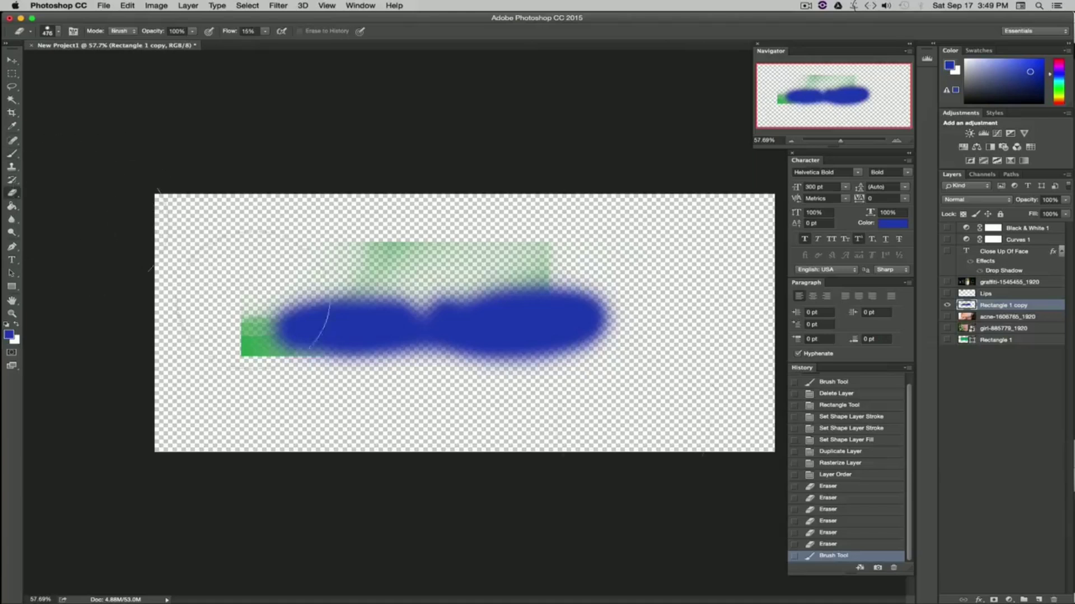
pyautogui.moveTo(255, 319)
pyautogui.mouseDown()
pyautogui.moveTo(479, 388)
pyautogui.moveTo(495, 319)
pyautogui.moveTo(661, 519)
pyautogui.mouseUp()
pyautogui.press('v')
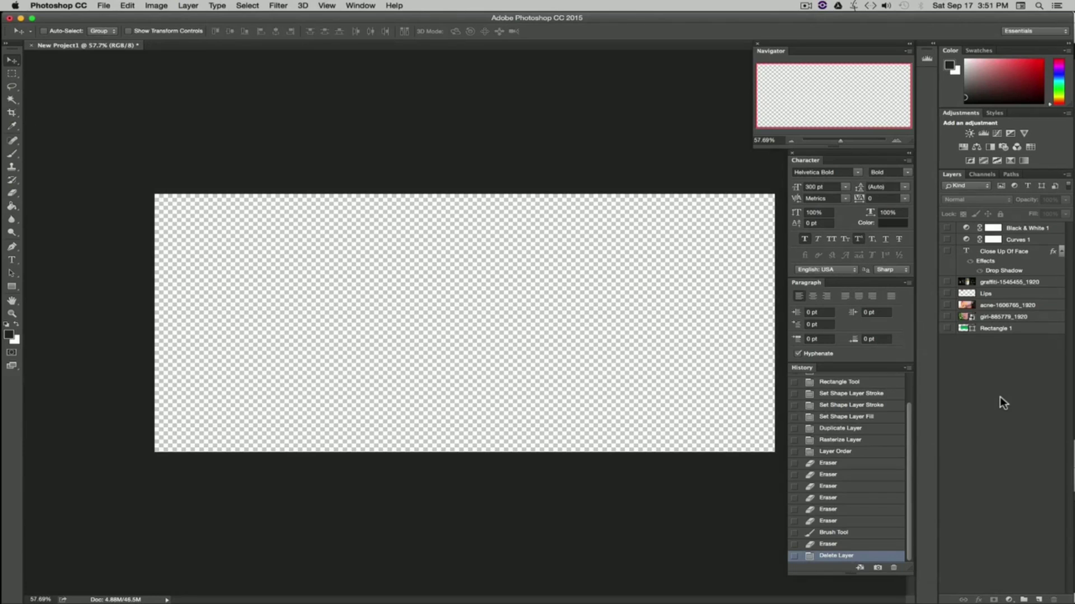
# Step: Select the acne photo layer and make it visible
pyautogui.click(973, 308)
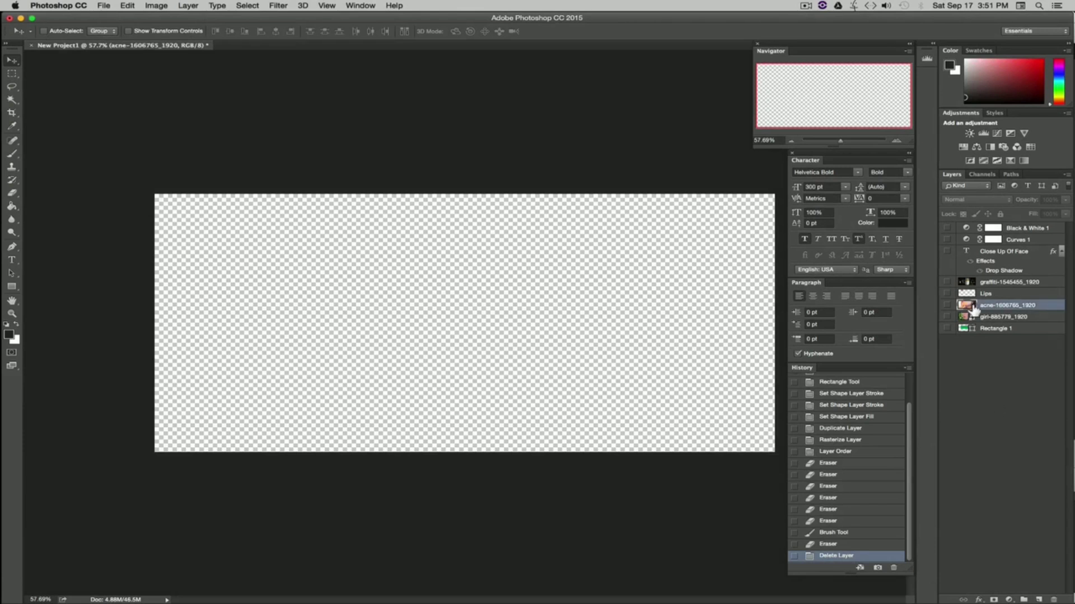
pyautogui.click(947, 306)
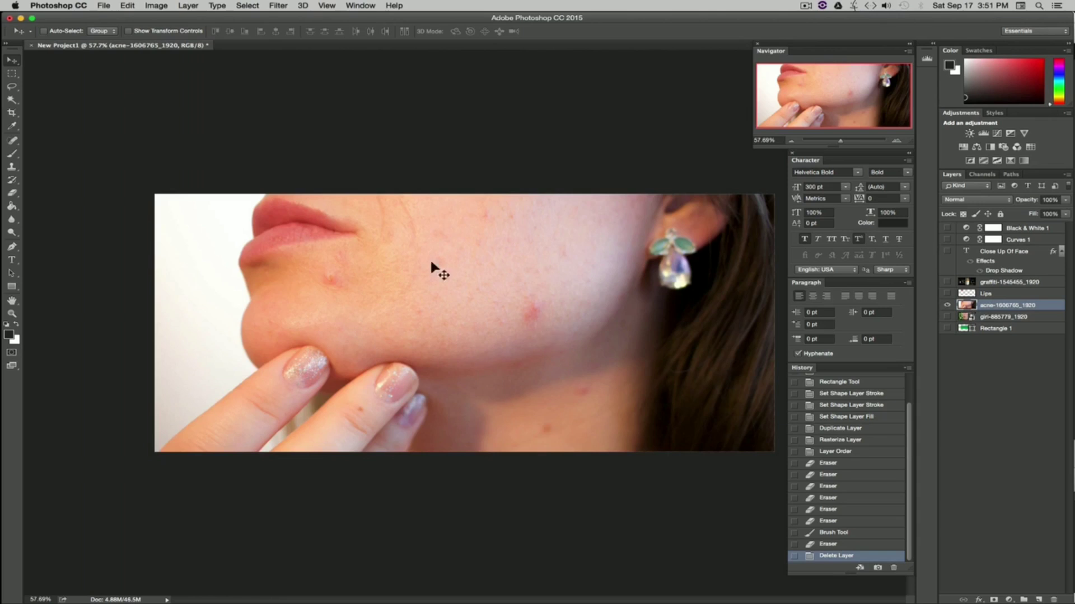
# Step: Heal the blemish on the cheek with the Spot Healing Brush set to 140 px
pyautogui.click(13, 142)
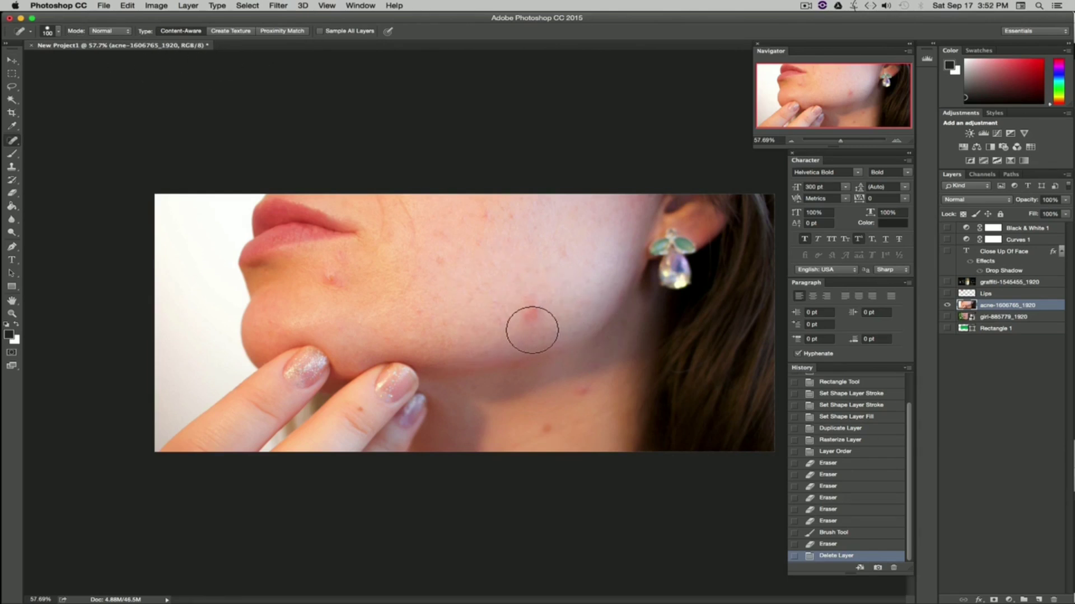
pyautogui.click(58, 32)
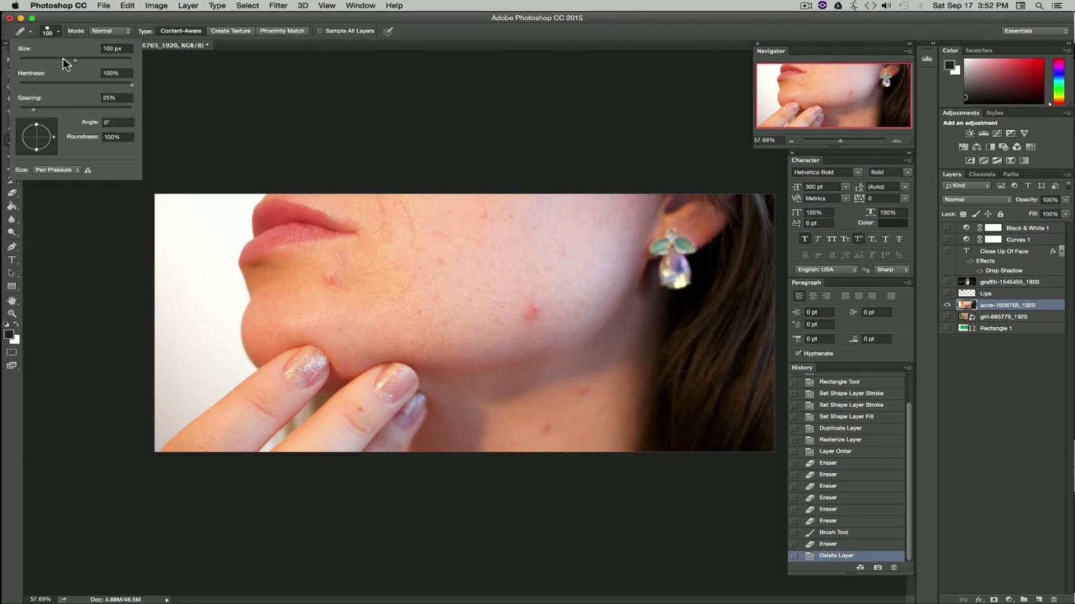
pyautogui.moveTo(72, 59); pyautogui.dragTo(79, 61)
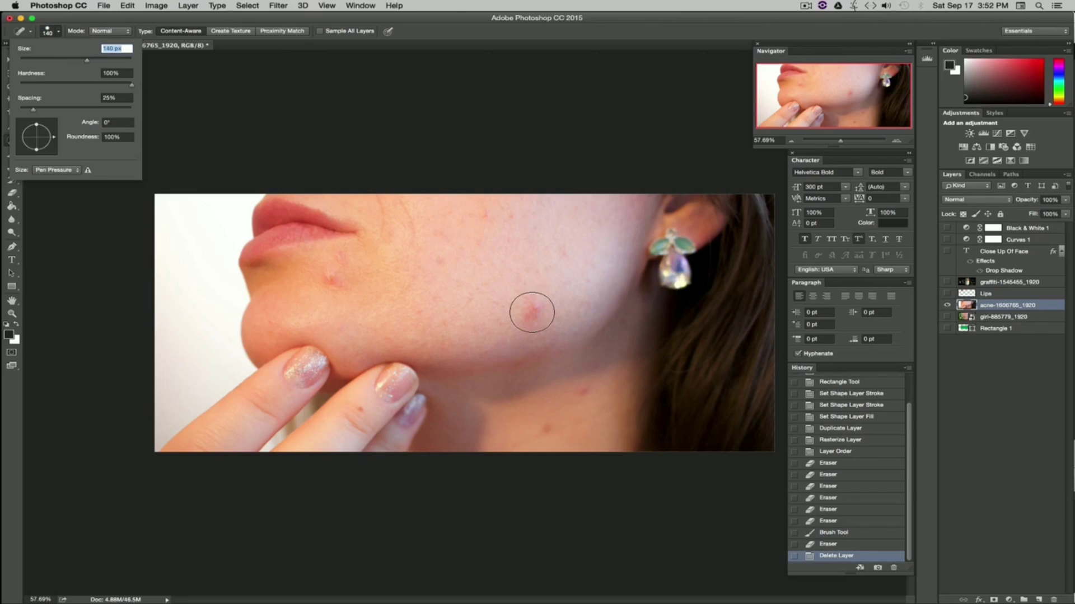
pyautogui.click(532, 312)
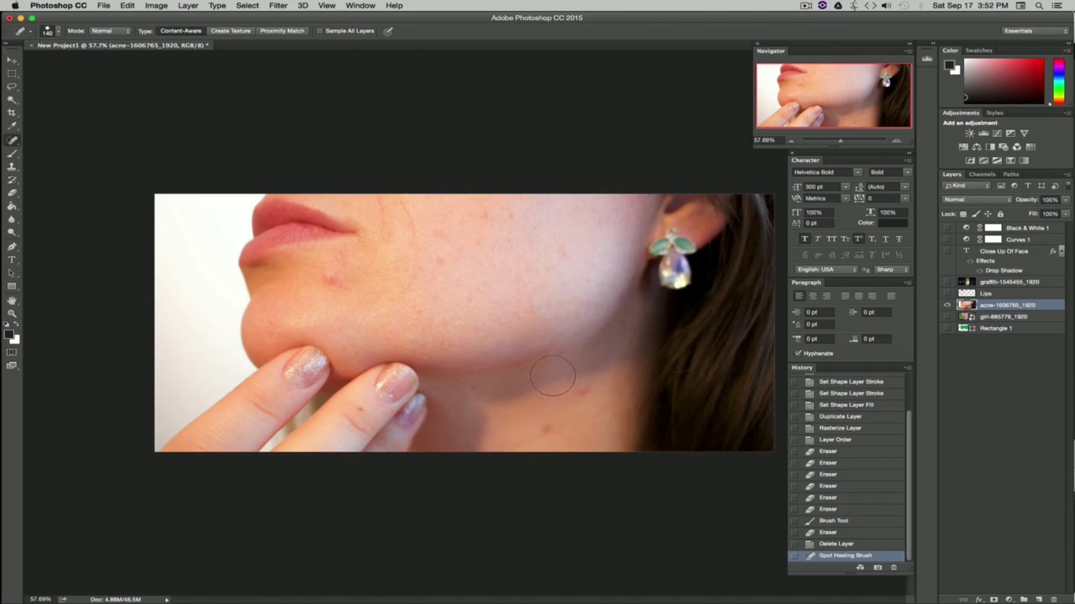
# Step: Set the healing brush to 32 px and remove the spot on the lower neck
pyautogui.click(58, 31)
pyautogui.moveTo(51, 58); pyautogui.dragTo(36, 60)
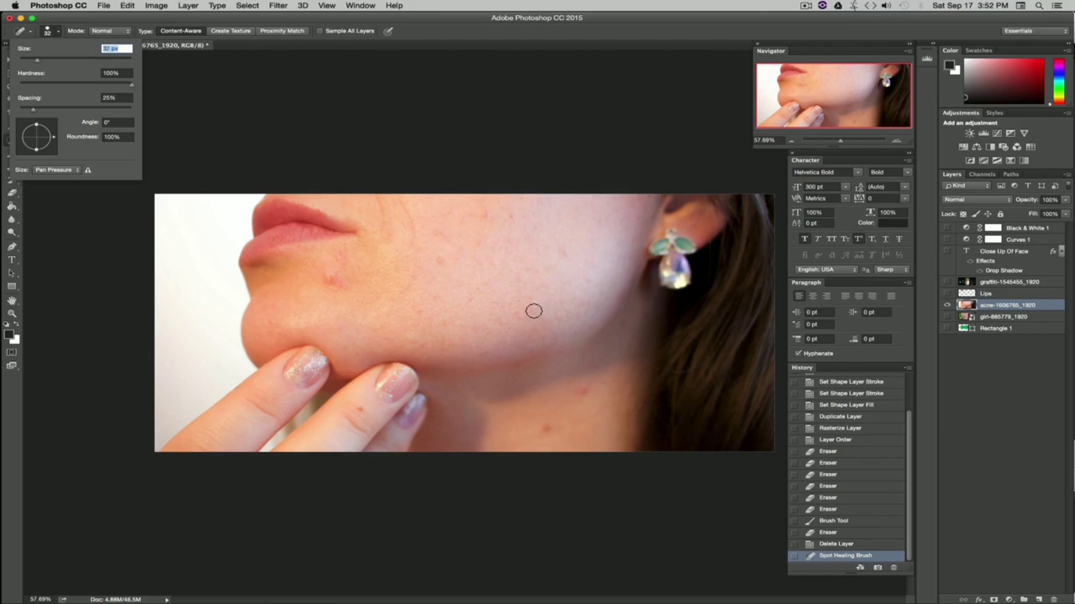
pyautogui.press('Return')
pyautogui.click(594, 431)
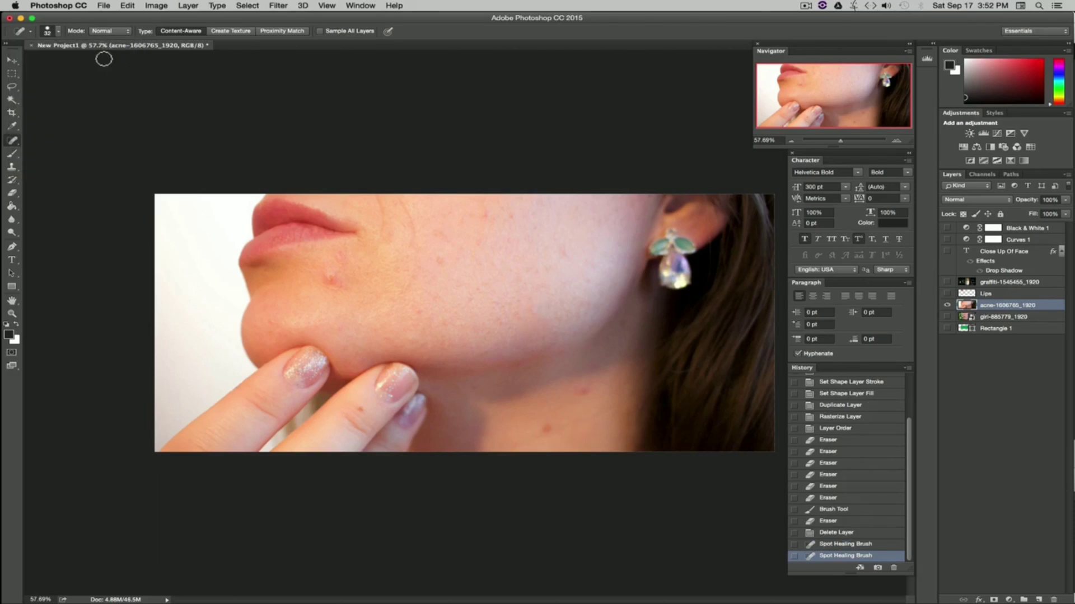
# Step: Set the healing brush to 53 px and heal the spot on the cheek
pyautogui.click(58, 31)
pyautogui.moveTo(36, 59); pyautogui.dragTo(49, 59)
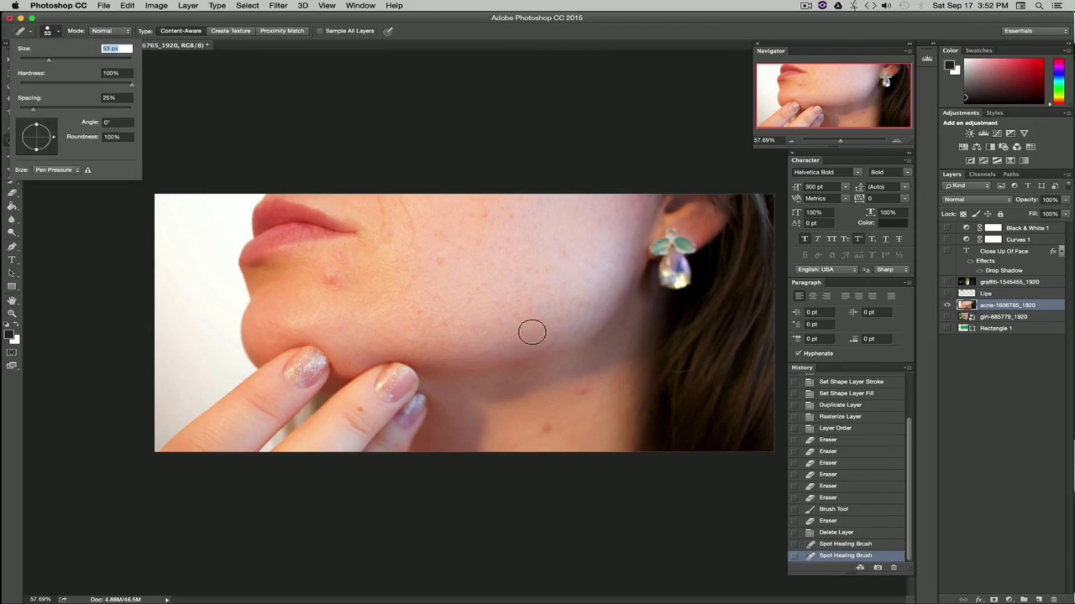
pyautogui.press('Return')
pyautogui.click(518, 320)
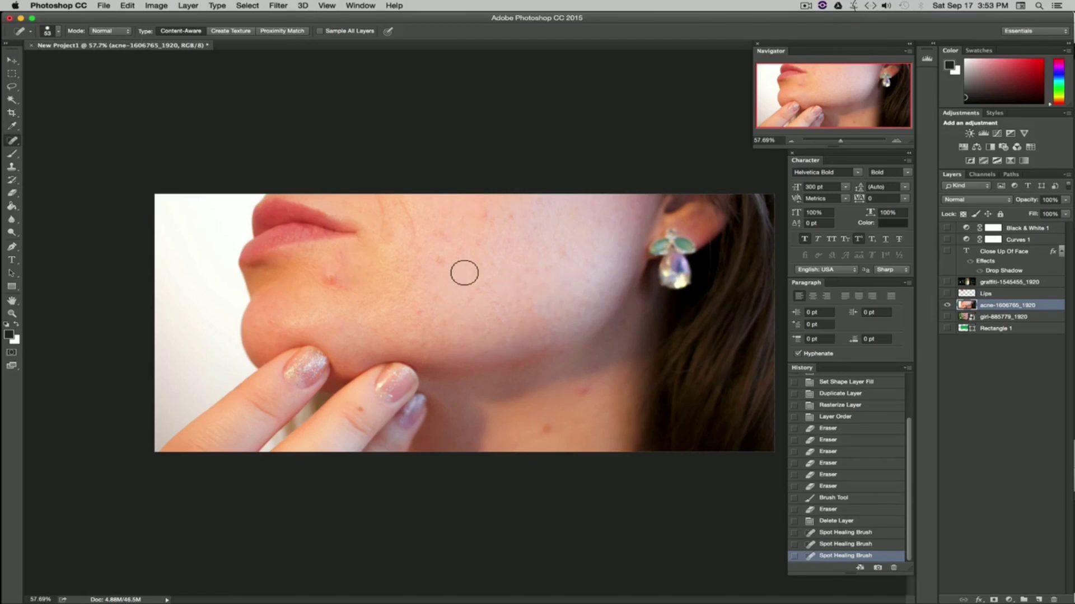
# Step: Set the healing brush to about 65 px and heal the blemishes near the chin and cheek
pyautogui.click(58, 32)
pyautogui.click(65, 59)
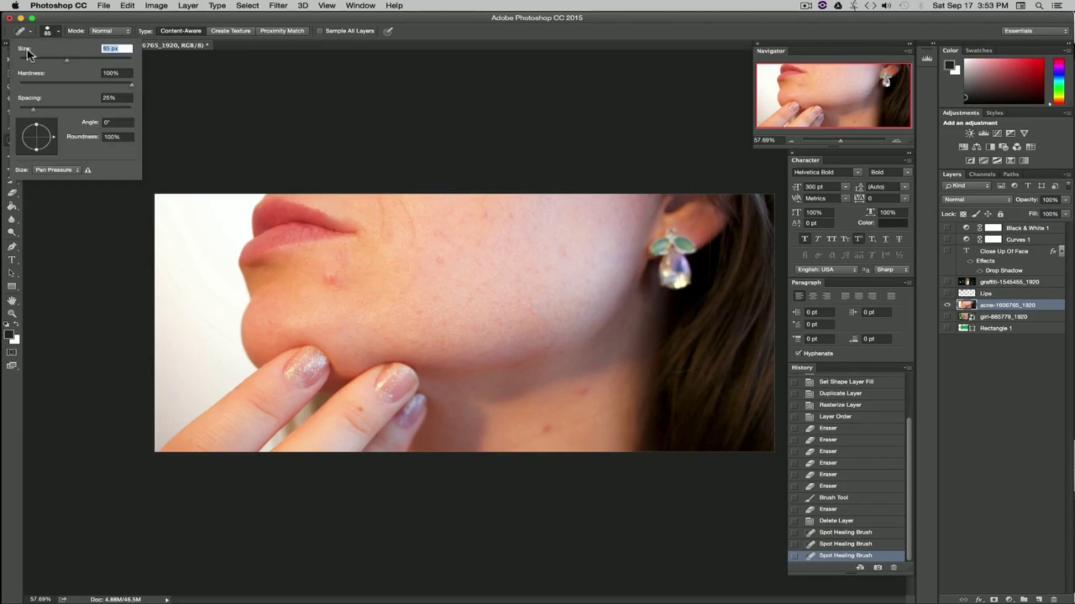
pyautogui.moveTo(66, 60); pyautogui.dragTo(68, 59)
pyautogui.click(330, 280)
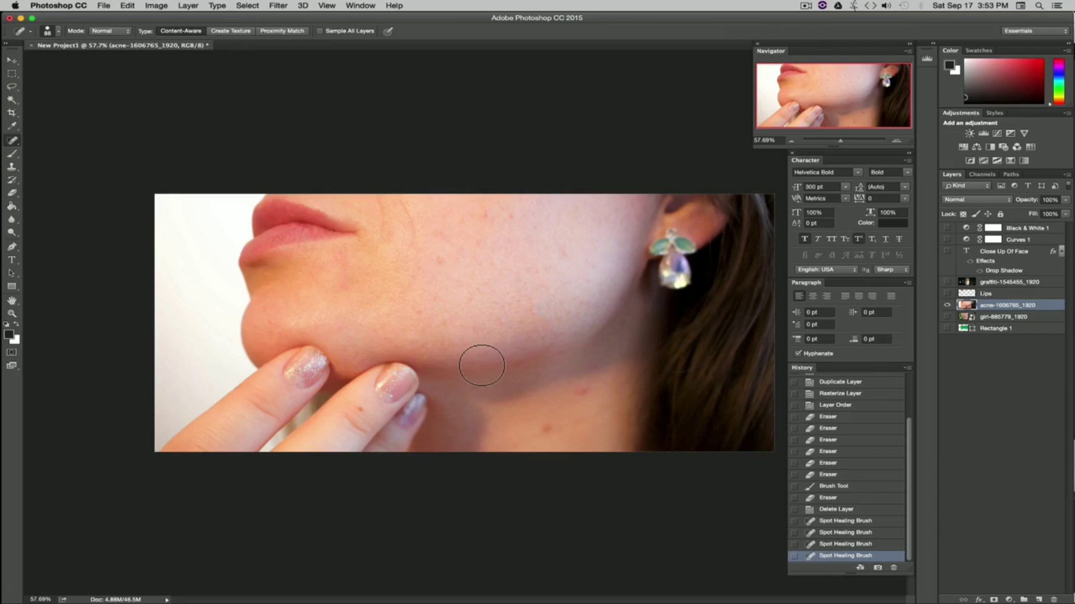
pyautogui.click(438, 257)
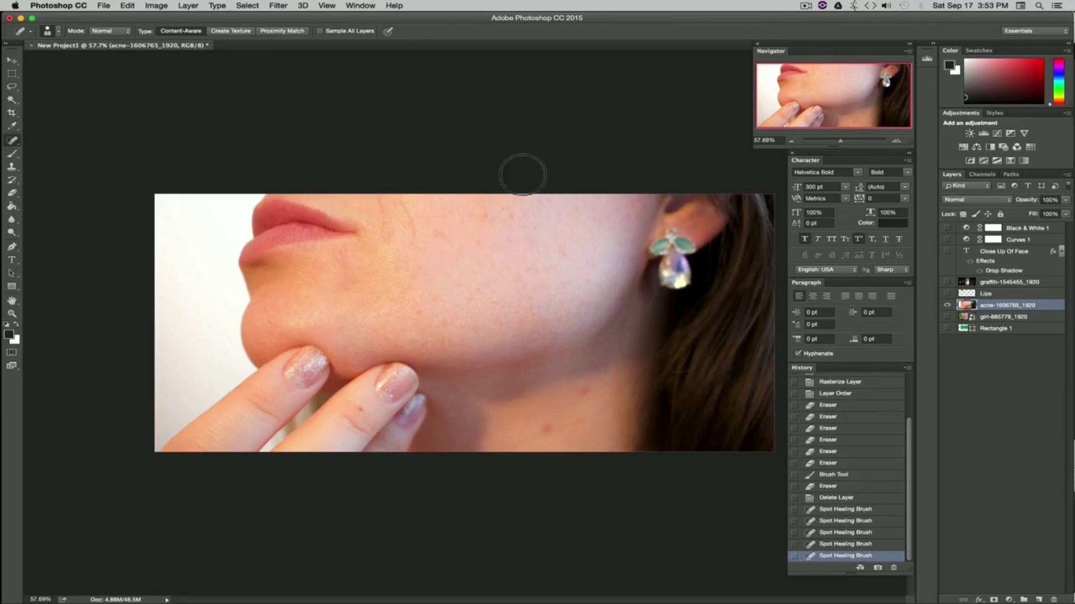
# Step: Reduce the healing brush size and heal several small spots on the upper cheek and jaw
pyautogui.click(59, 33)
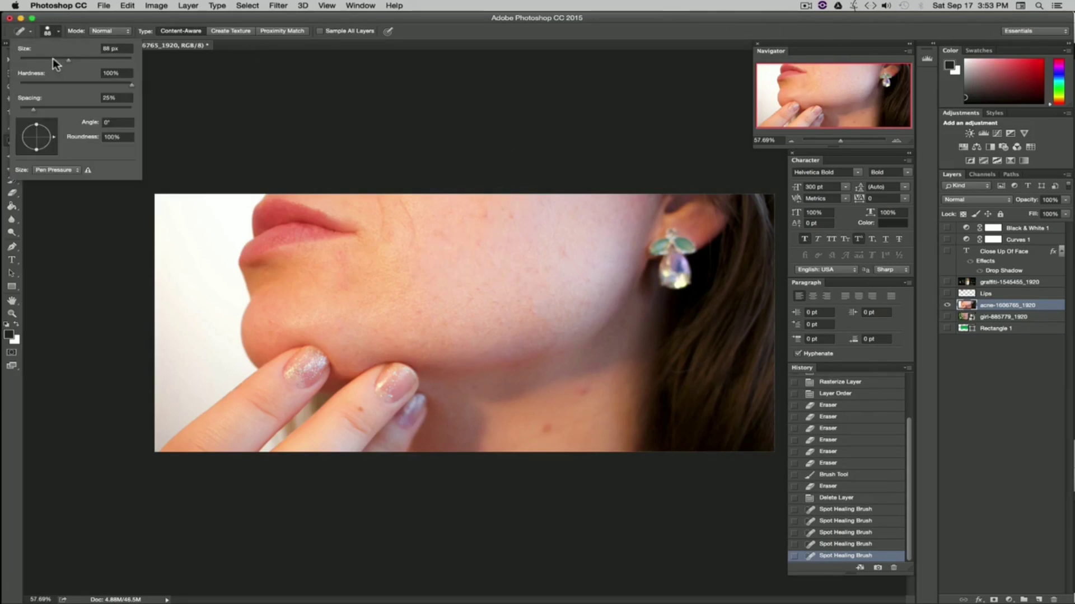
pyautogui.moveTo(56, 60); pyautogui.dragTo(47, 58)
pyautogui.click(512, 217)
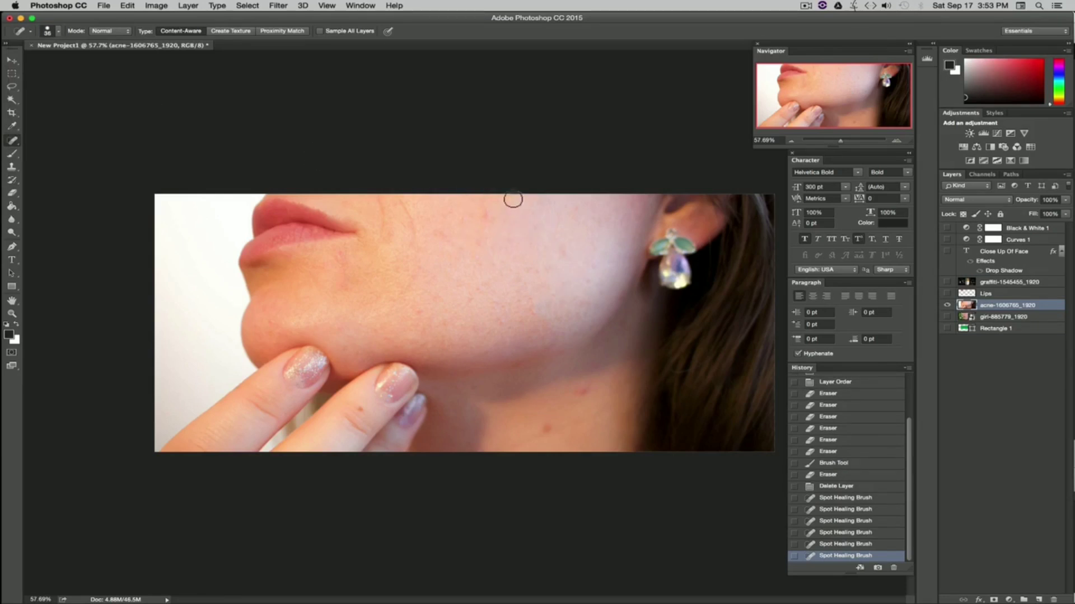
pyautogui.click(486, 215)
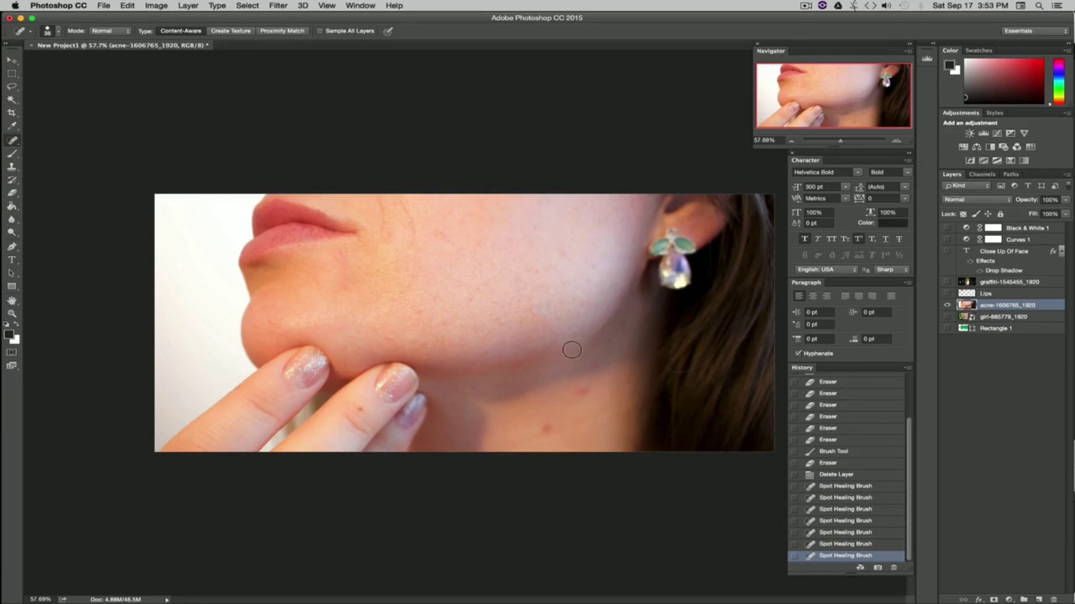
pyautogui.click(498, 319)
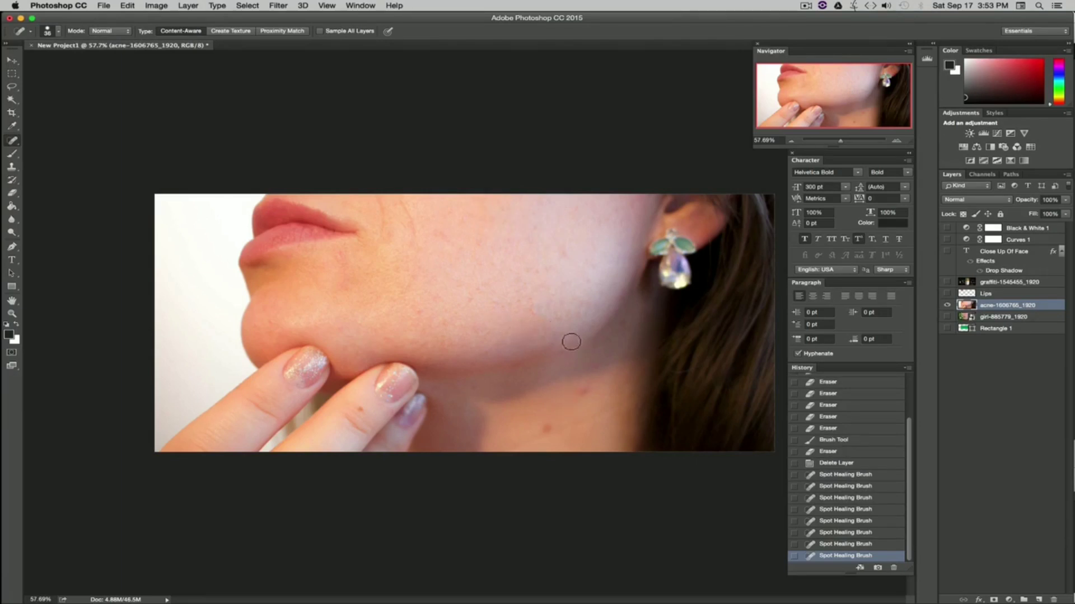
pyautogui.click(476, 289)
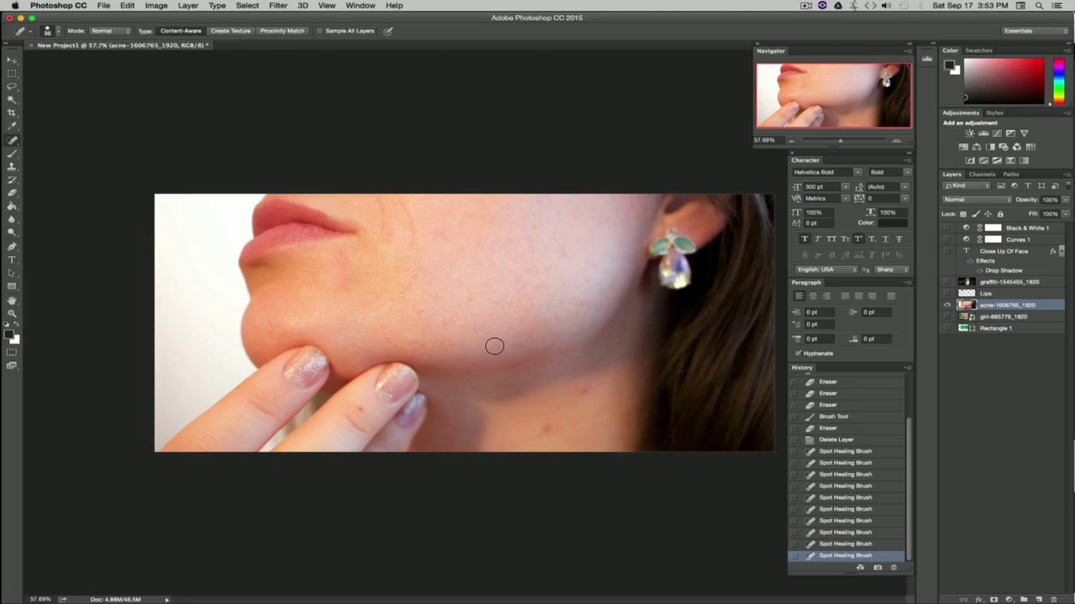
# Step: Heal the remaining spots on the lower neck with the Spot Healing Brush
pyautogui.click(58, 31)
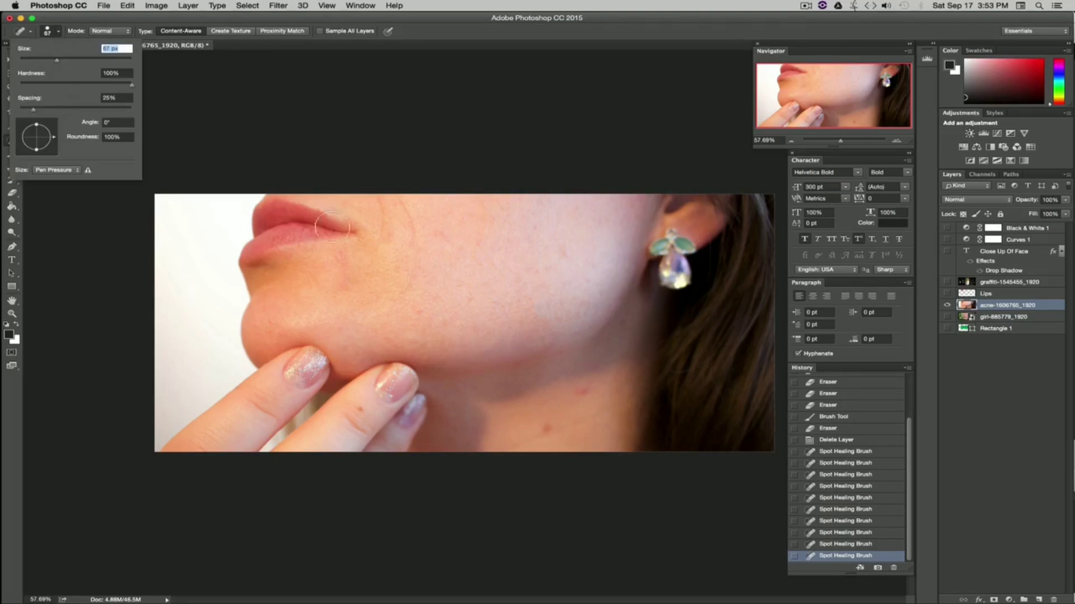
pyautogui.click(584, 390)
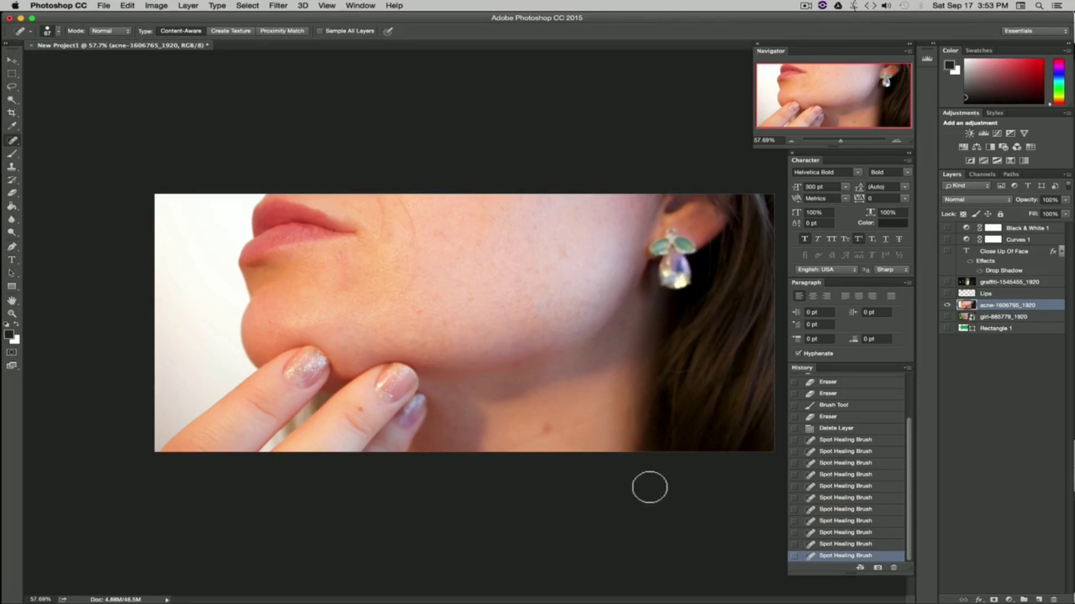
pyautogui.click(547, 427)
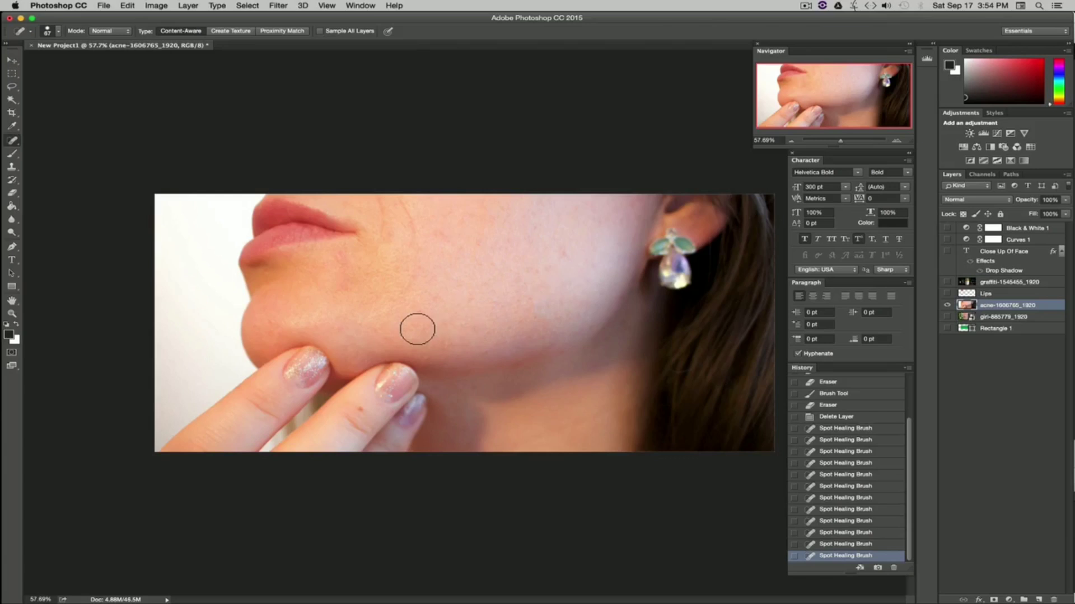
# Step: Heal several more blemishes on the cheek, jaw and chin with the Spot Healing Brush
pyautogui.click(377, 252)
pyautogui.click(376, 250)
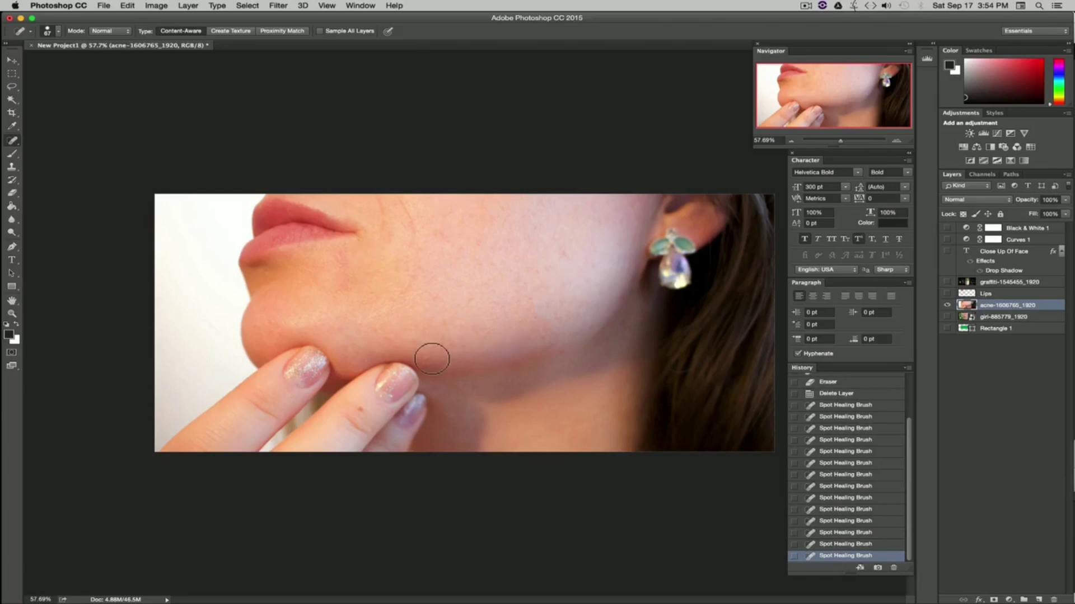
pyautogui.click(345, 259)
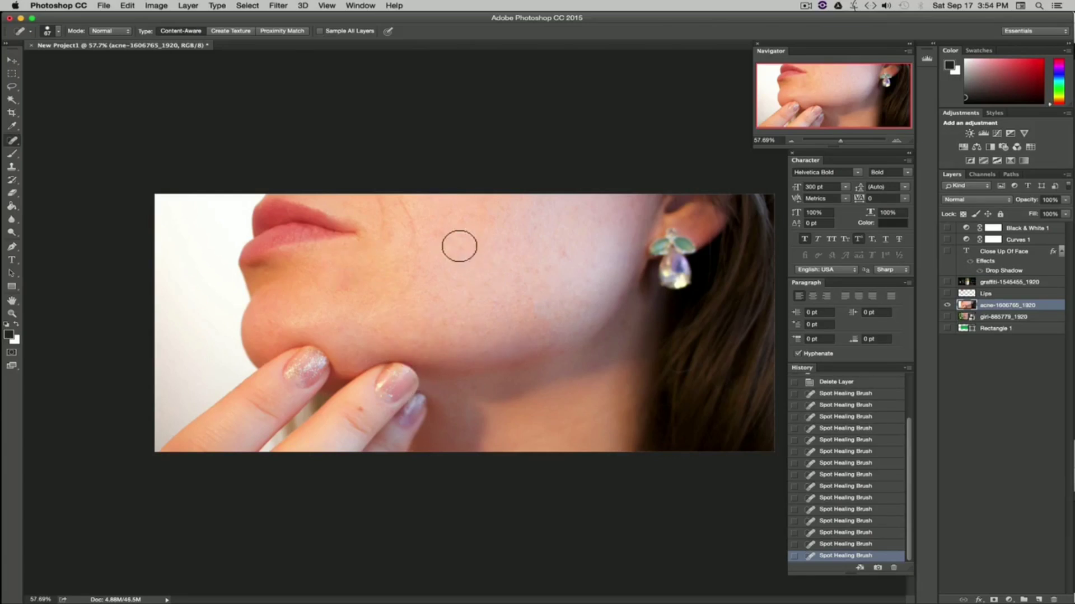
pyautogui.click(445, 236)
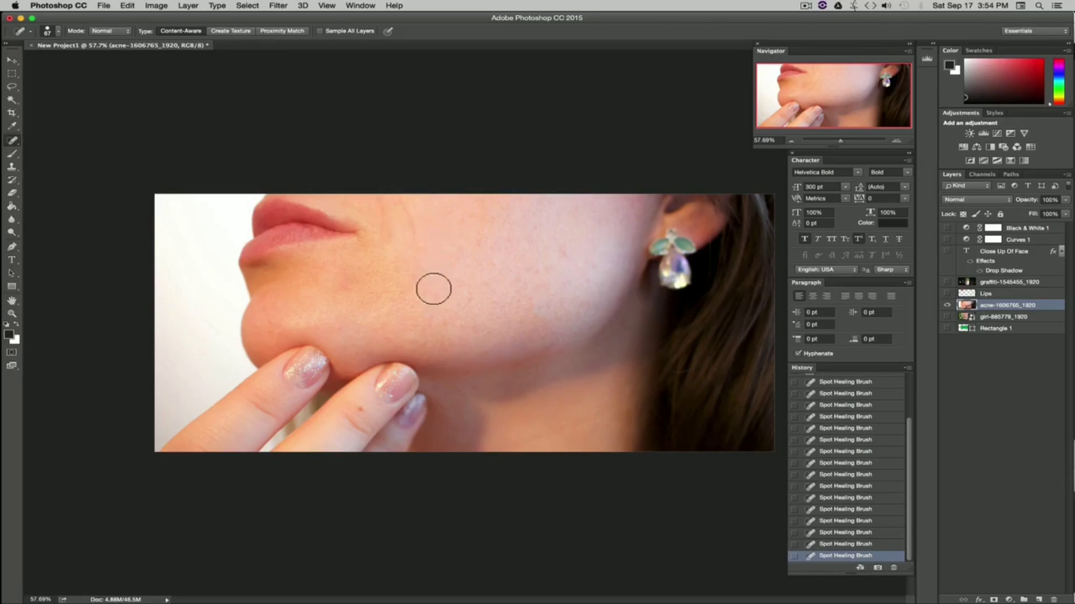
pyautogui.moveTo(415, 245)
pyautogui.mouseDown()
pyautogui.moveTo(399, 202)
pyautogui.moveTo(380, 231)
pyautogui.moveTo(377, 199)
pyautogui.moveTo(410, 209)
pyautogui.mouseUp()
pyautogui.click(270, 321)
# Step: Undo the heal near the image's lower edge, set the brush size to 35 px, and heal that spot again
pyautogui.moveTo(360, 410); pyautogui.dragTo(360, 410)
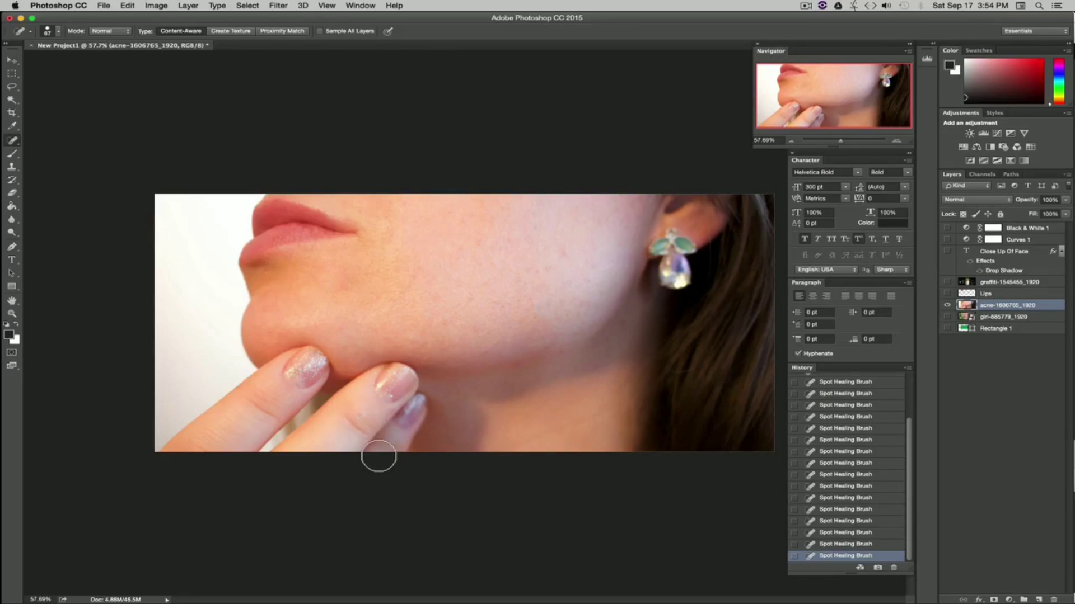
pyautogui.press('super+z')
pyautogui.click(58, 32)
pyautogui.moveTo(43, 60); pyautogui.dragTo(39, 60)
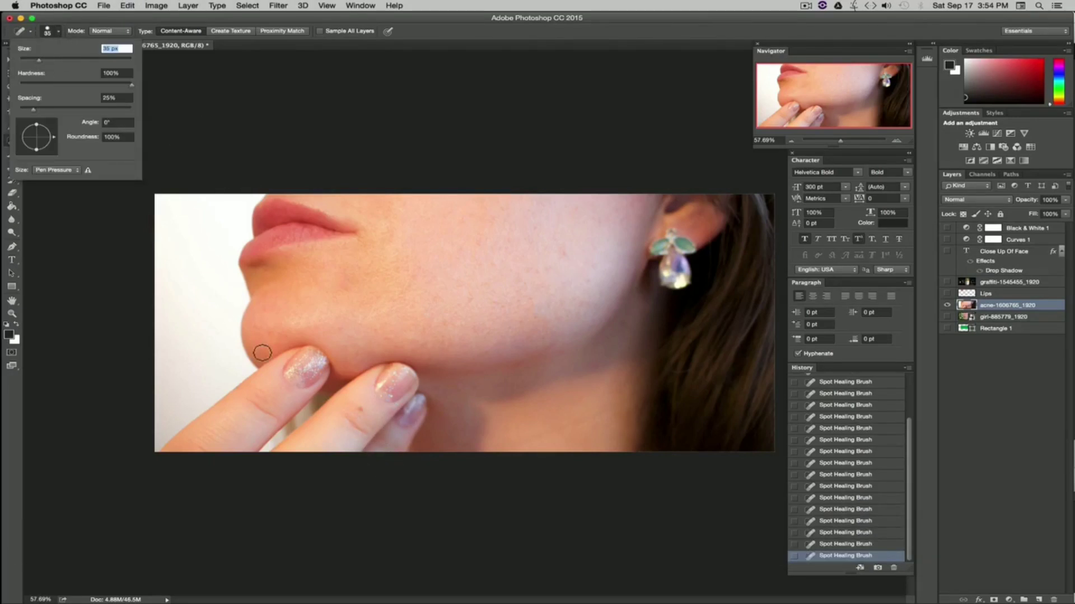
pyautogui.click(360, 410)
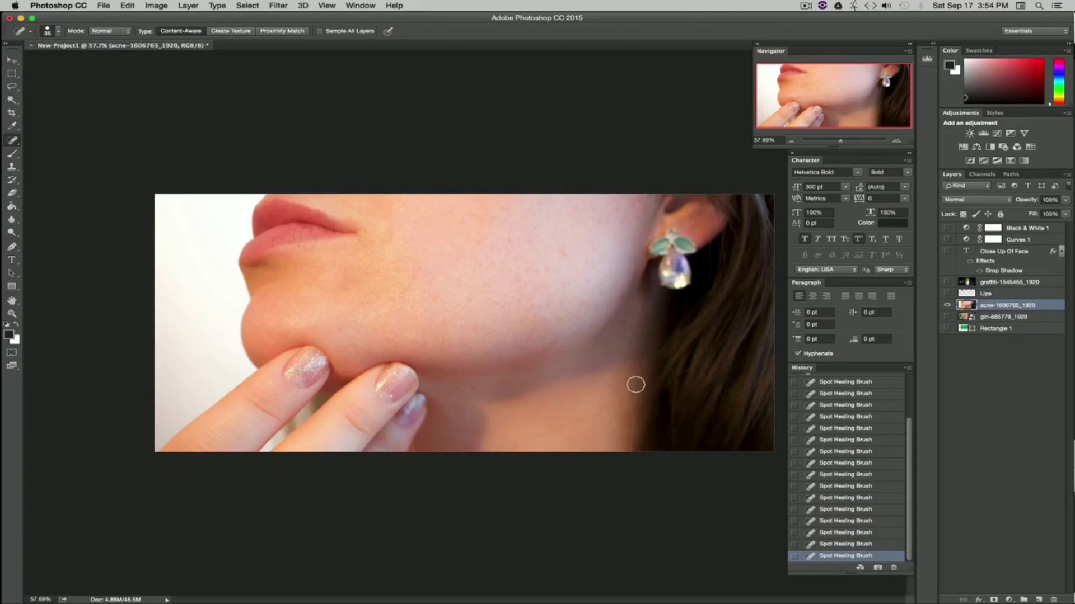
# Step: Heal one more spot on the cheek and zoom the view in to about 122% to check the skin
pyautogui.click(361, 240)
pyautogui.moveTo(840, 141); pyautogui.dragTo(846, 143)
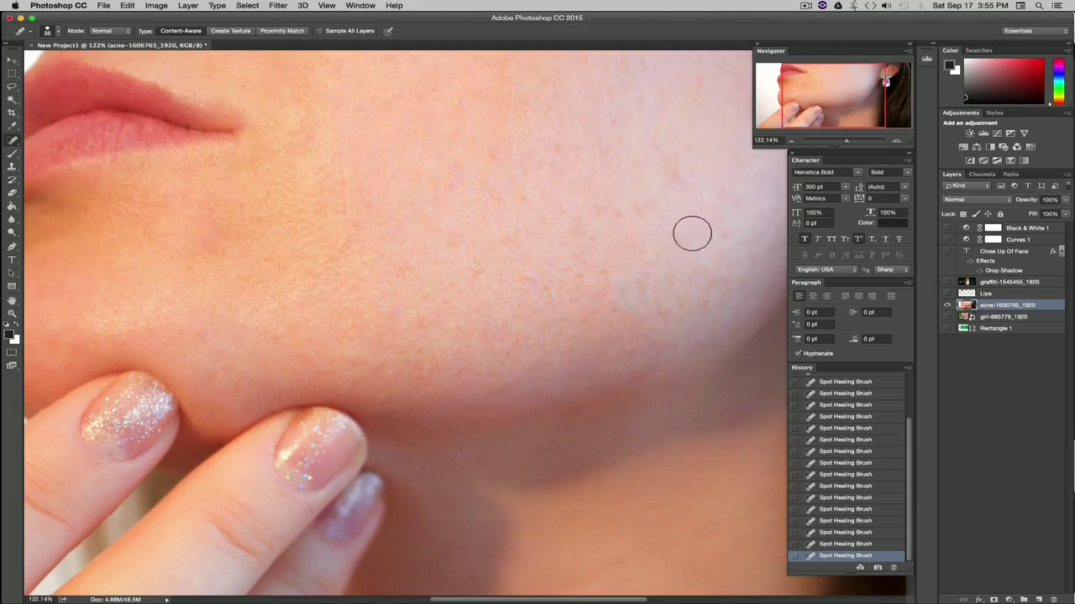
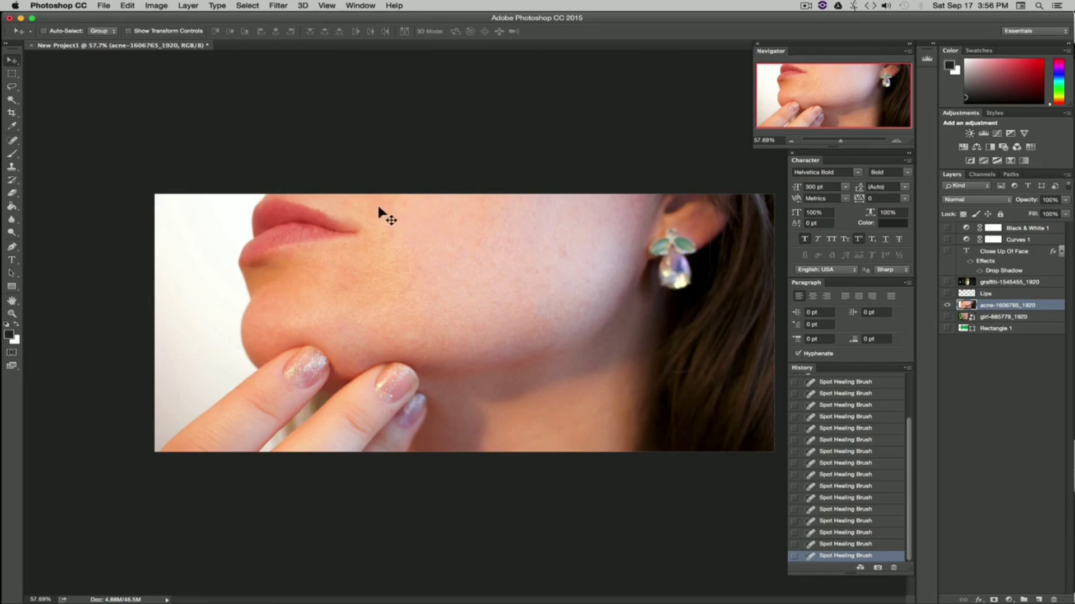
# Step: Open the Liquify filter, set the brush size to 163 and push the chin outline with the Forward Warp tool
pyautogui.click(277, 7)
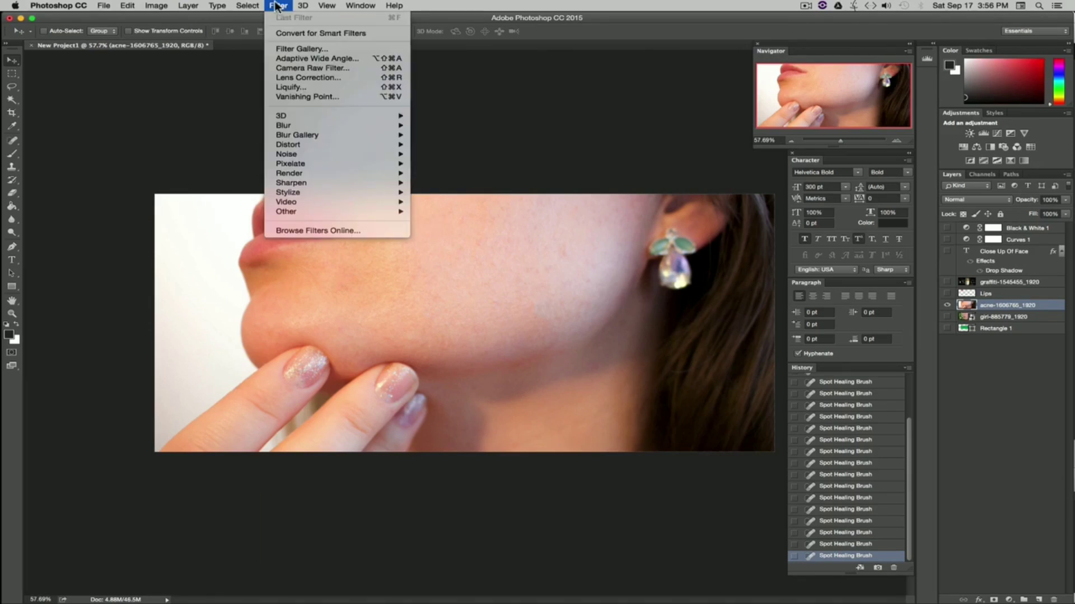
pyautogui.click(290, 87)
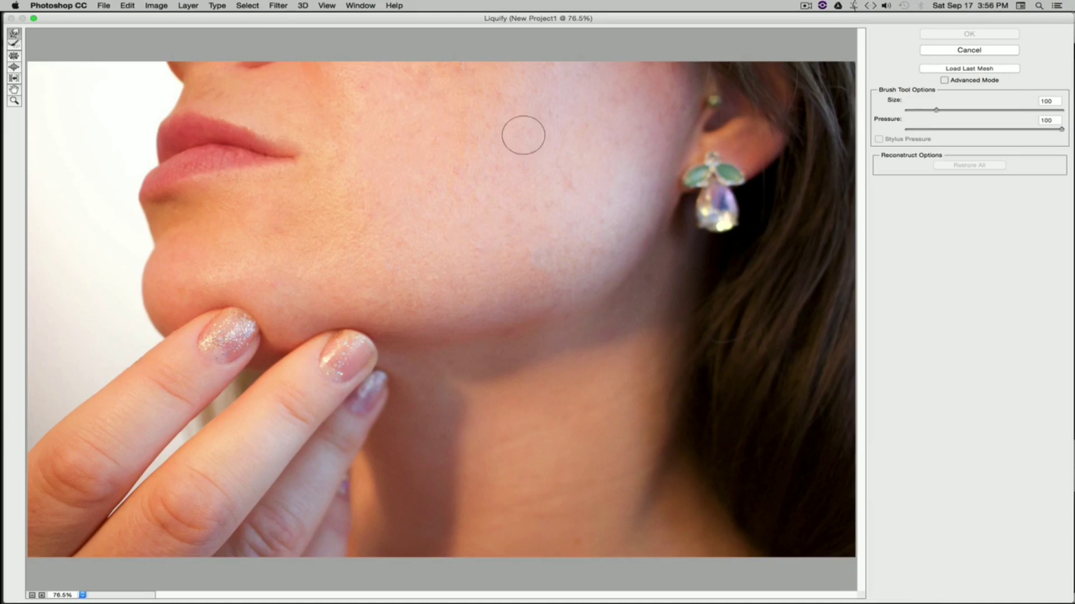
pyautogui.click(959, 110)
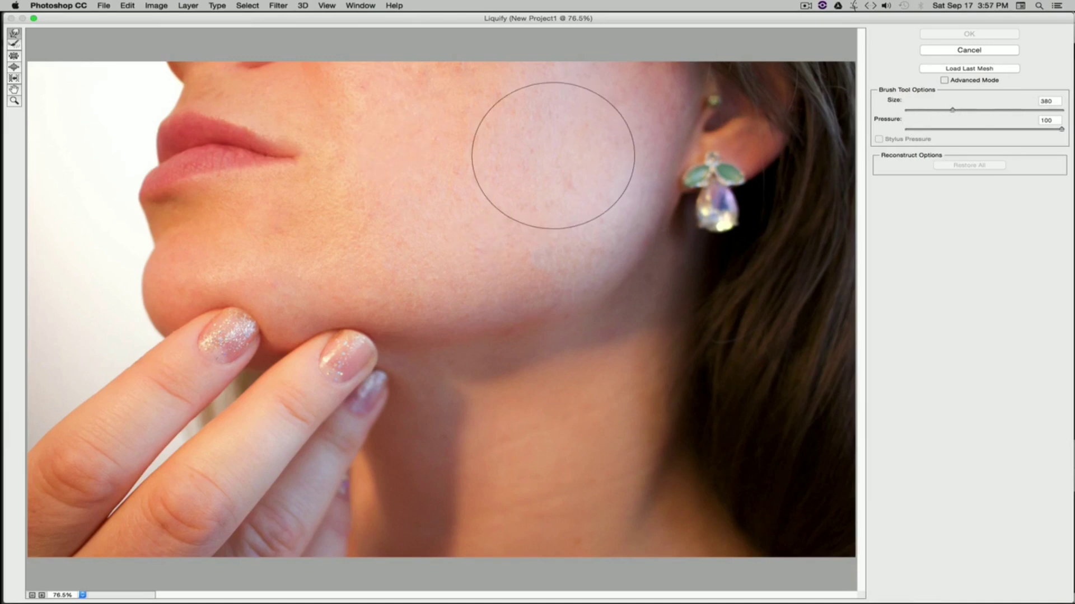
pyautogui.click(940, 110)
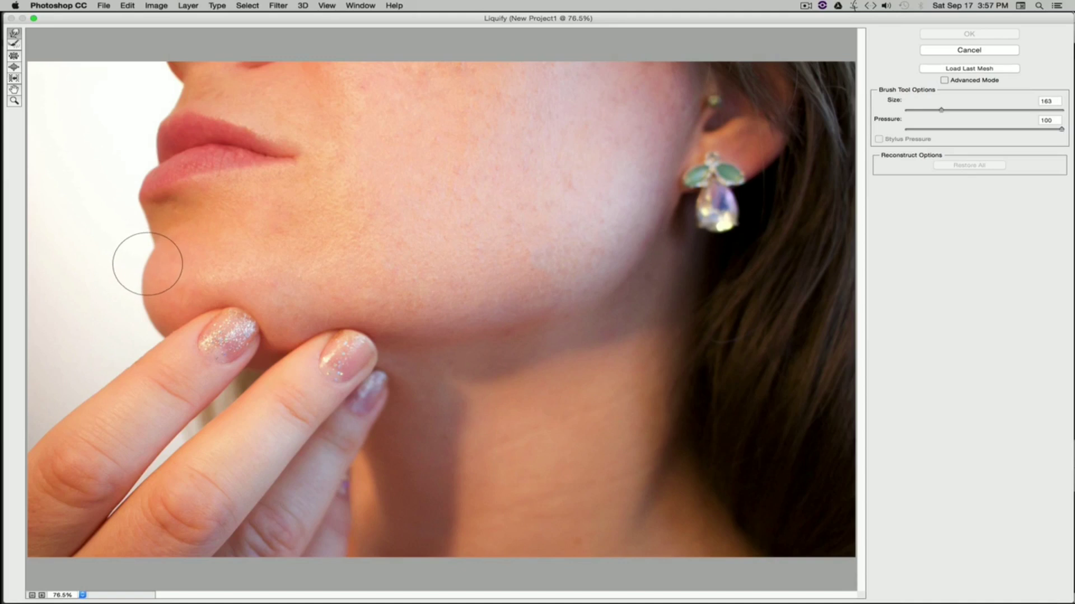
pyautogui.moveTo(147, 265); pyautogui.dragTo(156, 265)
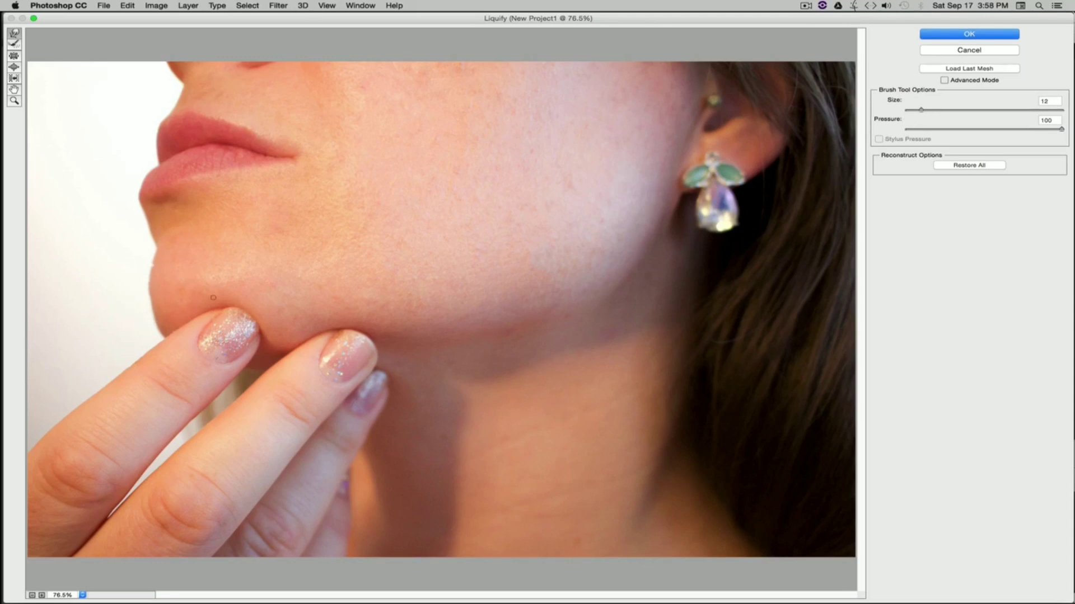
# Step: Set the warp brush size to 278 and push the lower-left edge of the image and the corner of the lips
pyautogui.click(1009, 111)
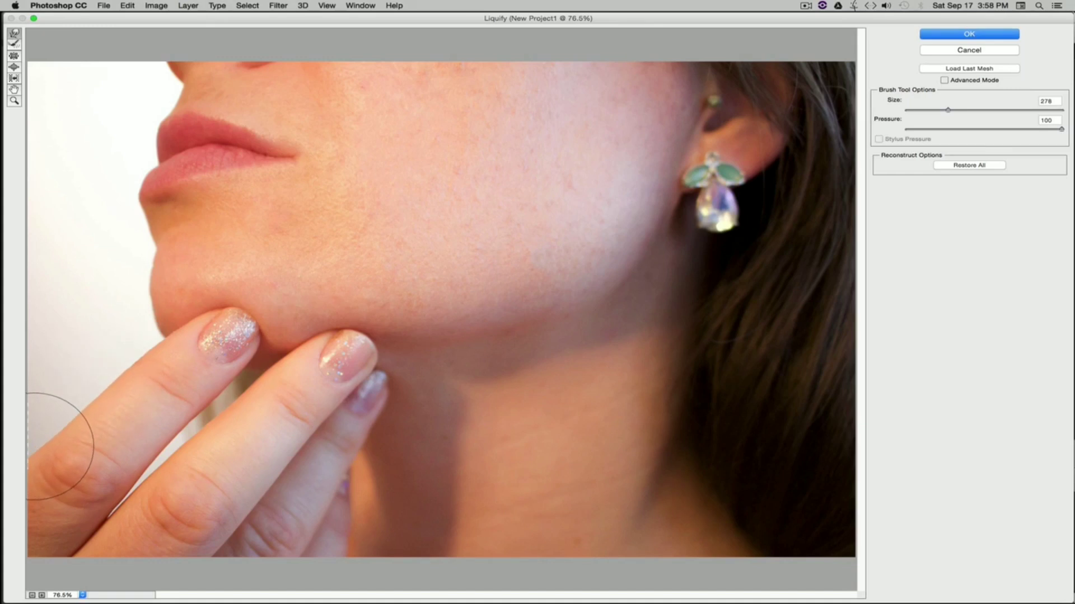
pyautogui.moveTo(36, 415)
pyautogui.mouseDown()
pyautogui.moveTo(53, 402)
pyautogui.moveTo(24, 392)
pyautogui.moveTo(45, 392)
pyautogui.moveTo(41, 357)
pyautogui.moveTo(65, 355)
pyautogui.moveTo(53, 331)
pyautogui.moveTo(79, 324)
pyautogui.mouseUp()
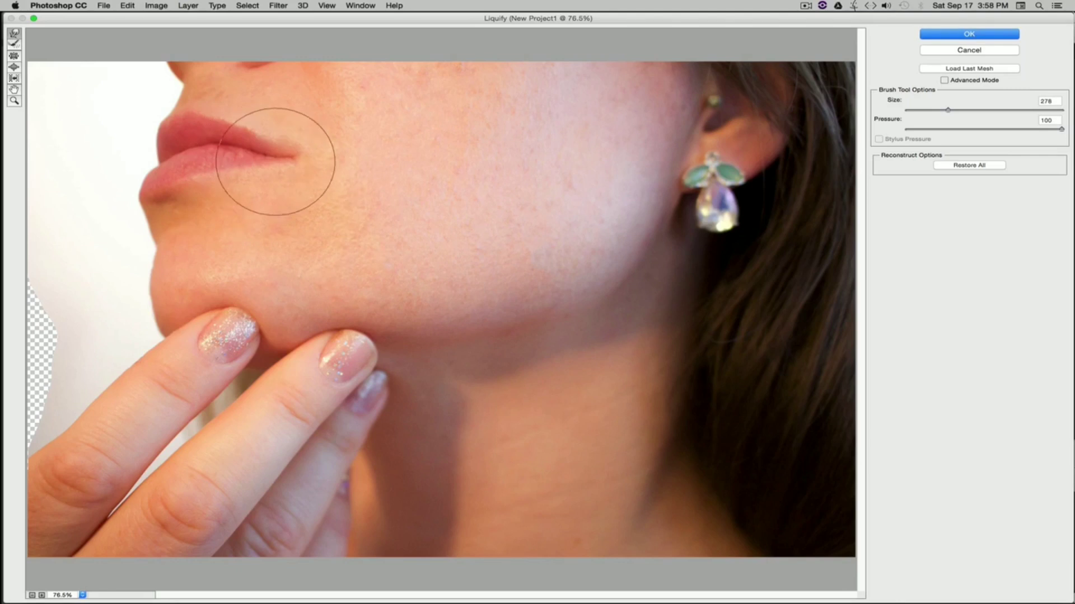
pyautogui.moveTo(276, 154); pyautogui.dragTo(300, 156)
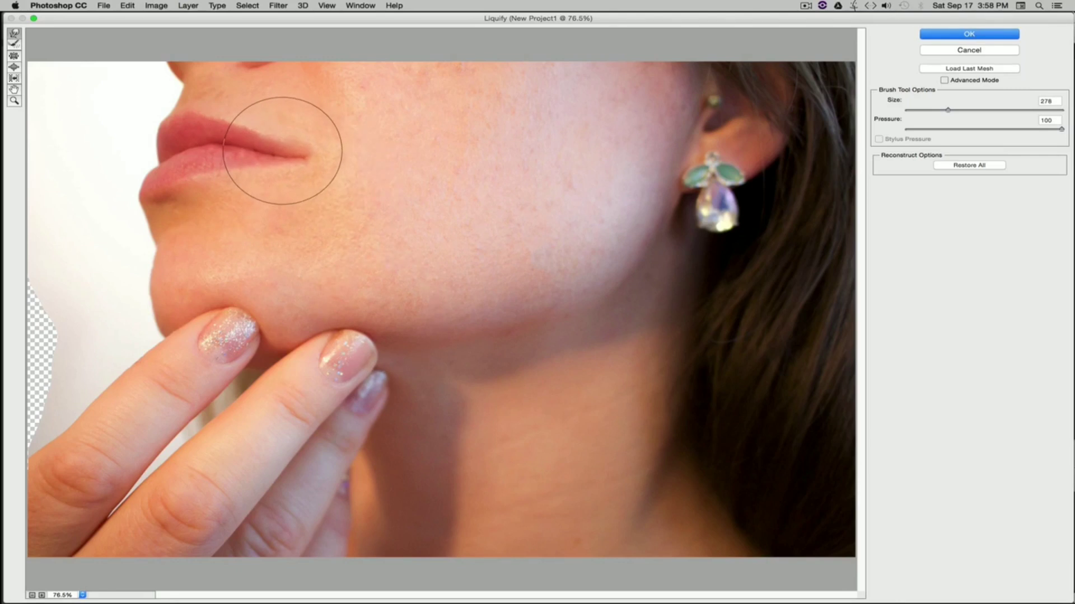
pyautogui.moveTo(285, 150)
pyautogui.mouseDown()
pyautogui.moveTo(320, 147)
pyautogui.moveTo(311, 148)
pyautogui.mouseUp()
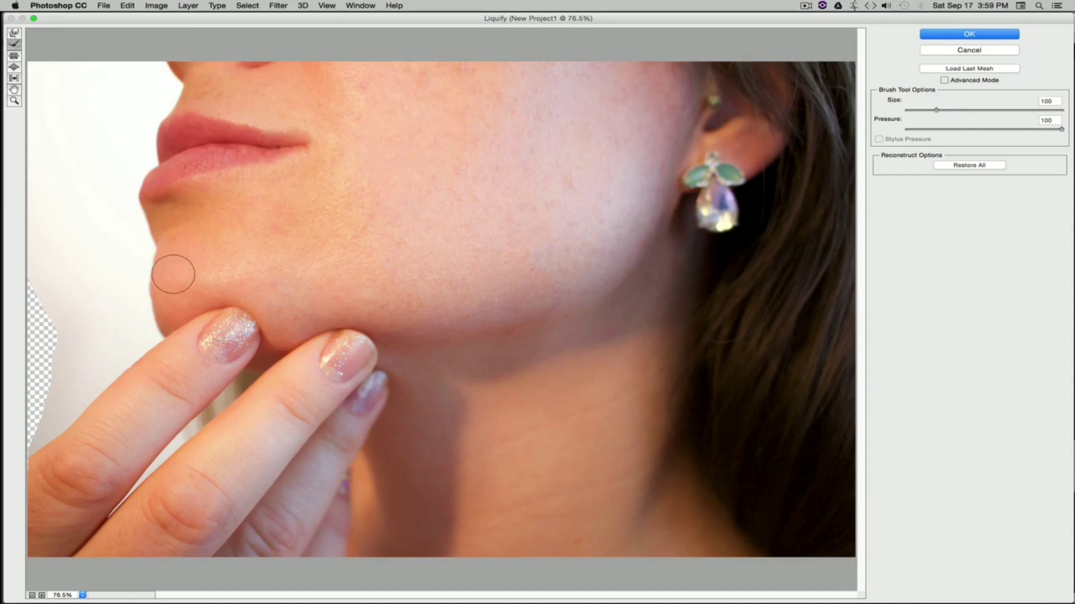
# Step: Restore the distorted left edge and the lip area with the Reconstruct tool at size 100
pyautogui.moveTo(155, 252)
pyautogui.mouseDown()
pyautogui.moveTo(146, 287)
pyautogui.moveTo(141, 236)
pyautogui.moveTo(130, 233)
pyautogui.moveTo(153, 302)
pyautogui.moveTo(141, 292)
pyautogui.moveTo(141, 259)
pyautogui.moveTo(140, 301)
pyautogui.mouseUp()
pyautogui.moveTo(33, 276); pyautogui.dragTo(22, 419)
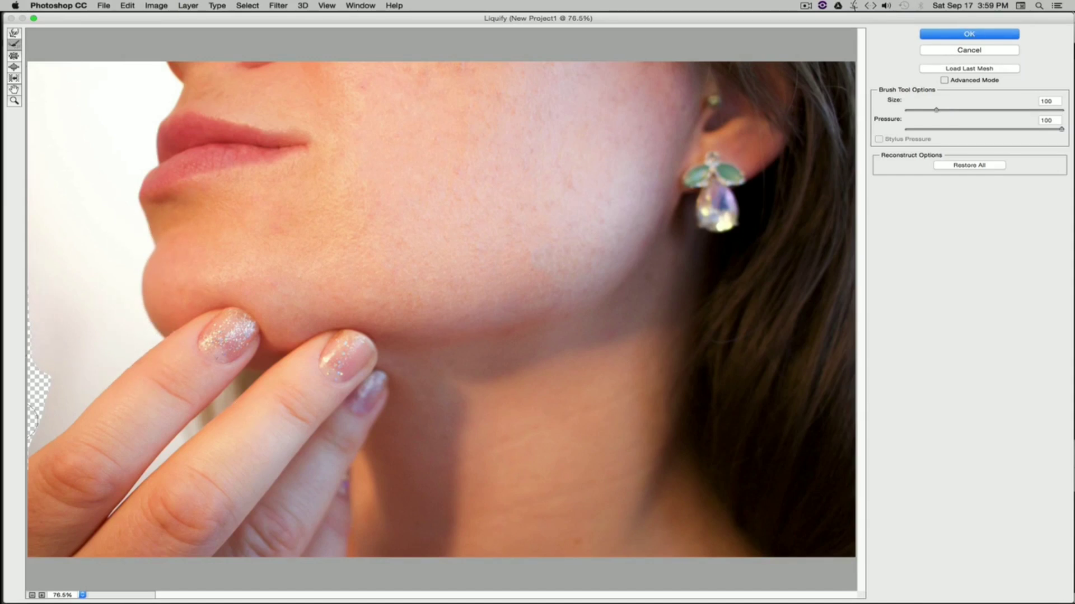
pyautogui.moveTo(31, 372); pyautogui.dragTo(42, 383)
pyautogui.moveTo(28, 482)
pyautogui.mouseDown()
pyautogui.moveTo(89, 379)
pyautogui.moveTo(105, 373)
pyautogui.mouseUp()
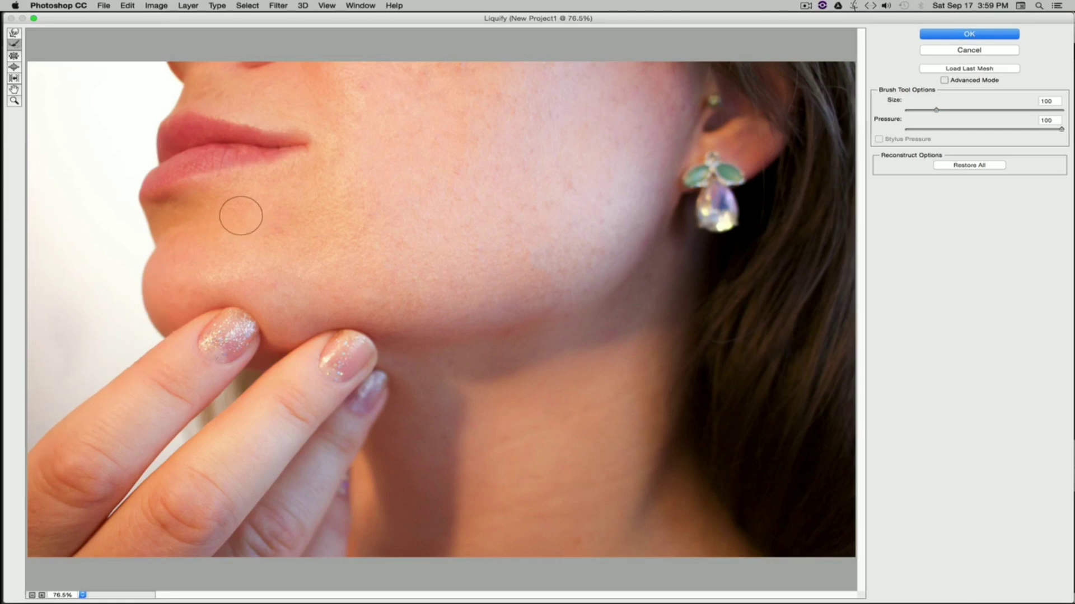
pyautogui.moveTo(241, 215)
pyautogui.mouseDown()
pyautogui.moveTo(315, 114)
pyautogui.moveTo(291, 195)
pyautogui.moveTo(244, 160)
pyautogui.moveTo(199, 204)
pyautogui.mouseUp()
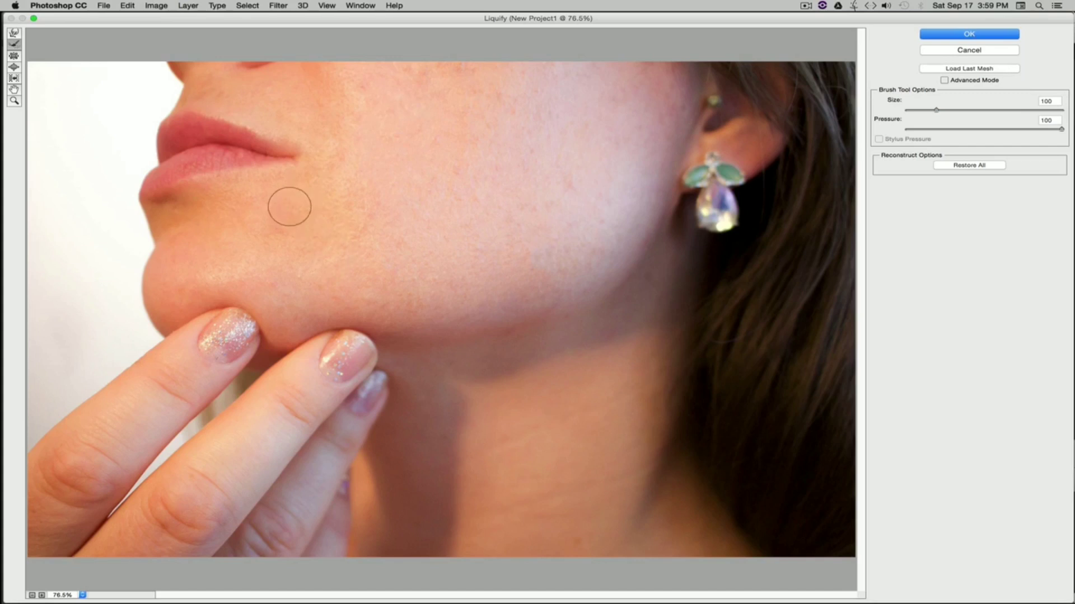
# Step: Pucker the chin and the corner of the lips with the Pucker tool at size 206
pyautogui.click(14, 57)
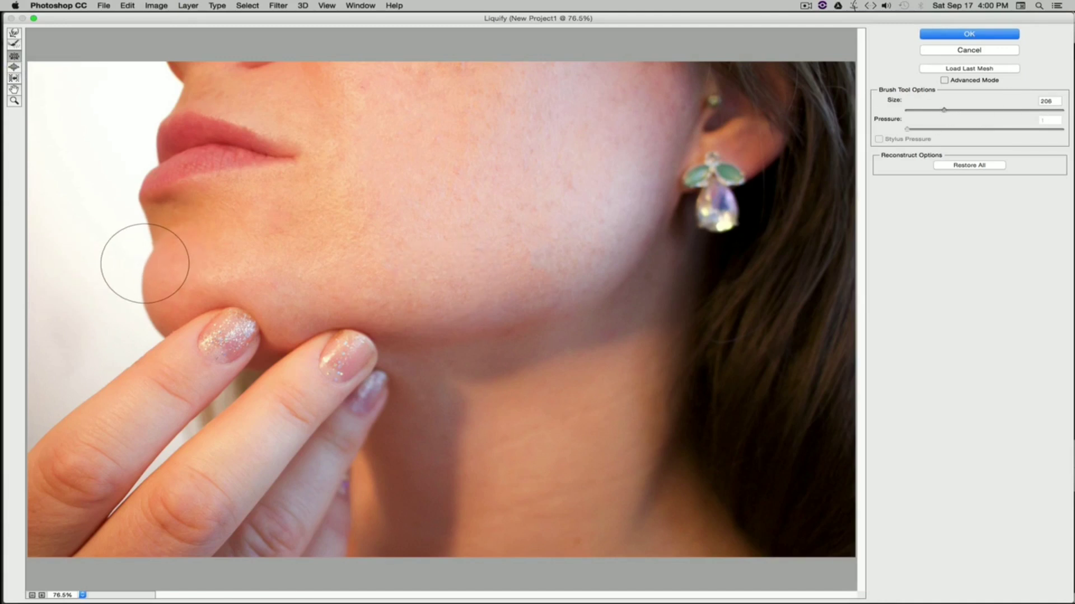
pyautogui.moveTo(145, 264); pyautogui.dragTo(149, 263)
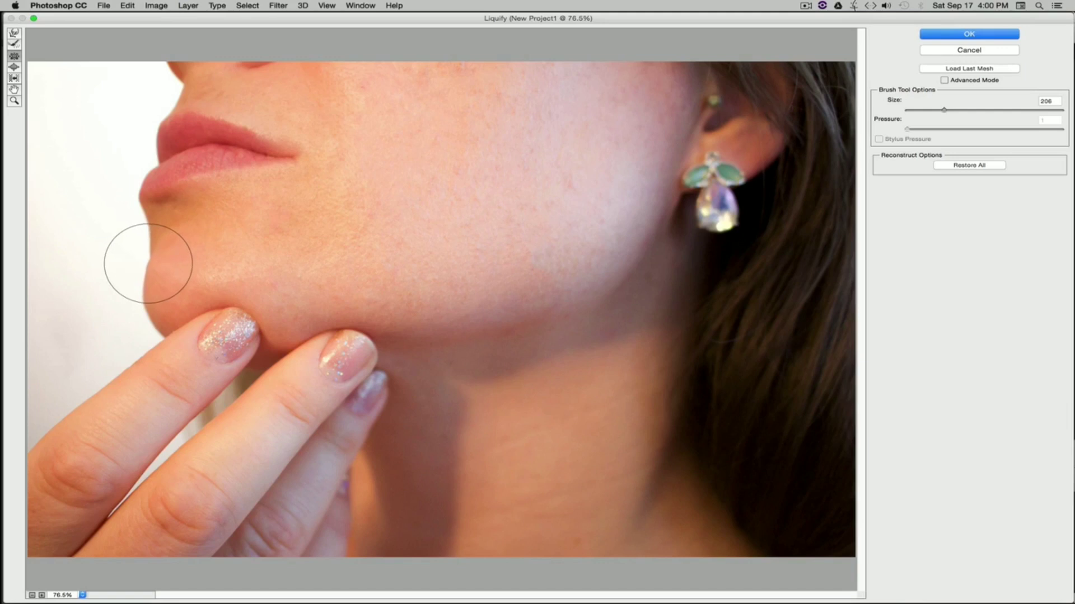
pyautogui.moveTo(149, 264); pyautogui.dragTo(148, 282)
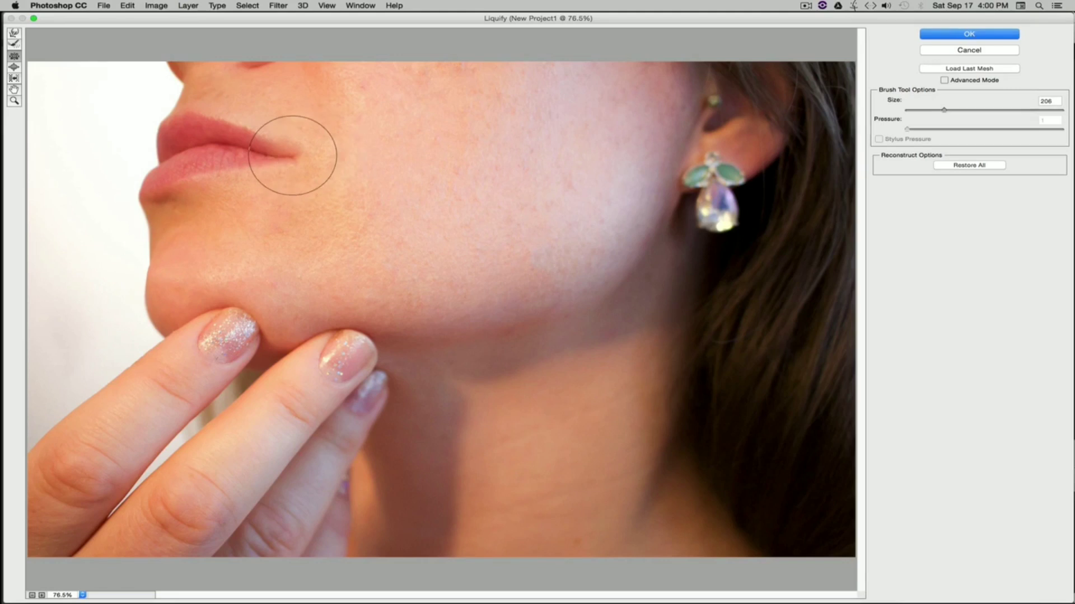
pyautogui.moveTo(290, 157); pyautogui.dragTo(290, 156)
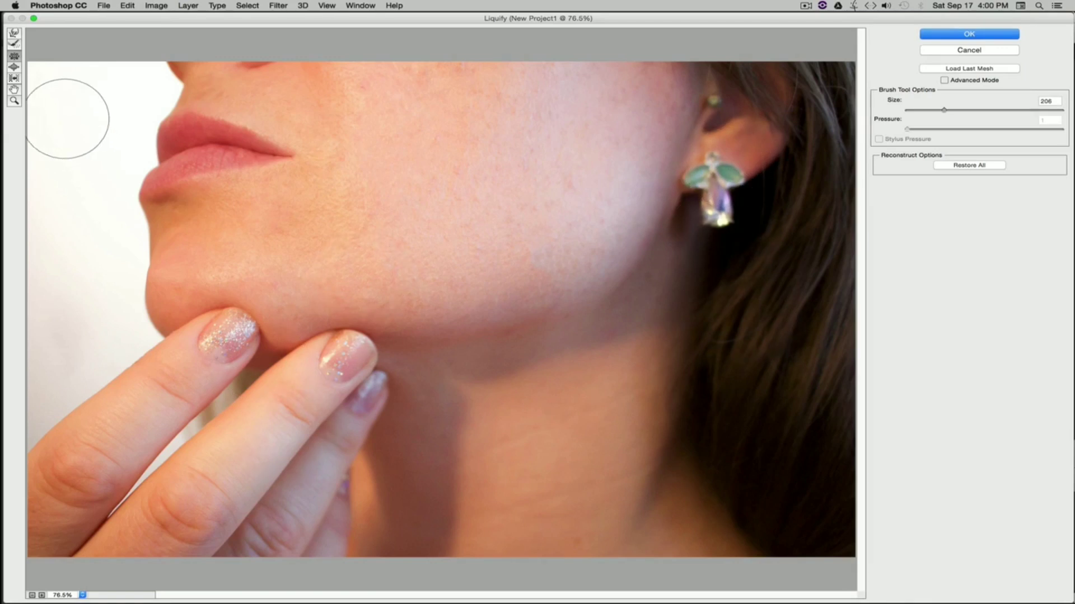
# Step: Try to bloat the earring with the Bloat tool at size 267, then undo it
pyautogui.click(14, 67)
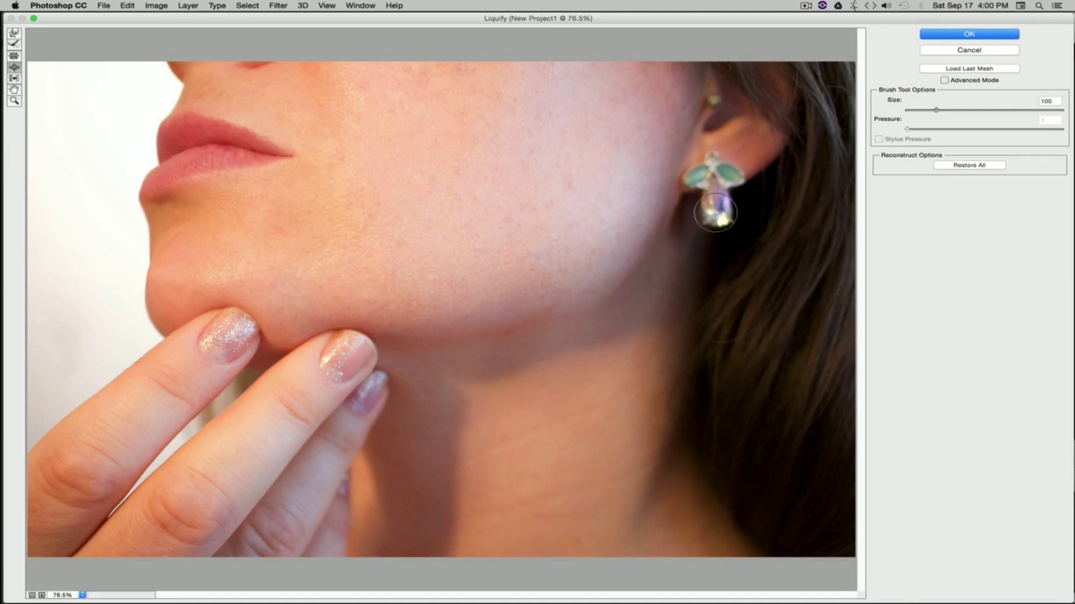
pyautogui.click(946, 110)
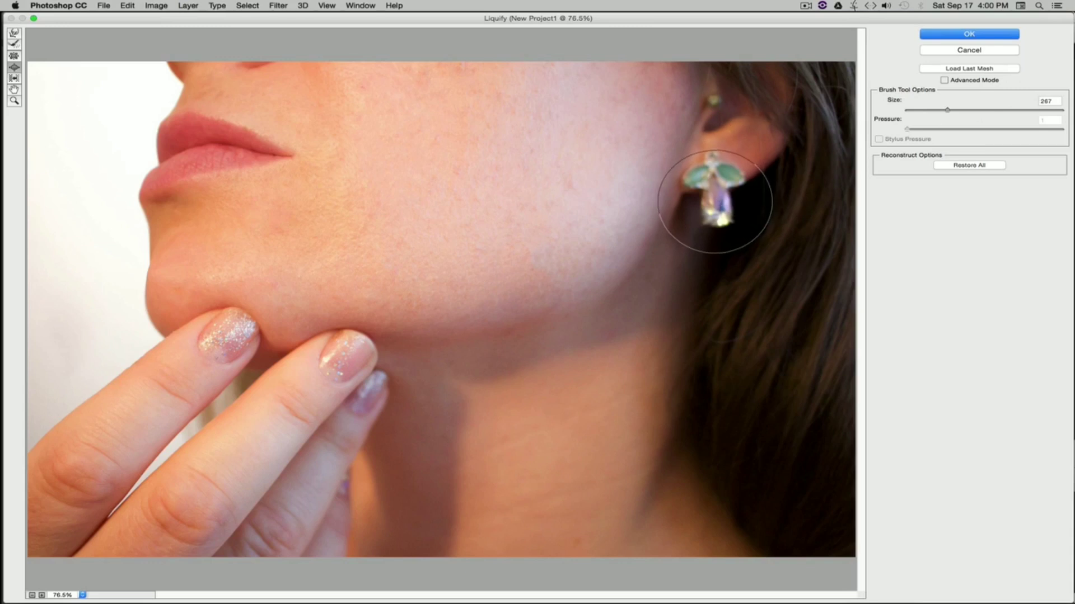
pyautogui.moveTo(705, 233)
pyautogui.mouseDown()
pyautogui.moveTo(692, 209)
pyautogui.moveTo(720, 210)
pyautogui.moveTo(708, 201)
pyautogui.mouseUp()
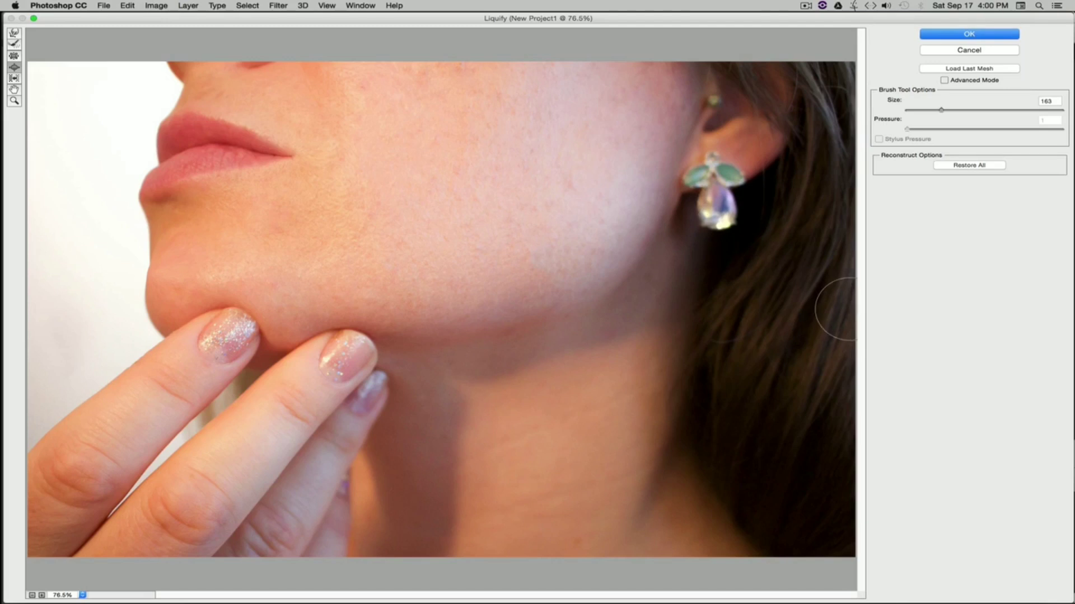
pyautogui.press('super+z')
# Step: Push the jawline with the Push Left tool at size 409 and undo the last push
pyautogui.press('o')
pyautogui.click(953, 110)
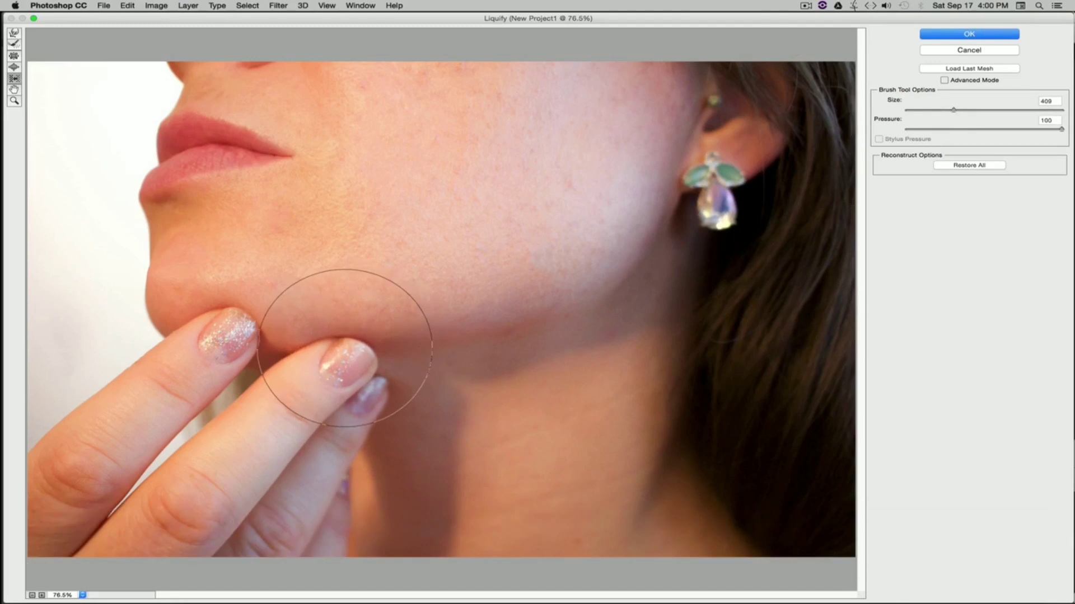
pyautogui.moveTo(345, 348)
pyautogui.mouseDown()
pyautogui.moveTo(479, 345)
pyautogui.moveTo(384, 338)
pyautogui.moveTo(247, 350)
pyautogui.moveTo(504, 324)
pyautogui.moveTo(374, 347)
pyautogui.moveTo(196, 348)
pyautogui.moveTo(455, 343)
pyautogui.moveTo(650, 391)
pyautogui.mouseUp()
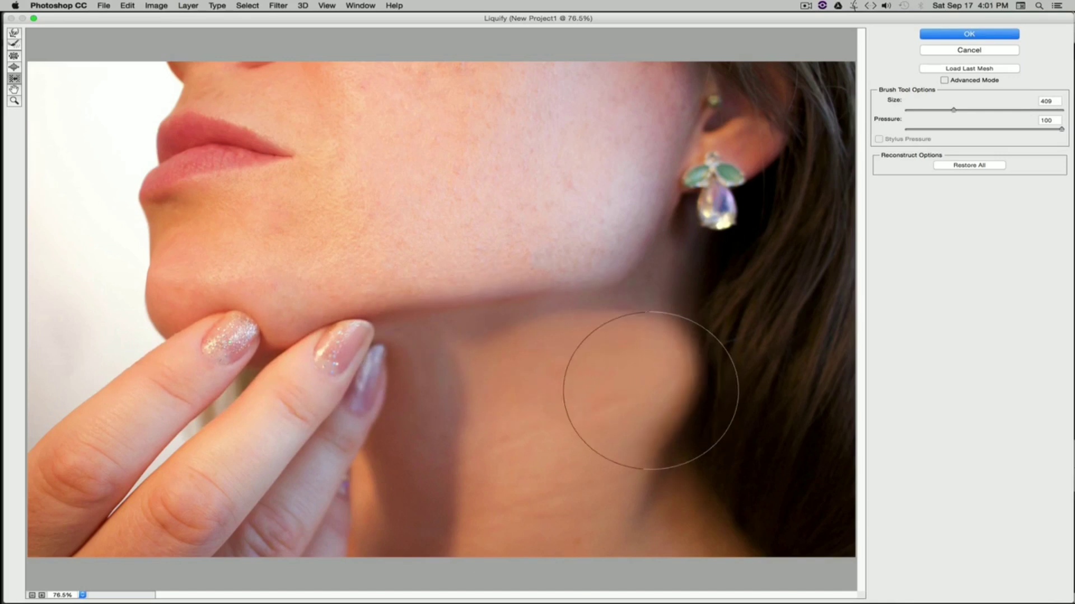
pyautogui.moveTo(202, 392)
pyautogui.mouseDown()
pyautogui.moveTo(397, 351)
pyautogui.moveTo(634, 355)
pyautogui.moveTo(665, 416)
pyautogui.moveTo(356, 348)
pyautogui.moveTo(237, 382)
pyautogui.moveTo(317, 330)
pyautogui.moveTo(599, 412)
pyautogui.moveTo(621, 433)
pyautogui.moveTo(291, 320)
pyautogui.moveTo(195, 405)
pyautogui.moveTo(296, 341)
pyautogui.moveTo(552, 390)
pyautogui.moveTo(700, 392)
pyautogui.moveTo(638, 331)
pyautogui.moveTo(406, 325)
pyautogui.moveTo(264, 358)
pyautogui.moveTo(414, 371)
pyautogui.moveTo(406, 403)
pyautogui.moveTo(611, 395)
pyautogui.mouseUp()
pyautogui.press('super+z')
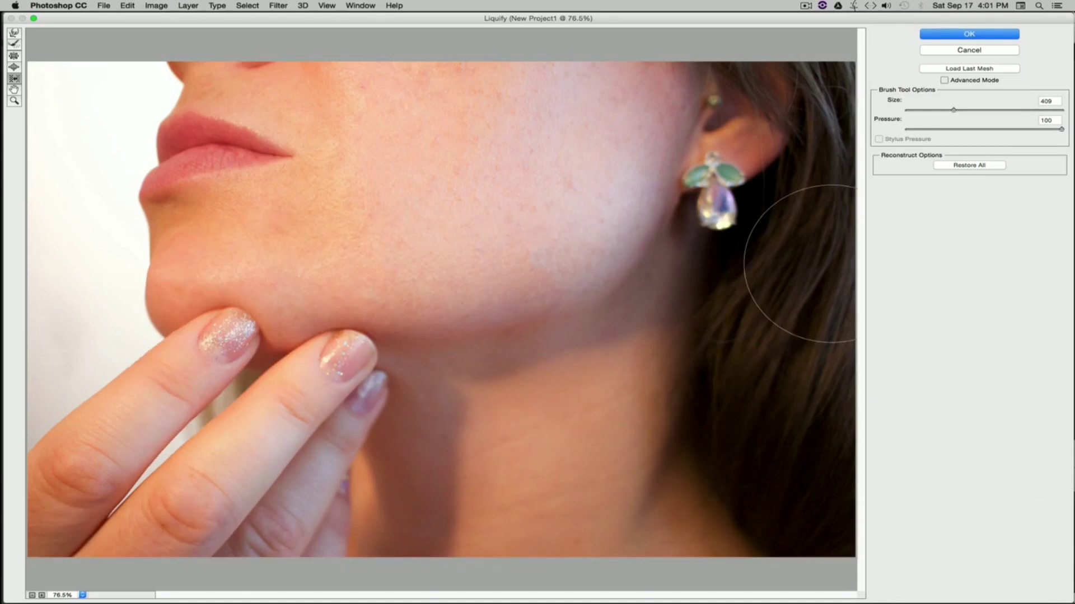
# Step: Select the Reconstruct tool at size 1717 and apply the Liquify changes
pyautogui.click(14, 45)
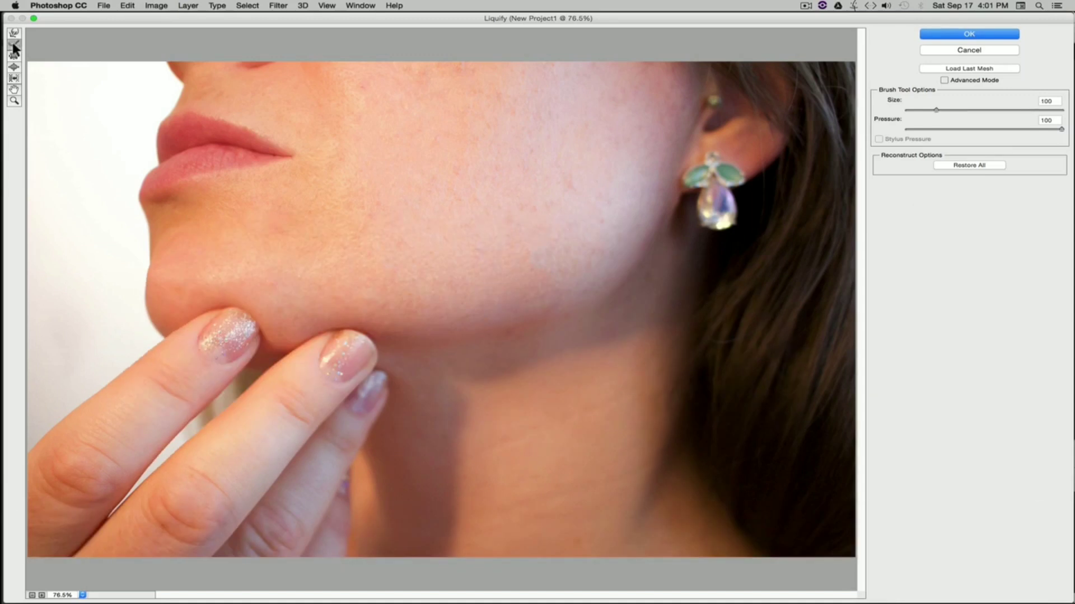
pyautogui.click(981, 110)
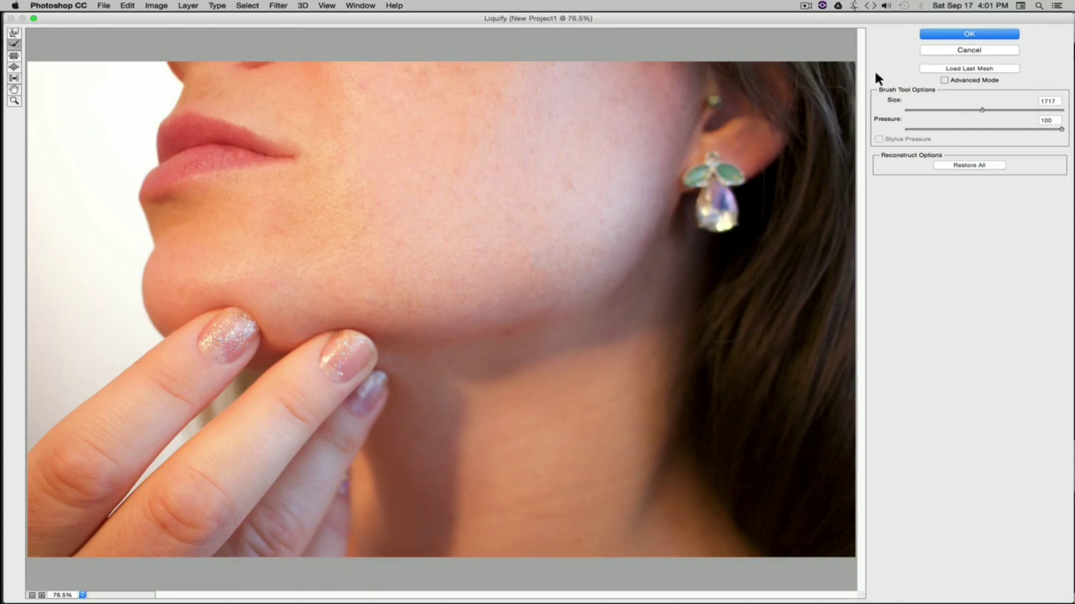
pyautogui.click(967, 35)
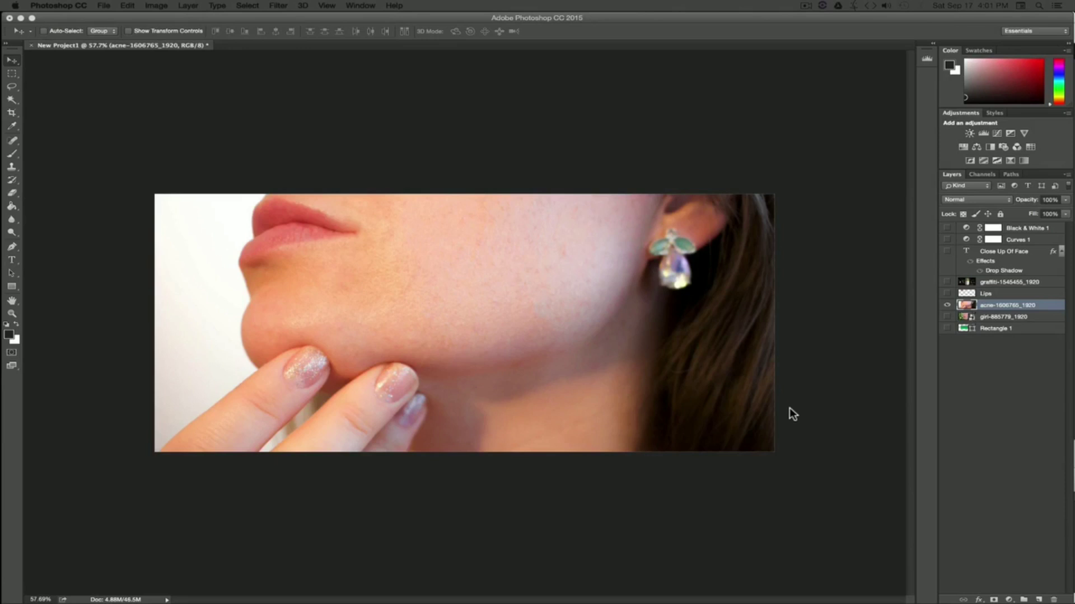
# Step: Extend the canvas slightly past the image's right edge with the Crop tool and commit the crop
pyautogui.click(12, 114)
pyautogui.moveTo(771, 322); pyautogui.dragTo(791, 324)
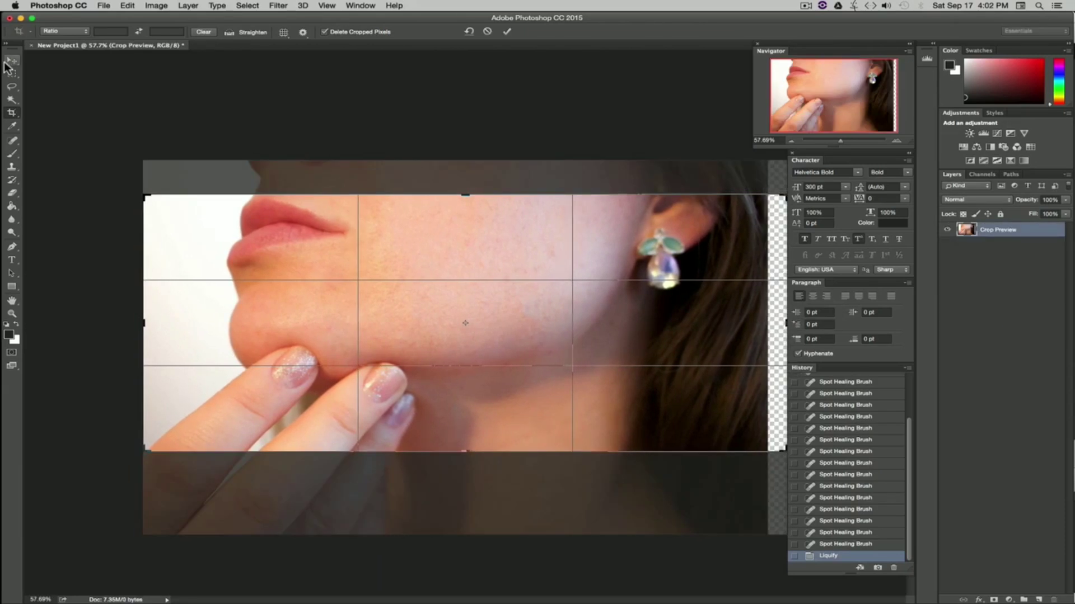
pyautogui.press('Return')
pyautogui.moveTo(840, 140); pyautogui.dragTo(839, 141)
pyautogui.press('v')
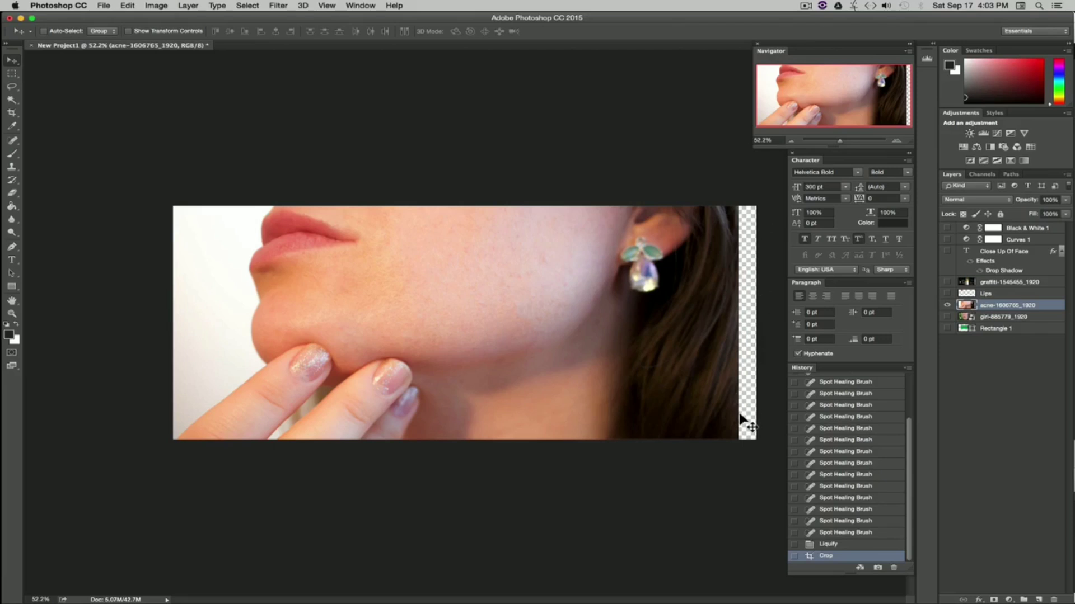
# Step: Select the empty strip along the right edge and fill it with Content-Aware fill, then deselect
pyautogui.click(12, 75)
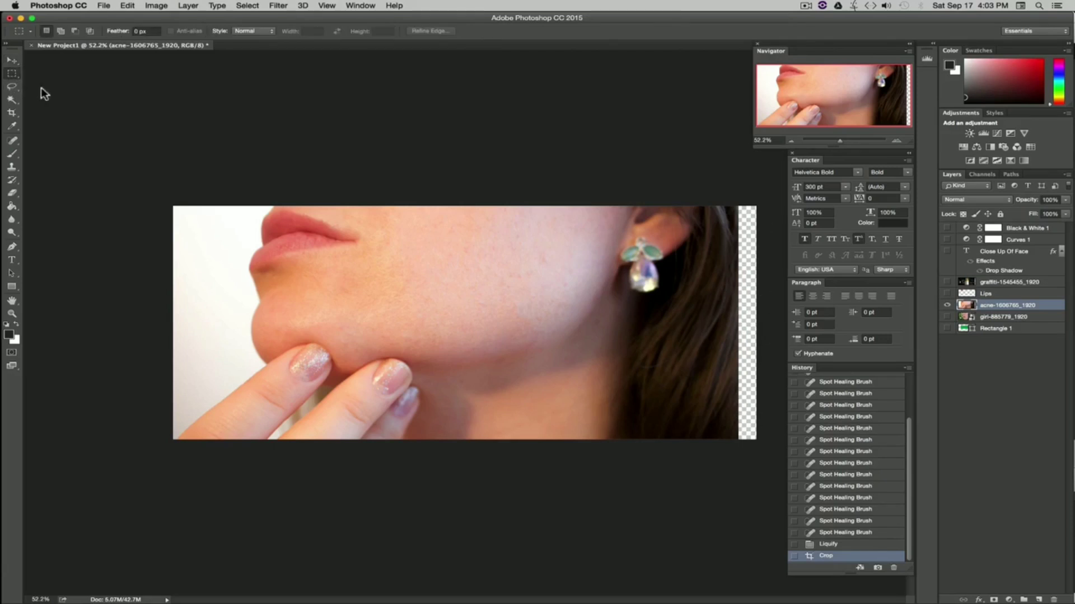
pyautogui.moveTo(722, 201); pyautogui.dragTo(749, 451)
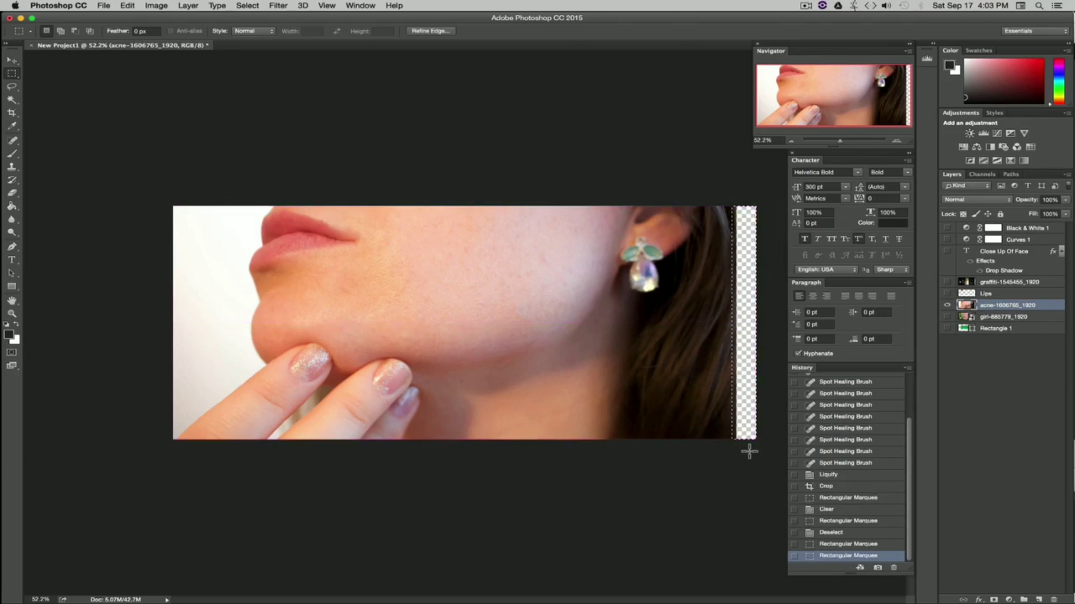
pyautogui.hotkey('shift', 'BackSpace')
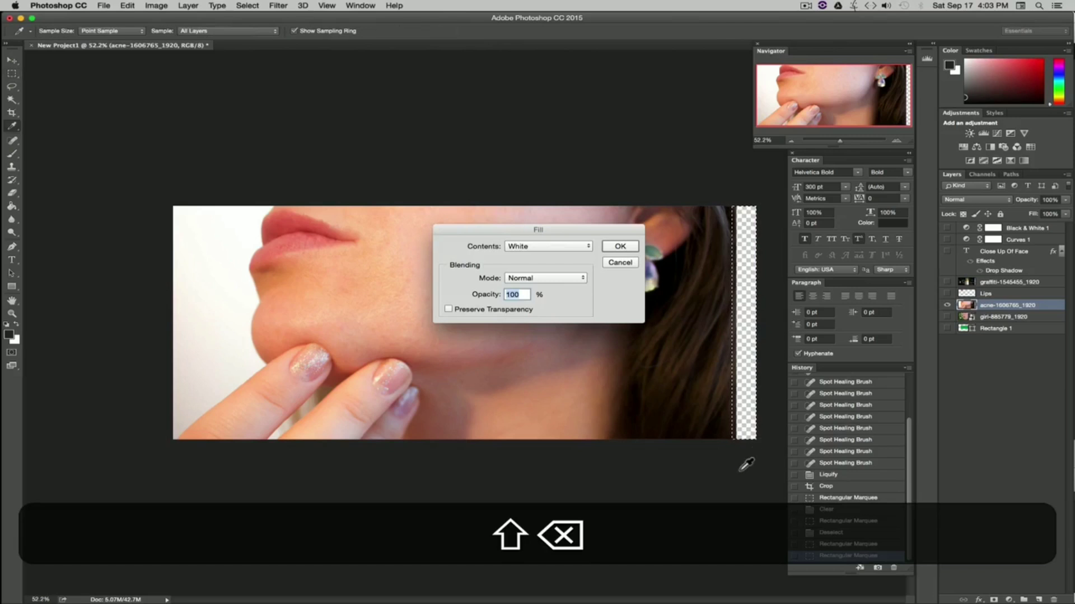
pyautogui.click(531, 248)
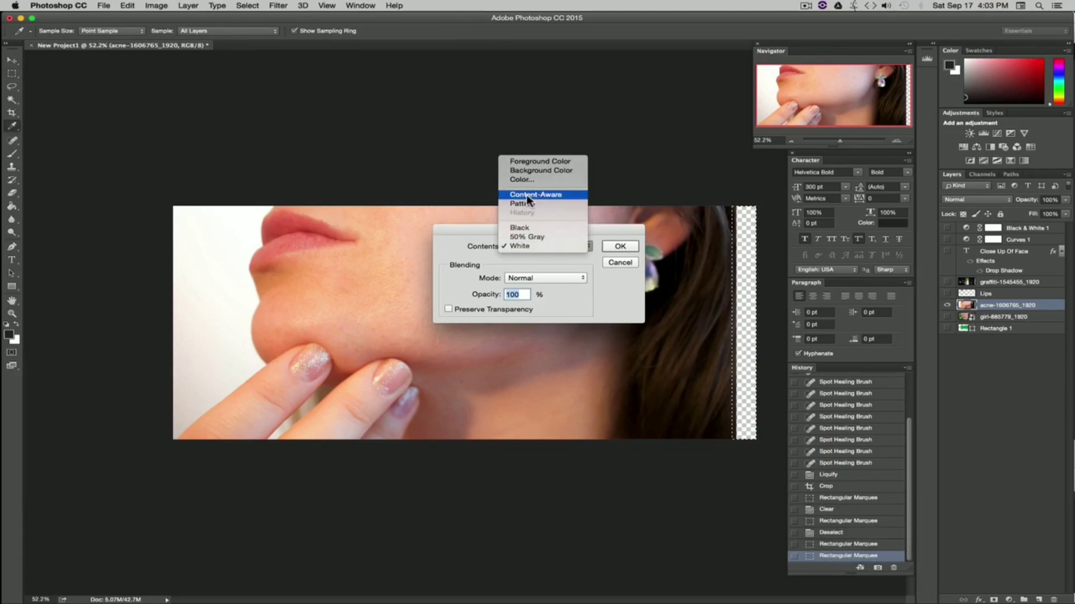
pyautogui.click(549, 196)
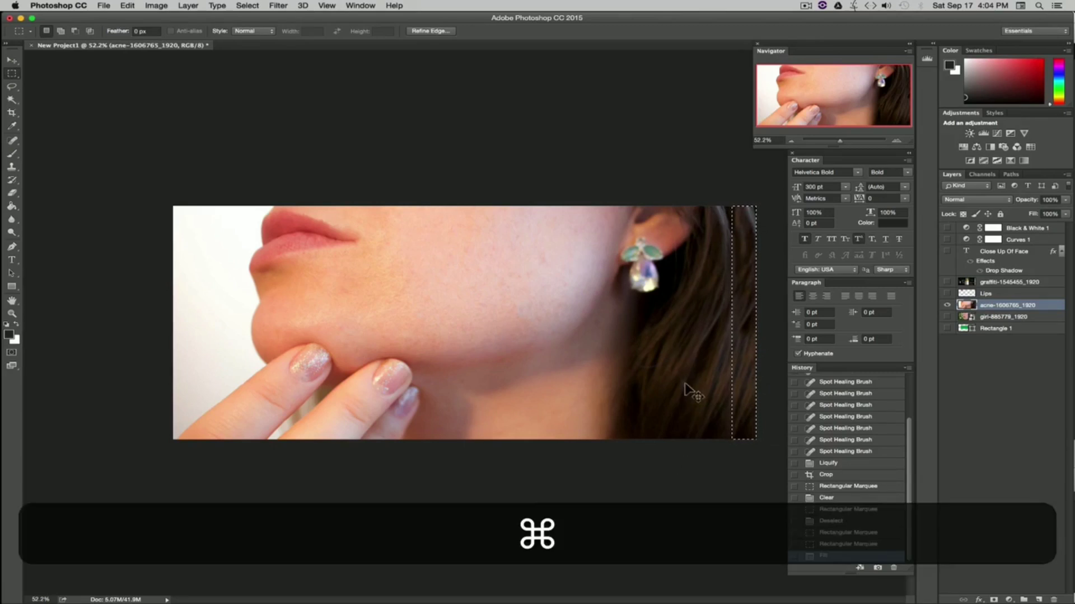
pyautogui.press('super+d')
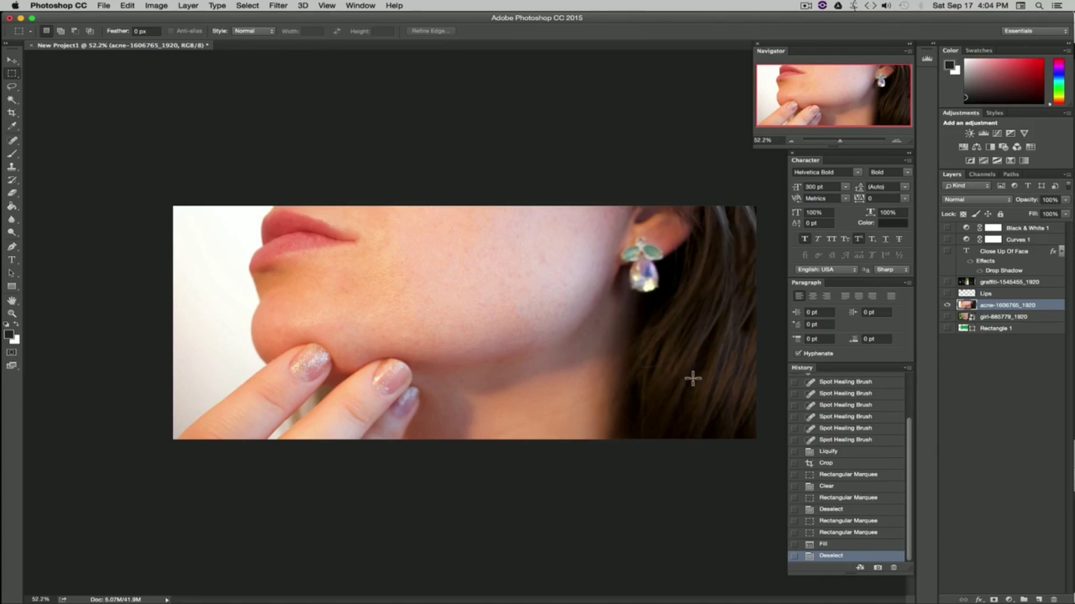
# Step: Select the top-right corner area, fill it with Content-Aware fill, and deselect
pyautogui.moveTo(730, 248); pyautogui.dragTo(760, 202)
pyautogui.hotkey('shift', 'BackSpace')
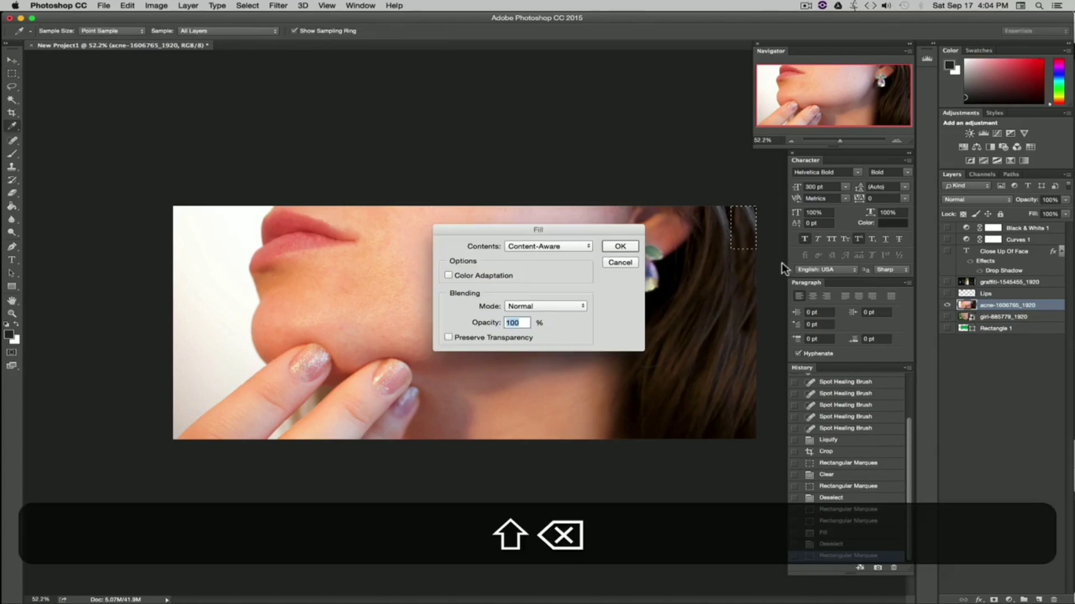
pyautogui.click(620, 244)
pyautogui.press('super+d')
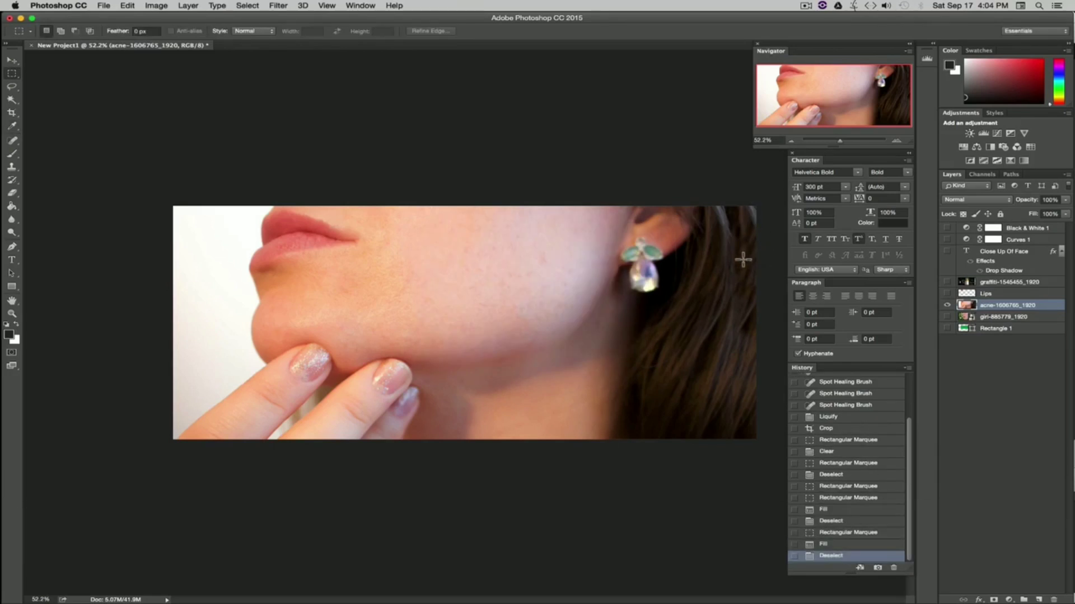
# Step: Select a narrow strip along the image's right edge, fill it with Content-Aware fill, and deselect
pyautogui.moveTo(745, 245); pyautogui.dragTo(720, 339)
pyautogui.hotkey('shift', 'BackSpace')
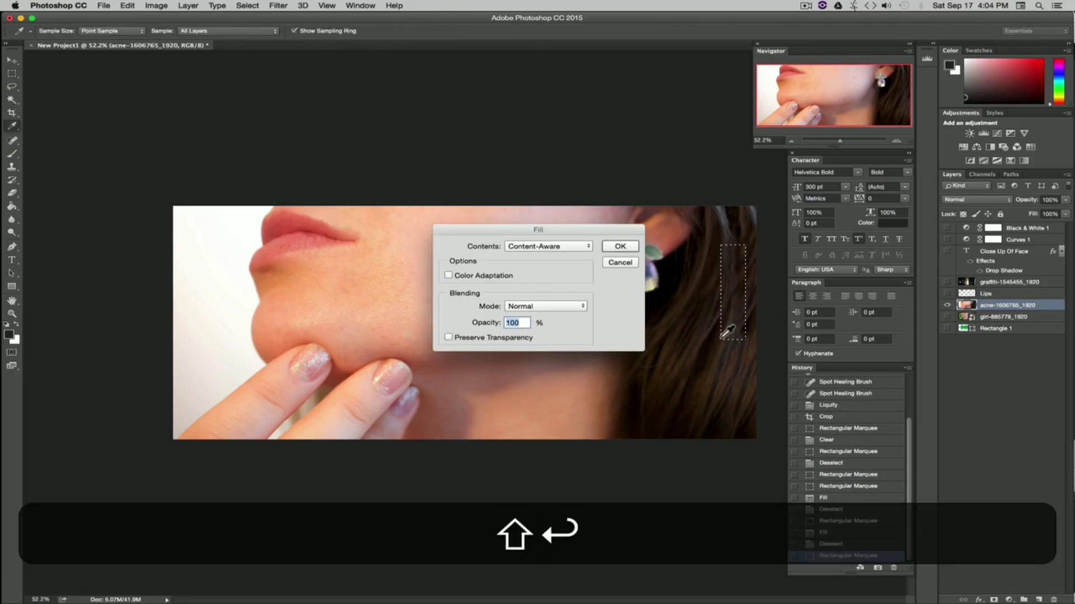
pyautogui.press('Return')
pyautogui.press('super+d')
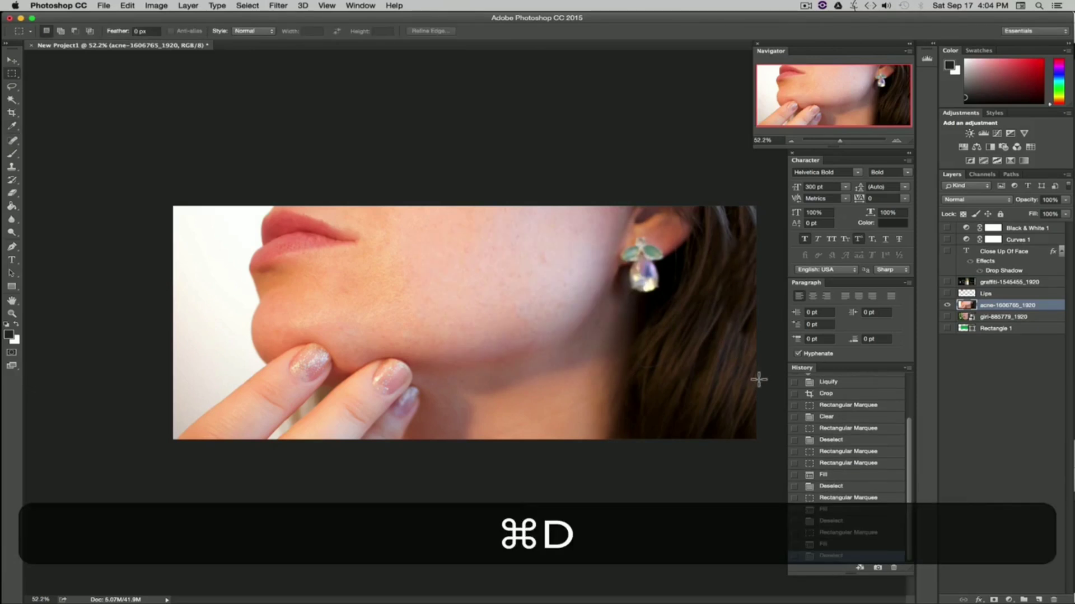
# Step: Select the top-right corner area again, fill it with Content-Aware fill, and deselect
pyautogui.moveTo(721, 199); pyautogui.dragTo(757, 247)
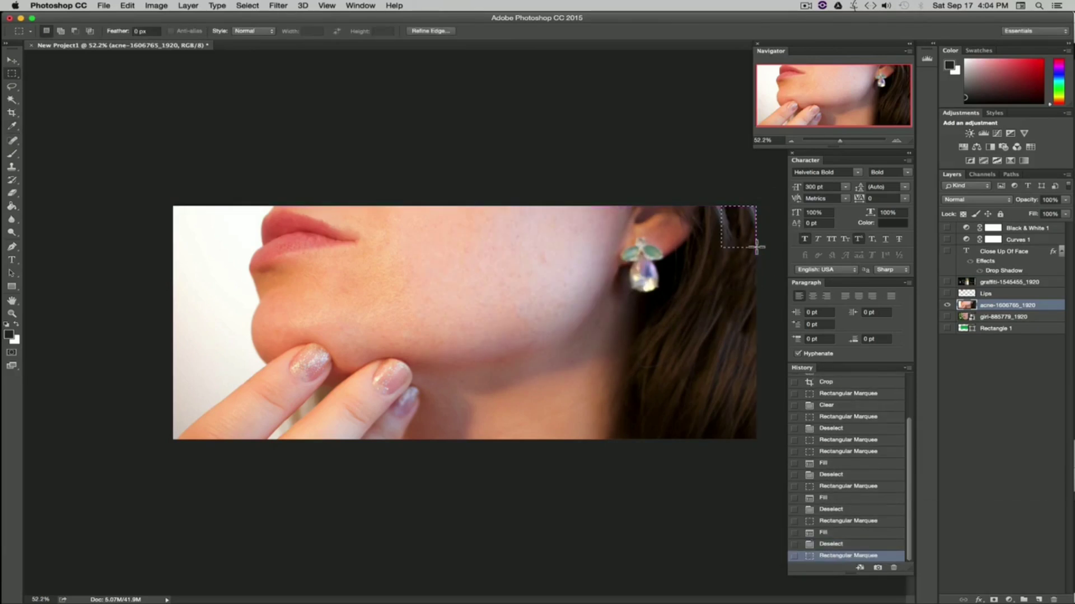
pyautogui.hotkey('shift', 'BackSpace')
pyautogui.click(620, 247)
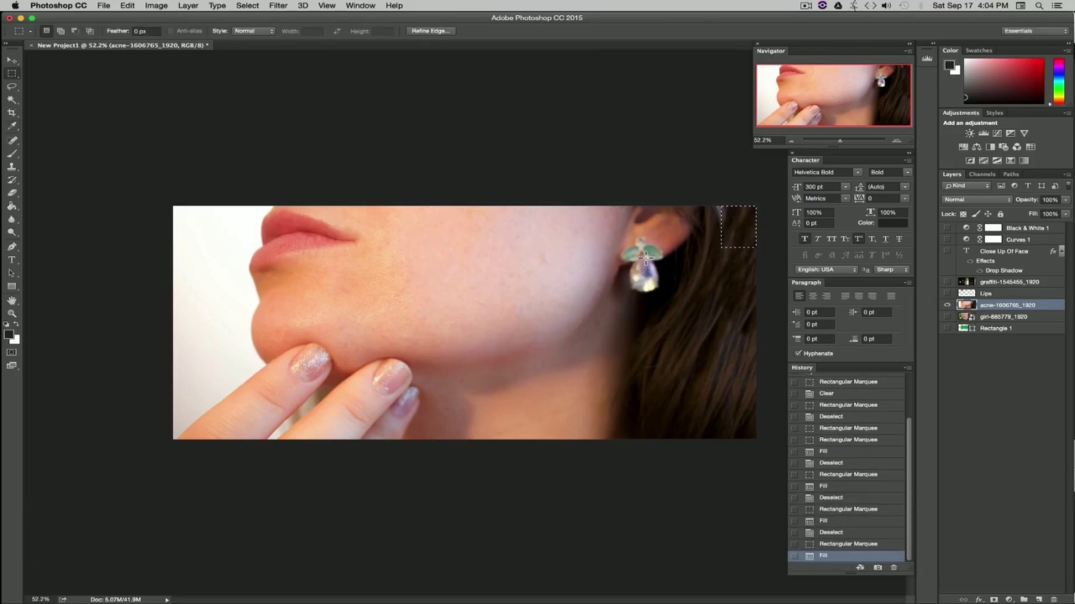
pyautogui.press('super+d')
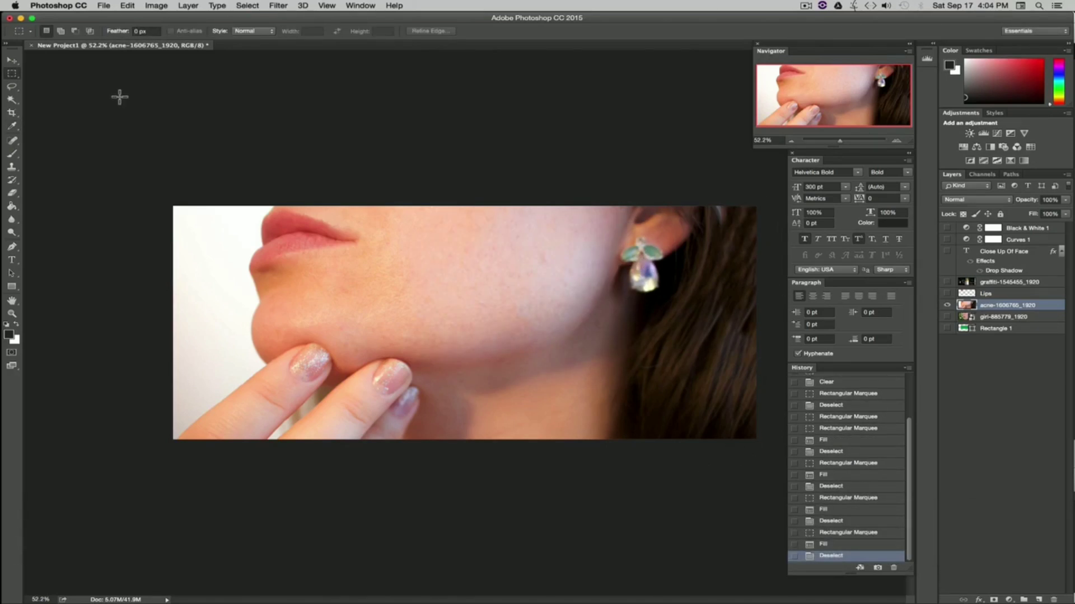
# Step: Extend the canvas slightly below the image's bottom edge with the Crop tool and commit the crop
pyautogui.press('c')
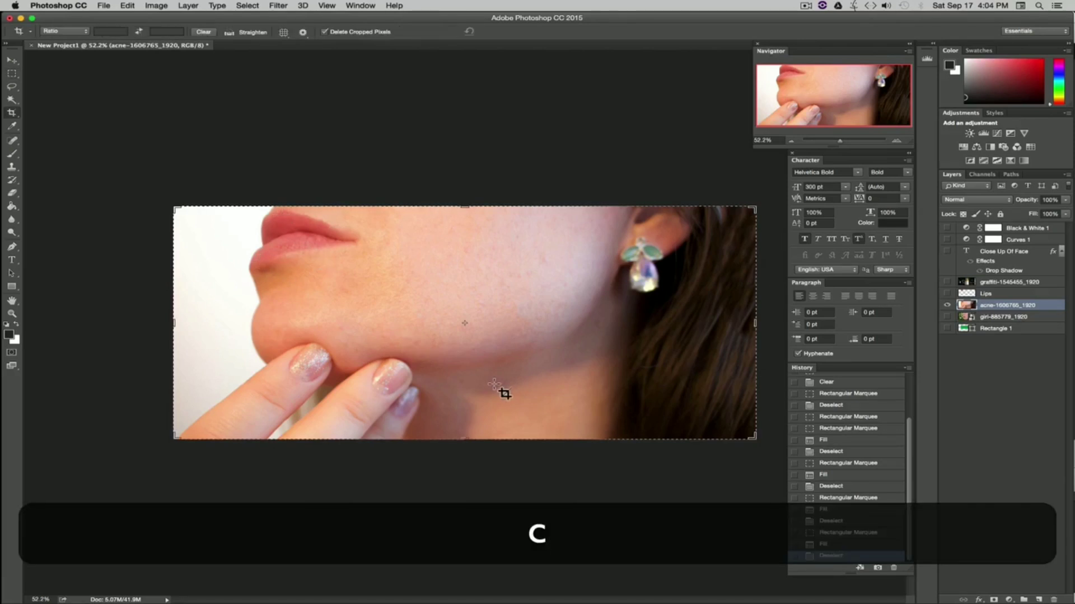
pyautogui.moveTo(468, 446); pyautogui.dragTo(467, 448)
pyautogui.press('v')
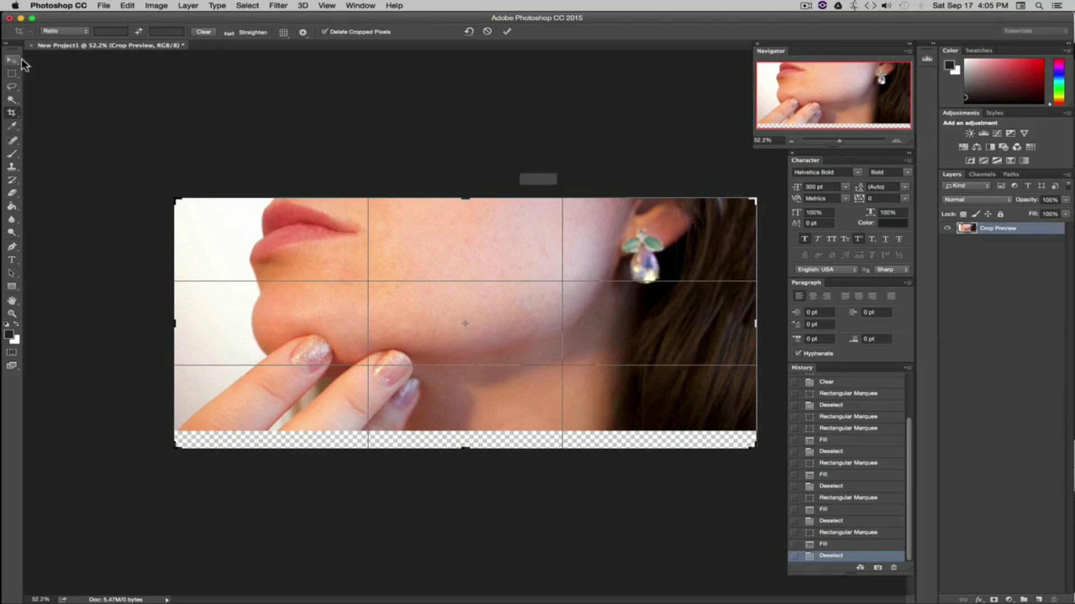
pyautogui.click(631, 204)
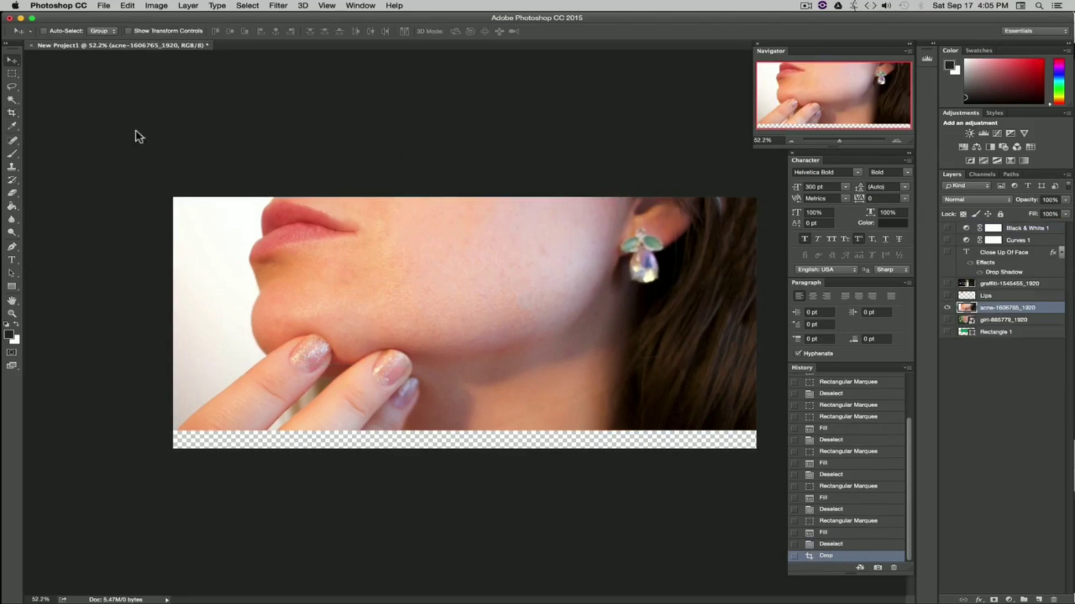
# Step: Select the empty strip along the bottom edge, fill it with Content-Aware fill, and deselect
pyautogui.click(10, 75)
pyautogui.moveTo(756, 449); pyautogui.dragTo(149, 428)
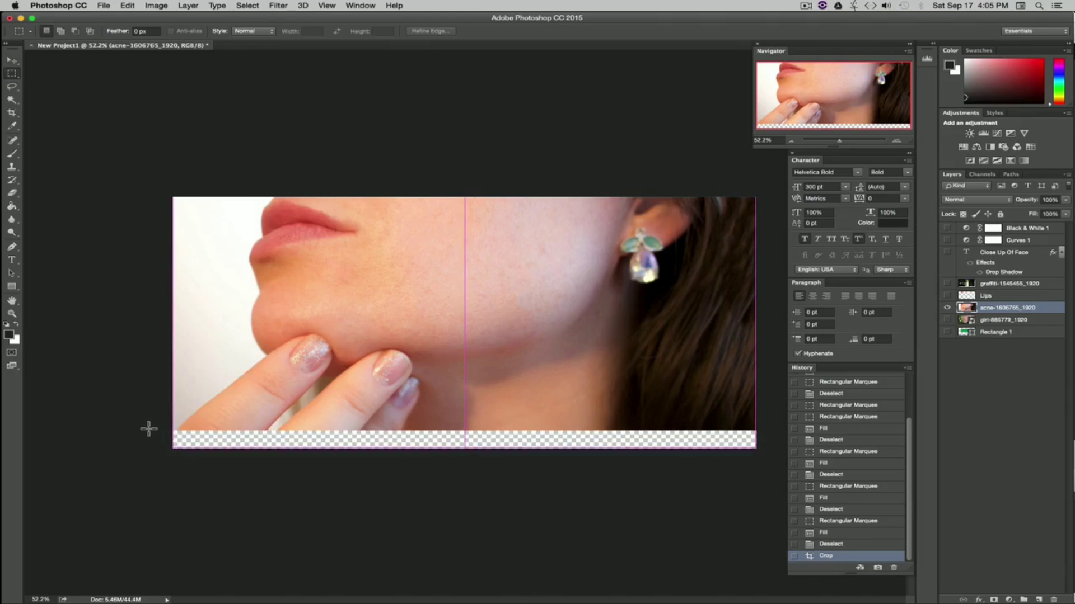
pyautogui.press('shift')
pyautogui.hotkey('shift', 'BackSpace')
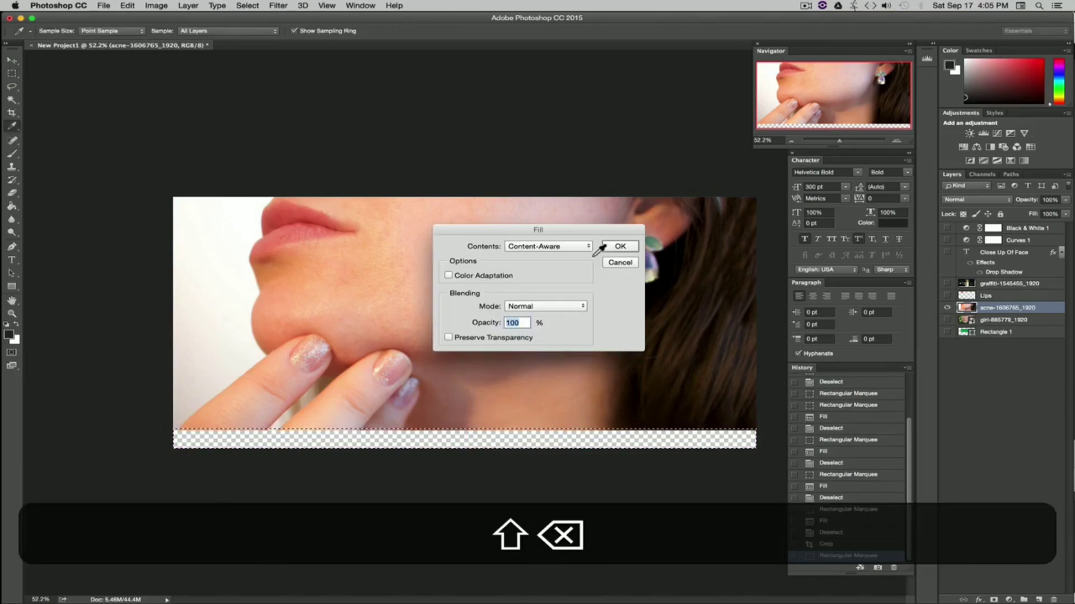
pyautogui.click(623, 247)
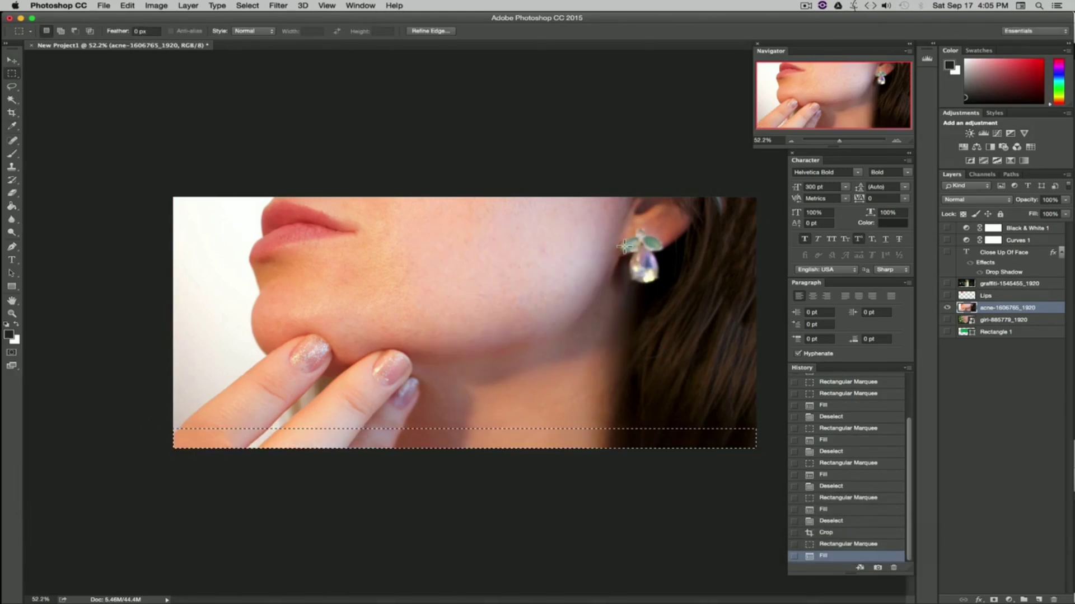
pyautogui.press('super')
pyautogui.press('super+d')
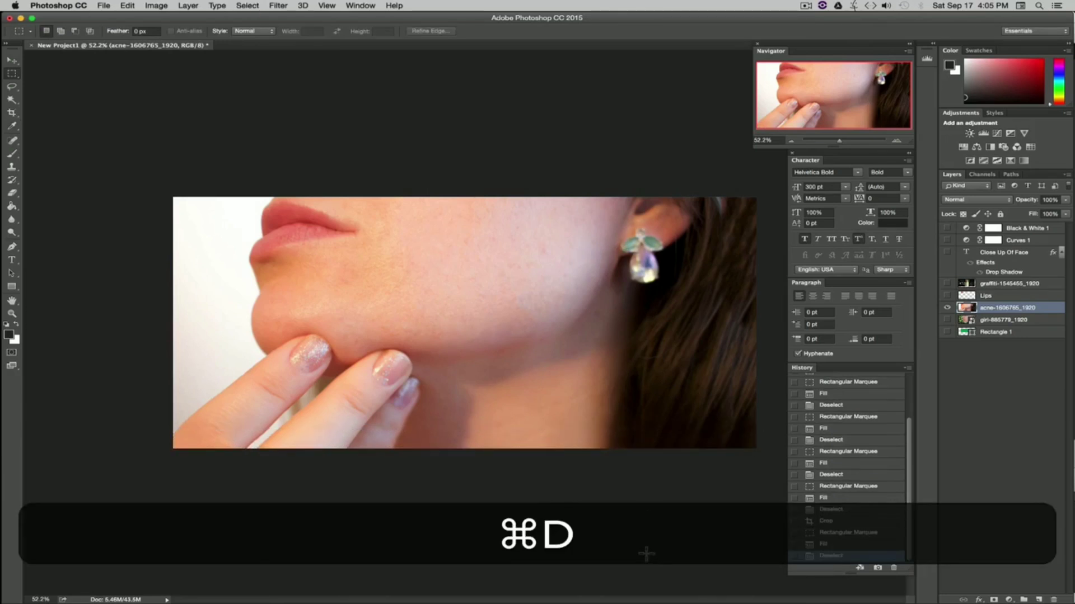
# Step: Step back and forward through the history to compare the bottom fill with the unfilled state, then deselect
pyautogui.press('super+z')
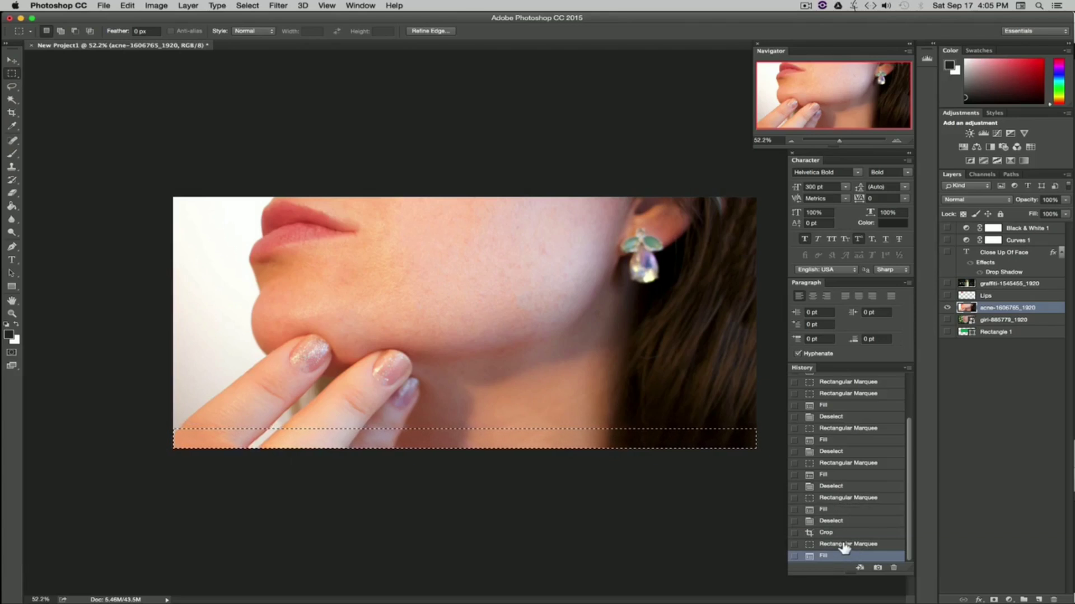
pyautogui.click(846, 544)
pyautogui.press('super+z')
pyautogui.click(435, 498)
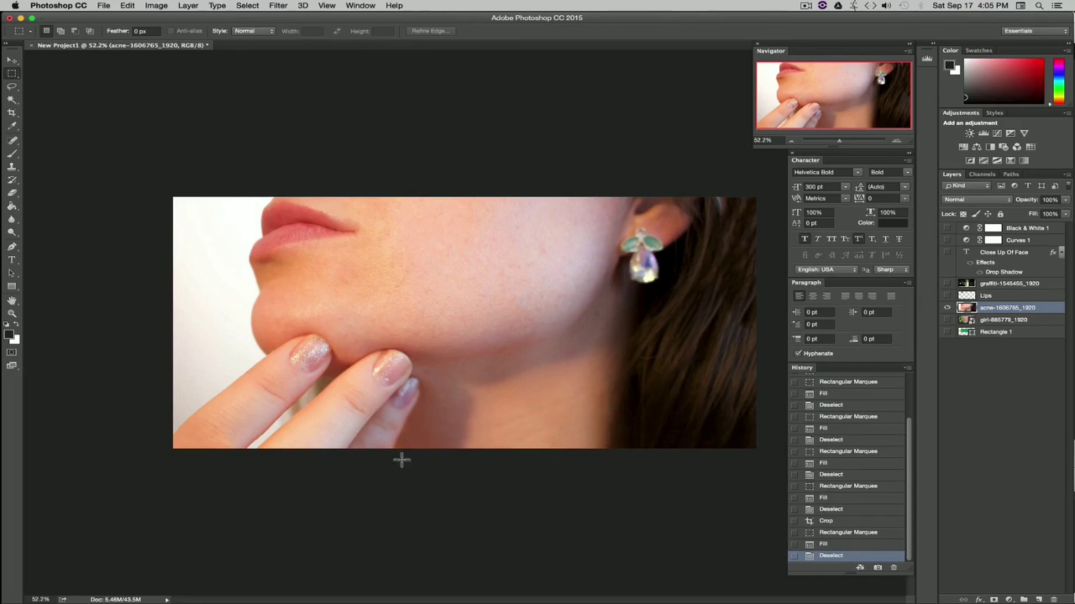
# Step: Extend the canvas slightly past the image's left edge with the Crop tool and commit the crop
pyautogui.press('c')
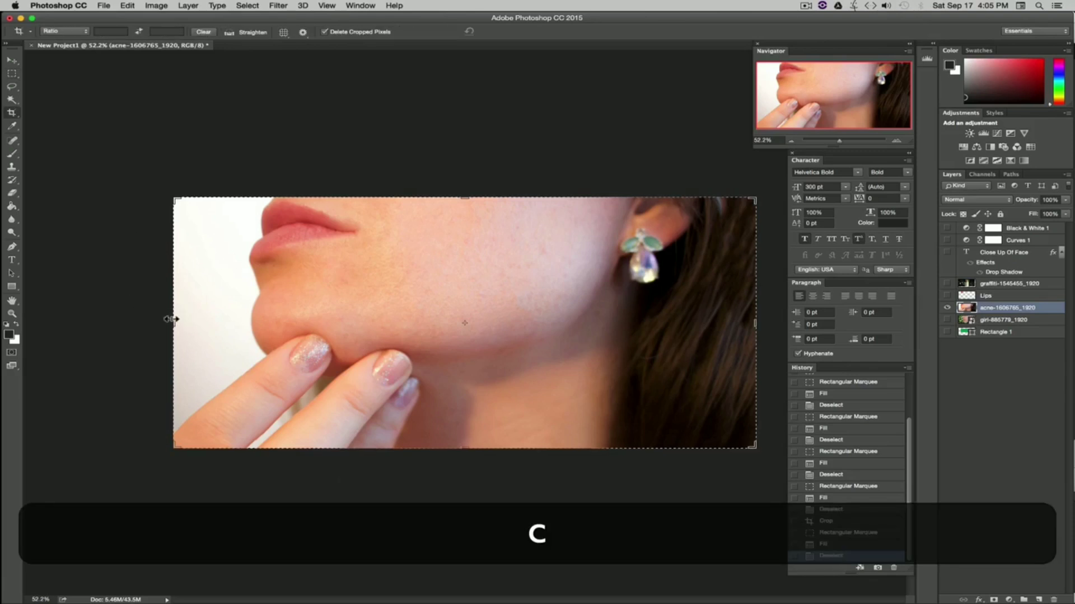
pyautogui.moveTo(171, 319)
pyautogui.mouseDown()
pyautogui.moveTo(156, 313)
pyautogui.moveTo(164, 318)
pyautogui.mouseUp()
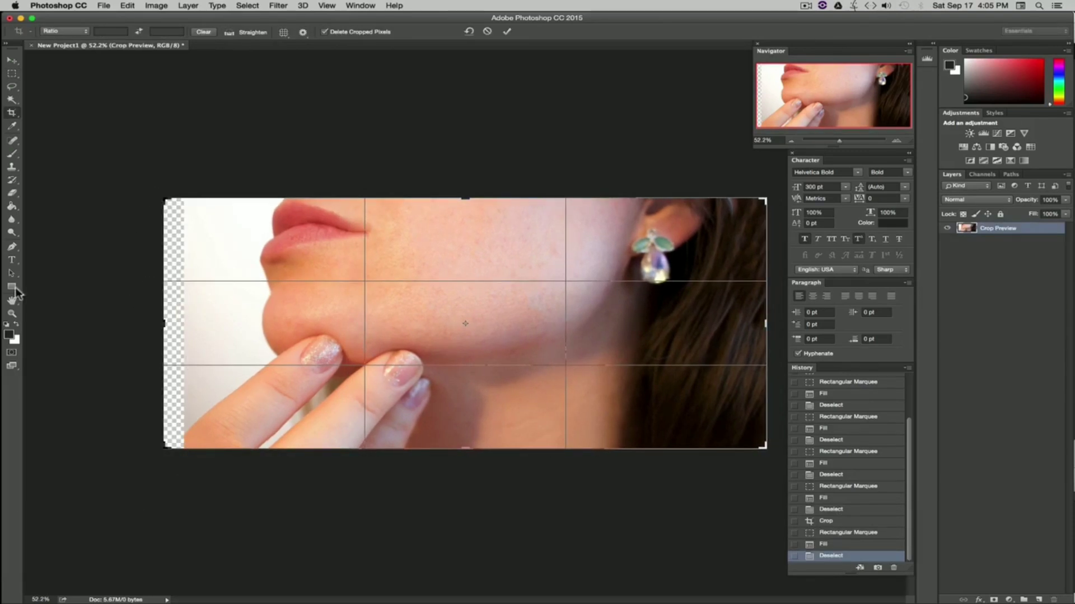
pyautogui.press('Return')
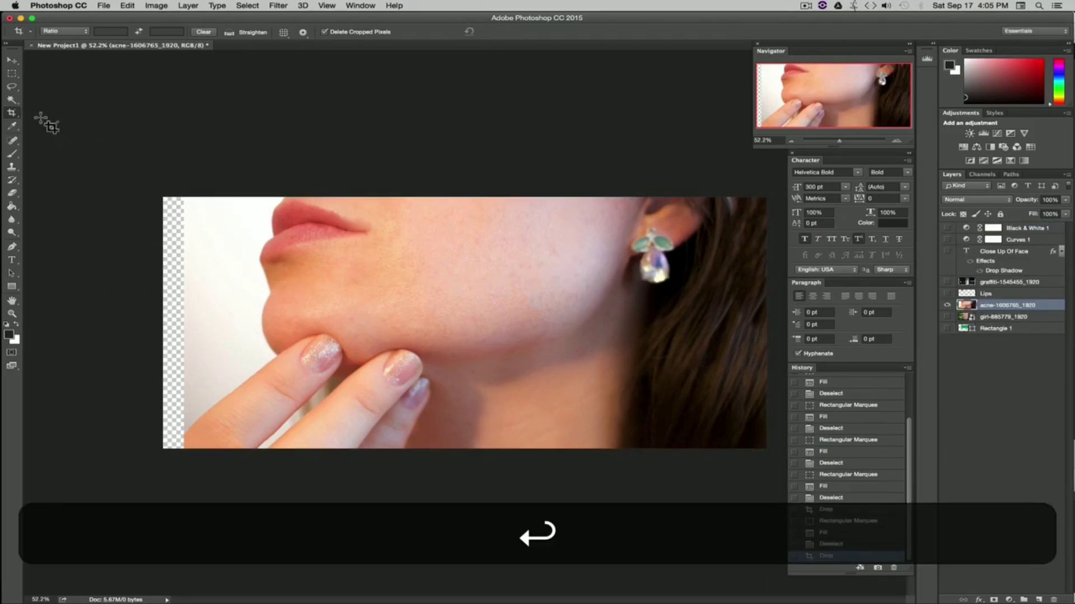
# Step: Select the empty strip along the left edge, fill it with Content-Aware fill, and deselect
pyautogui.click(12, 73)
pyautogui.moveTo(136, 180); pyautogui.dragTo(186, 467)
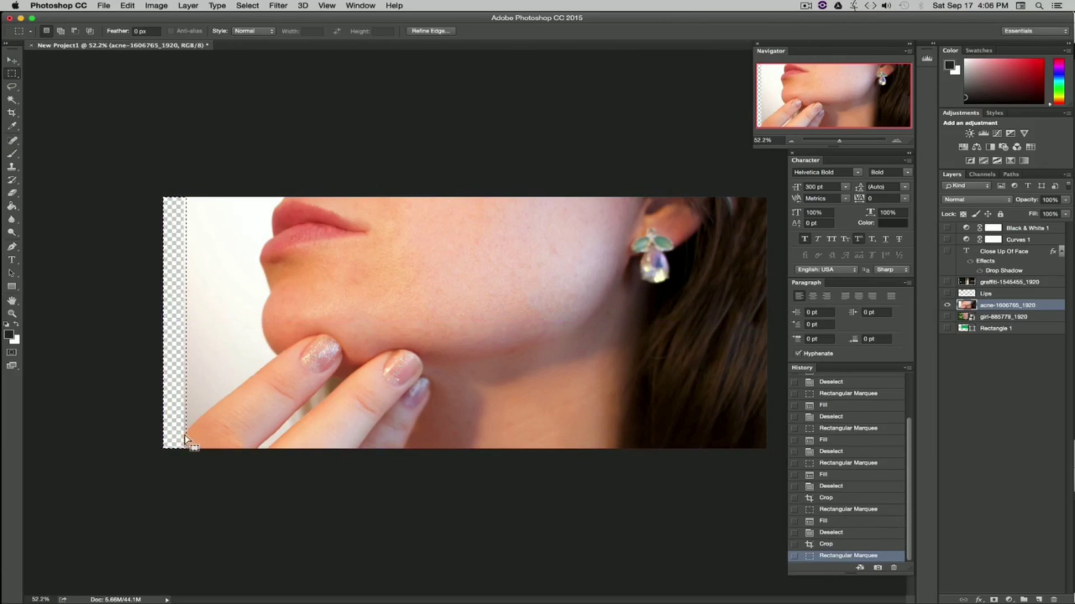
pyautogui.hotkey('shift', 'BackSpace')
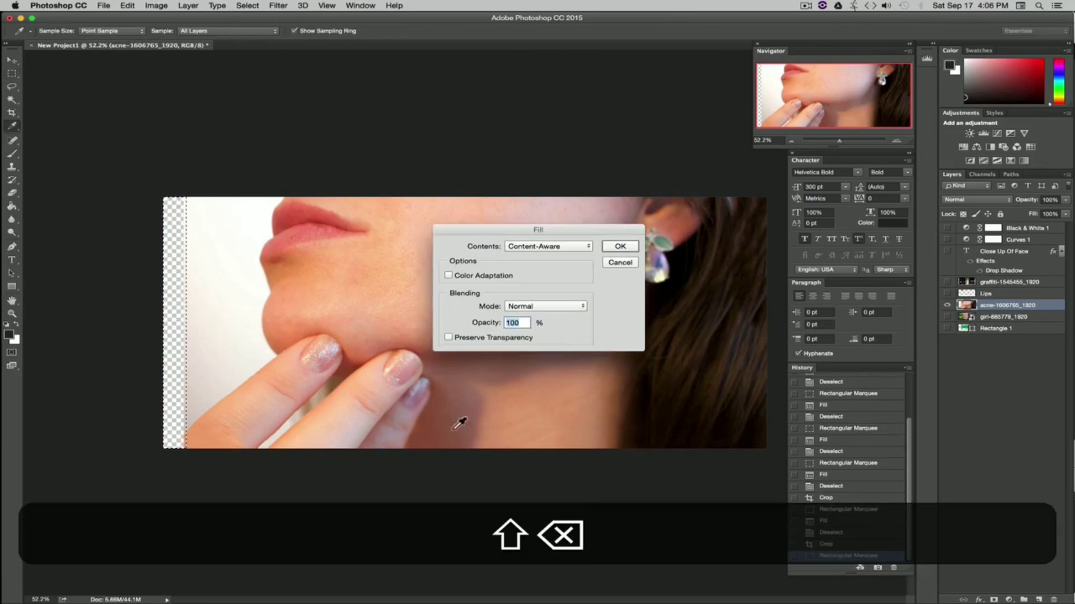
pyautogui.click(610, 253)
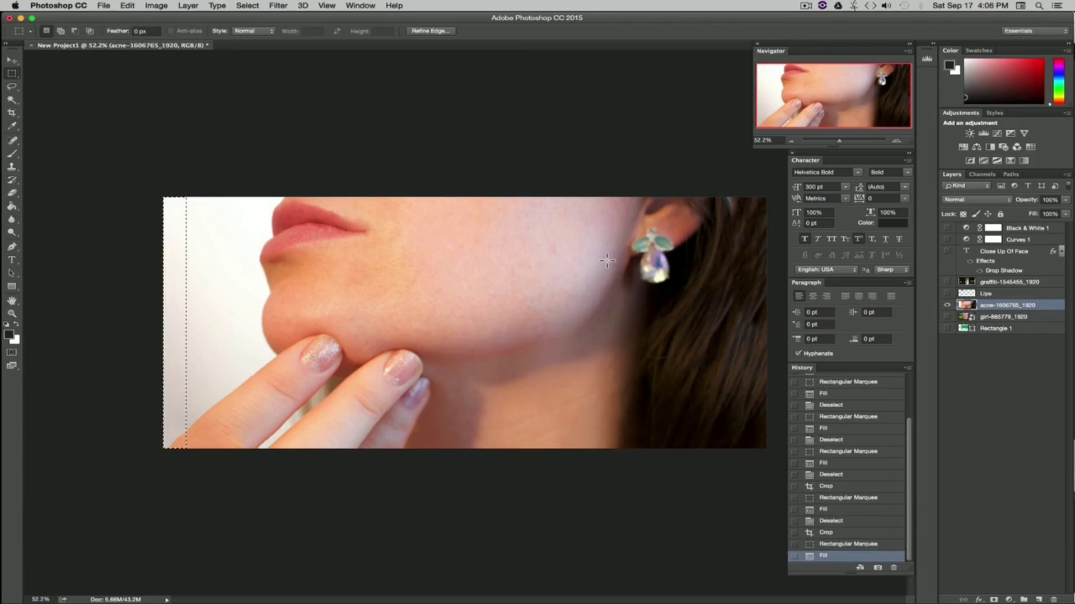
pyautogui.press('super+d')
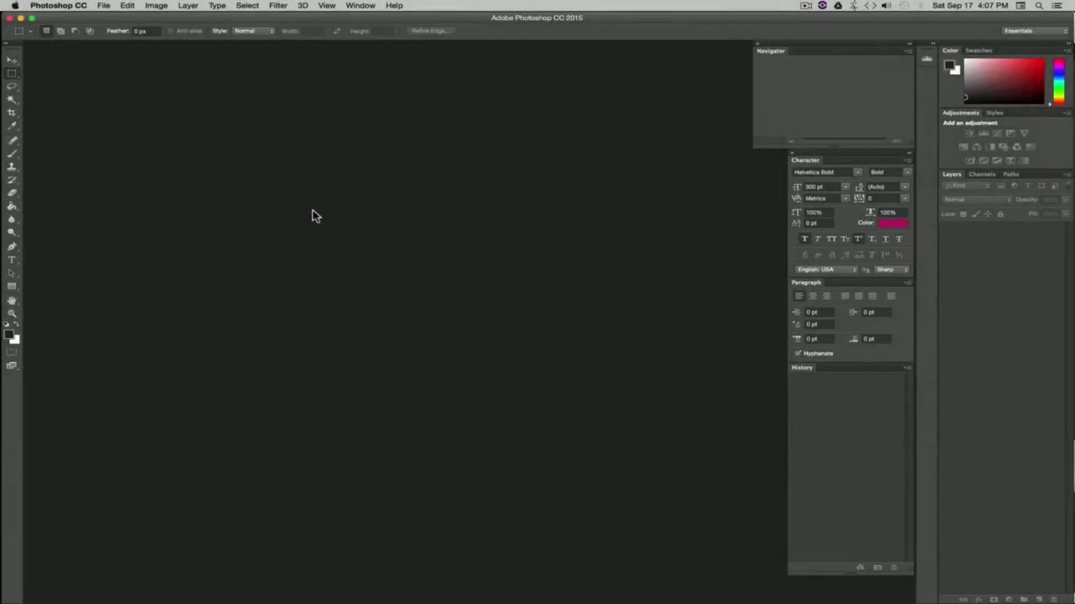
# Step: Create a new 1920 × 1080 pixel document at 72 pixels/inch with a white background
pyautogui.click(105, 6)
pyautogui.click(110, 19)
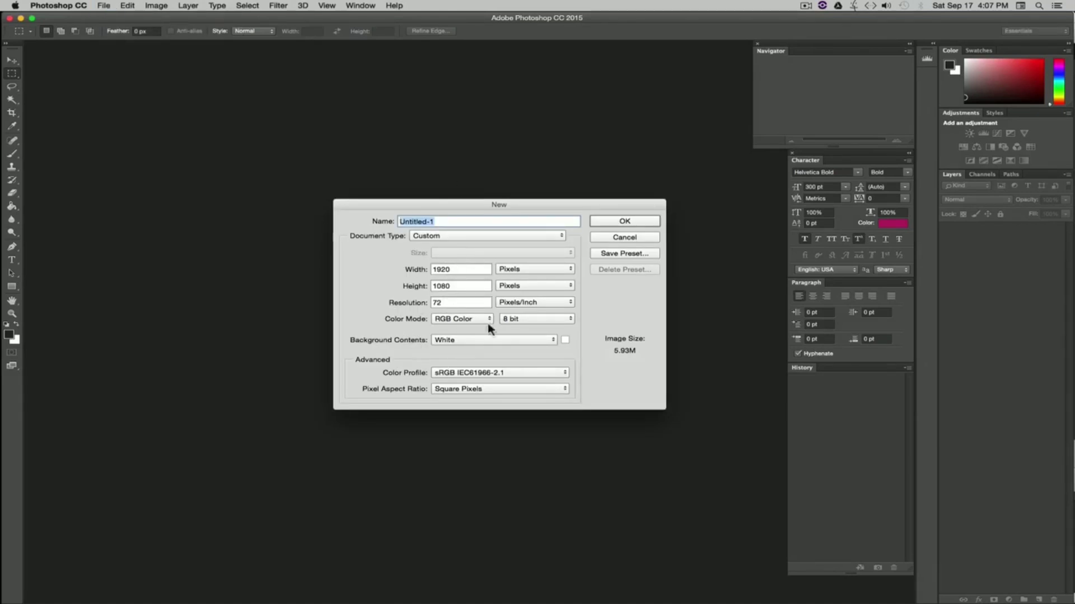
pyautogui.click(619, 224)
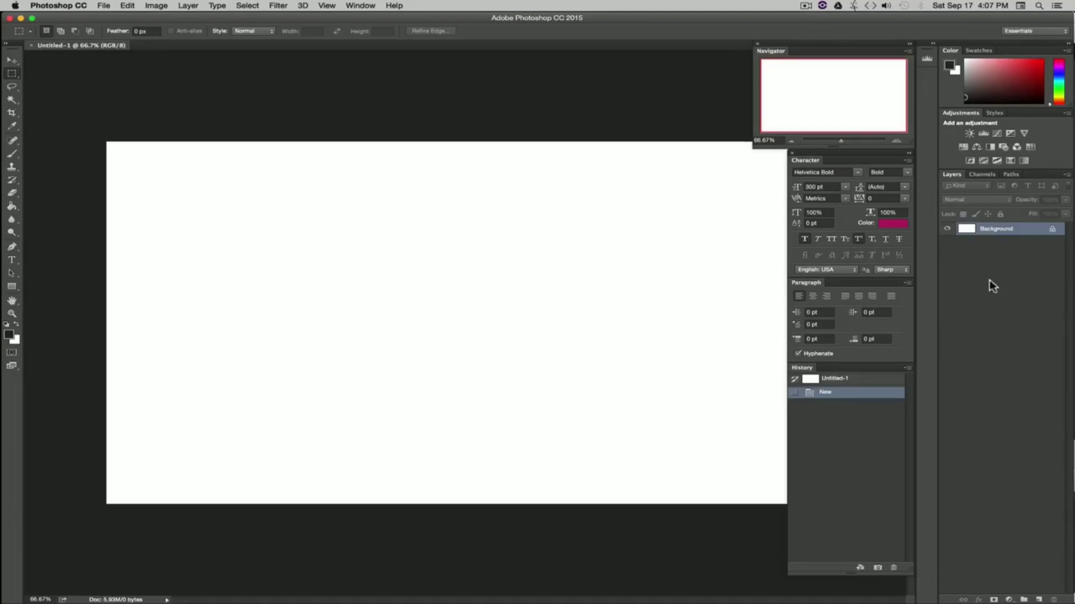
# Step: Convert the locked Background layer into a regular editable layer
pyautogui.keyDown('alt'); pyautogui.doubleClick(1029, 234); pyautogui.keyUp('alt')
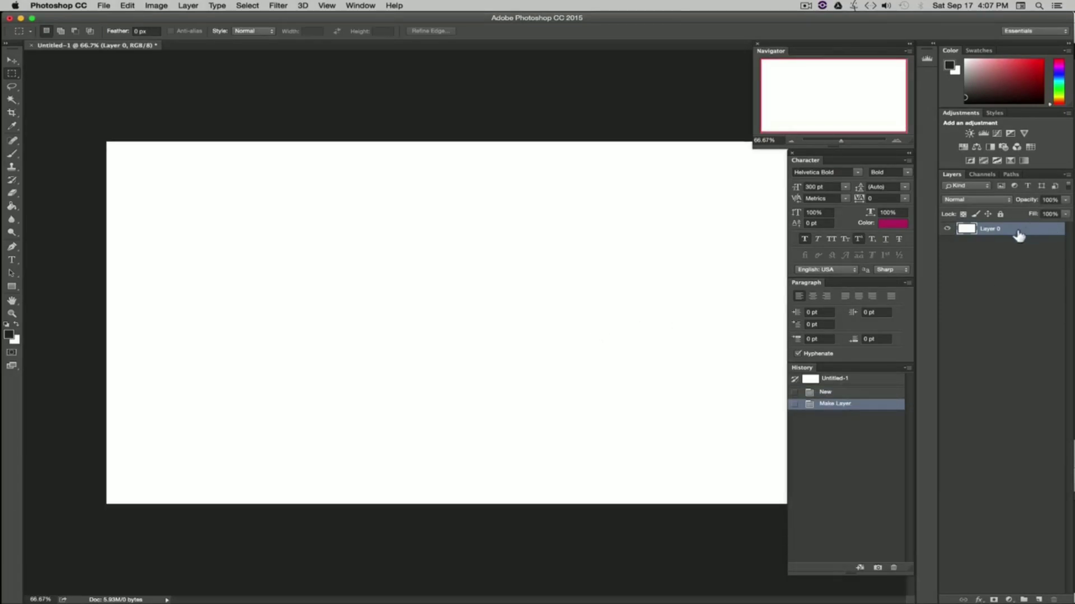
pyautogui.moveTo(841, 142); pyautogui.dragTo(840, 141)
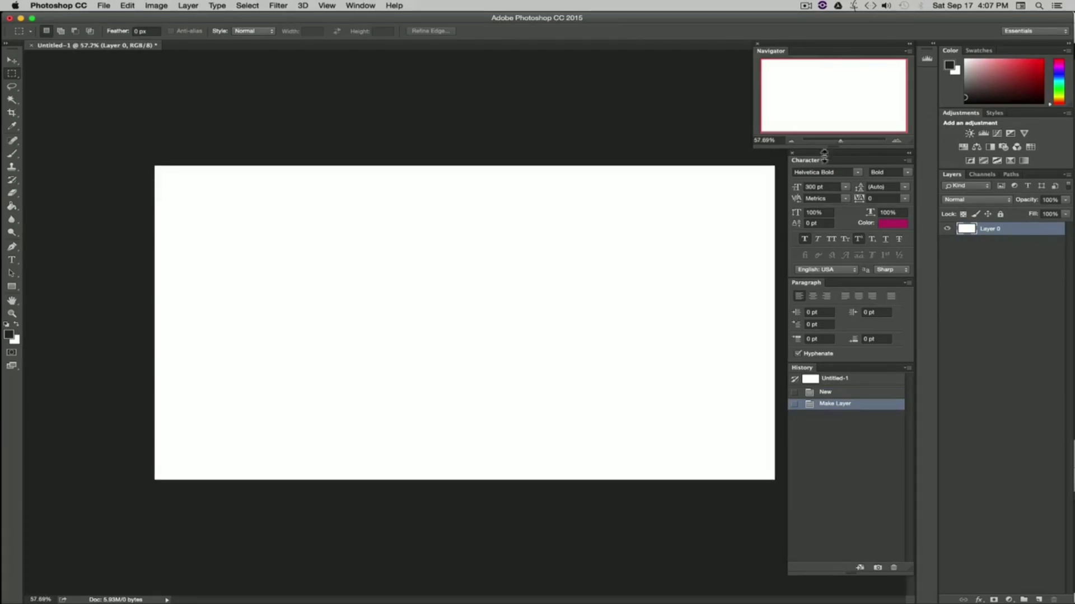
# Step: Switch to Finder, open the Logos folder, and drag OVC Masters LOGO 1920x1080.png onto the new canvas
pyautogui.press('super+Tab')
pyautogui.press('super+Tab')
pyautogui.press('super+Tab')
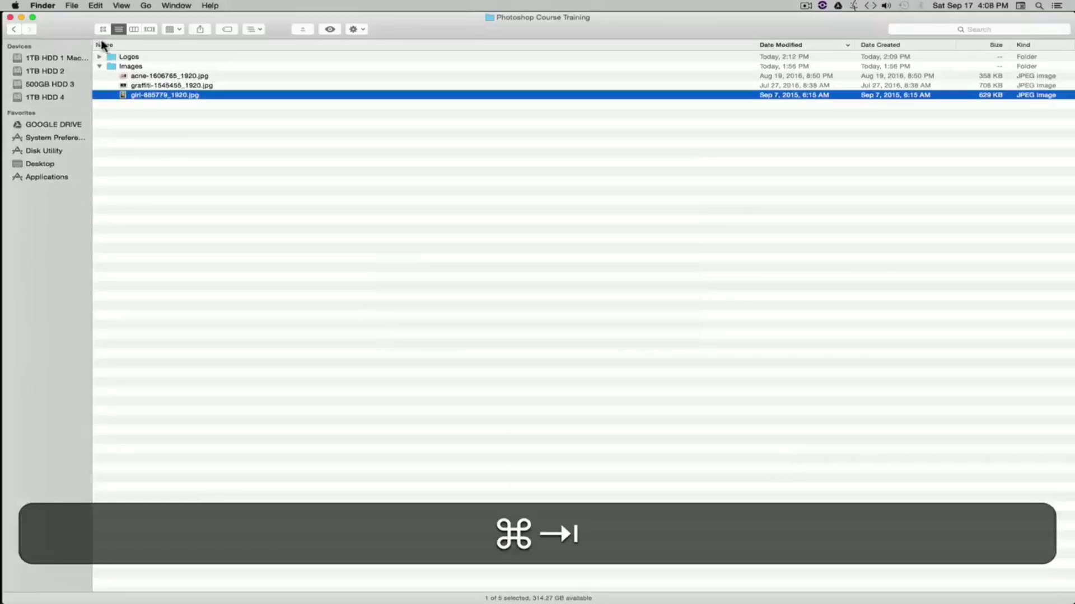
pyautogui.click(99, 67)
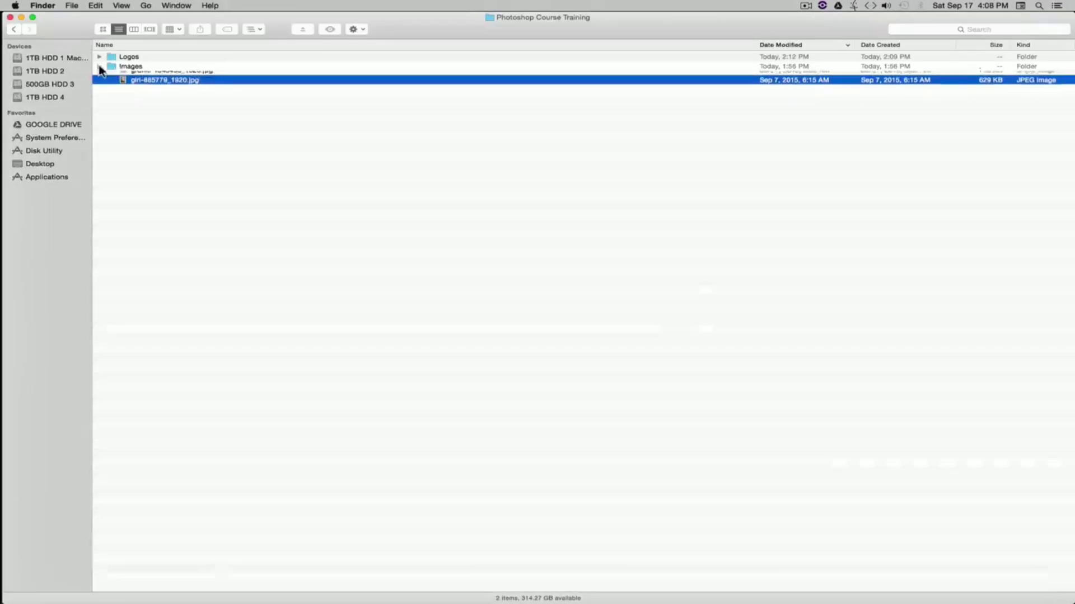
pyautogui.click(100, 57)
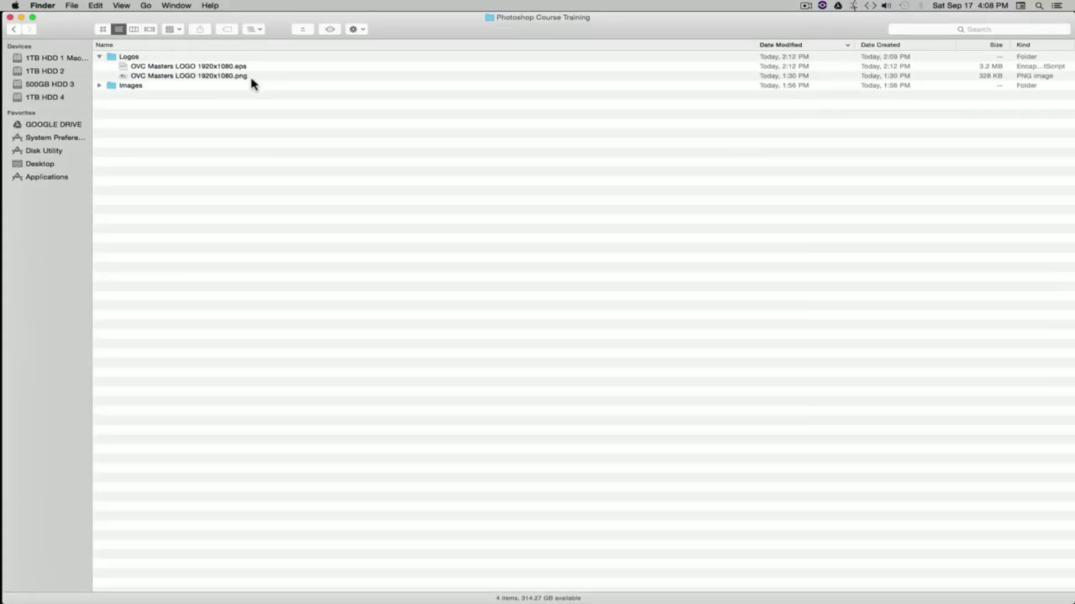
pyautogui.click(212, 76)
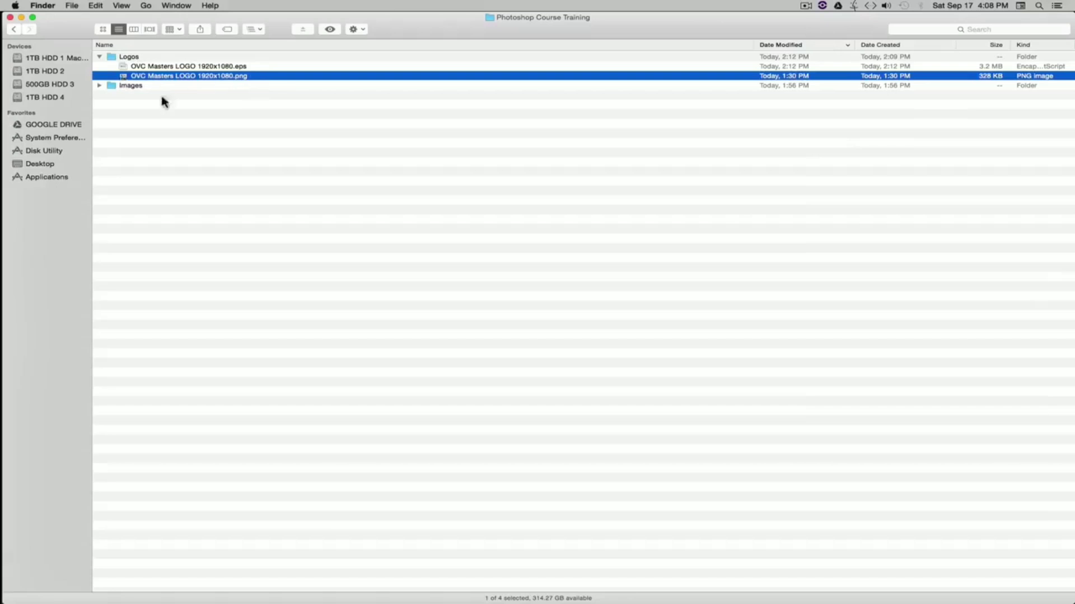
pyautogui.moveTo(124, 77); pyautogui.dragTo(402, 283)
pyautogui.press('super+Tab')
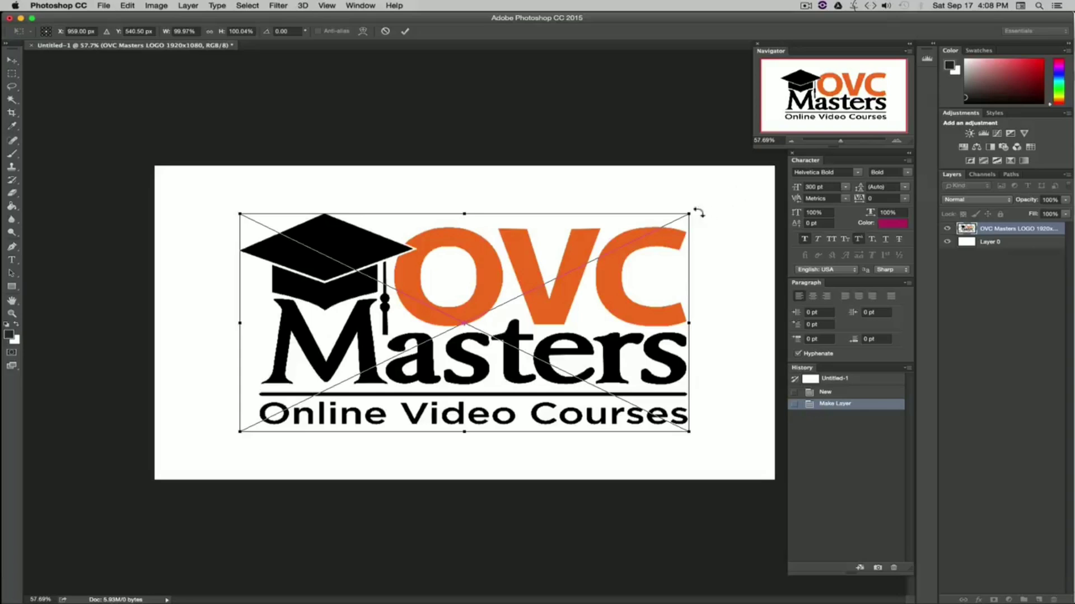
# Step: Scale the placed logo proportionally to about 137%, center it to fill the canvas, and commit the placement
pyautogui.moveTo(689, 213); pyautogui.dragTo(851, 134)
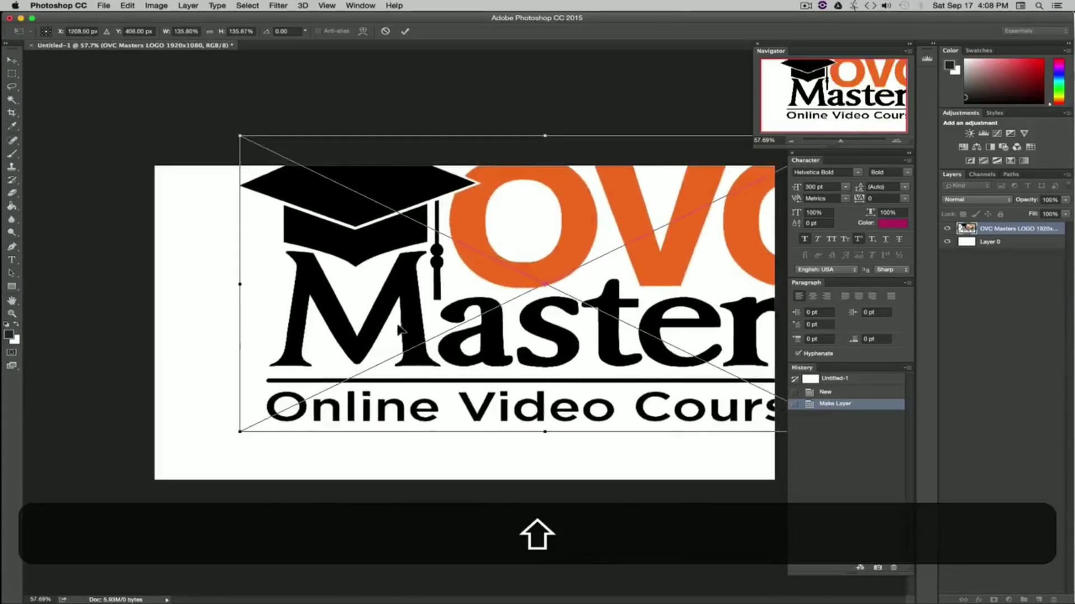
pyautogui.moveTo(400, 330); pyautogui.dragTo(316, 379)
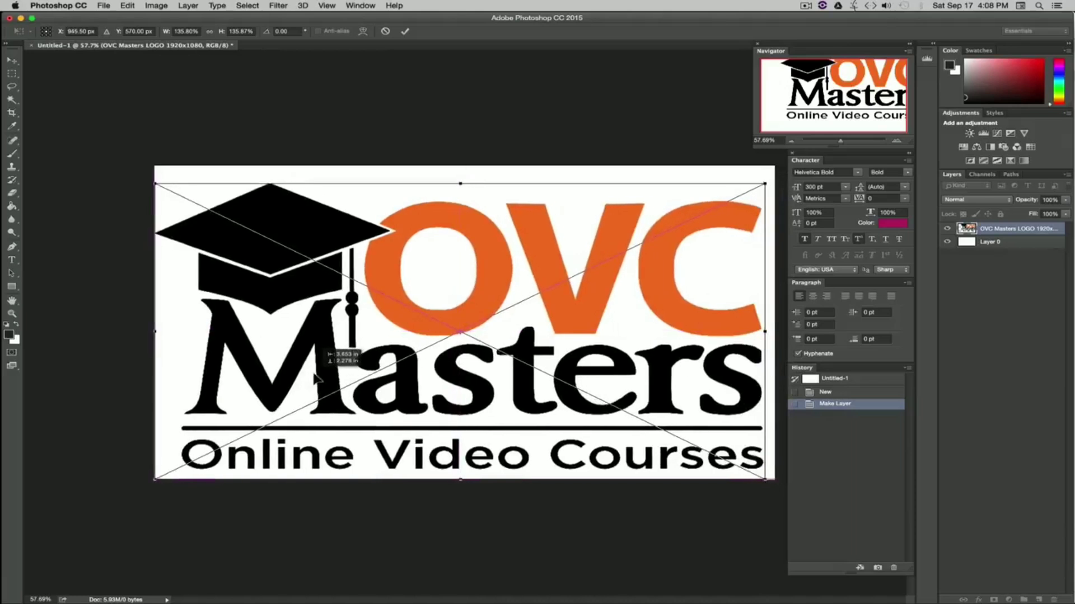
pyautogui.moveTo(765, 184); pyautogui.dragTo(771, 182)
pyautogui.press('Return')
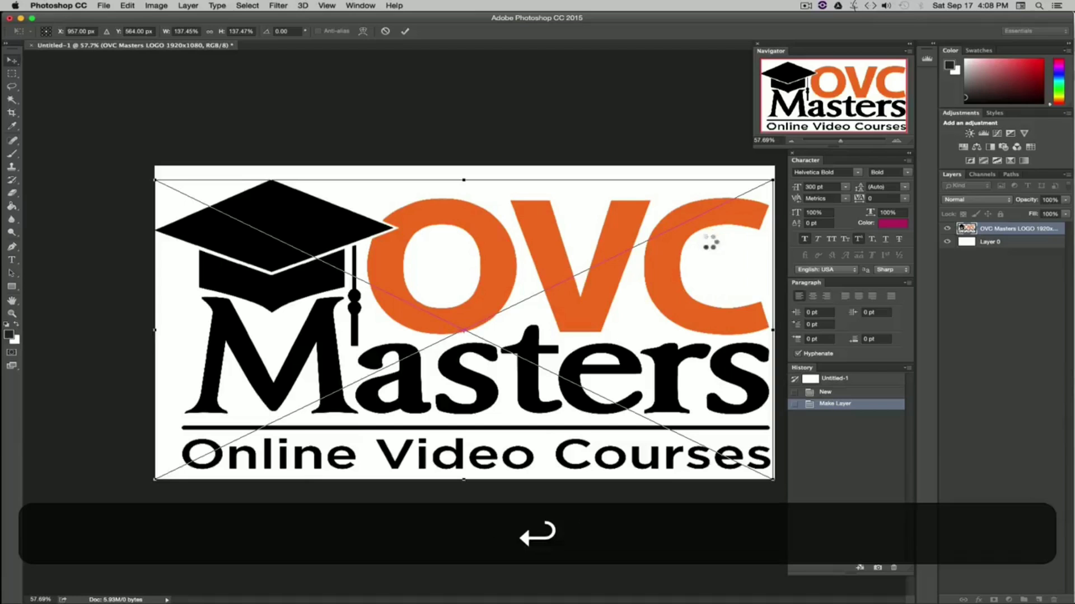
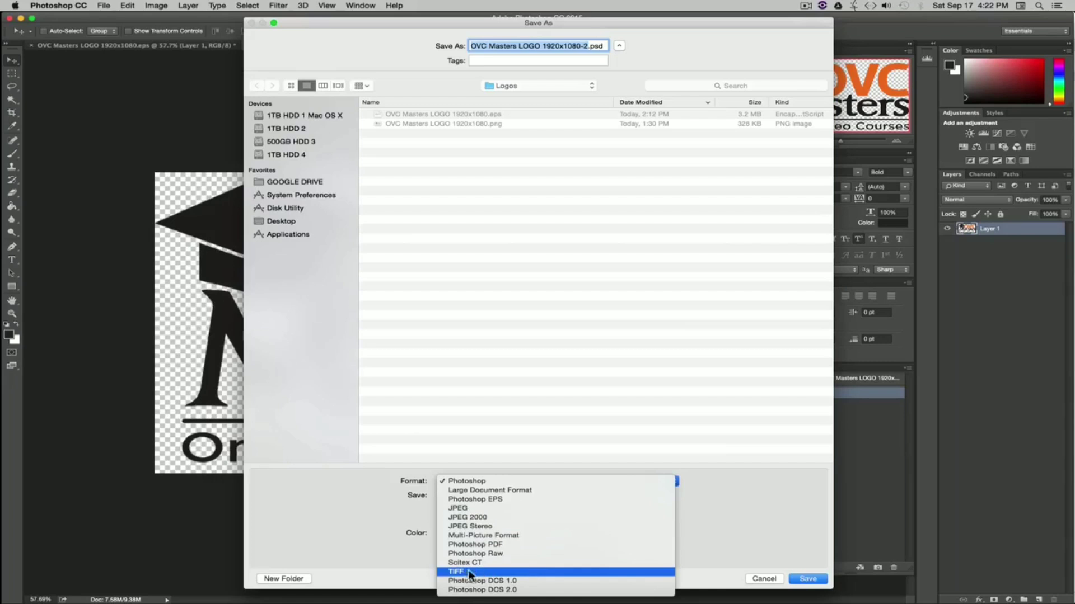
# Step: Try saving the logo document as TIFF and with Quick Export as PNG, cancelling both dialogs
pyautogui.click(766, 543)
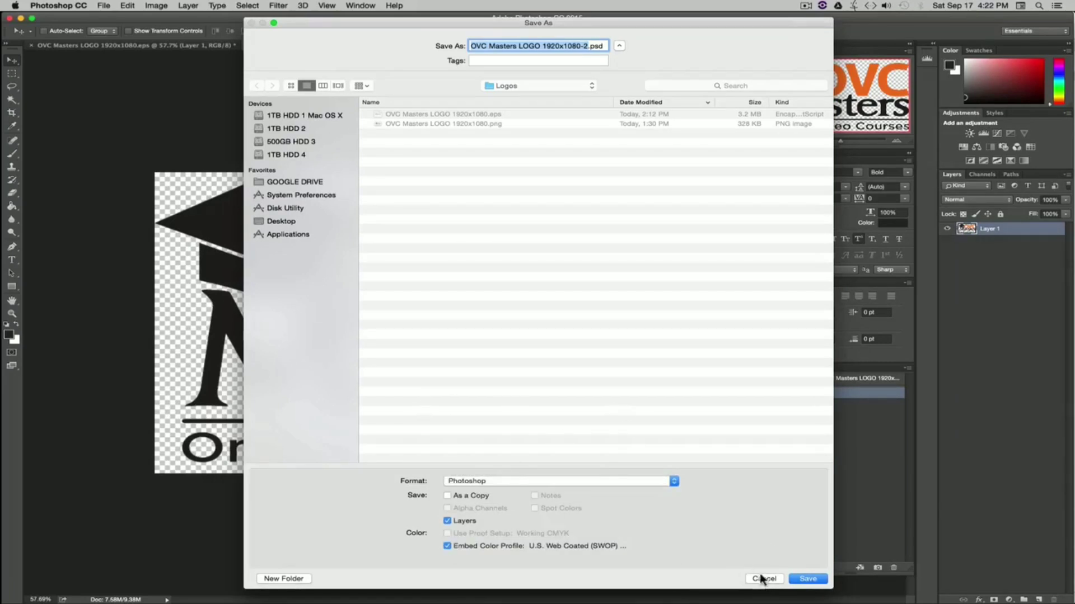
pyautogui.click(760, 577)
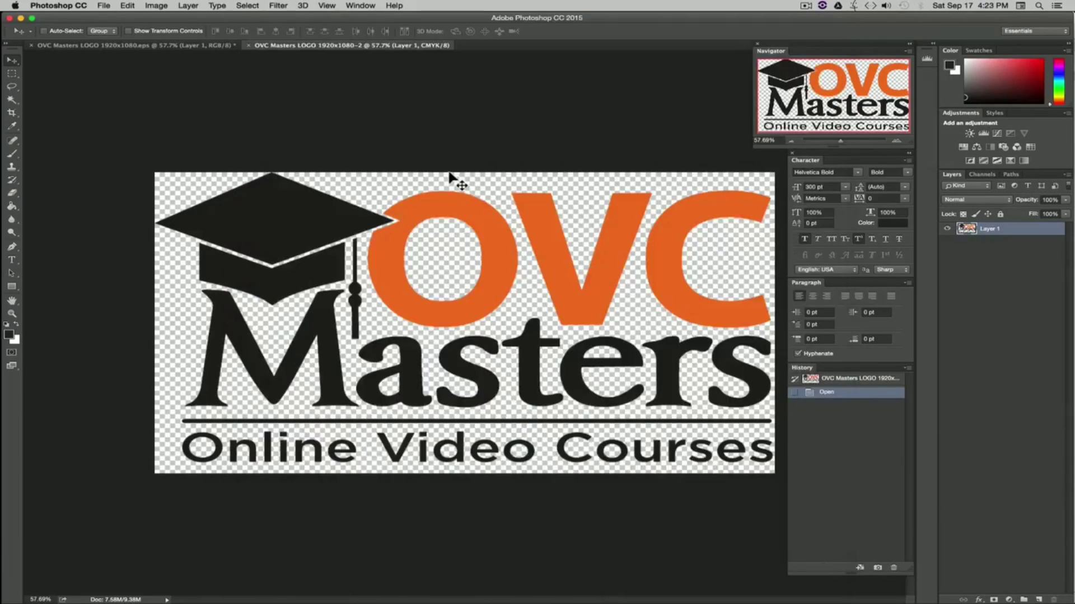
pyautogui.click(110, 6)
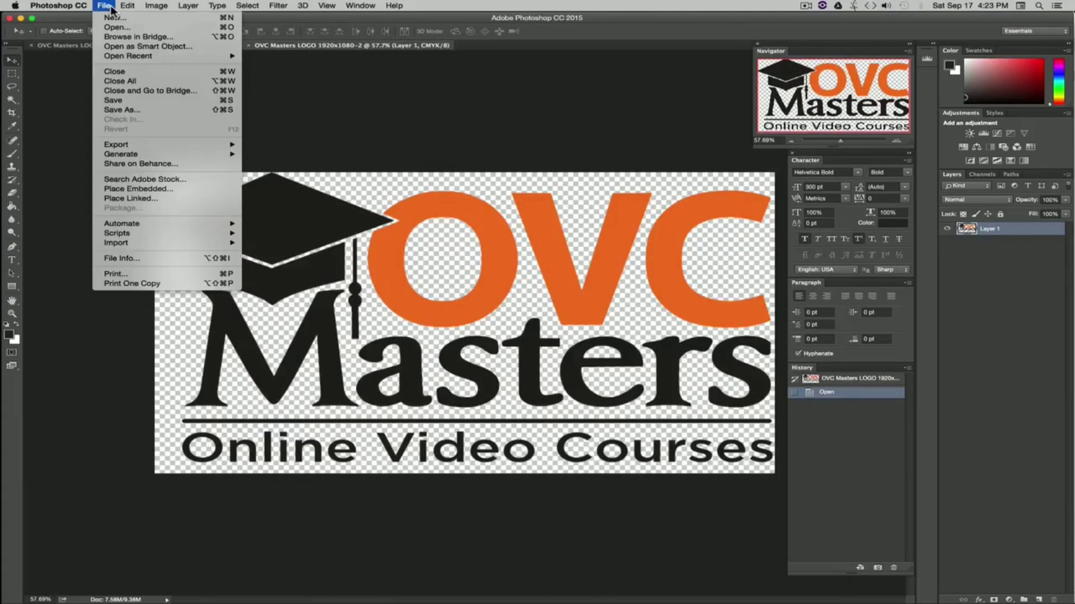
pyautogui.moveTo(176, 147)
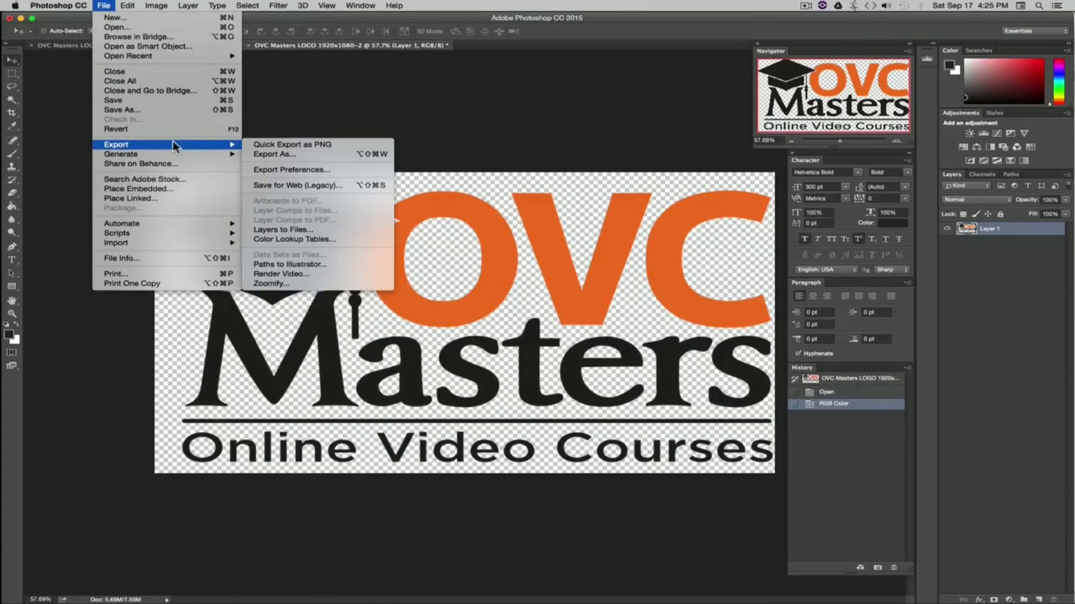
pyautogui.click(325, 146)
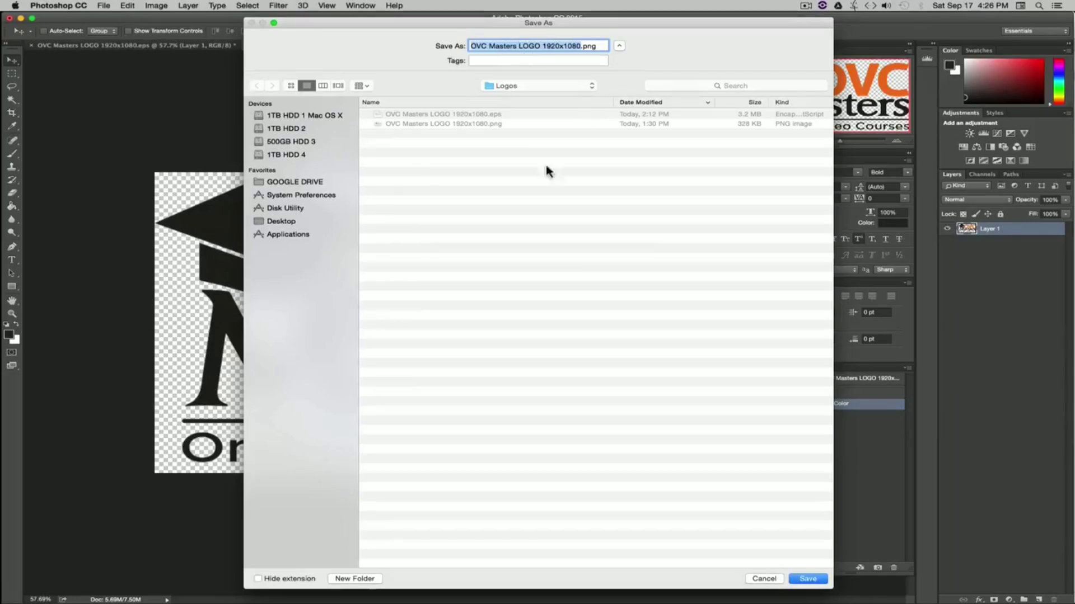
pyautogui.click(810, 582)
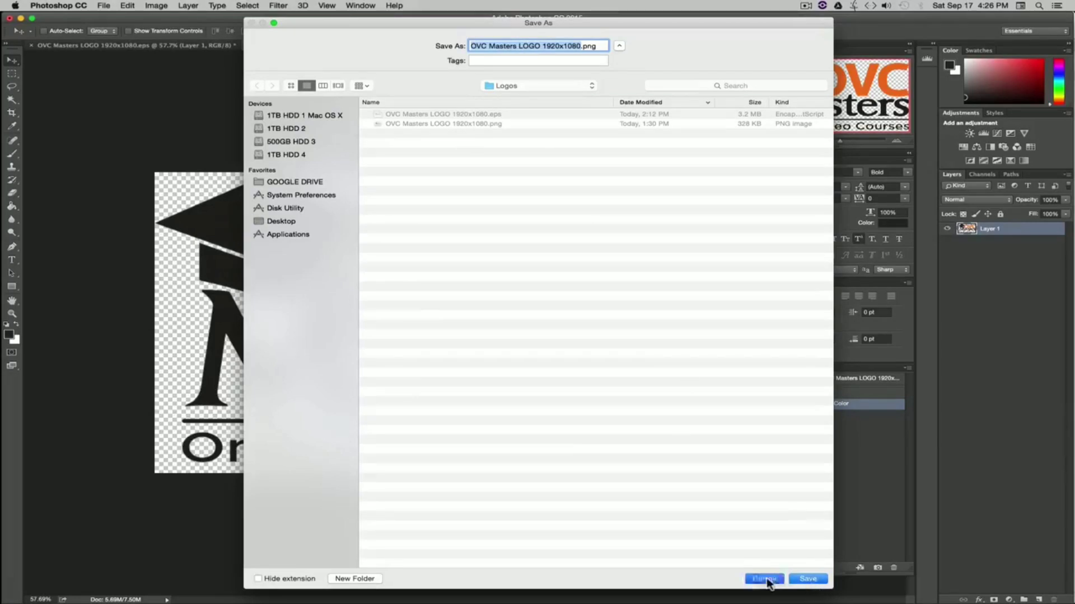
# Step: Try exporting the logo as a PNG through Export As, cancelling the file dialog
pyautogui.click(107, 6)
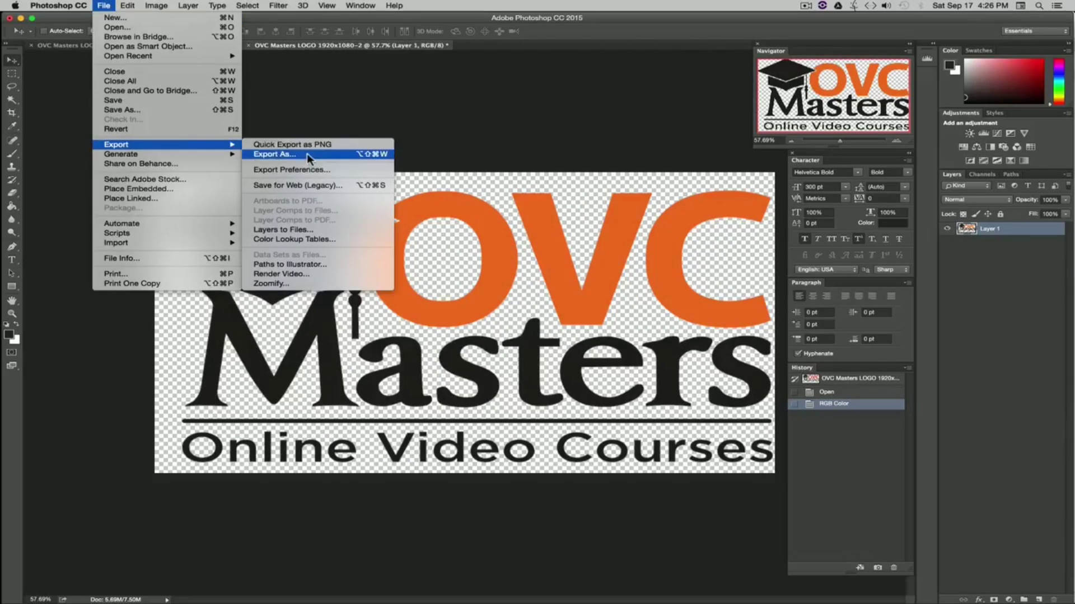
pyautogui.click(304, 154)
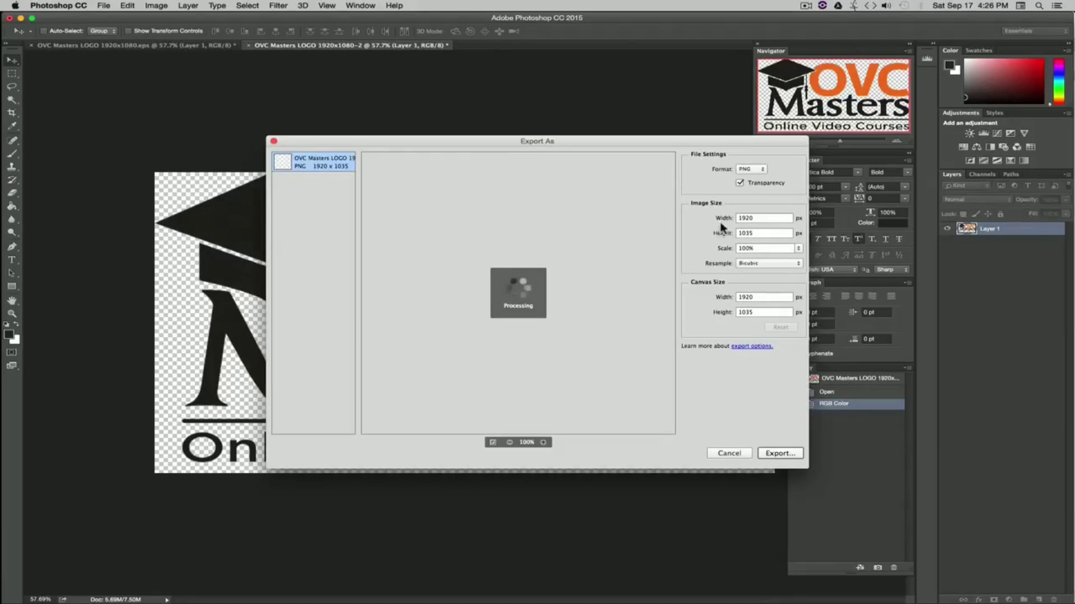
pyautogui.click(755, 169)
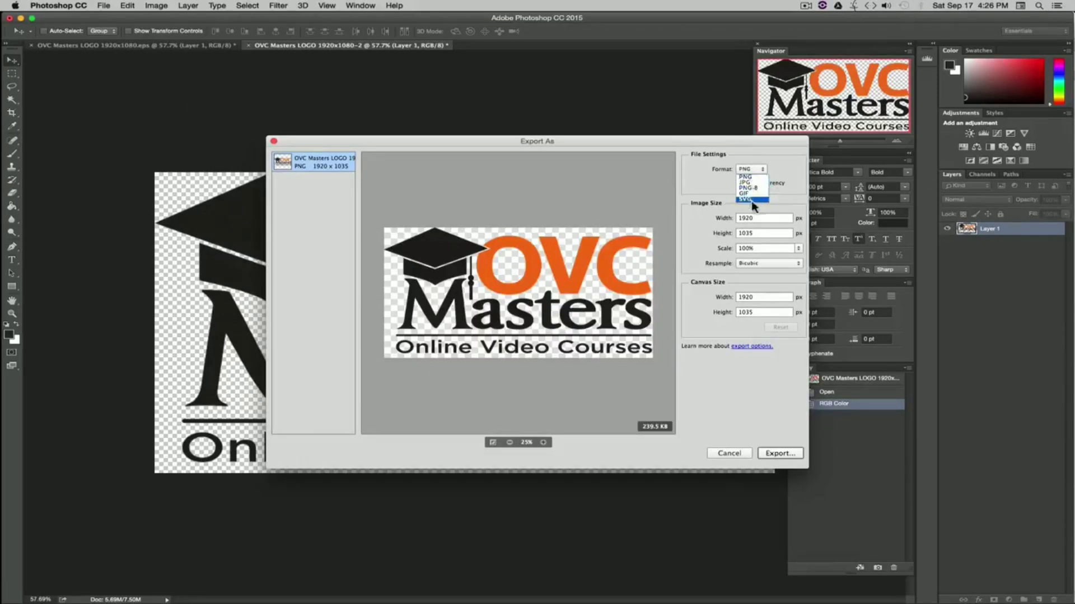
pyautogui.click(730, 182)
pyautogui.click(780, 453)
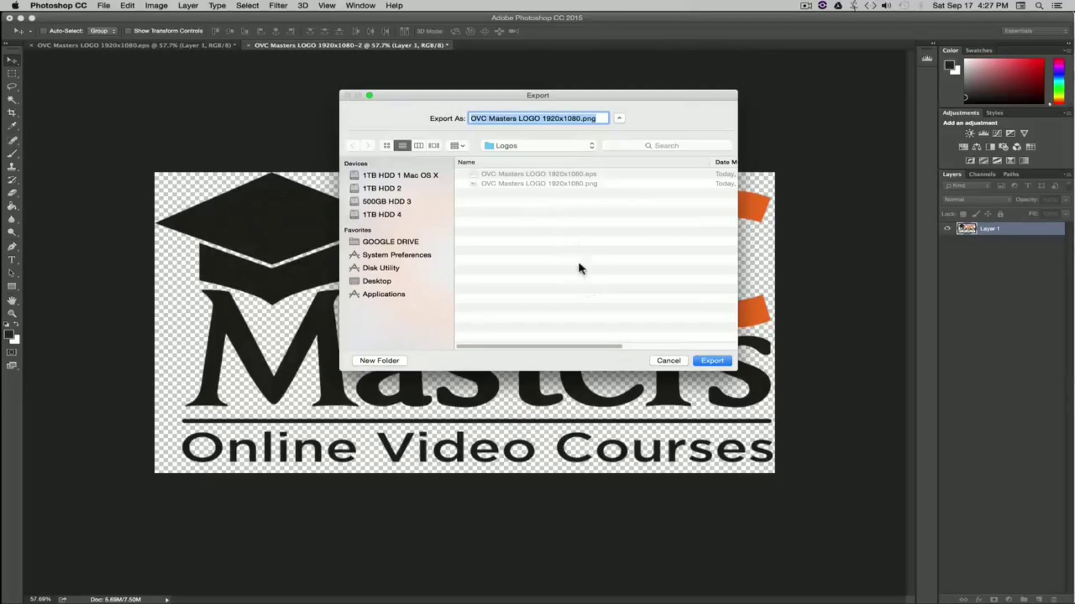
pyautogui.click(666, 361)
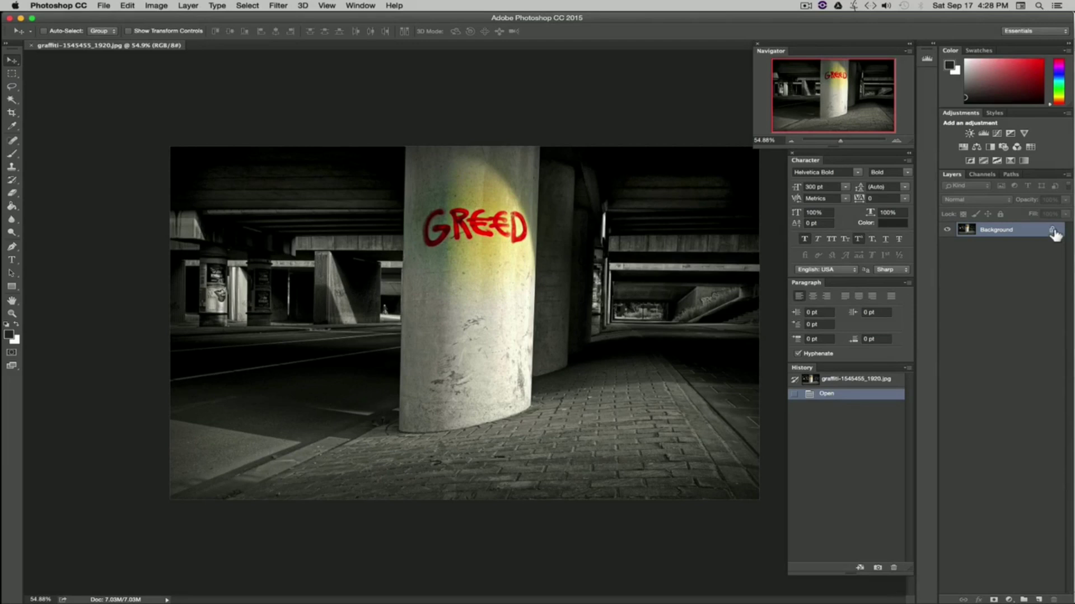
# Step: Convert the graffiti photo's locked Background layer into a regular editable layer
pyautogui.press('alt')
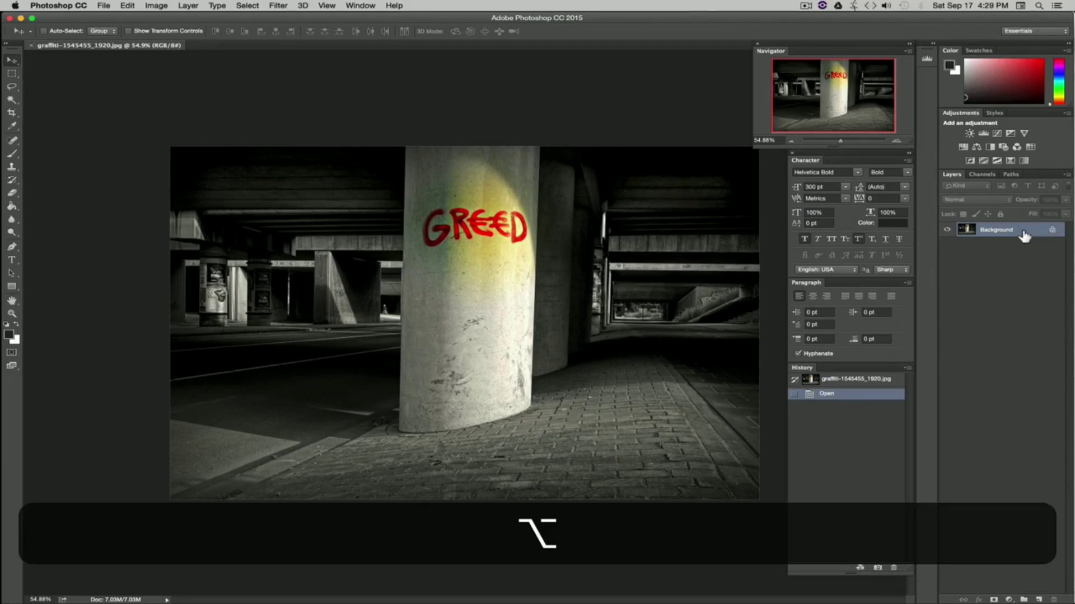
pyautogui.keyDown('alt'); pyautogui.doubleClick(1022, 233); pyautogui.keyUp('alt')
# Step: Apply a Pixelate > Crystallize filter with a small cell size, then undo it
pyautogui.click(277, 6)
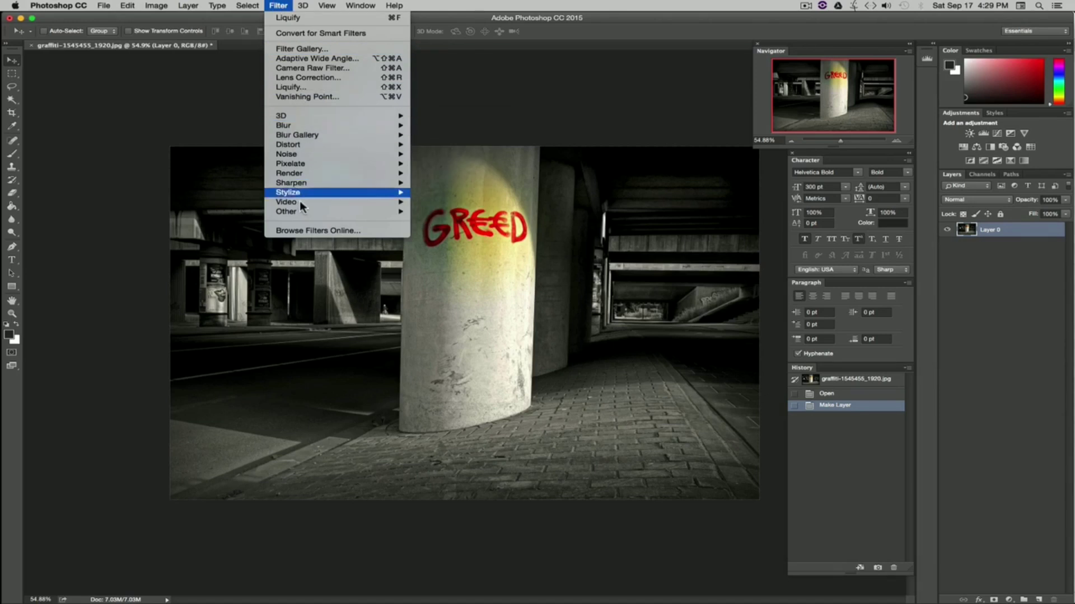
pyautogui.moveTo(290, 187)
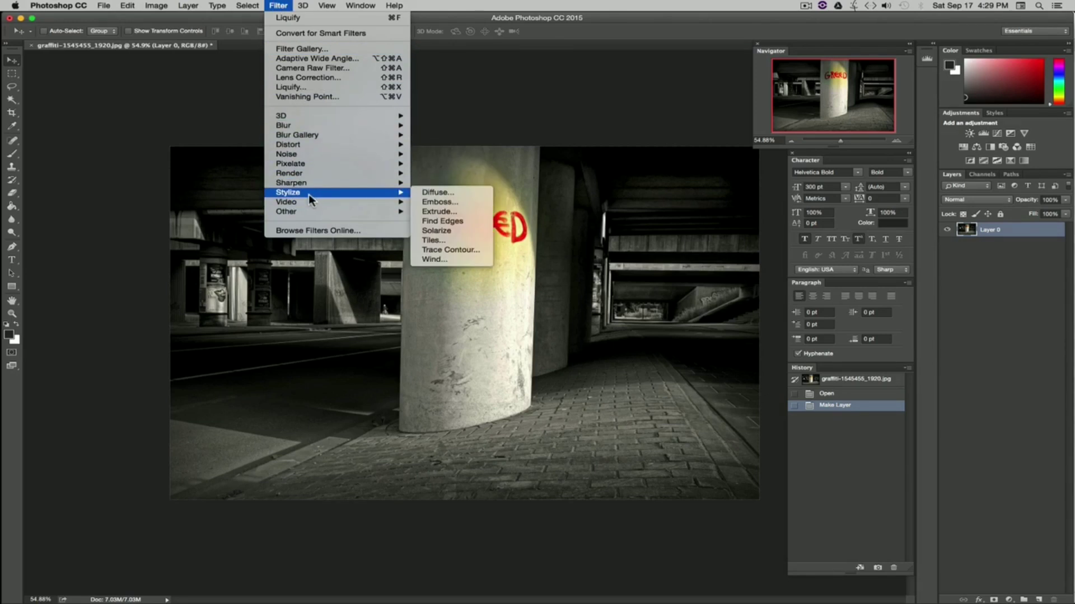
pyautogui.moveTo(289, 164)
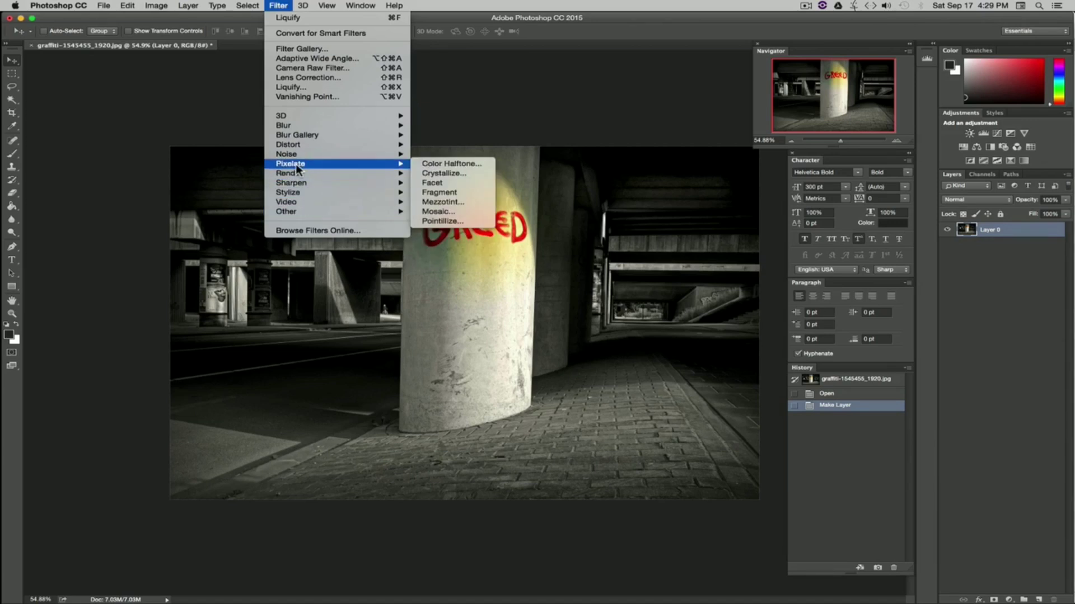
pyautogui.click(464, 174)
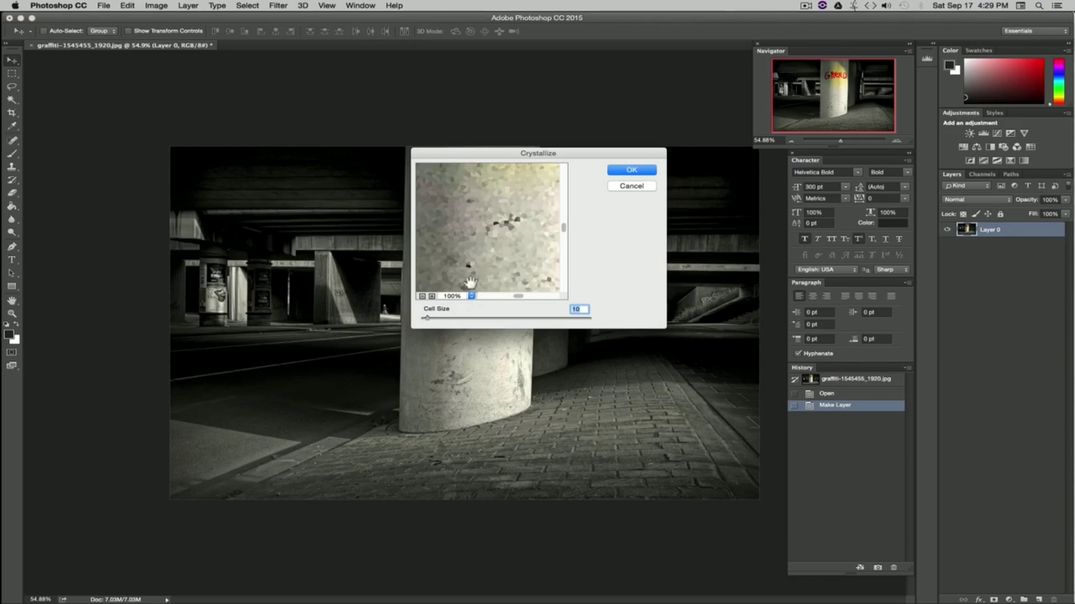
pyautogui.moveTo(423, 318); pyautogui.dragTo(430, 319)
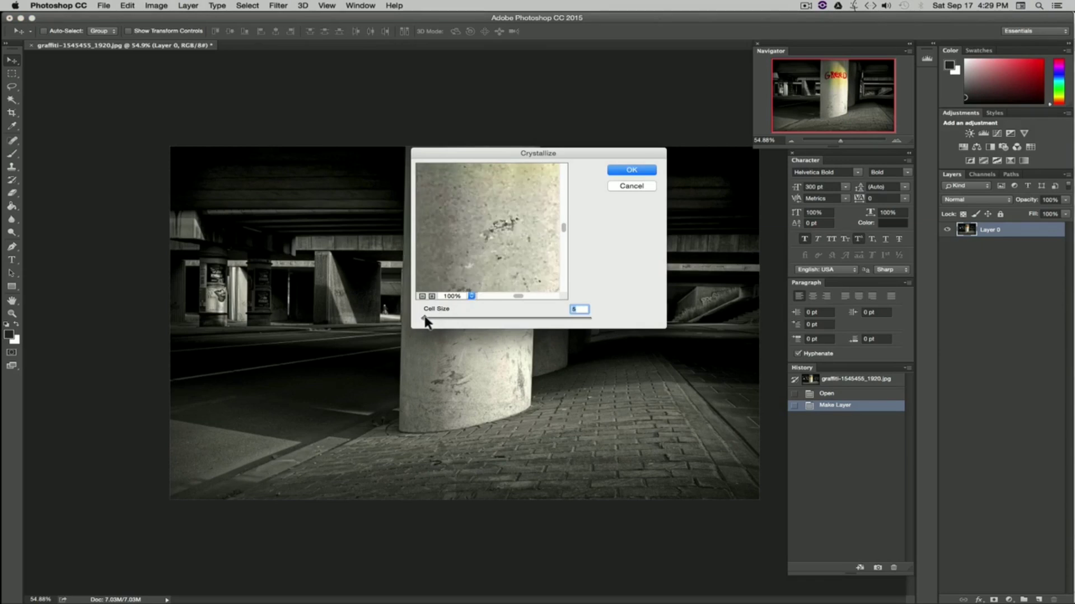
pyautogui.click(631, 170)
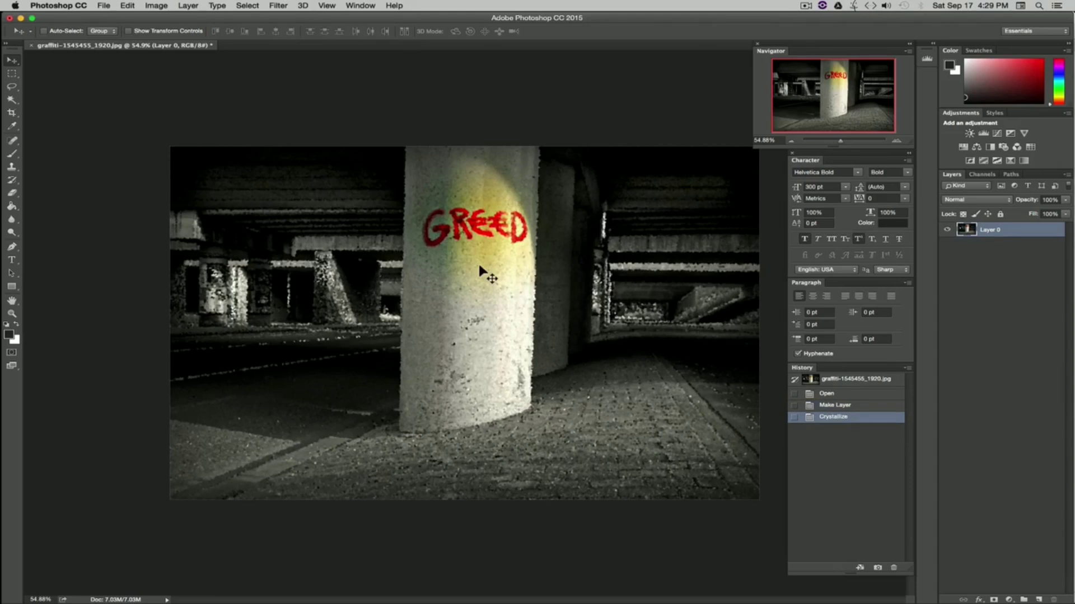
pyautogui.press('super+z')
# Step: Apply a Pixelate > Mosaic filter with a small cell size, then undo it
pyautogui.click(278, 6)
pyautogui.moveTo(315, 164)
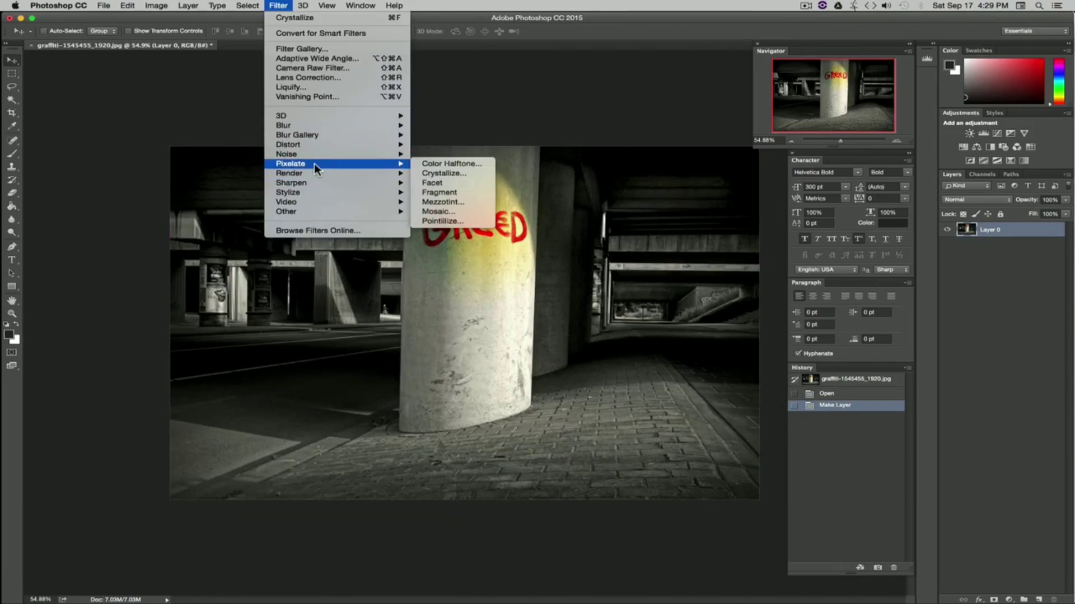
pyautogui.click(438, 211)
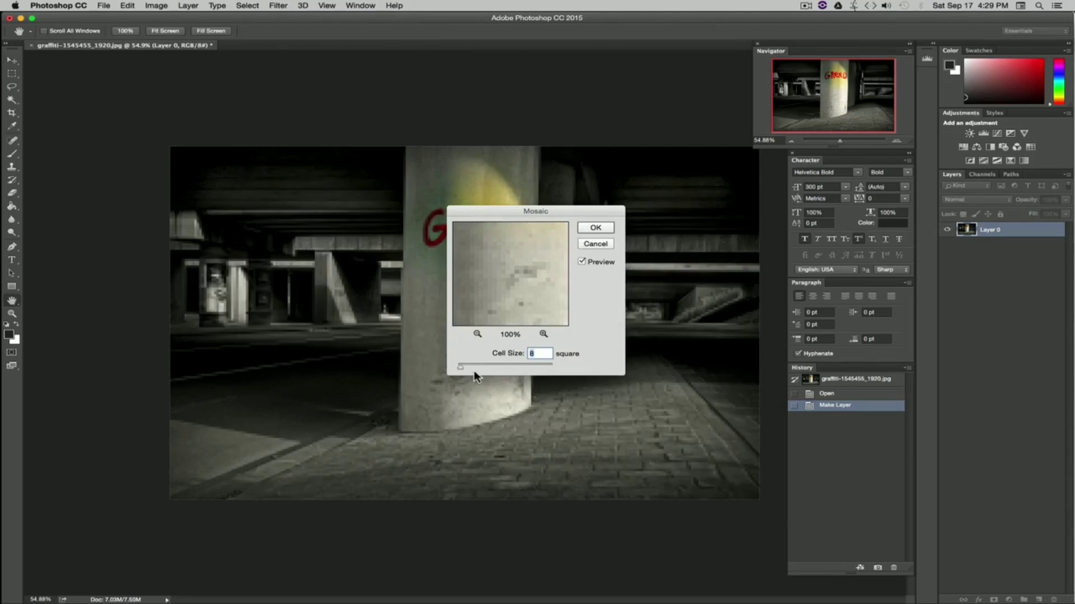
pyautogui.moveTo(461, 368); pyautogui.dragTo(463, 367)
pyautogui.click(595, 228)
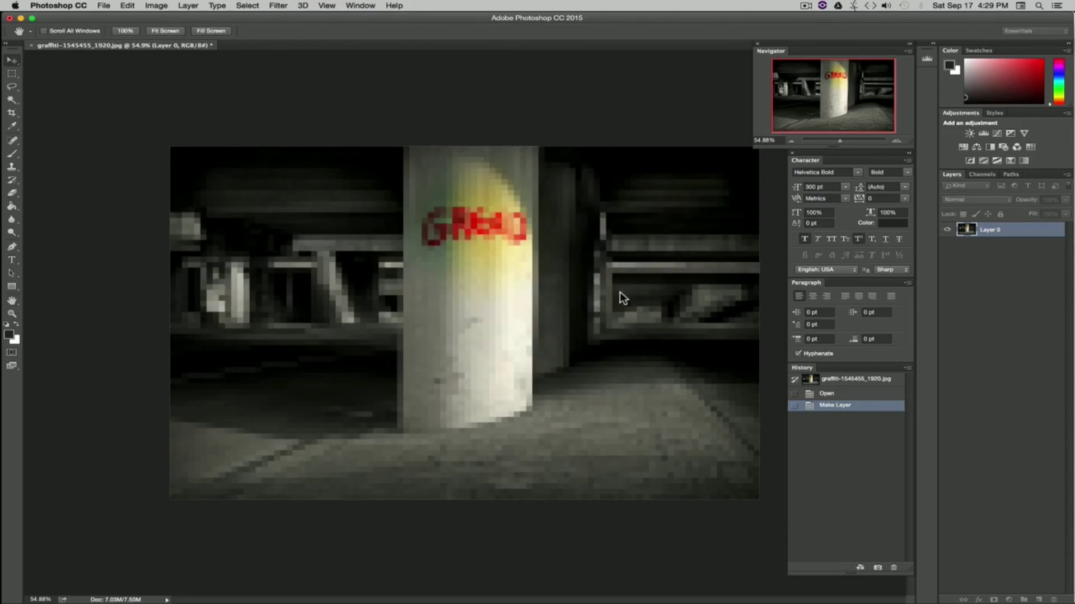
pyautogui.press('super+z')
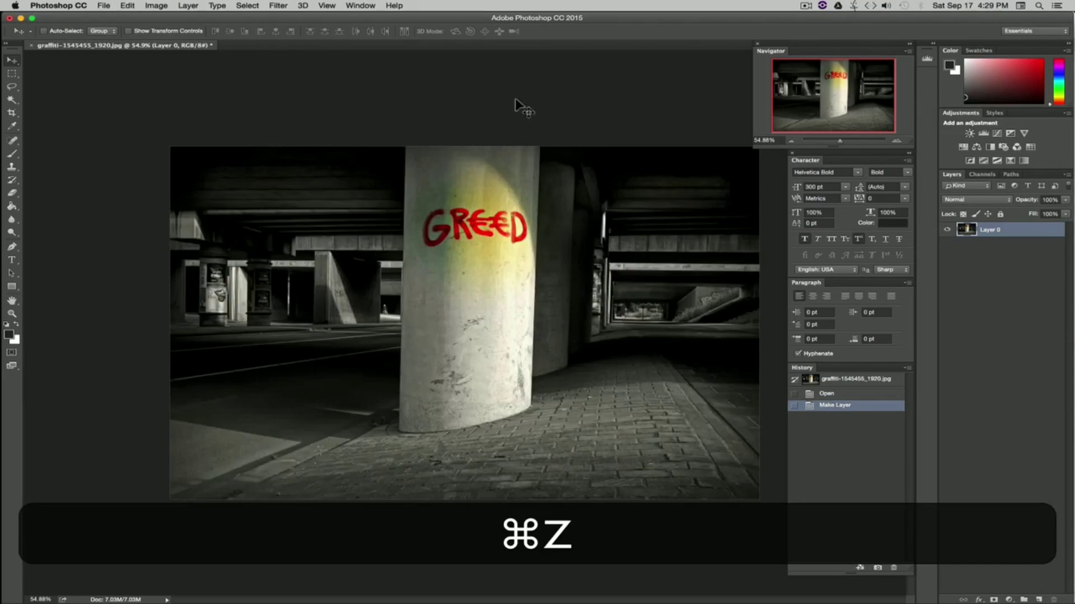
# Step: Try a Box Blur filter on the layer, adjusting its radius without applying it
pyautogui.click(278, 5)
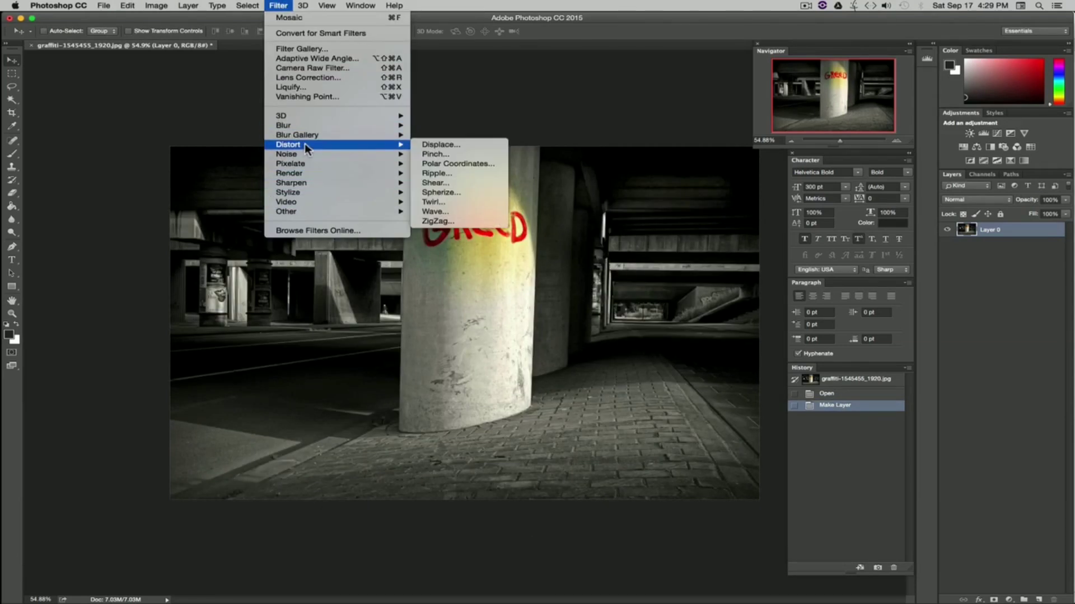
pyautogui.moveTo(309, 135)
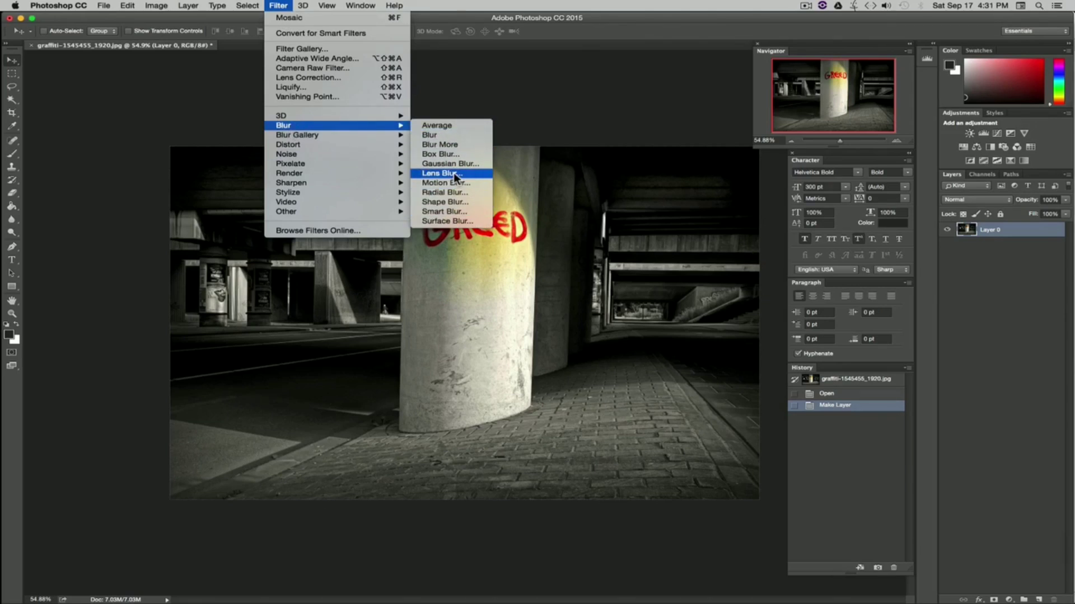
pyautogui.click(441, 154)
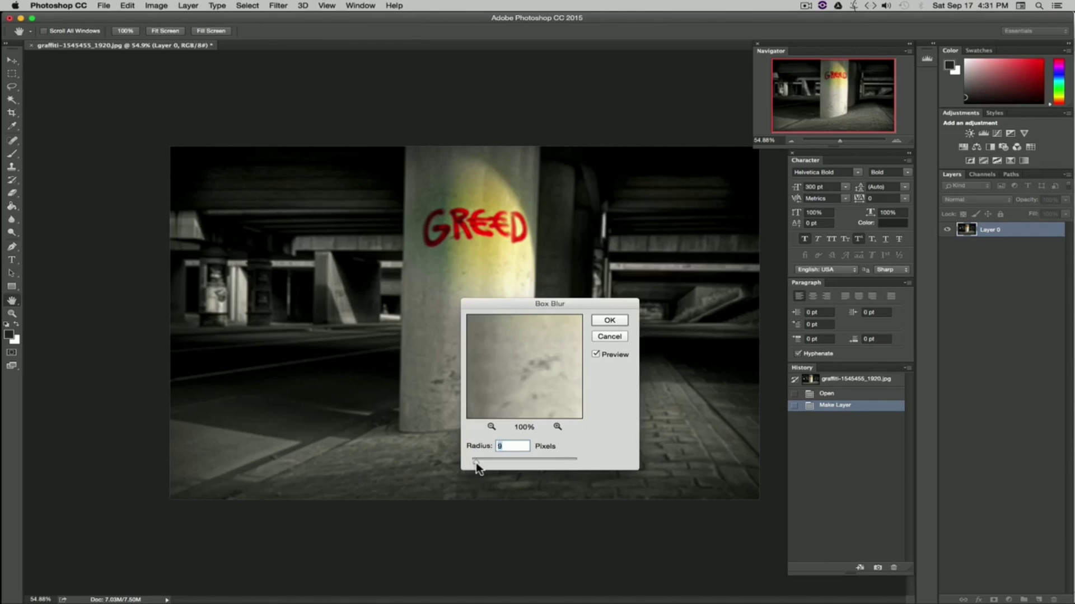
pyautogui.moveTo(476, 467)
pyautogui.mouseDown()
pyautogui.moveTo(531, 469)
pyautogui.moveTo(486, 468)
pyautogui.mouseUp()
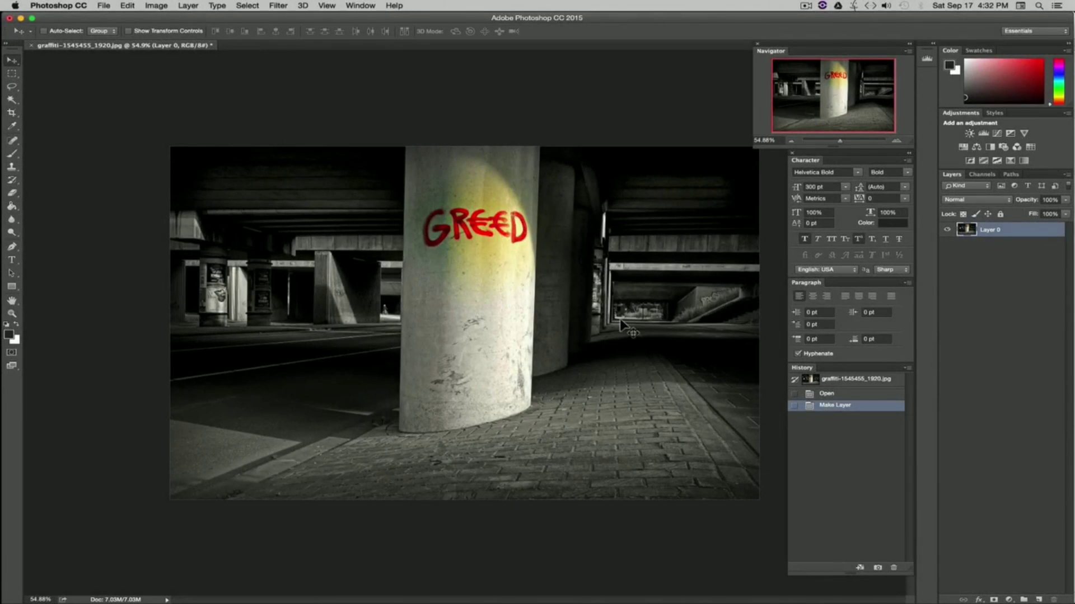
pyautogui.moveTo(839, 140); pyautogui.dragTo(849, 140)
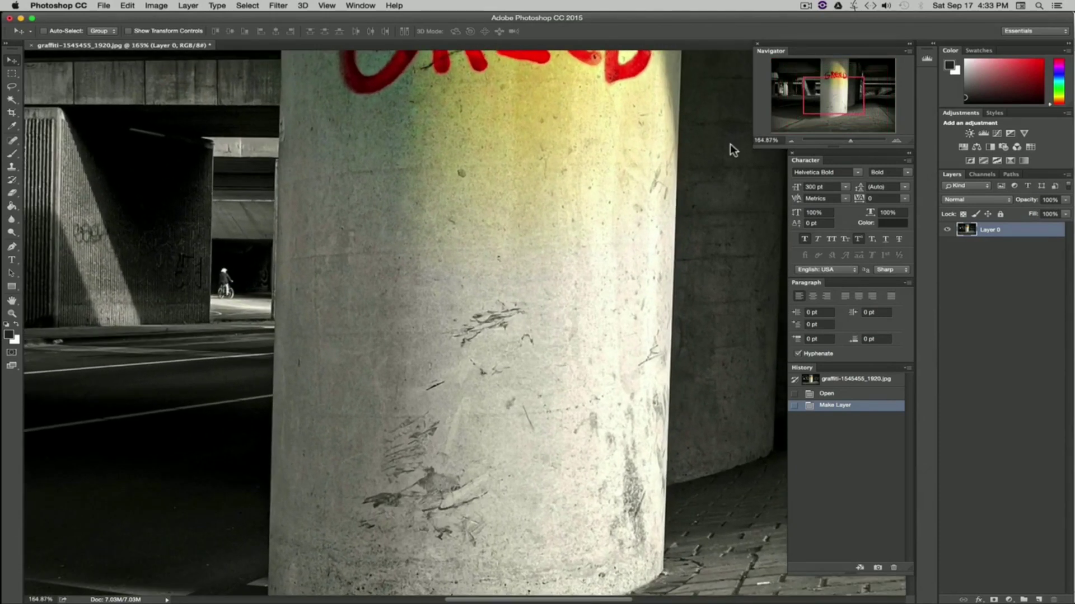
pyautogui.moveTo(516, 173); pyautogui.dragTo(424, 395)
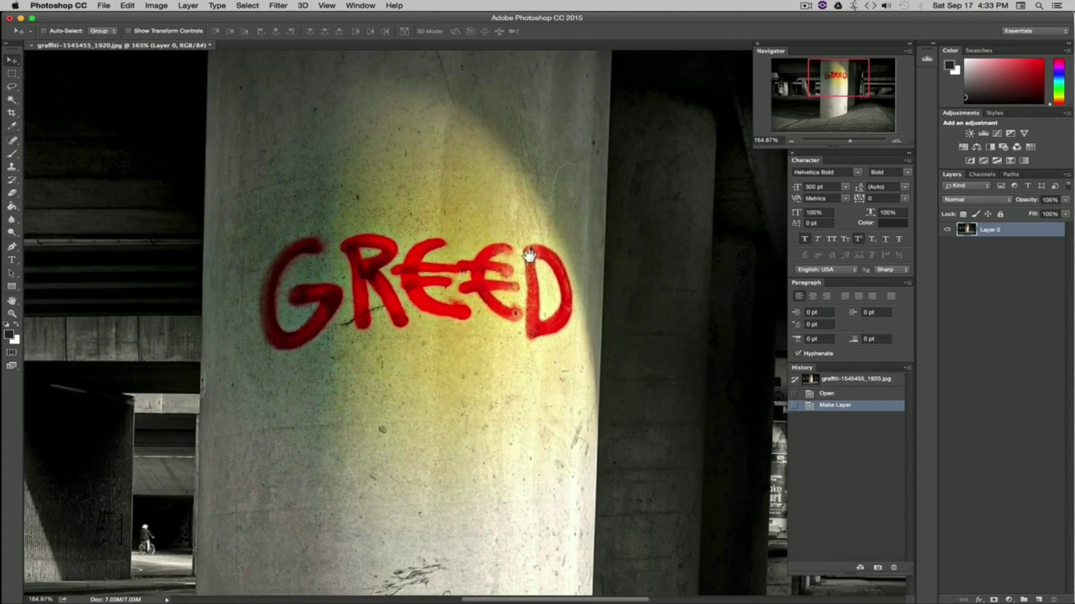
pyautogui.moveTo(520, 177); pyautogui.dragTo(562, 285)
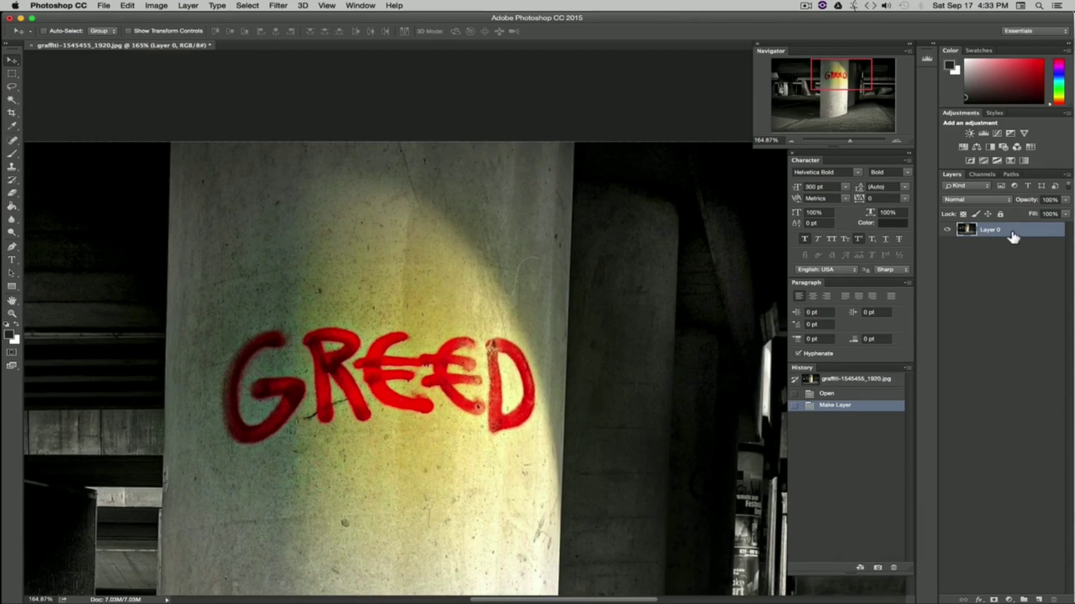
pyautogui.moveTo(351, 241); pyautogui.dragTo(308, 195)
pyautogui.moveTo(442, 246); pyautogui.dragTo(297, 332)
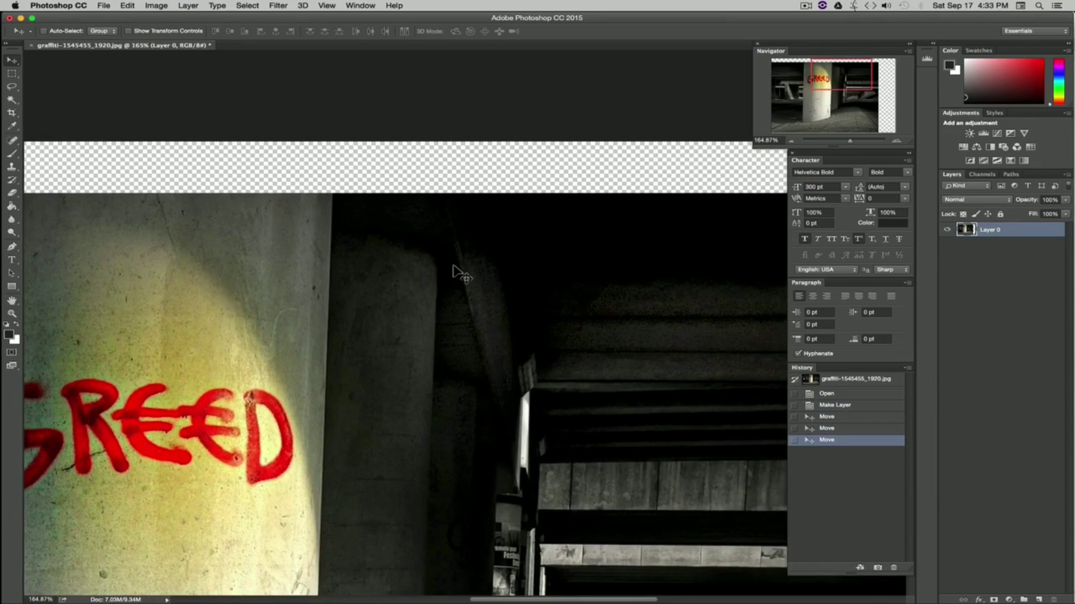
pyautogui.press('super+z')
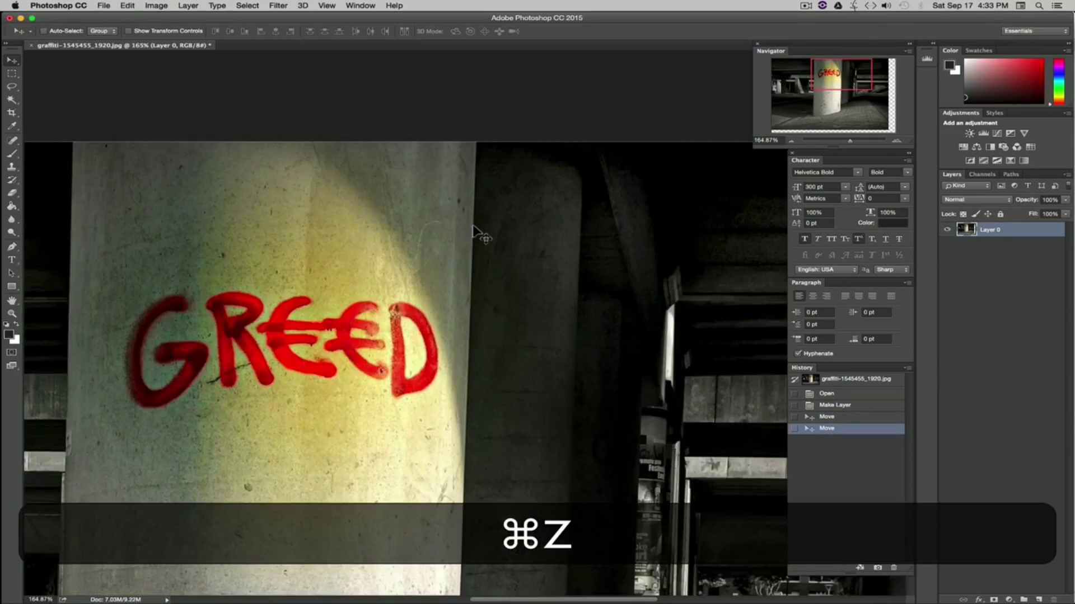
pyautogui.press('space')
pyautogui.moveTo(408, 216); pyautogui.dragTo(532, 328)
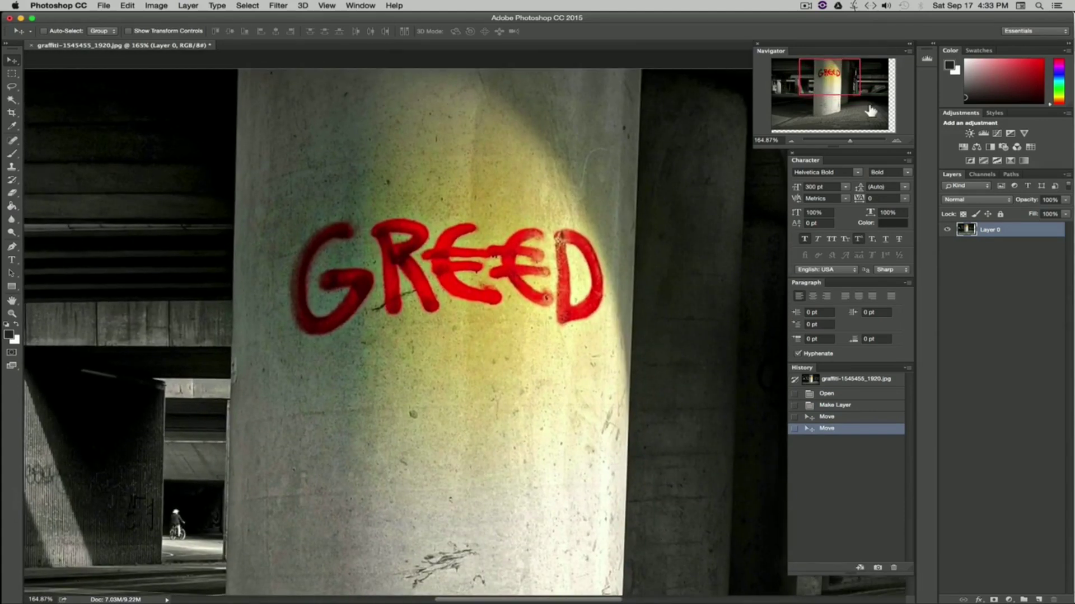
pyautogui.moveTo(817, 81); pyautogui.dragTo(839, 88)
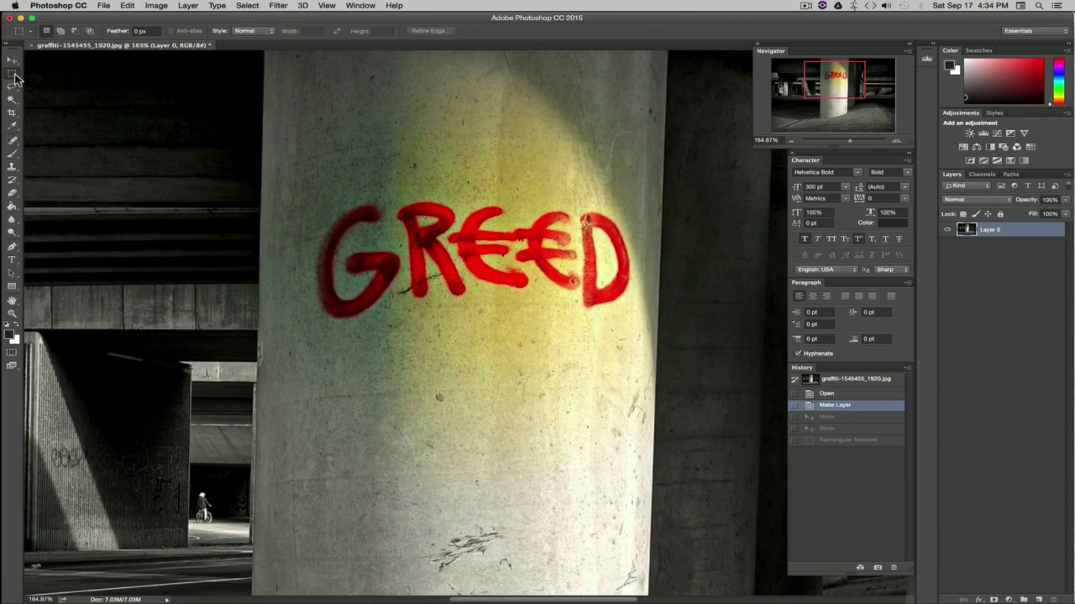
# Step: Select the GREED lettering with a rectangular marquee, fill the selection using Content-Aware, and deselect
pyautogui.moveTo(292, 184); pyautogui.dragTo(634, 333)
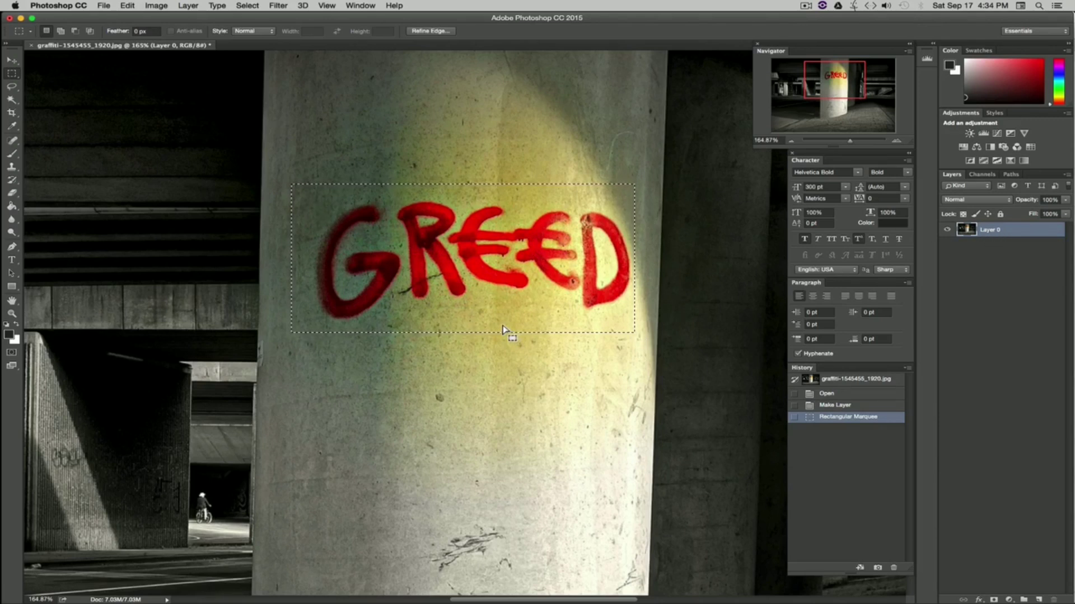
pyautogui.press('shift')
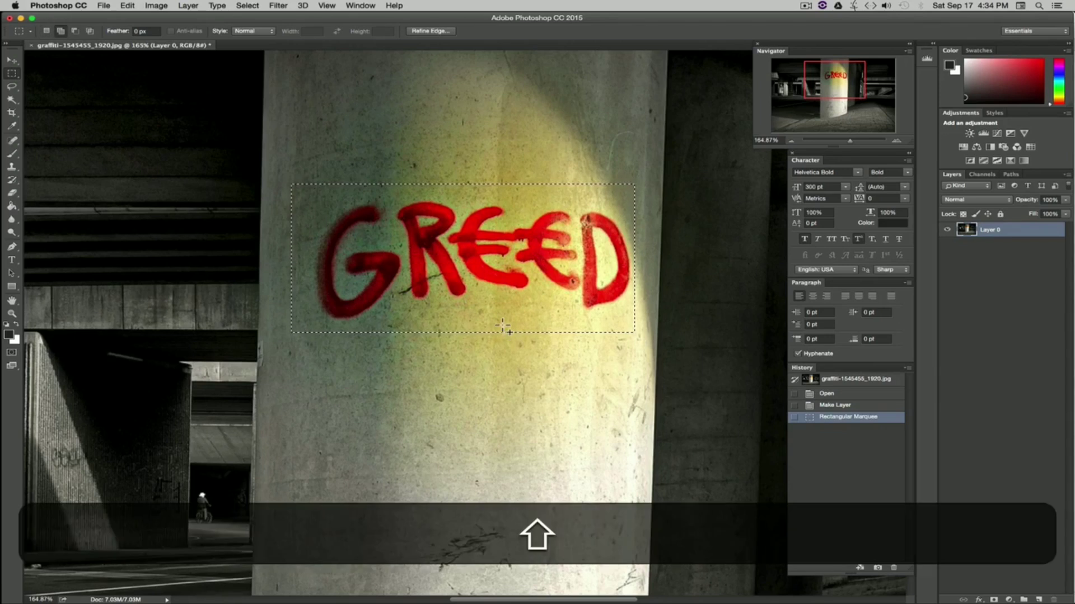
pyautogui.hotkey('shift', 'BackSpace')
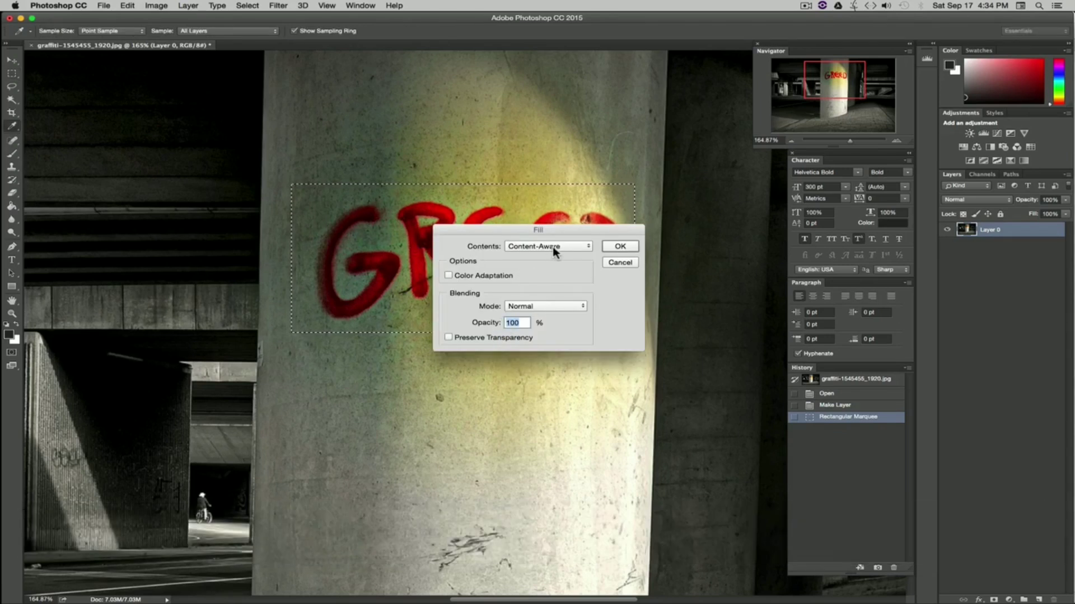
pyautogui.click(620, 247)
pyautogui.press('super+d')
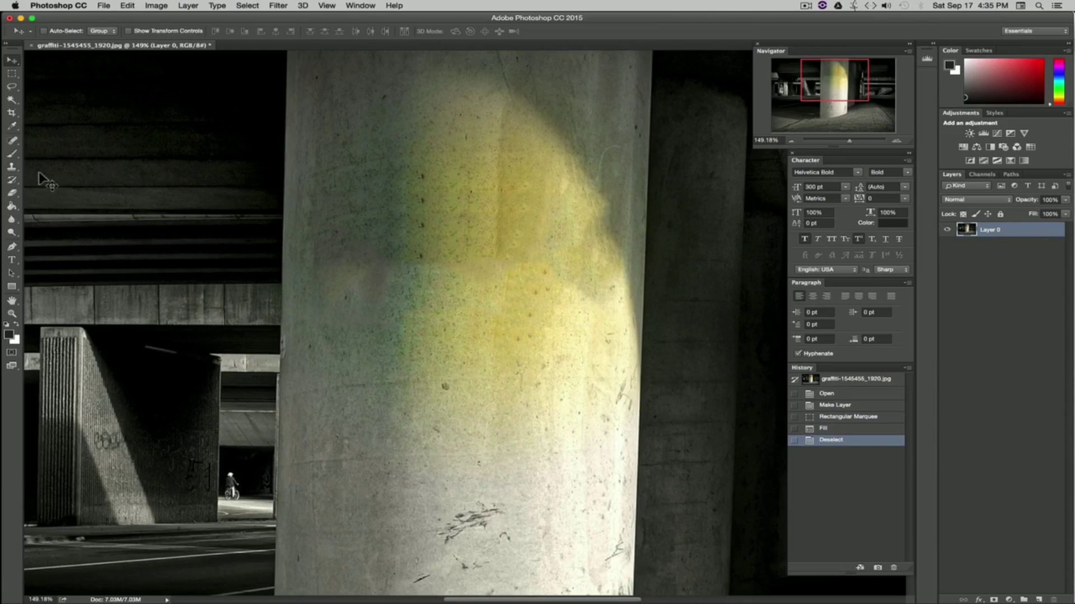
# Step: Paint a Spot Healing Brush stroke over the pillar's discoloured patch, then undo it
pyautogui.click(11, 140)
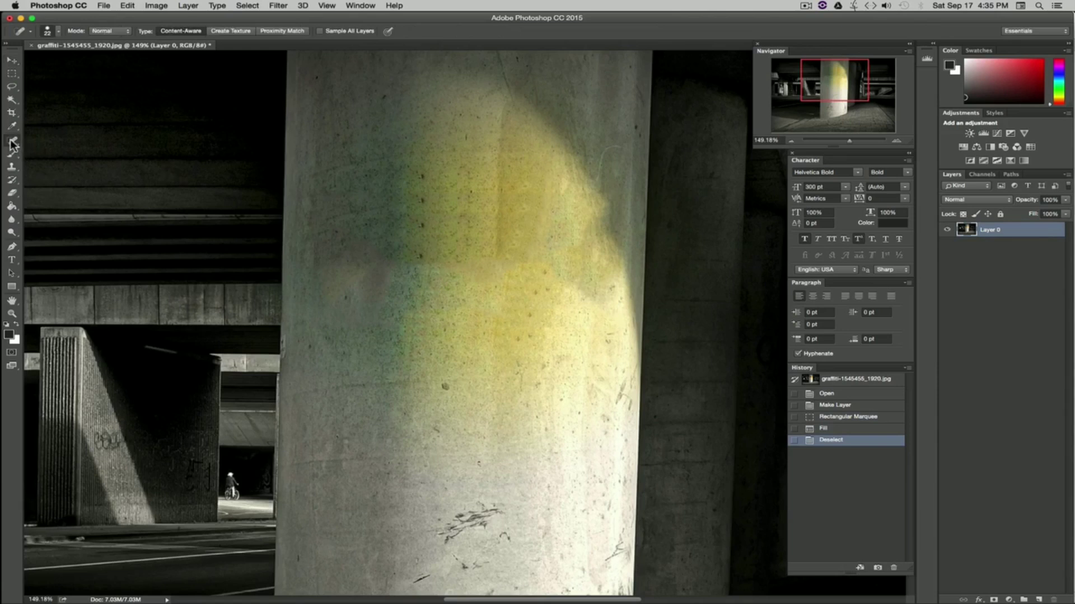
pyautogui.moveTo(423, 176); pyautogui.dragTo(422, 254)
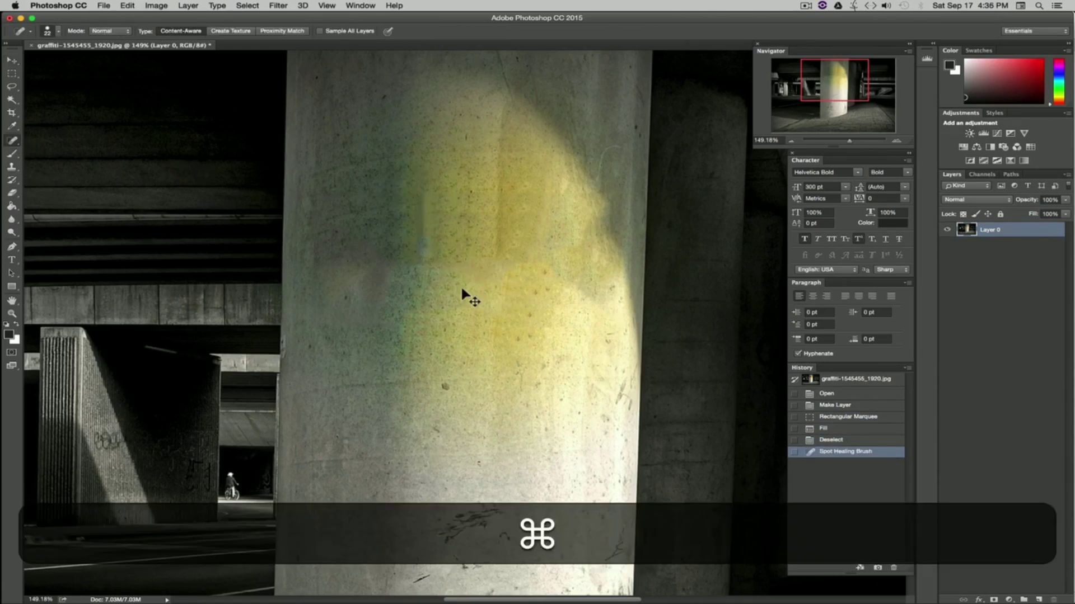
pyautogui.press('super+z')
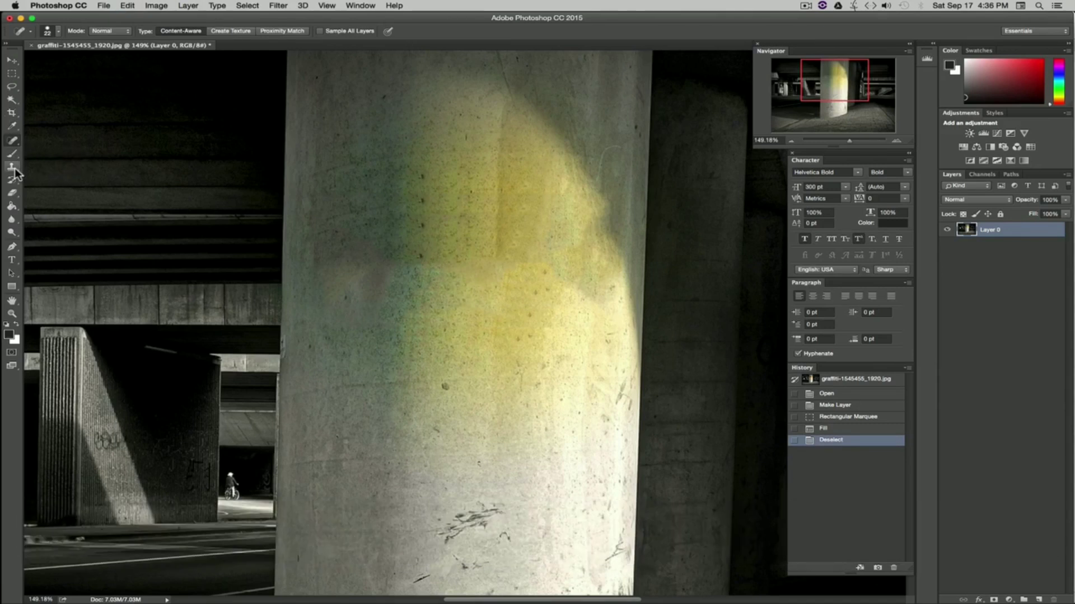
# Step: Set a Clone Stamp source on the pillar and paint a stroke onto the dark ceiling, then undo it
pyautogui.click(12, 167)
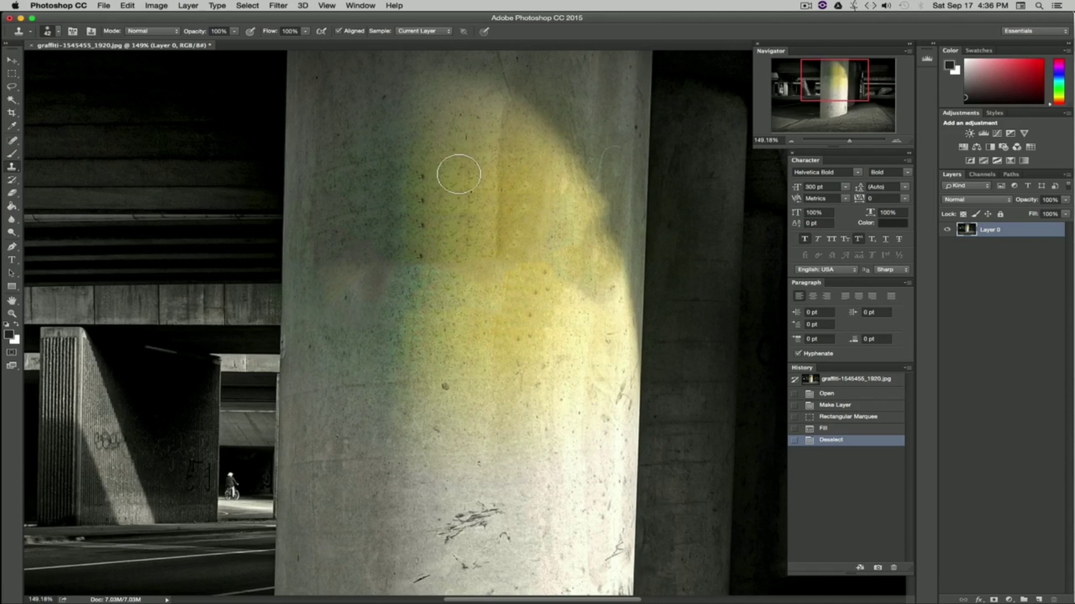
pyautogui.press('alt')
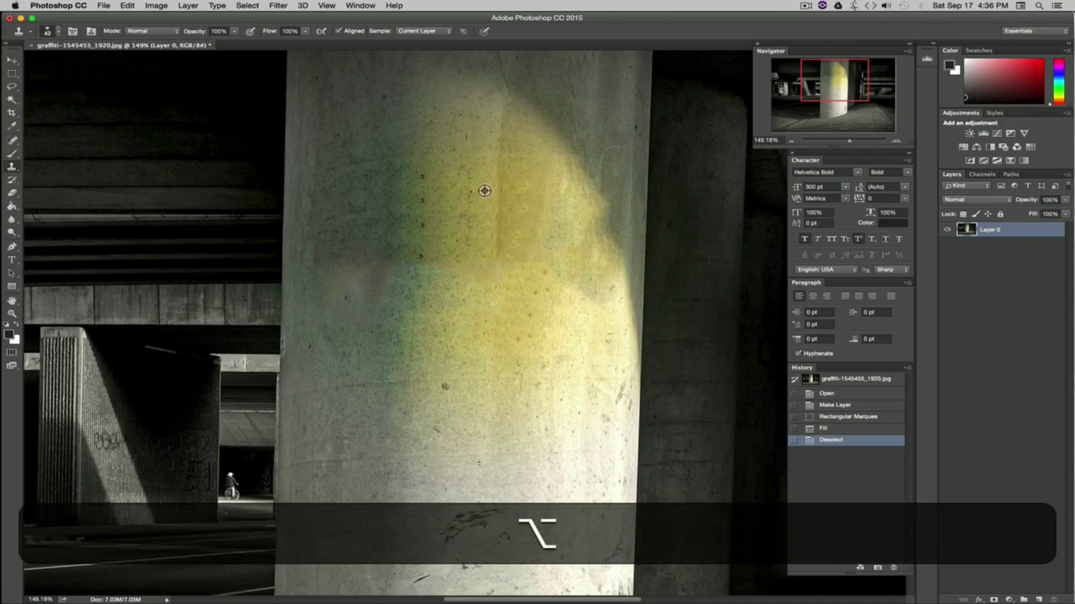
pyautogui.keyDown('alt'); pyautogui.click(448, 175); pyautogui.keyUp('alt')
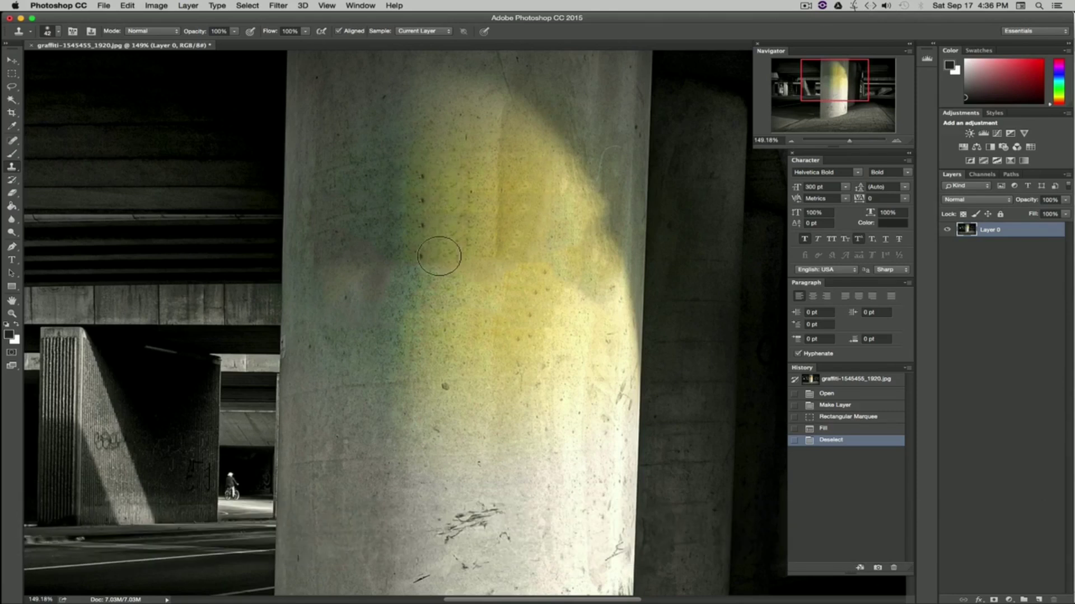
pyautogui.press('alt')
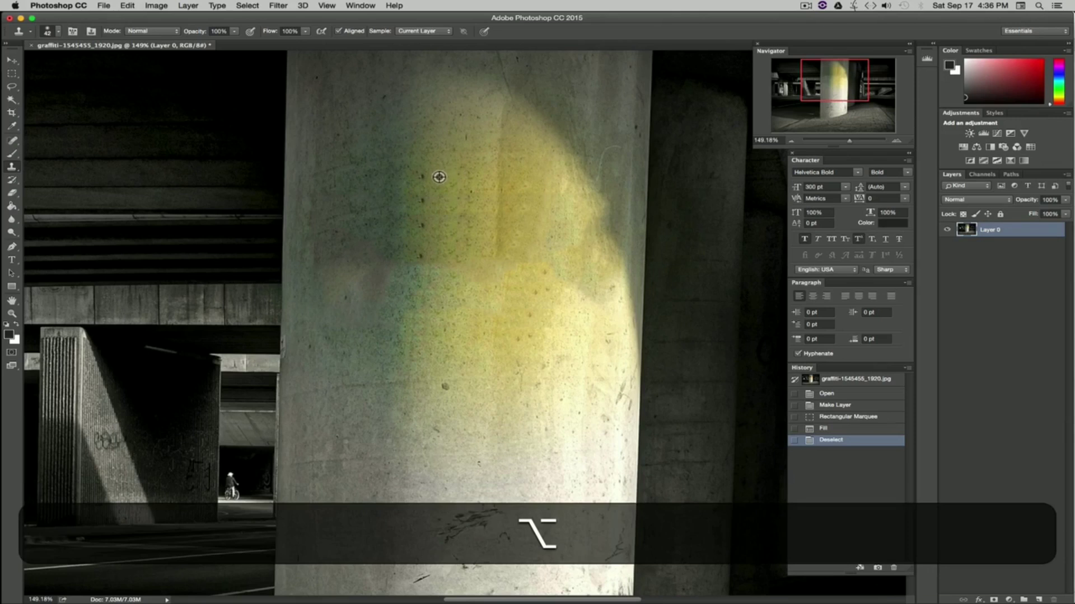
pyautogui.keyDown('alt'); pyautogui.click(439, 177); pyautogui.keyUp('alt')
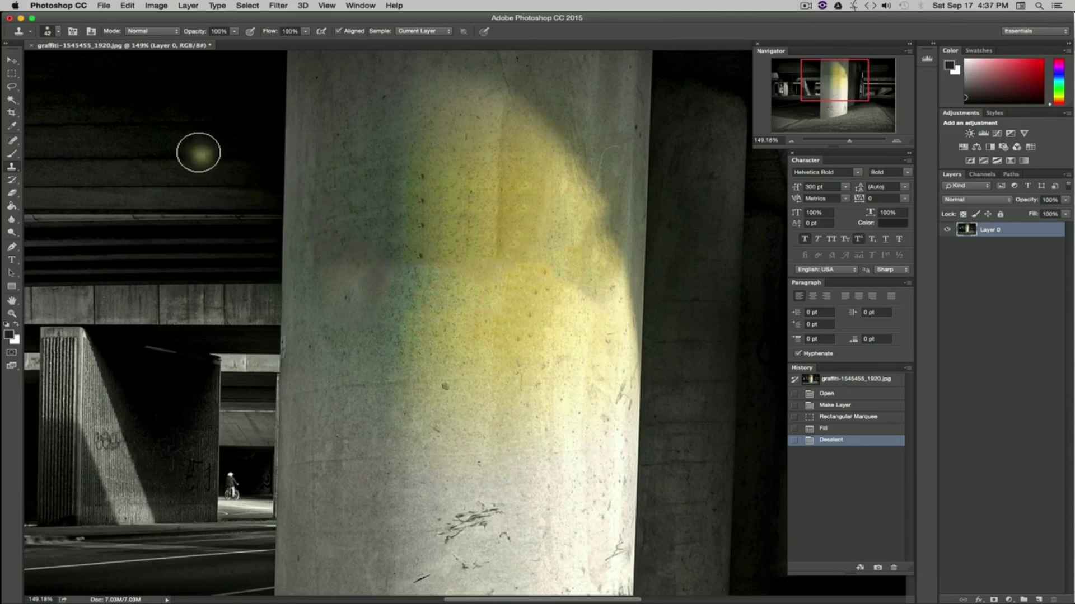
pyautogui.moveTo(197, 159)
pyautogui.mouseDown()
pyautogui.moveTo(197, 237)
pyautogui.moveTo(198, 153)
pyautogui.moveTo(205, 239)
pyautogui.moveTo(208, 180)
pyautogui.moveTo(139, 187)
pyautogui.moveTo(264, 188)
pyautogui.moveTo(149, 189)
pyautogui.moveTo(197, 140)
pyautogui.moveTo(154, 165)
pyautogui.moveTo(177, 248)
pyautogui.moveTo(217, 172)
pyautogui.moveTo(136, 171)
pyautogui.moveTo(166, 247)
pyautogui.moveTo(201, 241)
pyautogui.mouseUp()
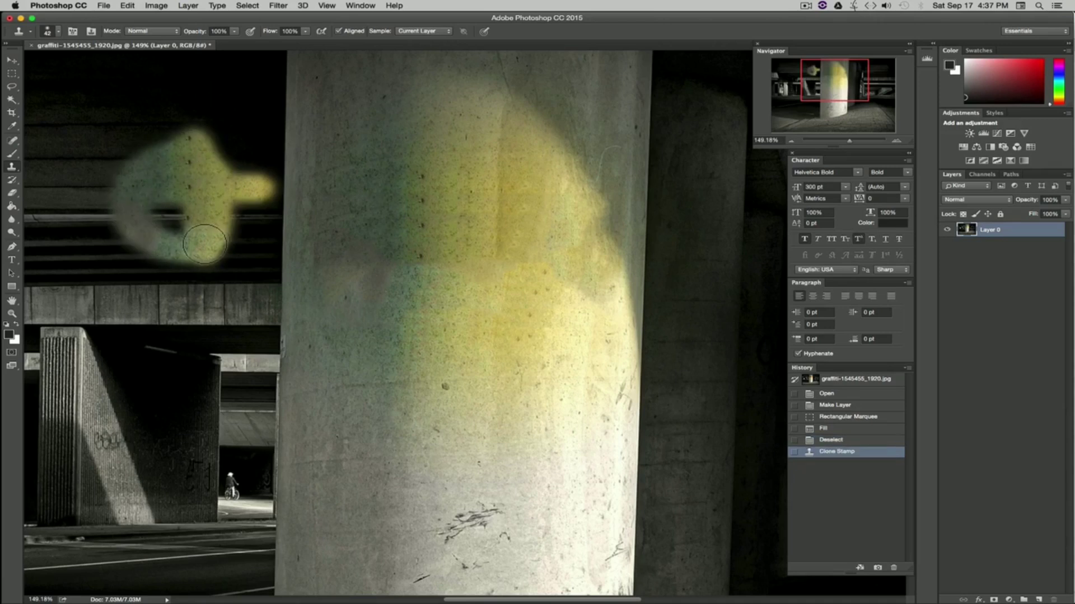
pyautogui.press('super+z')
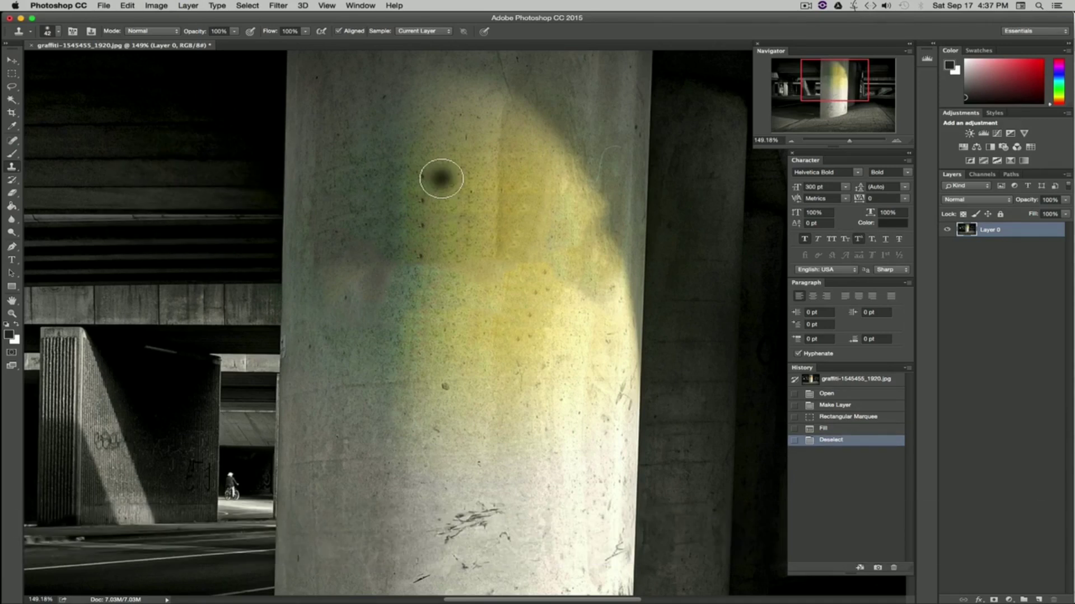
# Step: Sample the pillar surface with the Clone Stamp and paint a short stroke over the stain below it
pyautogui.press('alt')
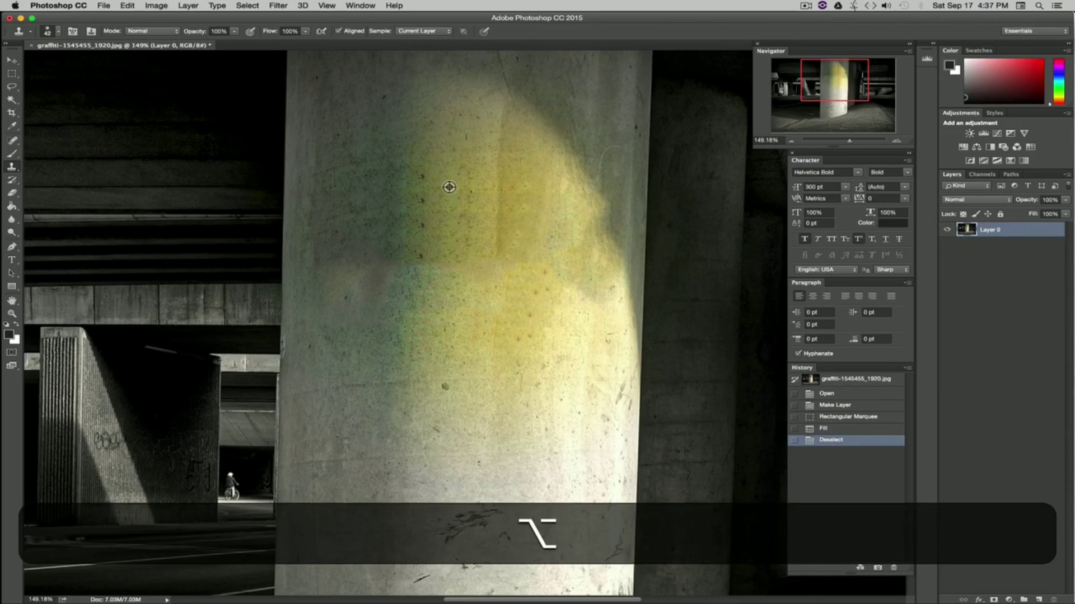
pyautogui.keyDown('alt'); pyautogui.click(448, 187); pyautogui.keyUp('alt')
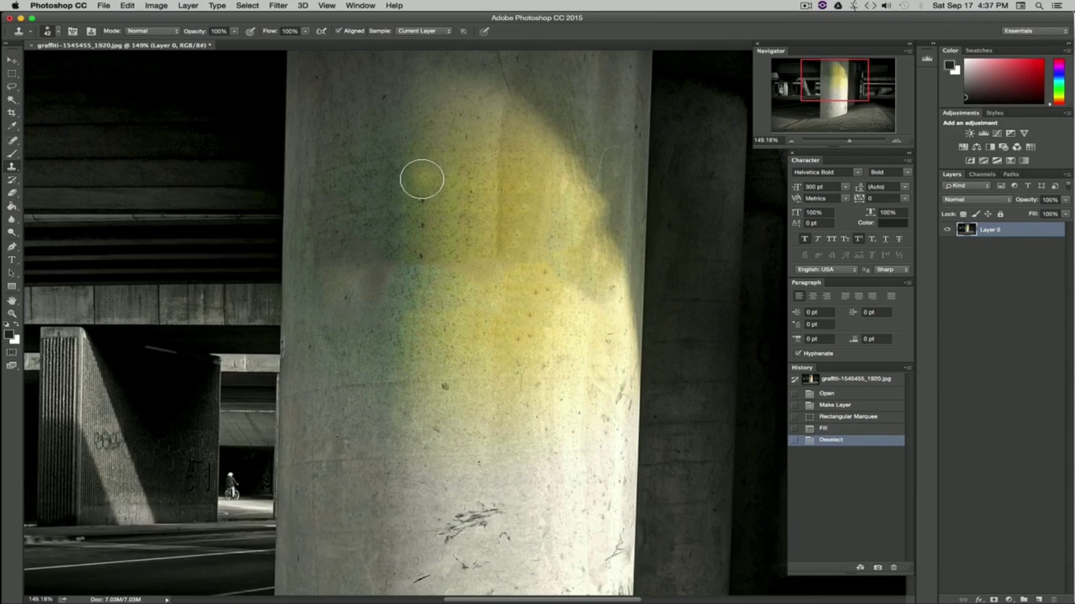
pyautogui.moveTo(423, 220); pyautogui.dragTo(422, 255)
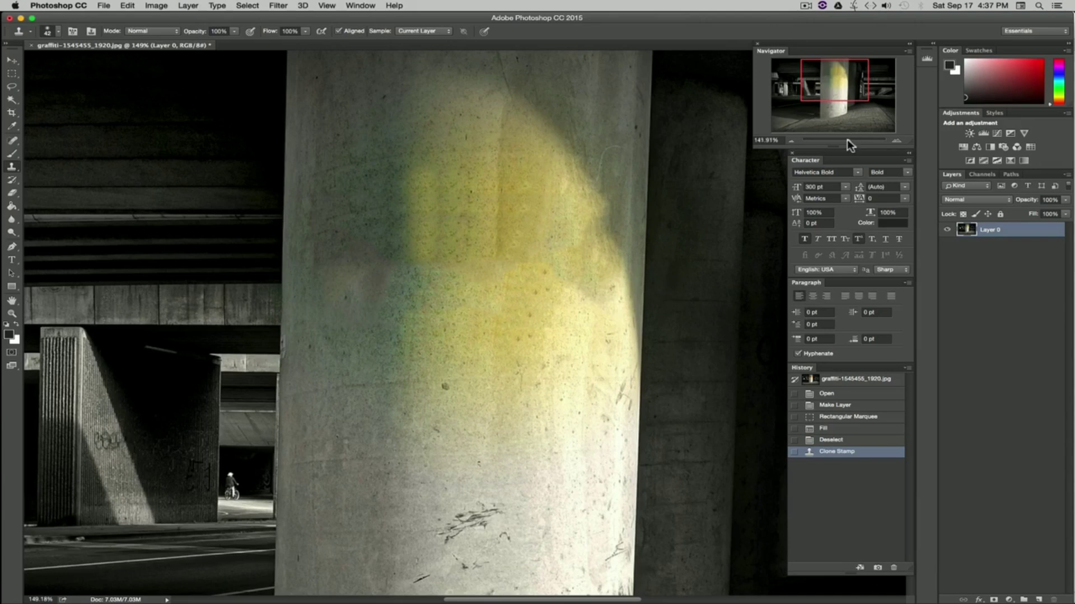
pyautogui.moveTo(848, 141); pyautogui.dragTo(841, 143)
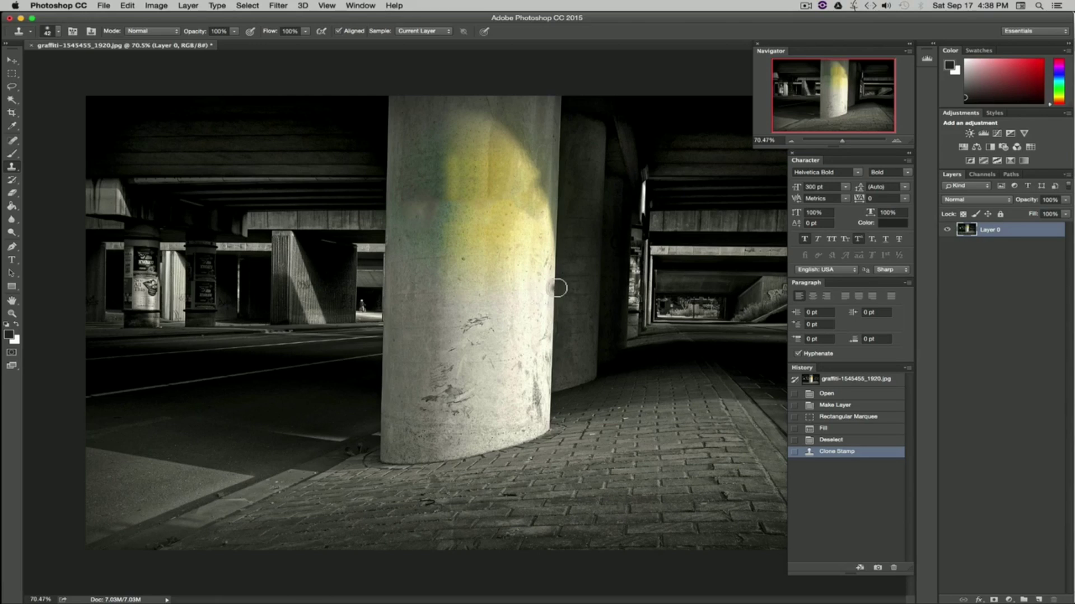
# Step: Close the edited document without saving and reopen the original graffiti photo from the Finder folder
pyautogui.press('v')
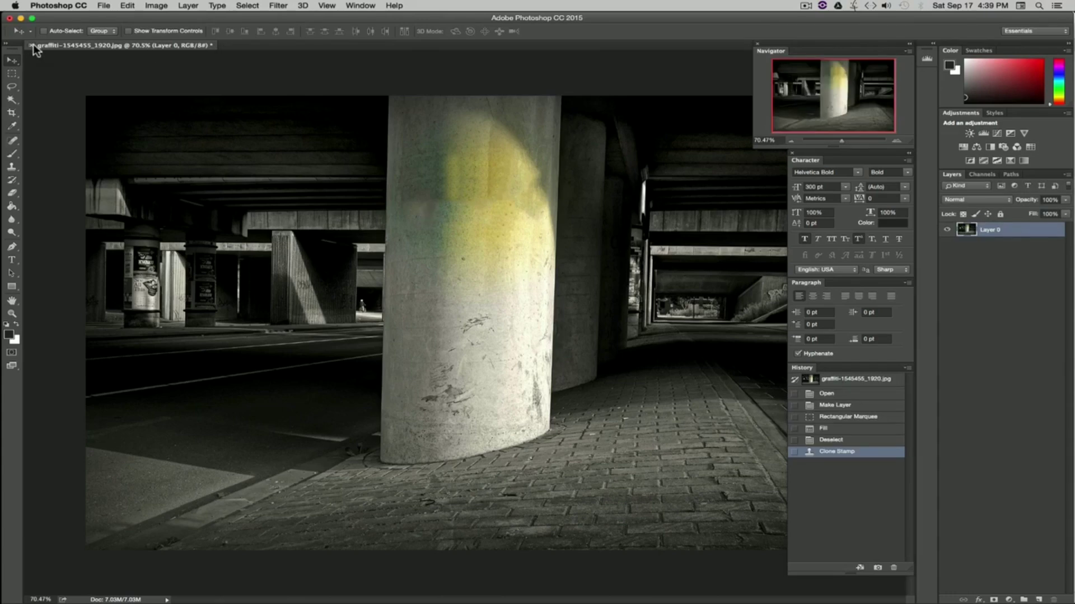
pyautogui.click(32, 45)
pyautogui.click(494, 205)
pyautogui.press('super+Tab')
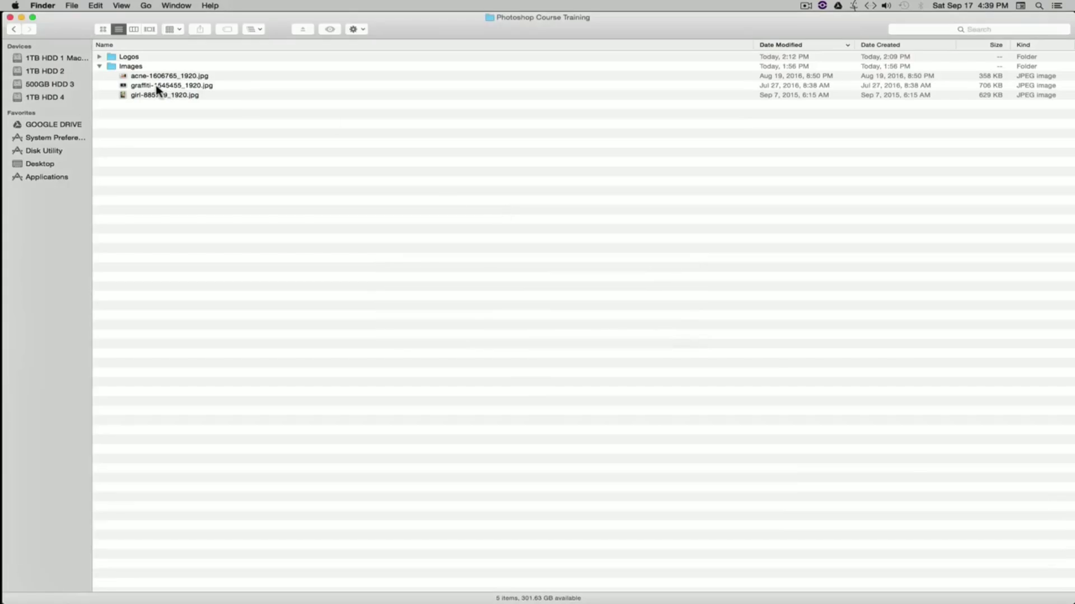
pyautogui.moveTo(157, 89); pyautogui.dragTo(358, 217)
pyautogui.press('super+Tab')
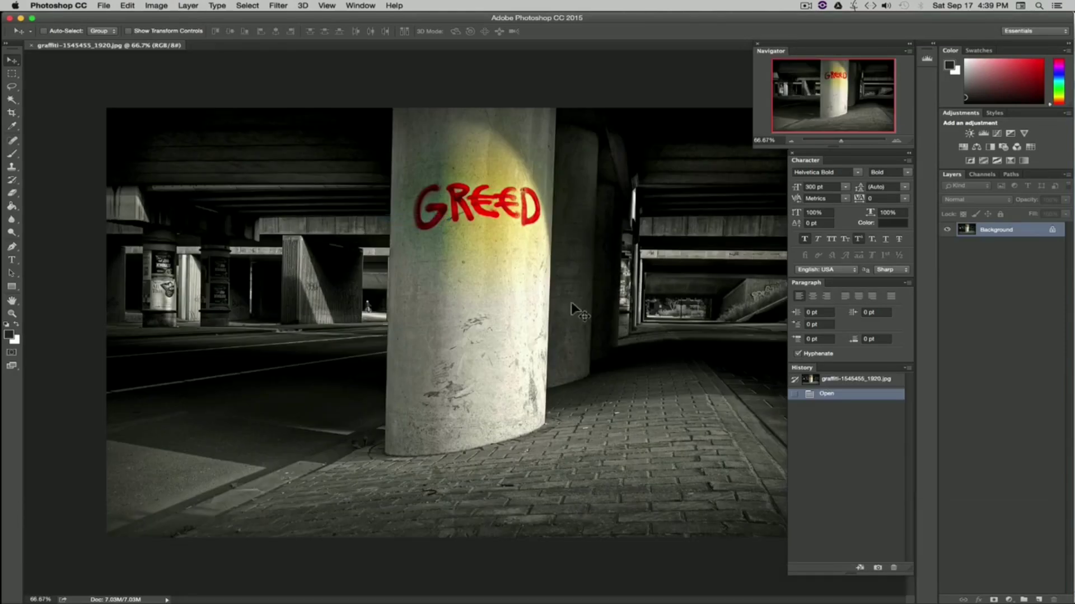
# Step: Convert the reopened photo's locked Background layer into a regular editable layer
pyautogui.keyDown('alt'); pyautogui.doubleClick(1032, 240); pyautogui.keyUp('alt')
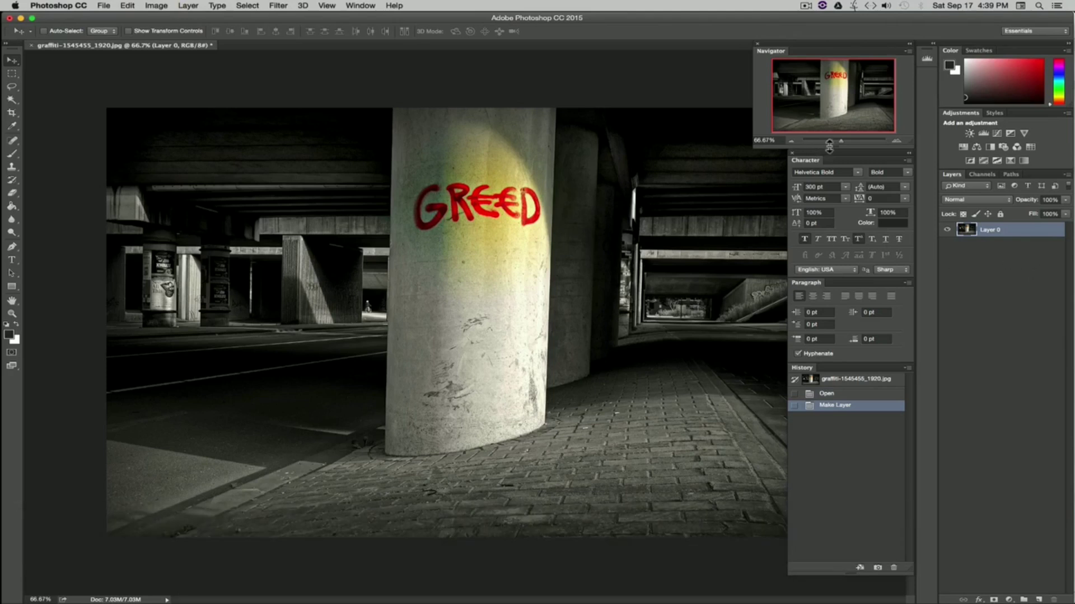
pyautogui.moveTo(841, 141); pyautogui.dragTo(847, 143)
pyautogui.moveTo(602, 177); pyautogui.dragTo(542, 353)
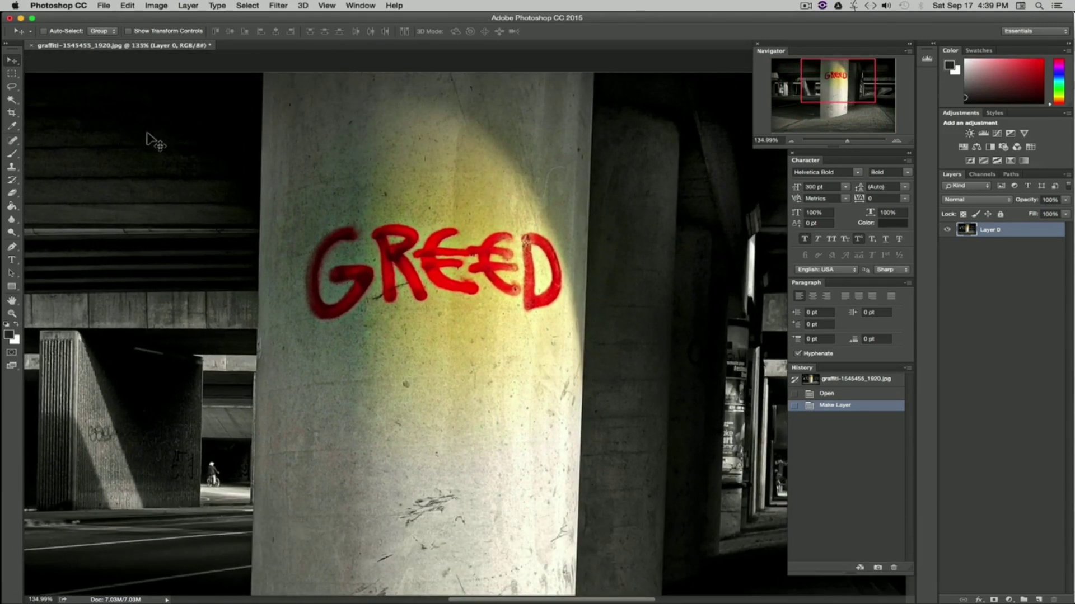
# Step: Choose the Clone Stamp tool and adjust its brush size in the brush picker
pyautogui.click(12, 168)
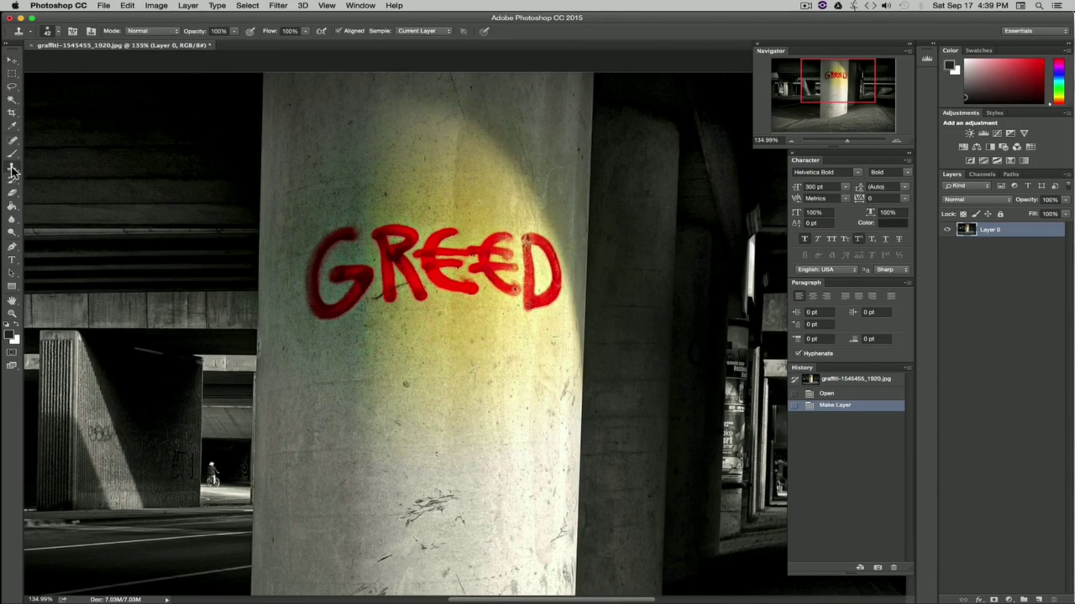
pyautogui.moveTo(847, 141); pyautogui.dragTo(854, 141)
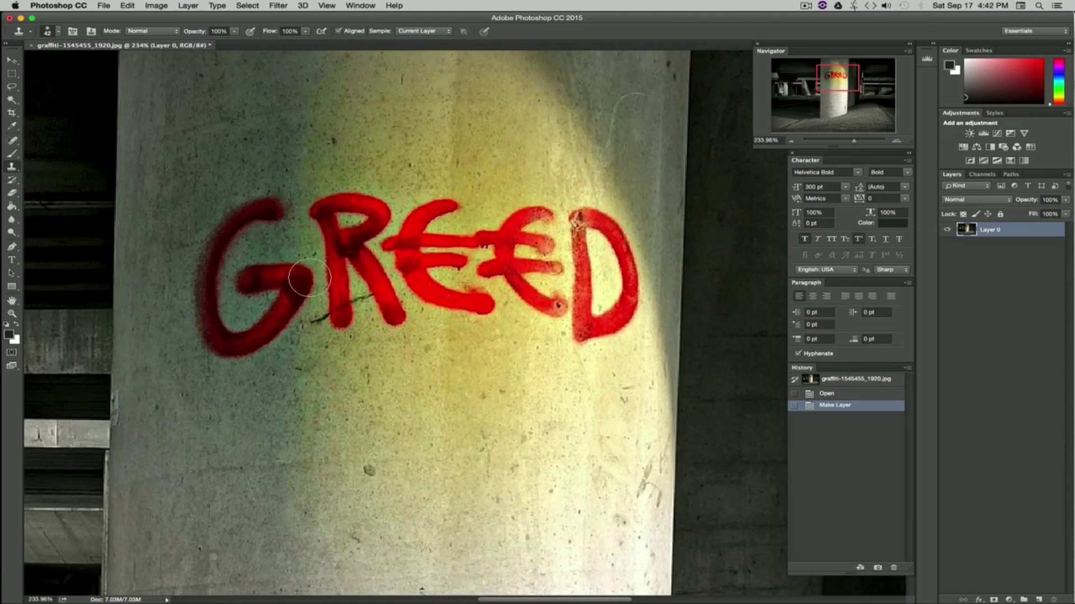
pyautogui.click(58, 32)
pyautogui.moveTo(86, 62); pyautogui.dragTo(102, 61)
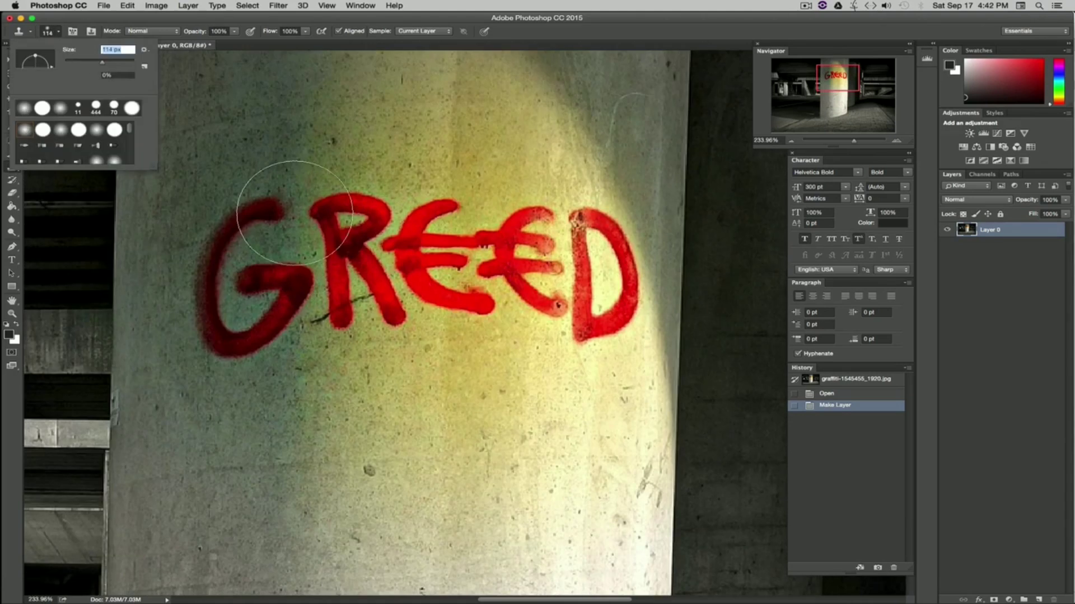
pyautogui.click(81, 60)
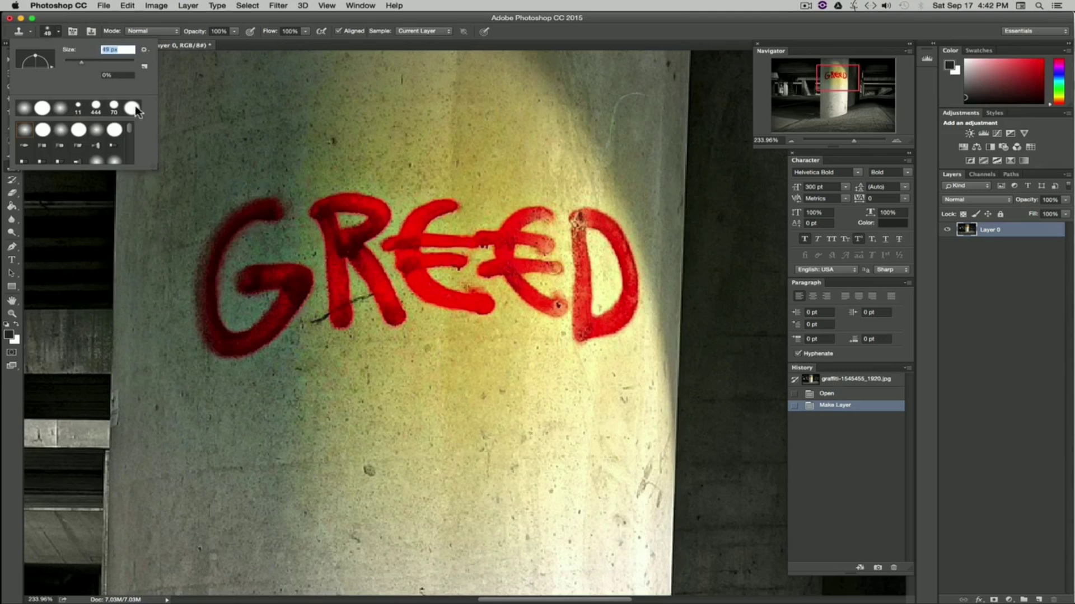
pyautogui.click(76, 60)
pyautogui.click(253, 42)
# Step: Sample clean wall beside the G and clone vertical strokes over the G's left edge
pyautogui.press('alt')
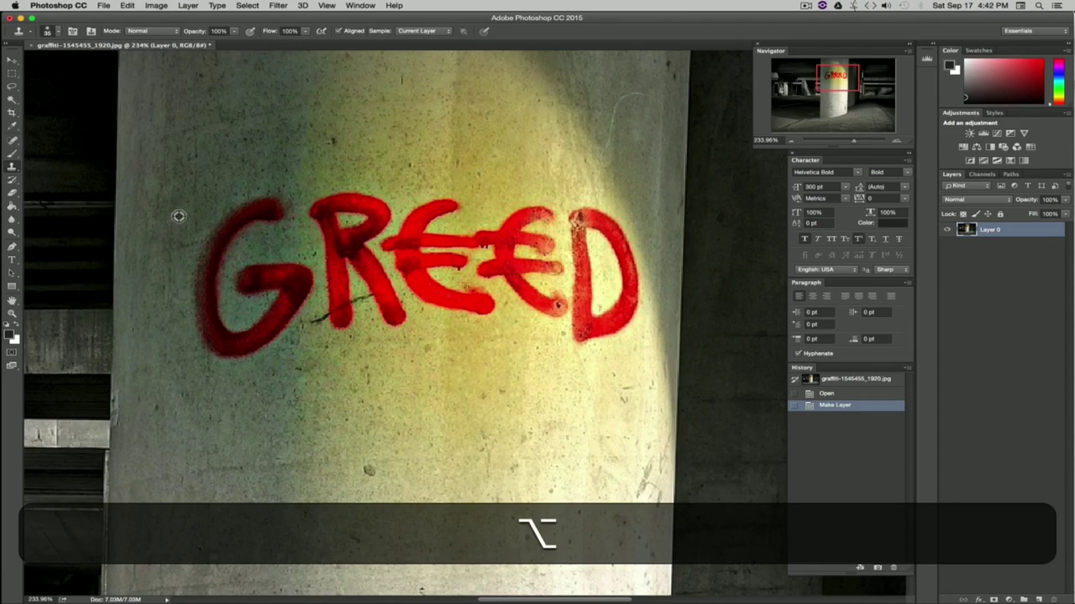
pyautogui.keyDown('alt'); pyautogui.click(178, 217); pyautogui.keyUp('alt')
pyautogui.moveTo(204, 217); pyautogui.dragTo(195, 358)
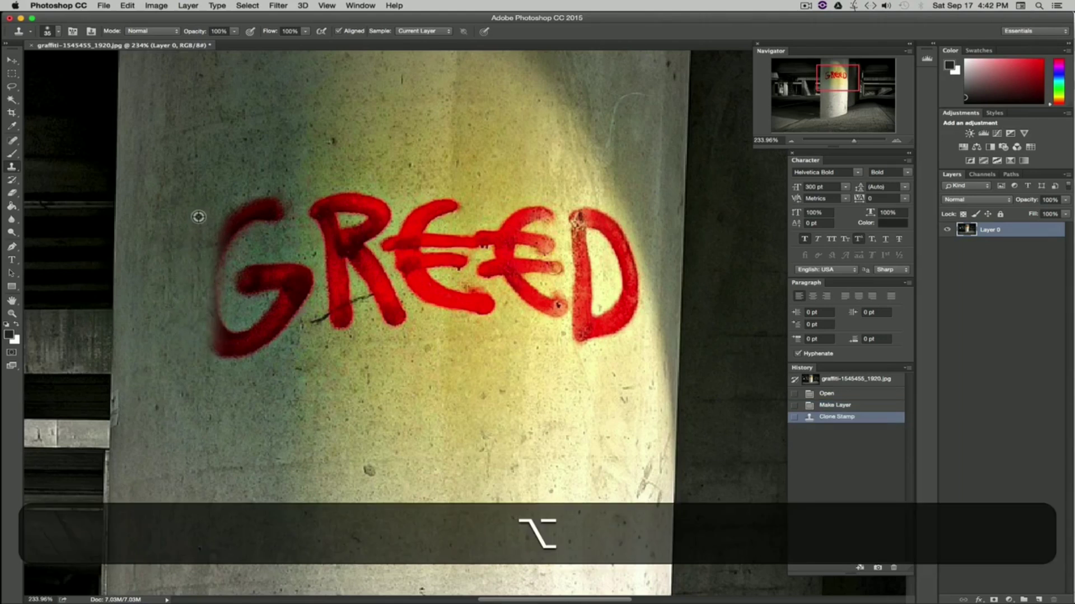
pyautogui.keyDown('alt'); pyautogui.click(199, 216); pyautogui.keyUp('alt')
pyautogui.moveTo(219, 211); pyautogui.dragTo(221, 351)
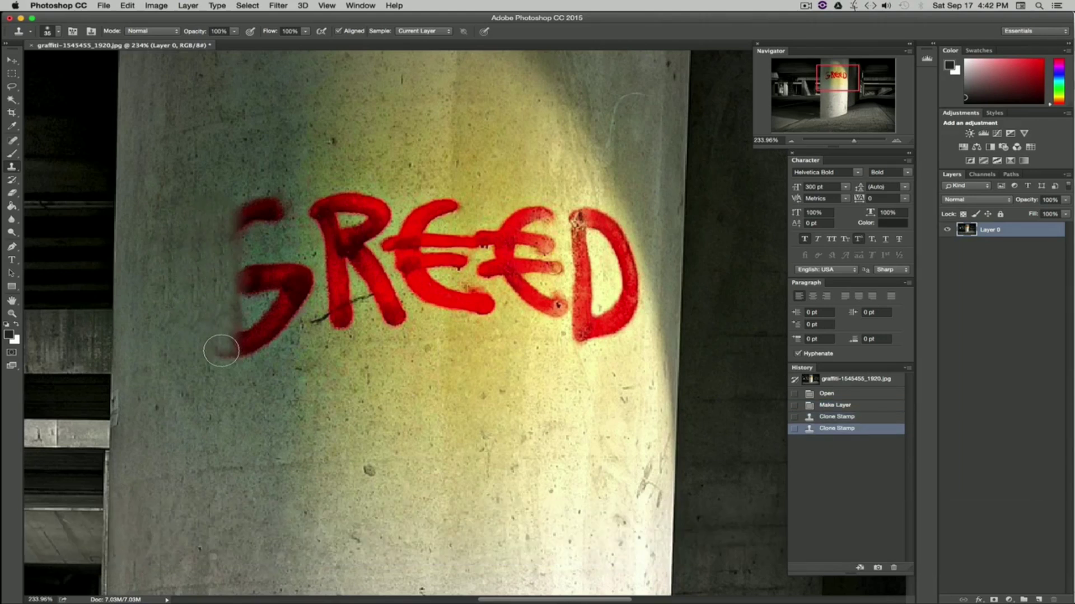
# Step: Sample clean wall above the G repeatedly and clone vertical strokes down across the rest of the G
pyautogui.press('alt')
pyautogui.keyDown('alt'); pyautogui.click(197, 231); pyautogui.keyUp('alt')
pyautogui.moveTo(204, 222)
pyautogui.mouseDown()
pyautogui.moveTo(216, 252)
pyautogui.moveTo(216, 359)
pyautogui.mouseUp()
pyautogui.press('alt')
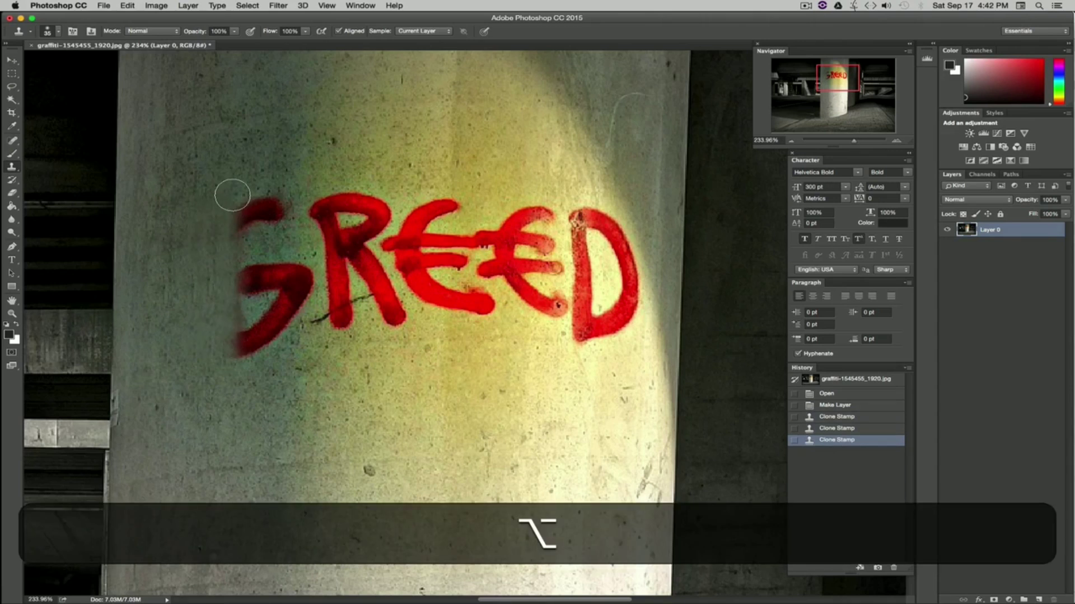
pyautogui.moveTo(237, 168); pyautogui.dragTo(233, 360)
pyautogui.press('alt')
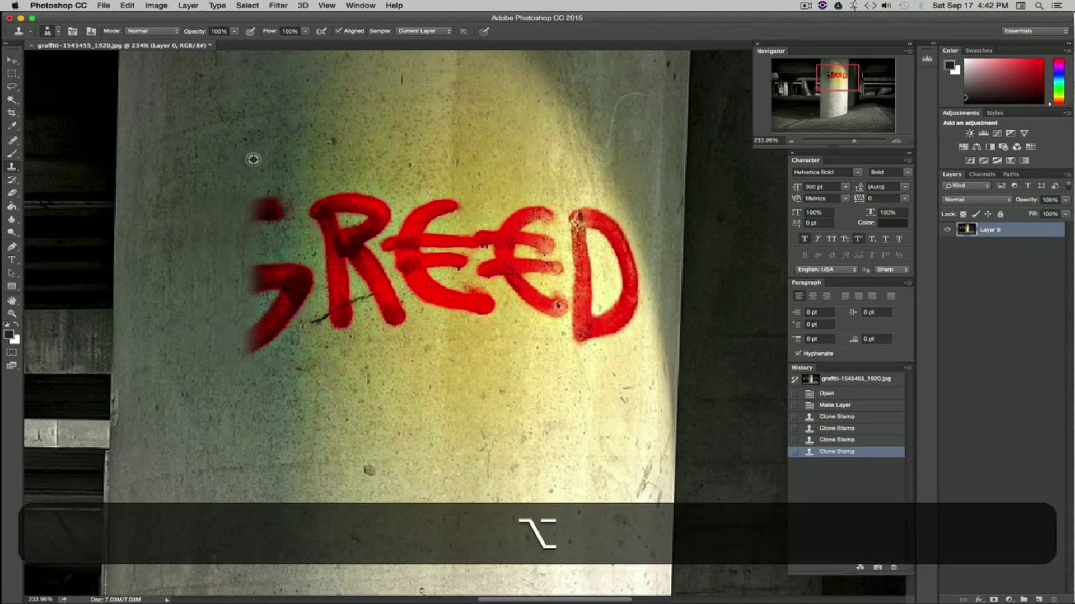
pyautogui.keyDown('alt'); pyautogui.click(230, 157); pyautogui.keyUp('alt')
pyautogui.moveTo(258, 159); pyautogui.dragTo(250, 360)
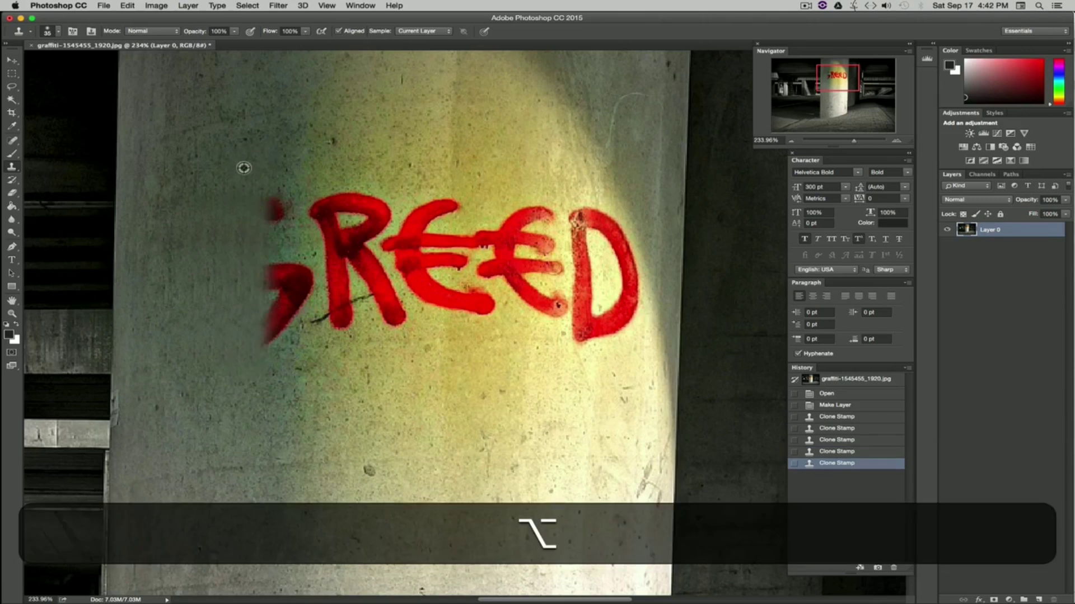
pyautogui.keyDown('alt'); pyautogui.click(243, 168); pyautogui.keyUp('alt')
pyautogui.moveTo(269, 174); pyautogui.dragTo(263, 375)
pyautogui.keyDown('alt'); pyautogui.click(240, 163); pyautogui.keyUp('alt')
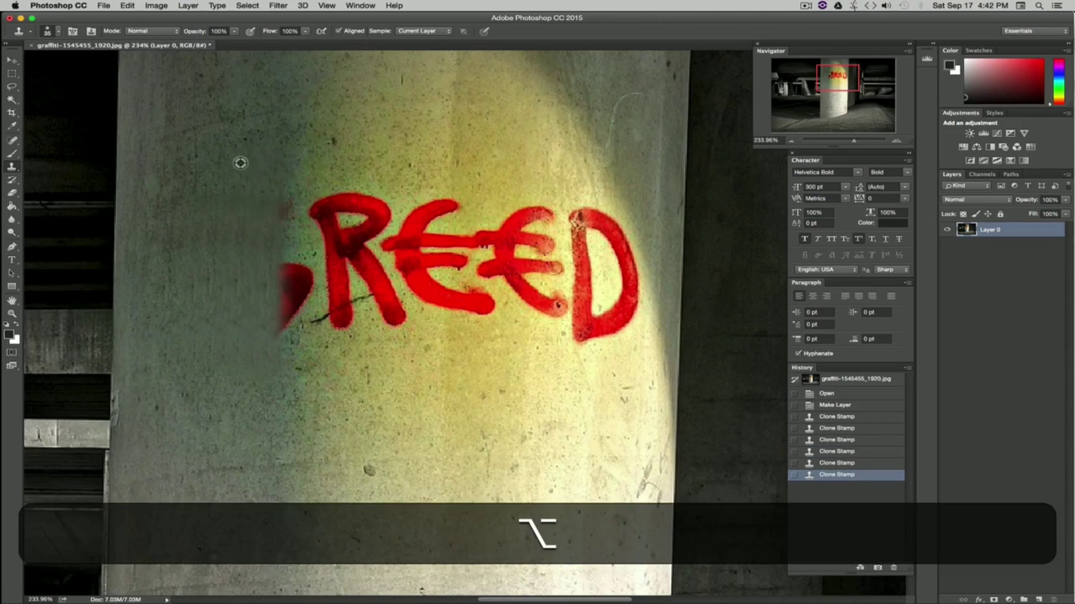
pyautogui.moveTo(286, 177)
pyautogui.mouseDown()
pyautogui.moveTo(283, 302)
pyautogui.moveTo(298, 332)
pyautogui.mouseUp()
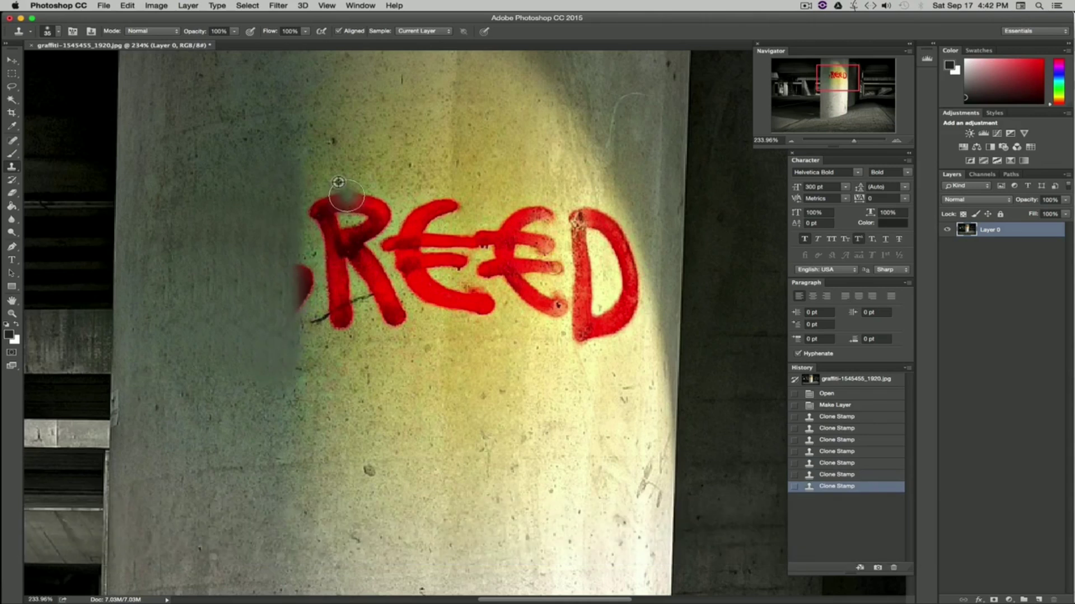
# Step: Sample wall above and clone a short vertical stroke over the gap between the G remnant and the R
pyautogui.keyDown('alt'); pyautogui.click(302, 130); pyautogui.keyUp('alt')
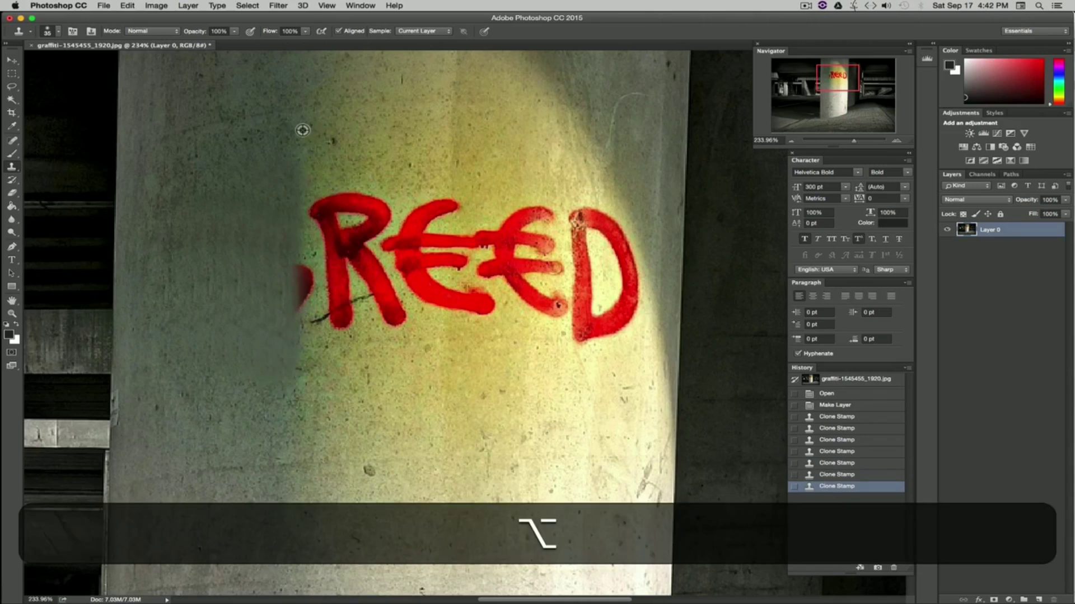
pyautogui.keyDown('alt'); pyautogui.click(302, 64); pyautogui.keyUp('alt')
pyautogui.moveTo(303, 138)
pyautogui.mouseDown()
pyautogui.moveTo(298, 238)
pyautogui.moveTo(304, 223)
pyautogui.mouseUp()
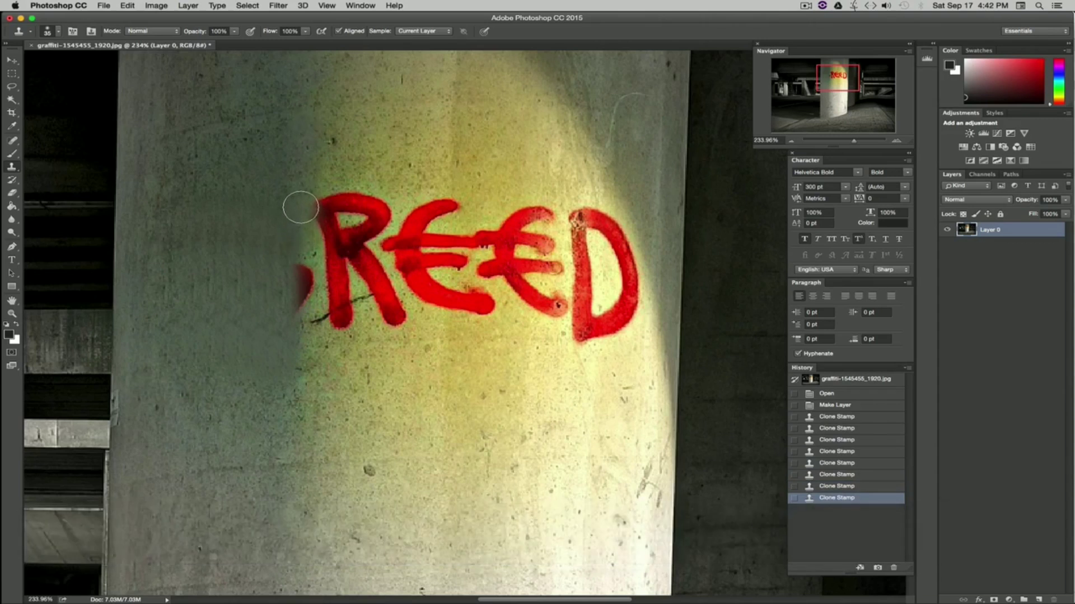
pyautogui.keyDown('alt'); pyautogui.click(306, 173); pyautogui.keyUp('alt')
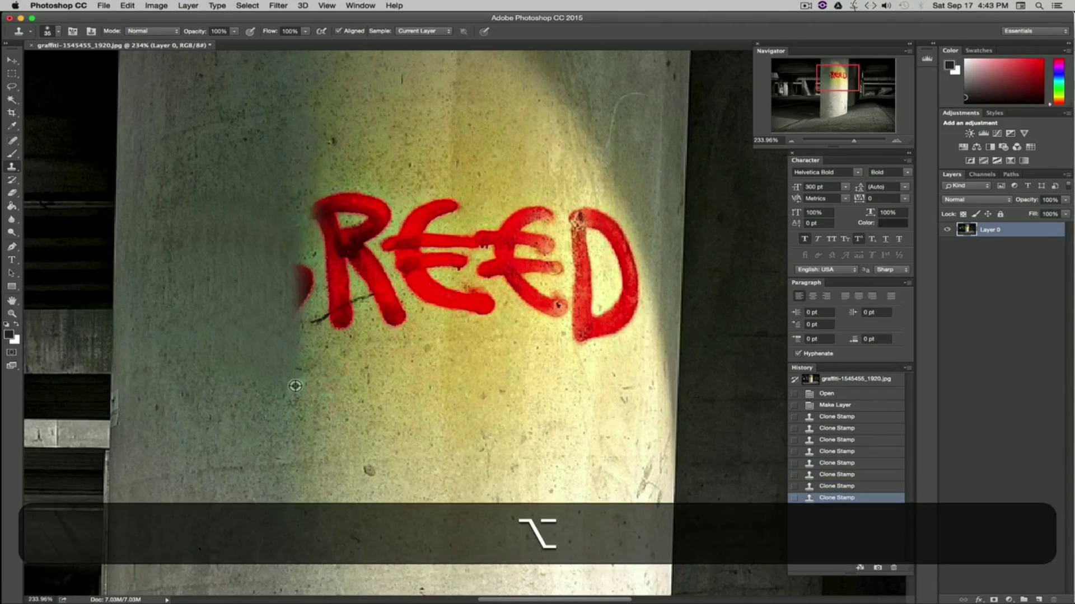
# Step: Clone strokes over the wall below the G remnant, then step back three history states
pyautogui.moveTo(295, 417)
pyautogui.mouseDown()
pyautogui.moveTo(290, 338)
pyautogui.moveTo(301, 415)
pyautogui.mouseUp()
pyautogui.moveTo(292, 359); pyautogui.dragTo(288, 312)
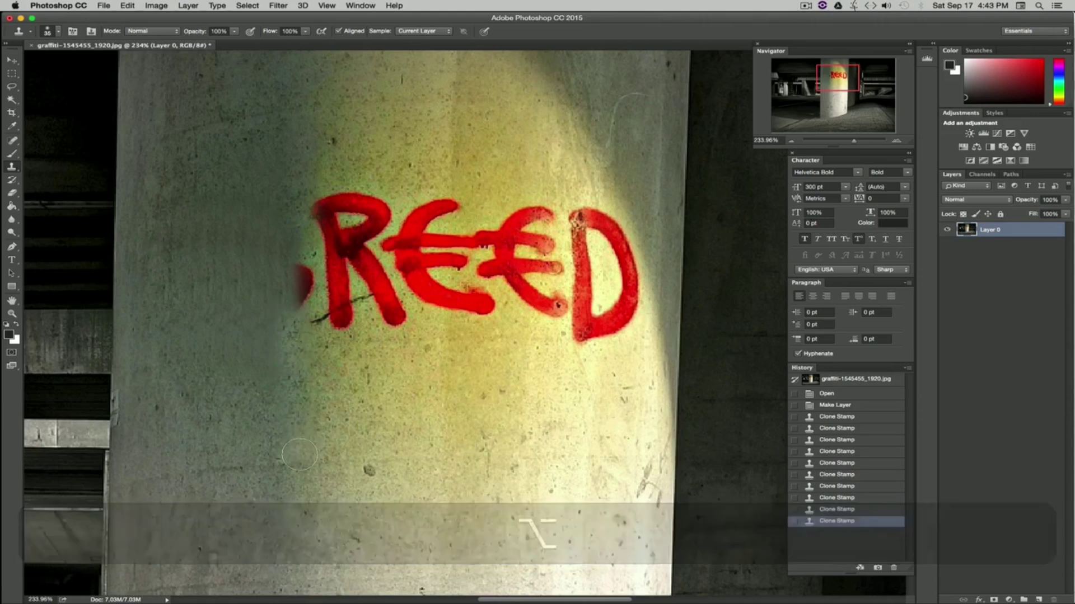
pyautogui.keyDown('alt'); pyautogui.click(276, 436); pyautogui.keyUp('alt')
pyautogui.moveTo(272, 424); pyautogui.dragTo(268, 358)
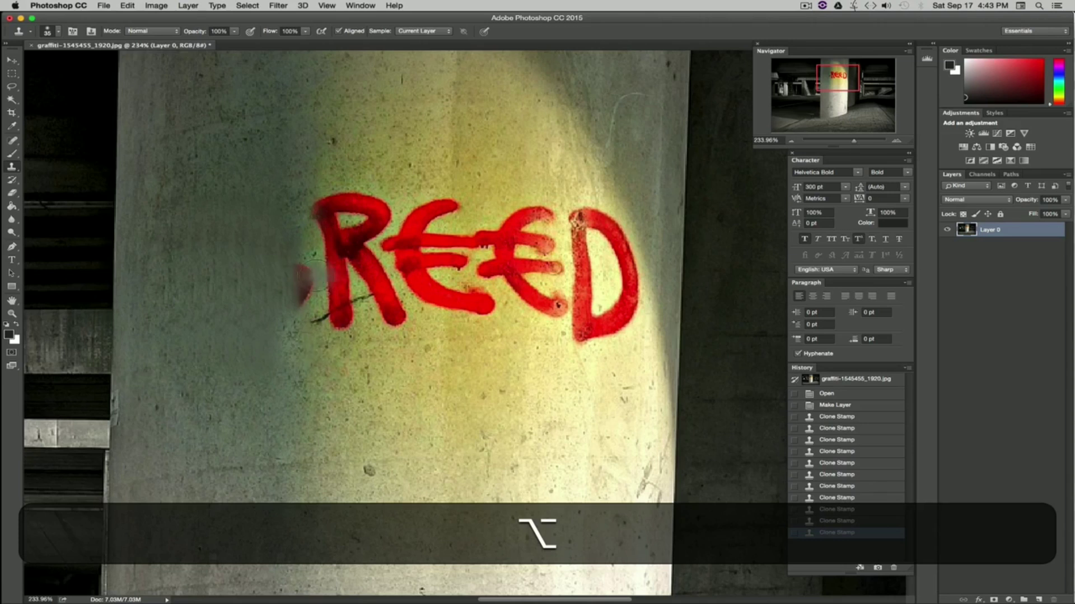
pyautogui.press('super+alt+z')
pyautogui.press('super+alt+z')
pyautogui.press('super+alt+z')
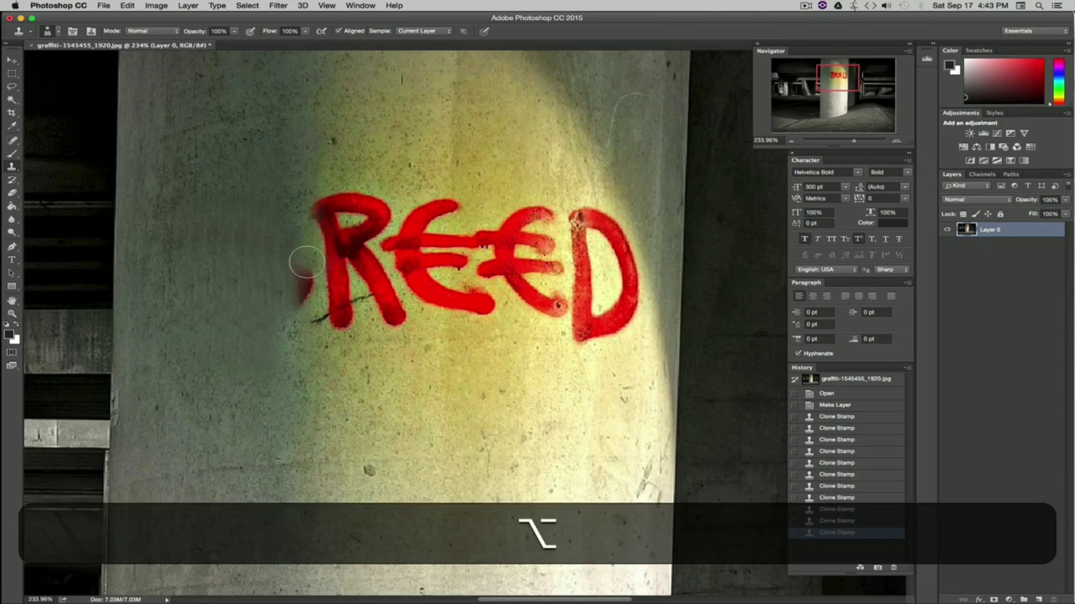
# Step: Clone over the last red fragment of the G beside the R, undoing a misplaced stroke first
pyautogui.moveTo(304, 262); pyautogui.dragTo(306, 334)
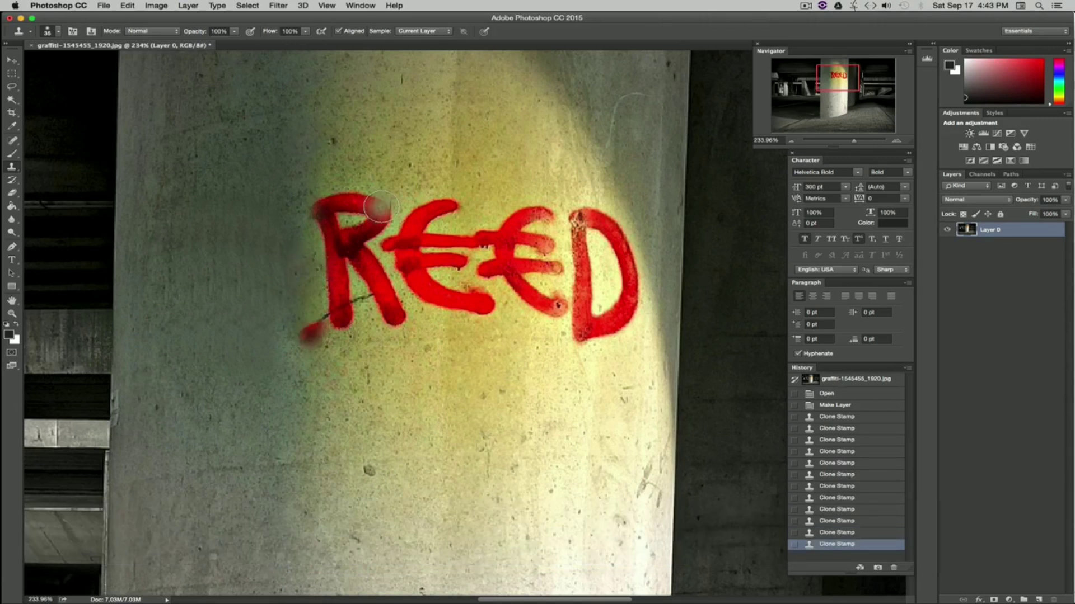
pyautogui.press('super+z')
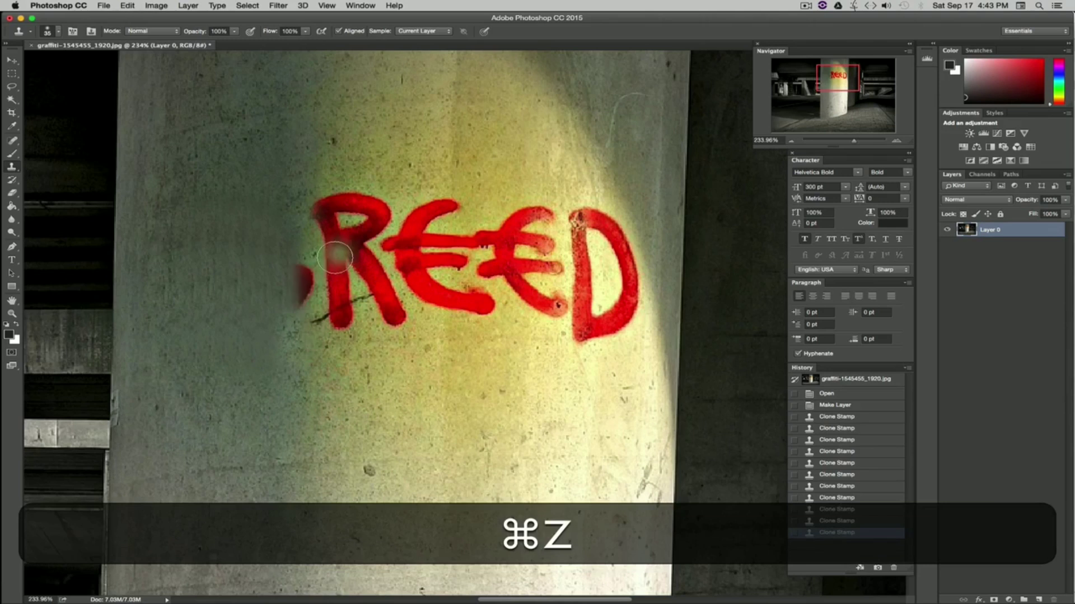
pyautogui.press('alt+super+z')
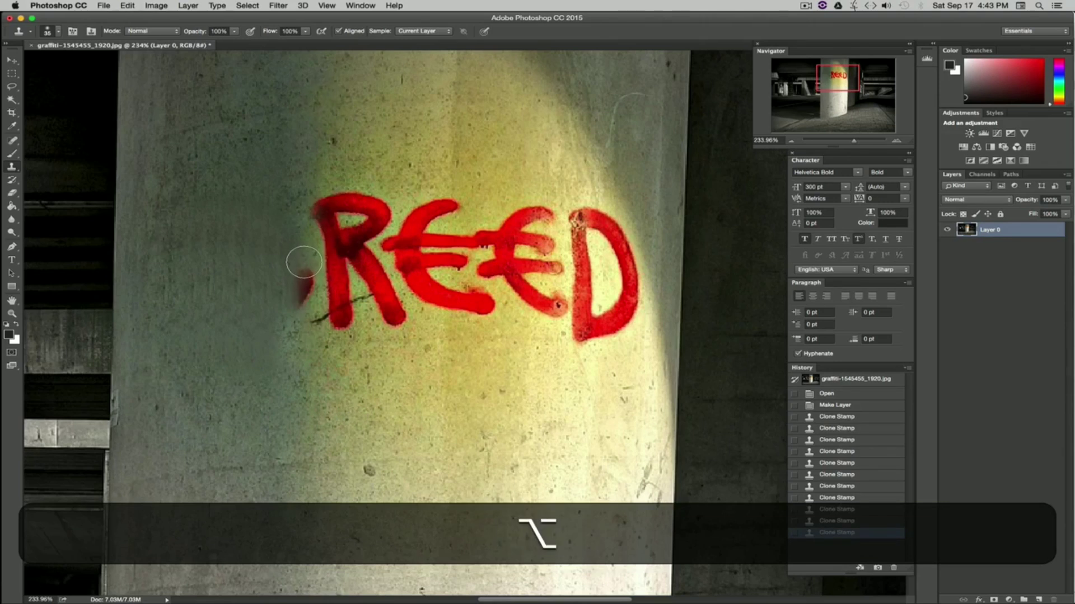
pyautogui.moveTo(305, 261); pyautogui.dragTo(304, 321)
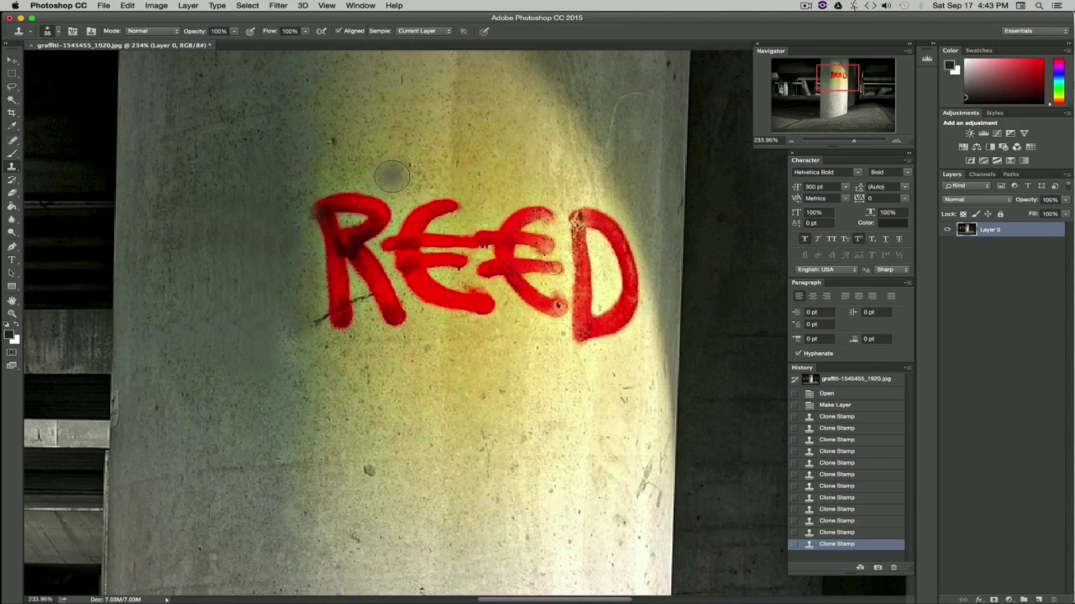
# Step: Sample clean wall above the letters and clone horizontal strokes across the tops of the R and E's
pyautogui.press('alt')
pyautogui.keyDown('alt'); pyautogui.click(341, 173); pyautogui.keyUp('alt')
pyautogui.moveTo(328, 190)
pyautogui.mouseDown()
pyautogui.moveTo(382, 191)
pyautogui.moveTo(329, 198)
pyautogui.moveTo(380, 208)
pyautogui.moveTo(326, 203)
pyautogui.moveTo(384, 204)
pyautogui.moveTo(332, 215)
pyautogui.moveTo(385, 221)
pyautogui.mouseUp()
pyautogui.keyDown('alt'); pyautogui.click(349, 168); pyautogui.keyUp('alt')
pyautogui.keyDown('alt'); pyautogui.click(340, 172); pyautogui.keyUp('alt')
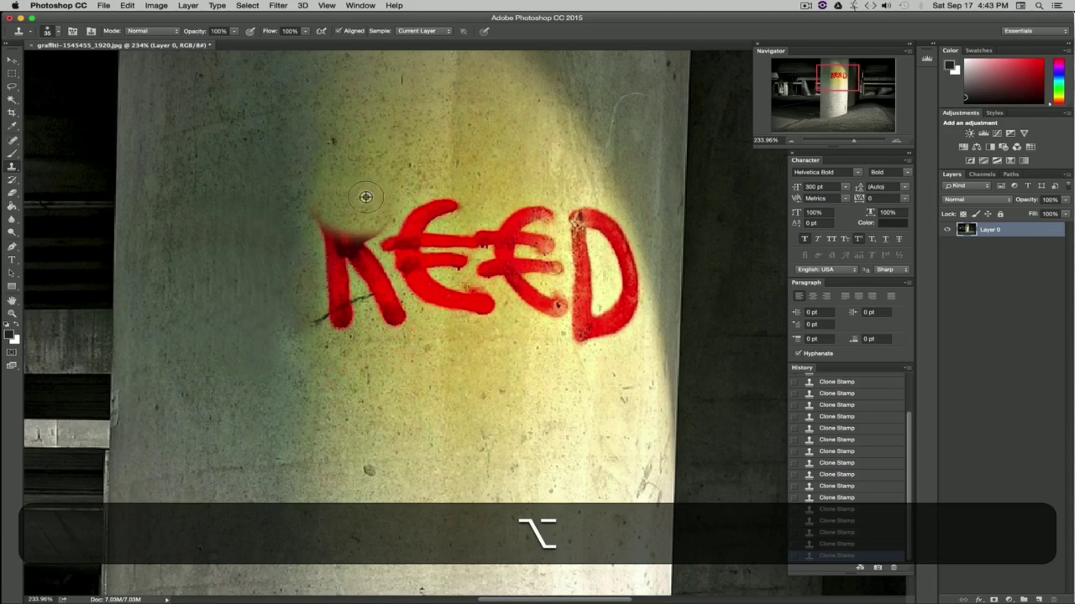
pyautogui.moveTo(405, 205); pyautogui.dragTo(549, 208)
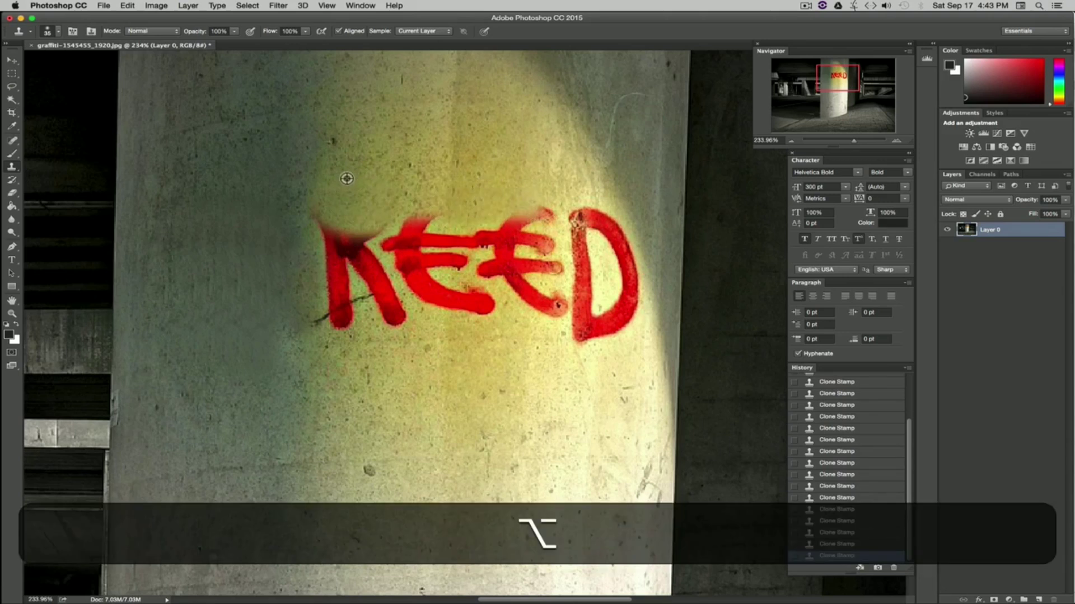
pyautogui.moveTo(330, 224); pyautogui.dragTo(543, 226)
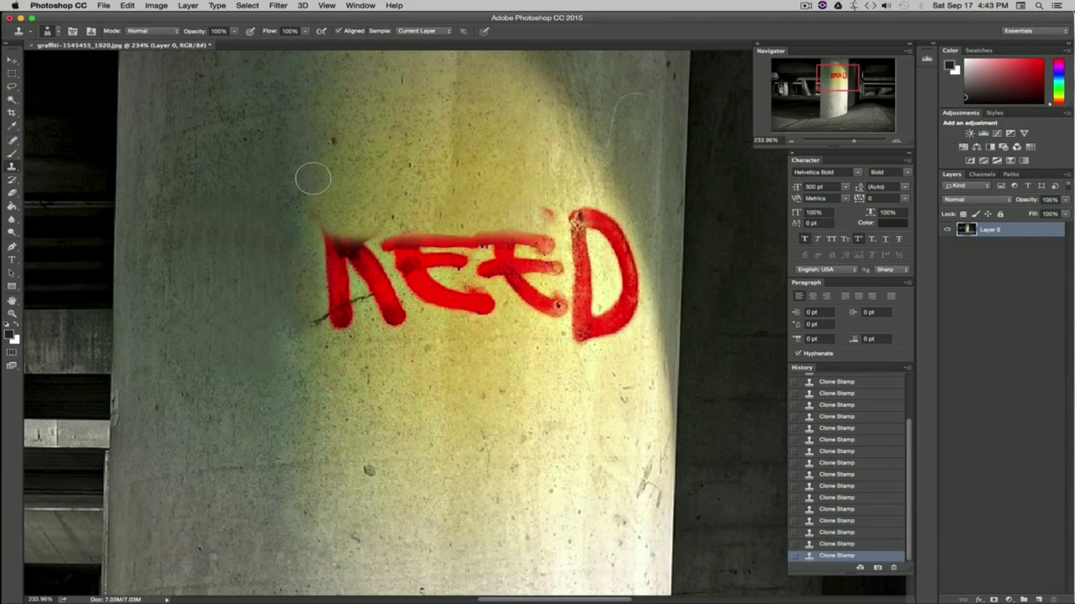
# Step: Clone vertical strokes over the R's left edge using wall sampled above it
pyautogui.moveTo(312, 178); pyautogui.dragTo(308, 339)
pyautogui.press('alt')
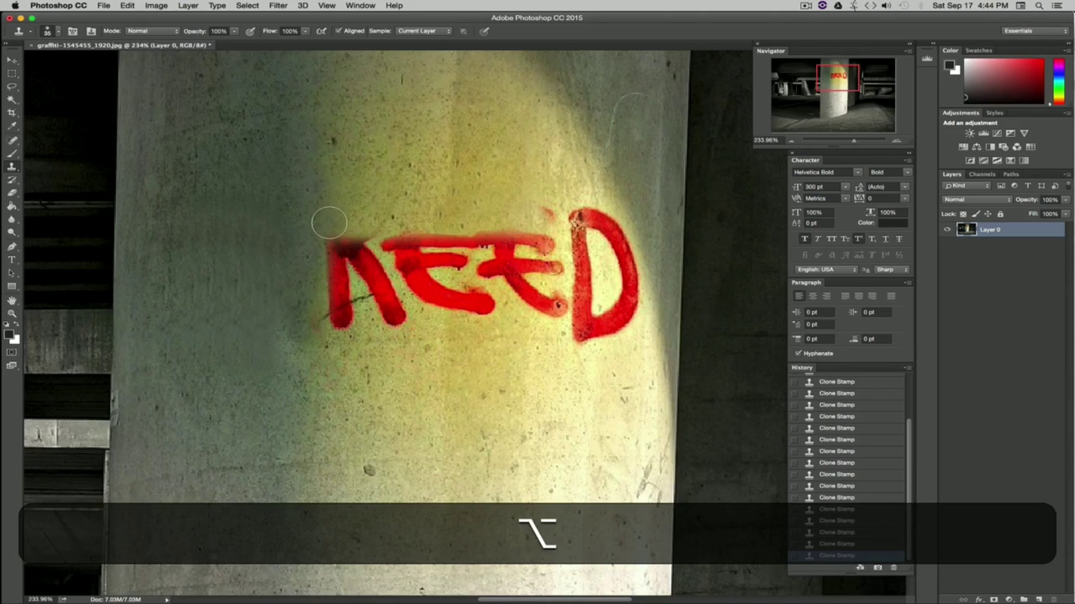
pyautogui.moveTo(317, 222); pyautogui.dragTo(327, 336)
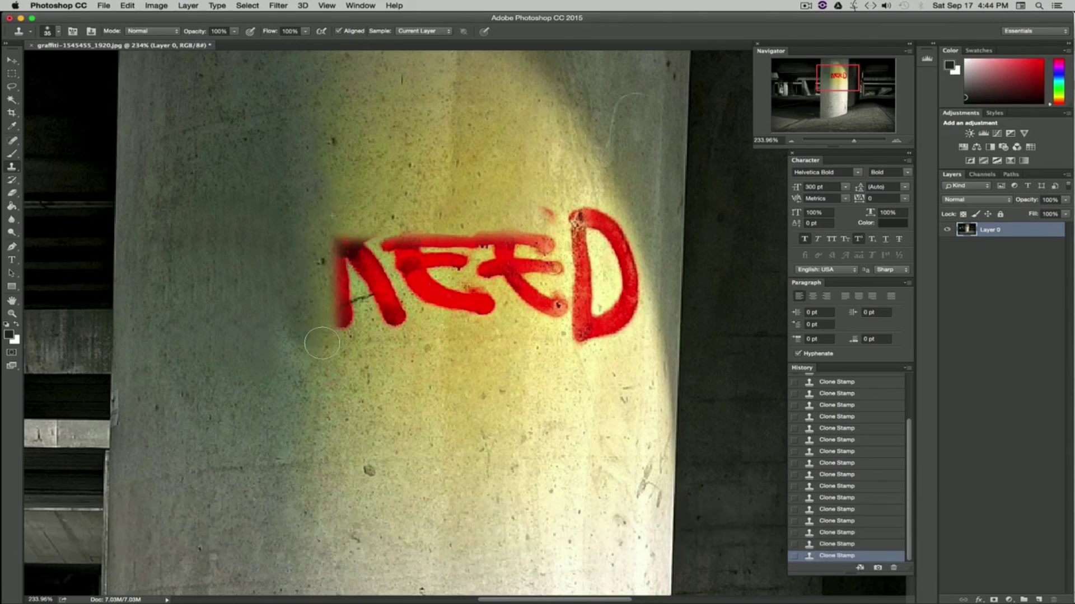
# Step: Set the Clone Stamp brush size to 80 px and clone a horizontal stroke across the upper R and E's
pyautogui.click(60, 36)
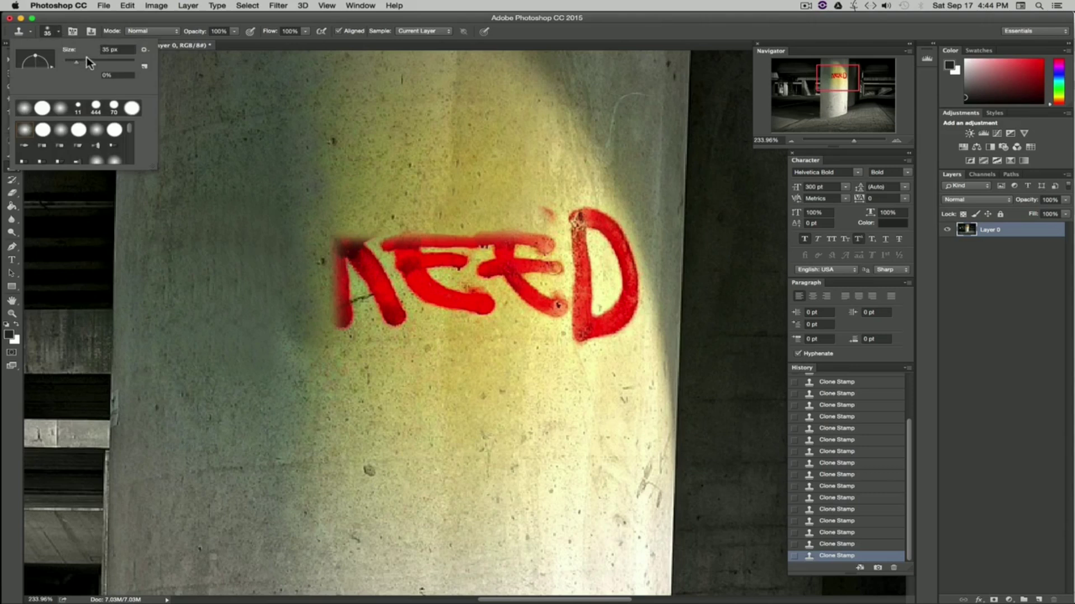
pyautogui.moveTo(84, 62); pyautogui.dragTo(86, 62)
pyautogui.press('alt')
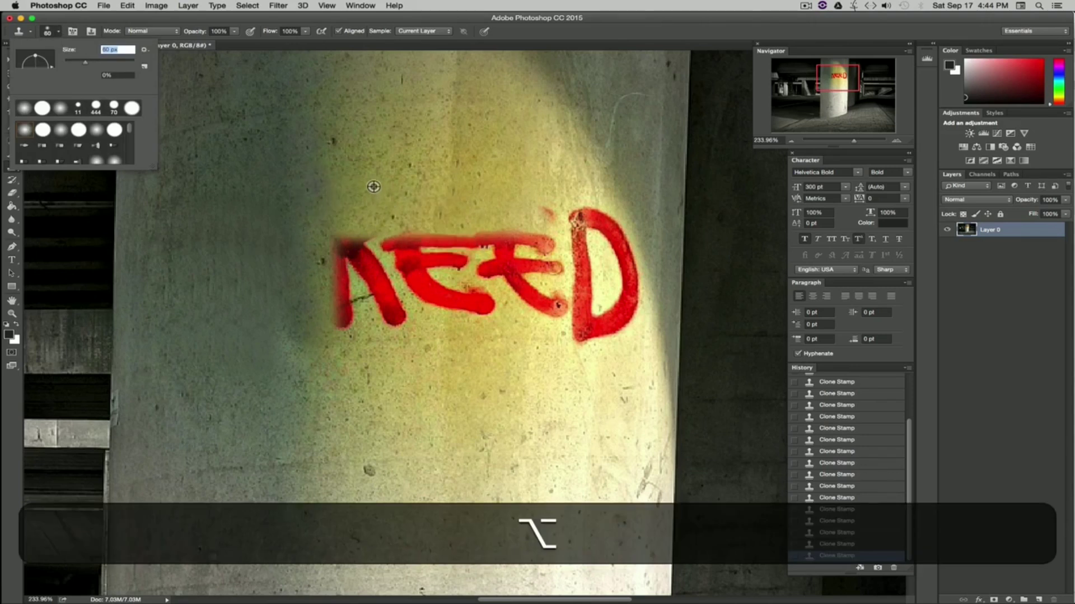
pyautogui.keyDown('alt'); pyautogui.click(320, 185); pyautogui.keyUp('alt')
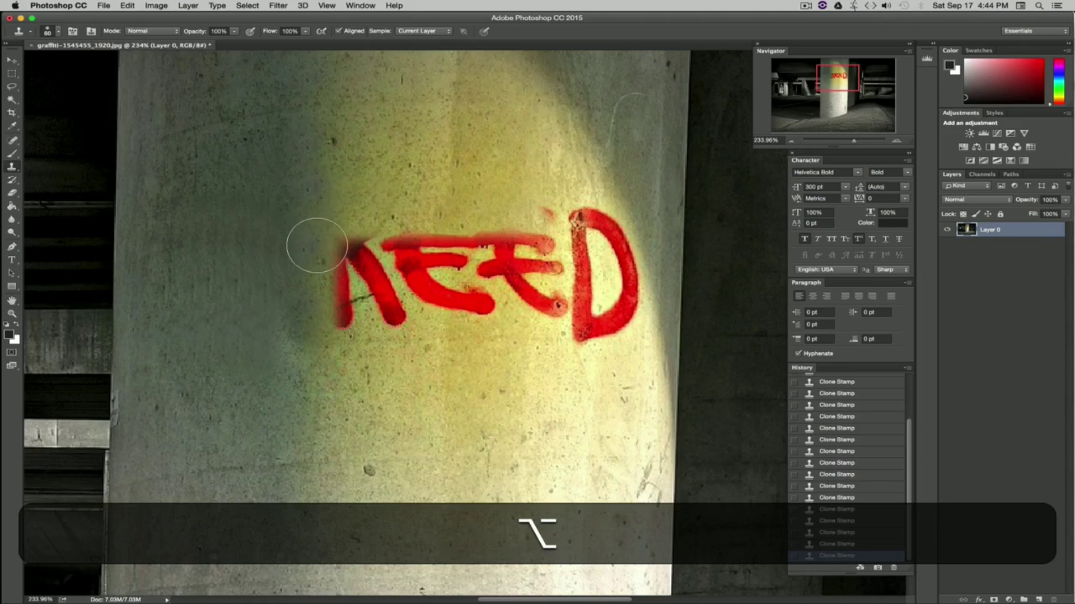
pyautogui.moveTo(317, 243)
pyautogui.mouseDown()
pyautogui.moveTo(504, 252)
pyautogui.moveTo(462, 252)
pyautogui.mouseUp()
# Step: Sample wall beside the letters and clone horizontal strokes across the lower R and E's until they disappear
pyautogui.press('alt')
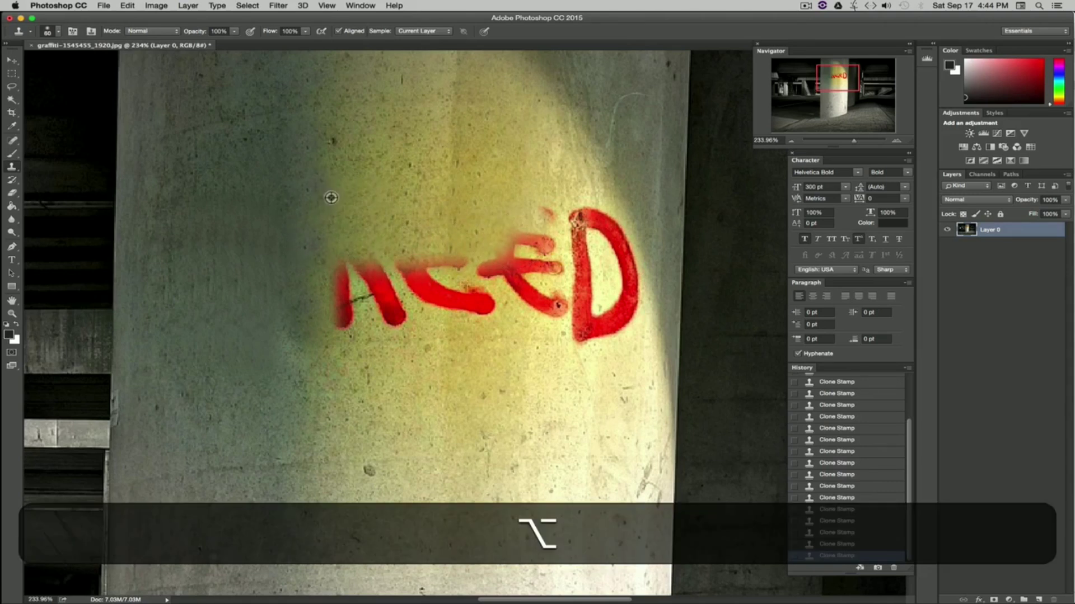
pyautogui.keyDown('alt'); pyautogui.click(319, 188); pyautogui.keyUp('alt')
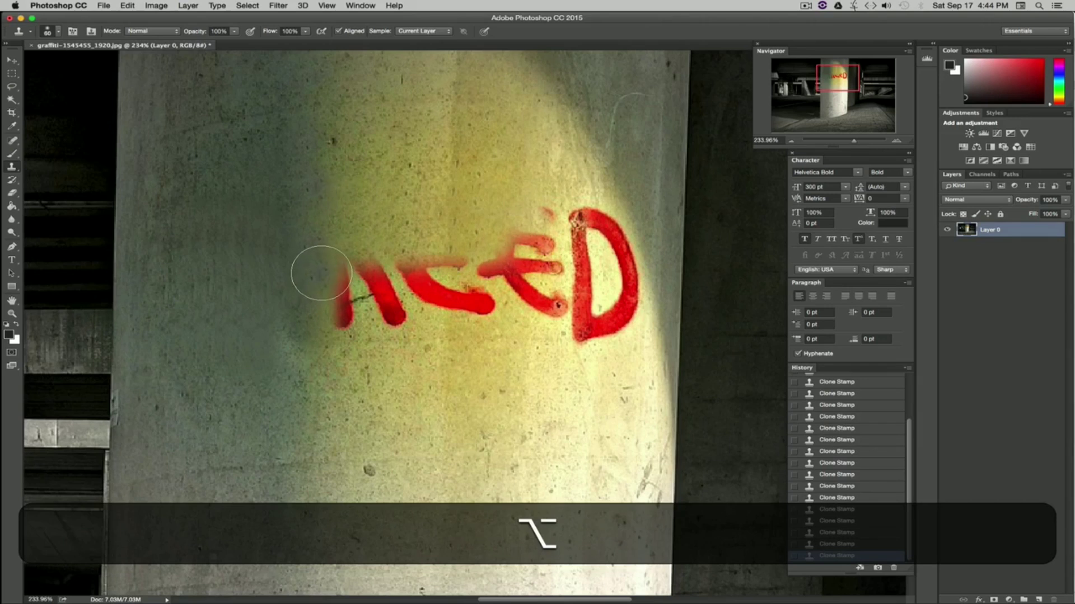
pyautogui.moveTo(313, 273); pyautogui.dragTo(498, 269)
pyautogui.press('alt')
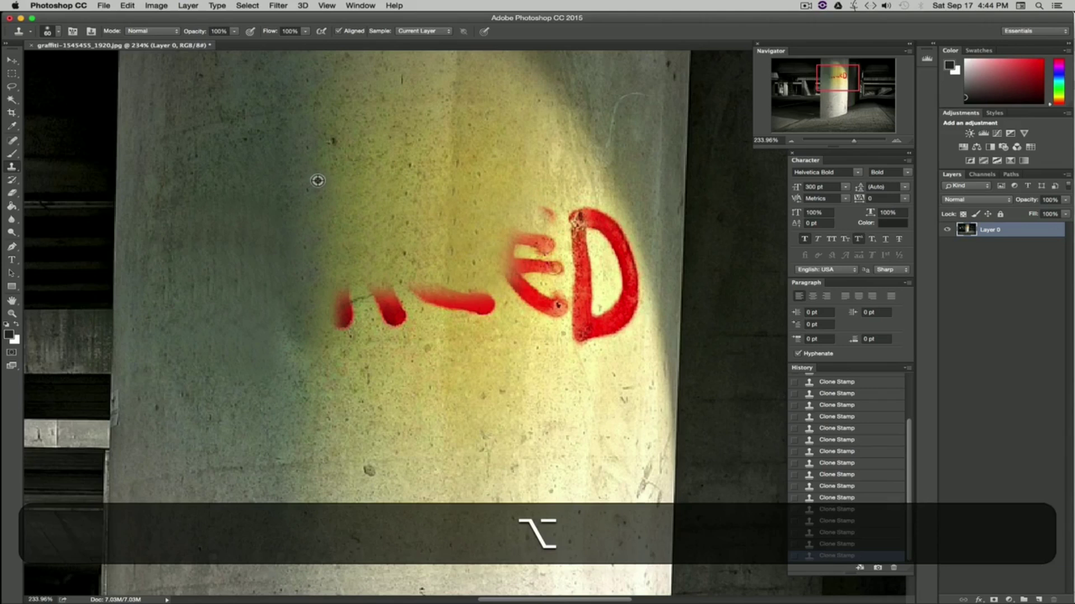
pyautogui.keyDown('alt'); pyautogui.click(317, 180); pyautogui.keyUp('alt')
pyautogui.moveTo(315, 305); pyautogui.dragTo(492, 305)
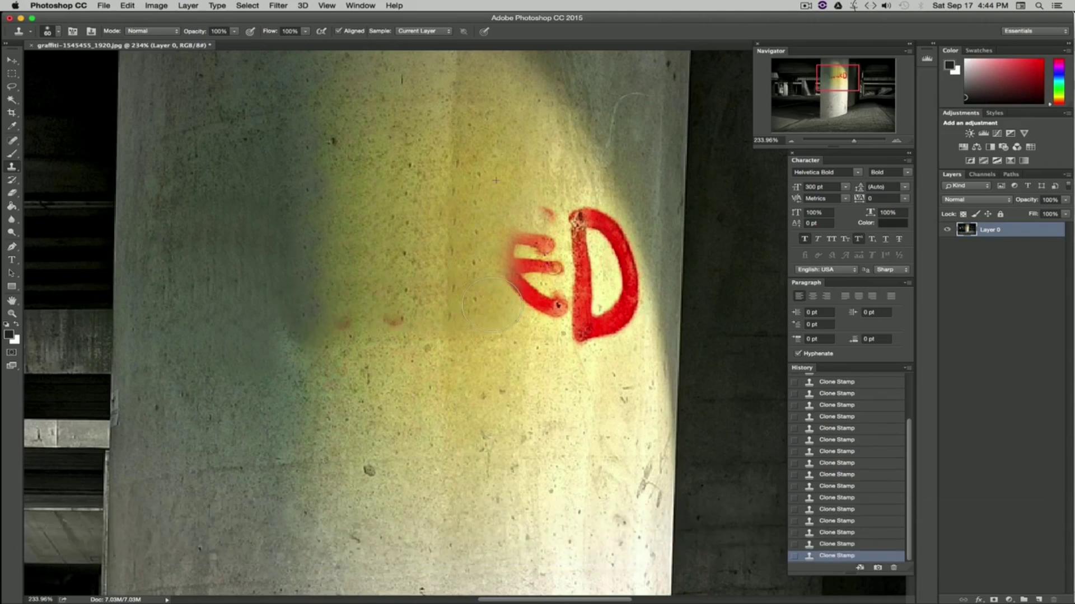
pyautogui.press('alt')
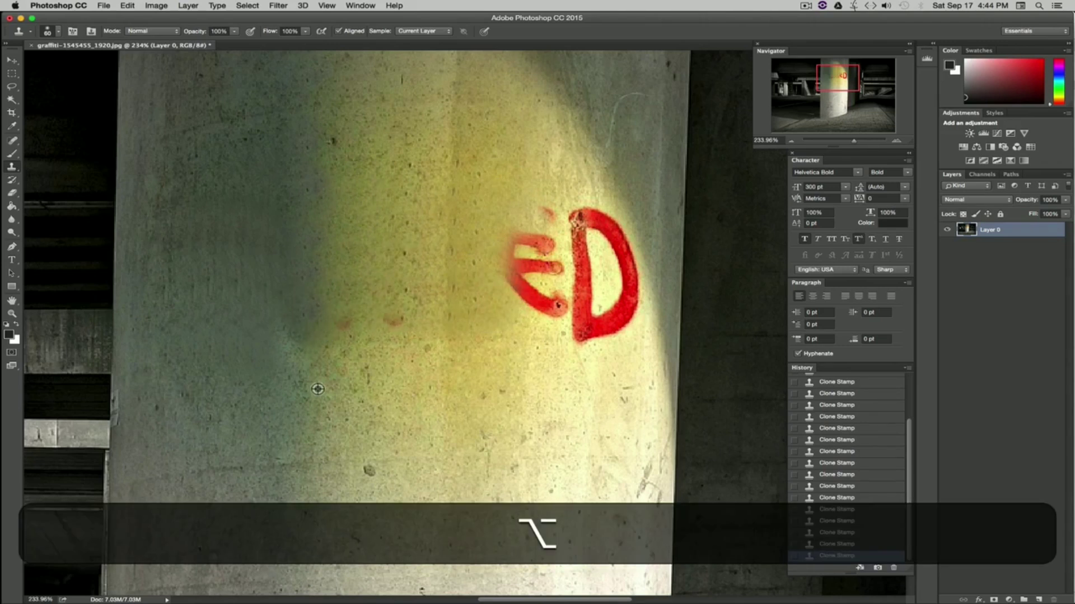
pyautogui.moveTo(311, 342); pyautogui.dragTo(494, 347)
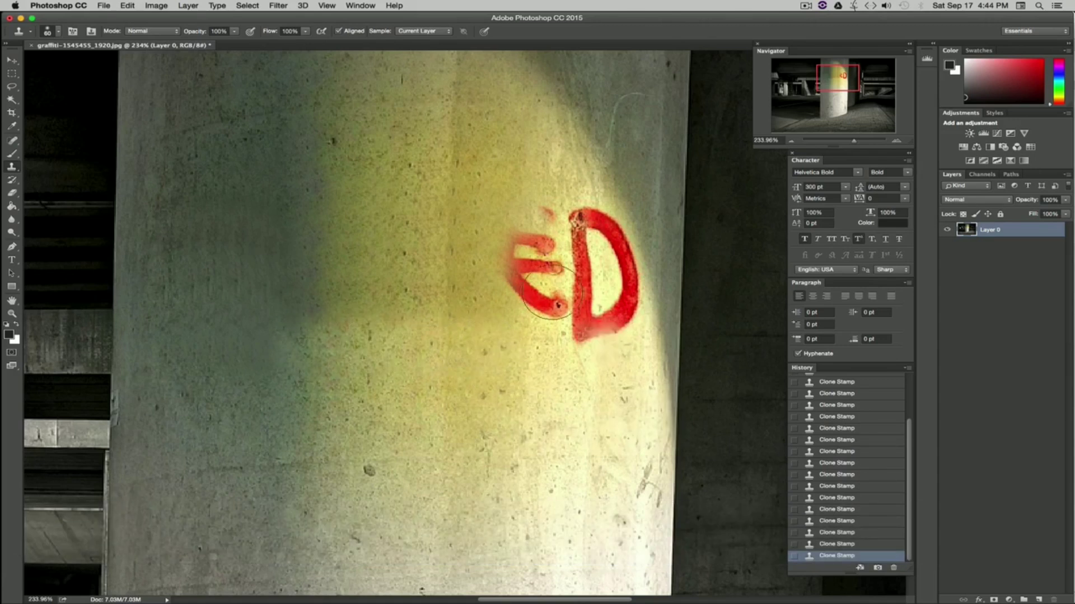
# Step: Sample wall above and clone vertical strokes over the remaining E beside the D
pyautogui.press('alt')
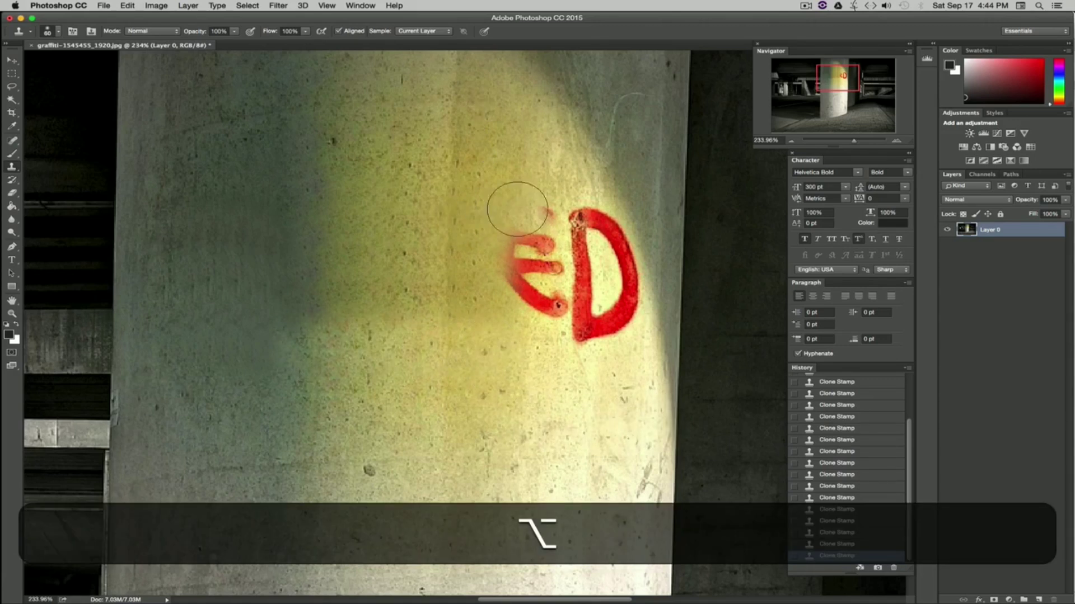
pyautogui.keyDown('alt'); pyautogui.click(483, 183); pyautogui.keyUp('alt')
pyautogui.moveTo(515, 193); pyautogui.dragTo(512, 256)
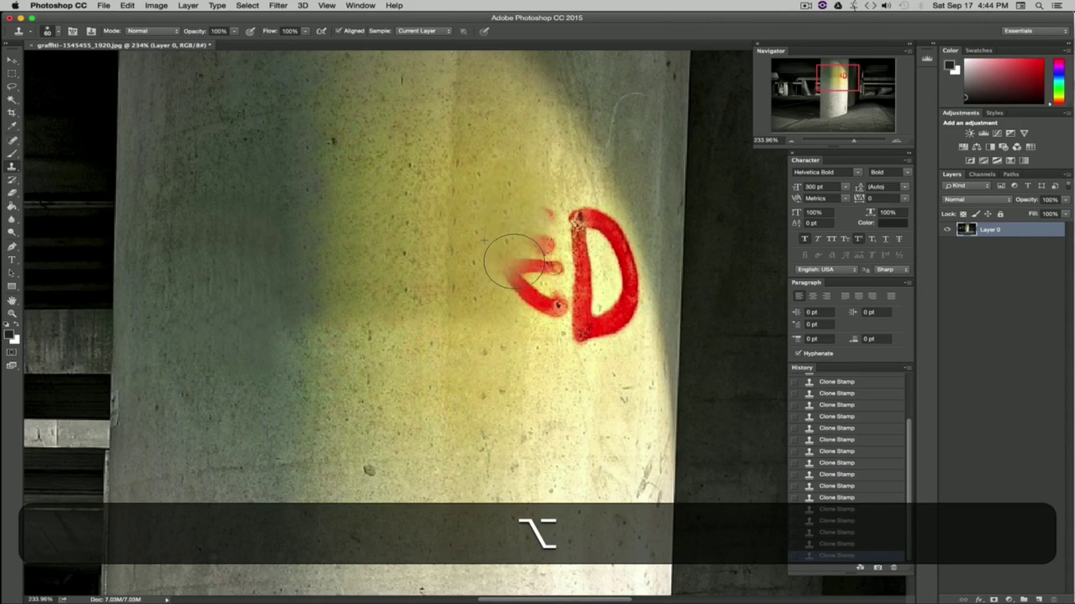
pyautogui.keyDown('alt'); pyautogui.click(531, 213); pyautogui.keyUp('alt')
pyautogui.moveTo(541, 212)
pyautogui.mouseDown()
pyautogui.moveTo(534, 277)
pyautogui.moveTo(517, 279)
pyautogui.moveTo(526, 270)
pyautogui.moveTo(533, 329)
pyautogui.mouseUp()
# Step: Sample clean wall below and clone upward strokes over the leftover red marks left of the D
pyautogui.keyDown('alt'); pyautogui.click(509, 272); pyautogui.keyUp('alt')
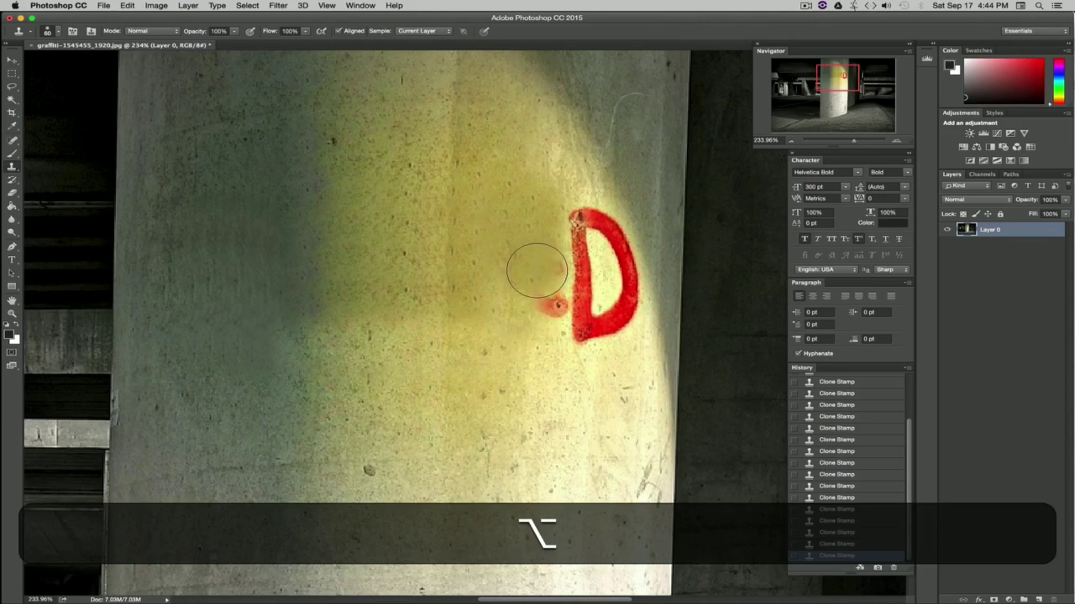
pyautogui.keyDown('alt'); pyautogui.click(563, 414); pyautogui.keyUp('alt')
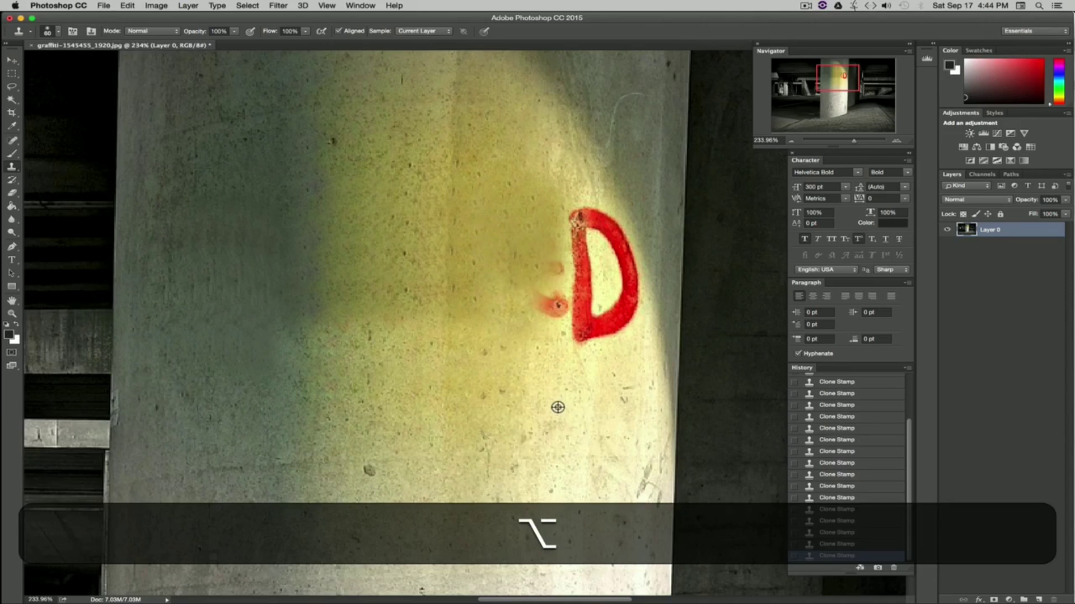
pyautogui.keyDown('alt'); pyautogui.click(525, 429); pyautogui.keyUp('alt')
pyautogui.moveTo(547, 353); pyautogui.dragTo(543, 280)
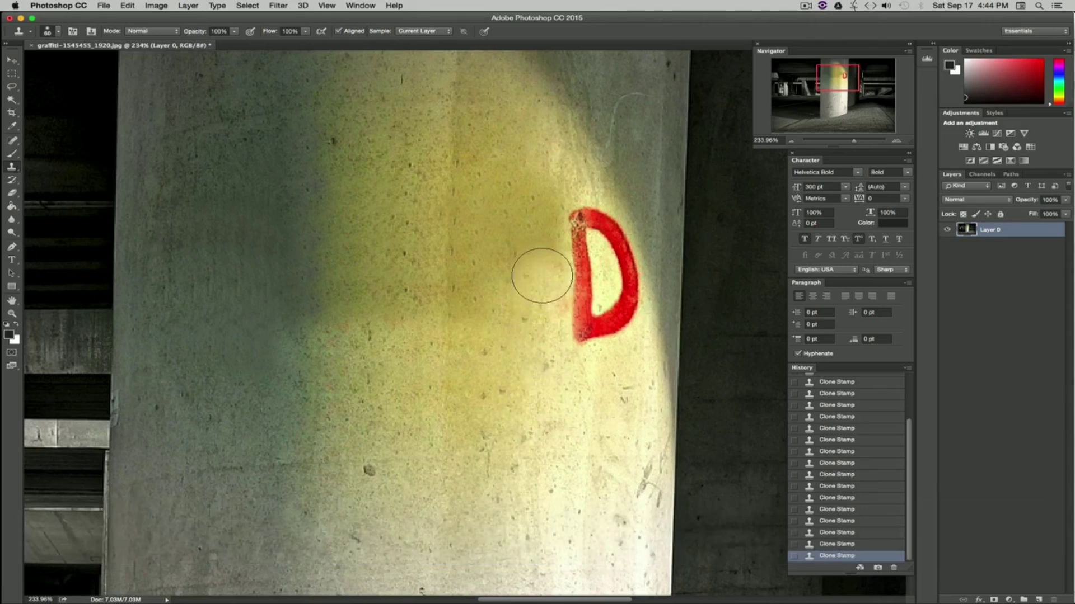
pyautogui.keyDown('alt'); pyautogui.click(517, 398); pyautogui.keyUp('alt')
pyautogui.moveTo(537, 356); pyautogui.dragTo(538, 196)
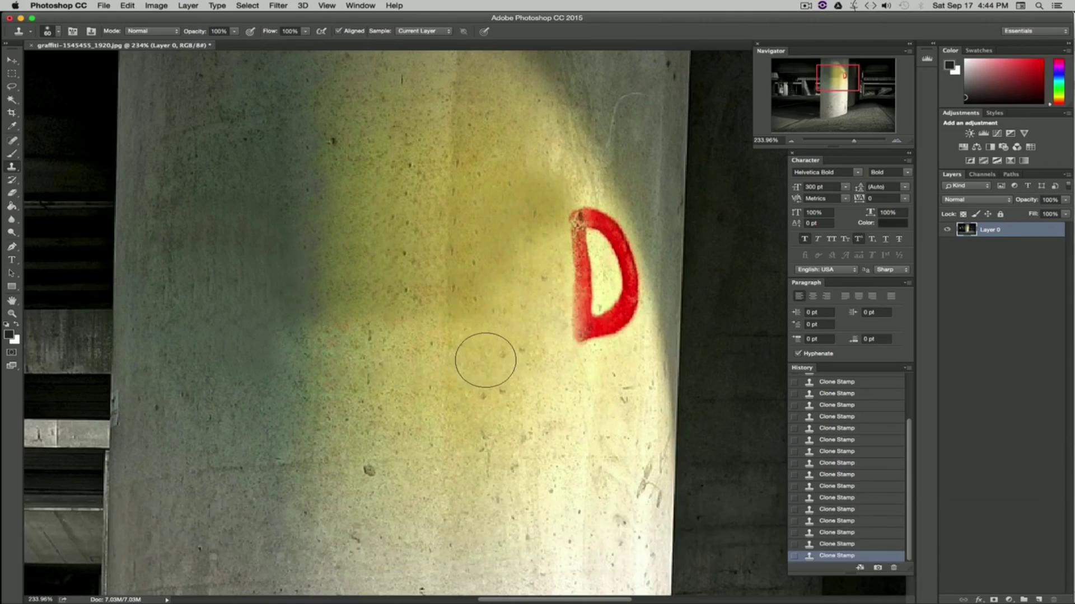
# Step: Undo the last three Clone Stamp strokes made beside the D
pyautogui.click(408, 296)
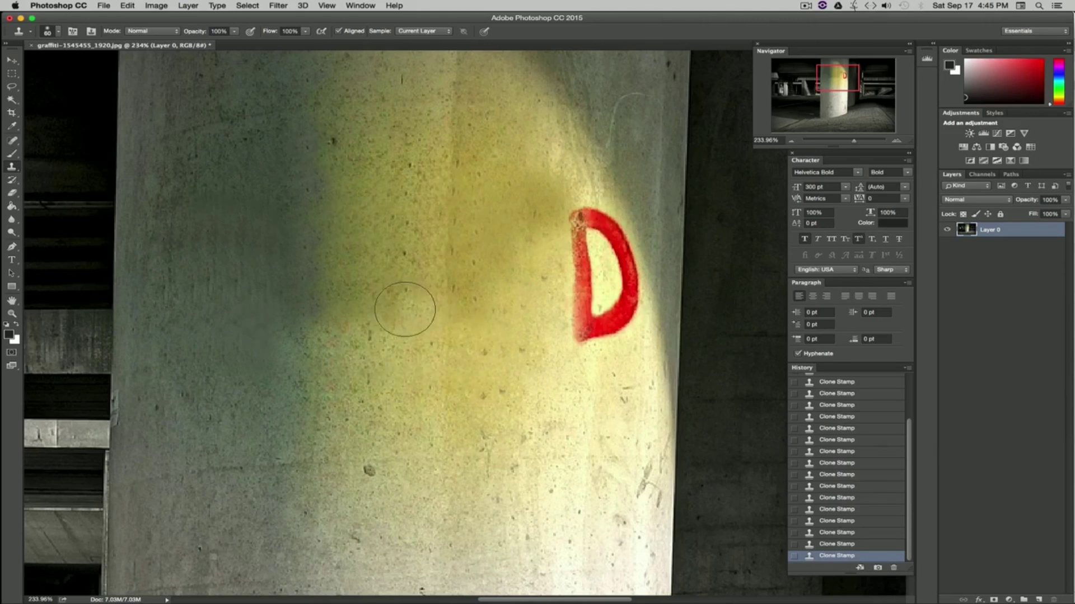
pyautogui.moveTo(599, 308); pyautogui.dragTo(552, 323)
pyautogui.press('super+alt+z')
pyautogui.press('super+alt+z')
pyautogui.press('super+alt+z')
pyautogui.press('super+alt+z')
pyautogui.press('super+alt+z')
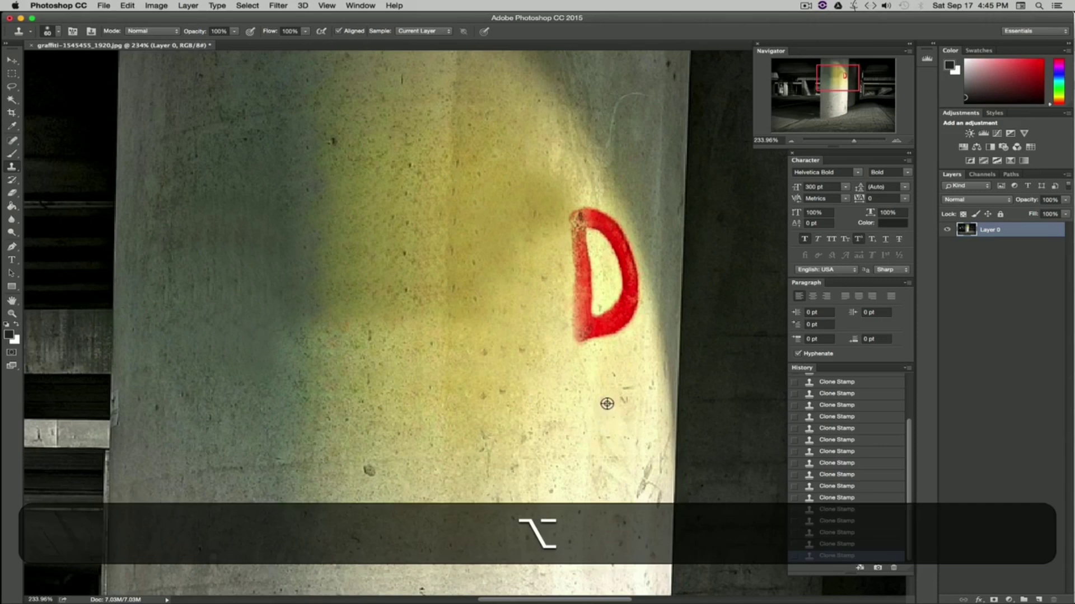
# Step: Sample clean wall below the D and clone upward strokes over its stem and lower curve
pyautogui.keyDown('alt'); pyautogui.click(607, 403); pyautogui.keyUp('alt')
pyautogui.moveTo(588, 338)
pyautogui.mouseDown()
pyautogui.moveTo(571, 302)
pyautogui.moveTo(582, 309)
pyautogui.moveTo(605, 291)
pyautogui.mouseUp()
pyautogui.keyDown('alt'); pyautogui.click(603, 406); pyautogui.keyUp('alt')
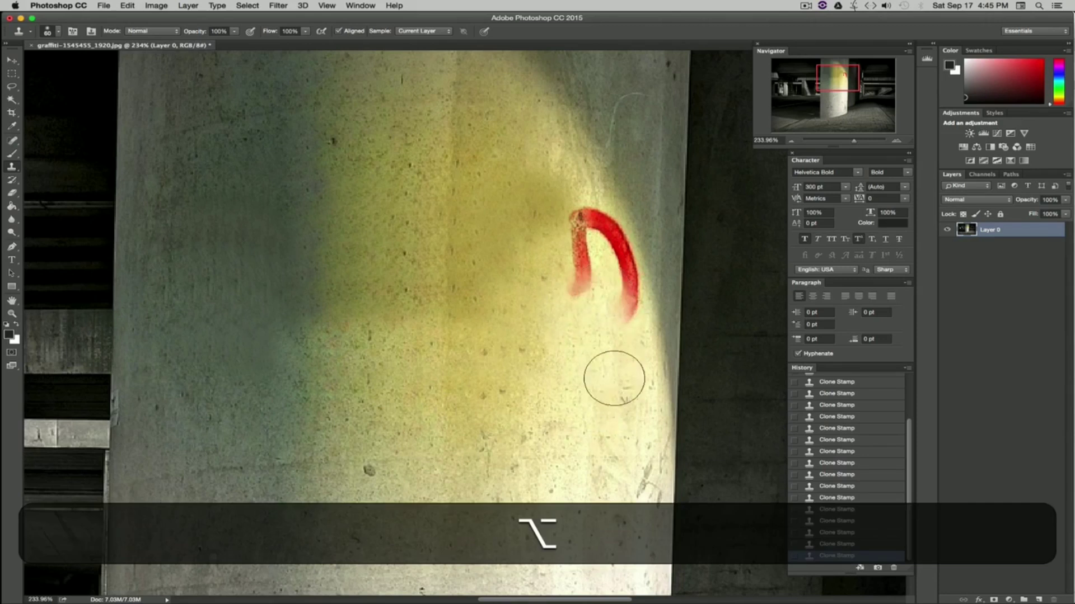
pyautogui.keyDown('alt'); pyautogui.click(614, 394); pyautogui.keyUp('alt')
pyautogui.moveTo(620, 344); pyautogui.dragTo(616, 280)
pyautogui.keyDown('alt'); pyautogui.click(607, 386); pyautogui.keyUp('alt')
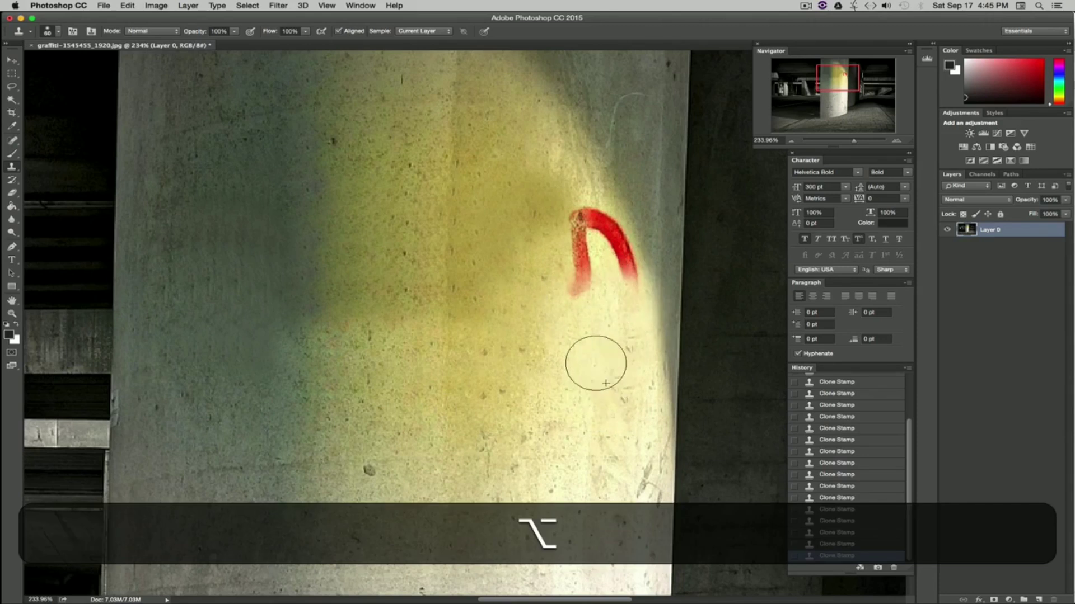
pyautogui.moveTo(596, 364); pyautogui.dragTo(567, 250)
pyautogui.keyDown('alt'); pyautogui.click(608, 378); pyautogui.keyUp('alt')
pyautogui.moveTo(586, 310); pyautogui.dragTo(567, 240)
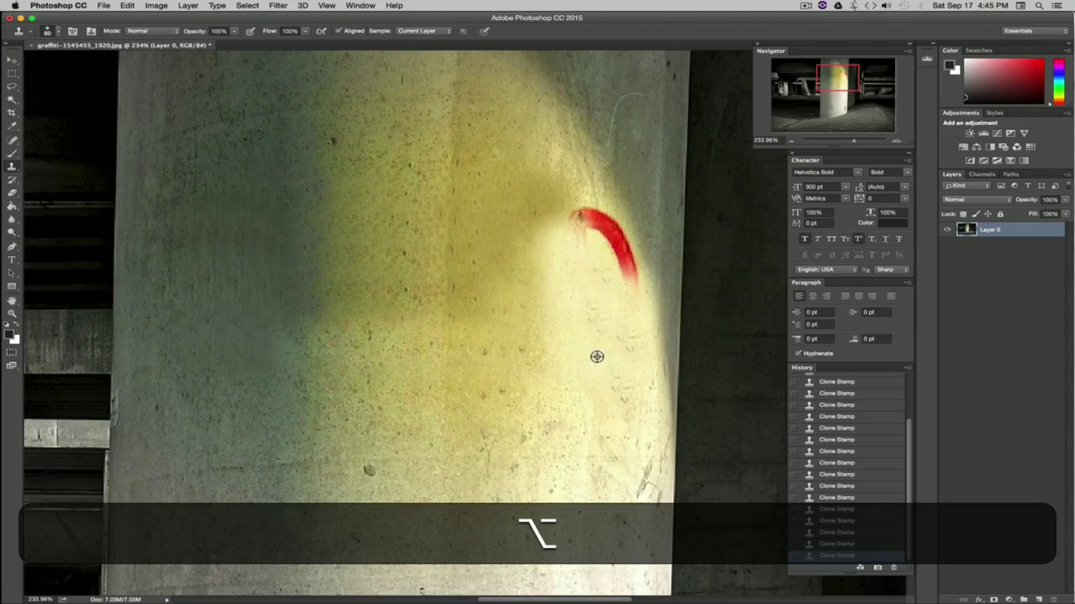
pyautogui.keyDown('alt'); pyautogui.click(603, 358); pyautogui.keyUp('alt')
pyautogui.keyDown('alt'); pyautogui.click(659, 331); pyautogui.keyUp('alt')
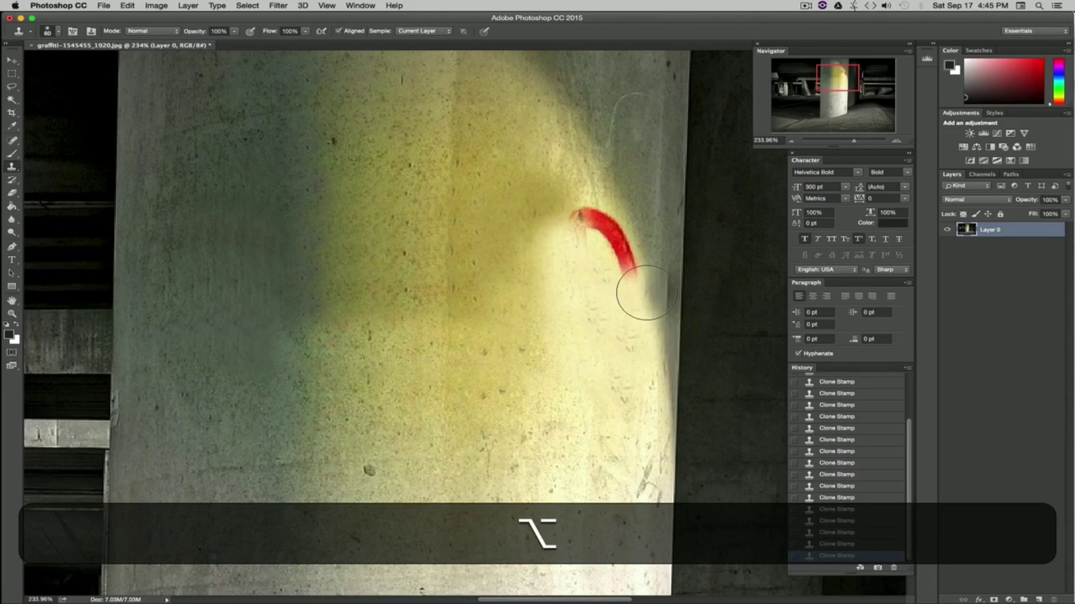
pyautogui.keyDown('alt'); pyautogui.click(651, 287); pyautogui.keyUp('alt')
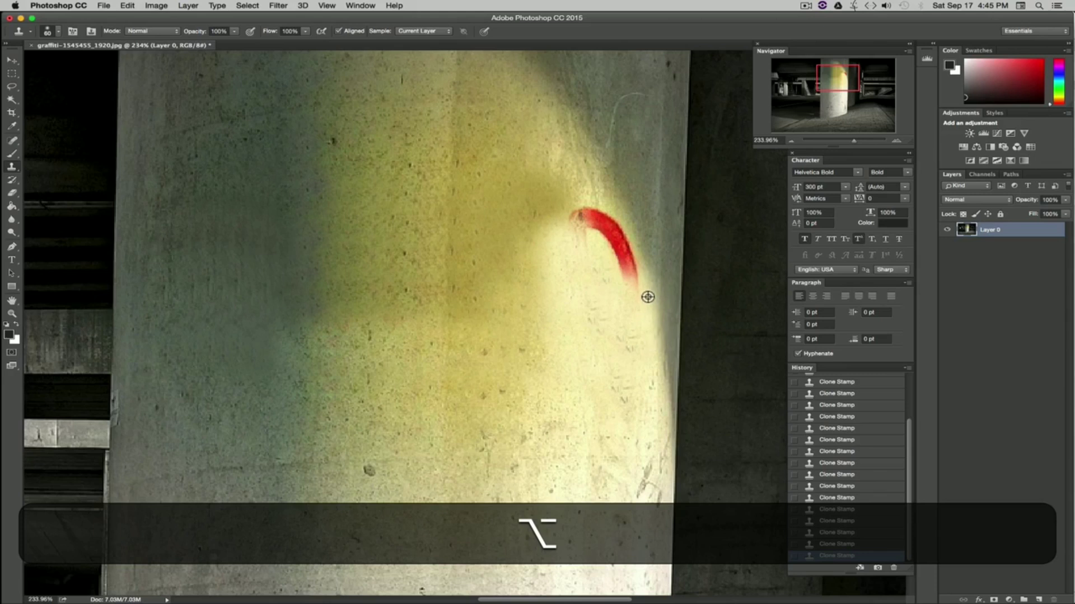
# Step: Set the Clone Stamp brush to 30 px and clone short strokes over the remaining arc of the D
pyautogui.click(59, 32)
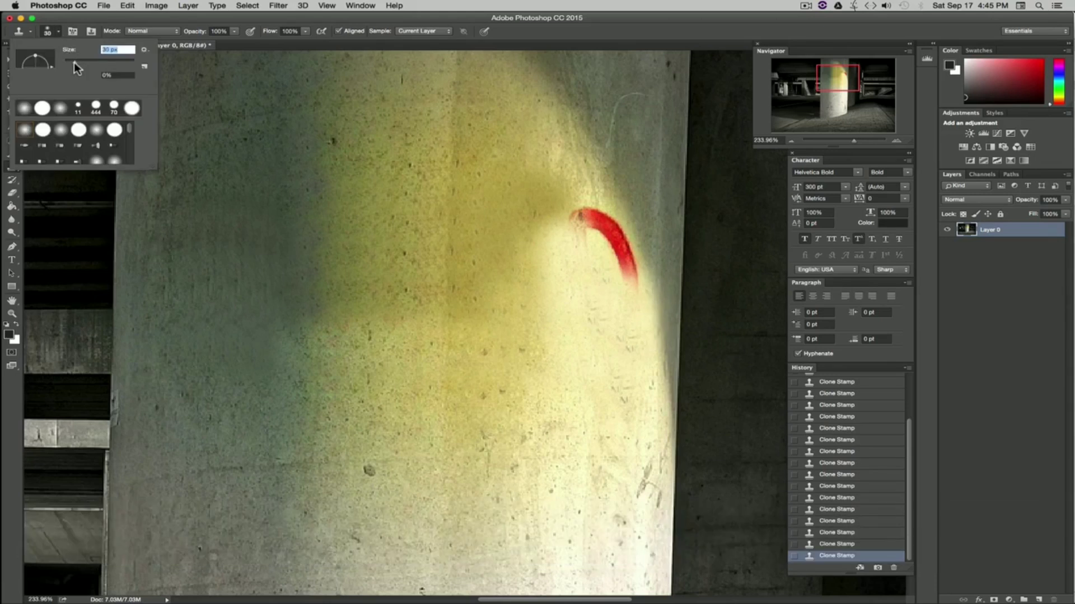
pyautogui.keyDown('alt'); pyautogui.click(585, 241); pyautogui.keyUp('alt')
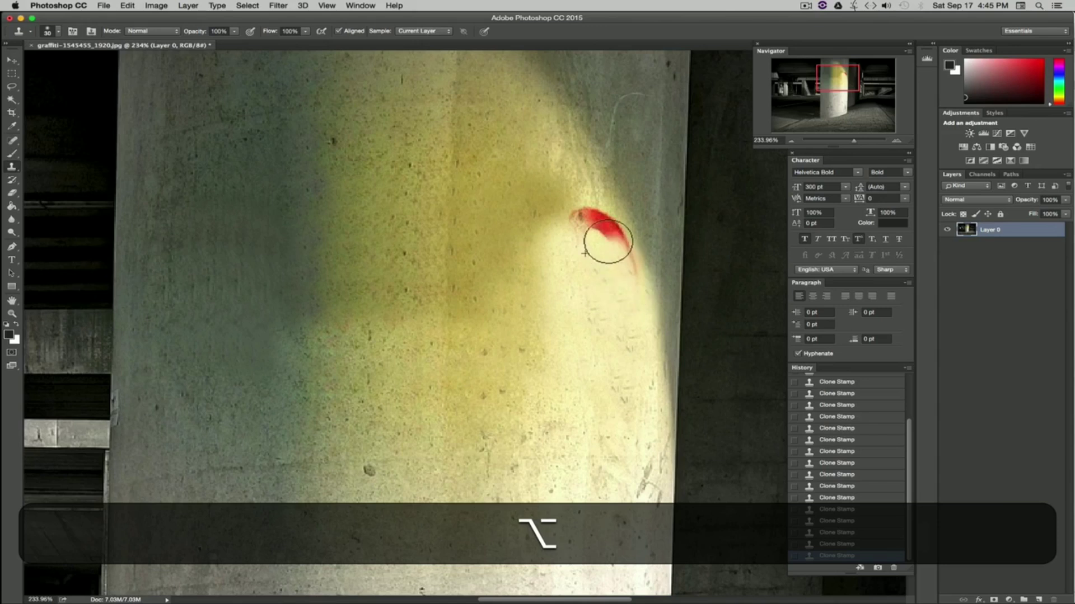
pyautogui.moveTo(633, 289); pyautogui.dragTo(614, 244)
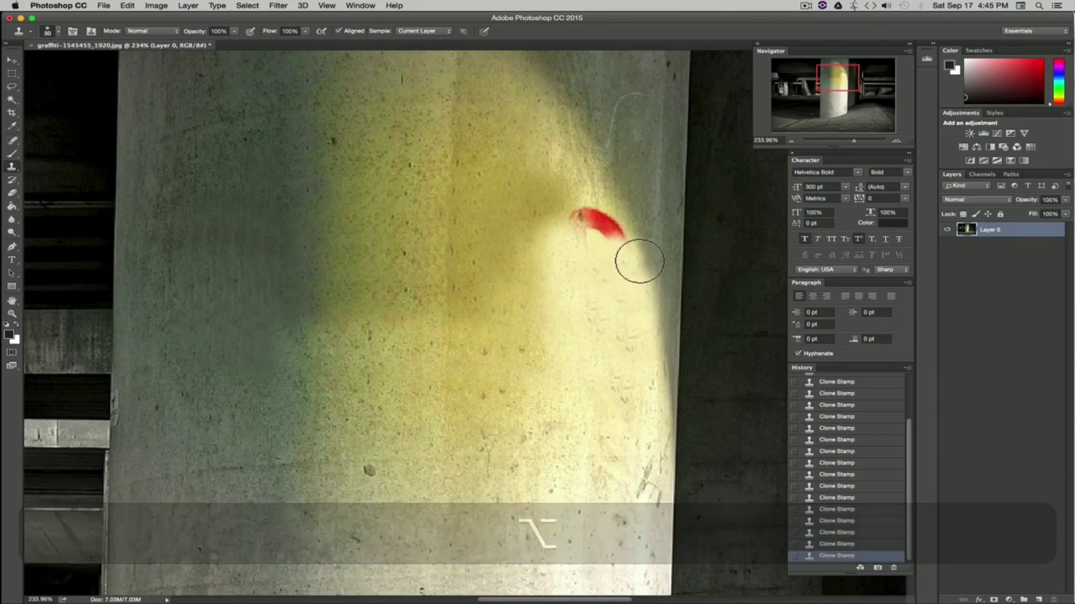
pyautogui.moveTo(633, 234); pyautogui.dragTo(633, 232)
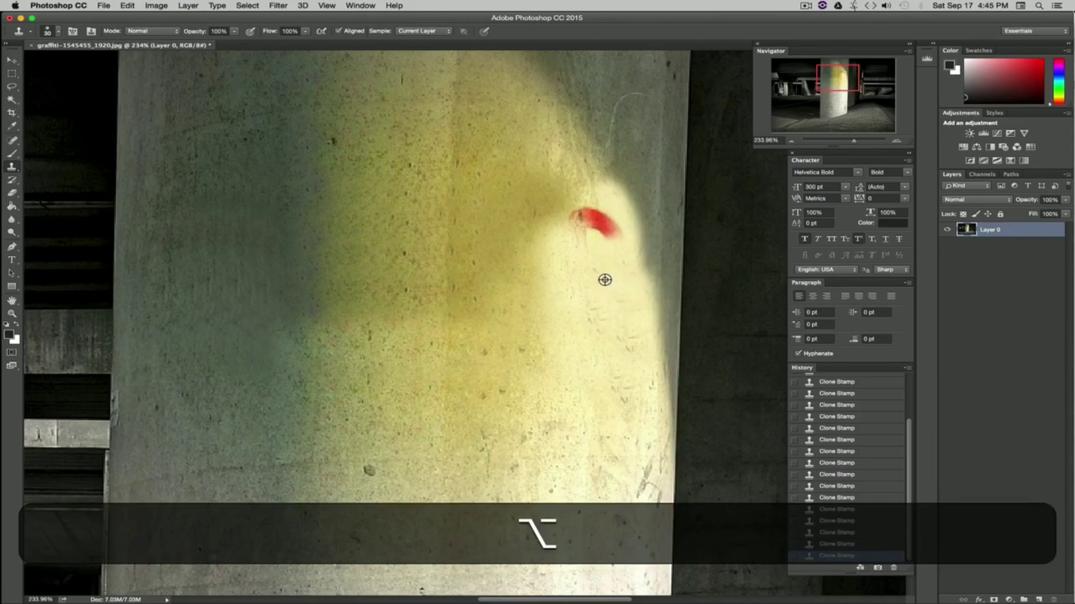
pyautogui.keyDown('alt'); pyautogui.click(602, 279); pyautogui.keyUp('alt')
pyautogui.keyDown('alt'); pyautogui.click(605, 279); pyautogui.keyUp('alt')
pyautogui.moveTo(609, 269); pyautogui.dragTo(604, 220)
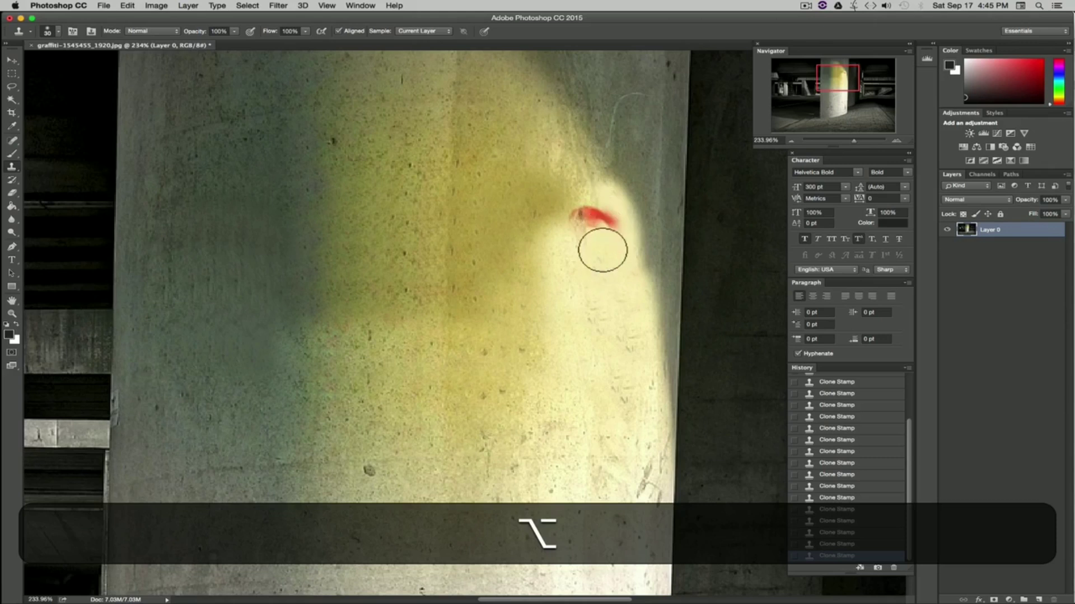
pyautogui.keyDown('alt'); pyautogui.click(595, 280); pyautogui.keyUp('alt')
pyautogui.moveTo(600, 266); pyautogui.dragTo(582, 215)
pyautogui.keyDown('alt'); pyautogui.click(606, 283); pyautogui.keyUp('alt')
pyautogui.moveTo(608, 267)
pyautogui.mouseDown()
pyautogui.moveTo(578, 185)
pyautogui.moveTo(580, 213)
pyautogui.moveTo(587, 197)
pyautogui.moveTo(605, 228)
pyautogui.mouseUp()
pyautogui.keyDown('alt'); pyautogui.click(577, 187); pyautogui.keyUp('alt')
pyautogui.keyDown('alt'); pyautogui.click(554, 164); pyautogui.keyUp('alt')
pyautogui.keyDown('alt'); pyautogui.click(580, 184); pyautogui.keyUp('alt')
pyautogui.moveTo(592, 191); pyautogui.dragTo(609, 228)
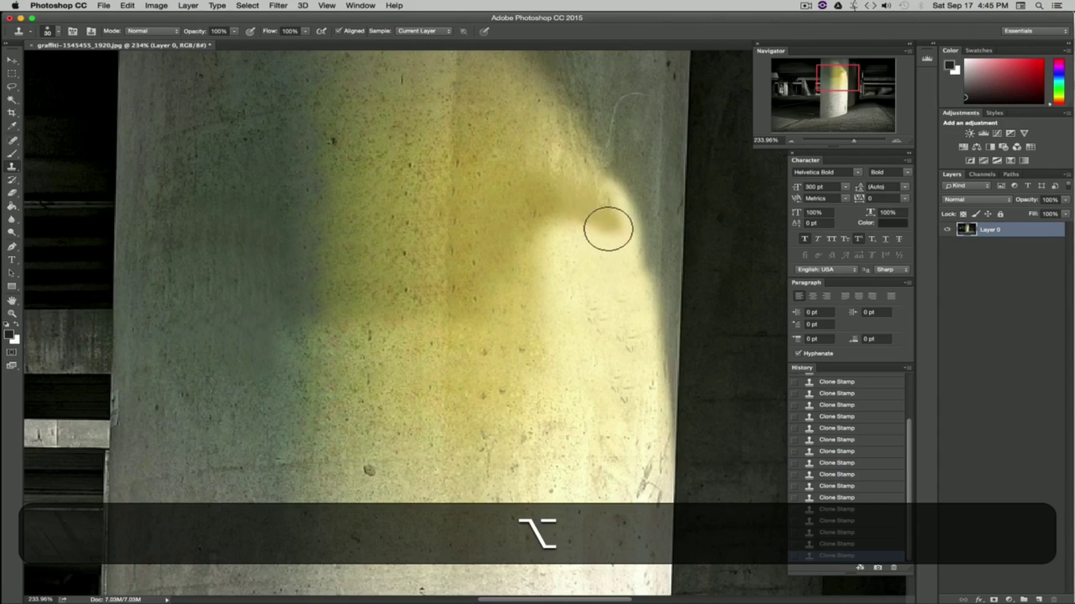
# Step: Try cloning a diagonal stroke over the leftover yellow smear, and undo it
pyautogui.keyDown('alt'); pyautogui.click(590, 143); pyautogui.keyUp('alt')
pyautogui.moveTo(593, 165)
pyautogui.mouseDown()
pyautogui.moveTo(637, 246)
pyautogui.moveTo(674, 259)
pyautogui.moveTo(650, 246)
pyautogui.moveTo(642, 224)
pyautogui.moveTo(653, 257)
pyautogui.mouseUp()
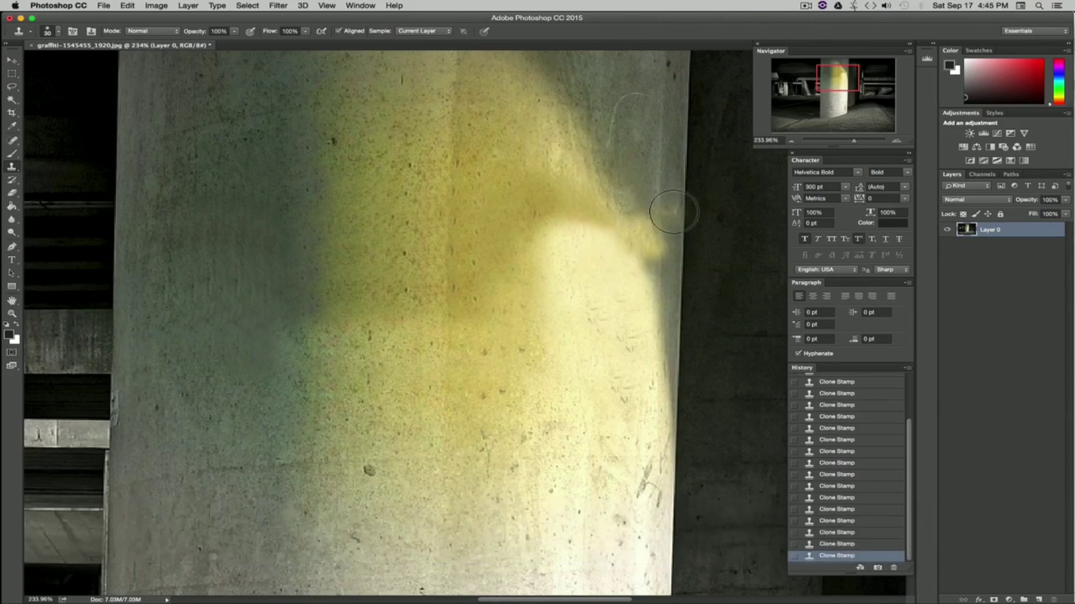
pyautogui.press('super+z')
pyautogui.press('alt+super+z')
# Step: Sample wall above the smear and clone a diagonal stroke down across it
pyautogui.keyDown('alt'); pyautogui.click(608, 161); pyautogui.keyUp('alt')
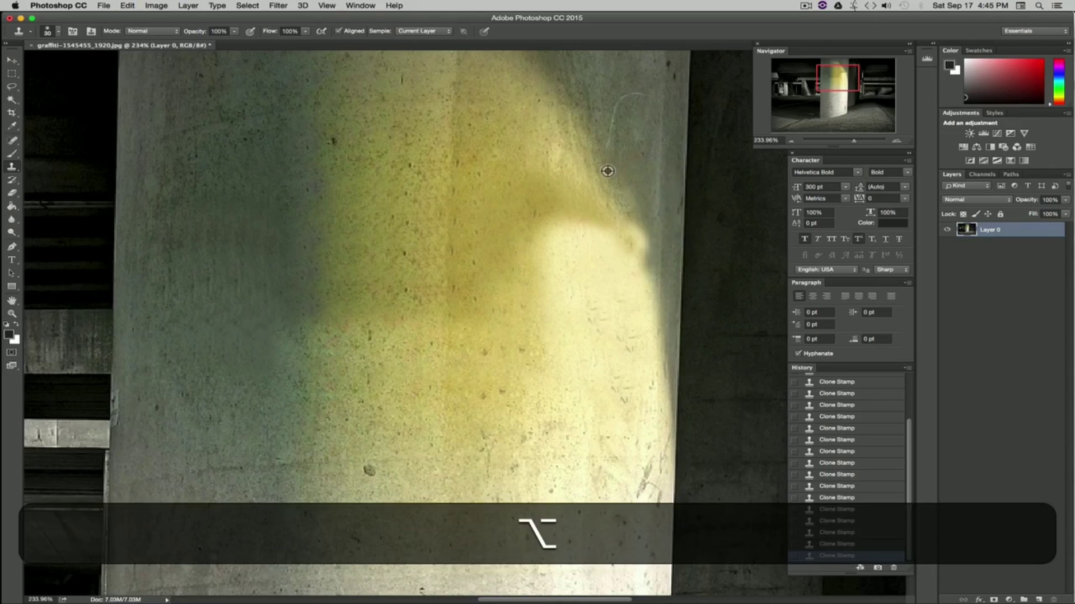
pyautogui.moveTo(607, 171); pyautogui.dragTo(635, 247)
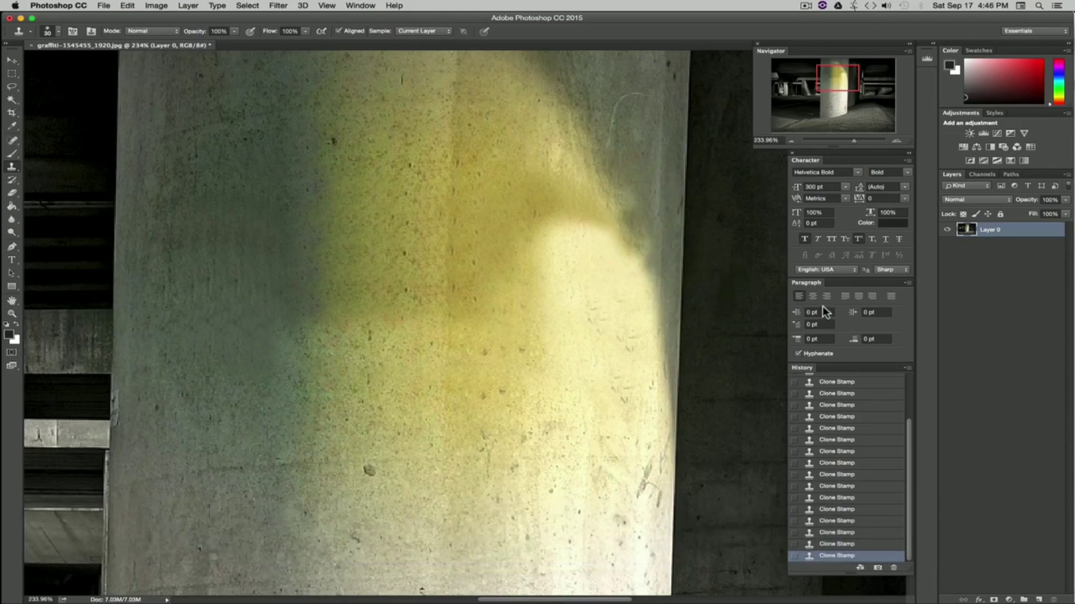
# Step: Clone an 80 px diagonal stroke from the upper wall over the smear, then undo three Clone Stamp steps
pyautogui.click(52, 31)
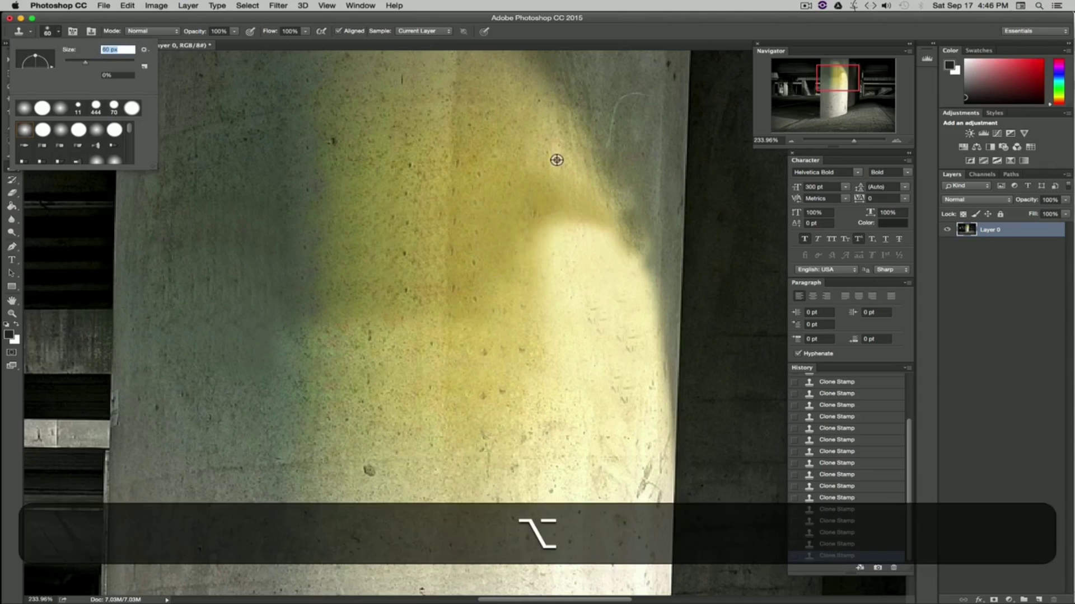
pyautogui.keyDown('alt'); pyautogui.click(557, 158); pyautogui.keyUp('alt')
pyautogui.press('alt')
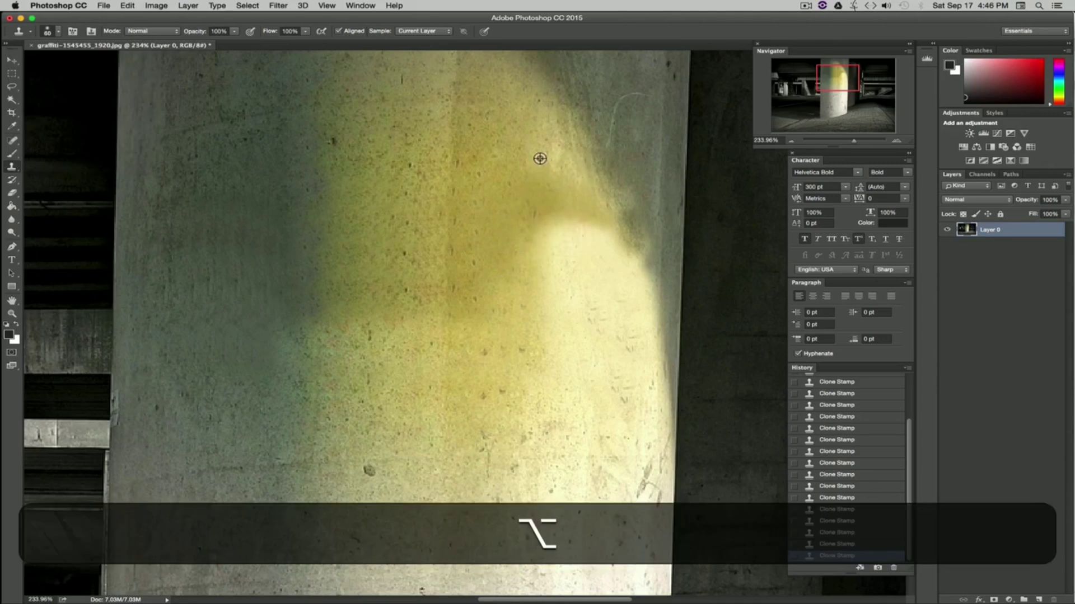
pyautogui.moveTo(546, 184)
pyautogui.mouseDown()
pyautogui.moveTo(593, 280)
pyautogui.moveTo(540, 260)
pyautogui.moveTo(606, 281)
pyautogui.moveTo(631, 341)
pyautogui.moveTo(532, 303)
pyautogui.moveTo(632, 242)
pyautogui.mouseUp()
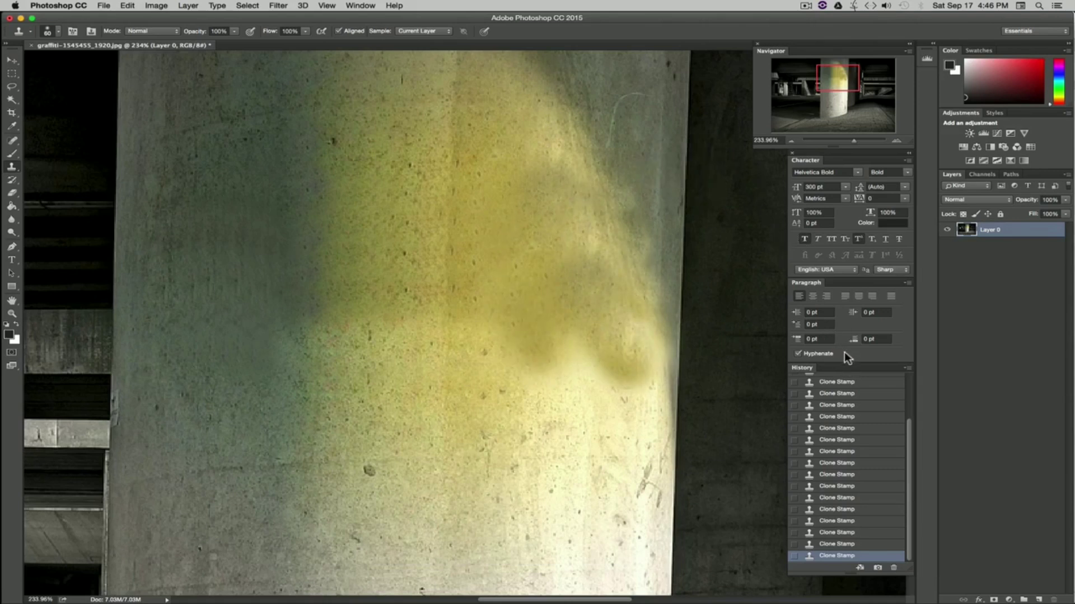
pyautogui.press('super+alt+z')
pyautogui.press('super+alt+z')
pyautogui.press('super+alt+z')
pyautogui.press('super+alt+z')
pyautogui.press('super+alt+z')
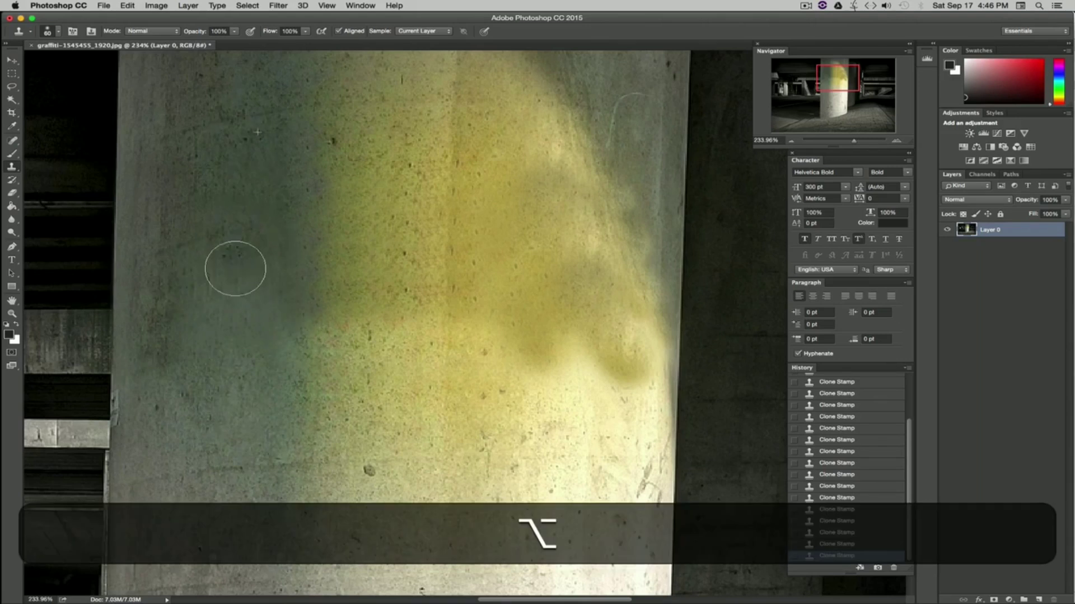
# Step: Clone vertical strokes in the darker shadowed wall area and undo the last stroke
pyautogui.moveTo(194, 260); pyautogui.dragTo(196, 345)
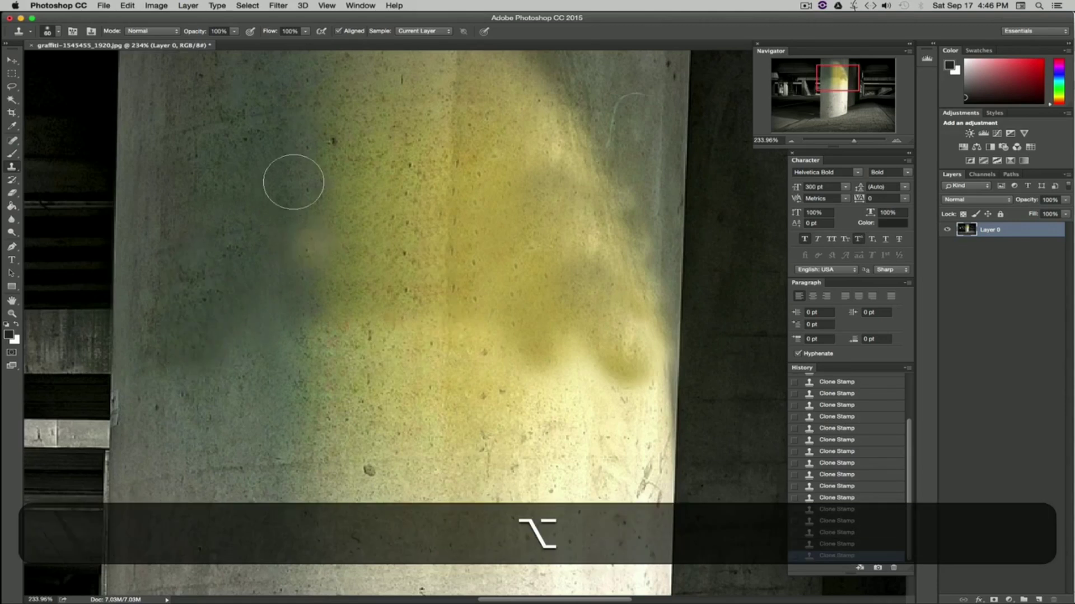
pyautogui.keyDown('alt'); pyautogui.click(262, 107); pyautogui.keyUp('alt')
pyautogui.moveTo(262, 264); pyautogui.dragTo(283, 355)
pyautogui.click(450, 381)
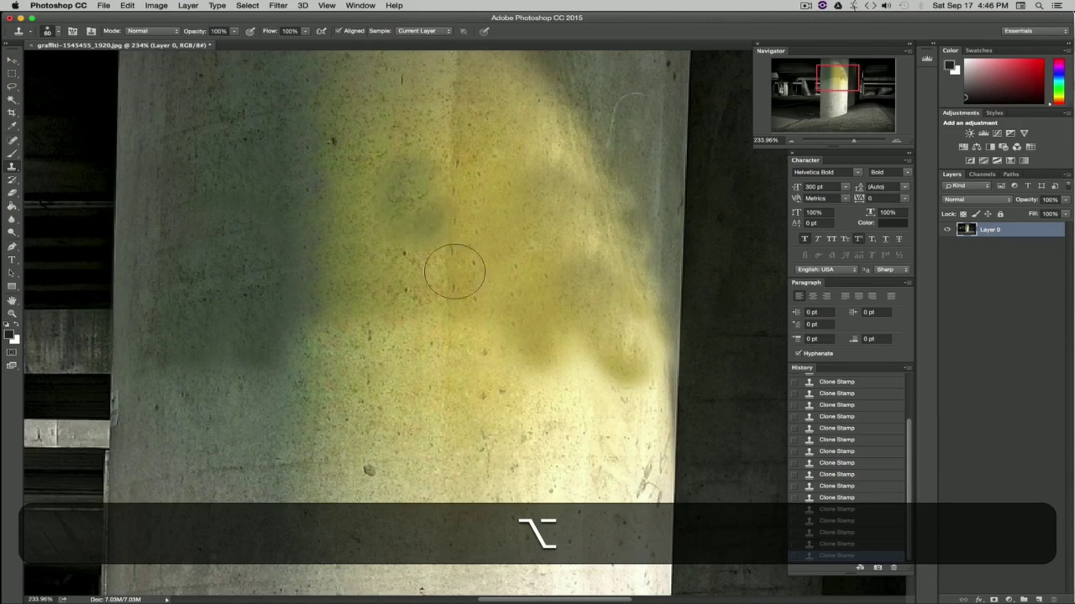
pyautogui.press('alt+super+z')
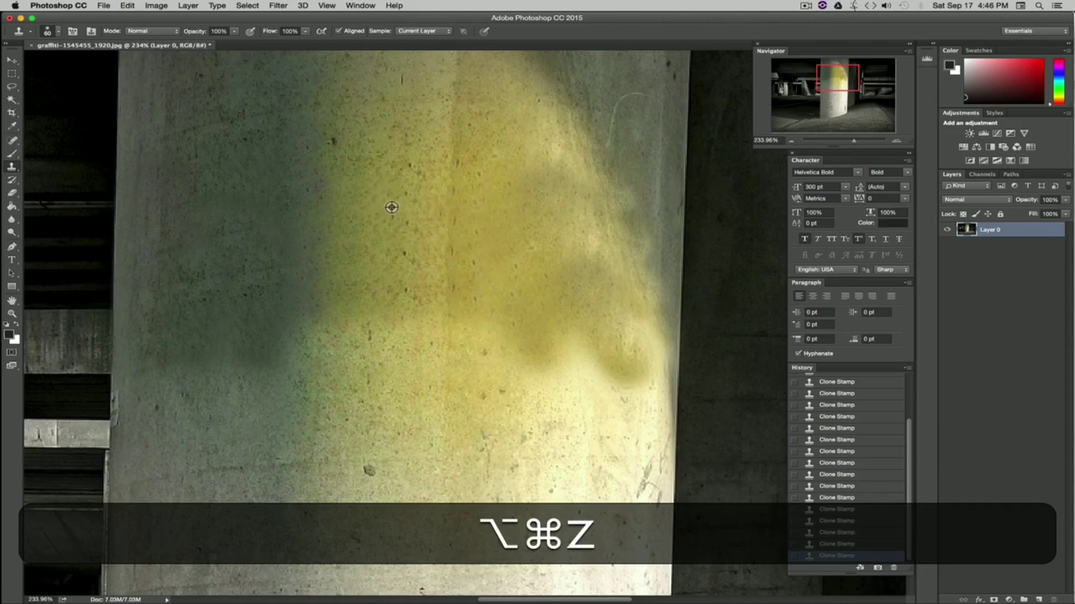
# Step: Set the Clone Stamp size to 41 px and clone small dabs over spots in the upper yellow wall
pyautogui.click(59, 32)
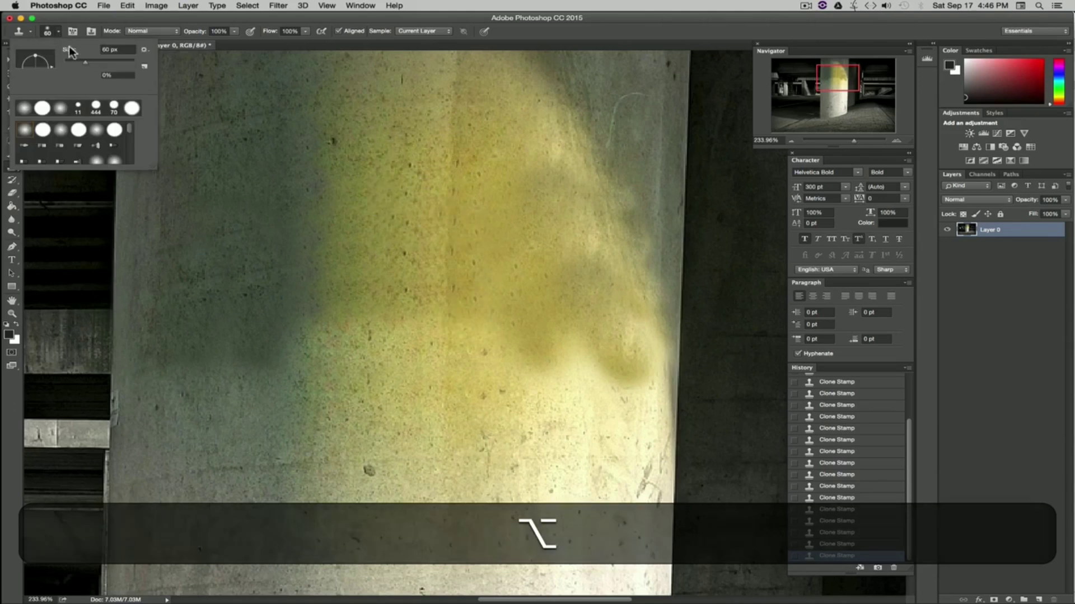
pyautogui.moveTo(81, 61); pyautogui.dragTo(78, 62)
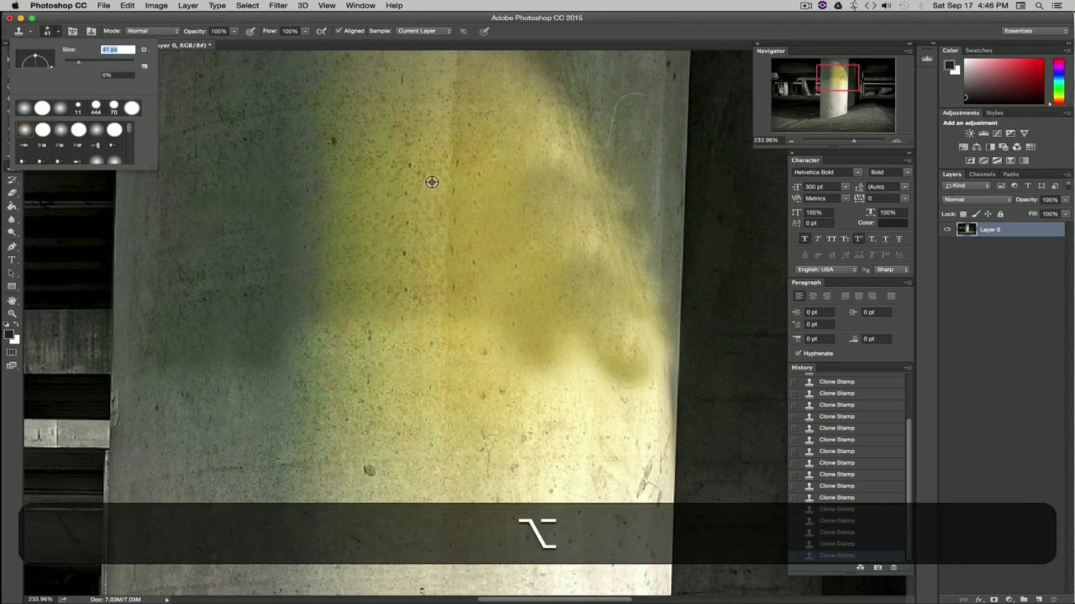
pyautogui.keyDown('alt'); pyautogui.click(431, 183); pyautogui.keyUp('alt')
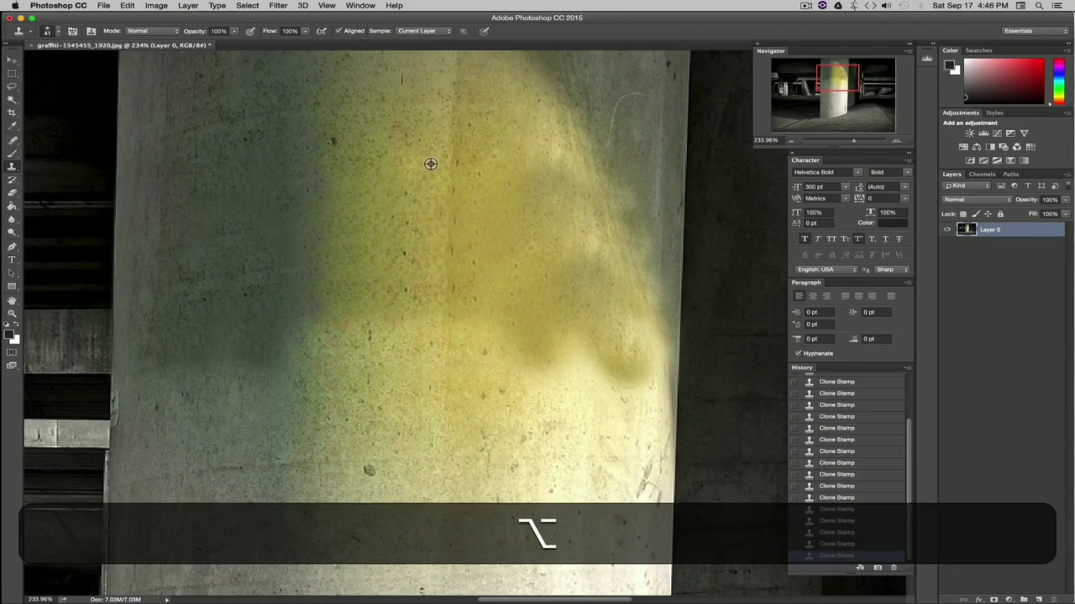
pyautogui.keyDown('alt'); pyautogui.click(431, 164); pyautogui.keyUp('alt')
pyautogui.keyDown('alt'); pyautogui.click(442, 232); pyautogui.keyUp('alt')
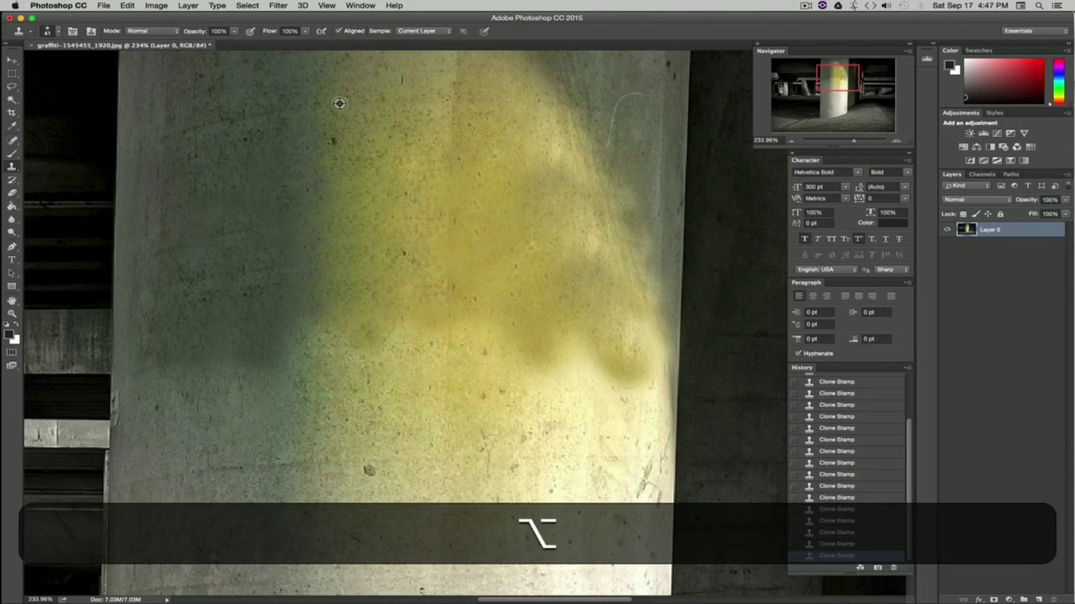
pyautogui.moveTo(853, 140); pyautogui.dragTo(840, 143)
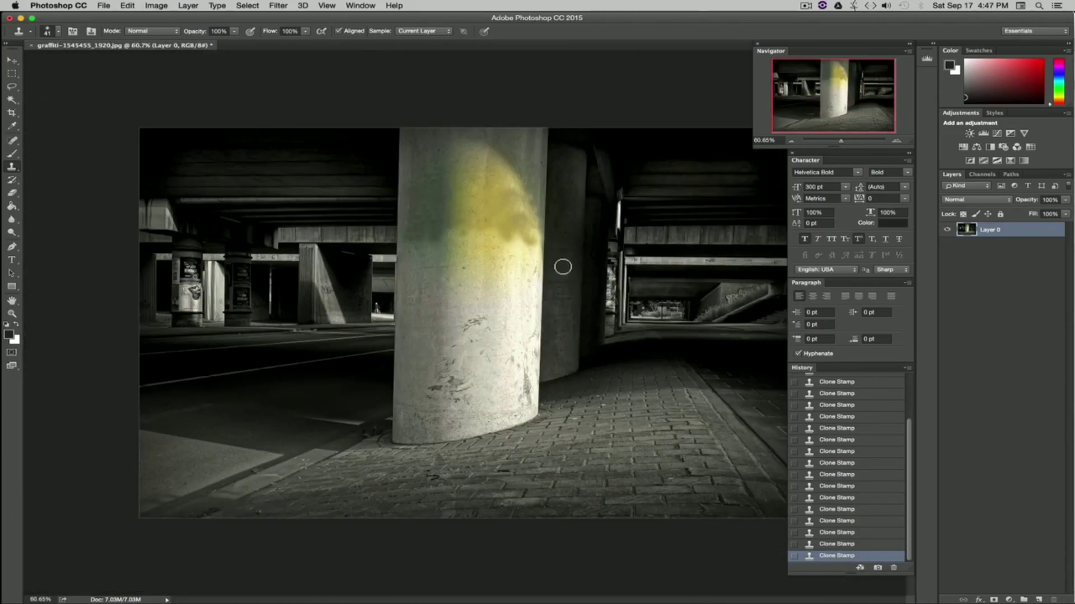